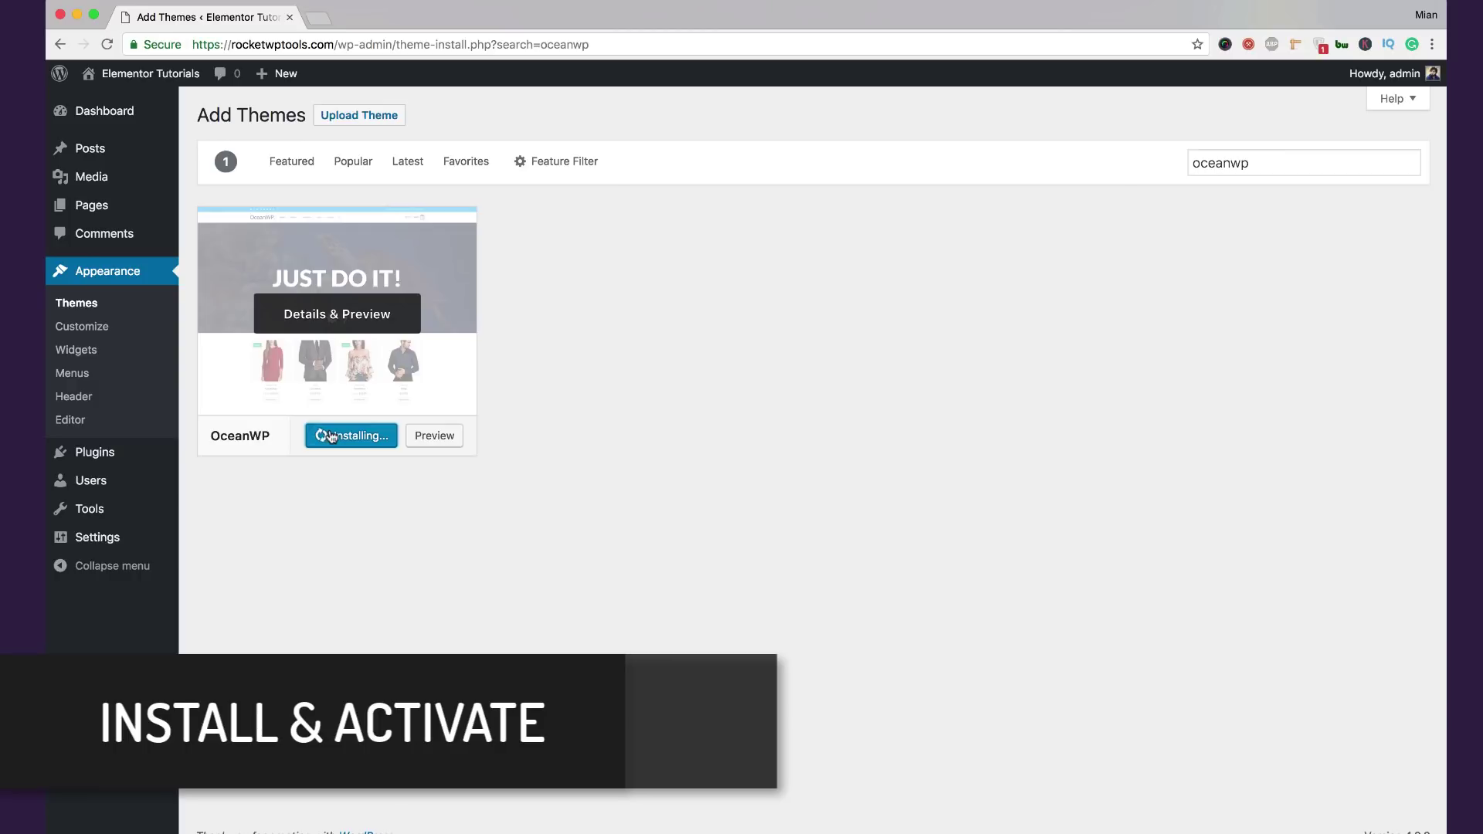
# Step: Activate the OceanWP theme and bulk-install its recommended plugins Elementor, Ocean Extra and WPForms
pyautogui.click(360, 445)
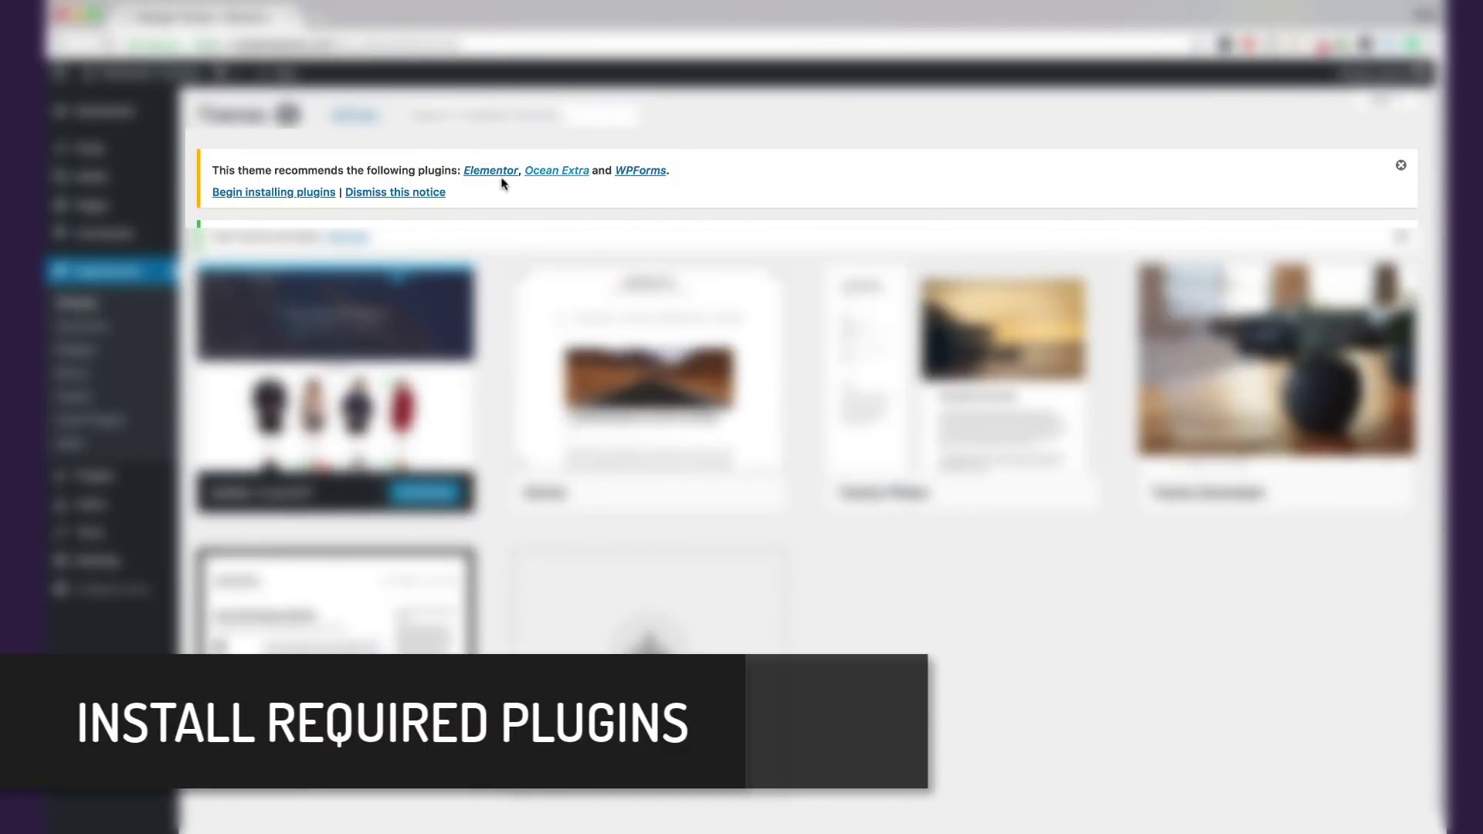
pyautogui.click(299, 197)
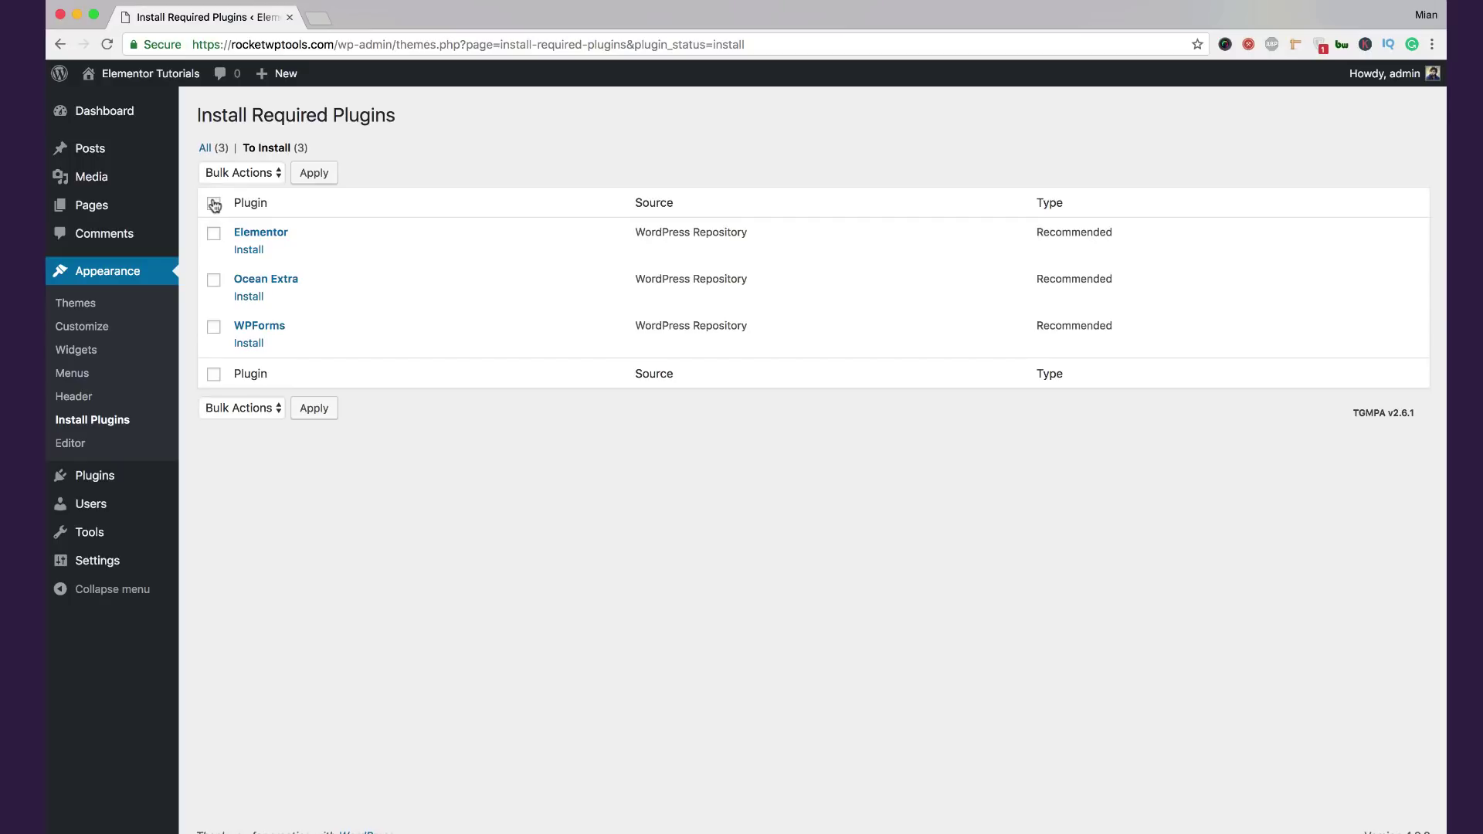
pyautogui.click(237, 170)
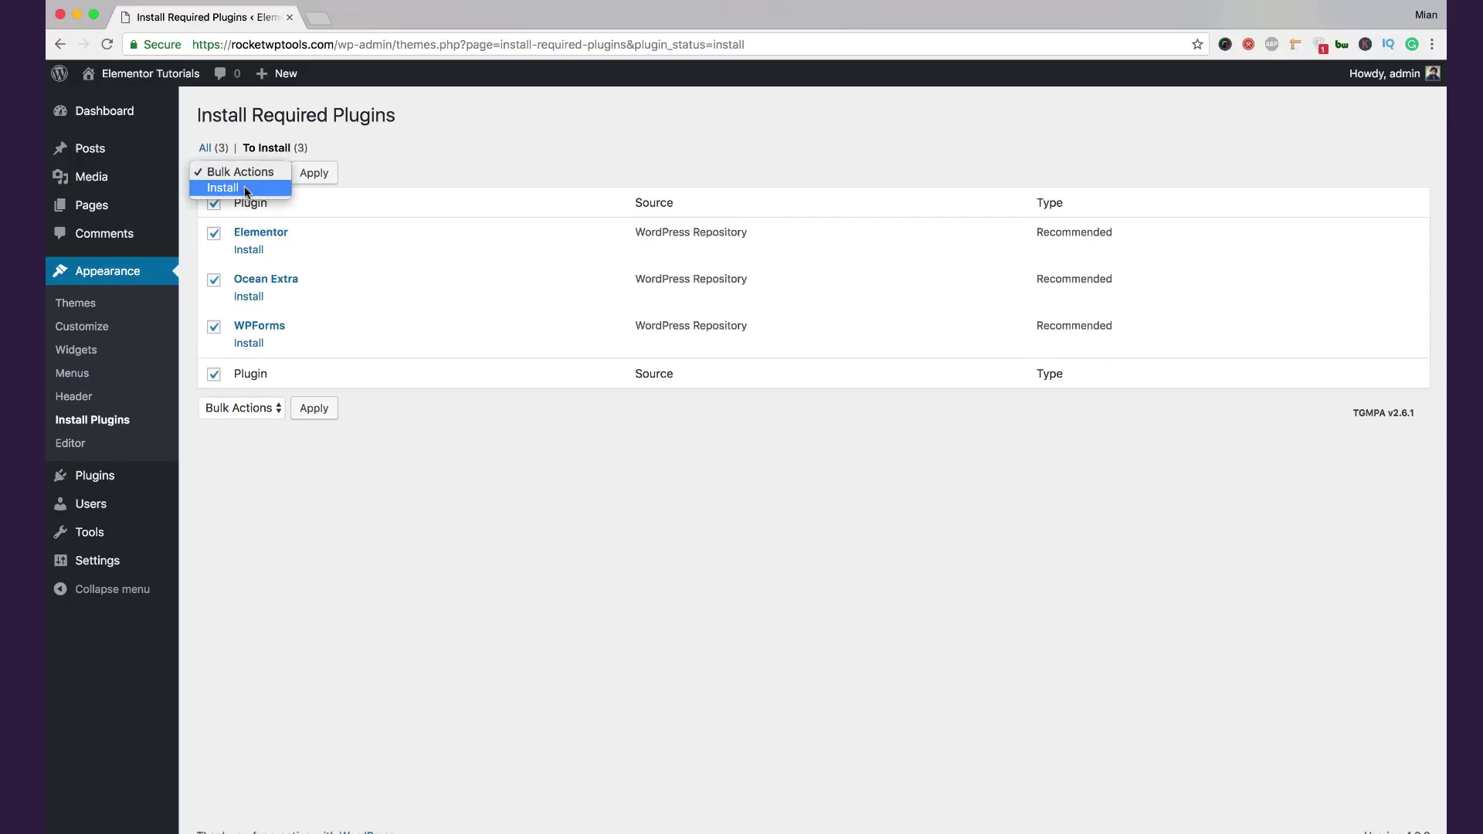
pyautogui.click(245, 187)
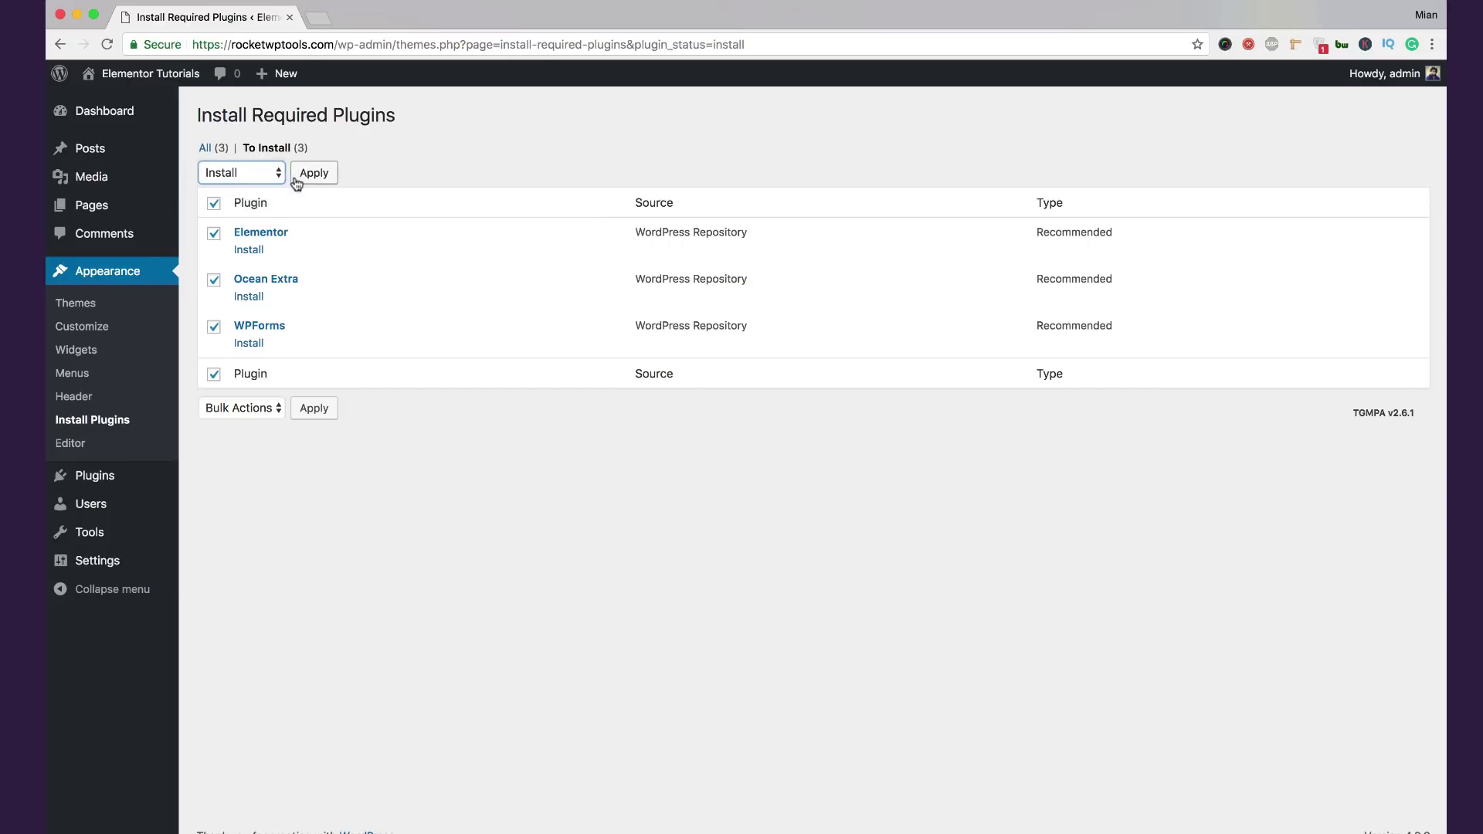
pyautogui.click(299, 180)
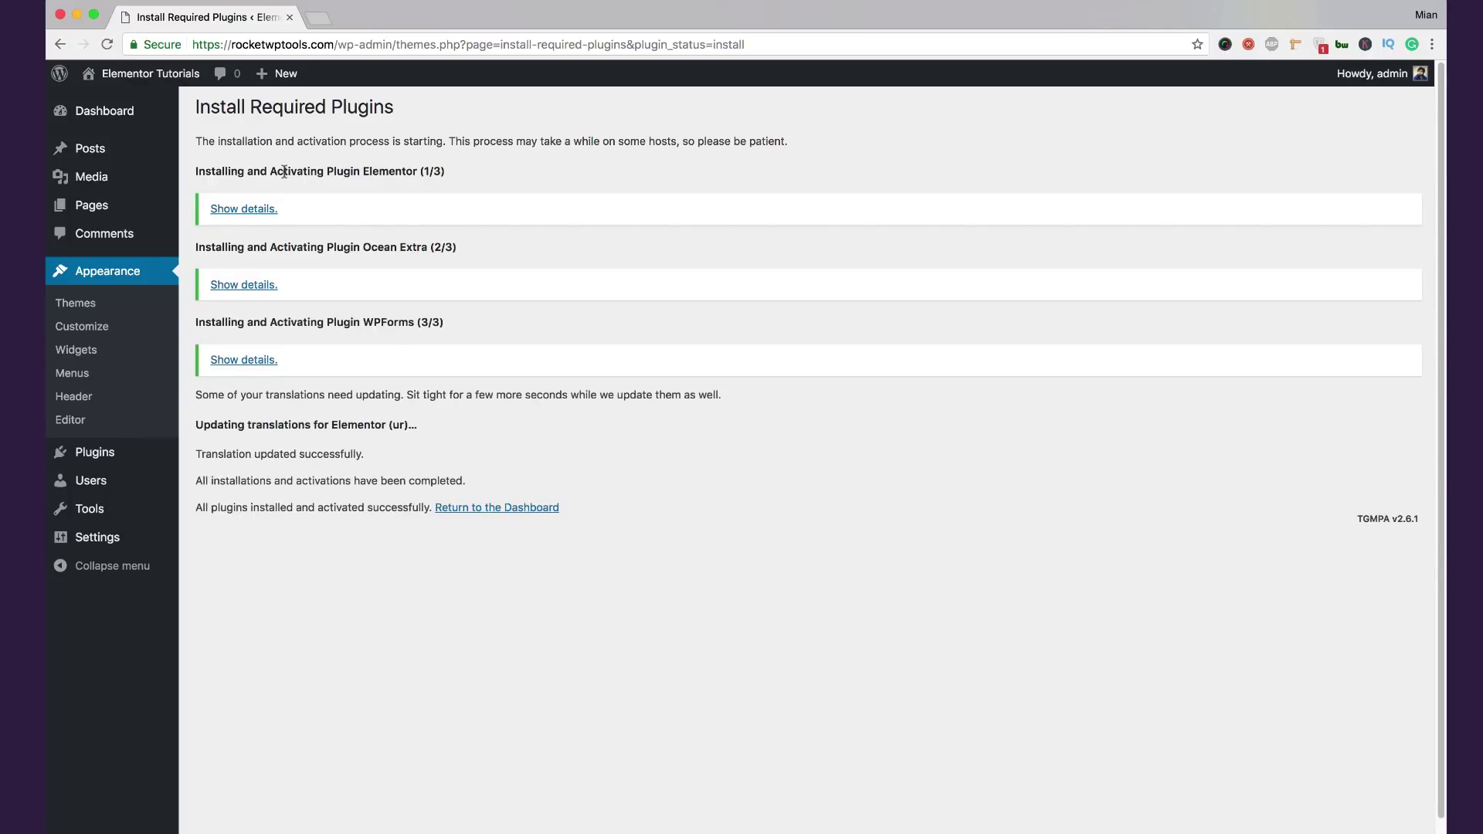
pyautogui.moveTo(165, 128)
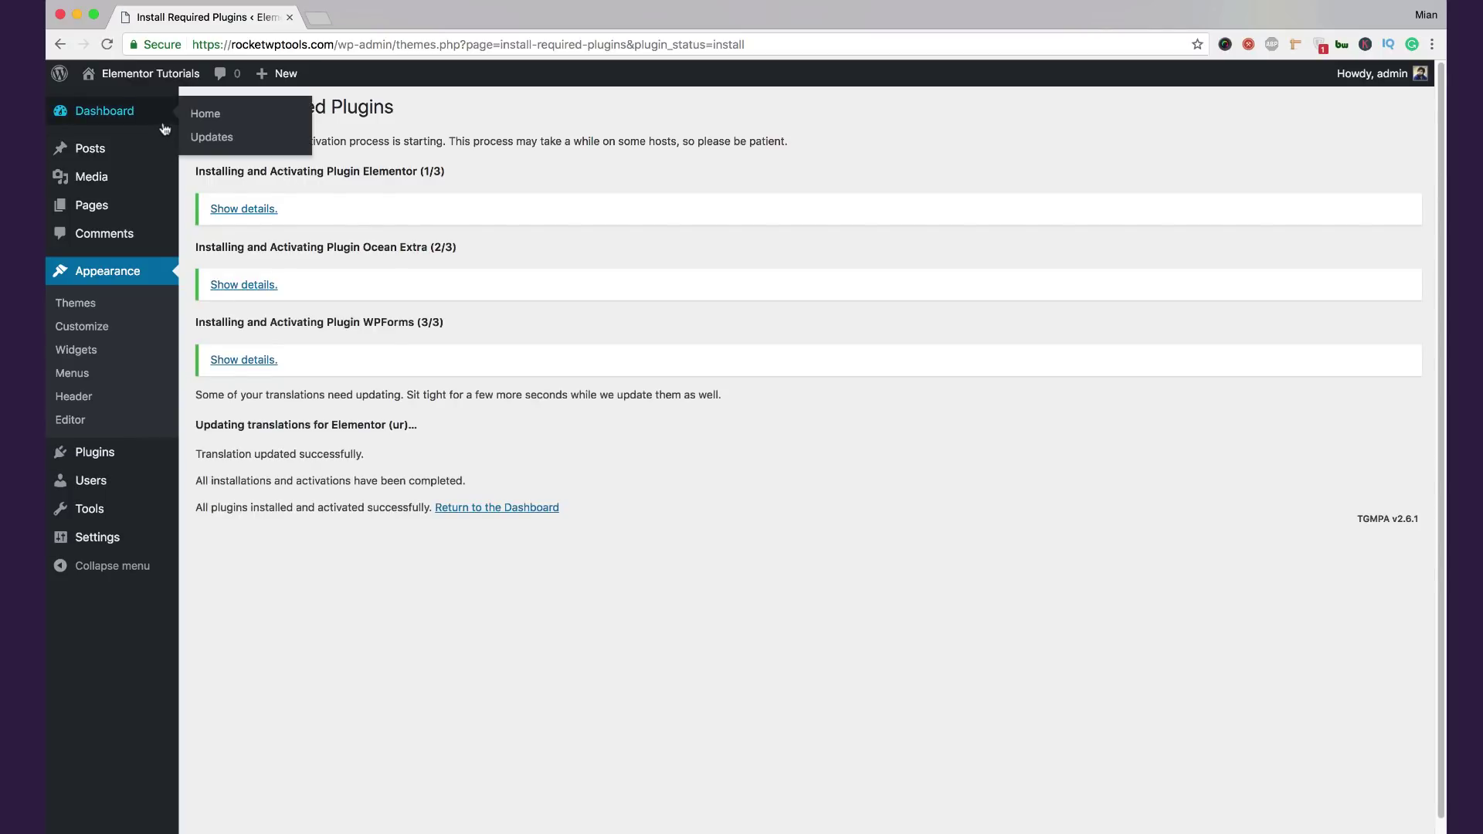
pyautogui.scroll(-3, 379, 190)
pyautogui.scroll(-4, 380, 191)
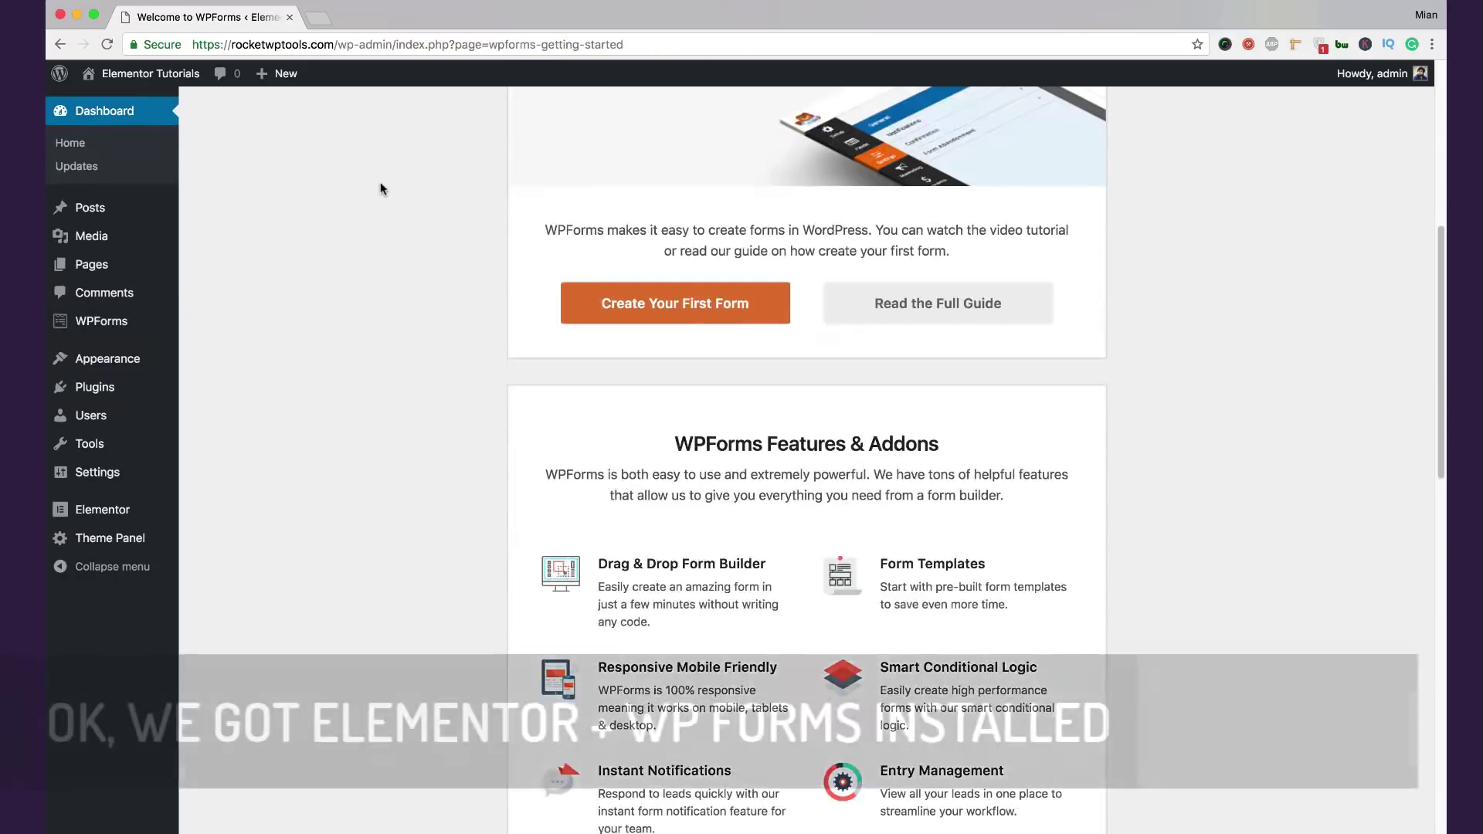
pyautogui.scroll(2, 379, 191)
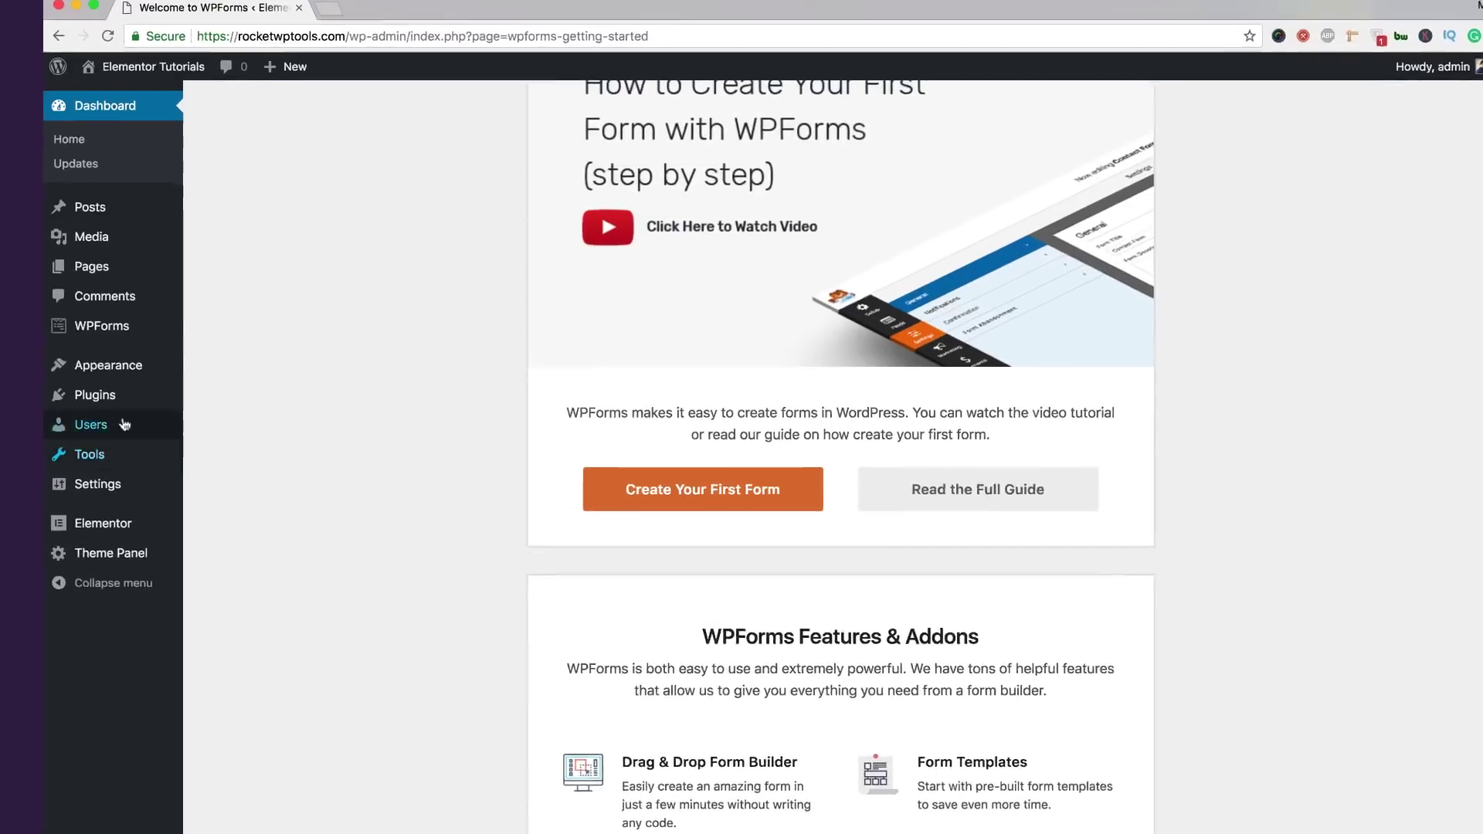
# Step: Search for a new plugin to add with the keyword "envato elements"
pyautogui.moveTo(119, 403)
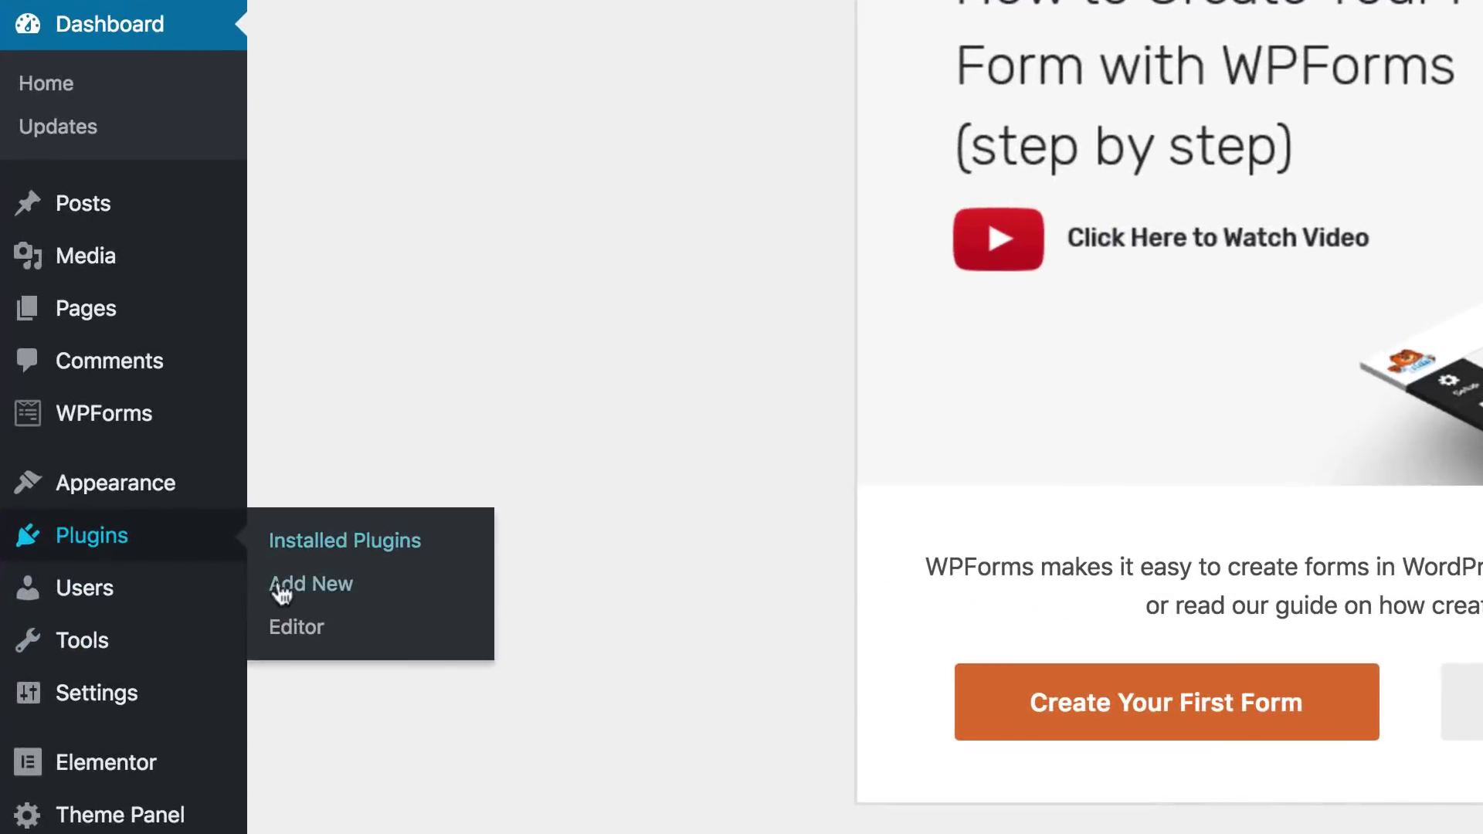
pyautogui.click(271, 545)
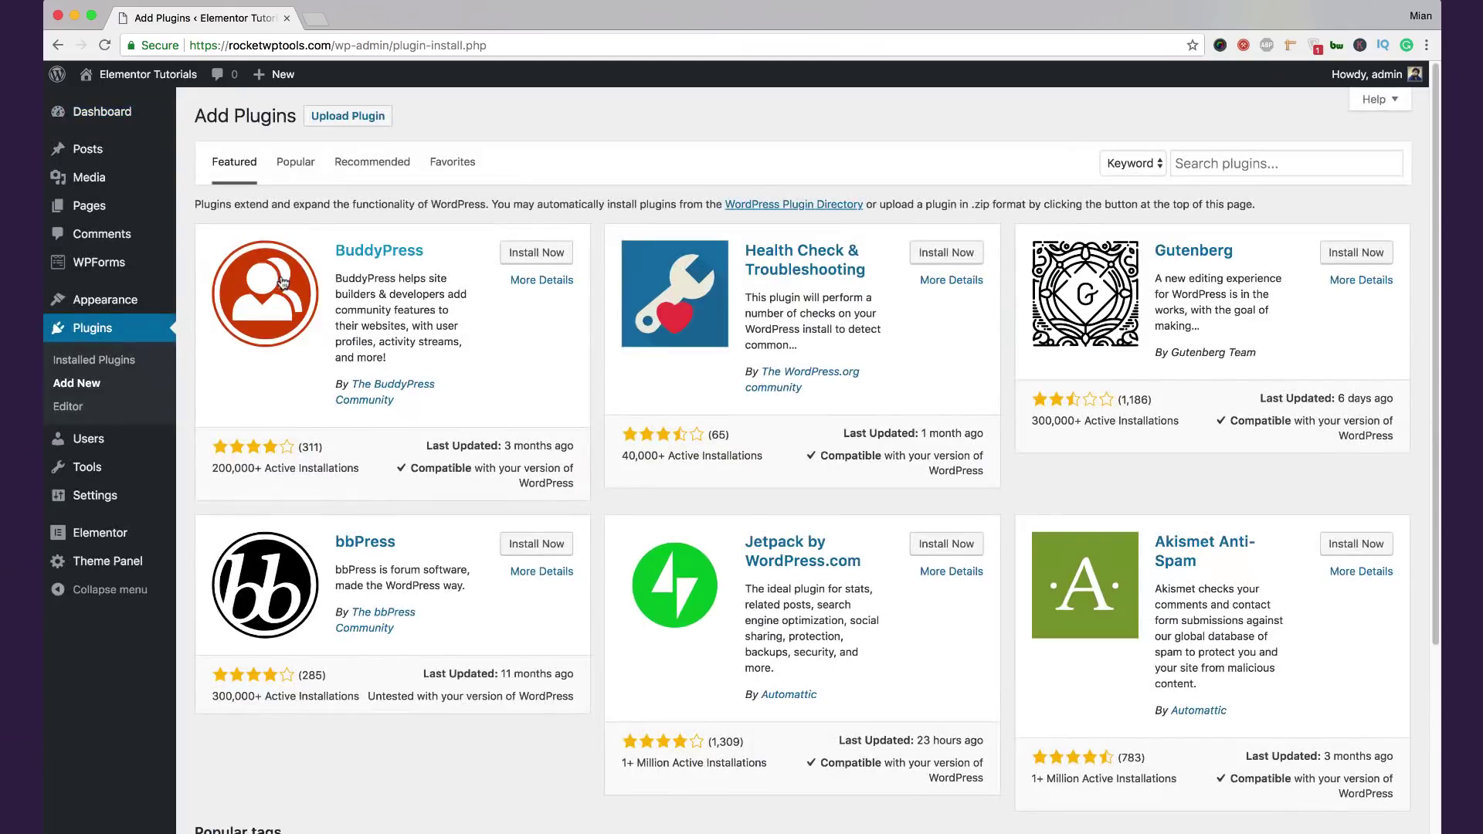
pyautogui.click(1261, 161)
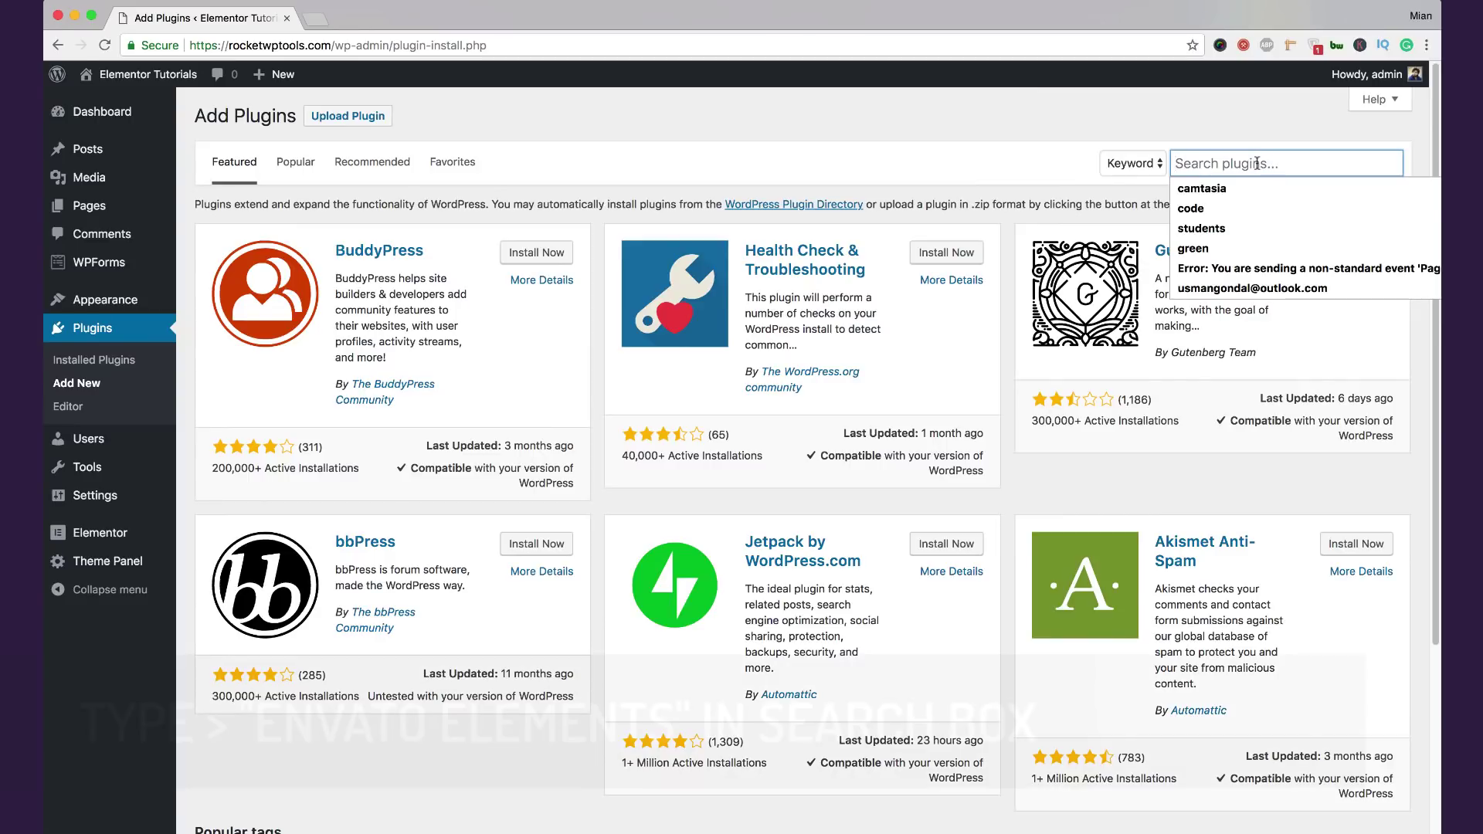
pyautogui.write('e')
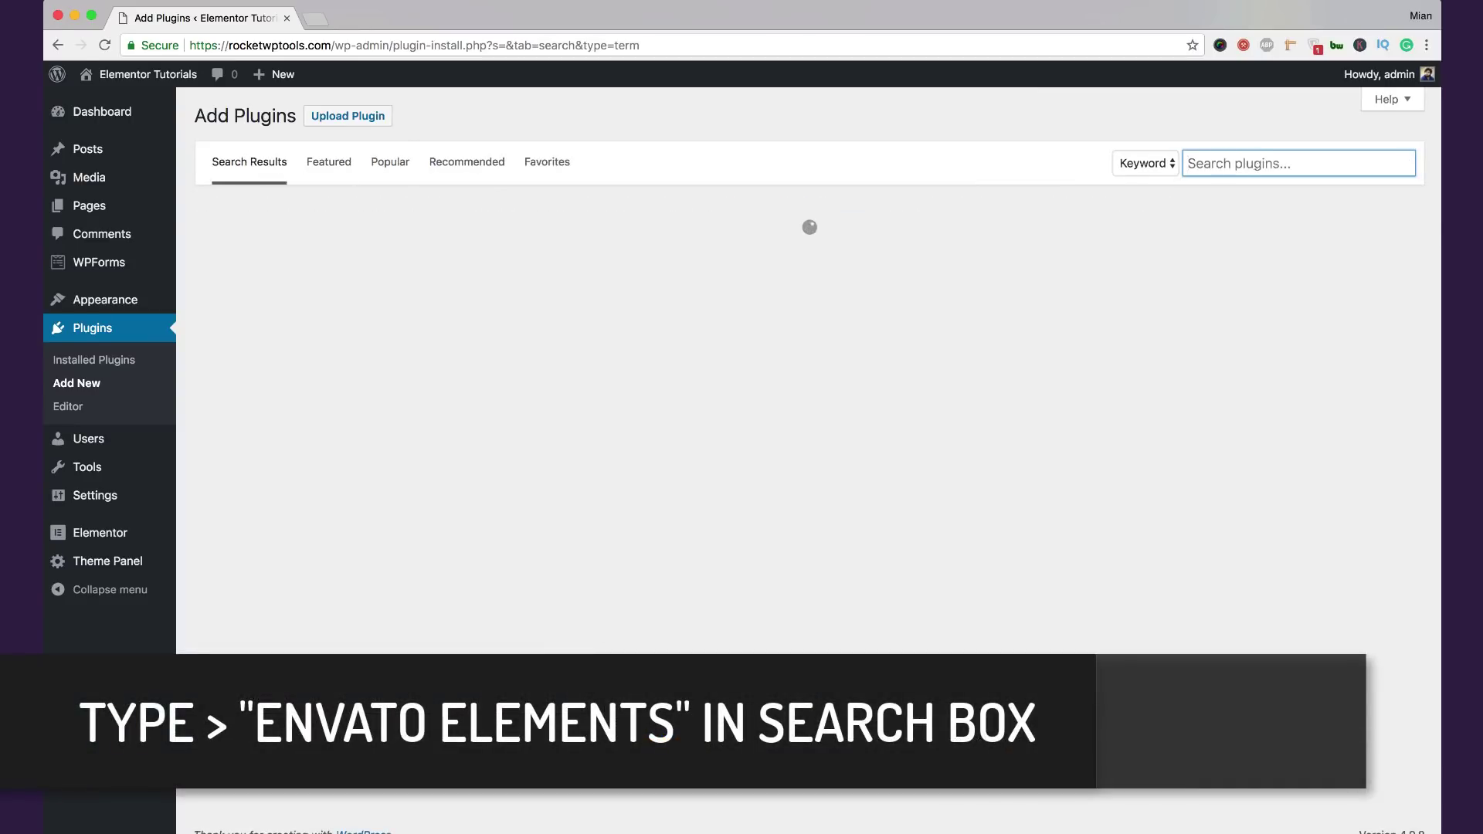
pyautogui.write('envato elemenets')
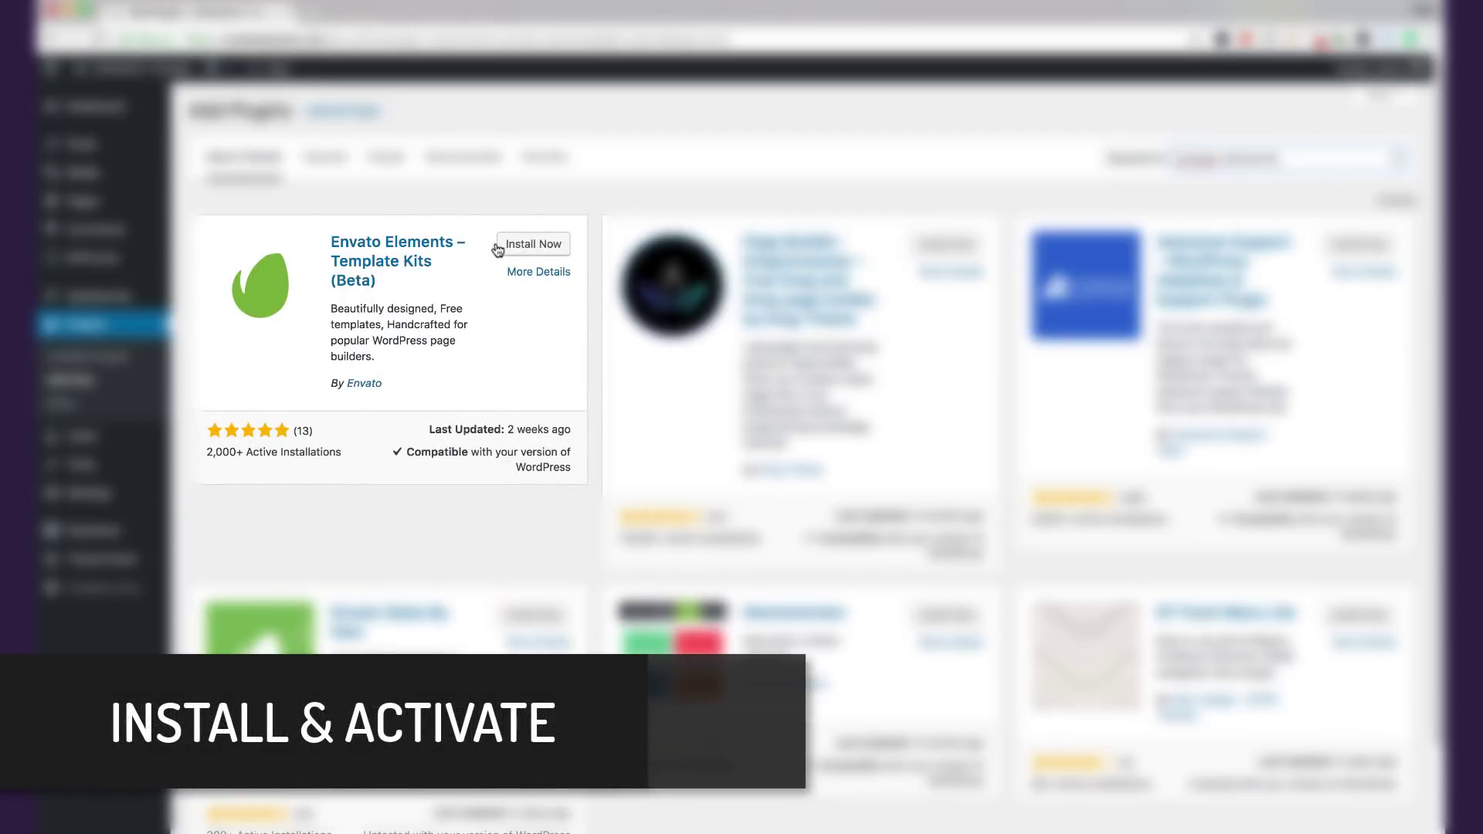
# Step: Install and activate the Envato Elements – Template Kits (Beta) plugin, and dismiss the Ocean Sticky Header notice
pyautogui.click(541, 245)
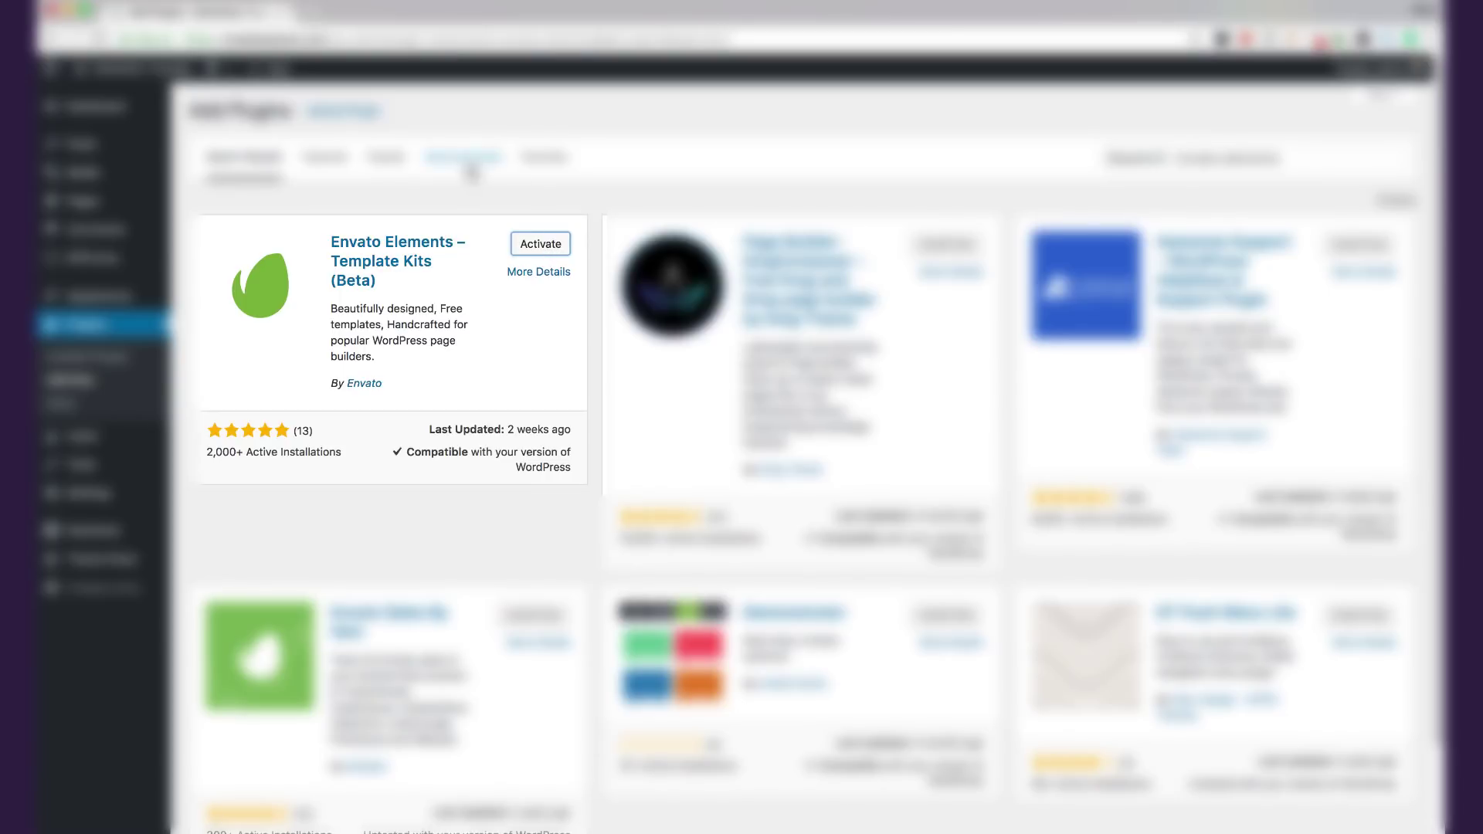
pyautogui.click(533, 243)
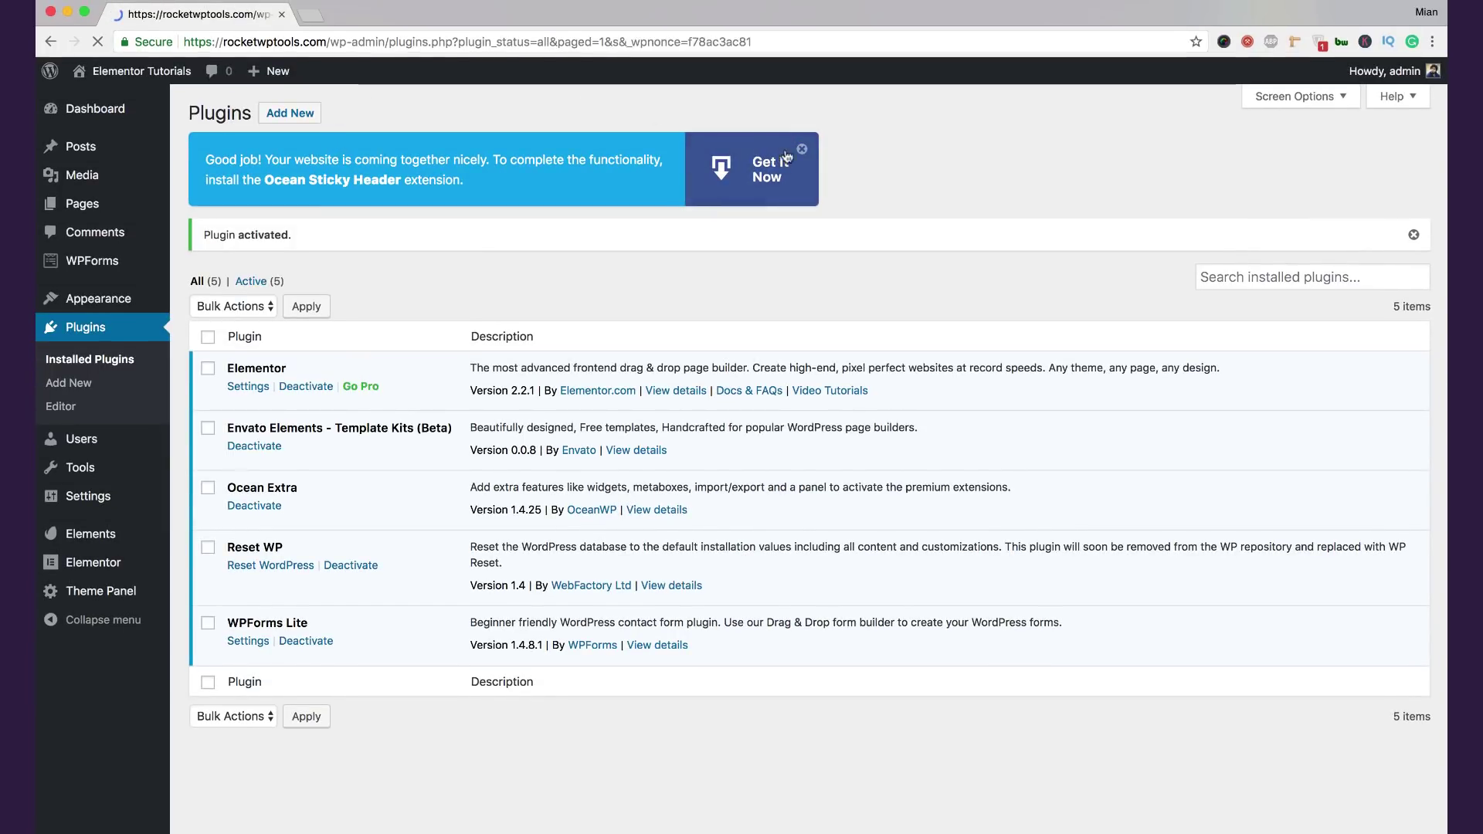
pyautogui.click(800, 147)
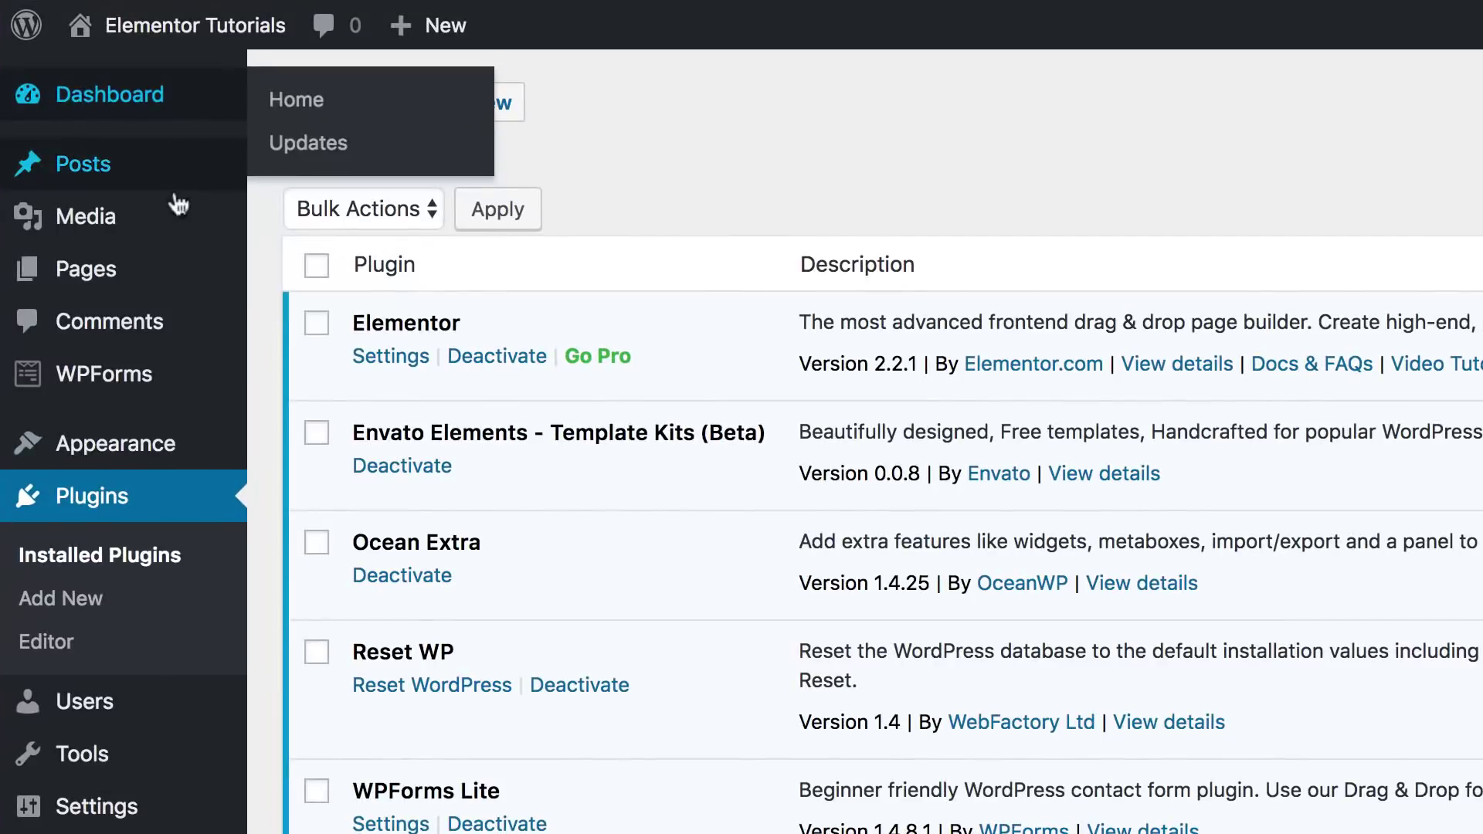
# Step: Publish the Privacy Policy draft page and move the Sample Page to the trash
pyautogui.click(184, 278)
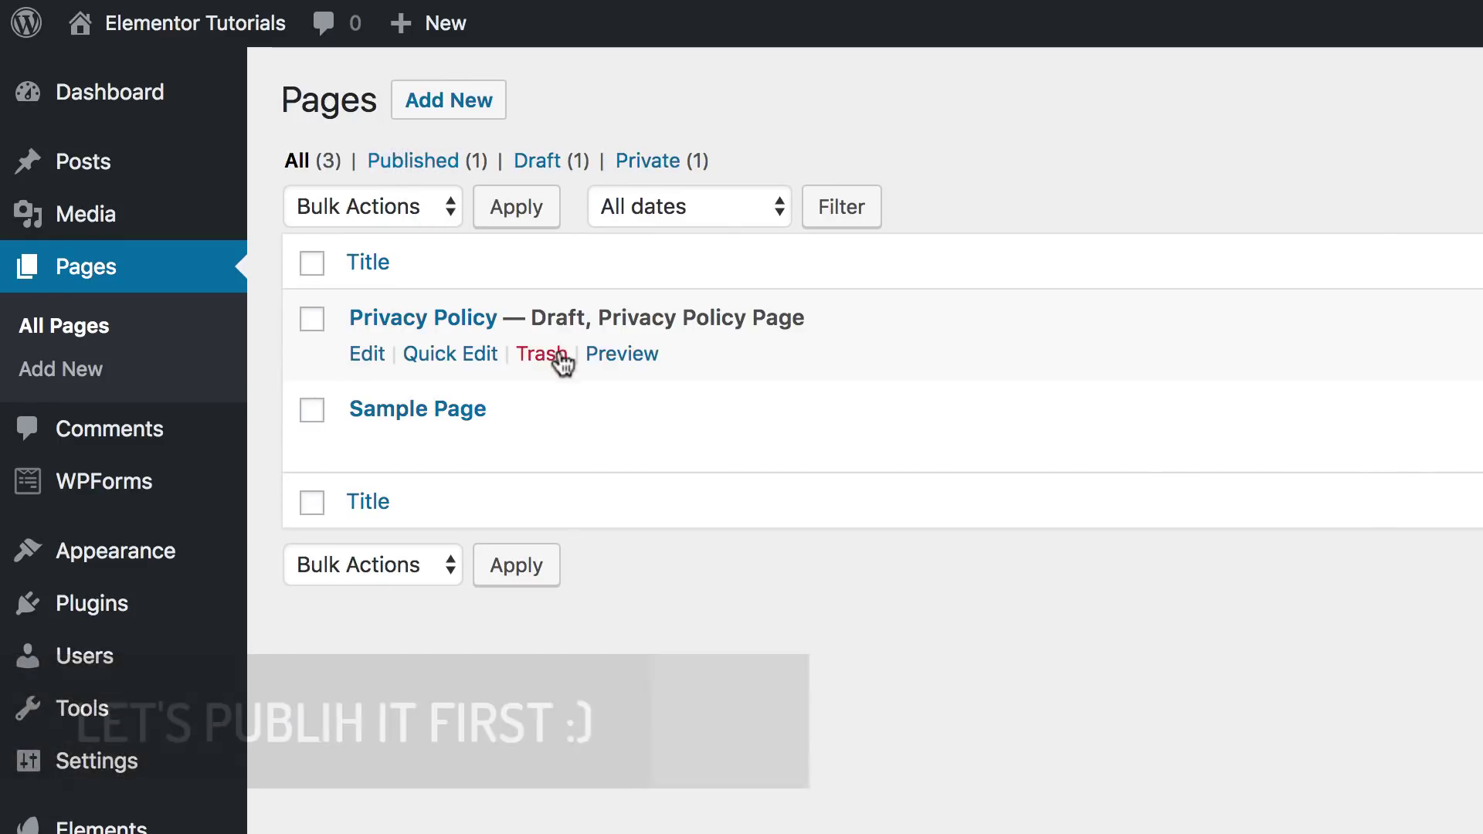
pyautogui.click(374, 357)
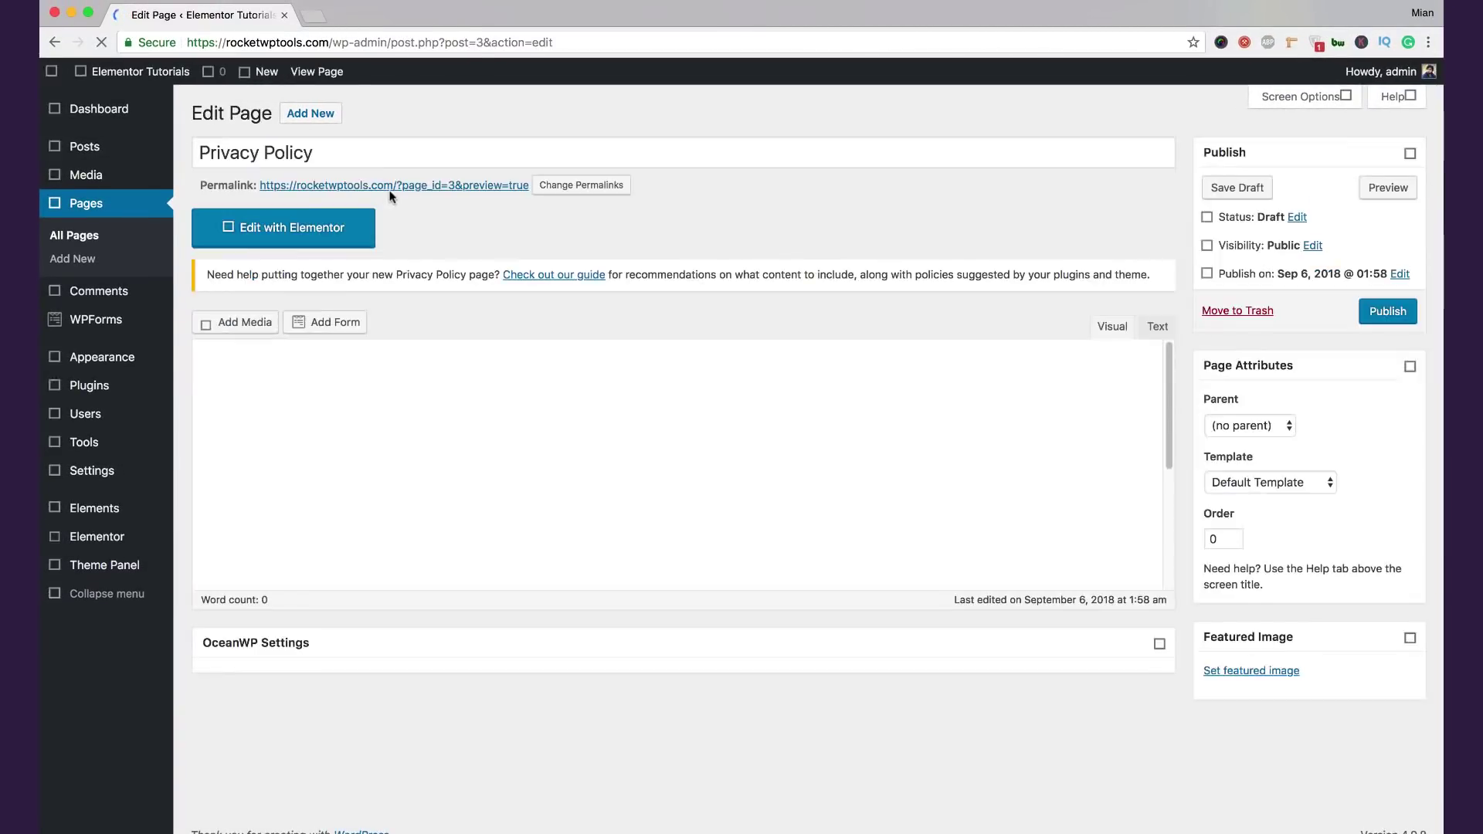
pyautogui.click(1403, 317)
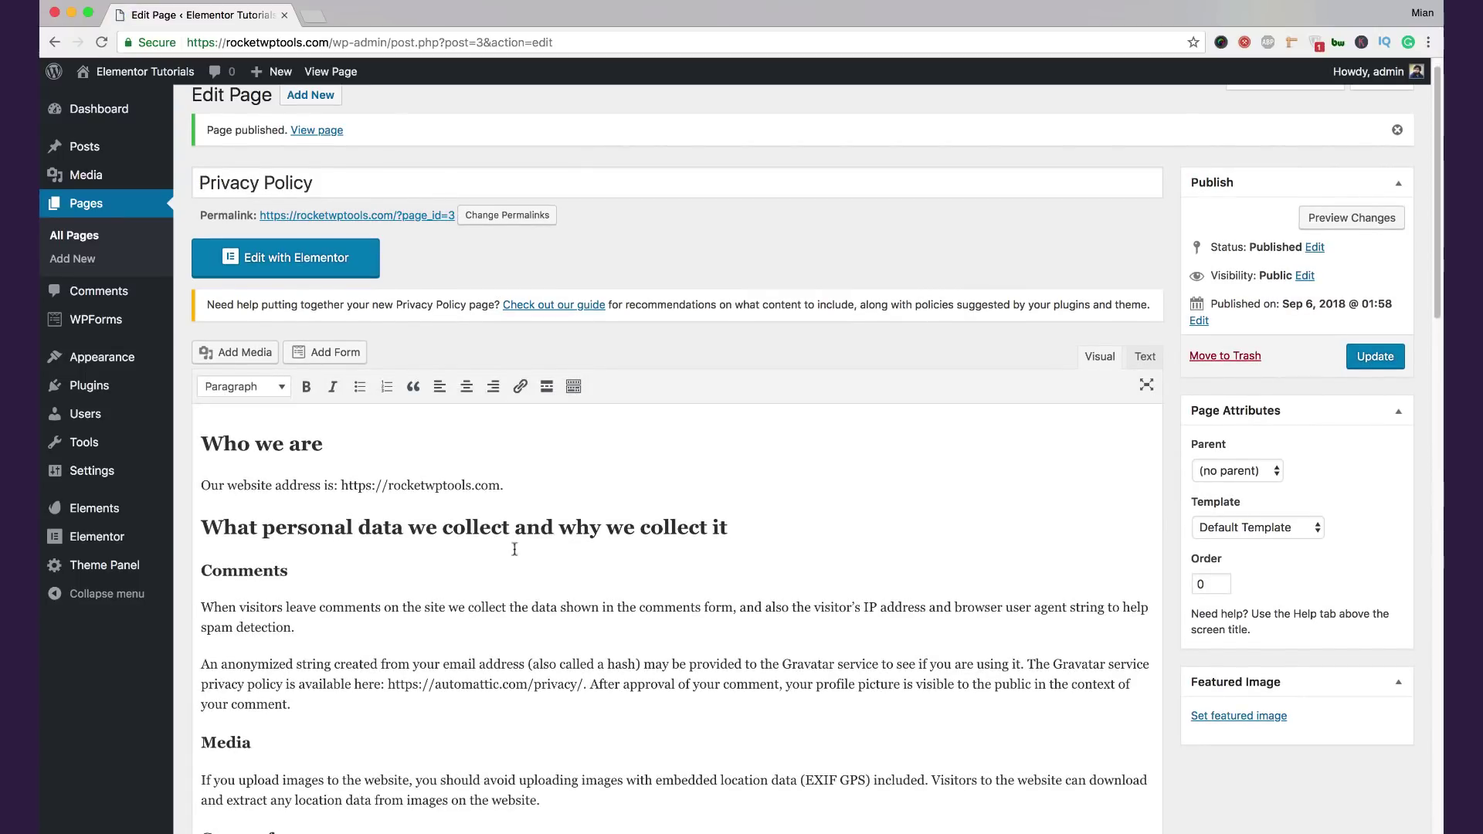
pyautogui.scroll(-8, 513, 541)
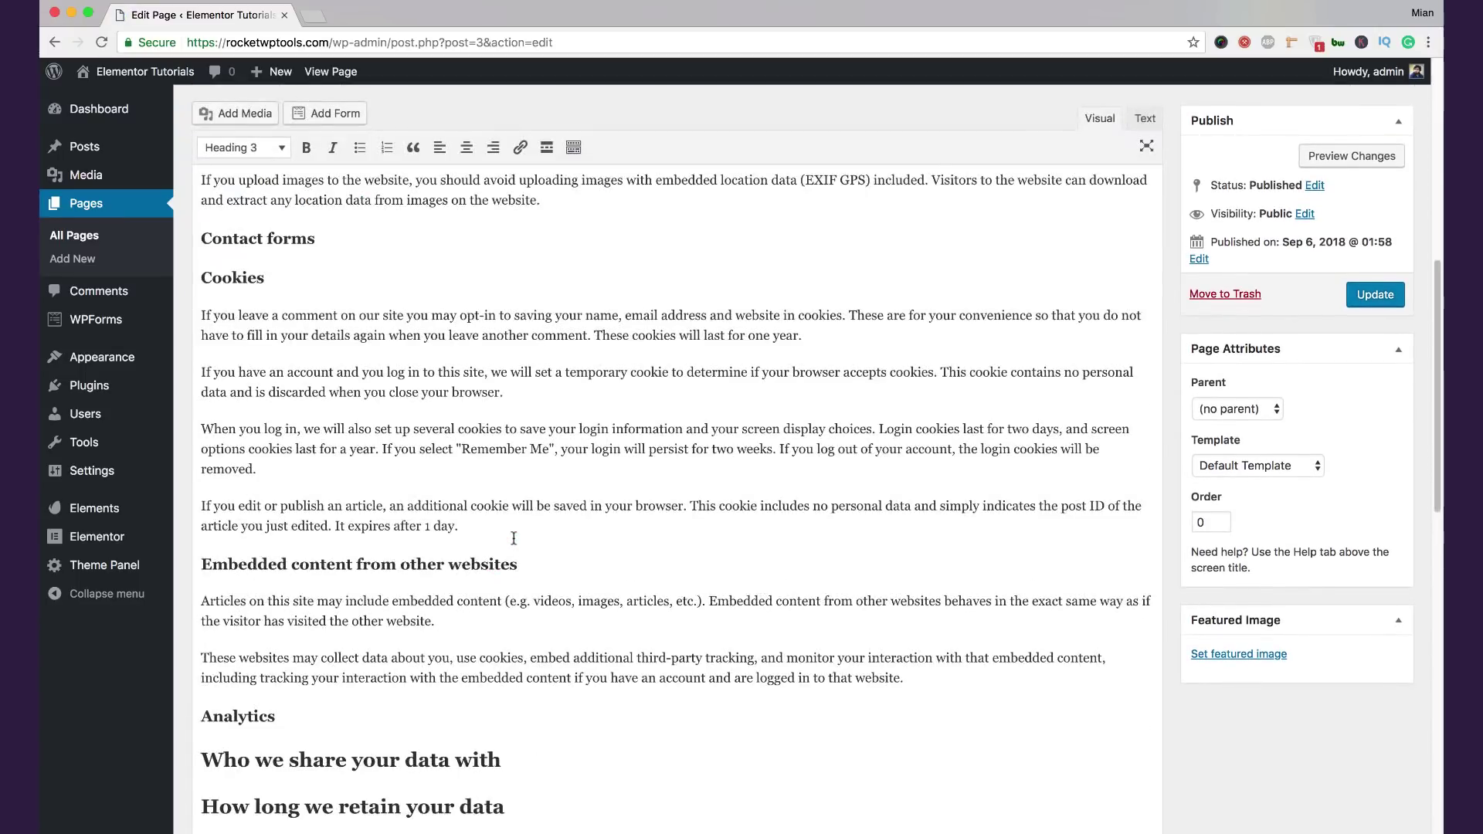
pyautogui.scroll(-15, 514, 539)
pyautogui.scroll(3, 154, 241)
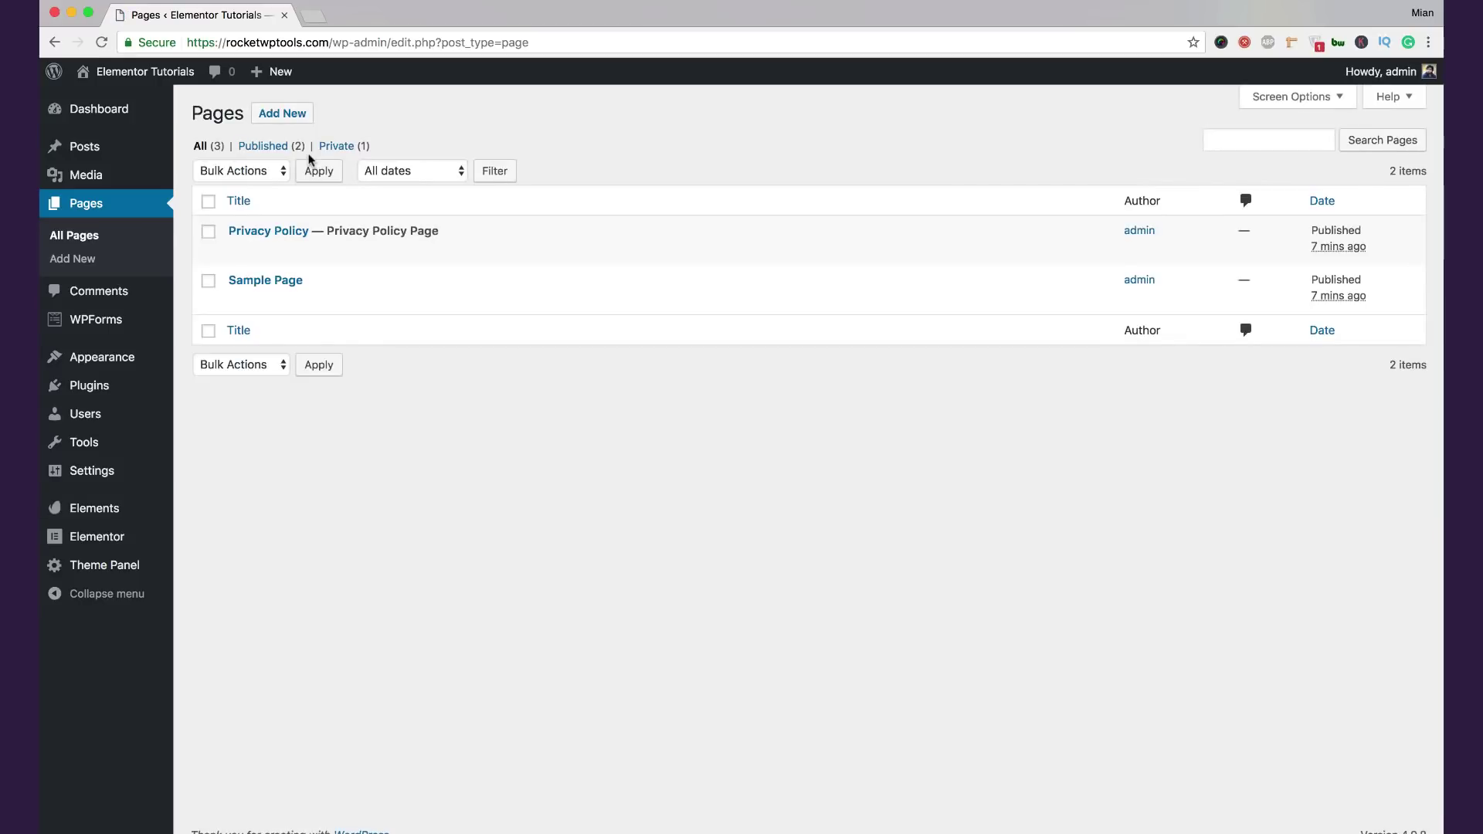
pyautogui.click(332, 300)
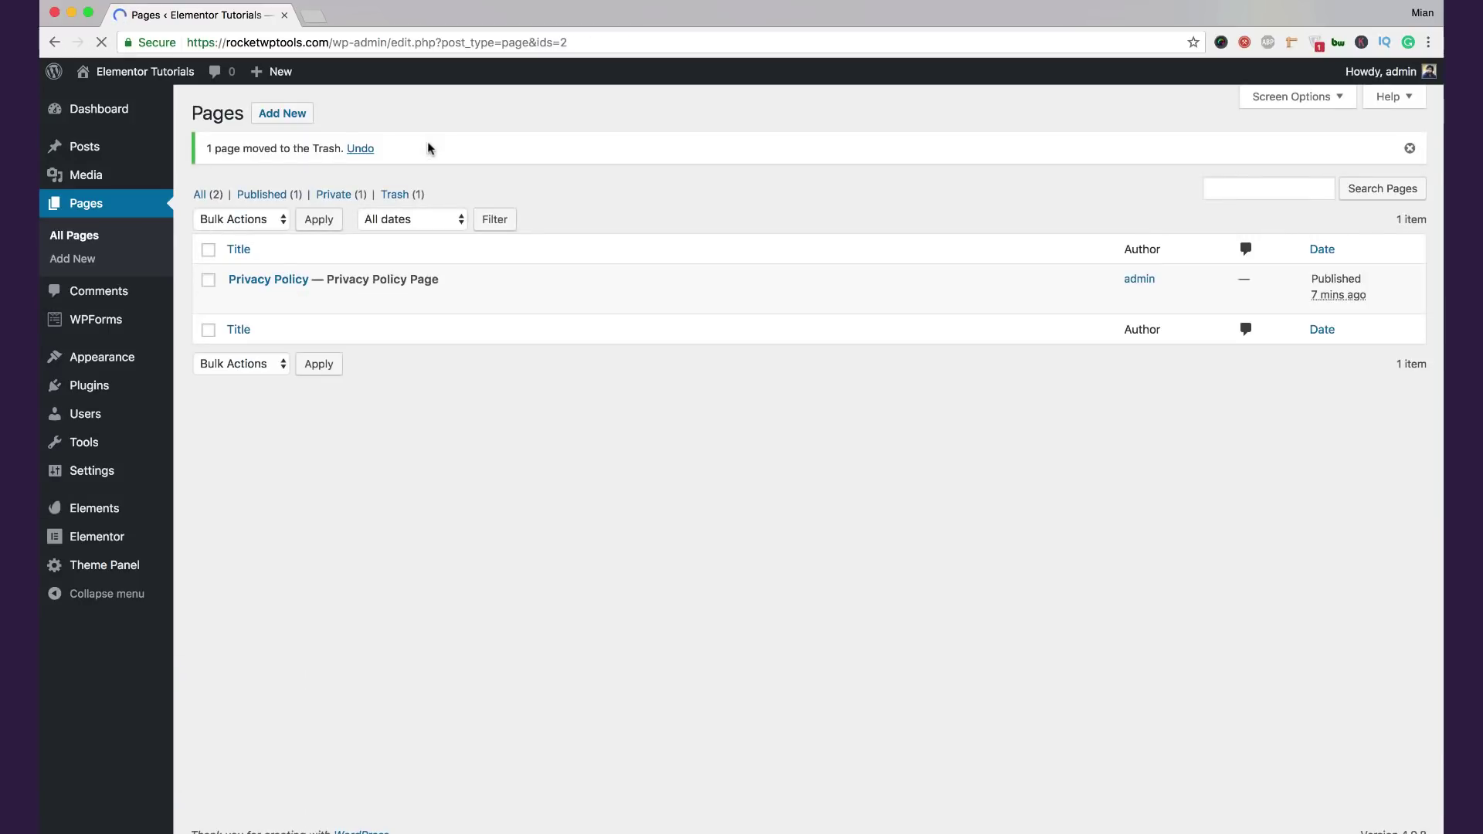
# Step: Create a new page titled "Homepage" and publish it
pyautogui.click(298, 117)
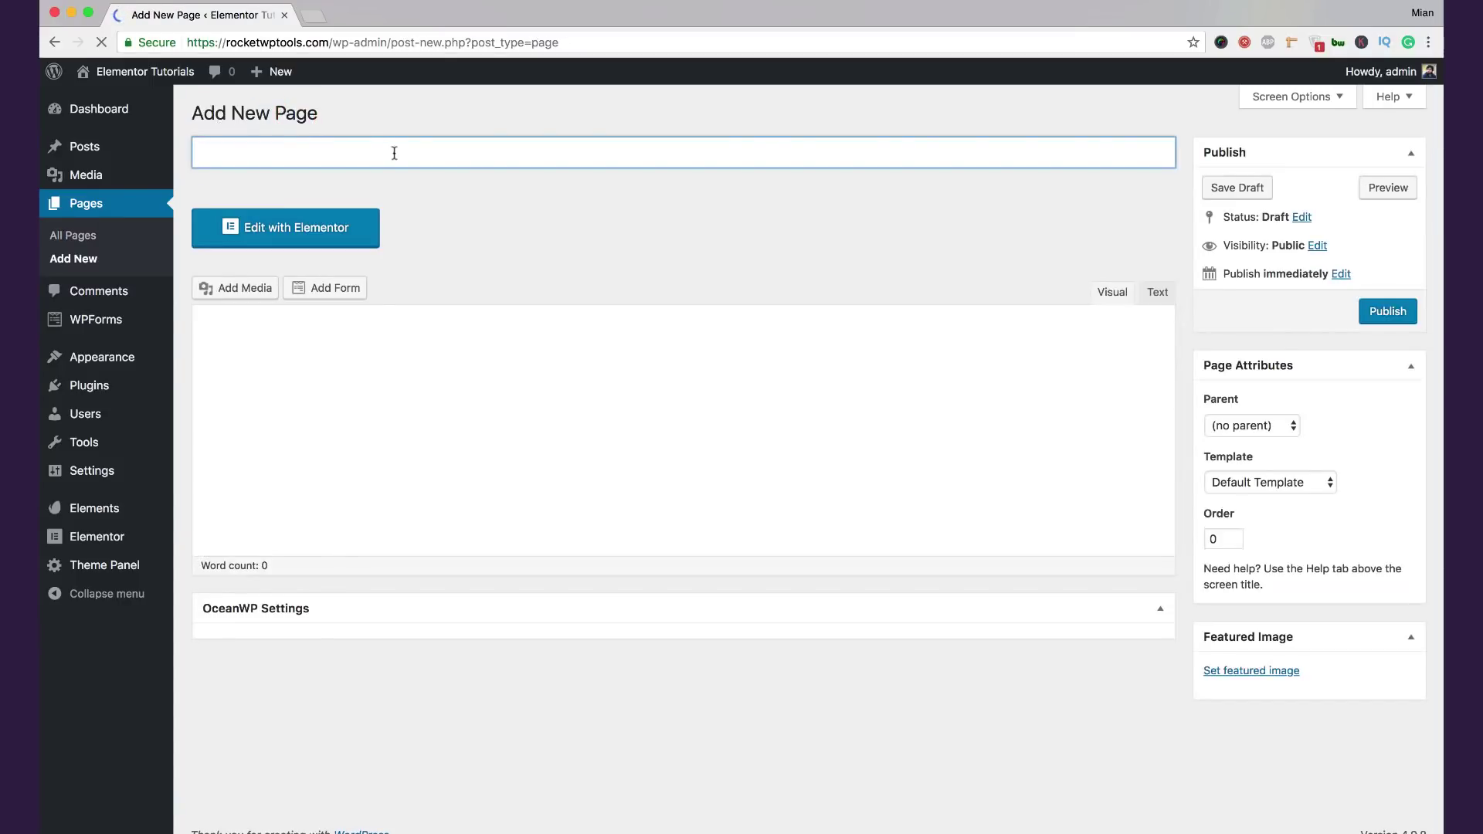
pyautogui.click(394, 153)
pyautogui.write('Homepage')
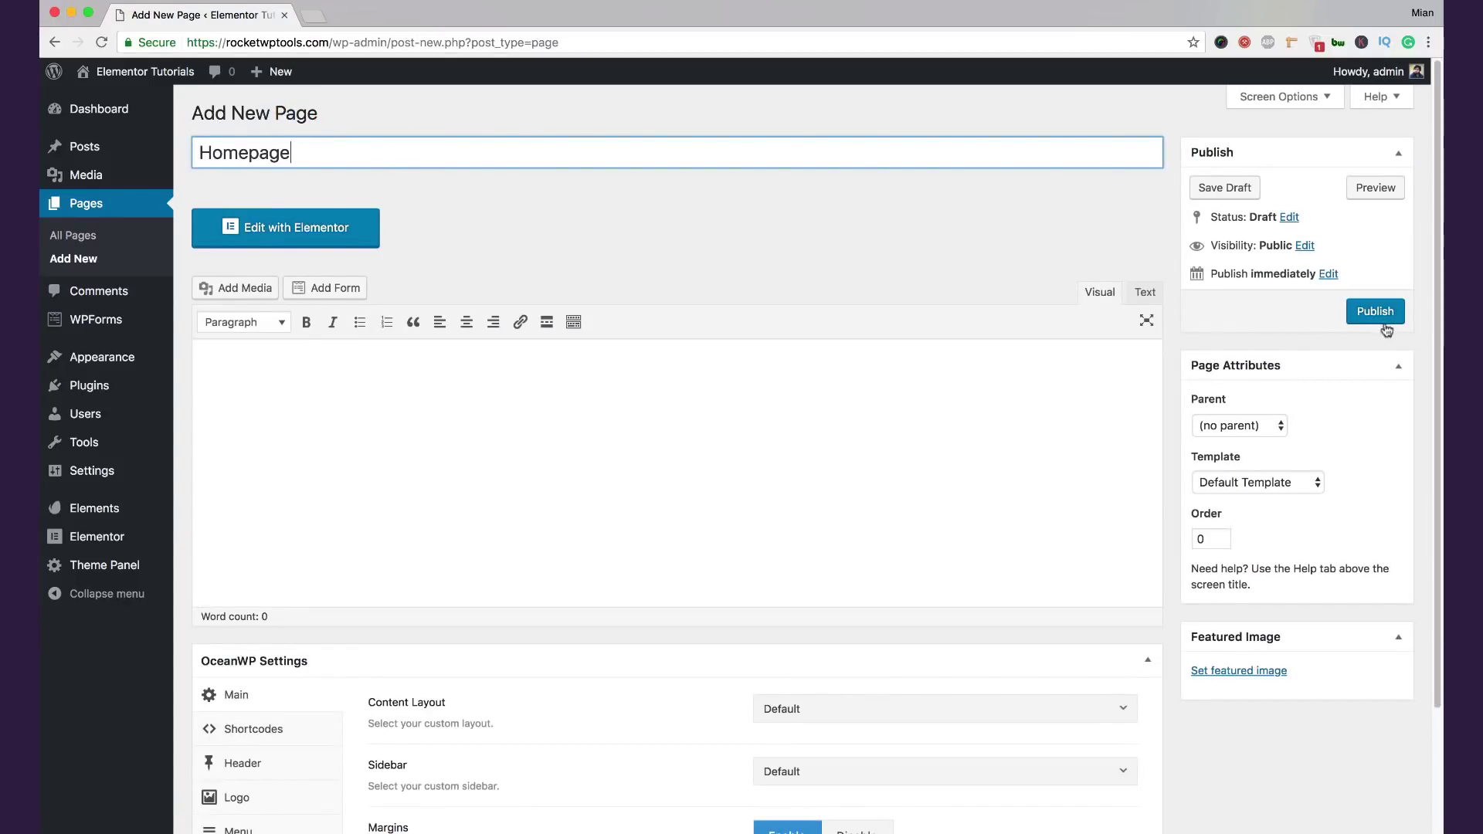
pyautogui.click(1384, 323)
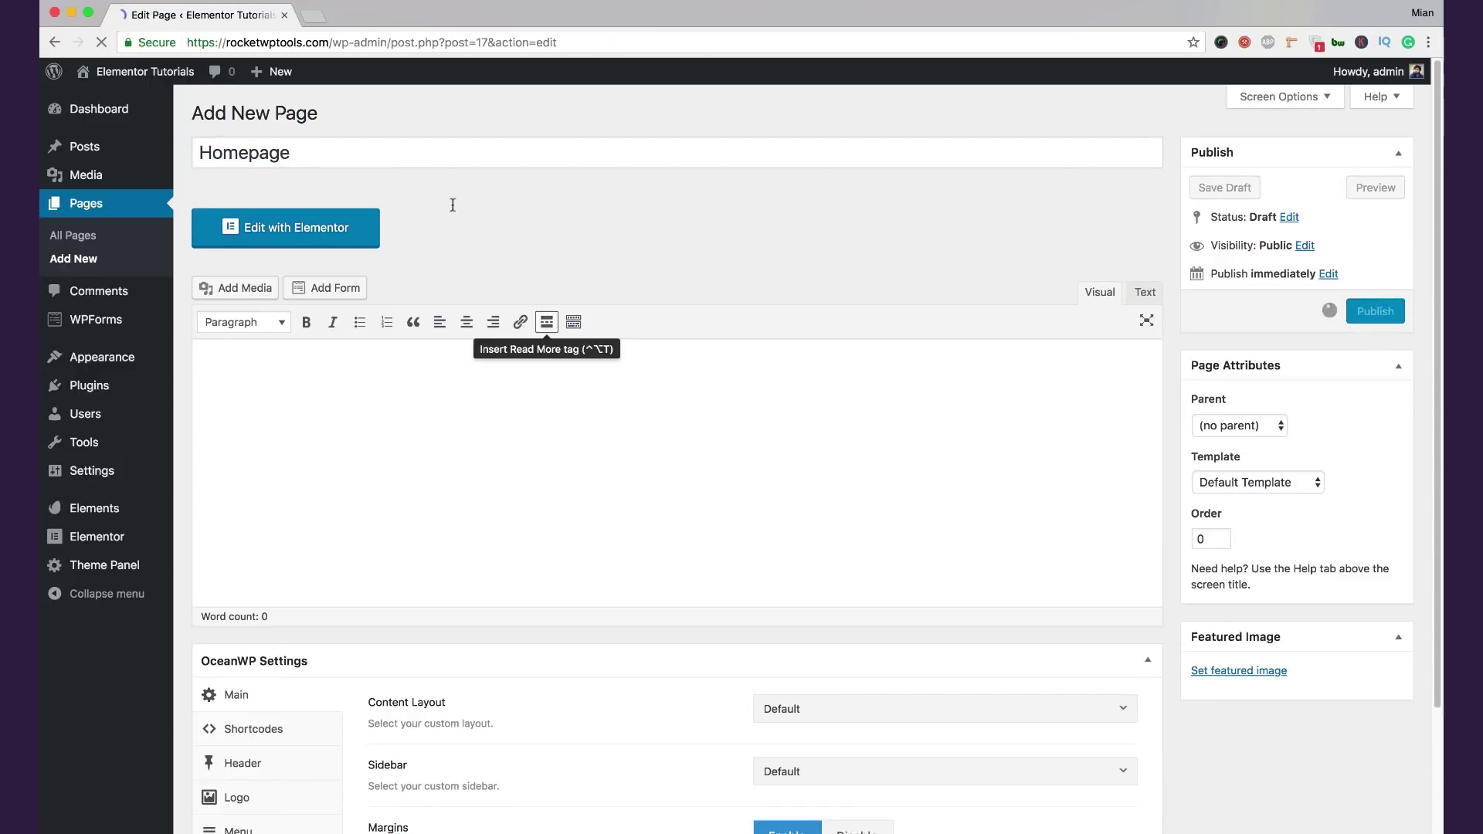
# Step: Add another new page titled "About Us" and publish it
pyautogui.click(312, 113)
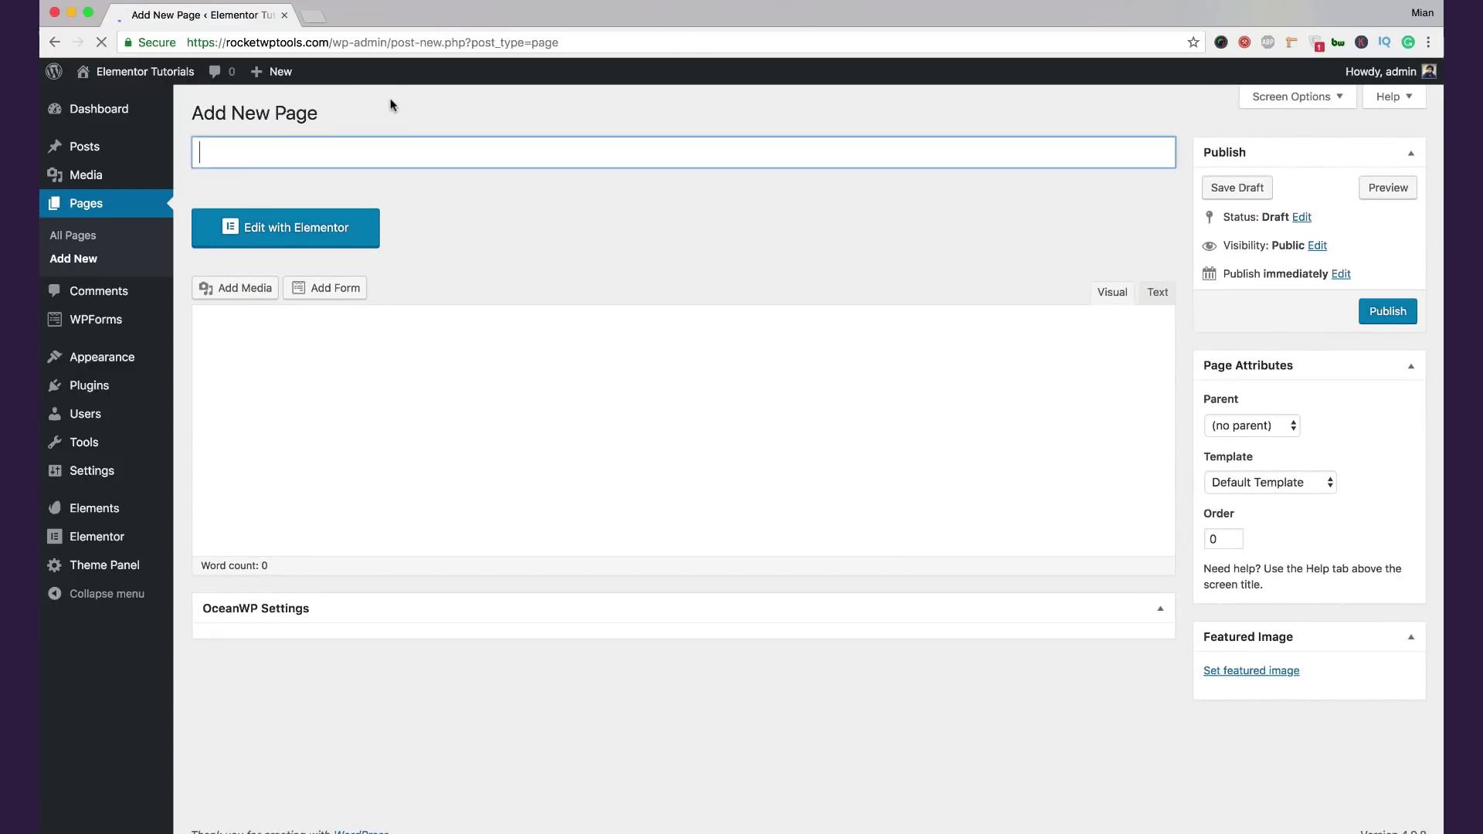
pyautogui.click(412, 158)
pyautogui.write('About')
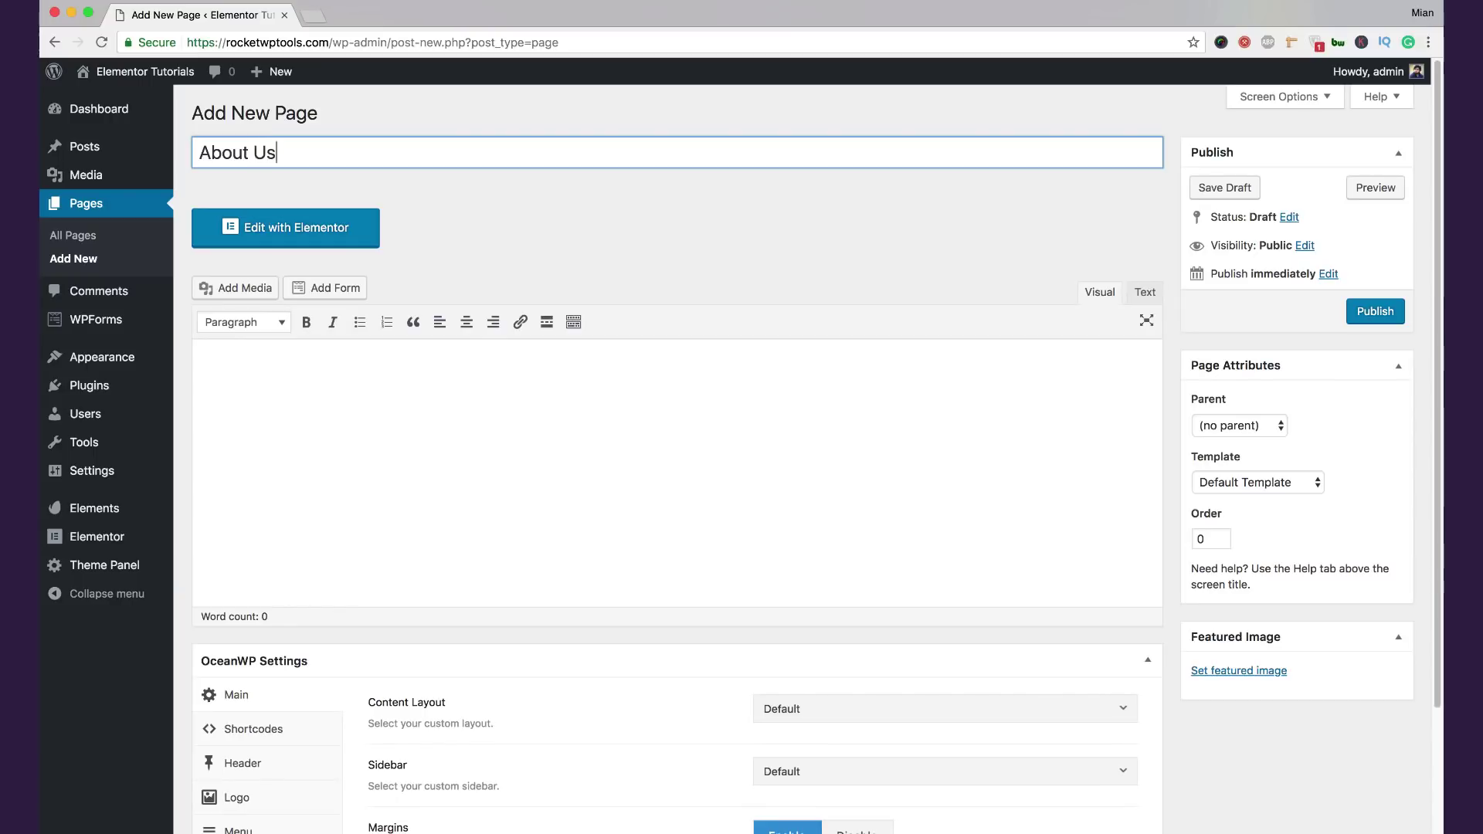
pyautogui.write(' Us')
pyautogui.click(1375, 310)
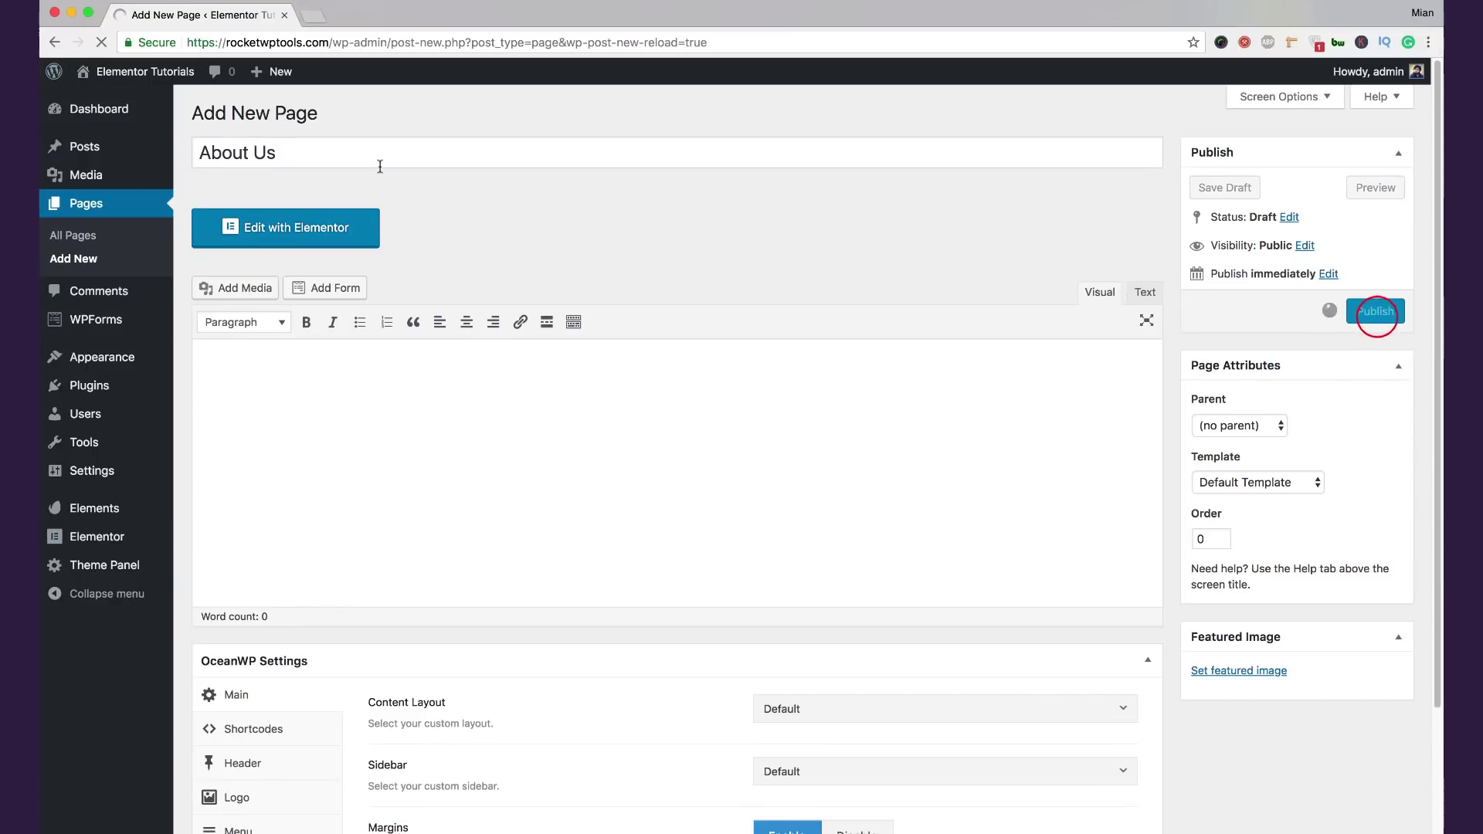
# Step: Add a new page titled "Contact Us" and publish it
pyautogui.click(315, 113)
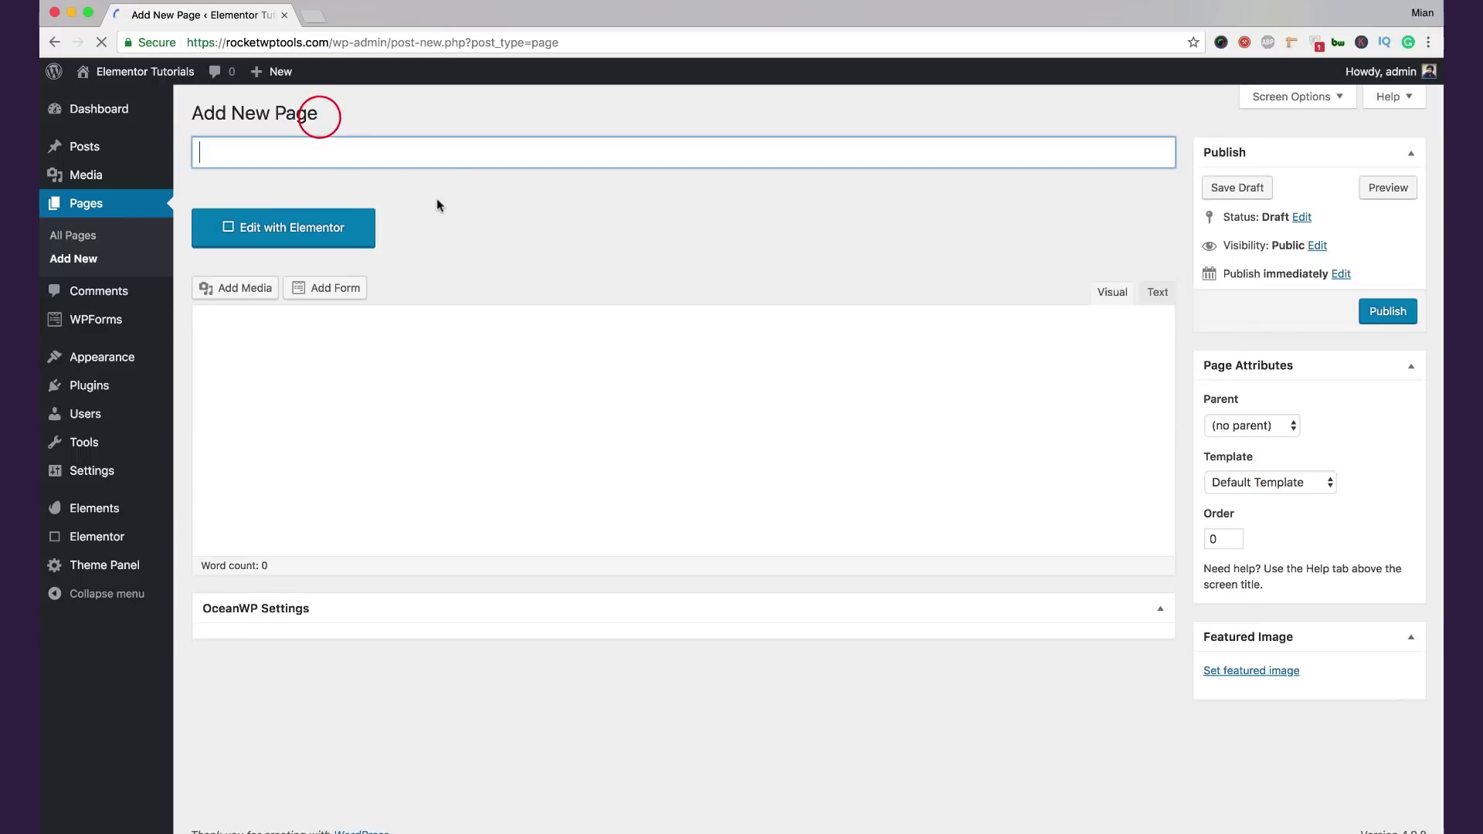
pyautogui.click(434, 161)
pyautogui.write('C')
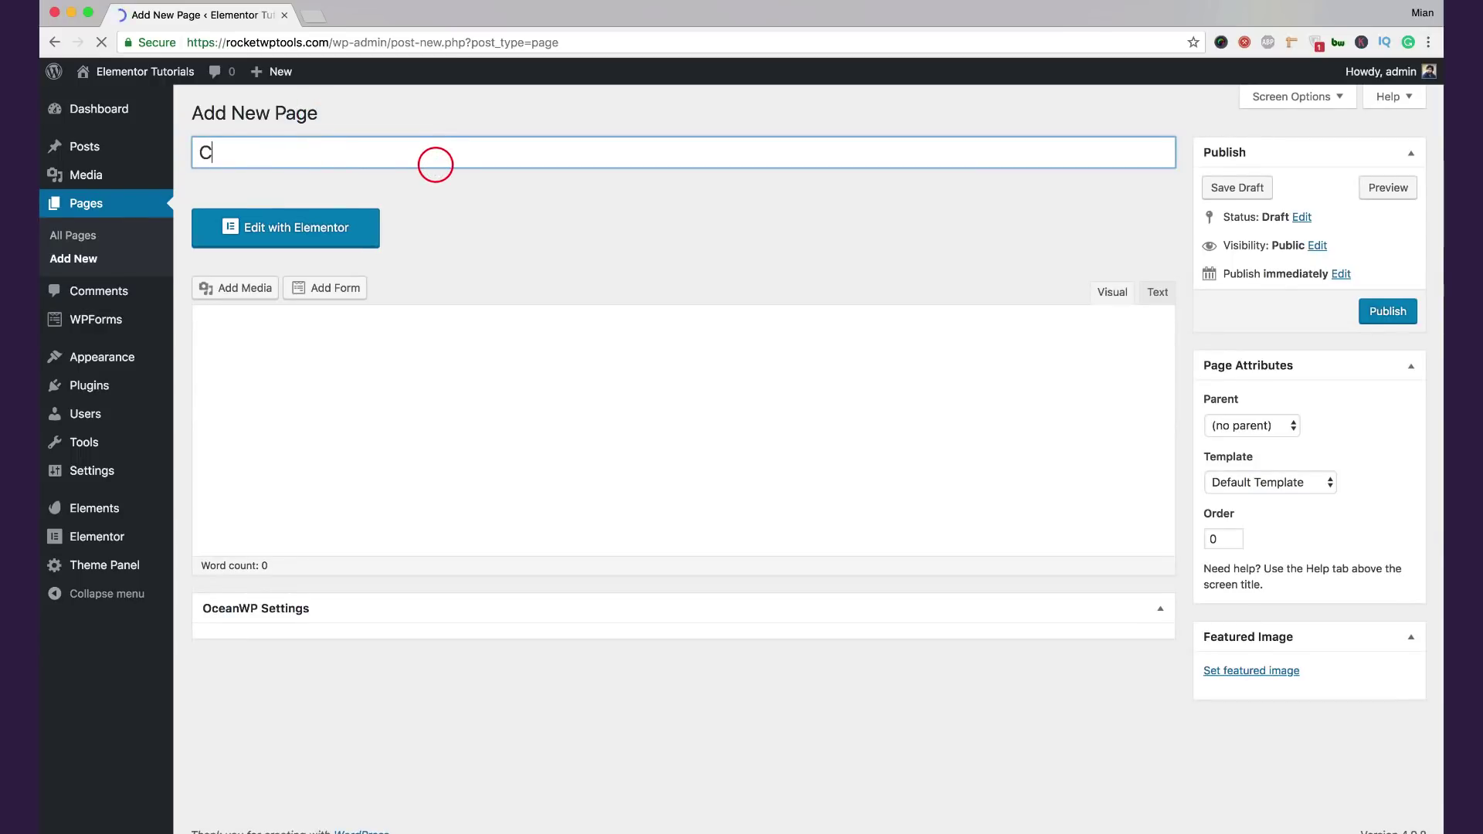
pyautogui.write('ontact Us')
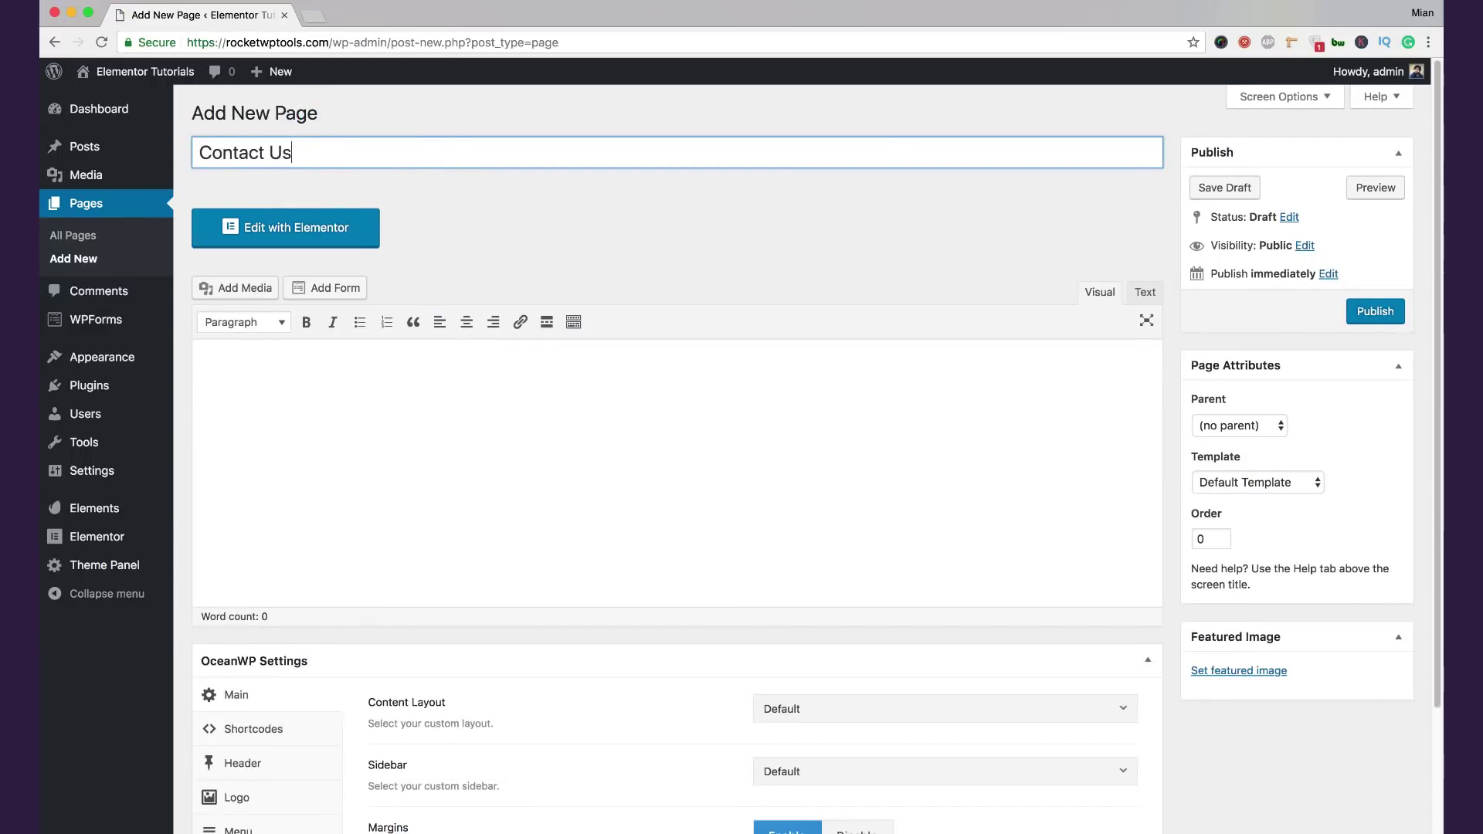
pyautogui.click(1387, 312)
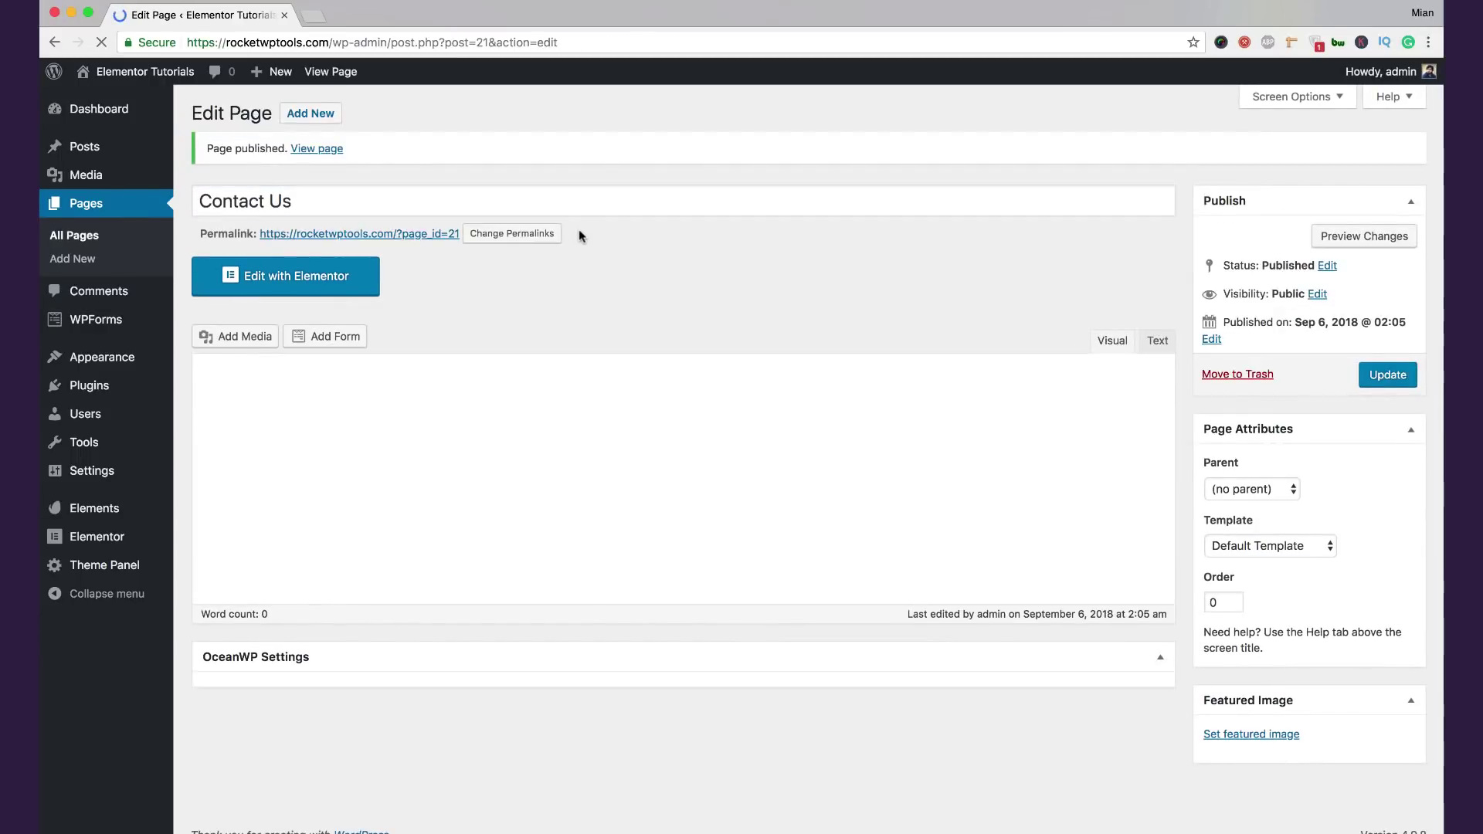
# Step: Add a new page titled "Feculty" and publish it
pyautogui.click(320, 114)
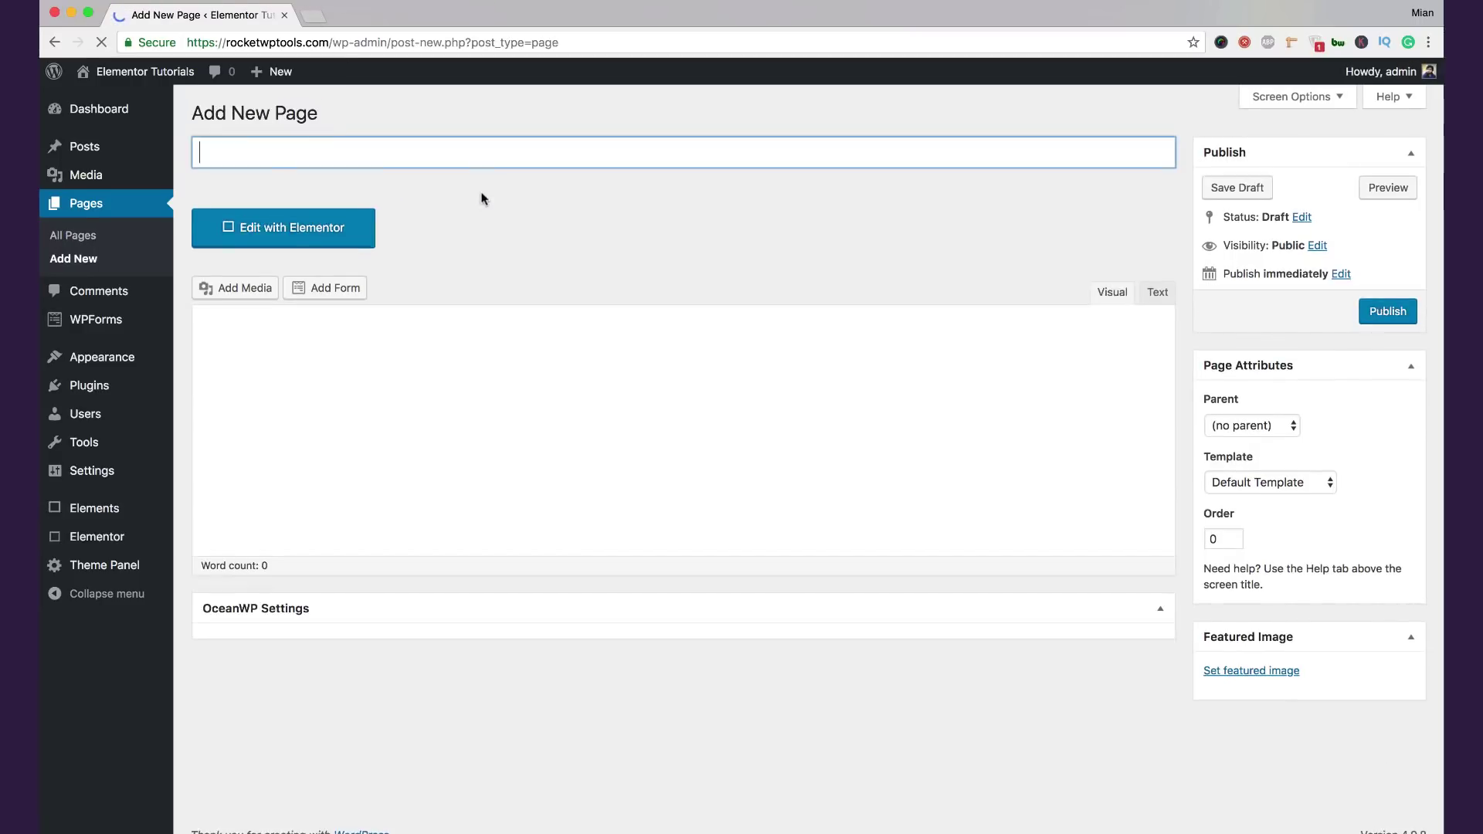
pyautogui.click(483, 155)
pyautogui.write('Fe')
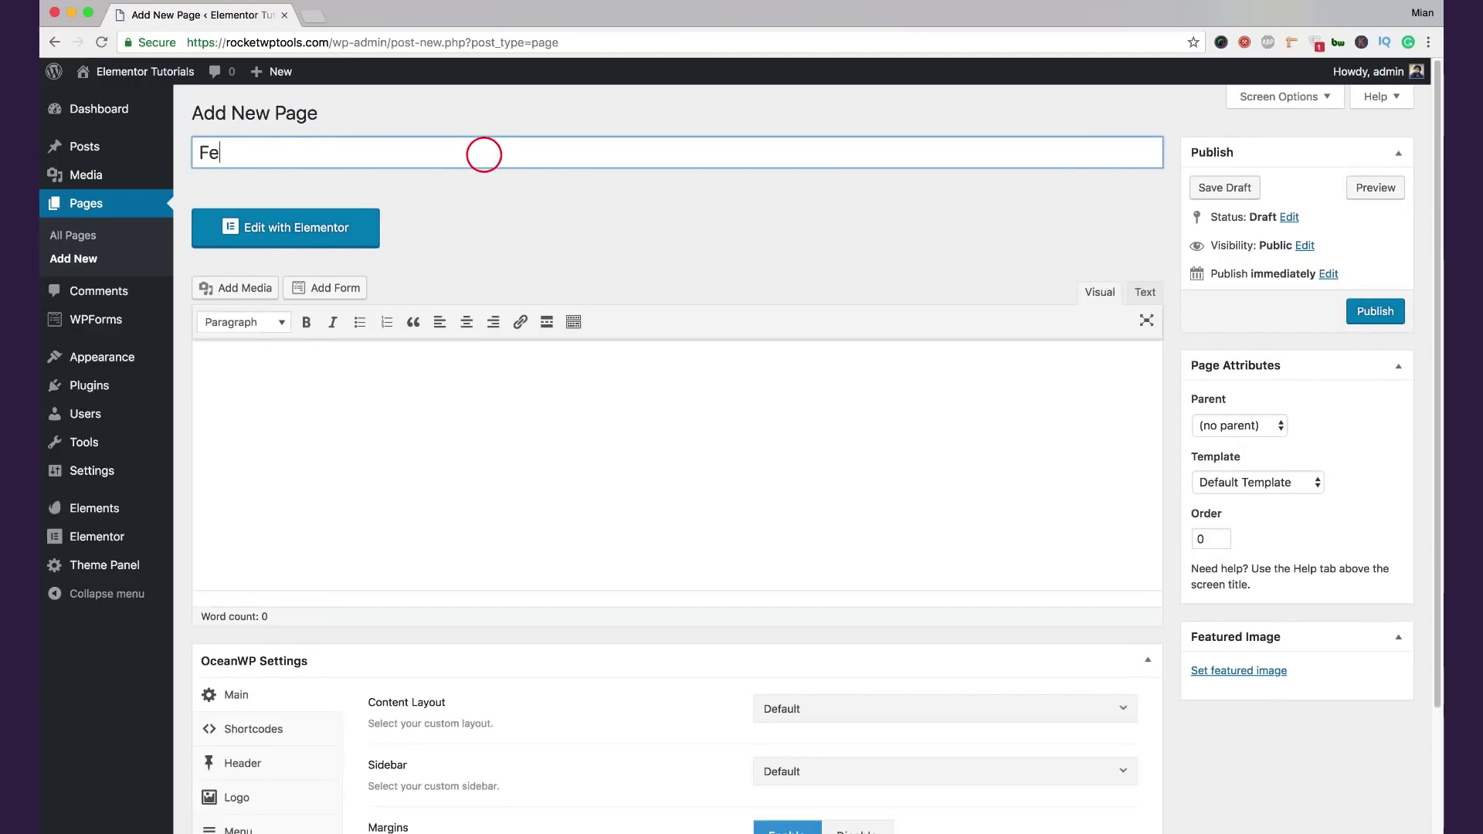
pyautogui.write('culty')
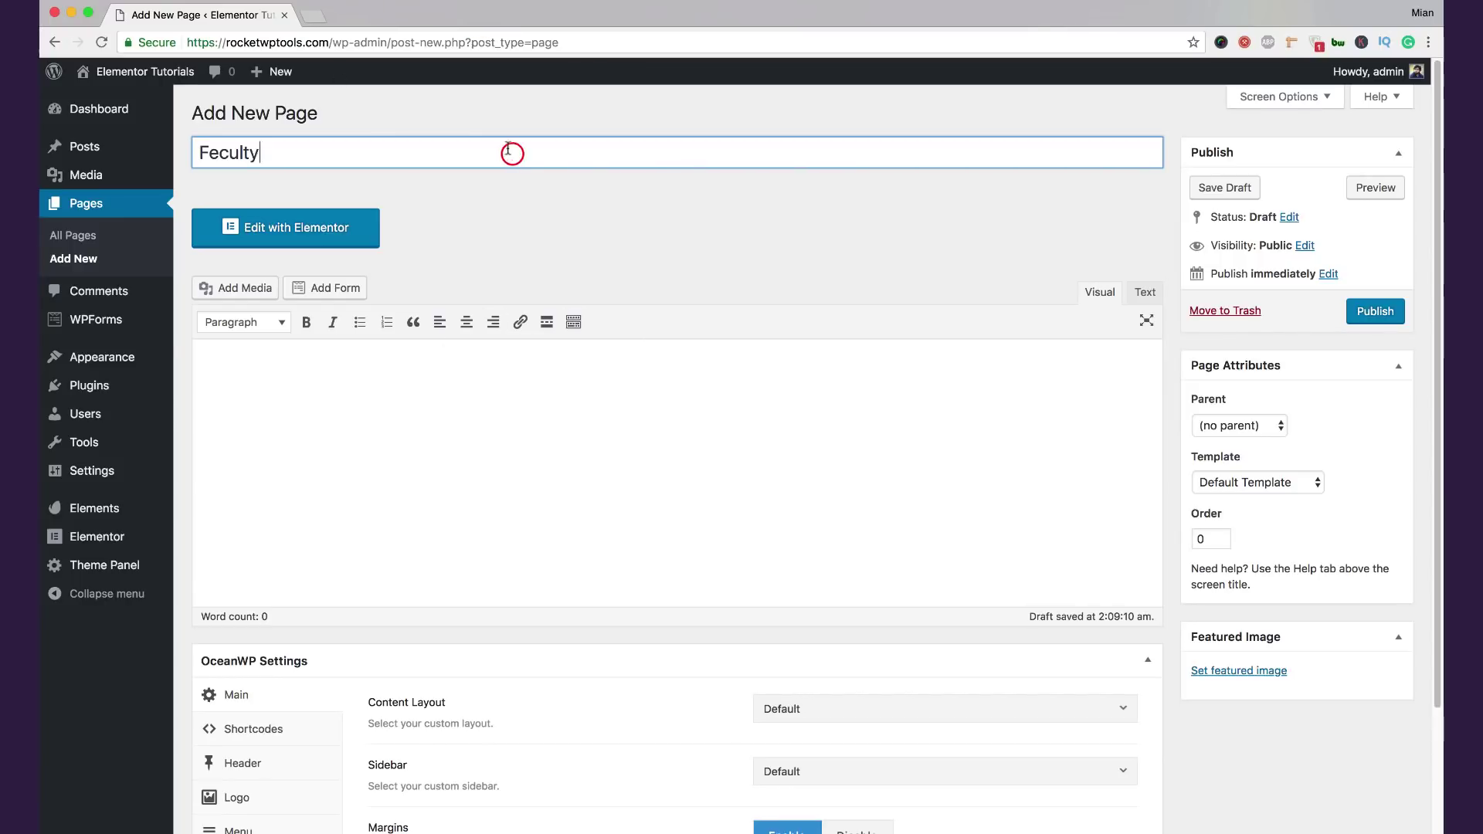
pyautogui.click(1360, 313)
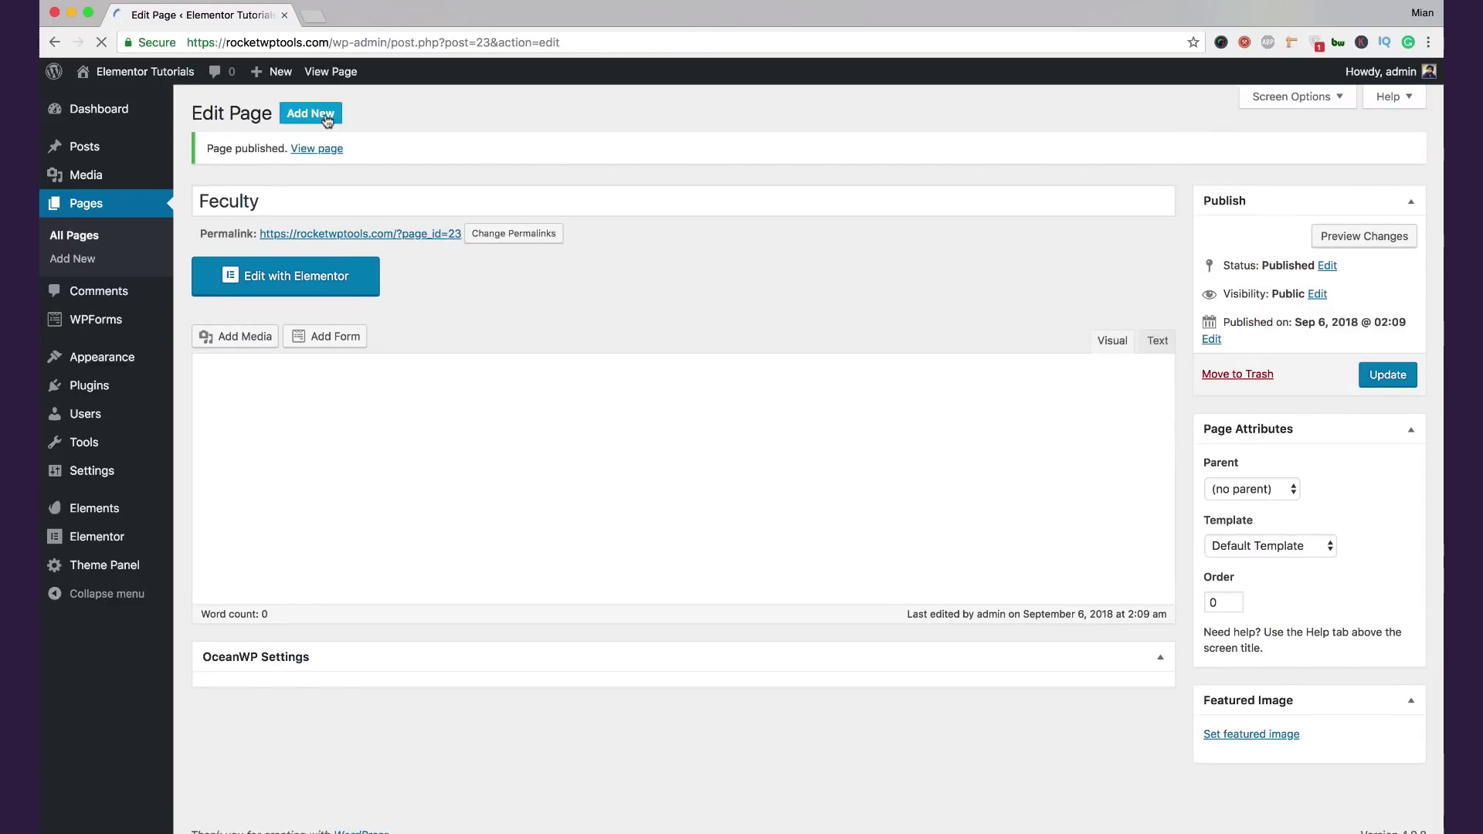
# Step: Create another new page titled "Campus Life" and publish it
pyautogui.click(325, 115)
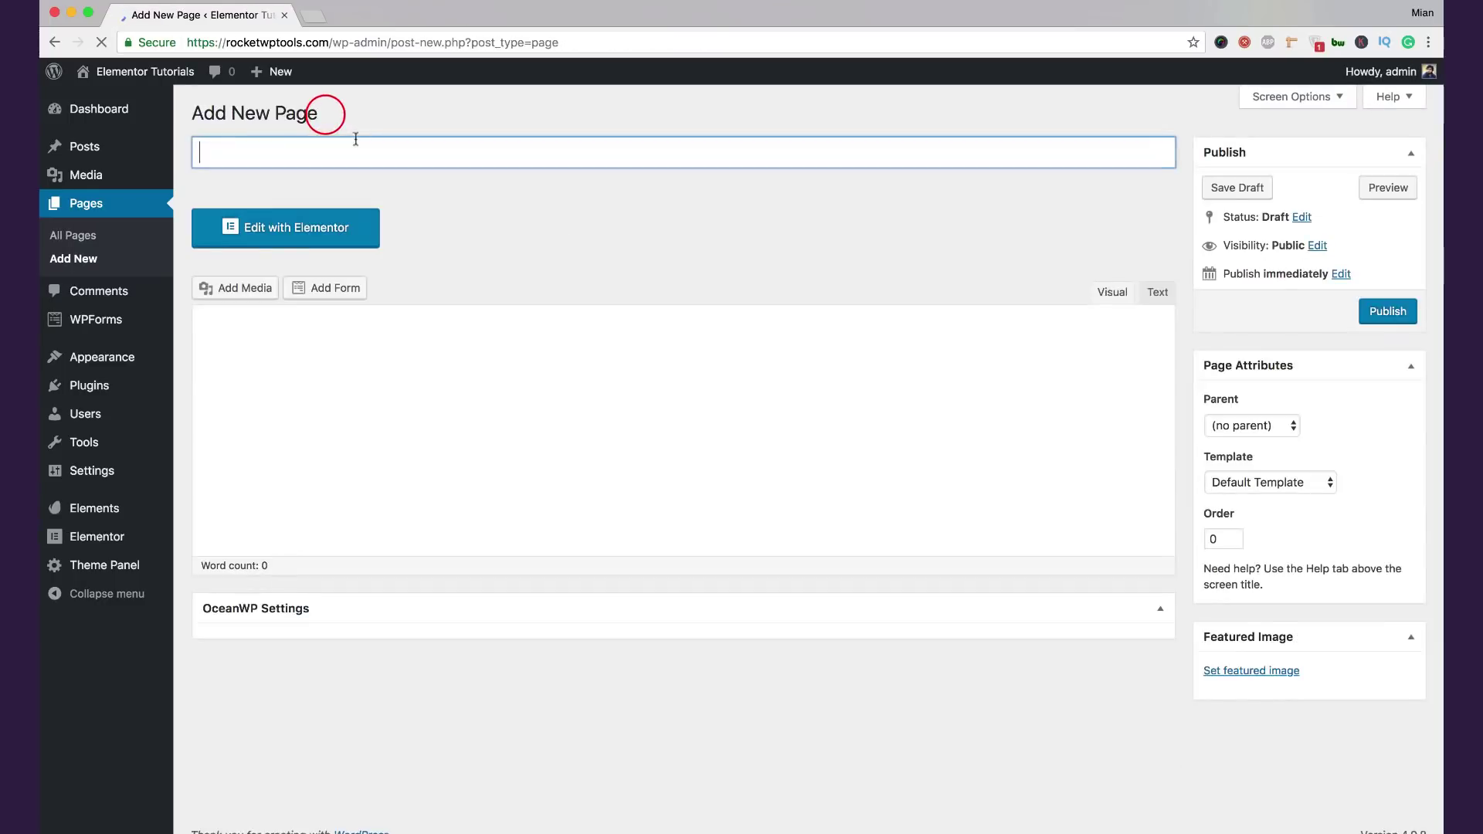
pyautogui.write('Campus Life')
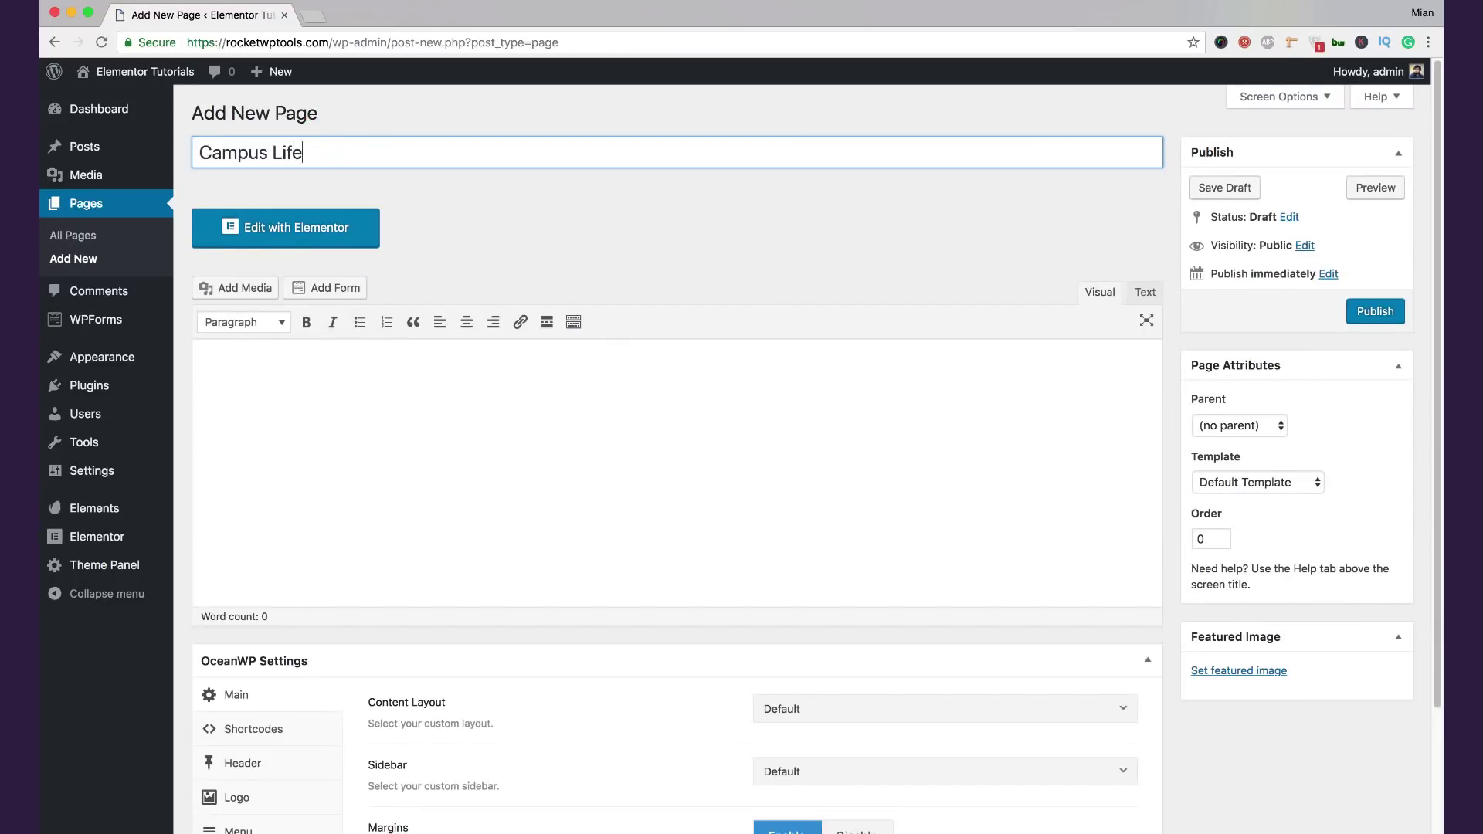
pyautogui.click(1375, 311)
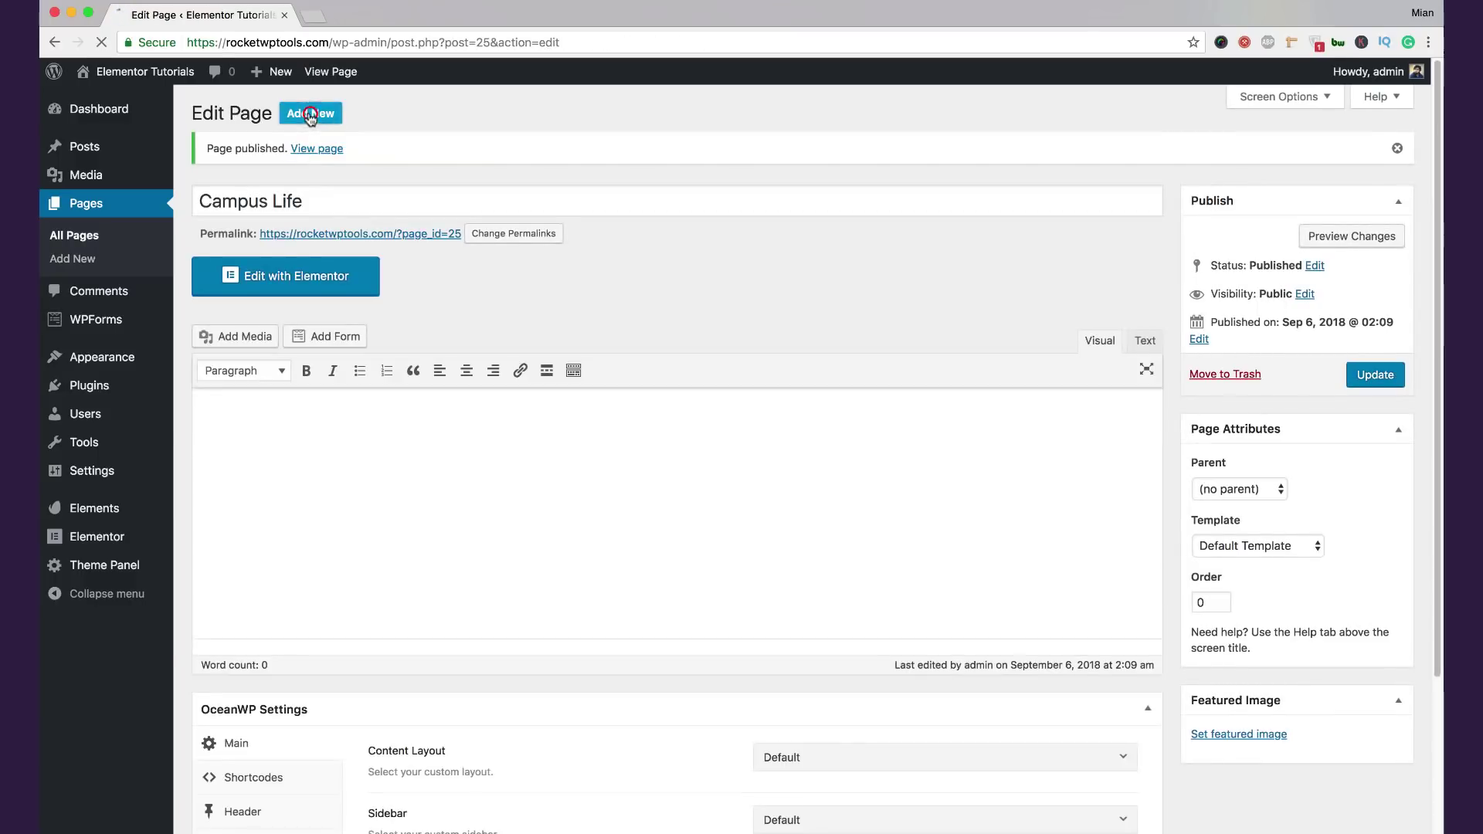
# Step: Add a new page titled "Events" and publish it
pyautogui.click(310, 114)
pyautogui.click(363, 148)
pyautogui.write('Events')
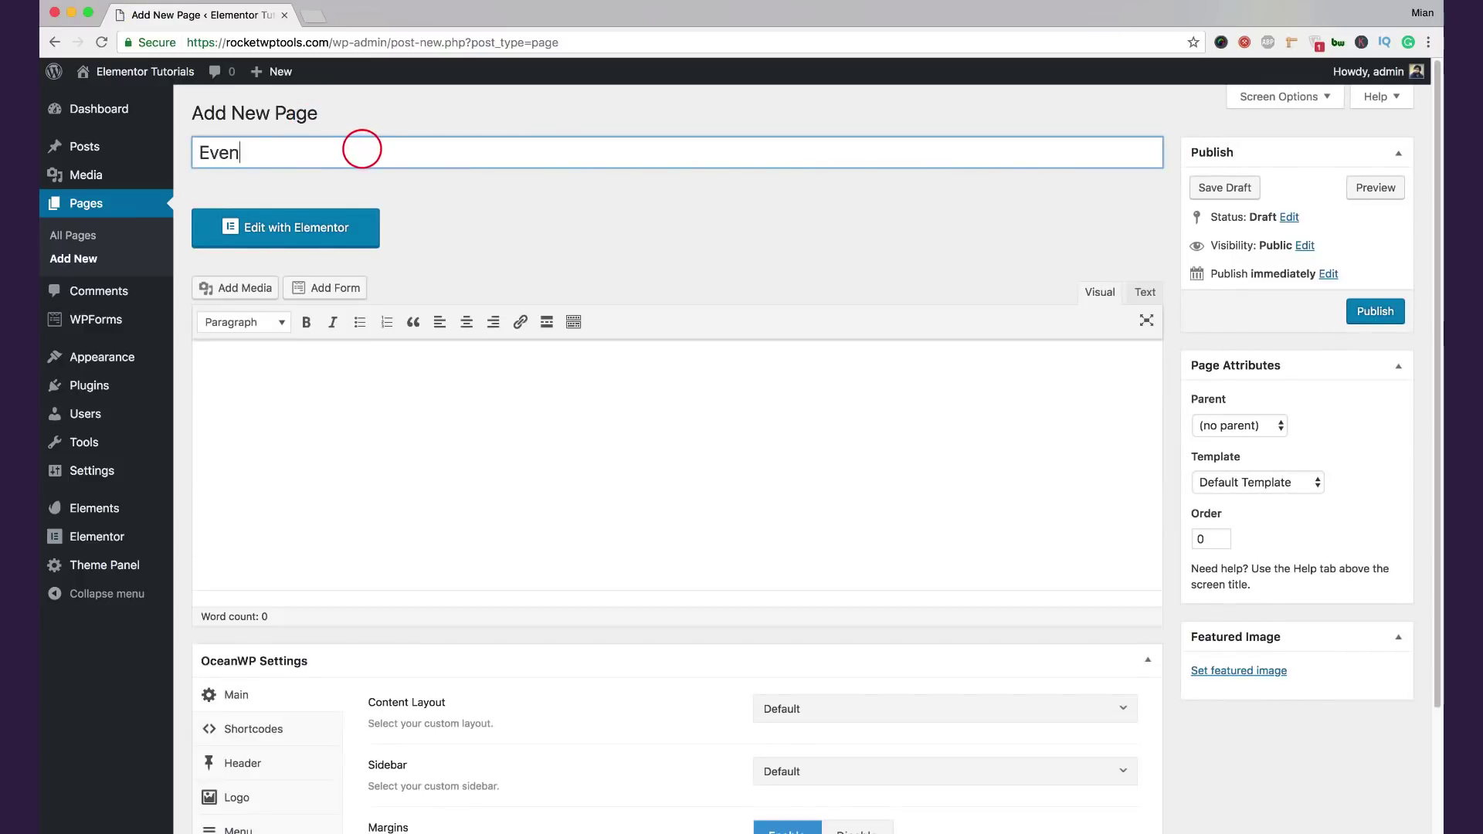
pyautogui.click(1396, 314)
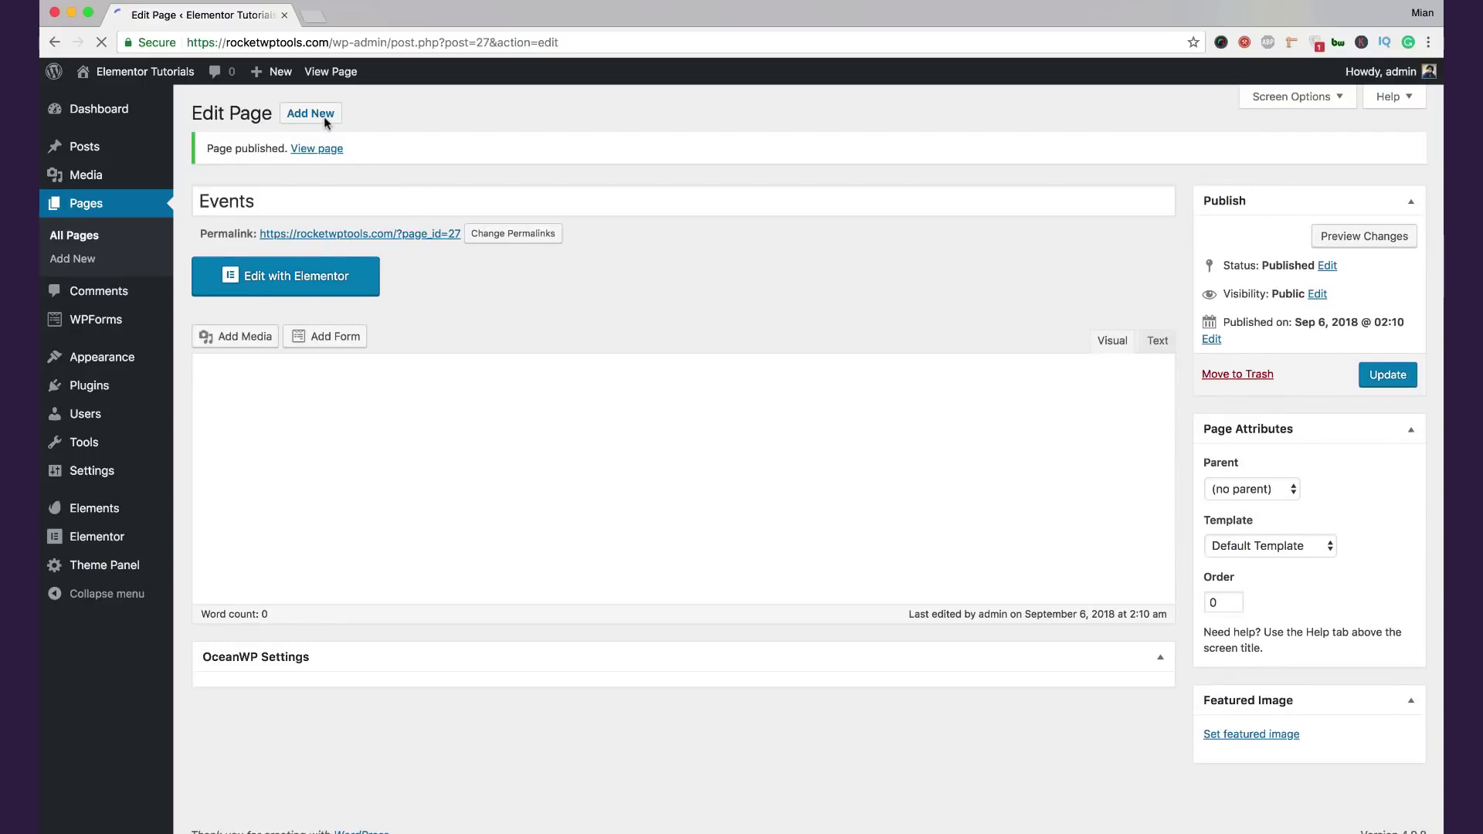
# Step: Add a new page titled "Degrees" and publish it
pyautogui.click(317, 114)
pyautogui.click(412, 160)
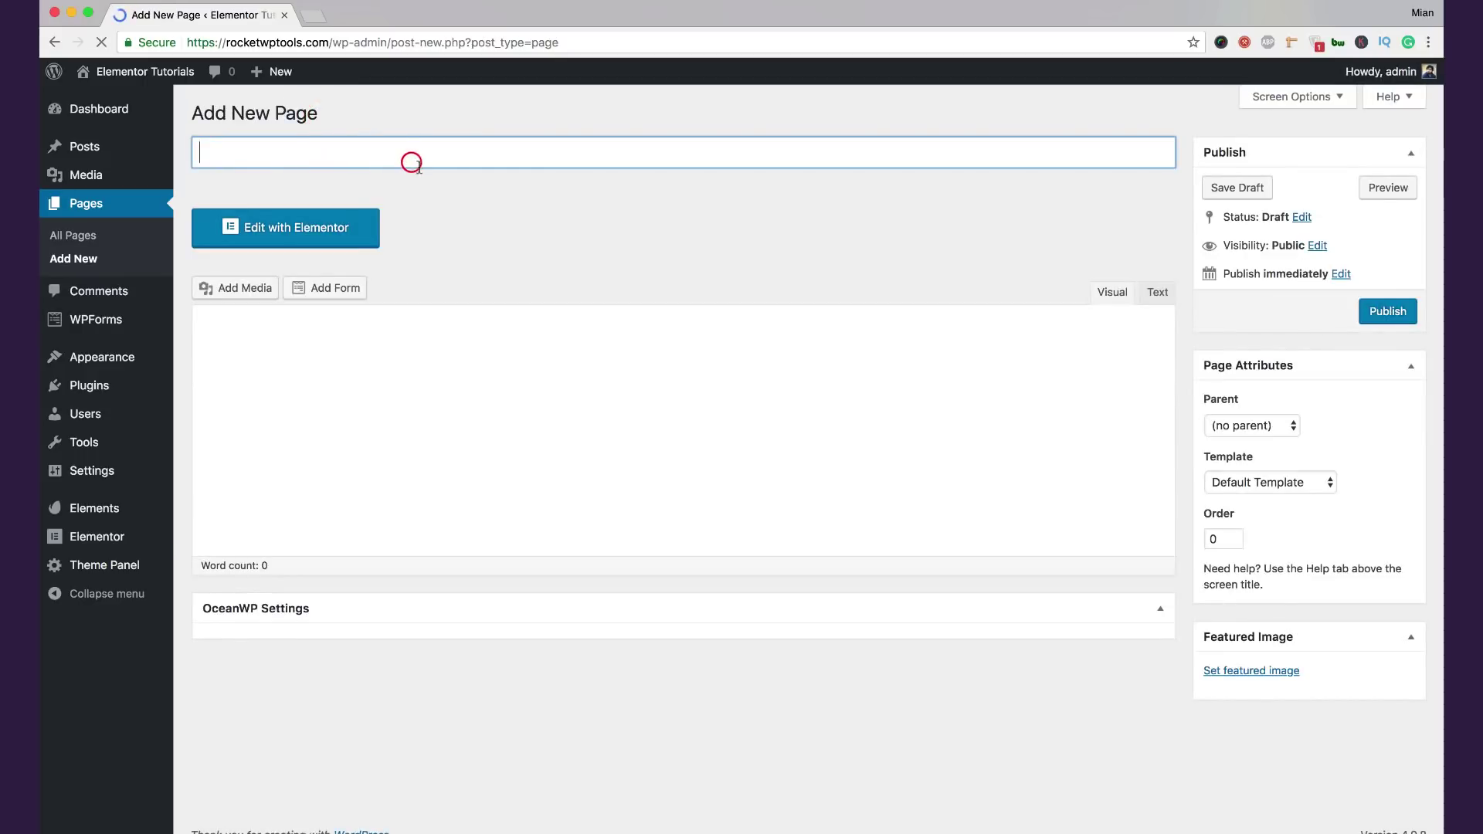
pyautogui.write('Degrees')
pyautogui.click(1376, 311)
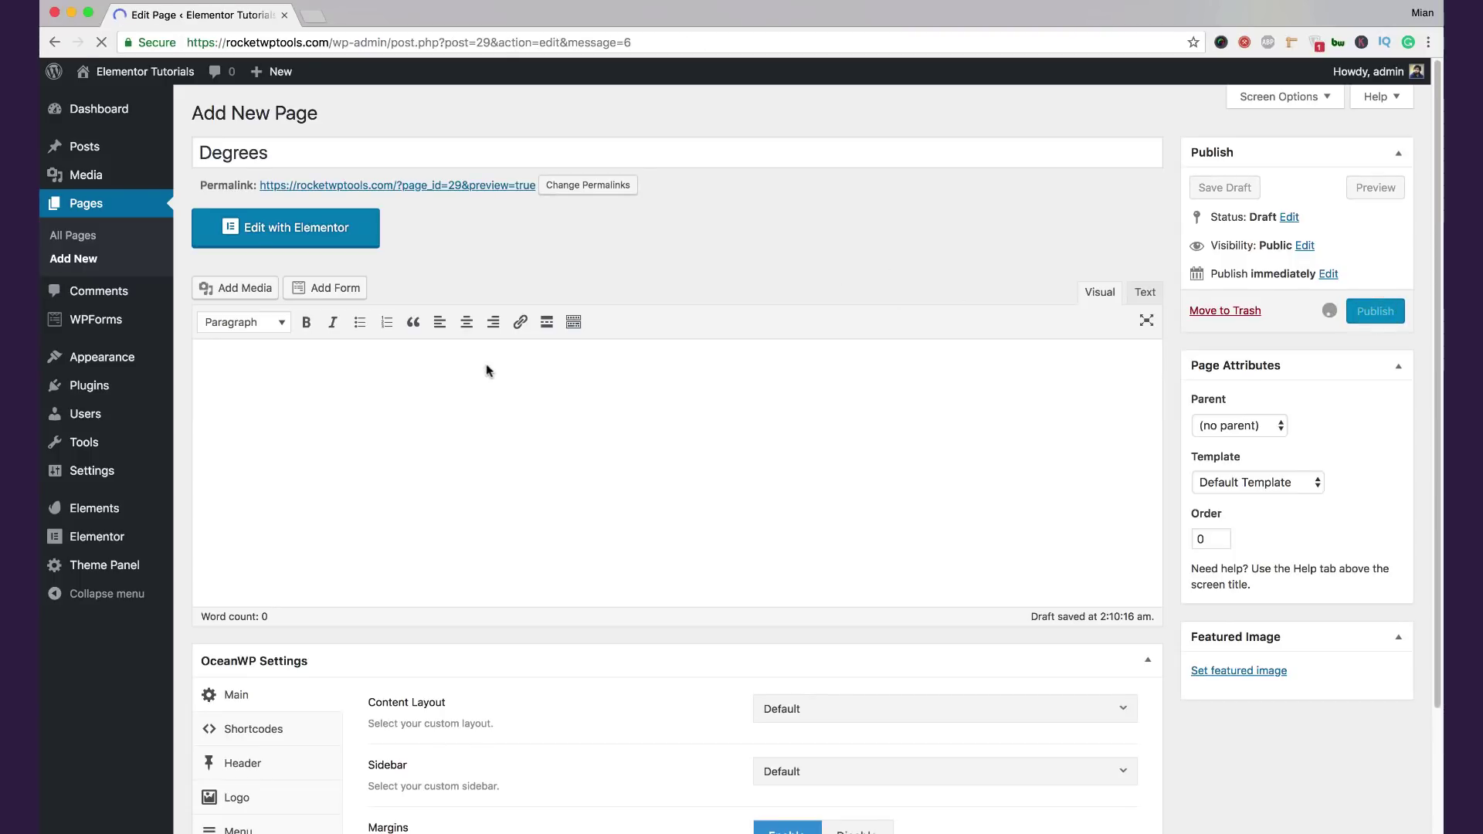
# Step: Create and publish a new page titled "Costs", and open the list of all pages
pyautogui.click(313, 113)
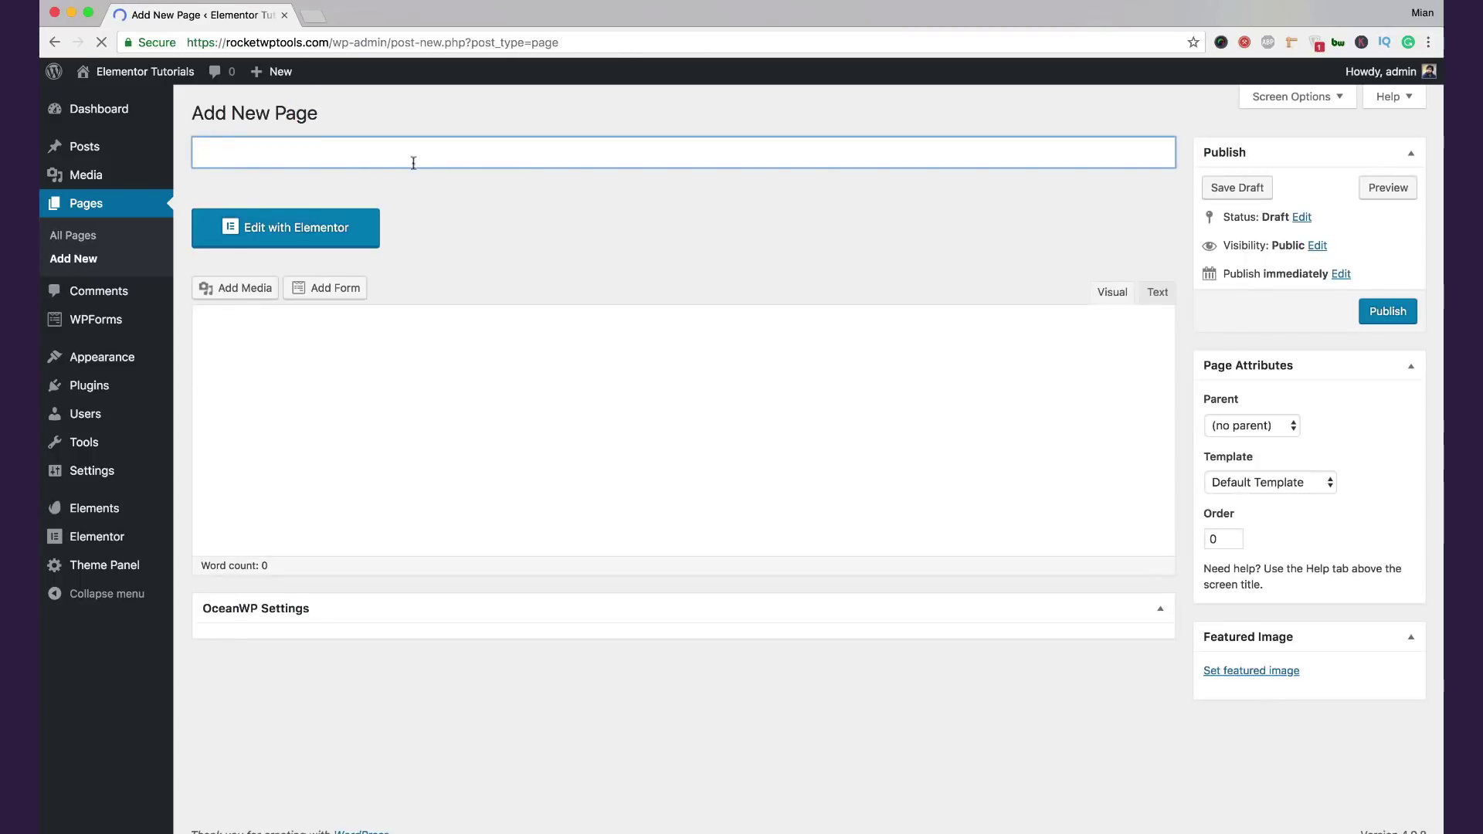
pyautogui.click(414, 163)
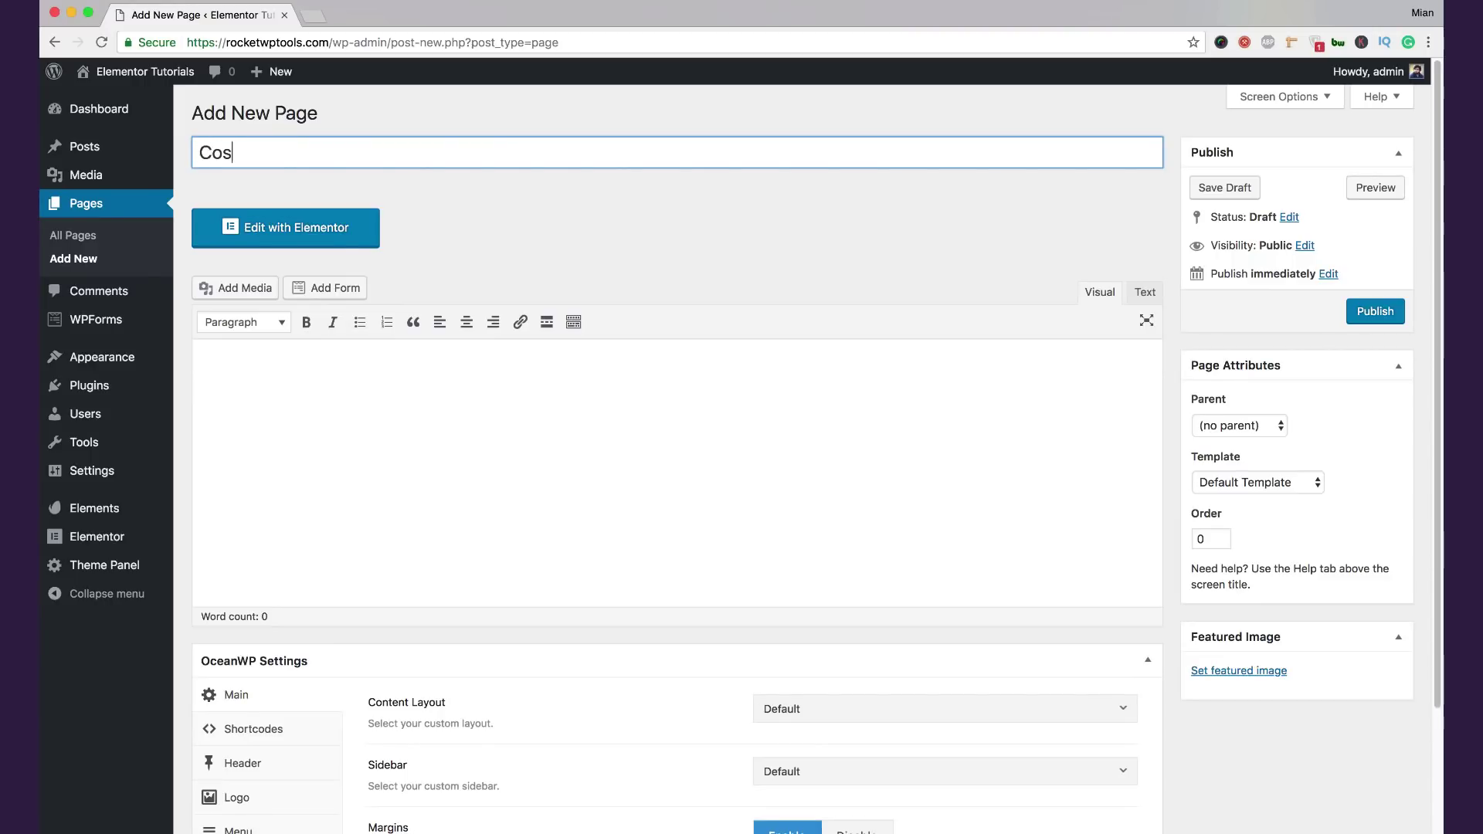
pyautogui.click(1360, 310)
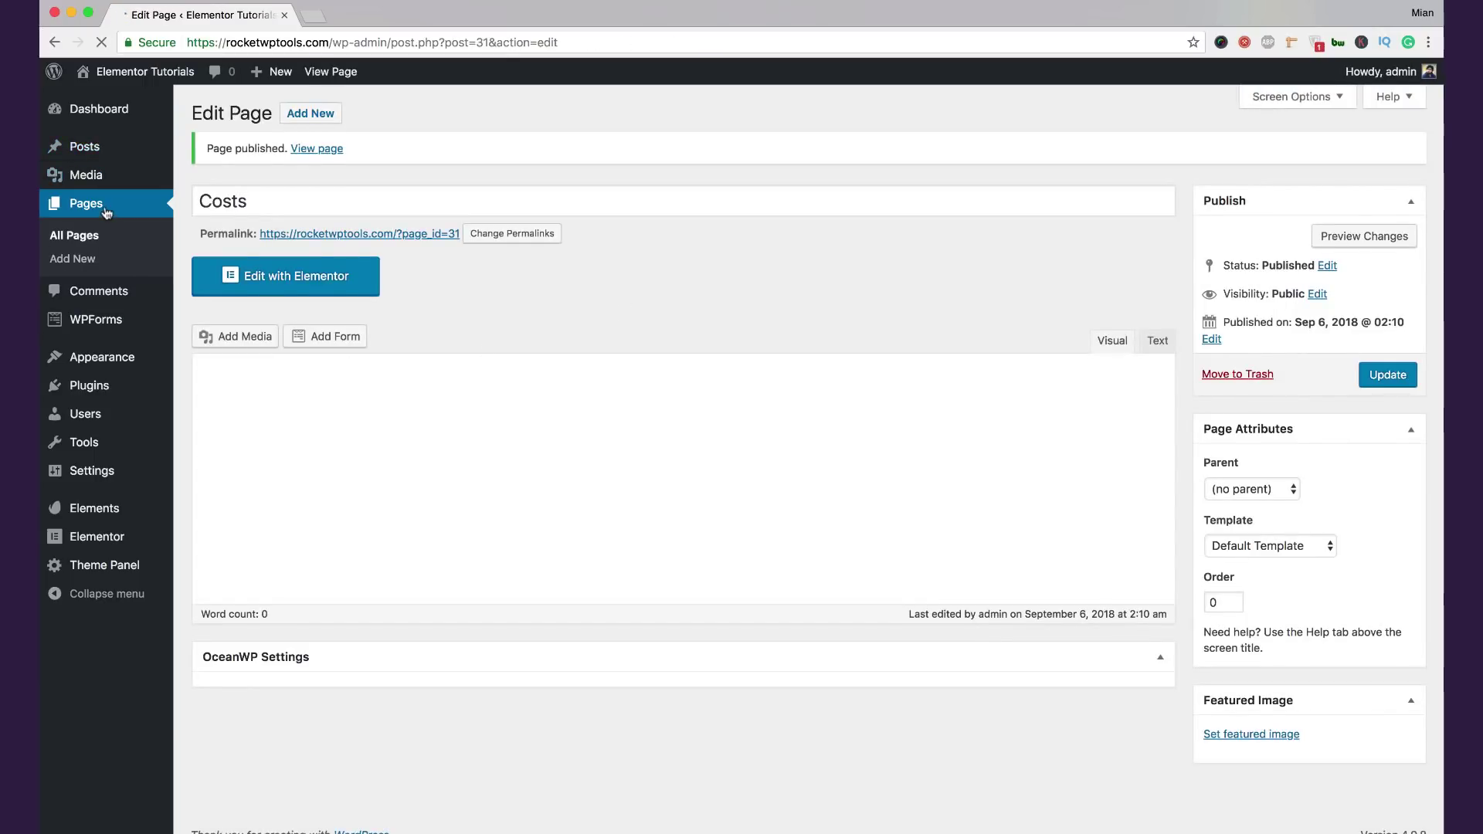
pyautogui.click(107, 213)
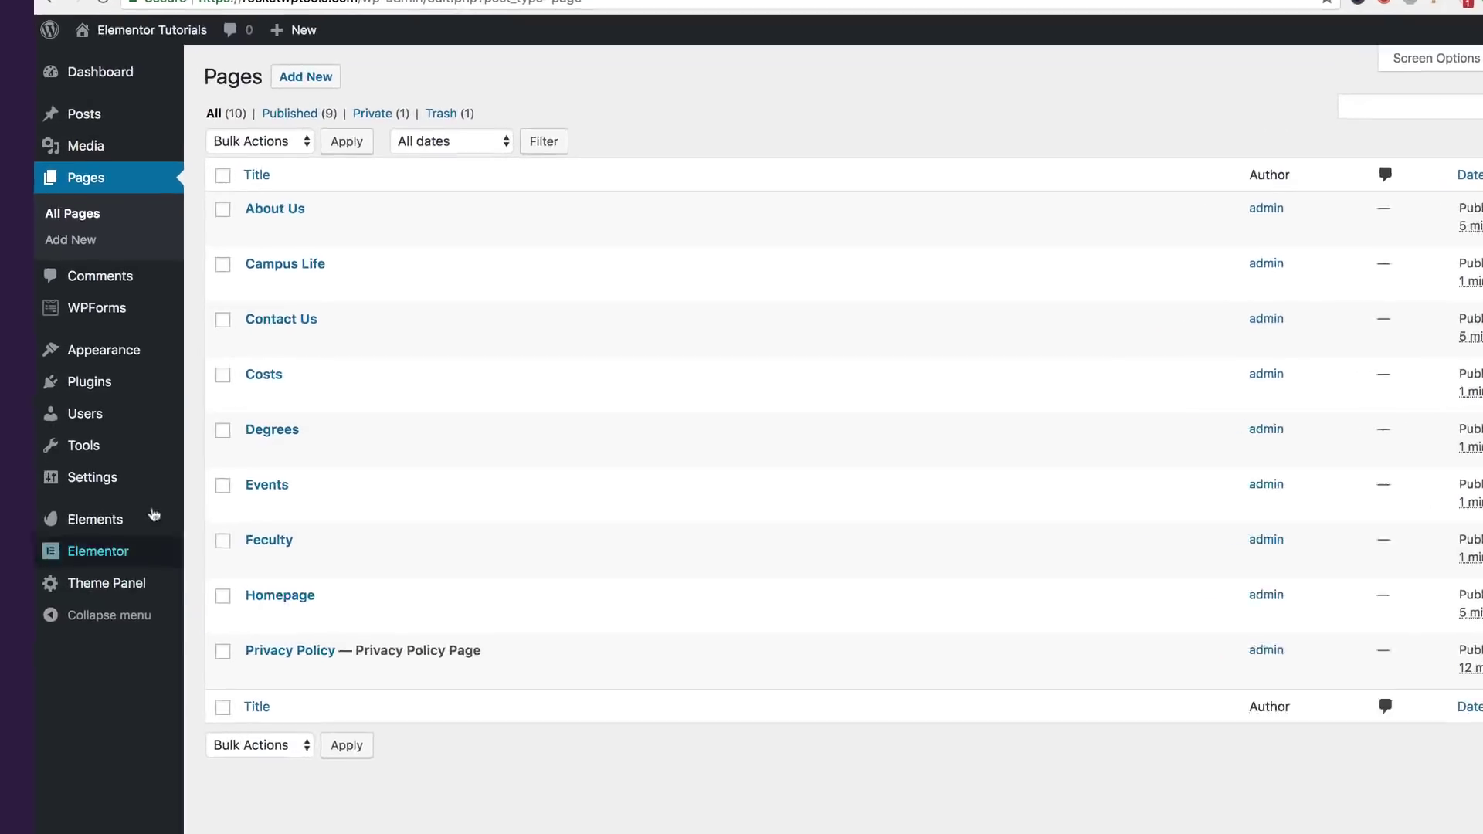
# Step: Set the site's front page to a static page in the Reading settings, choose Homepage as the homepage, and save
pyautogui.moveTo(153, 479)
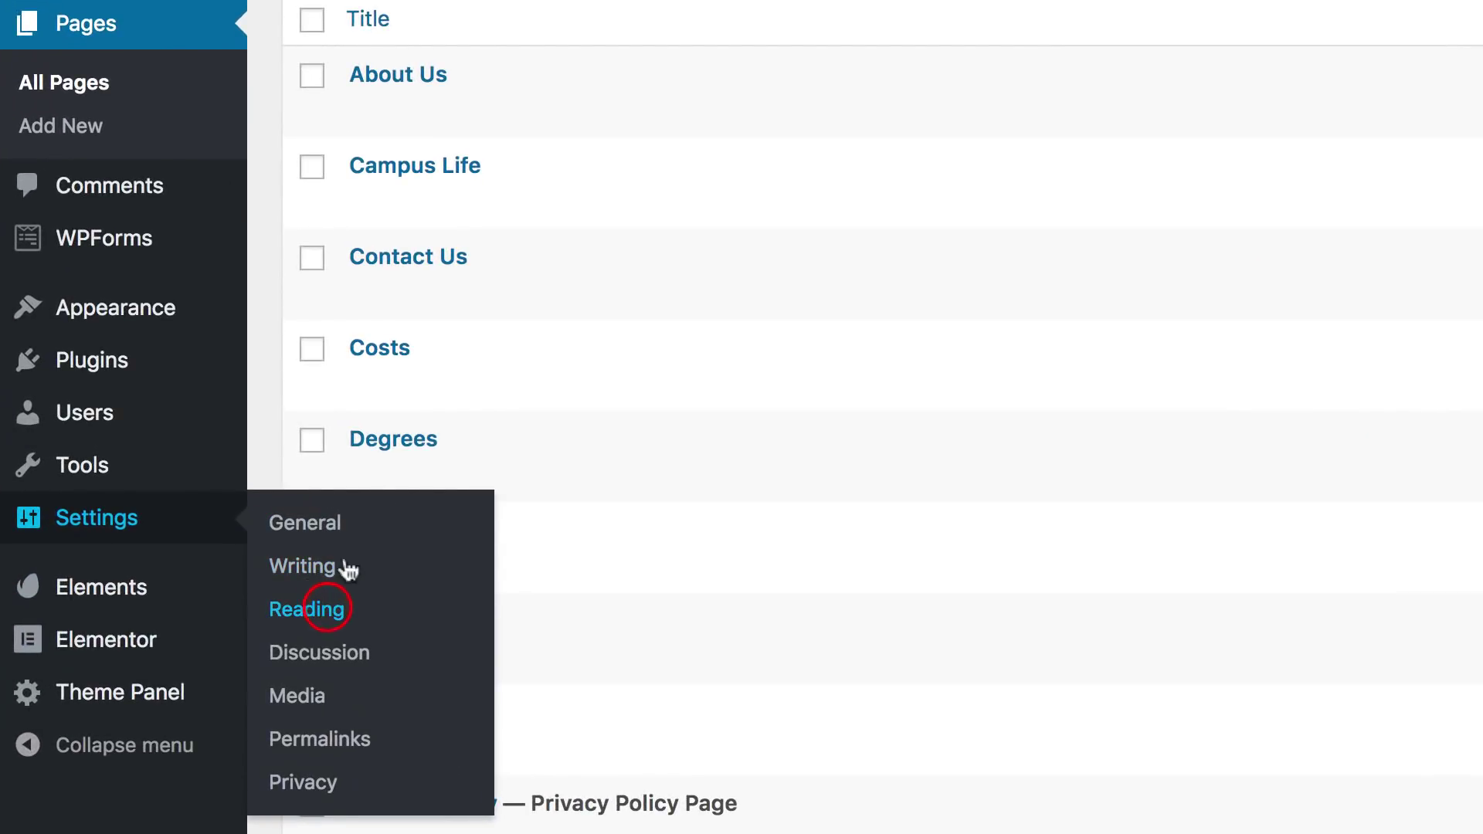
pyautogui.click(327, 608)
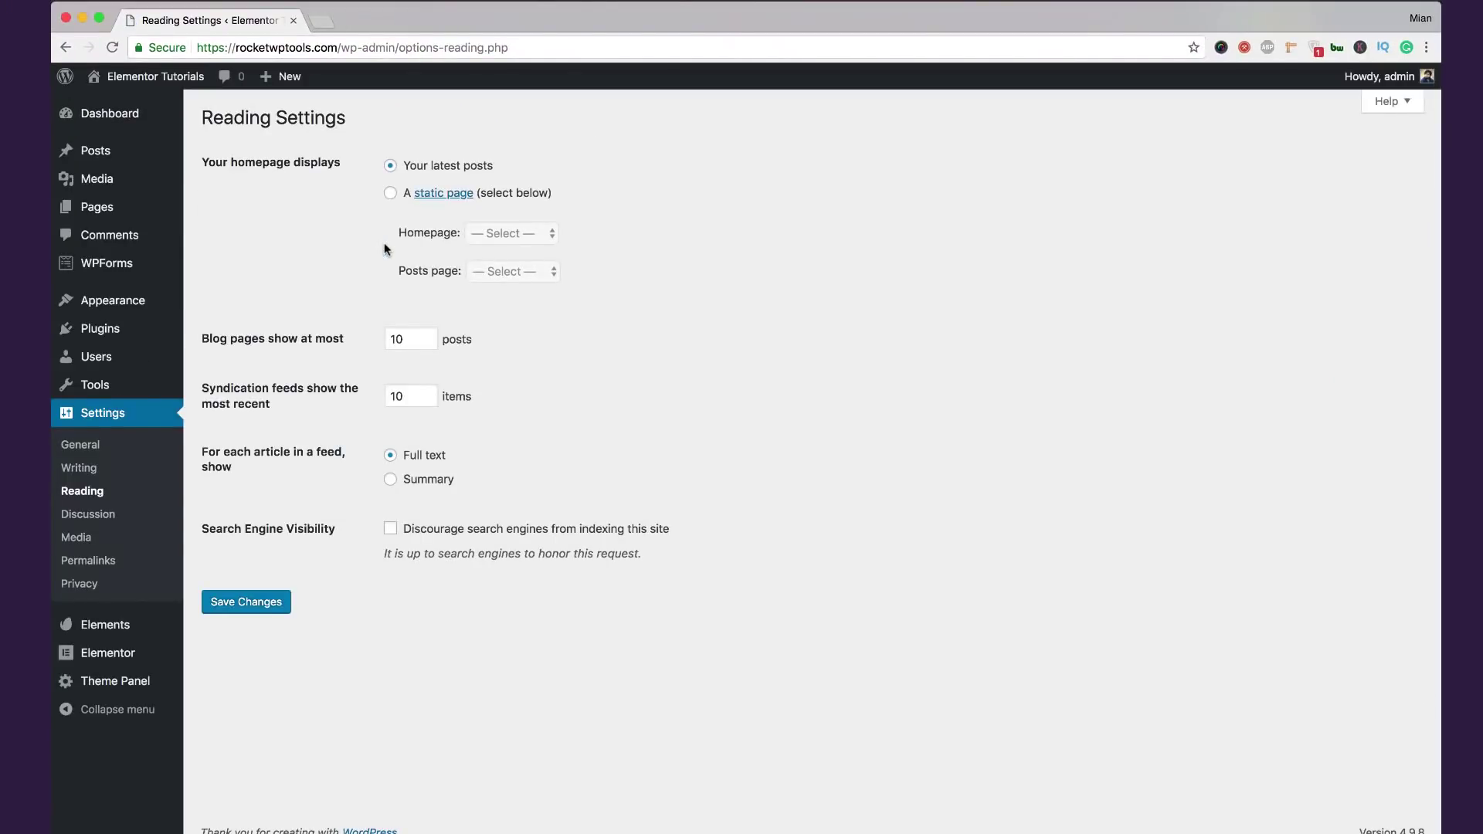
pyautogui.click(383, 200)
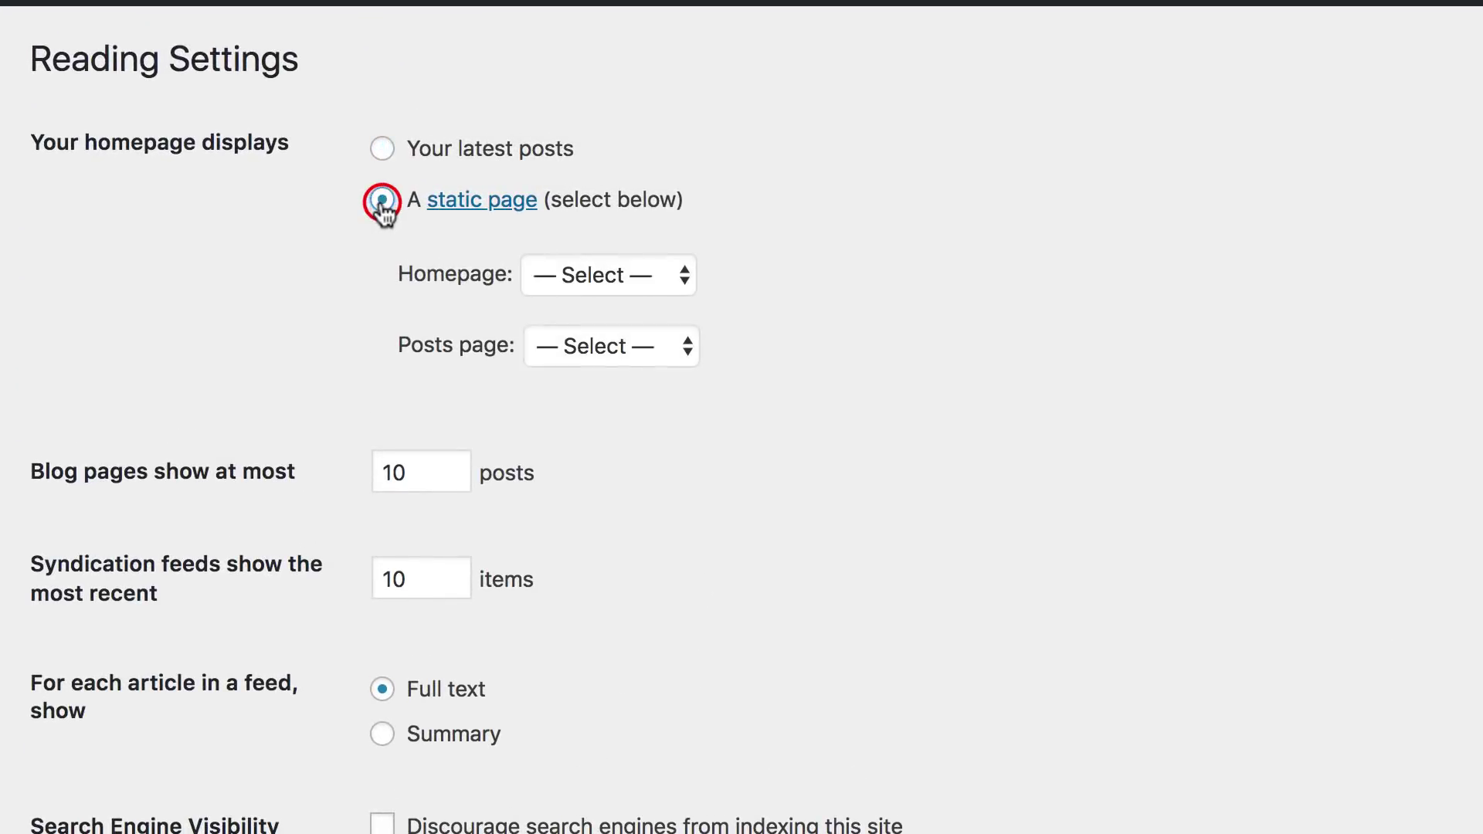
pyautogui.click(535, 272)
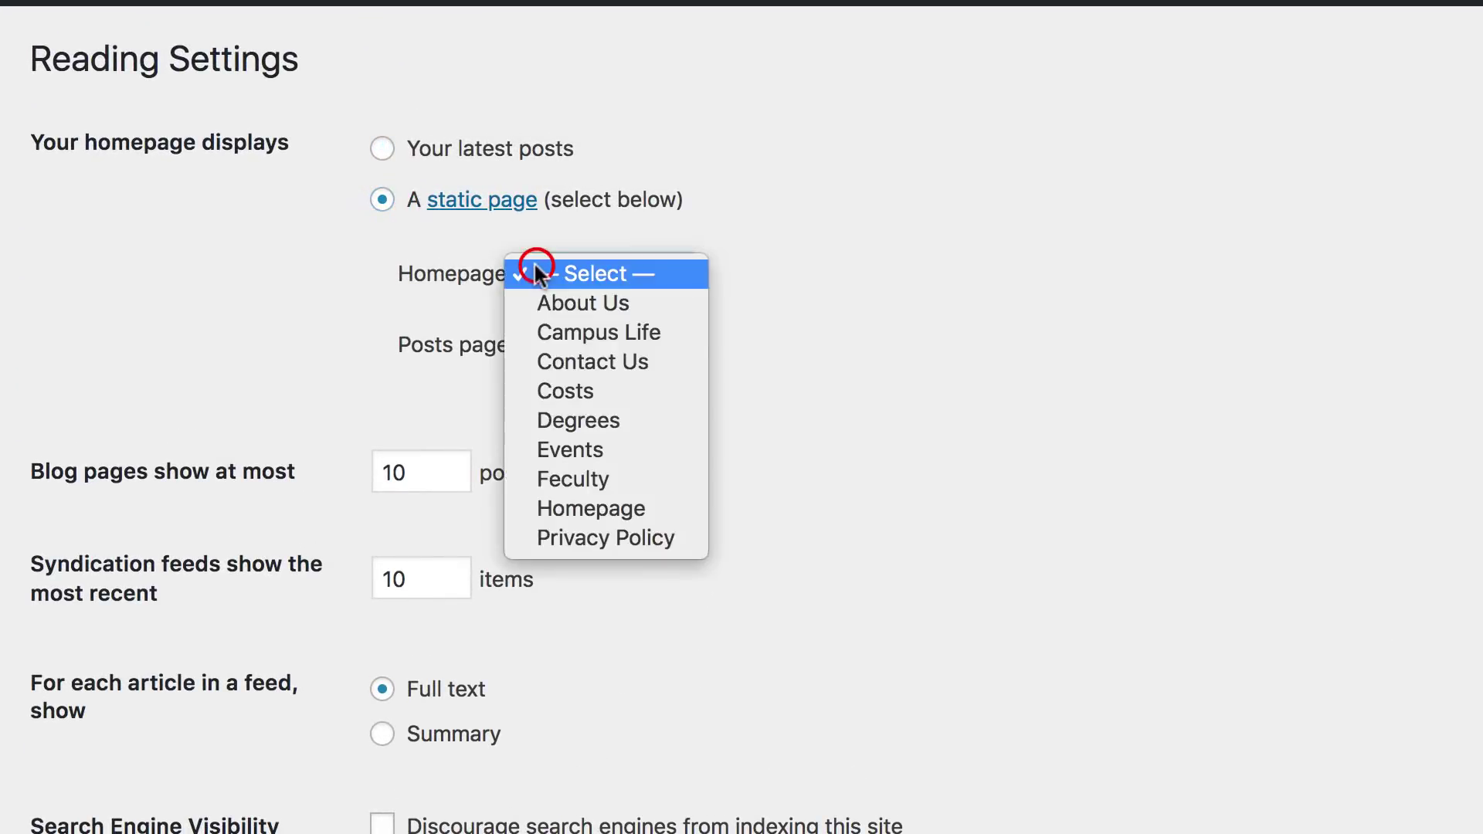
pyautogui.click(637, 507)
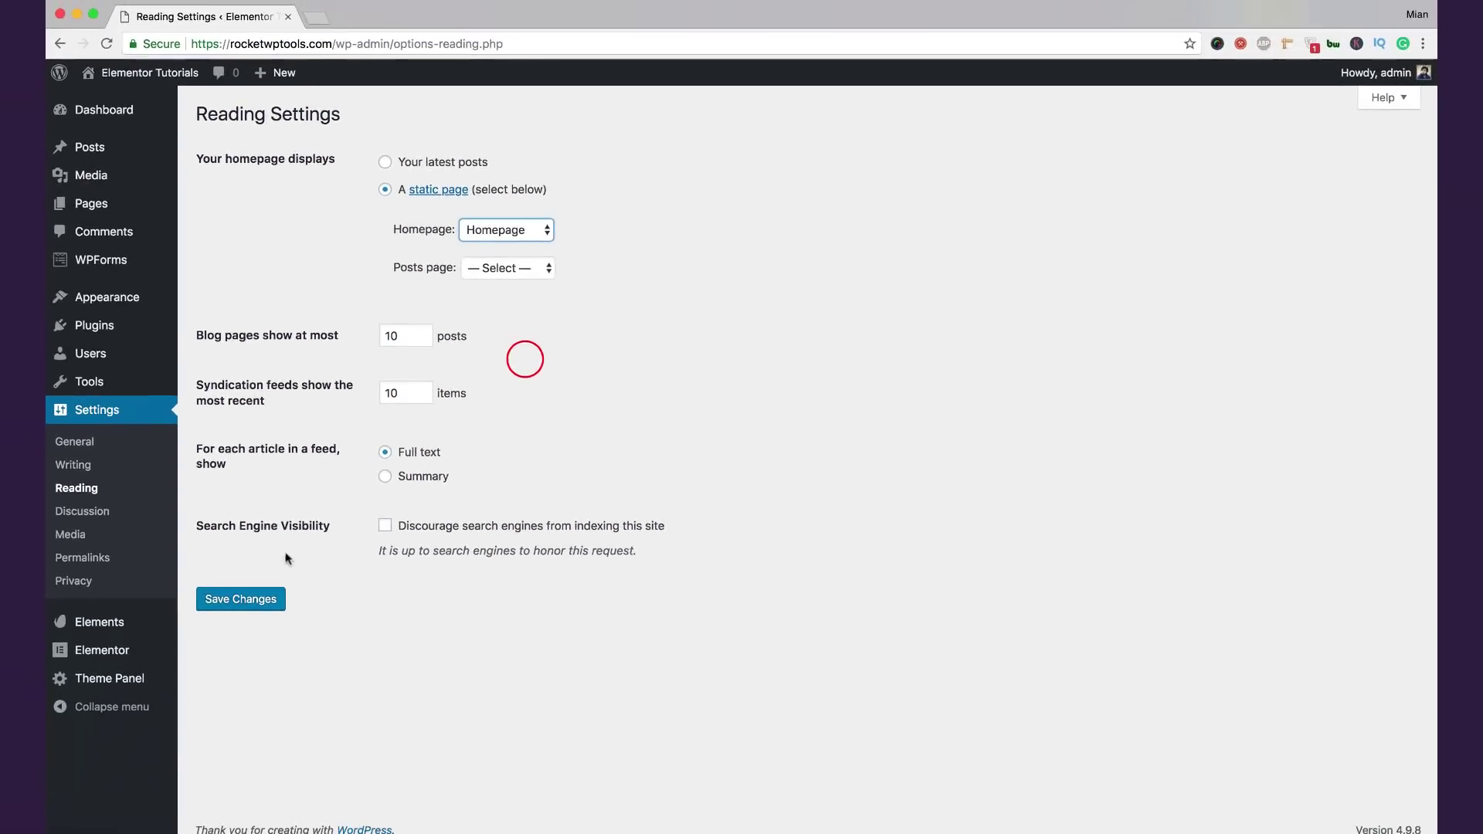
pyautogui.click(255, 600)
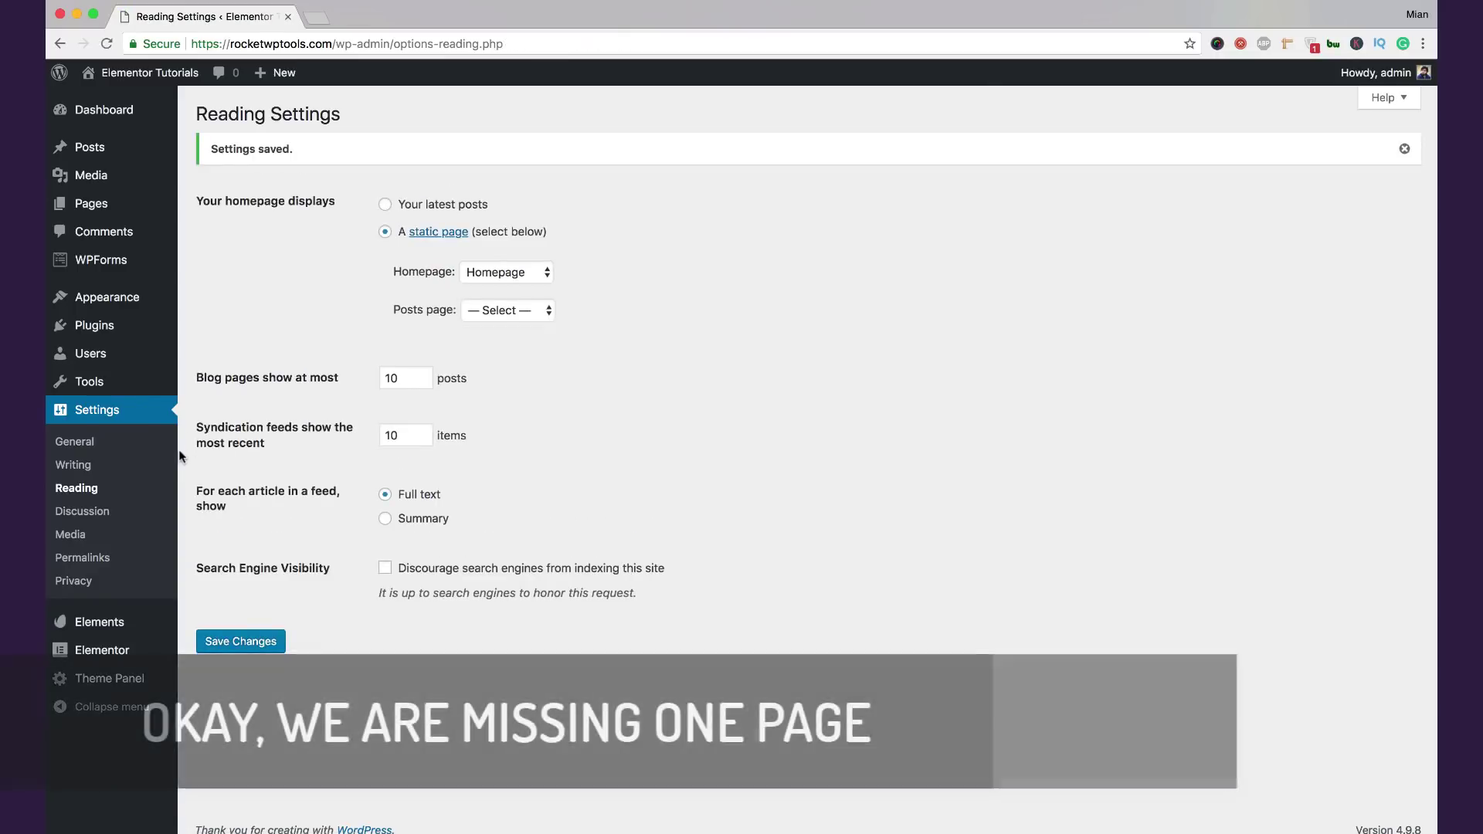
# Step: Add the missing page titled "Blog" and publish it
pyautogui.moveTo(155, 204)
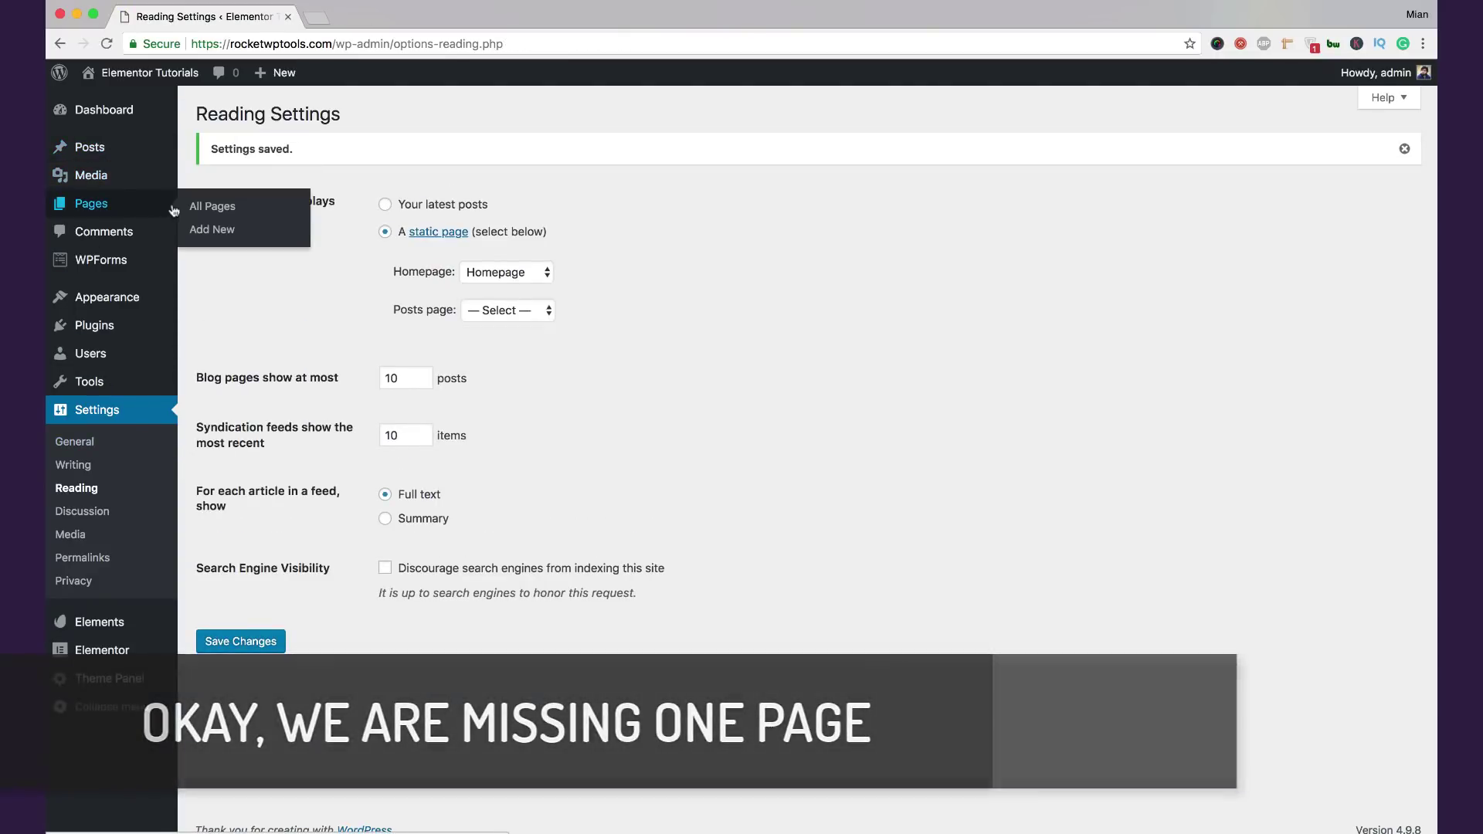
pyautogui.click(207, 231)
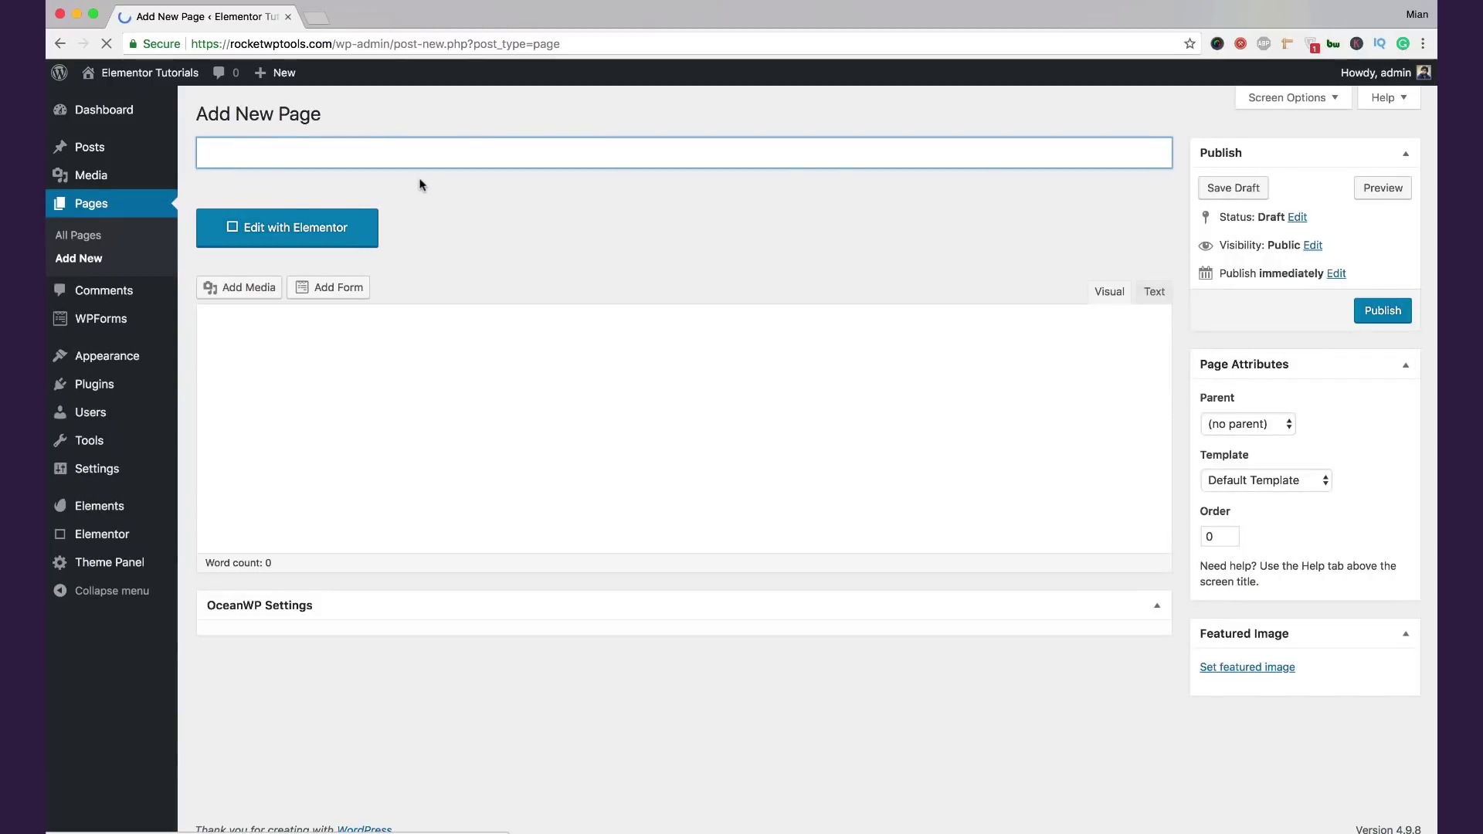
pyautogui.click(418, 162)
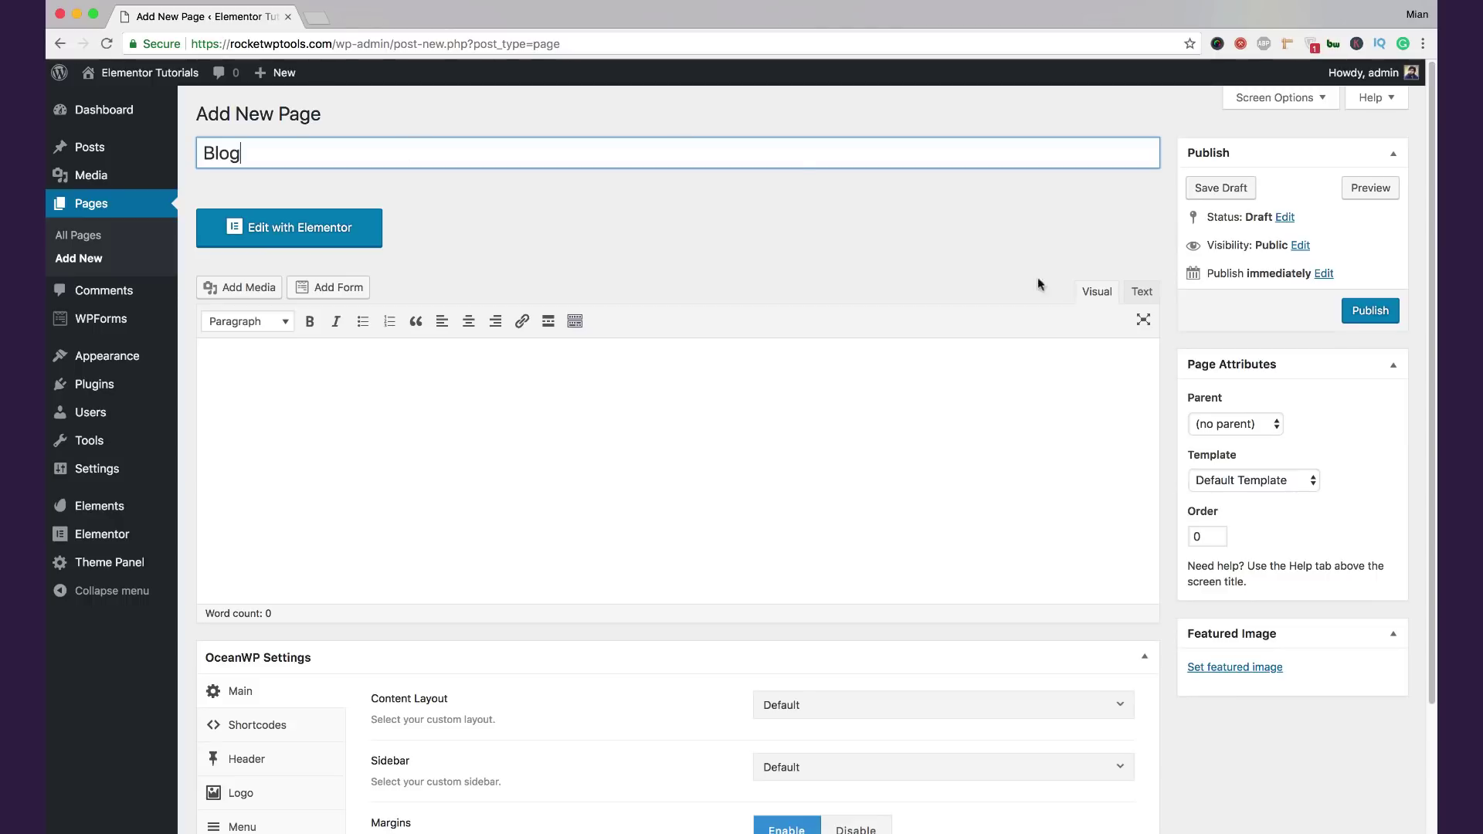
pyautogui.click(1367, 308)
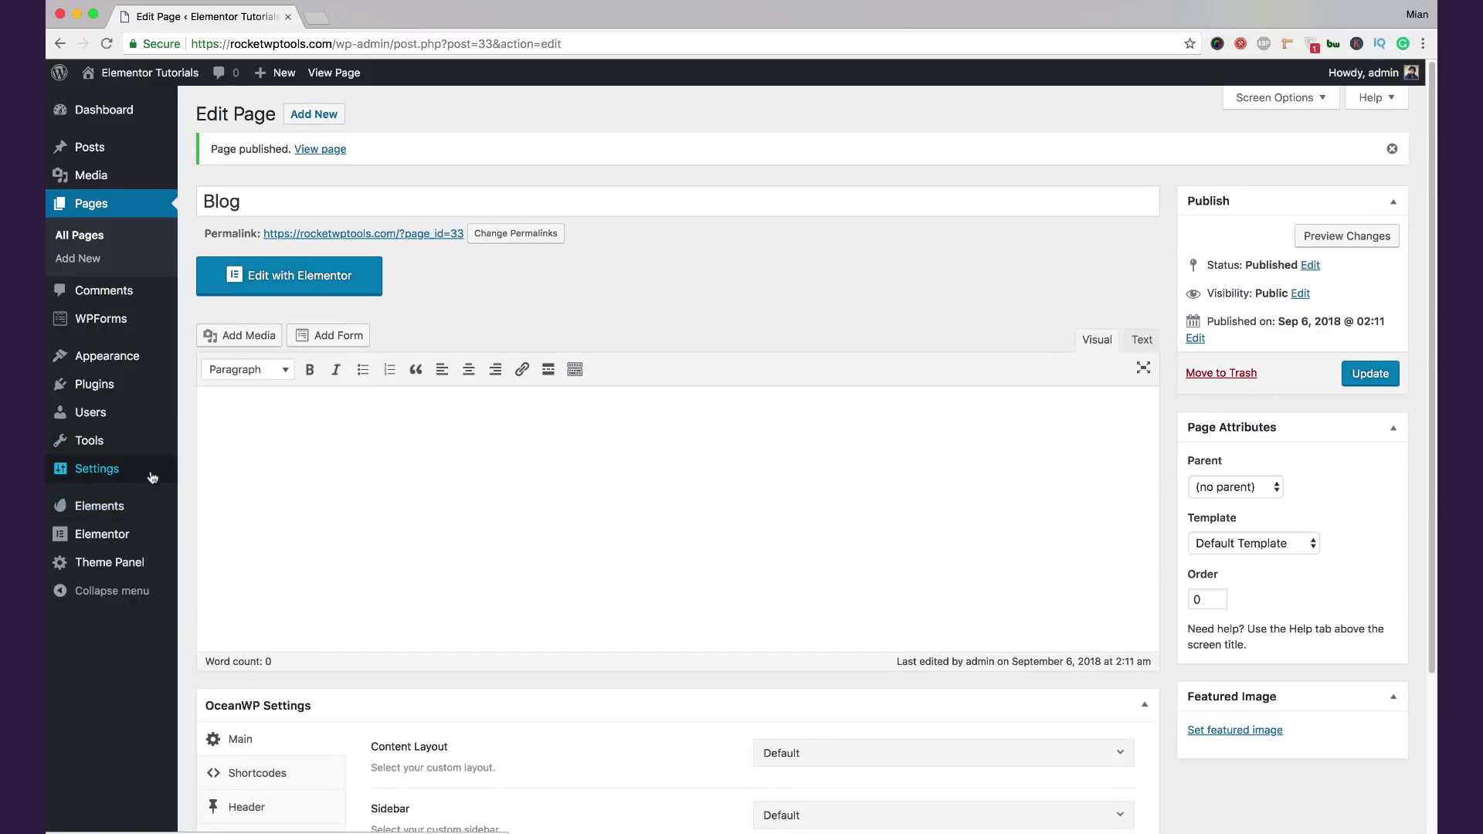
# Step: Assign Blog as the posts page in the Reading settings and save the changes
pyautogui.moveTo(149, 473)
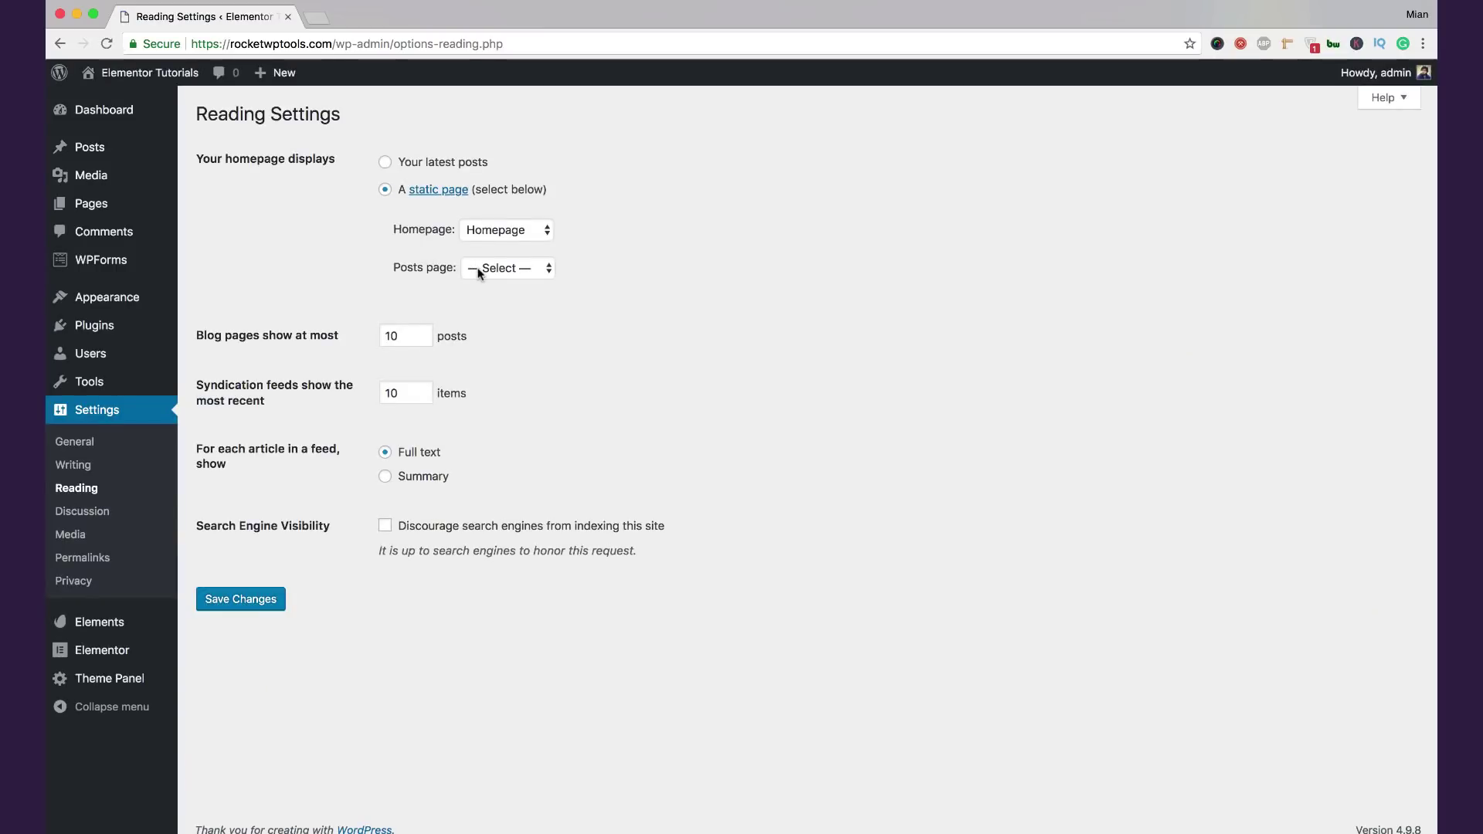
pyautogui.click(478, 268)
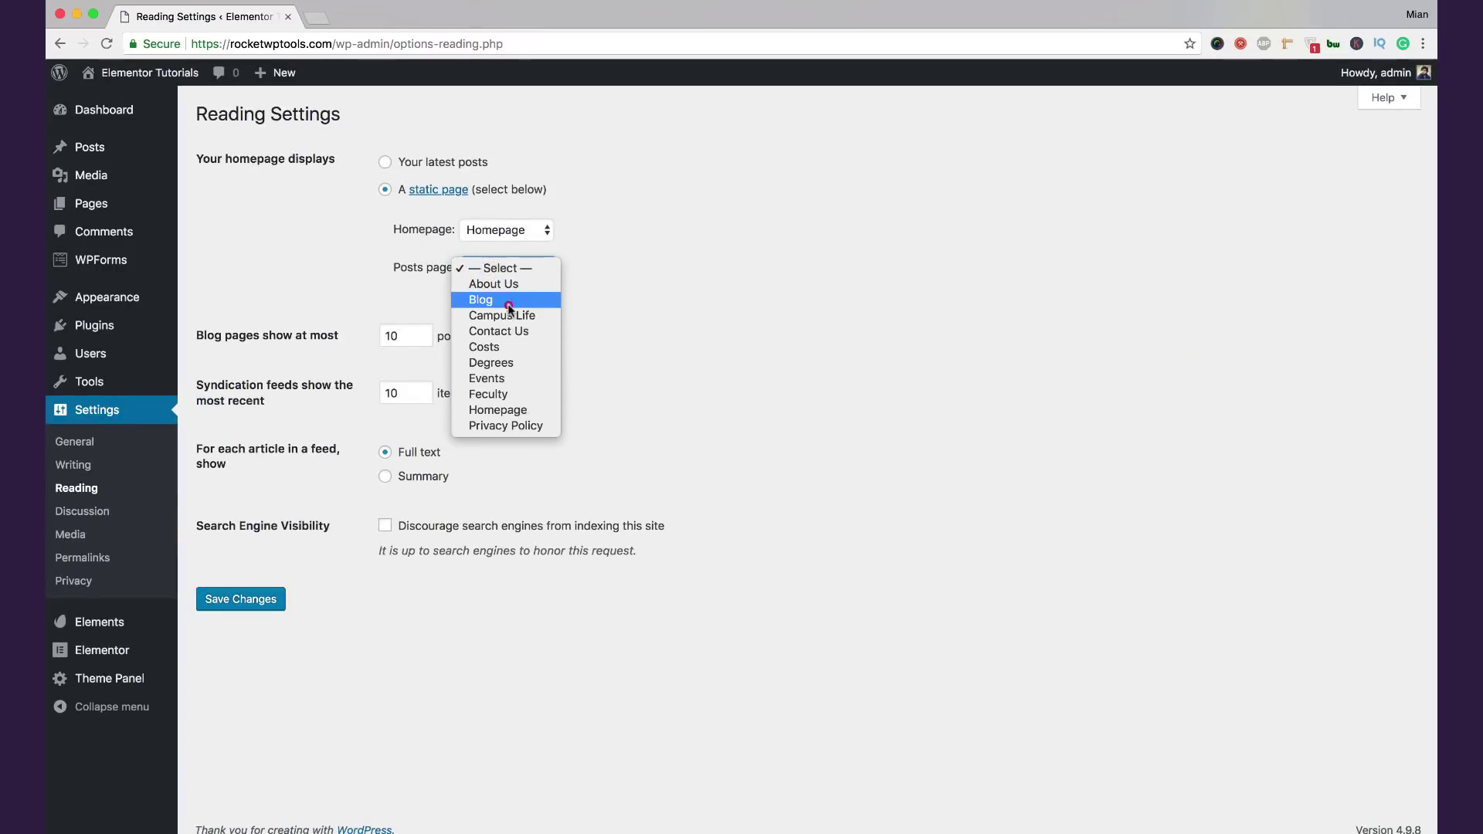
pyautogui.click(510, 304)
pyautogui.click(270, 601)
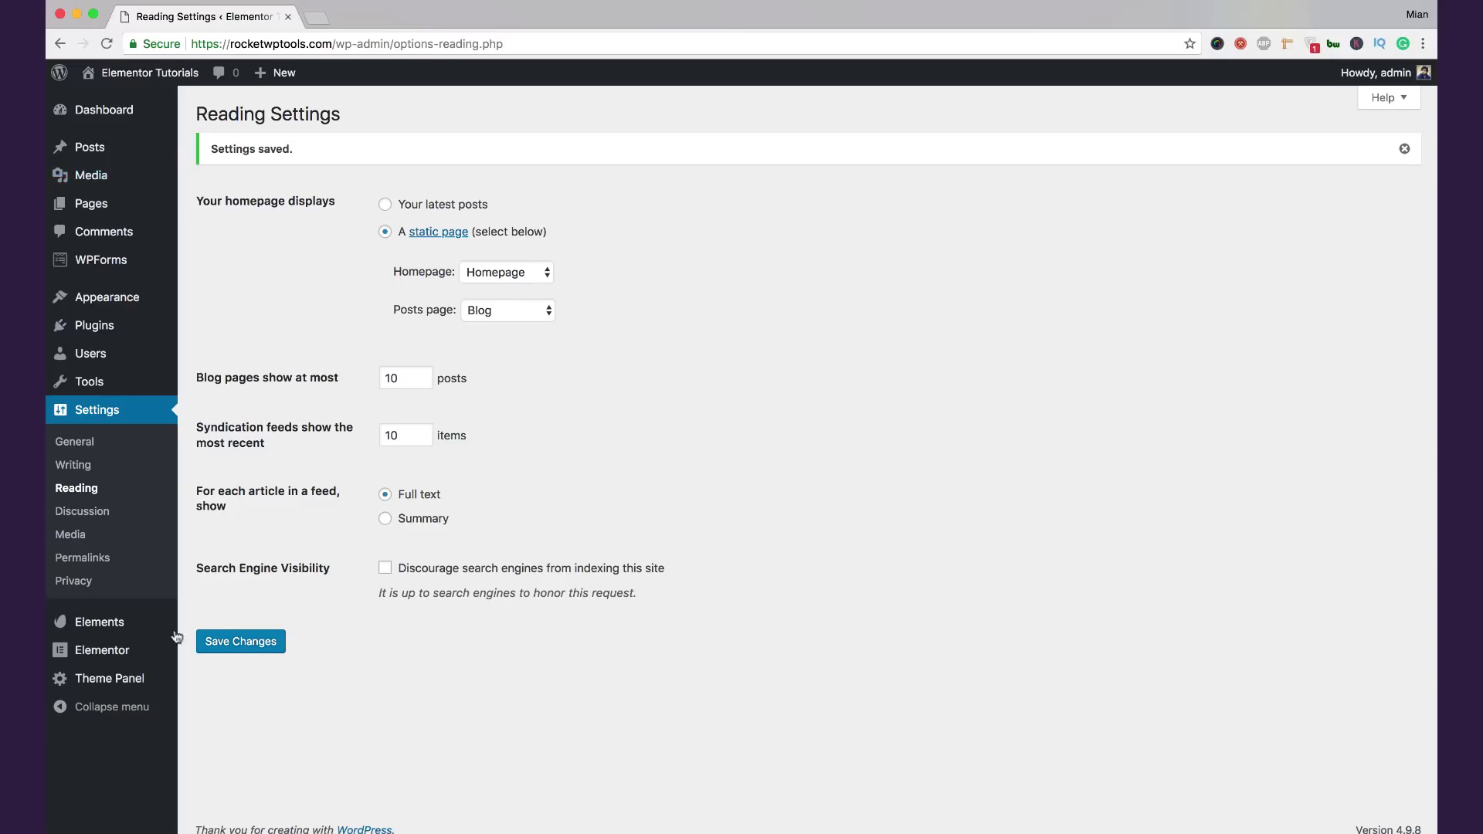
# Step: View Elementor's My Templates library to check for saved templates
pyautogui.moveTo(138, 656)
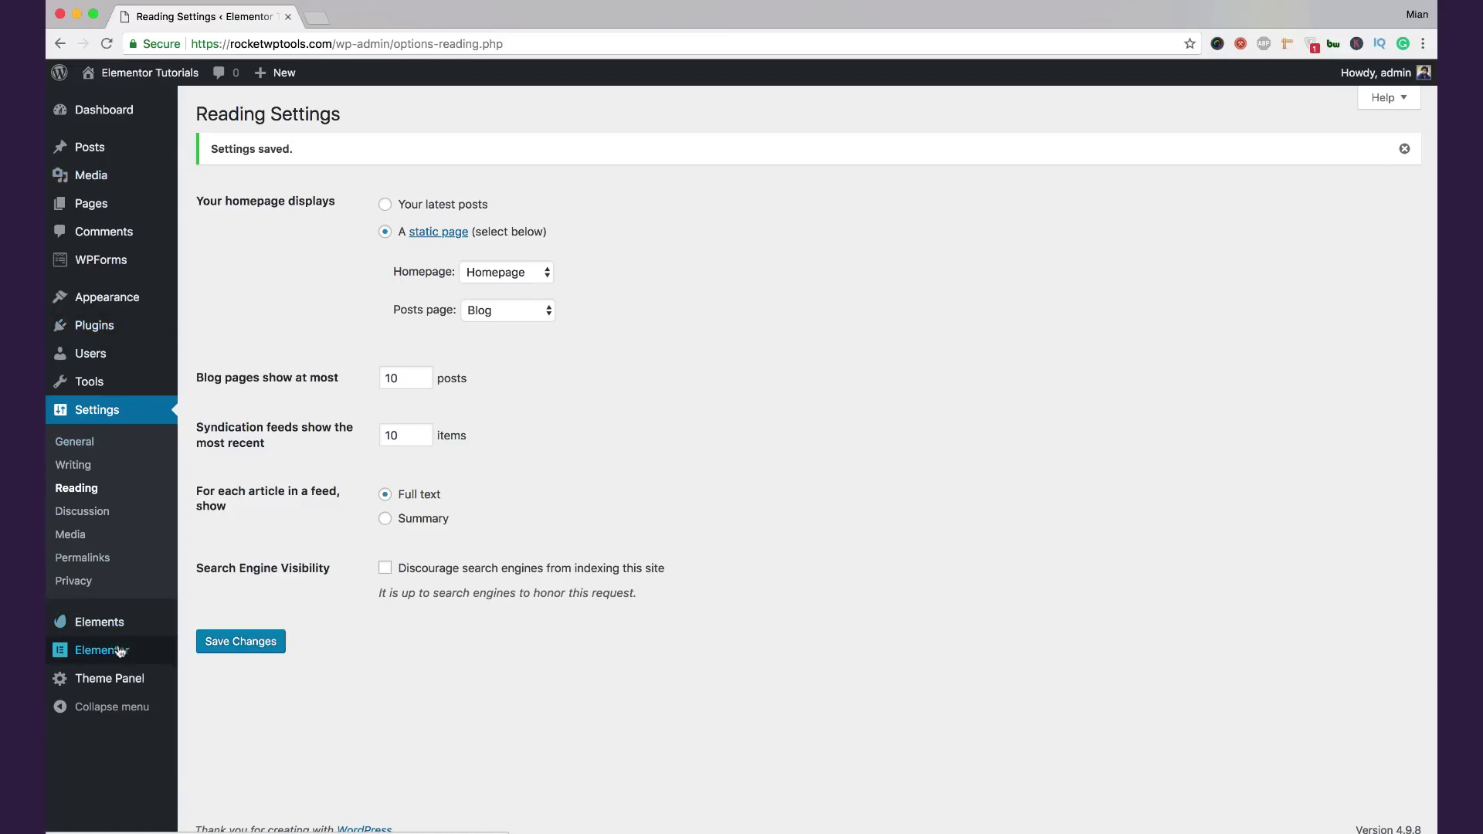
pyautogui.click(122, 649)
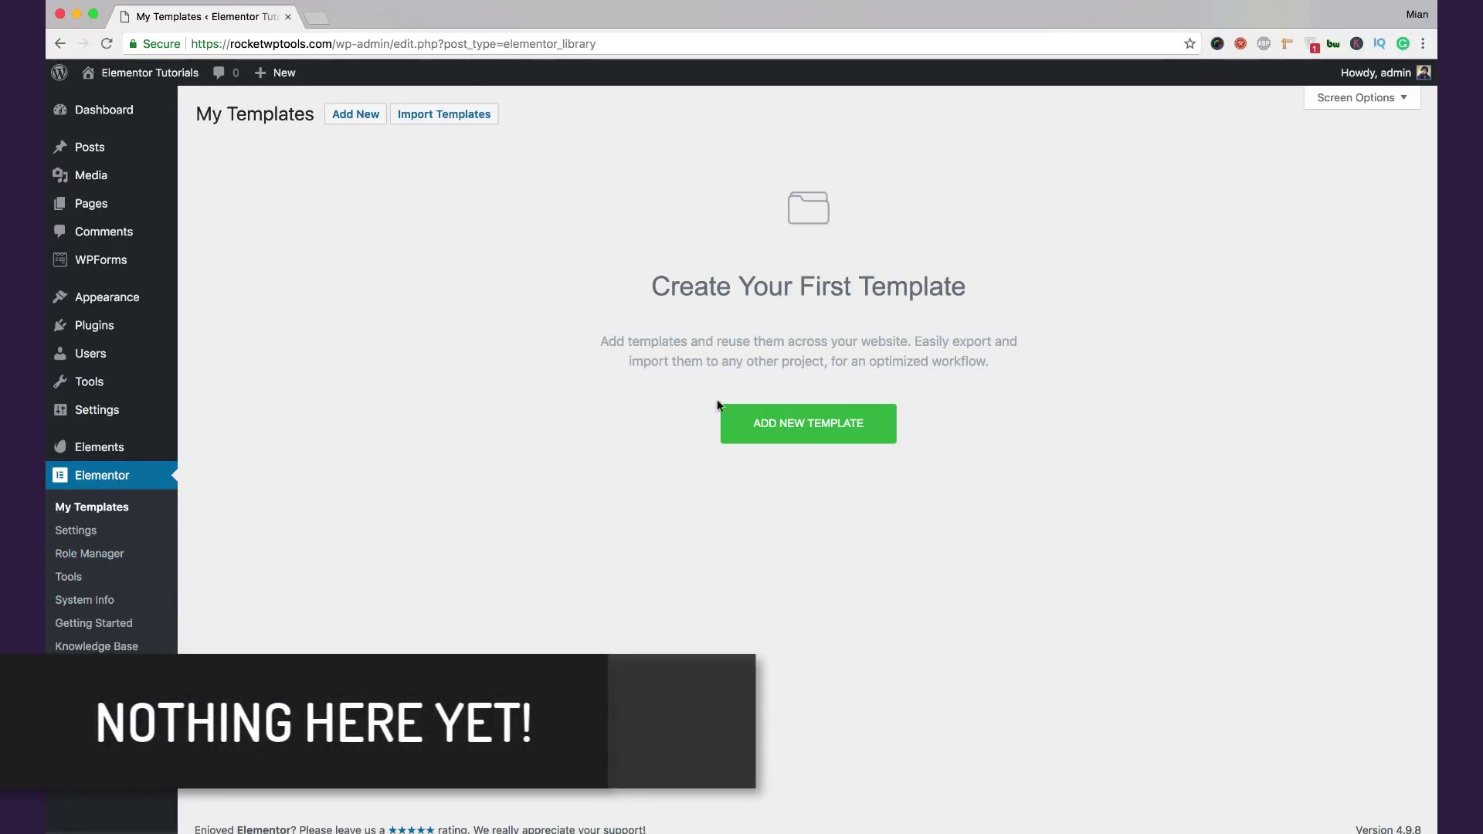
# Step: Accept the Envato Elements Template Kits beta terms, opt in to marketing emails, and continue to the template kits
pyautogui.click(154, 455)
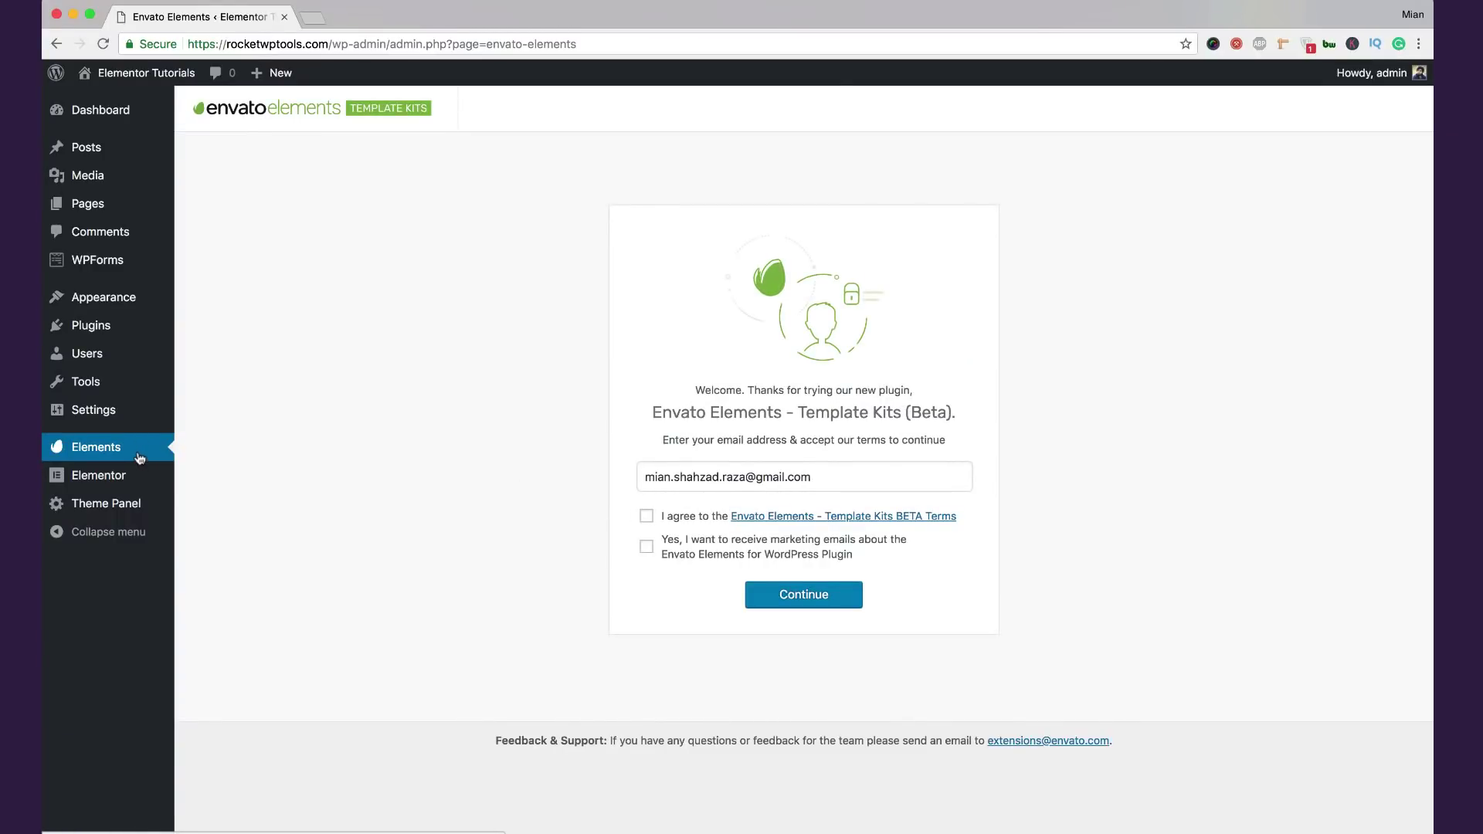
pyautogui.click(647, 547)
pyautogui.click(794, 595)
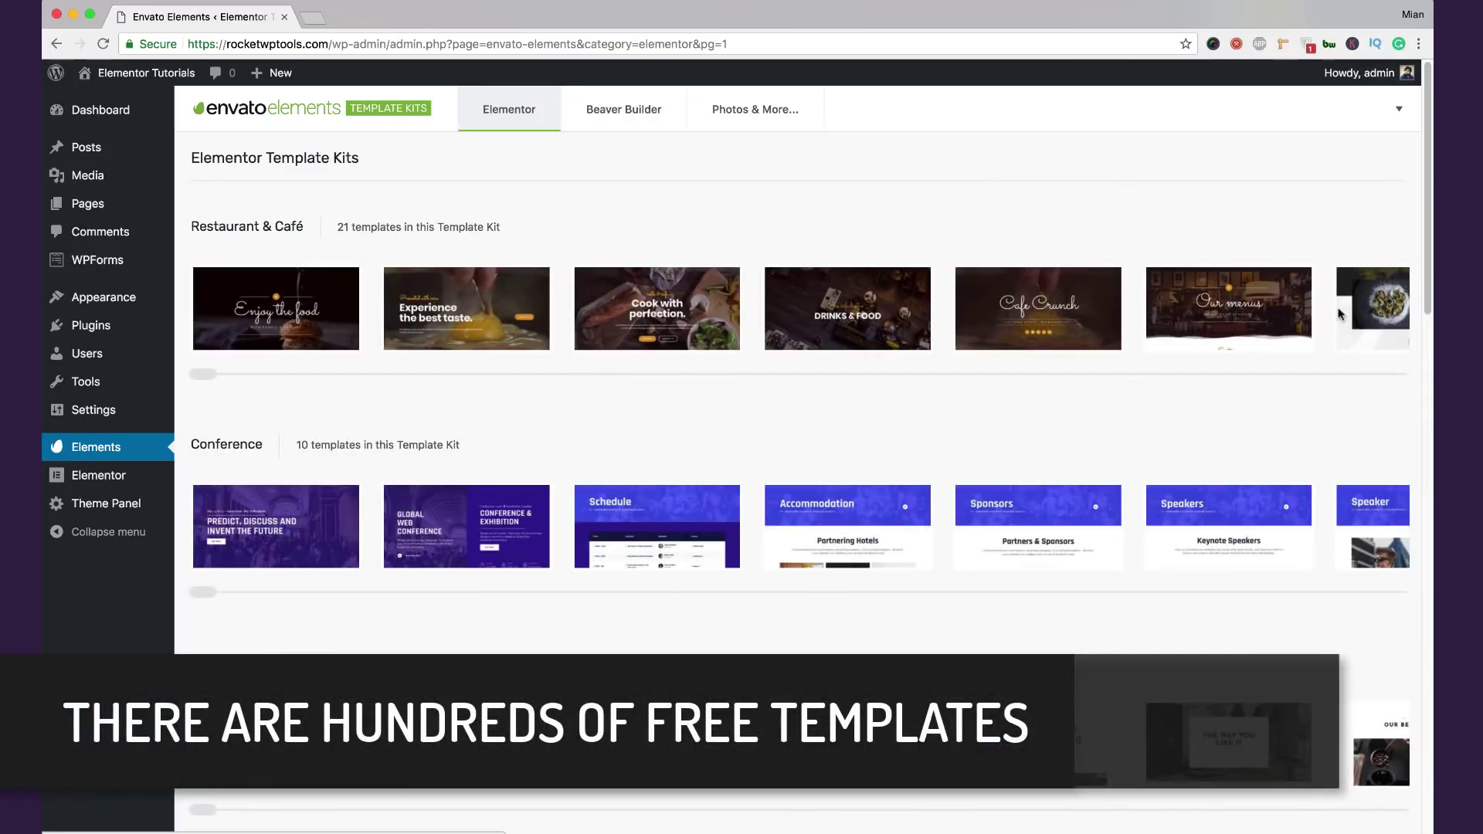
# Step: Import the Home 1 template from the Education template kit in Envato Elements
pyautogui.moveTo(1425, 133); pyautogui.dragTo(1429, 463)
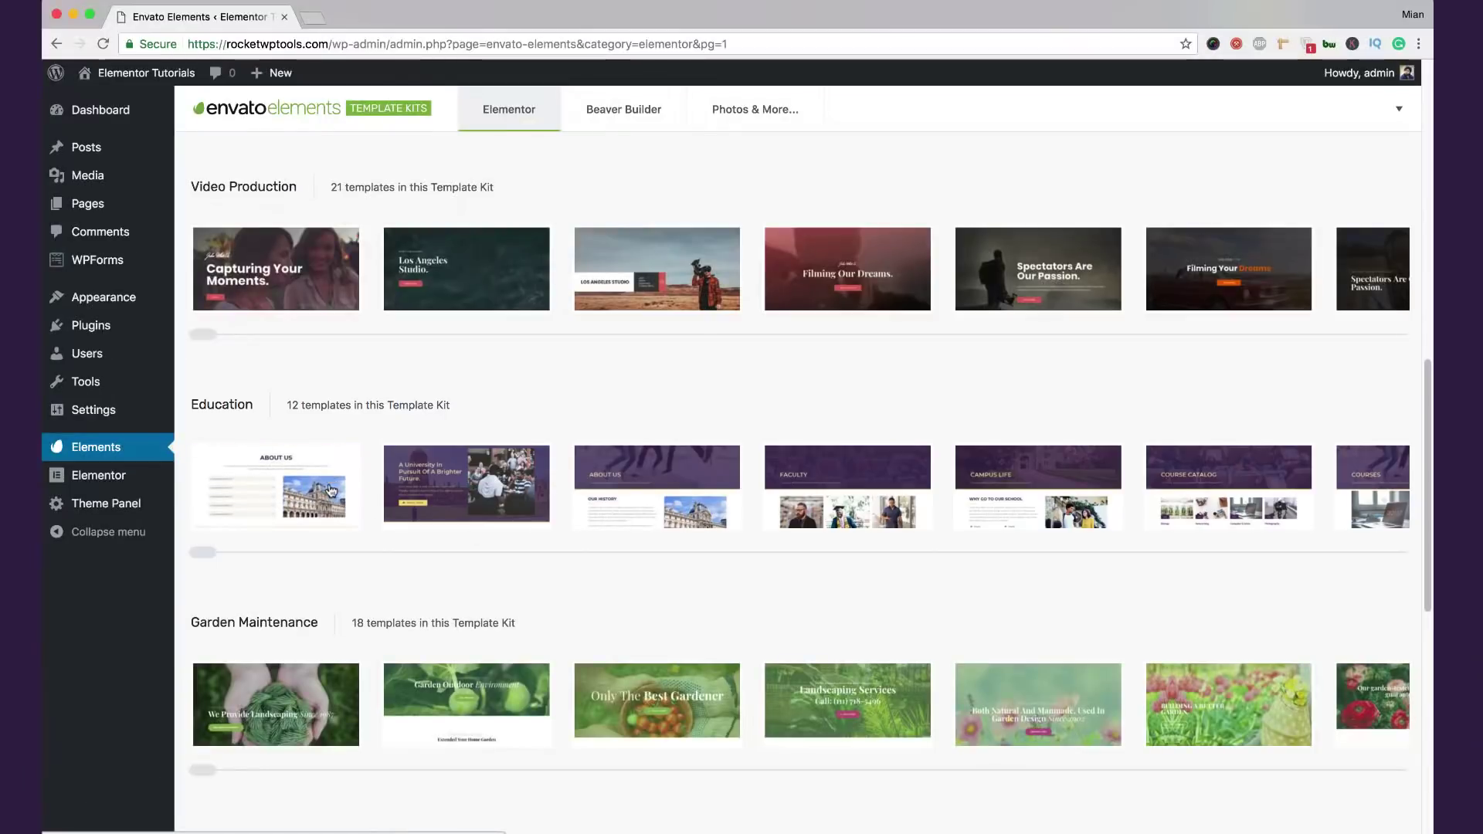
pyautogui.click(331, 490)
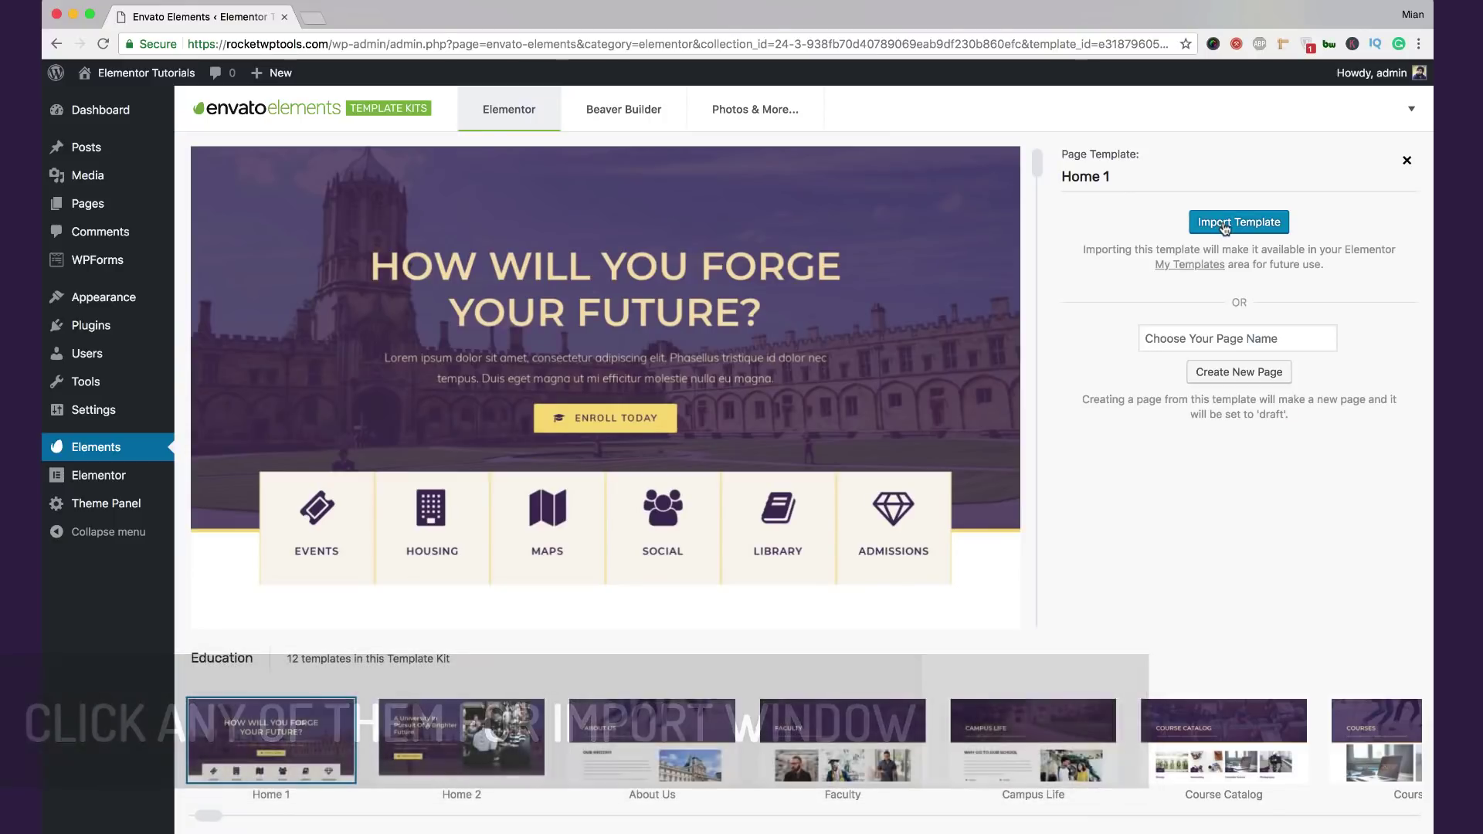
pyautogui.click(1223, 225)
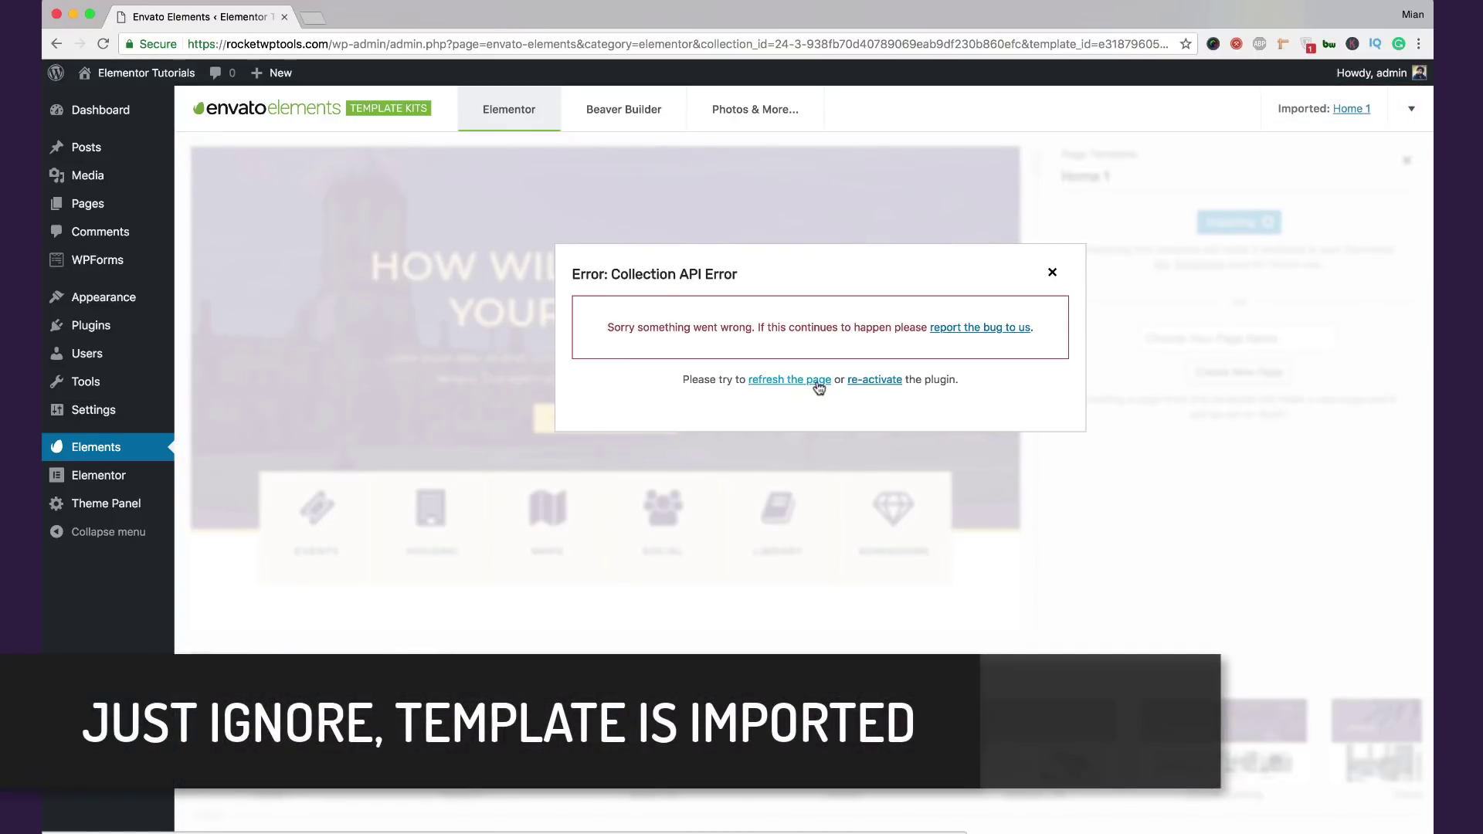
# Step: Re-activate the Envato Elements plugin, accept the beta terms, opt in to marketing emails, and continue to the template kits
pyautogui.click(817, 383)
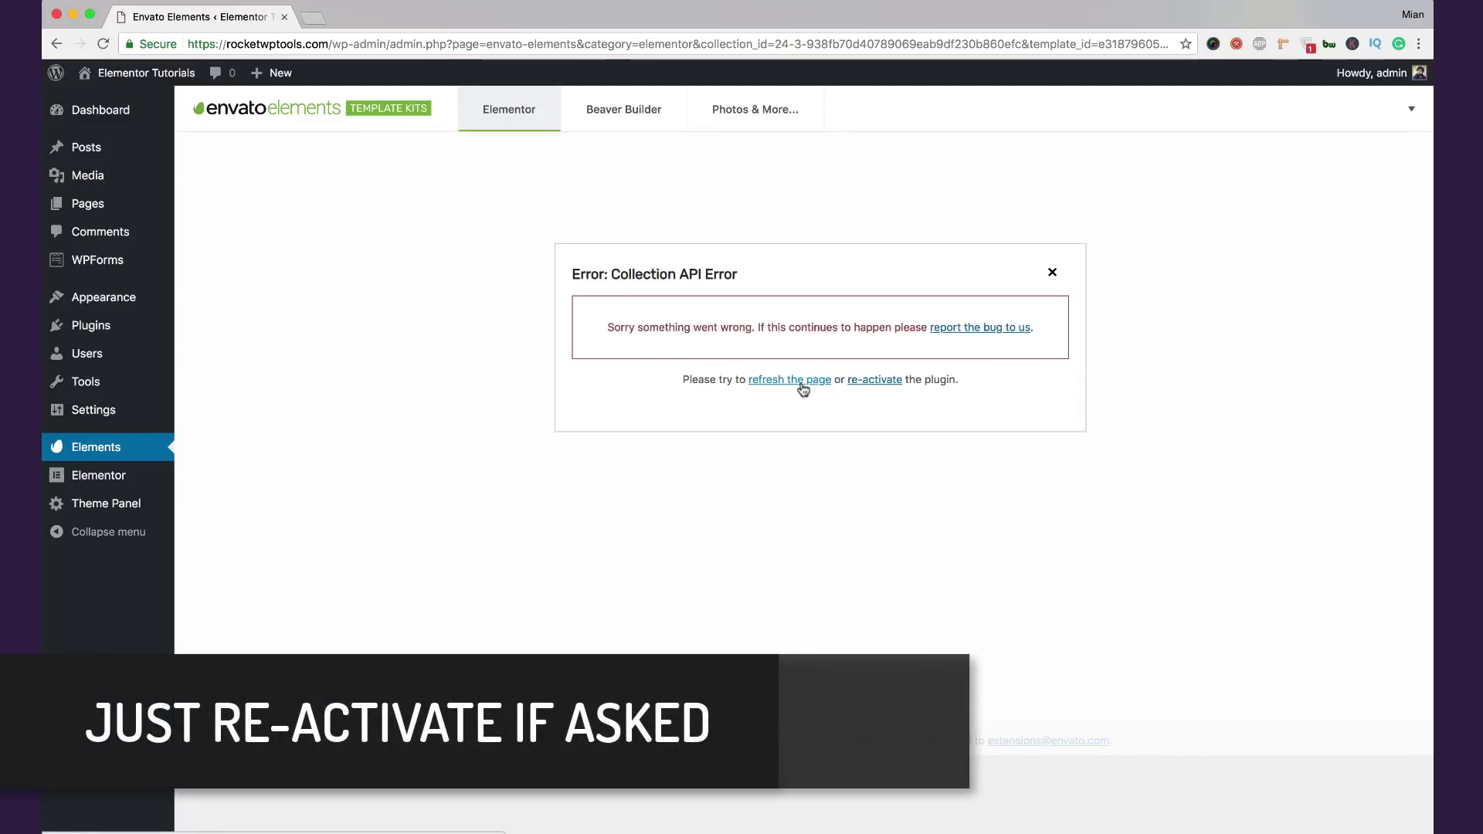
pyautogui.click(867, 382)
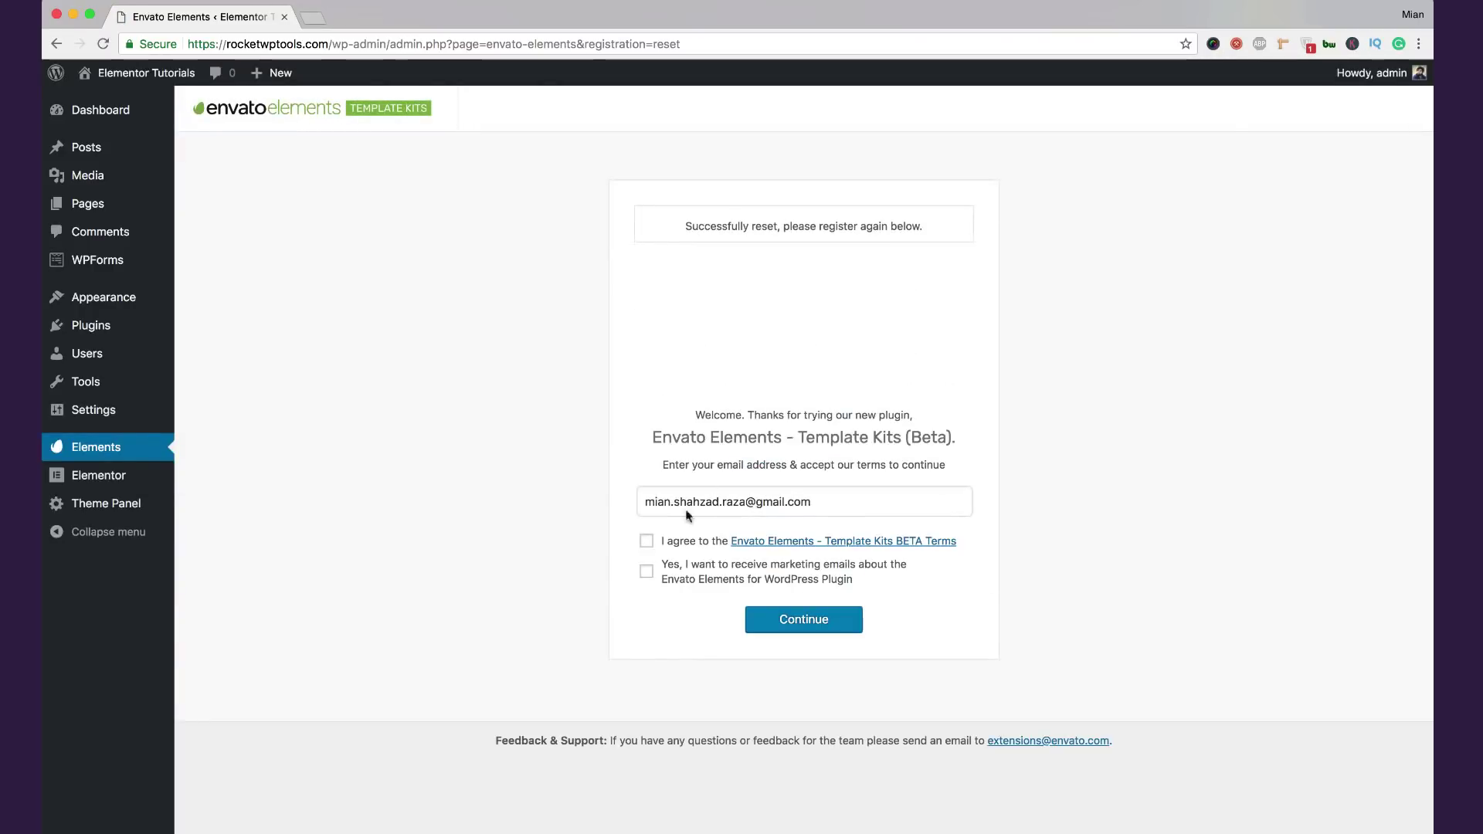
pyautogui.click(647, 541)
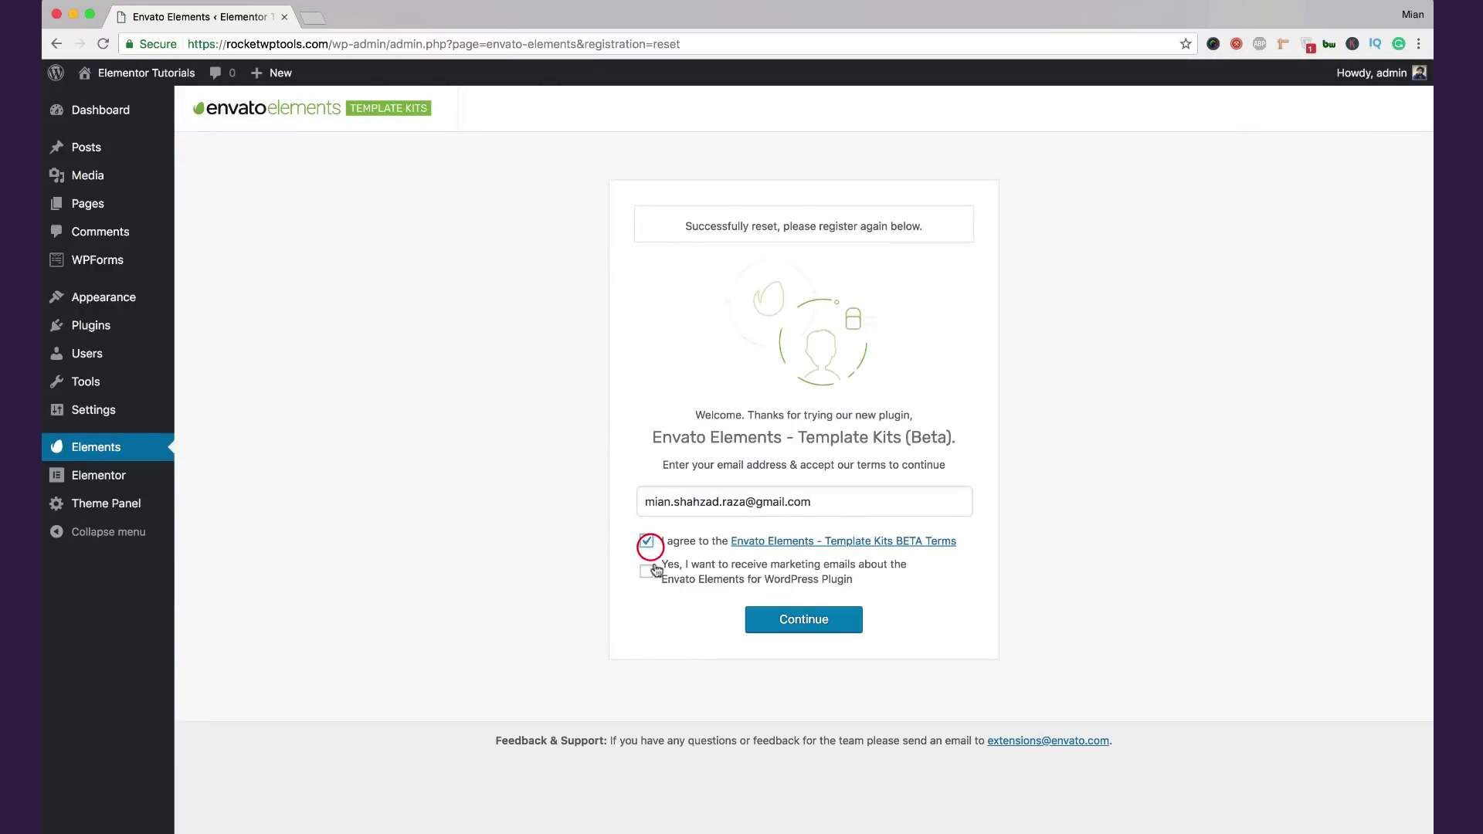
pyautogui.click(646, 572)
pyautogui.click(796, 630)
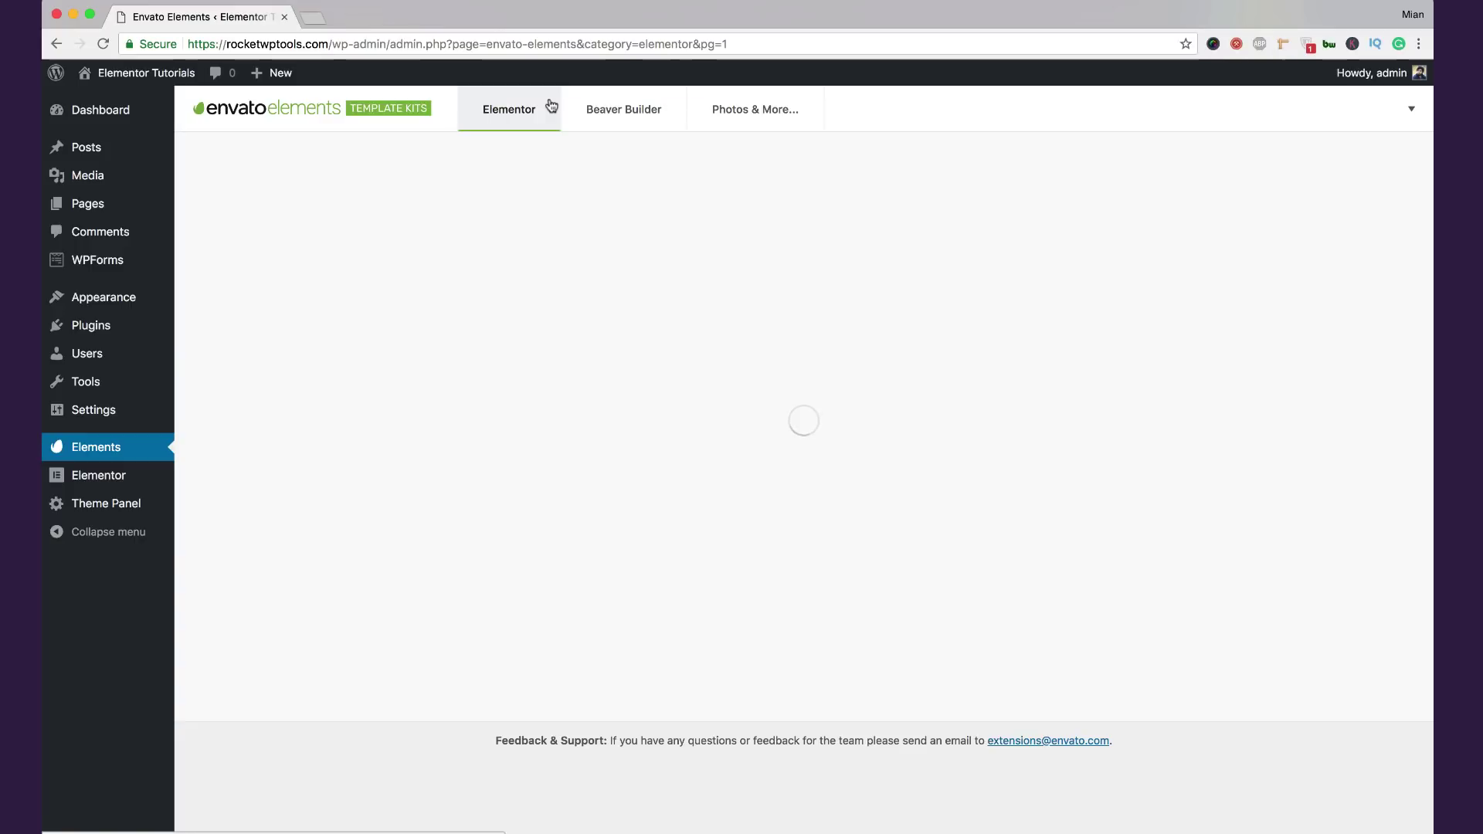
# Step: Find the Education template kit and open its Home 1 template
pyautogui.scroll(-5, 598, 498)
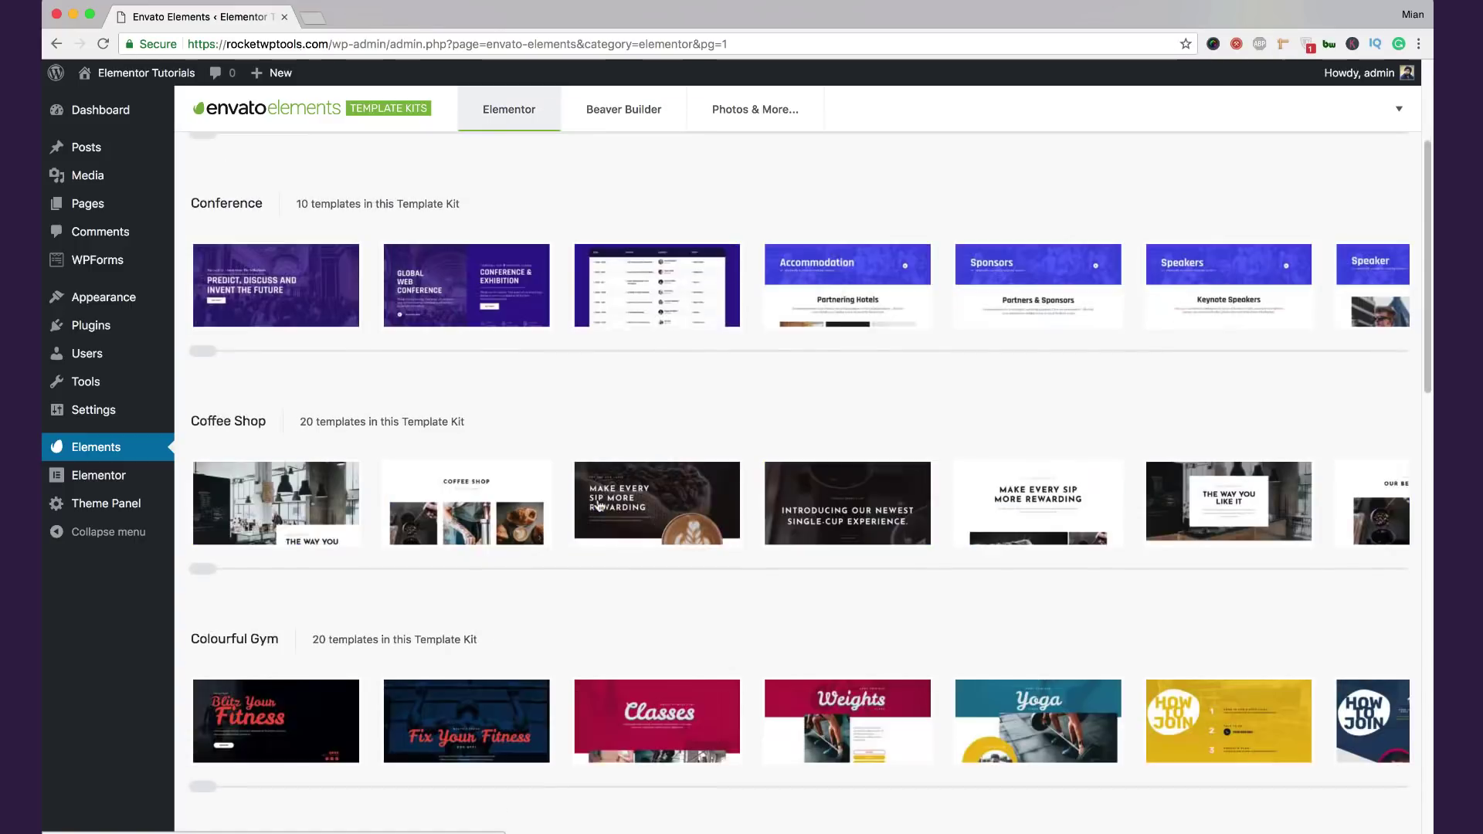
pyautogui.scroll(-8, 597, 504)
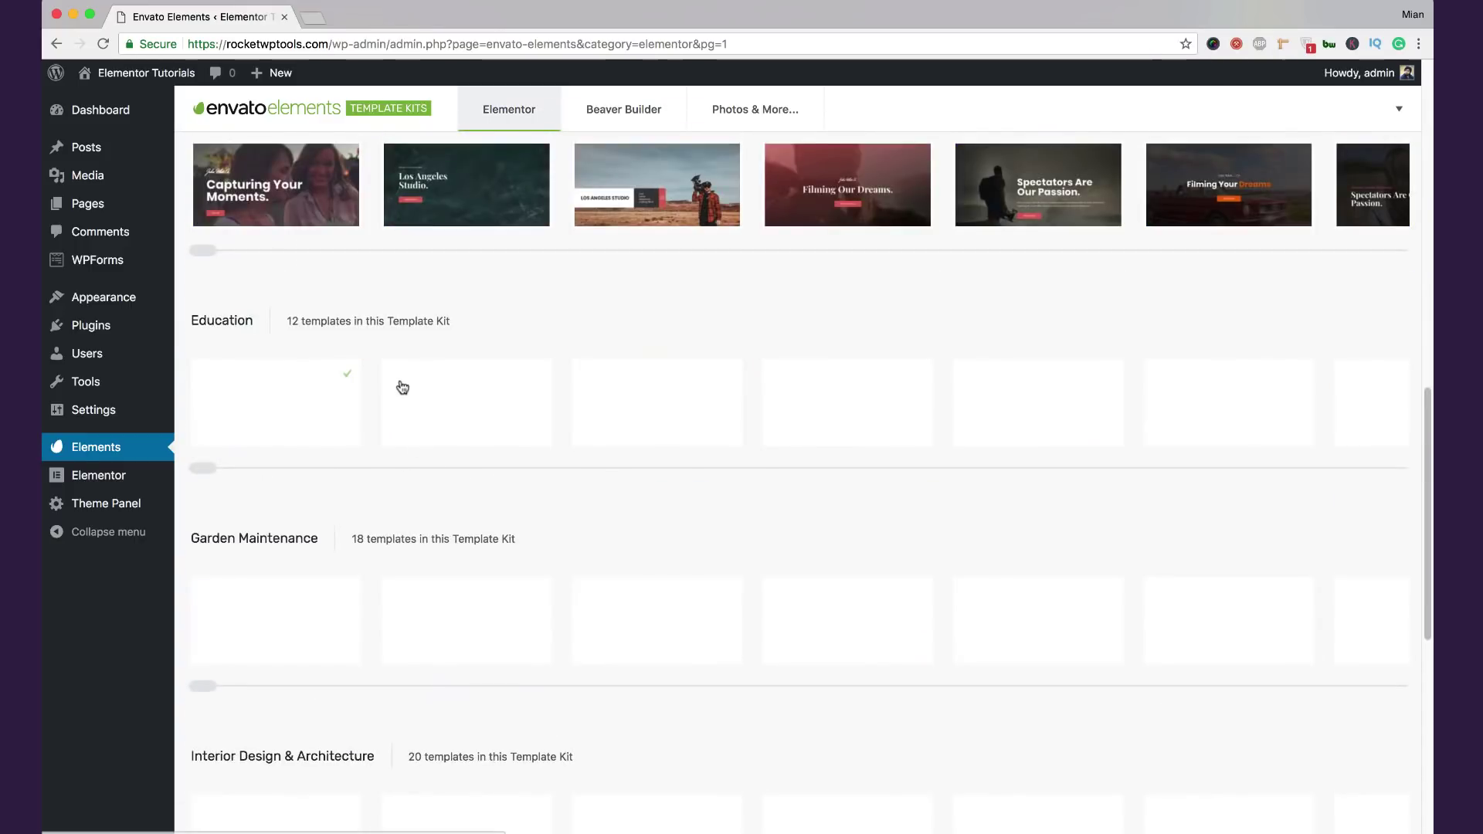
pyautogui.scroll(4, 399, 385)
pyautogui.scroll(-1, 401, 390)
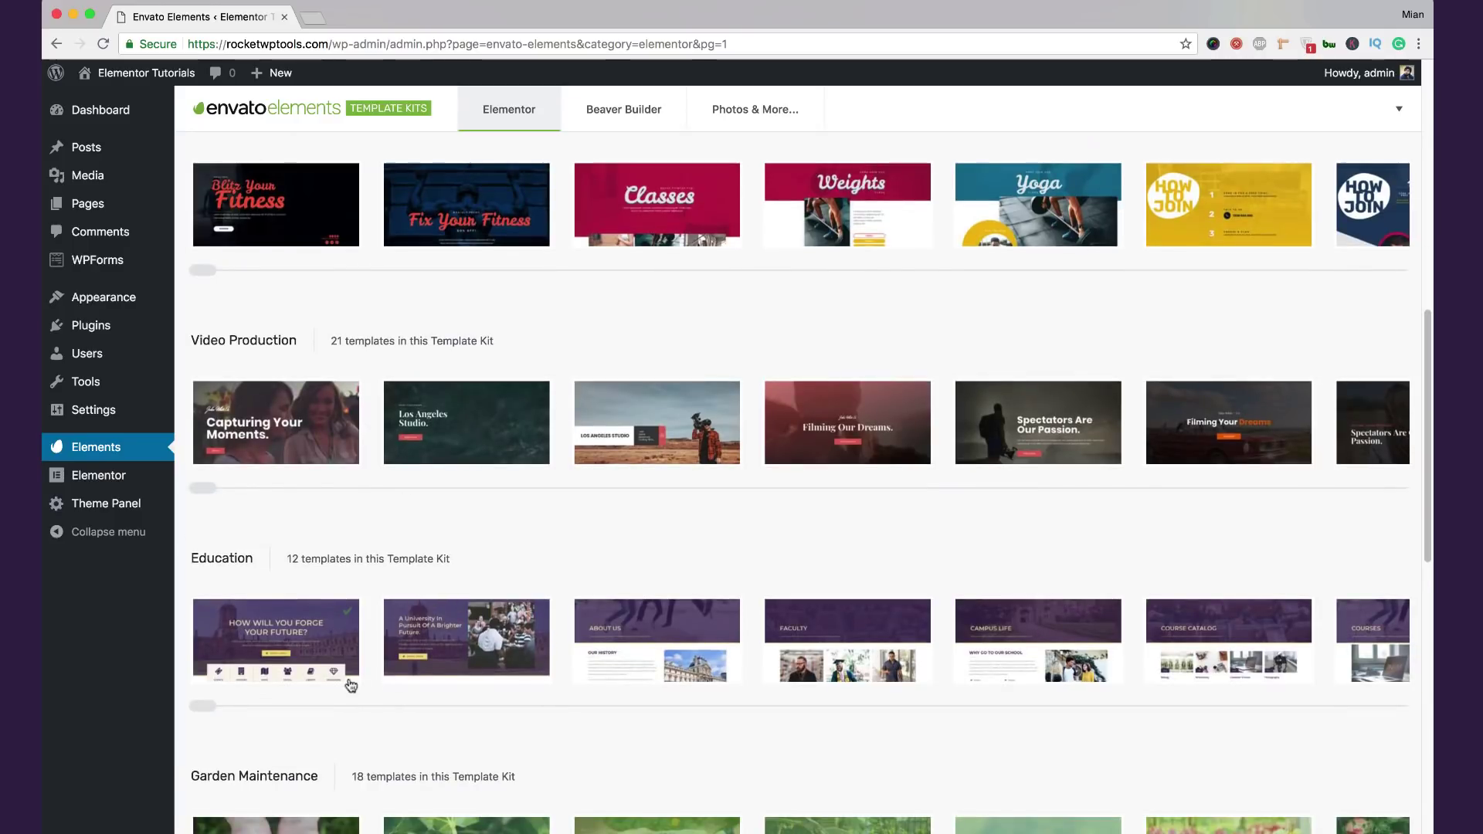
pyautogui.click(344, 655)
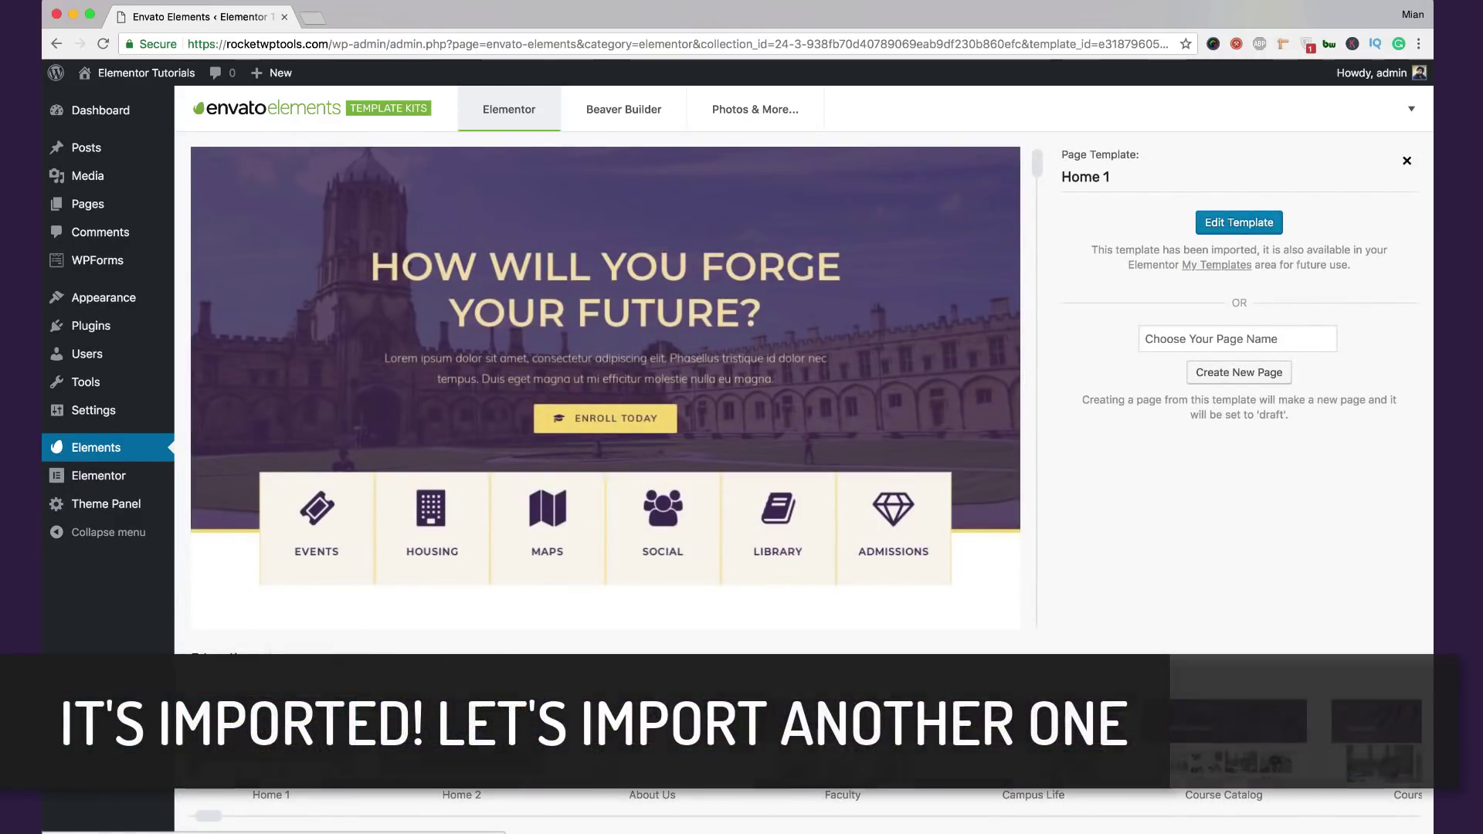
# Step: Import the About Us and Faculty templates from the Education template kit
pyautogui.click(616, 745)
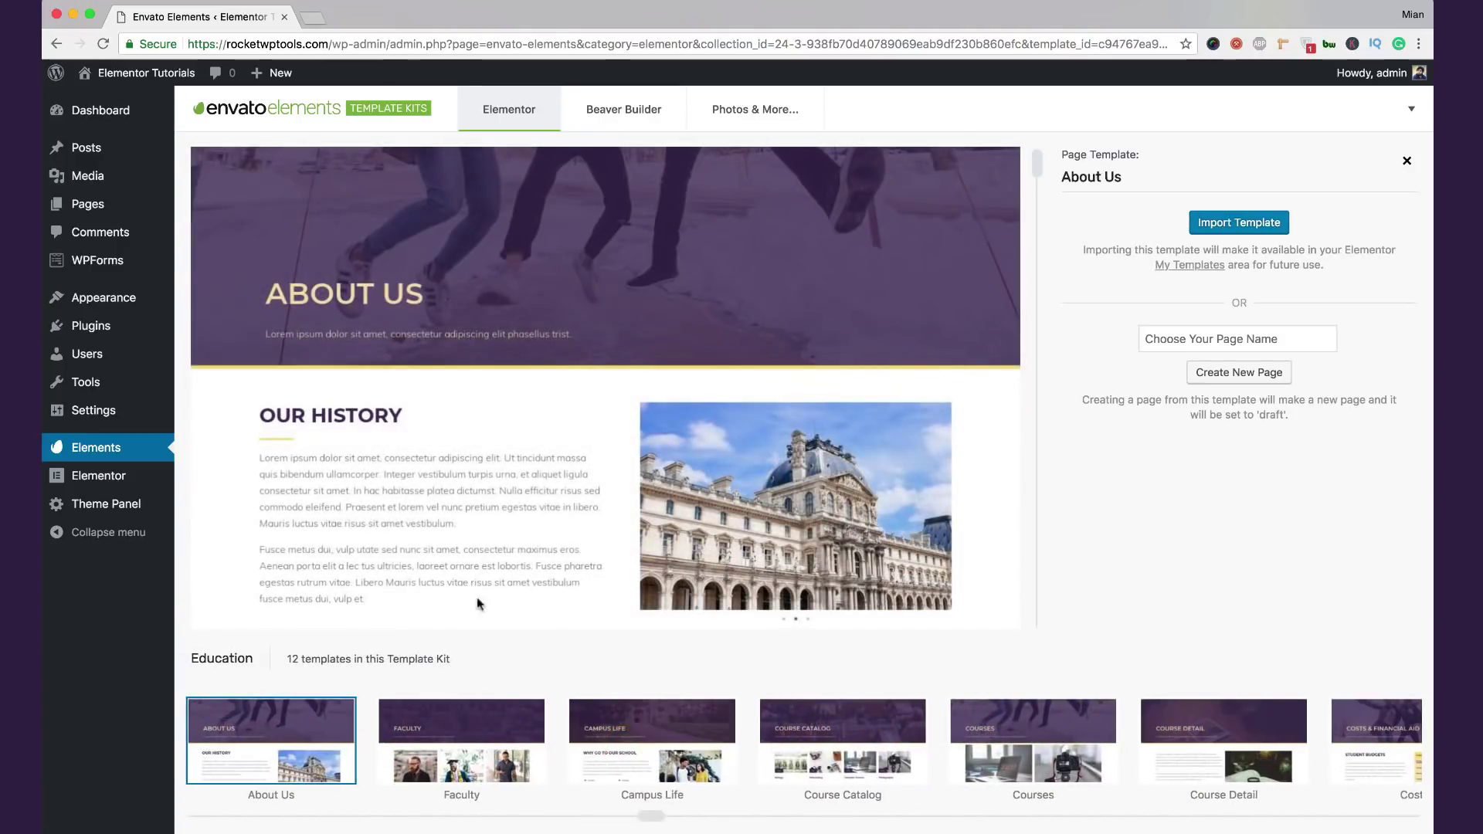
pyautogui.click(1278, 226)
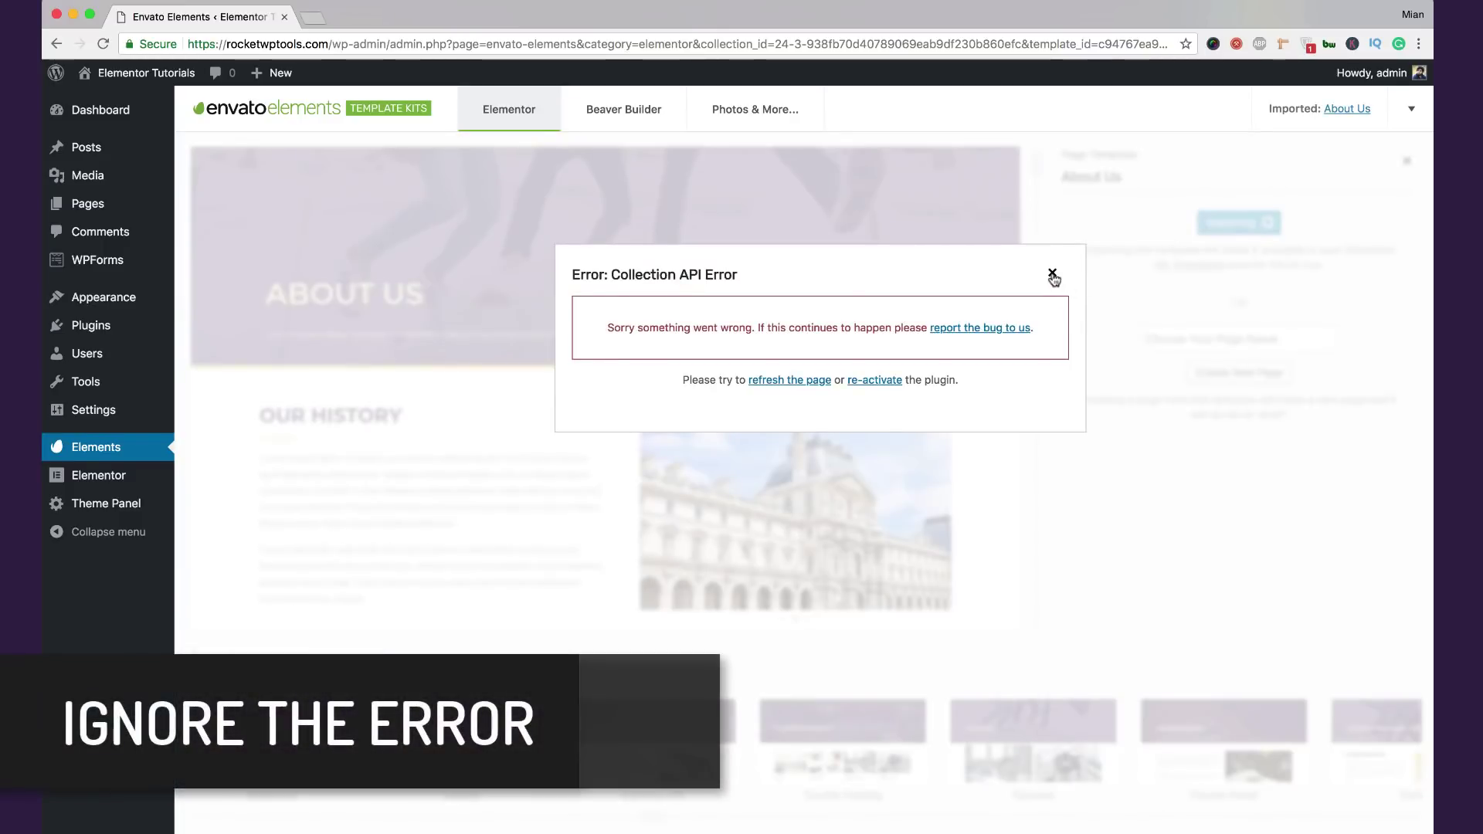
pyautogui.click(1053, 272)
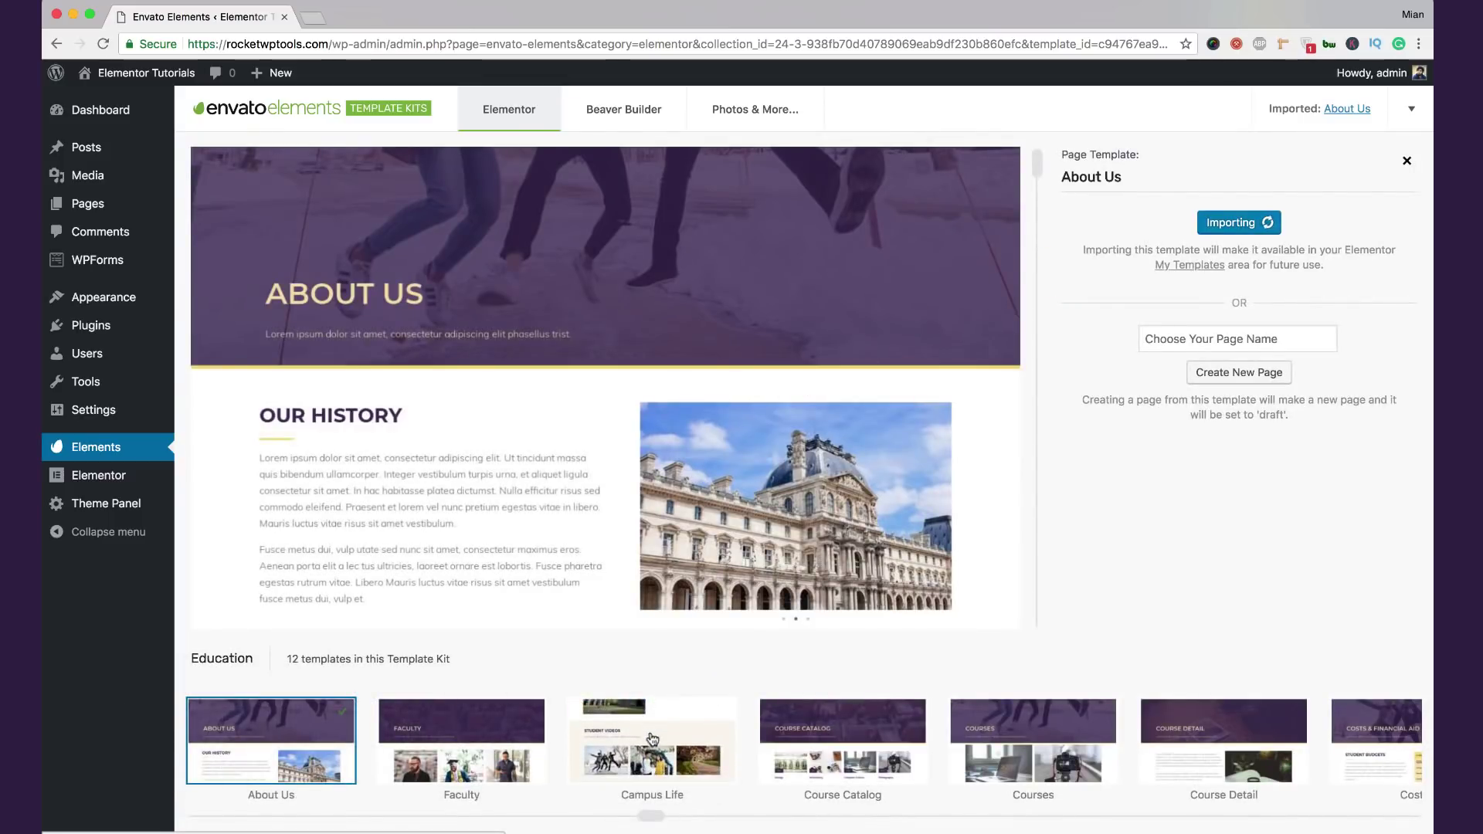
pyautogui.click(461, 742)
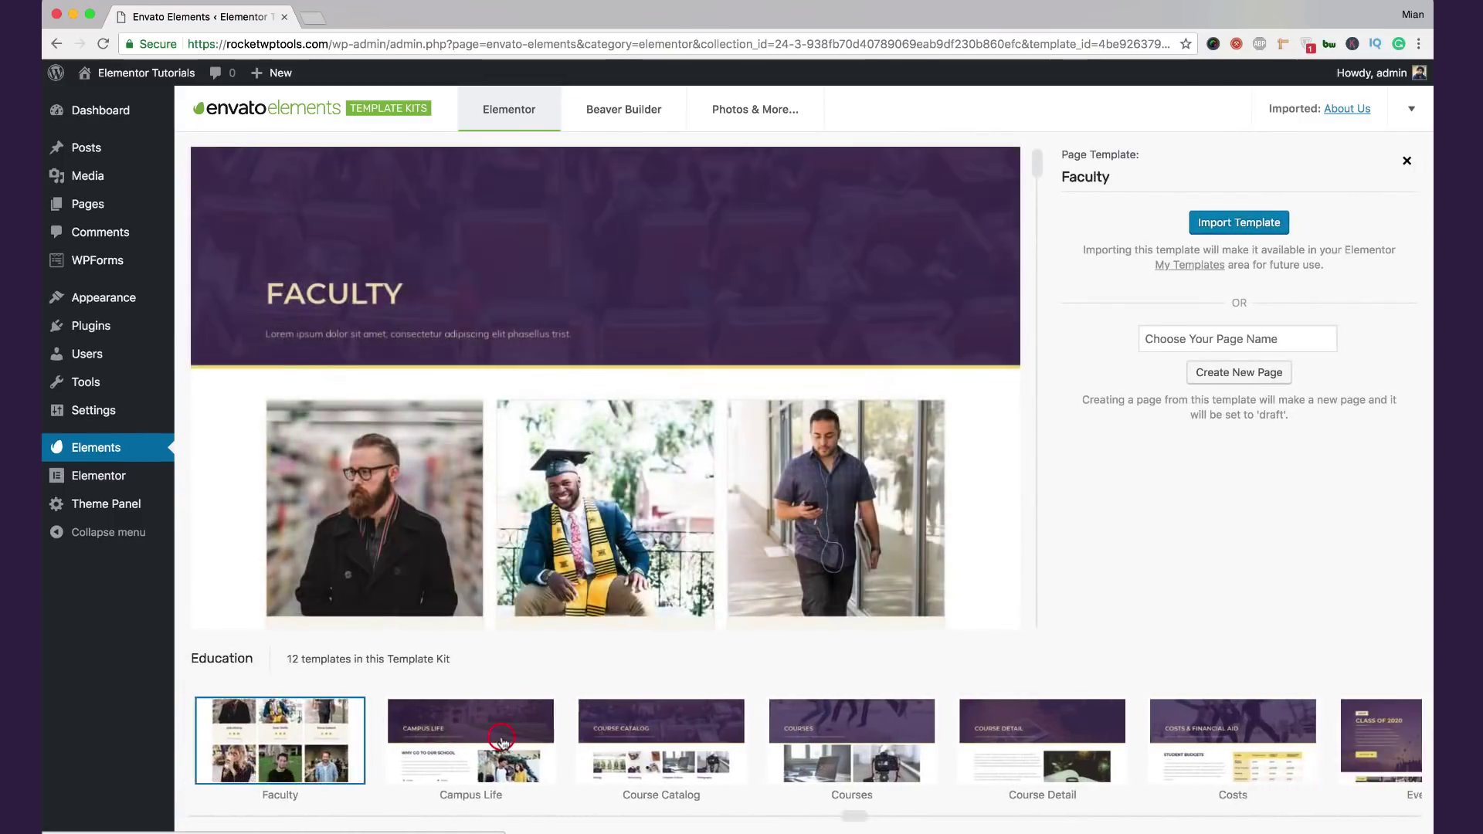
pyautogui.click(1238, 231)
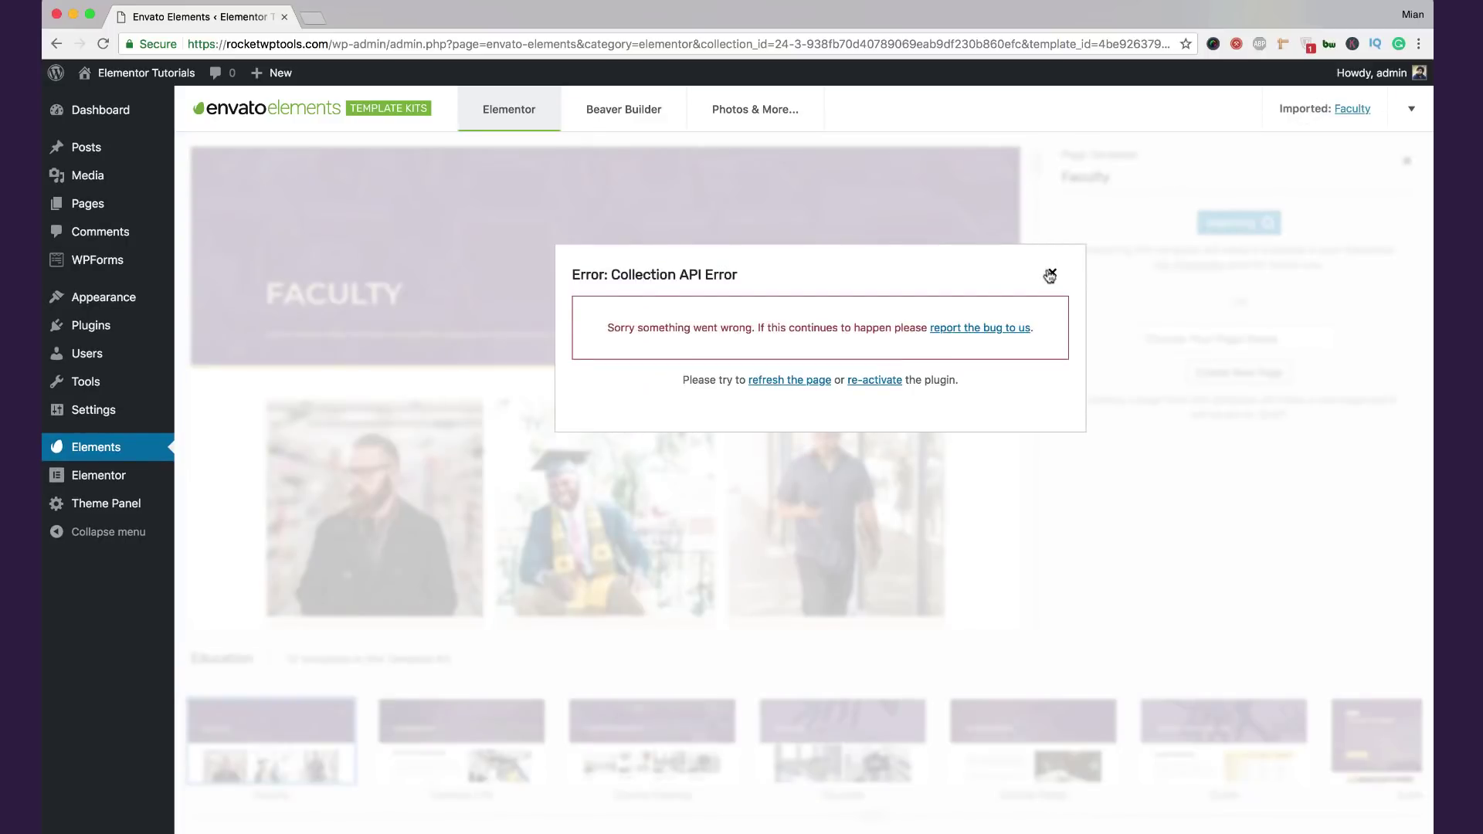
pyautogui.click(1050, 276)
# Step: Import the Campus Life and Costs templates from the Education template kit
pyautogui.click(514, 755)
pyautogui.click(1222, 229)
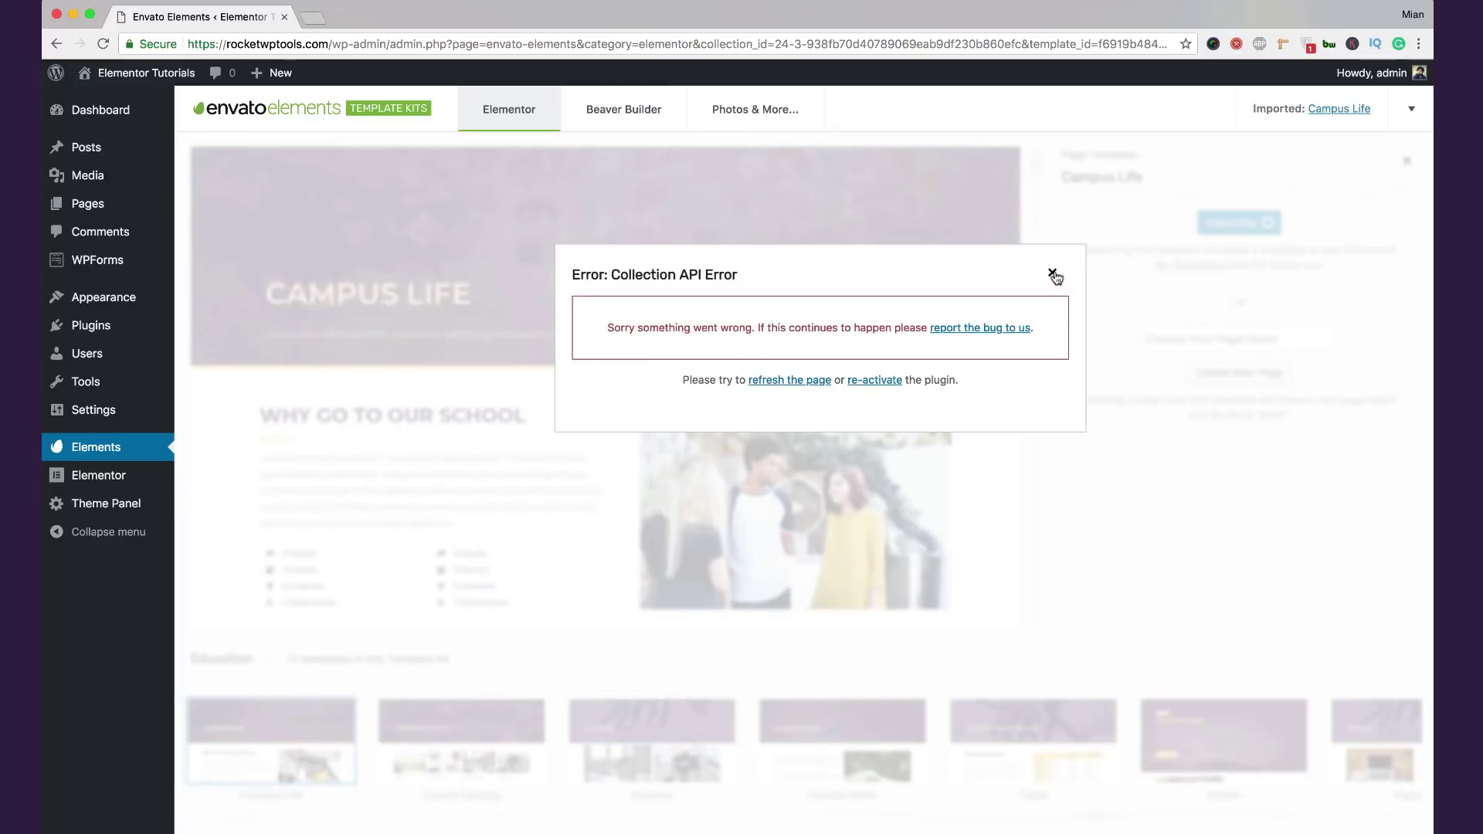
pyautogui.click(1055, 272)
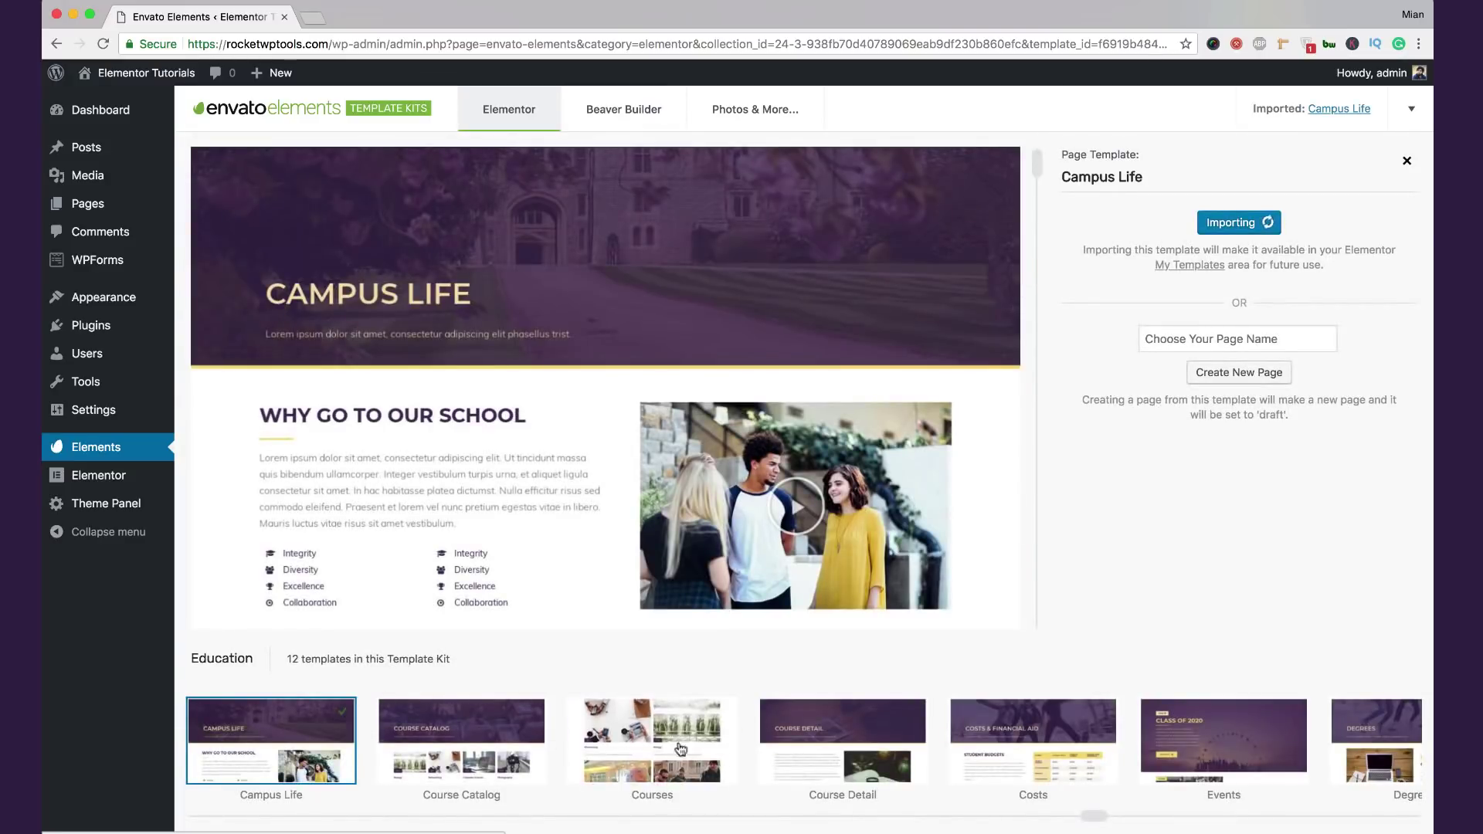
pyautogui.click(1126, 816)
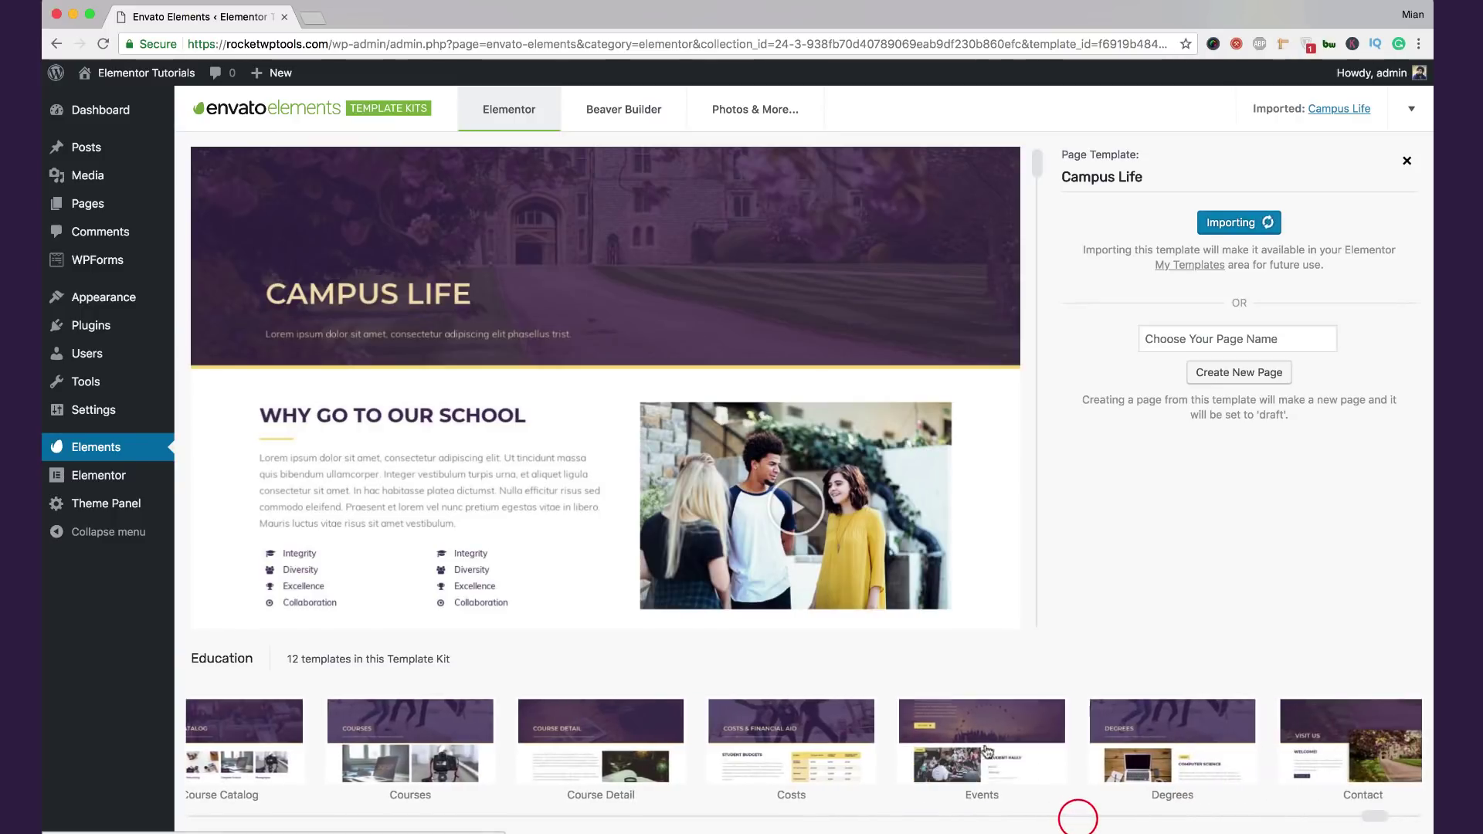
pyautogui.click(795, 747)
pyautogui.click(1239, 222)
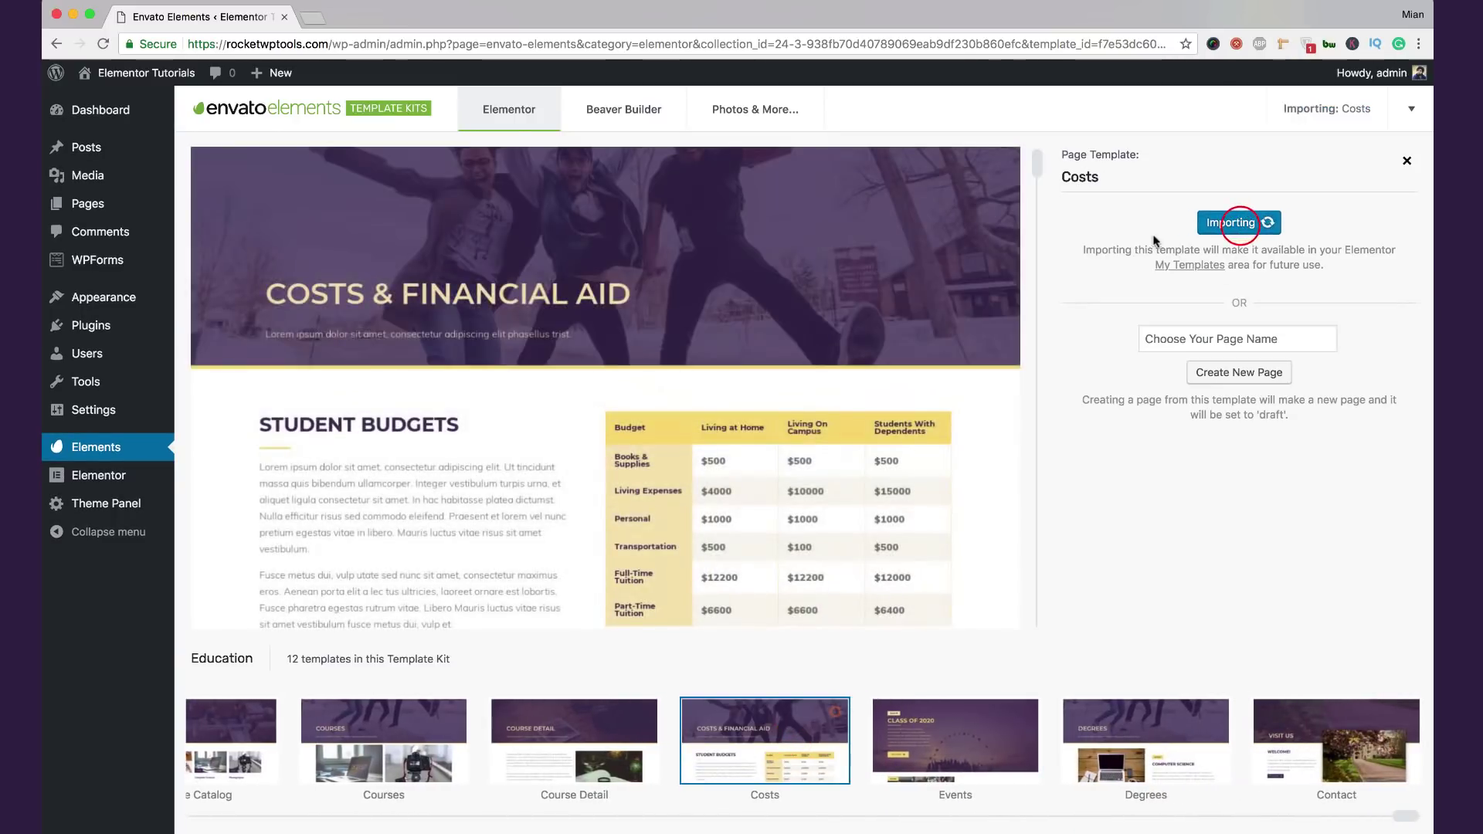
pyautogui.click(1313, 112)
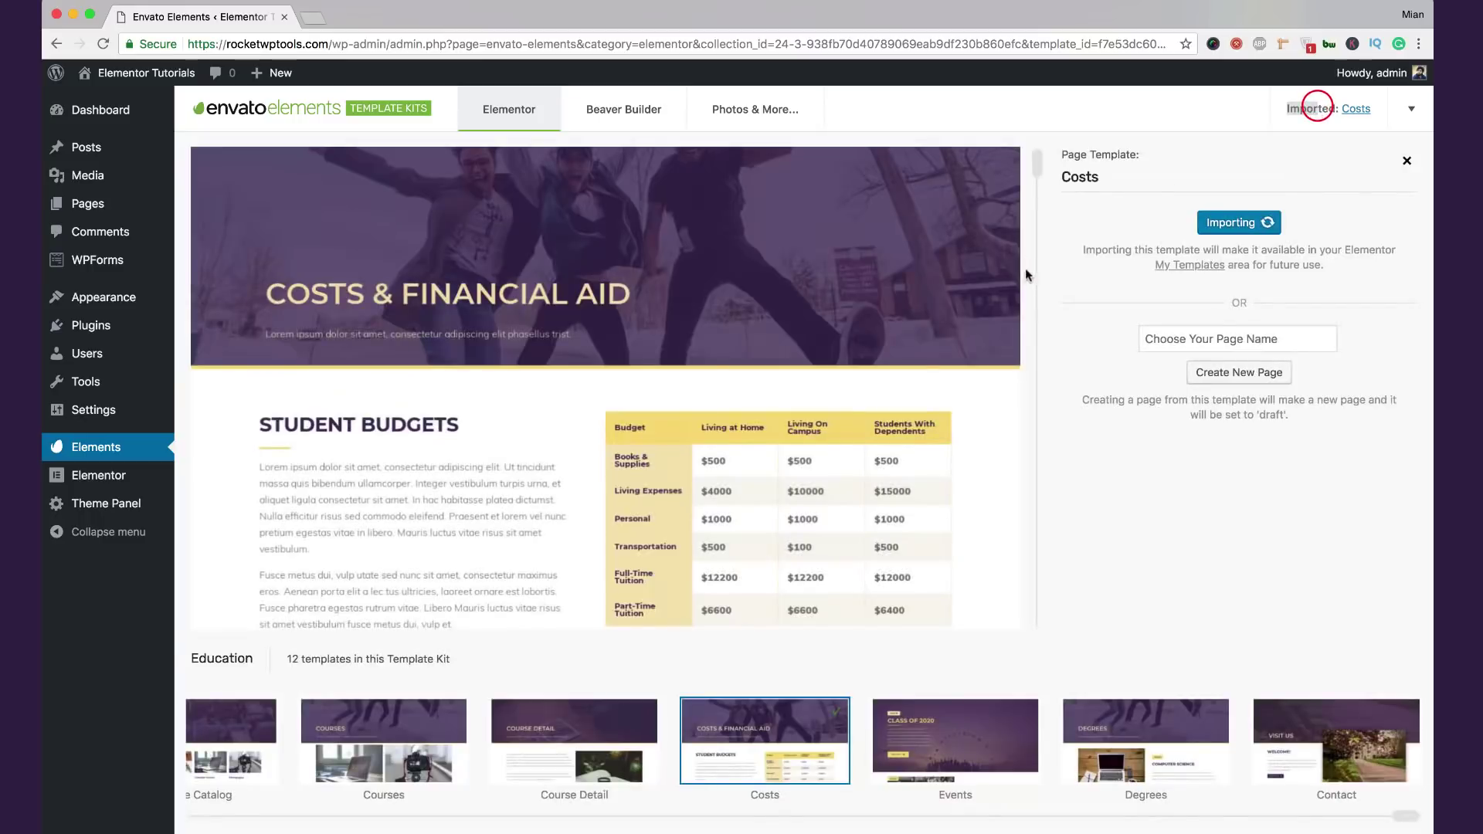
# Step: Import the Events and Degrees templates from the Education template kit
pyautogui.click(920, 726)
pyautogui.click(1226, 226)
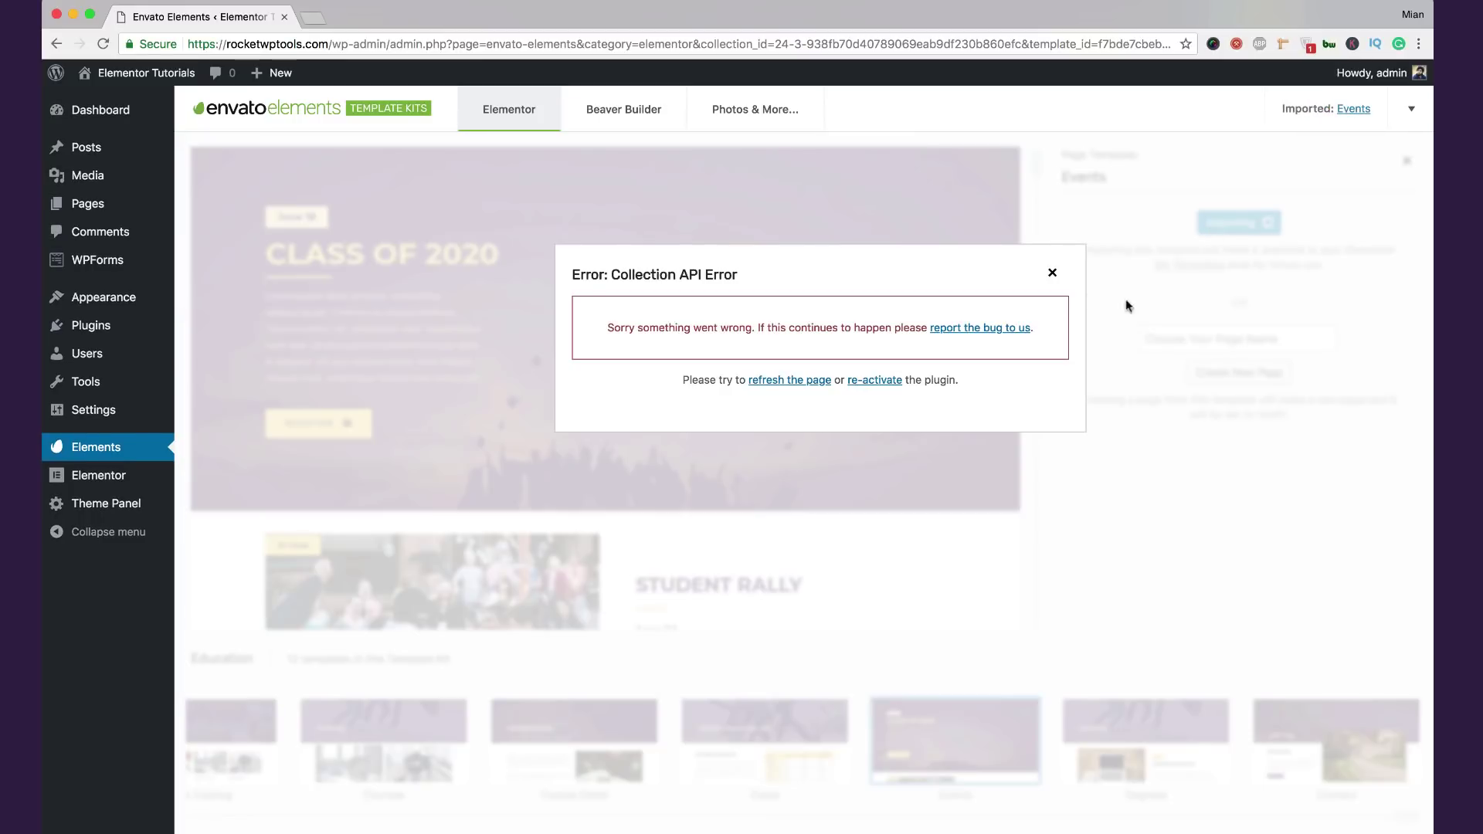
pyautogui.click(1056, 281)
pyautogui.click(1188, 766)
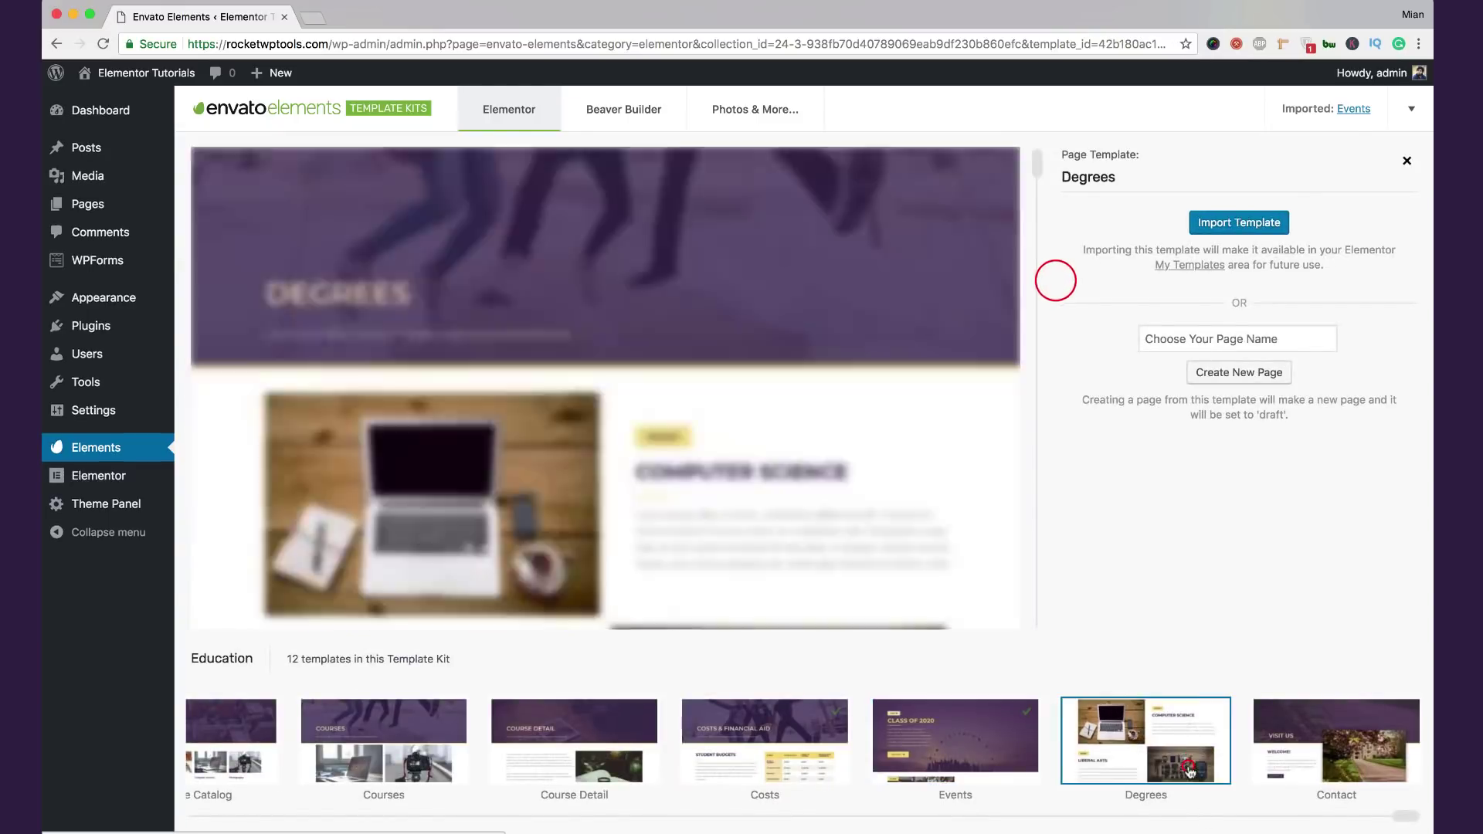
pyautogui.click(1234, 224)
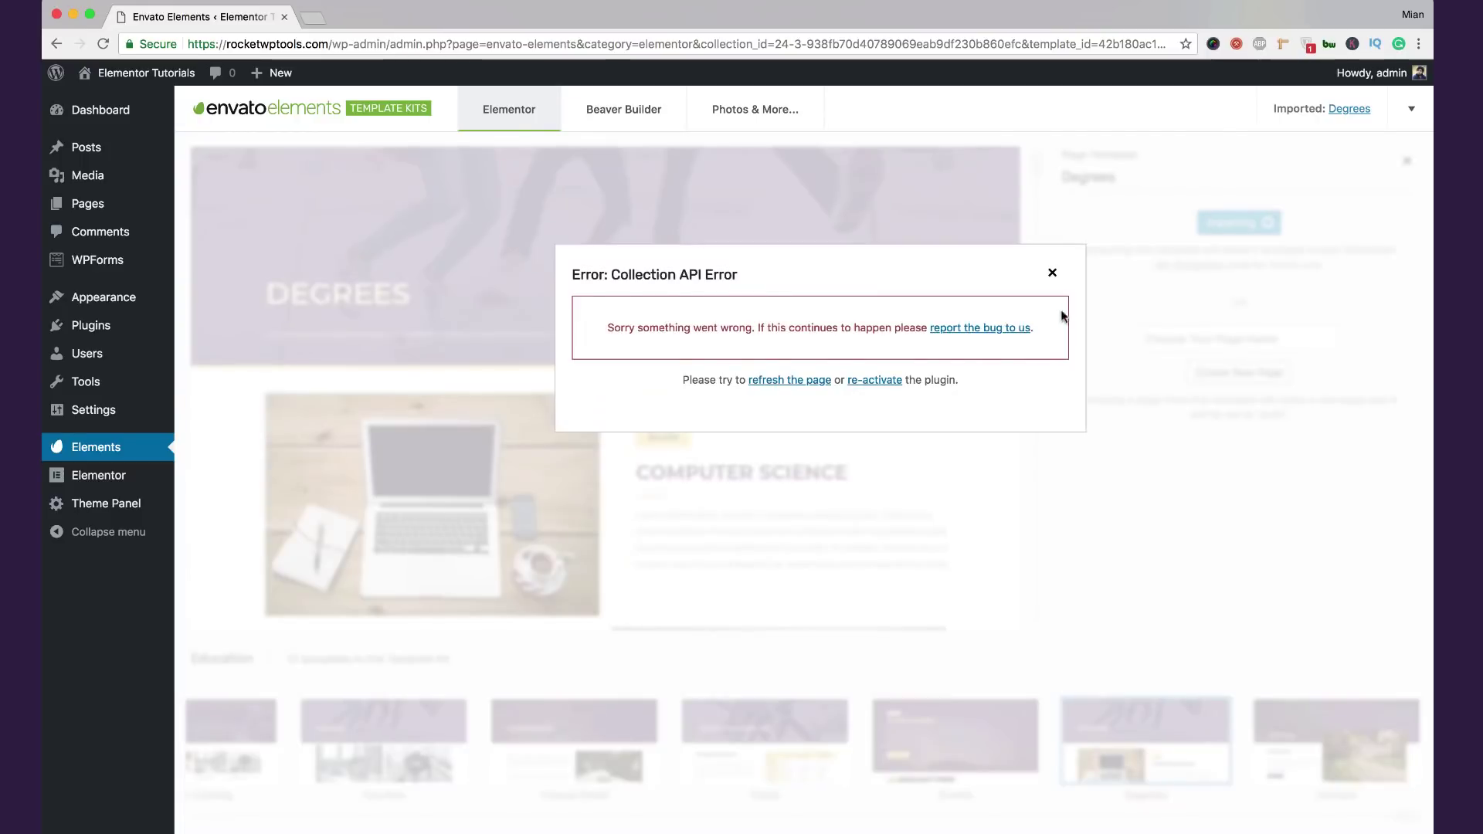
pyautogui.click(1053, 265)
# Step: Import the Contact template from the Education template kit
pyautogui.click(1322, 753)
pyautogui.click(1281, 223)
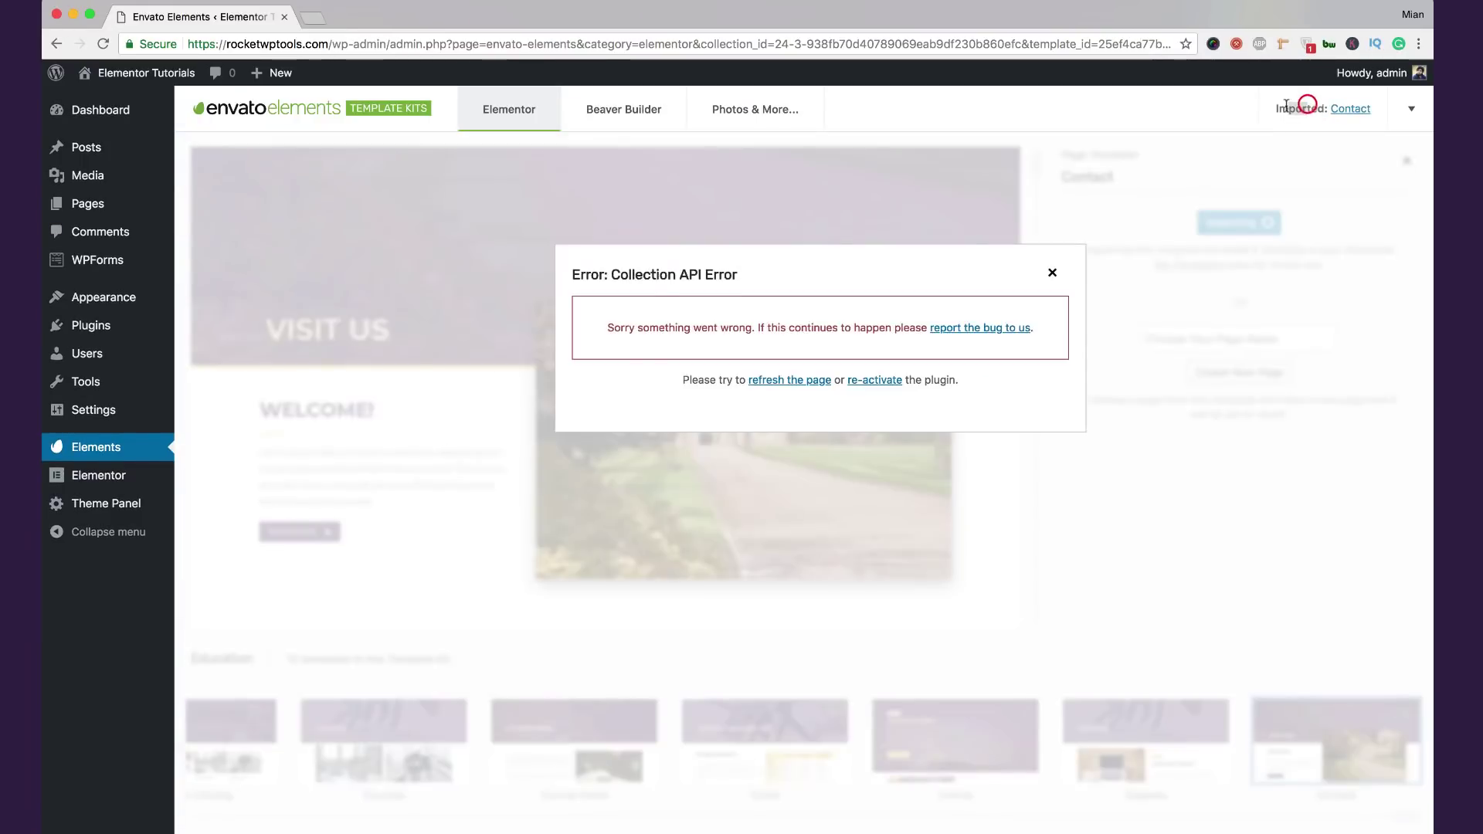
pyautogui.click(1298, 102)
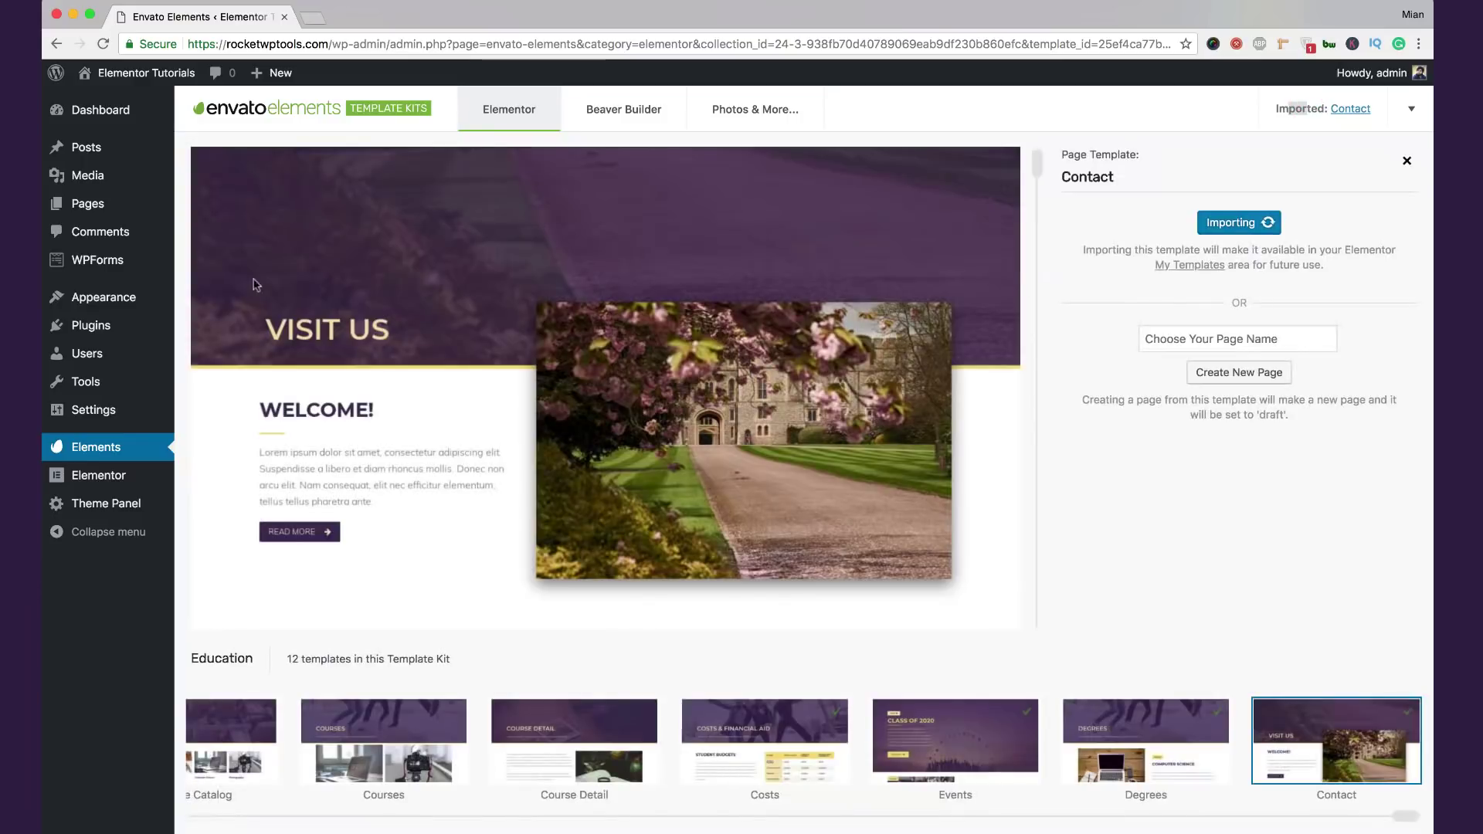
# Step: Check the imported templates in Elementor's My Templates library against the site's list of pages
pyautogui.click(121, 212)
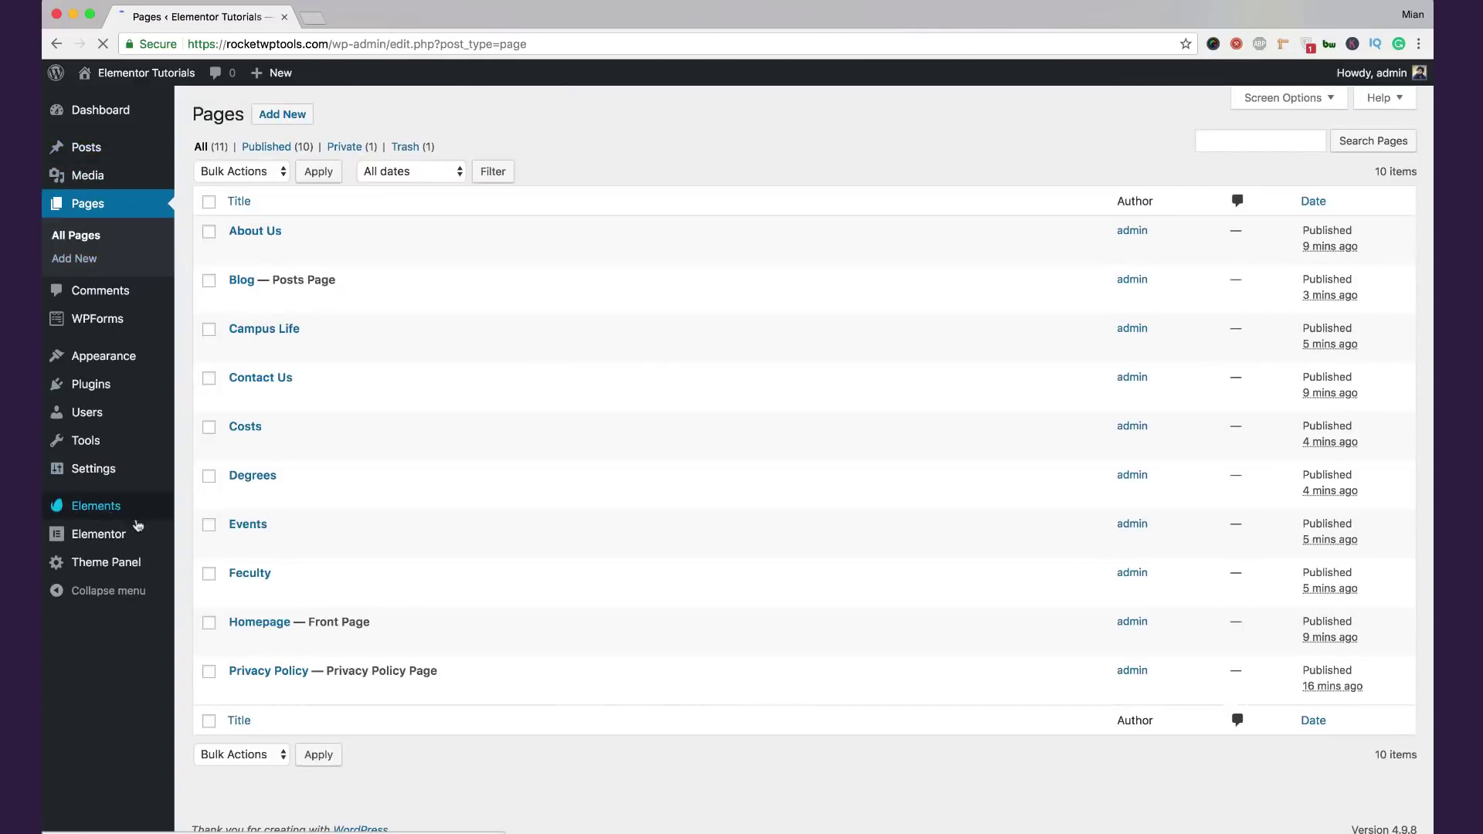
pyautogui.click(144, 536)
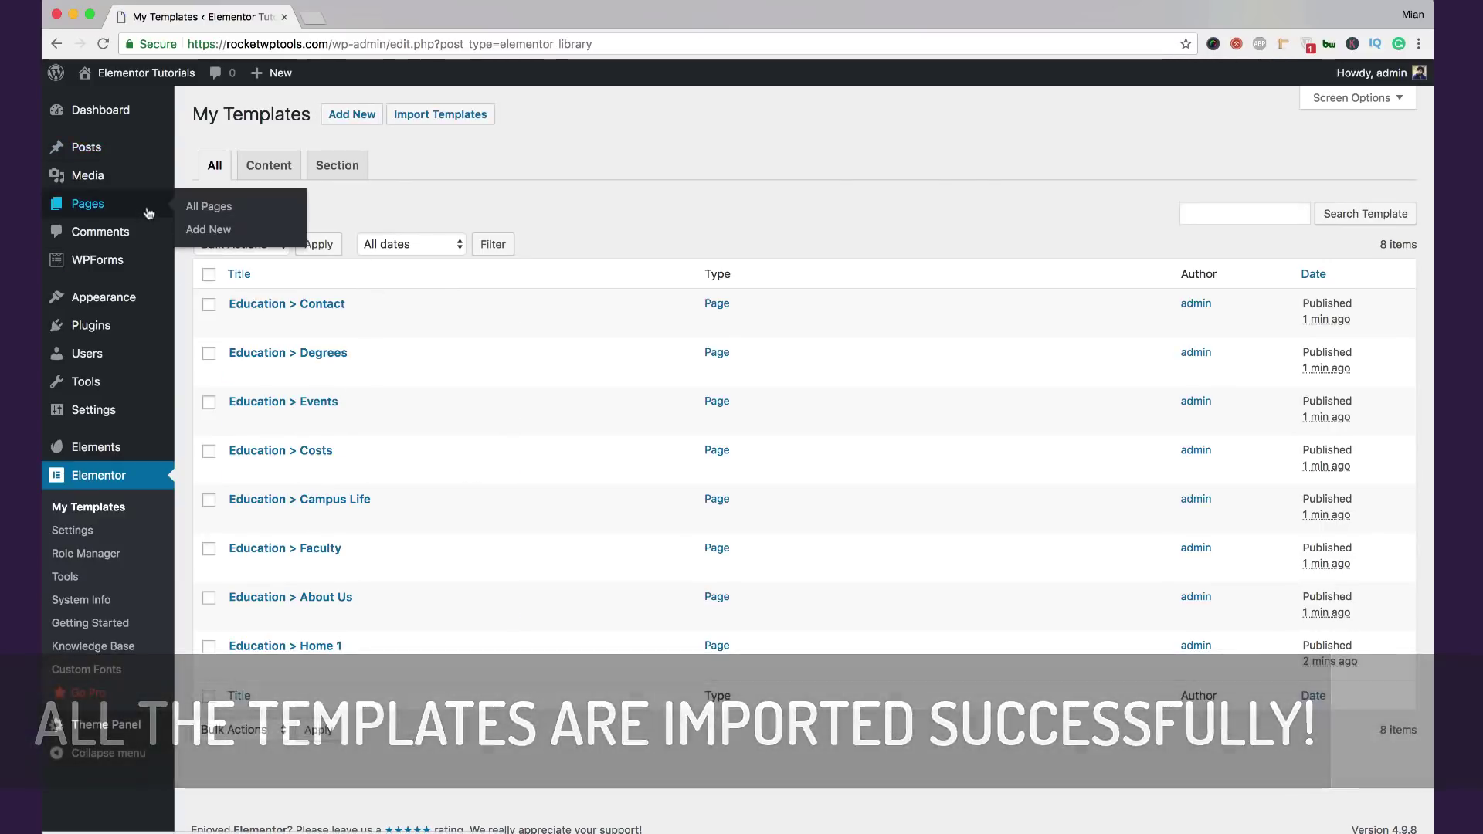
pyautogui.click(147, 209)
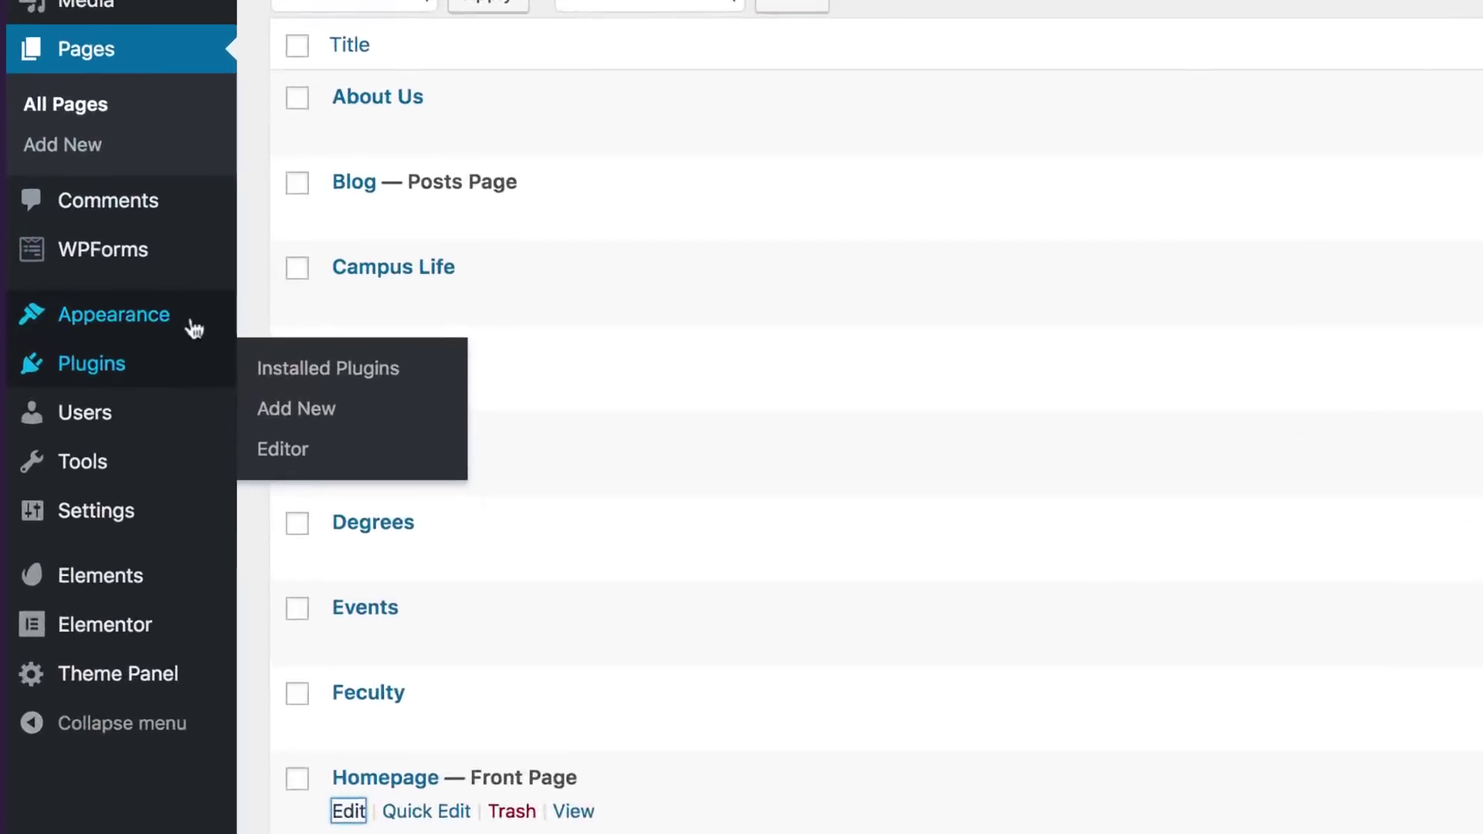
# Step: Create a new navigation menu named Main Menu in the WordPress menu settings
pyautogui.click(298, 440)
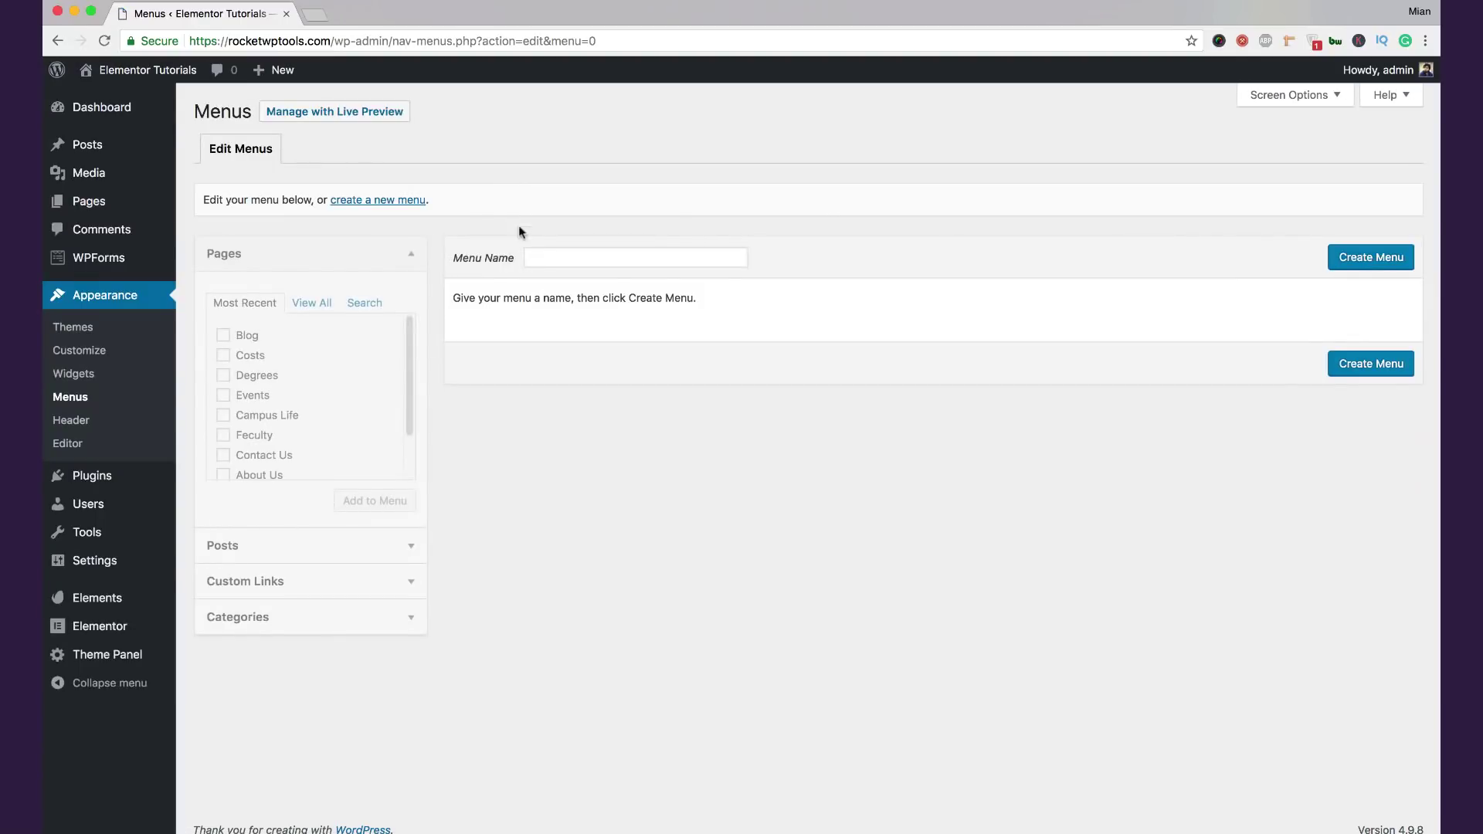
pyautogui.click(538, 249)
pyautogui.click(560, 280)
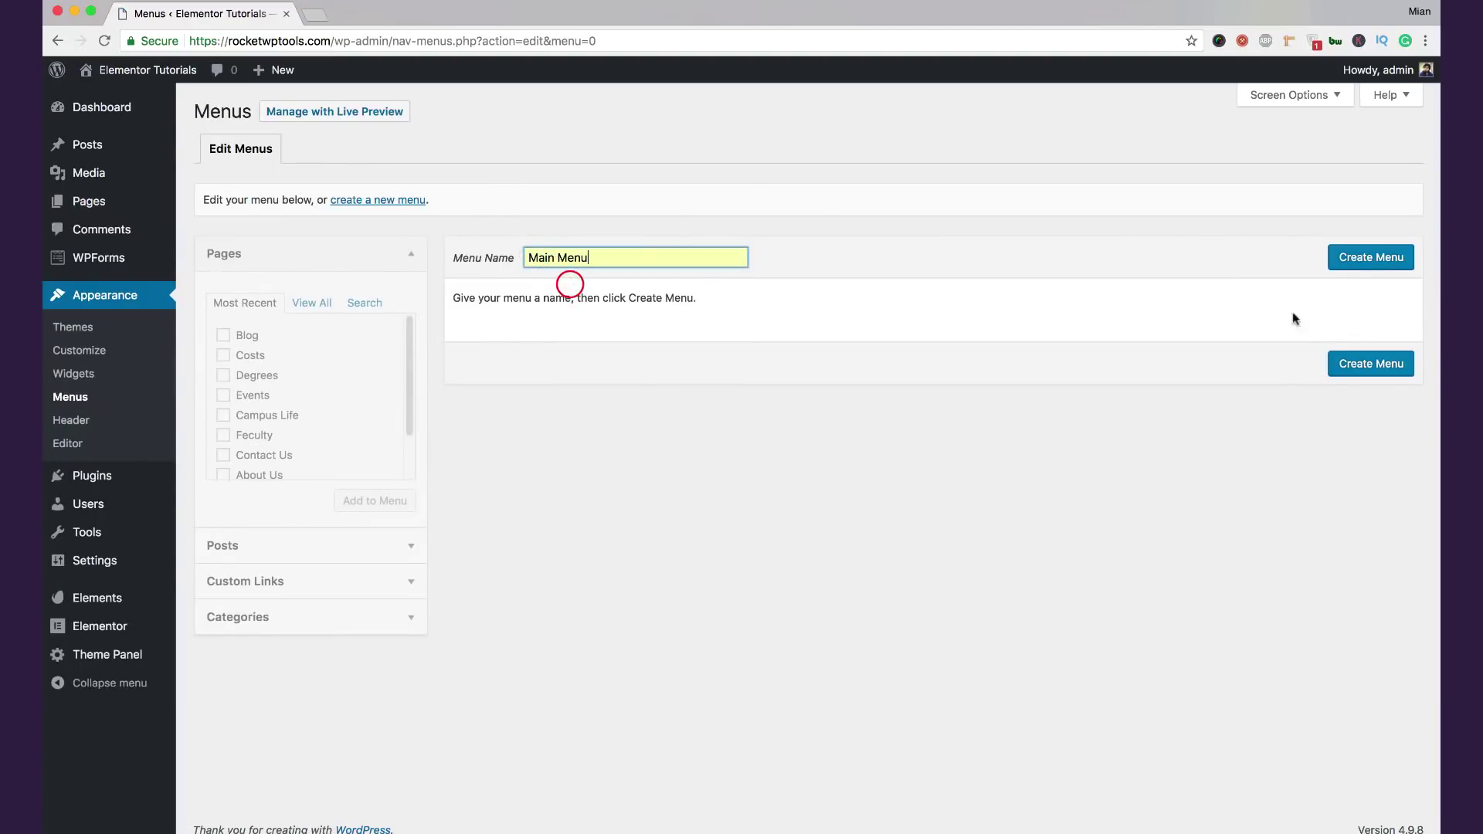
pyautogui.click(1356, 258)
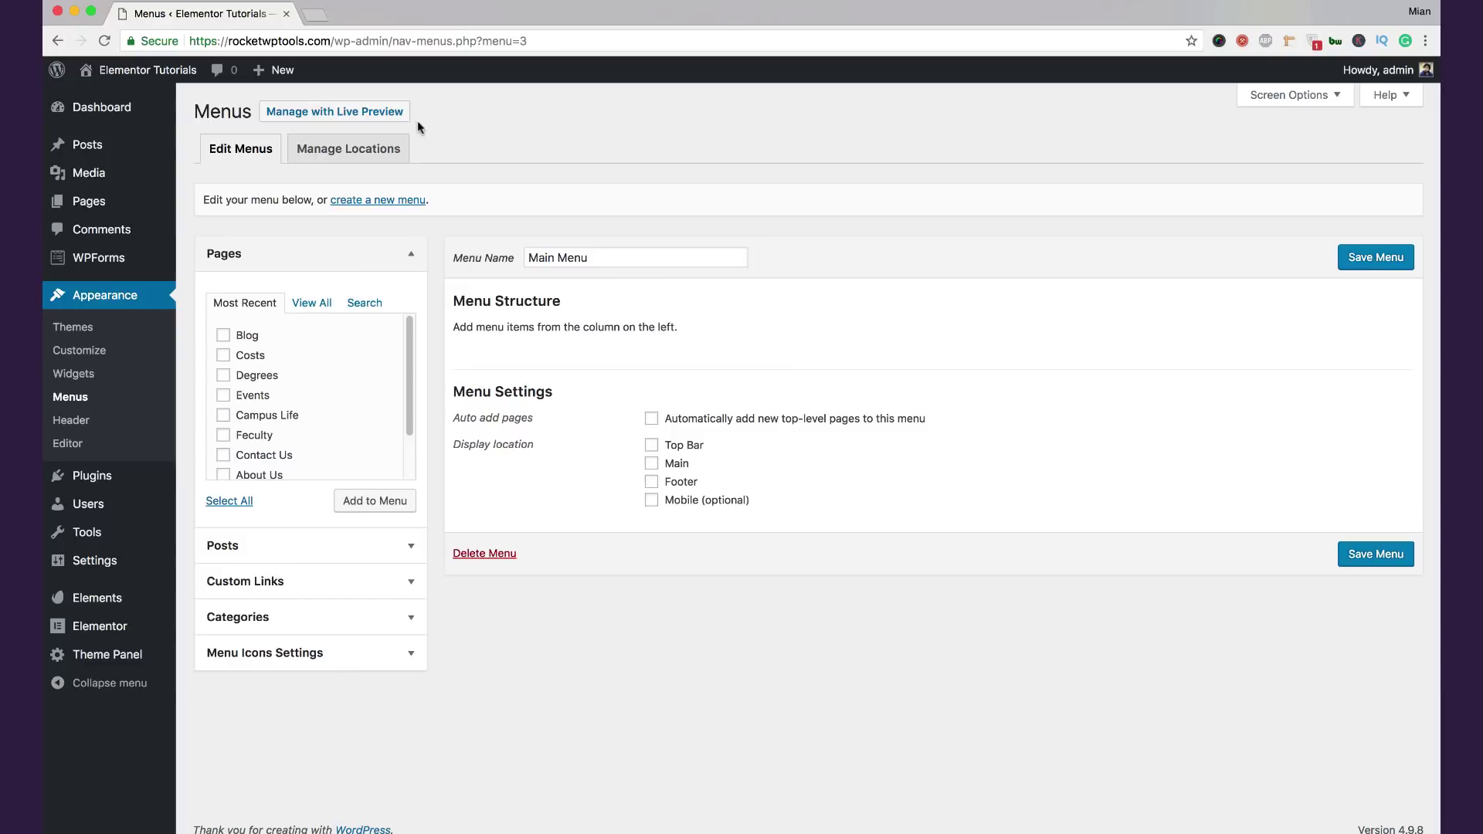
# Step: Add the Homepage, Campus Life, Costs, Degrees, Events and Feculty pages to Main Menu, and move Feculty directly below Homepage
pyautogui.click(318, 305)
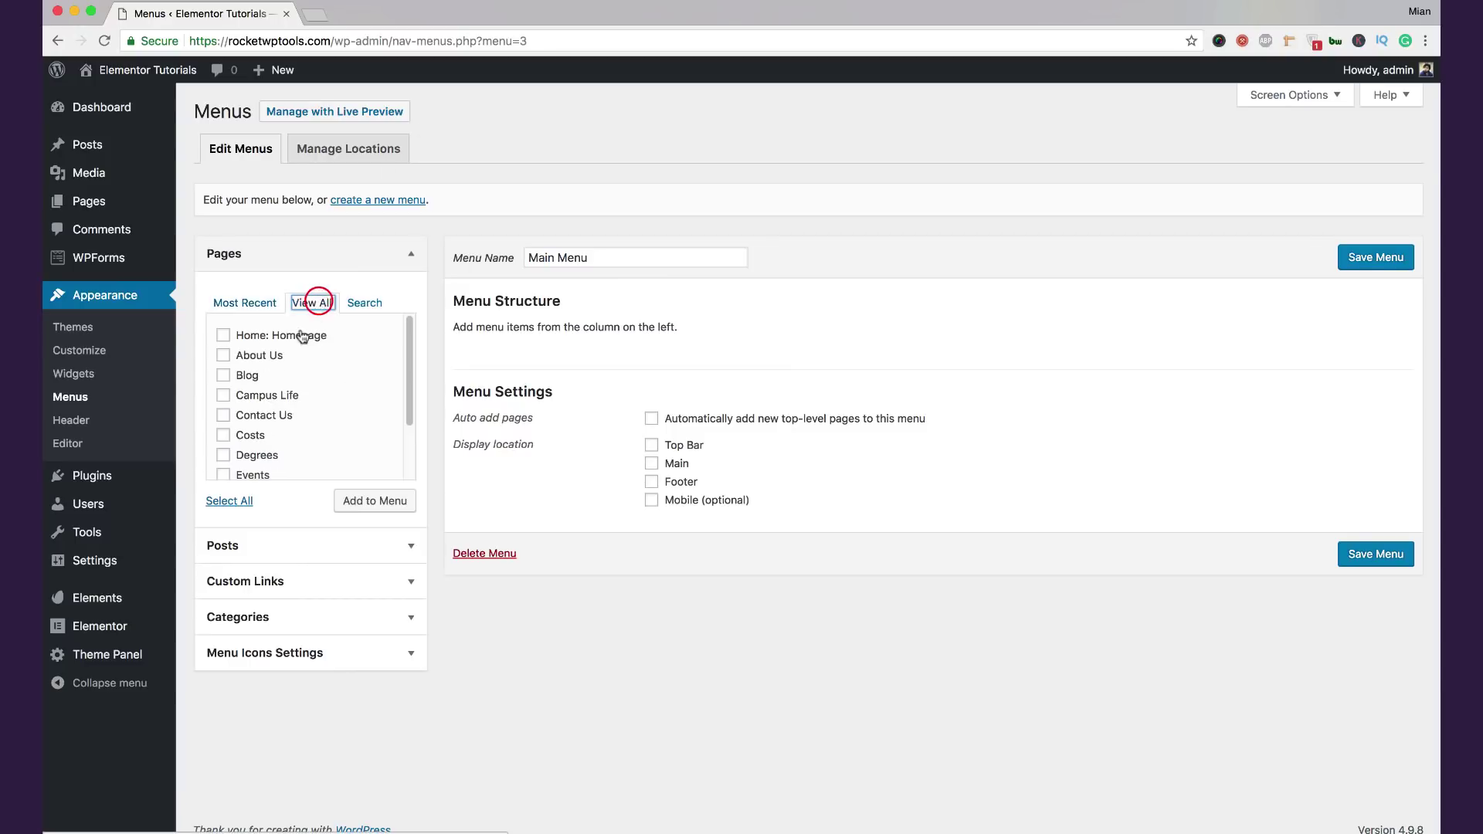
pyautogui.click(295, 336)
pyautogui.click(282, 396)
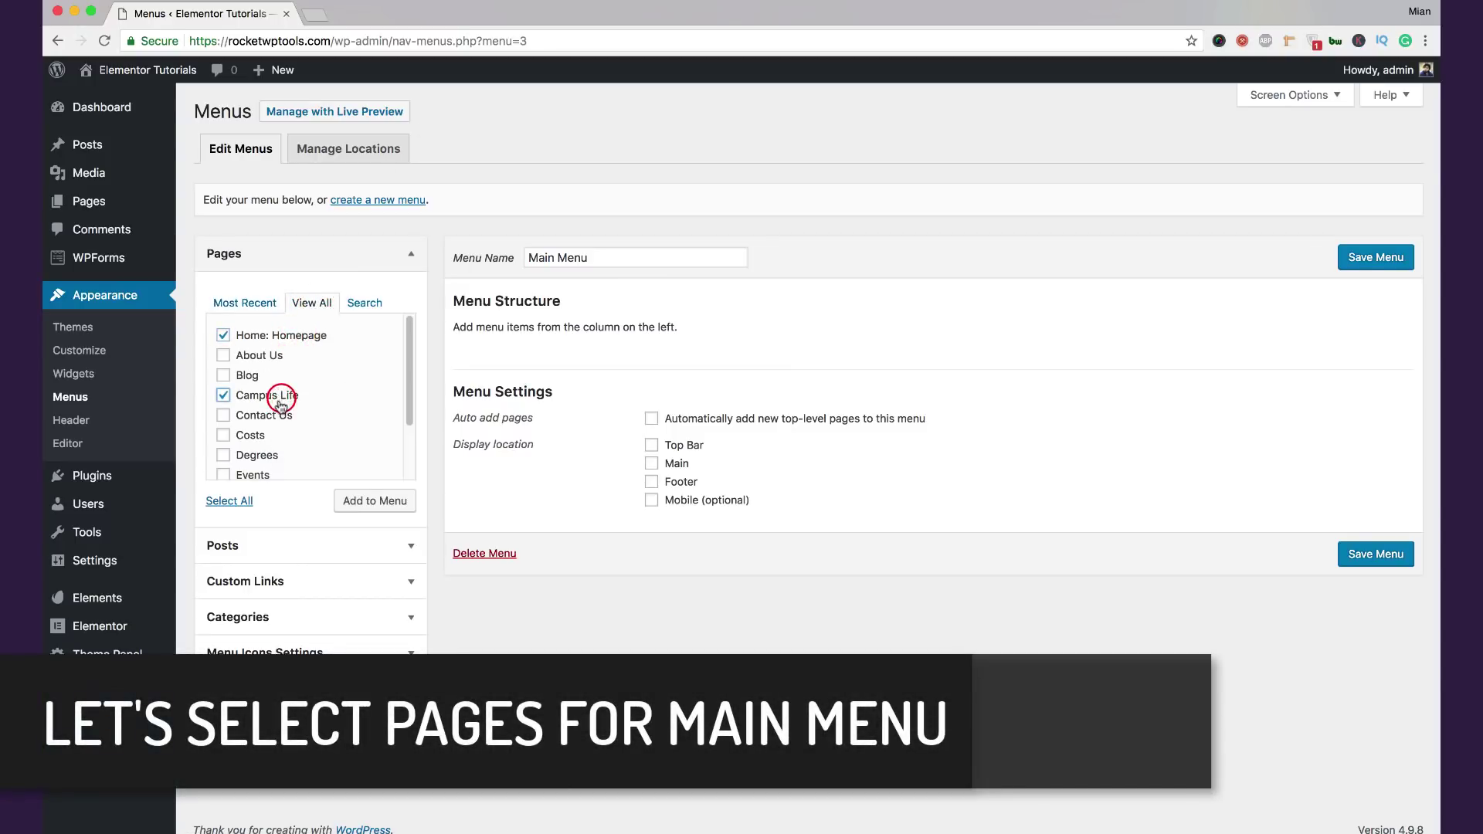
pyautogui.click(259, 441)
pyautogui.click(258, 452)
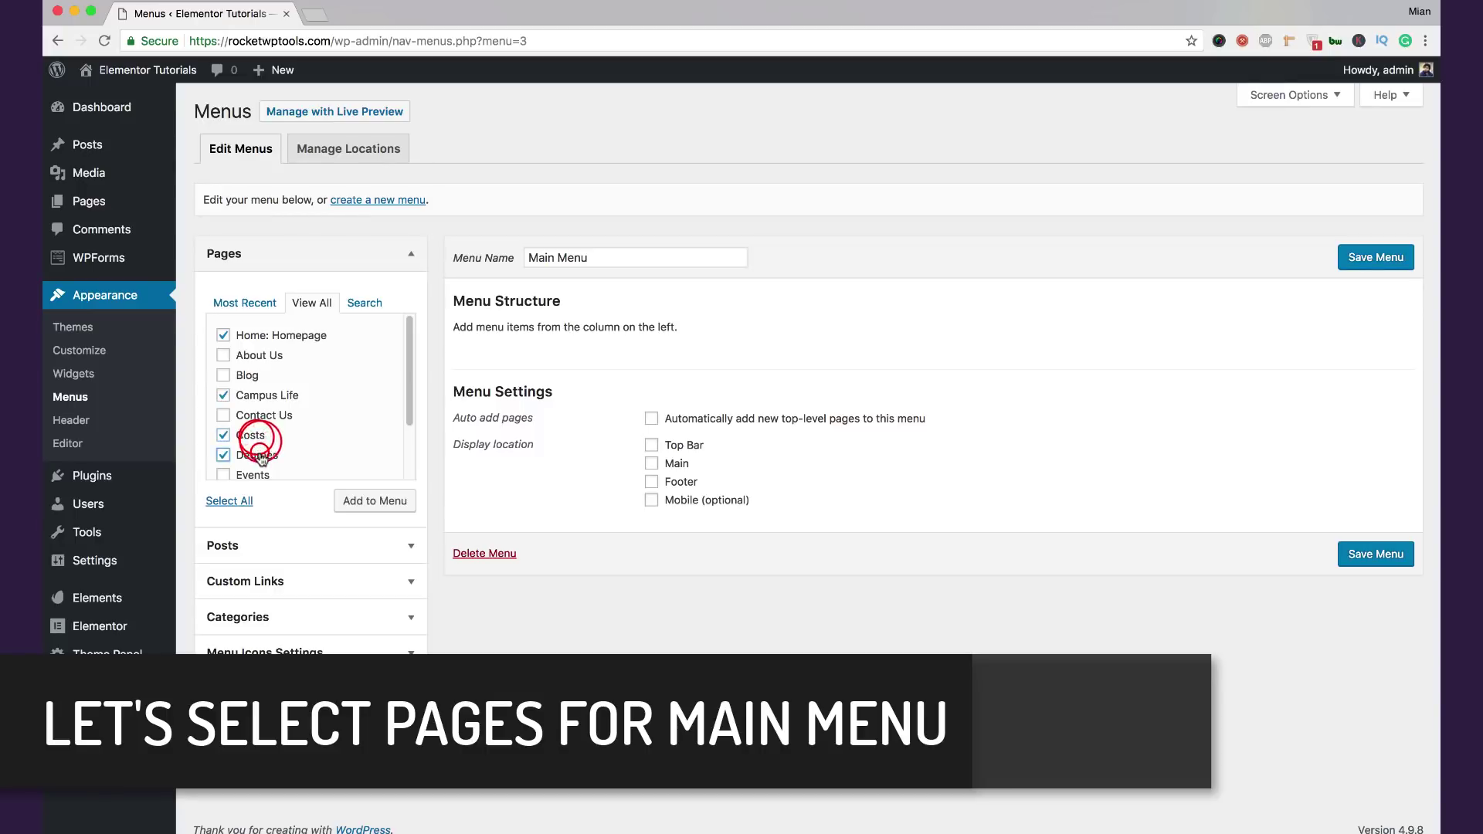
pyautogui.click(255, 475)
pyautogui.scroll(-3, 266, 469)
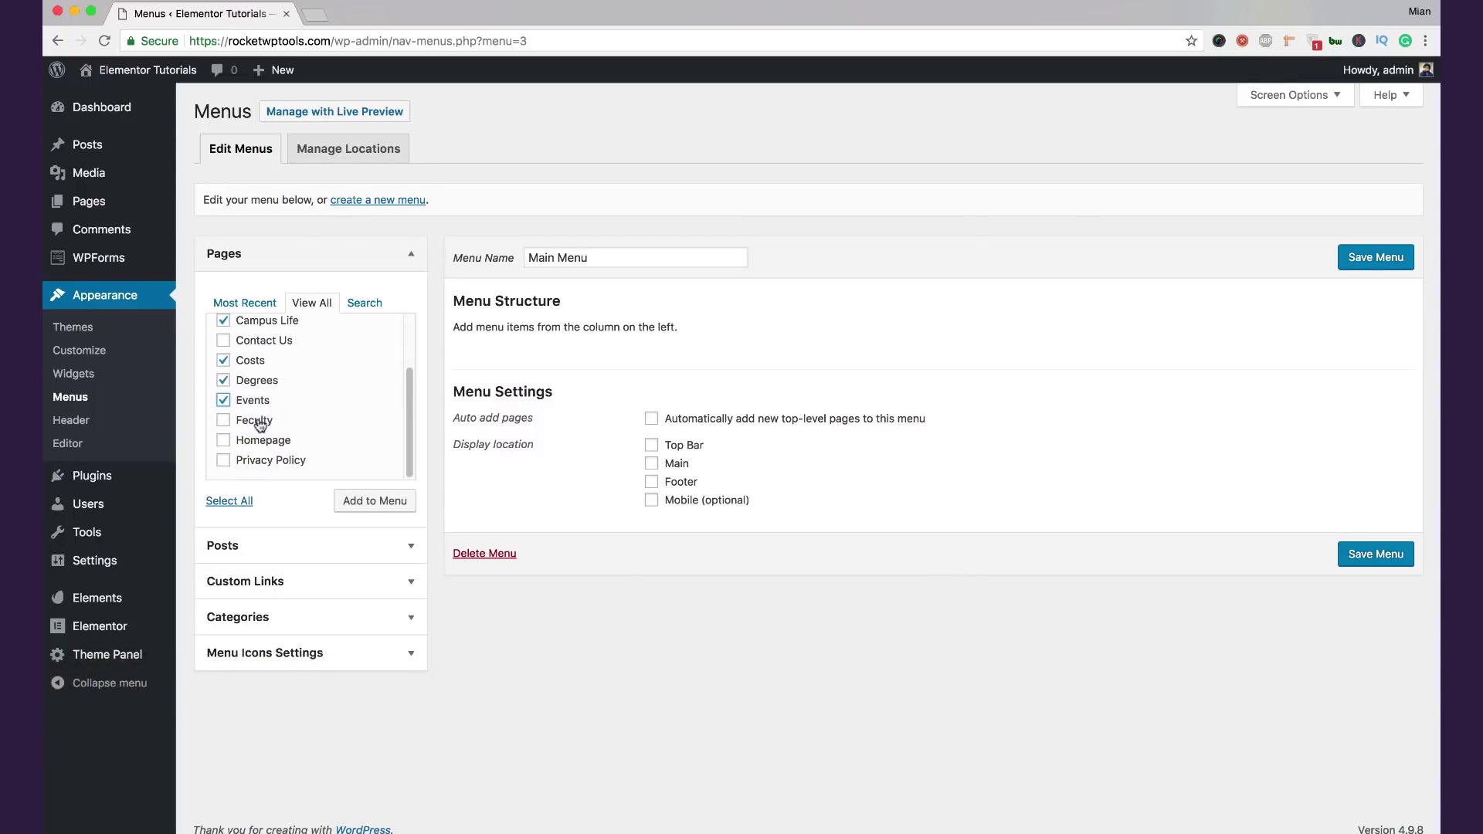
pyautogui.click(368, 502)
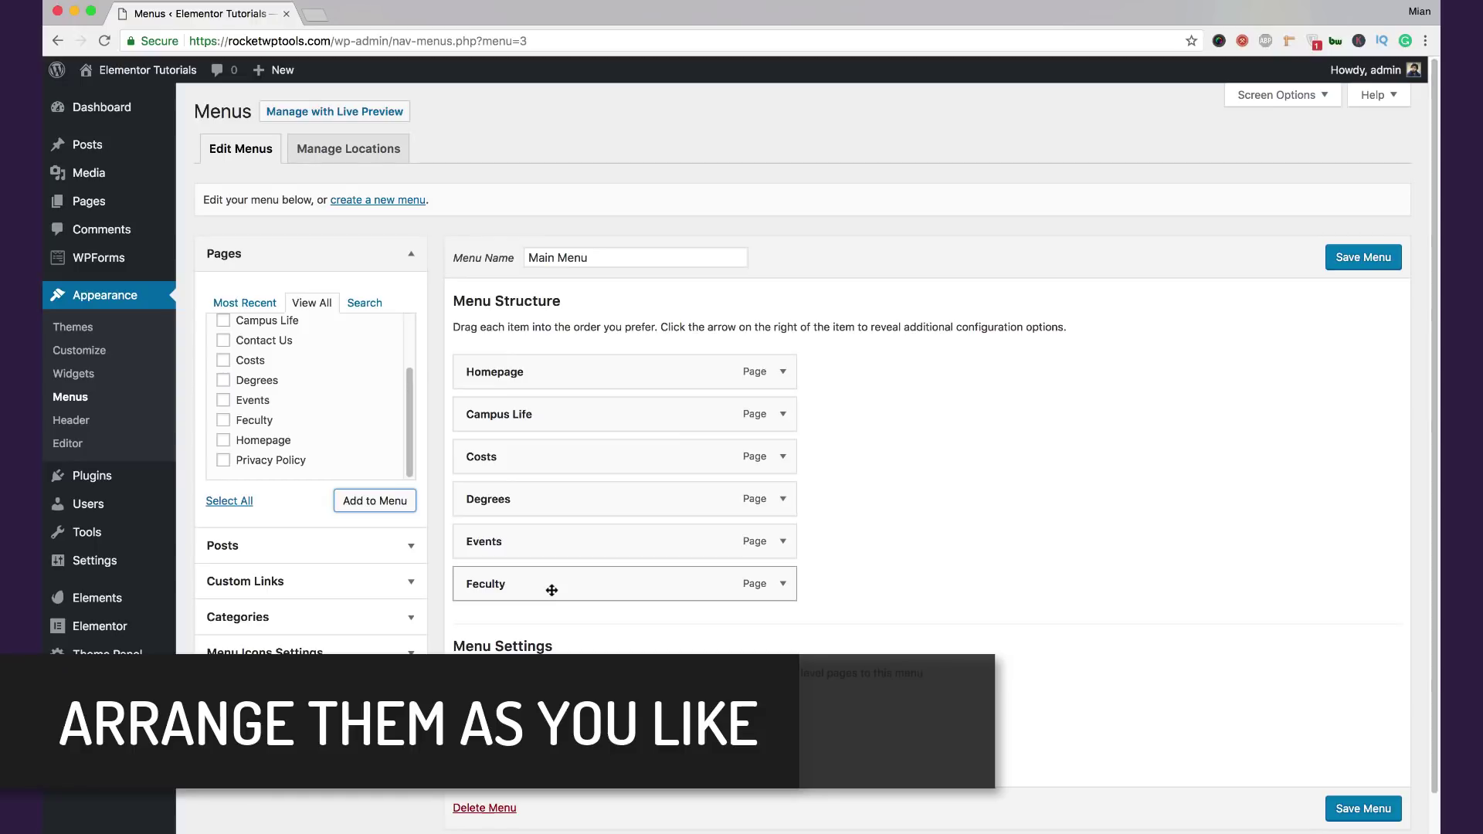
pyautogui.moveTo(552, 585); pyautogui.dragTo(596, 411)
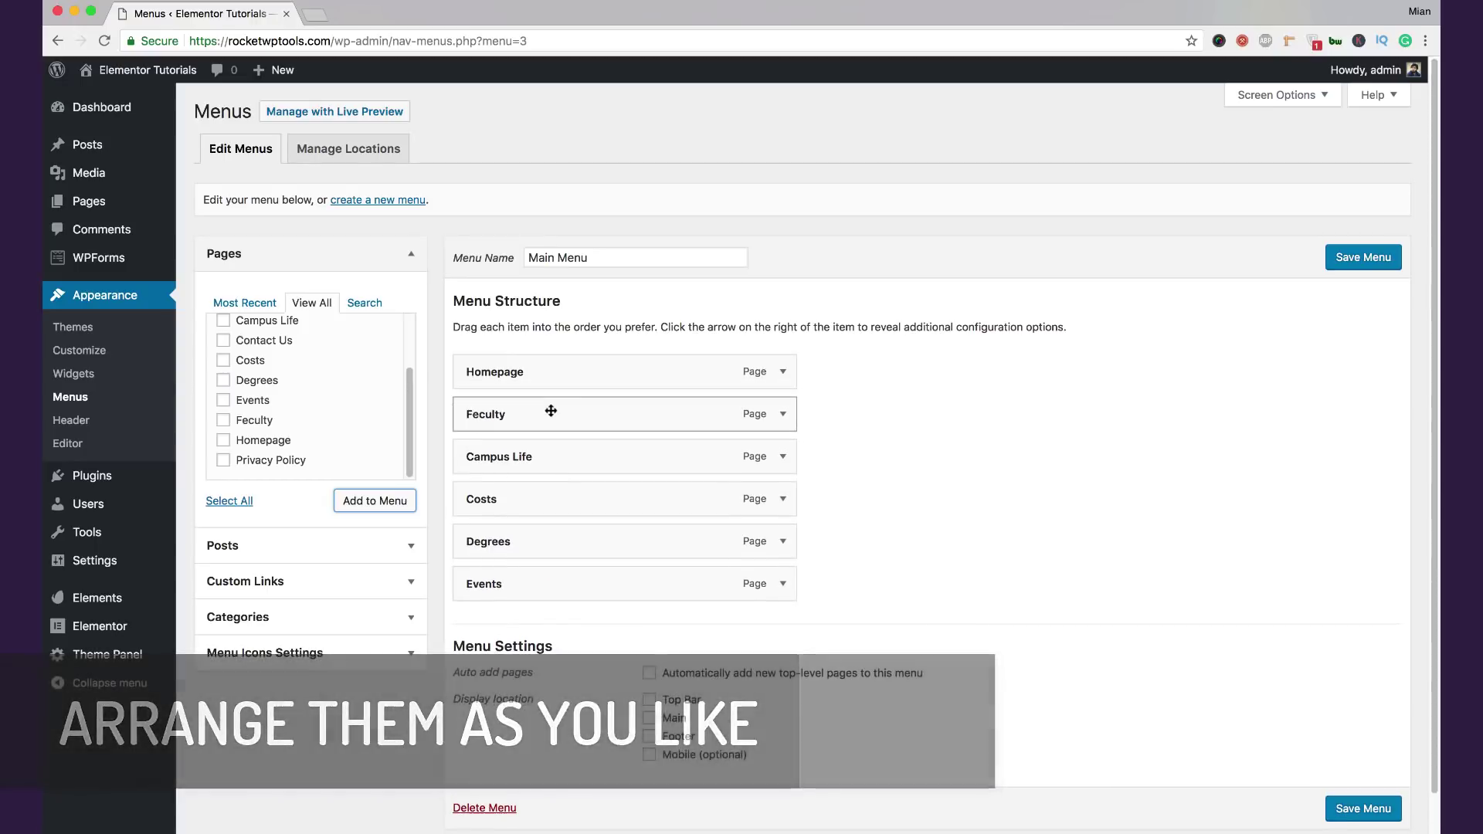
# Step: Reorder Main Menu to Homepage, Feculty, Events, Costs, Degrees, Campus Life, and save it with the Main display location
pyautogui.moveTo(561, 572); pyautogui.dragTo(554, 456)
pyautogui.moveTo(570, 545); pyautogui.dragTo(566, 512)
pyautogui.moveTo(568, 581); pyautogui.dragTo(576, 544)
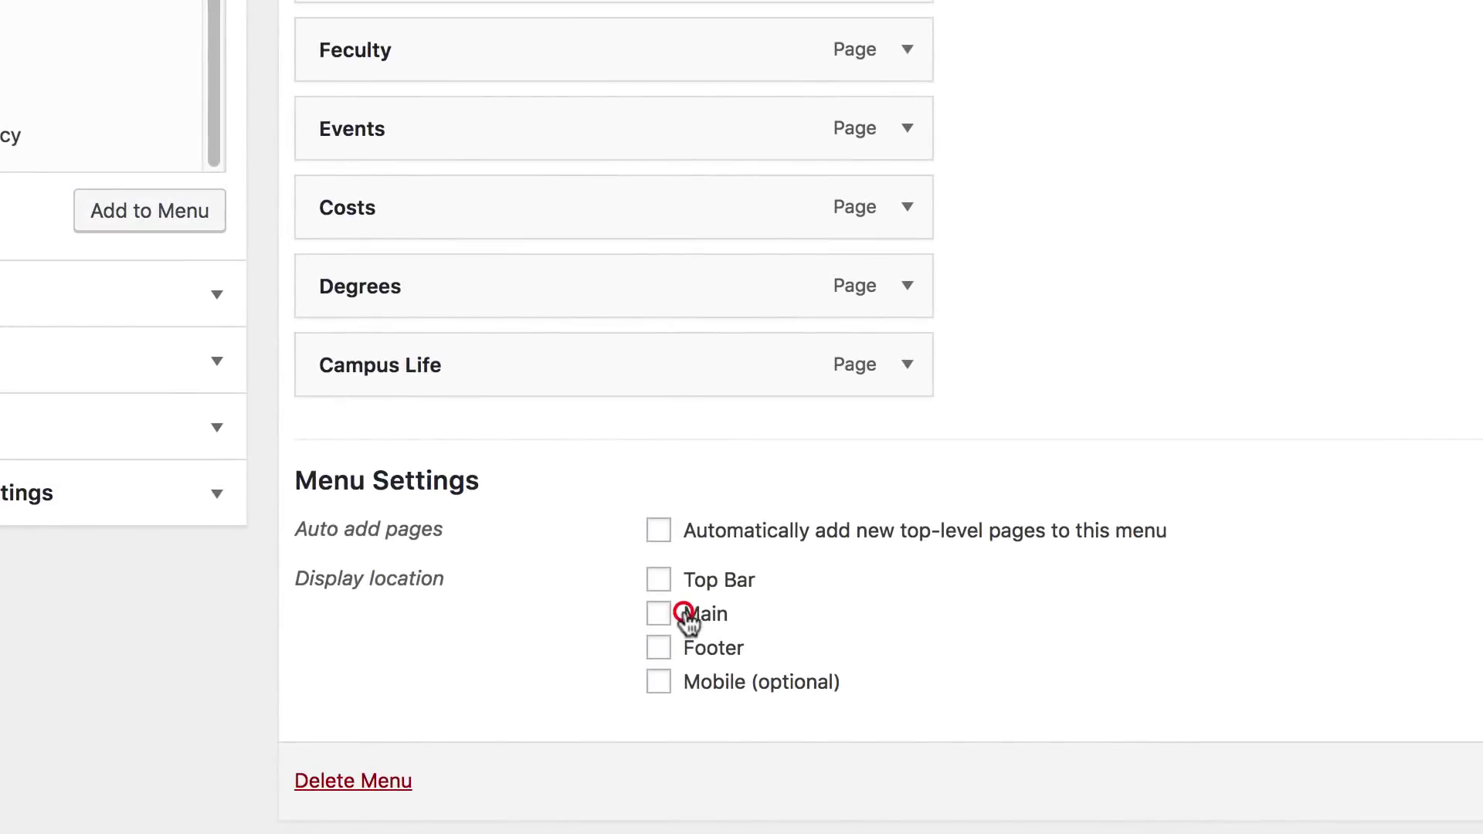
pyautogui.click(1343, 260)
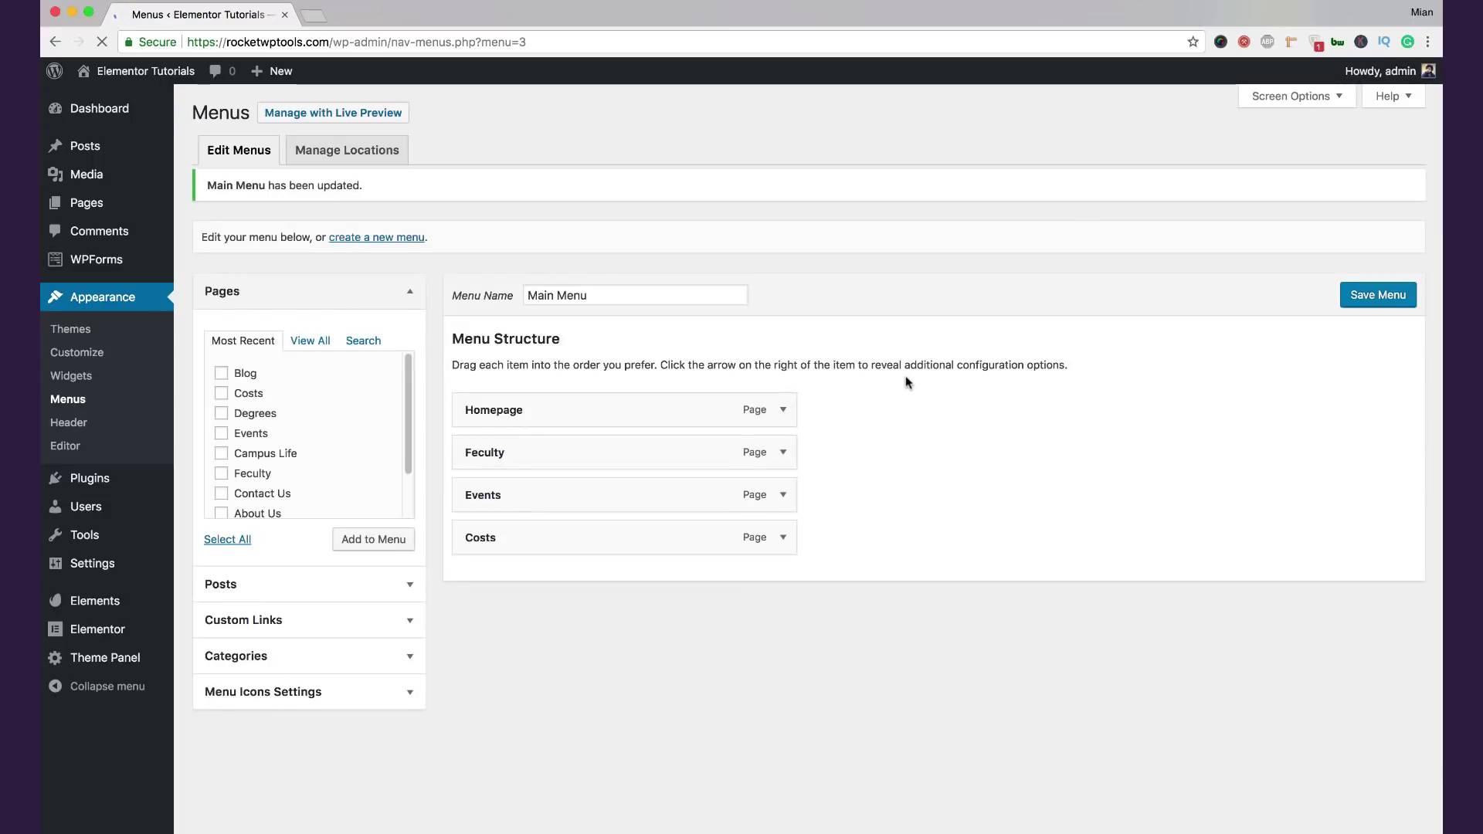
# Step: Change the navigation label of the Homepage item to Home and save Main Menu
pyautogui.click(785, 420)
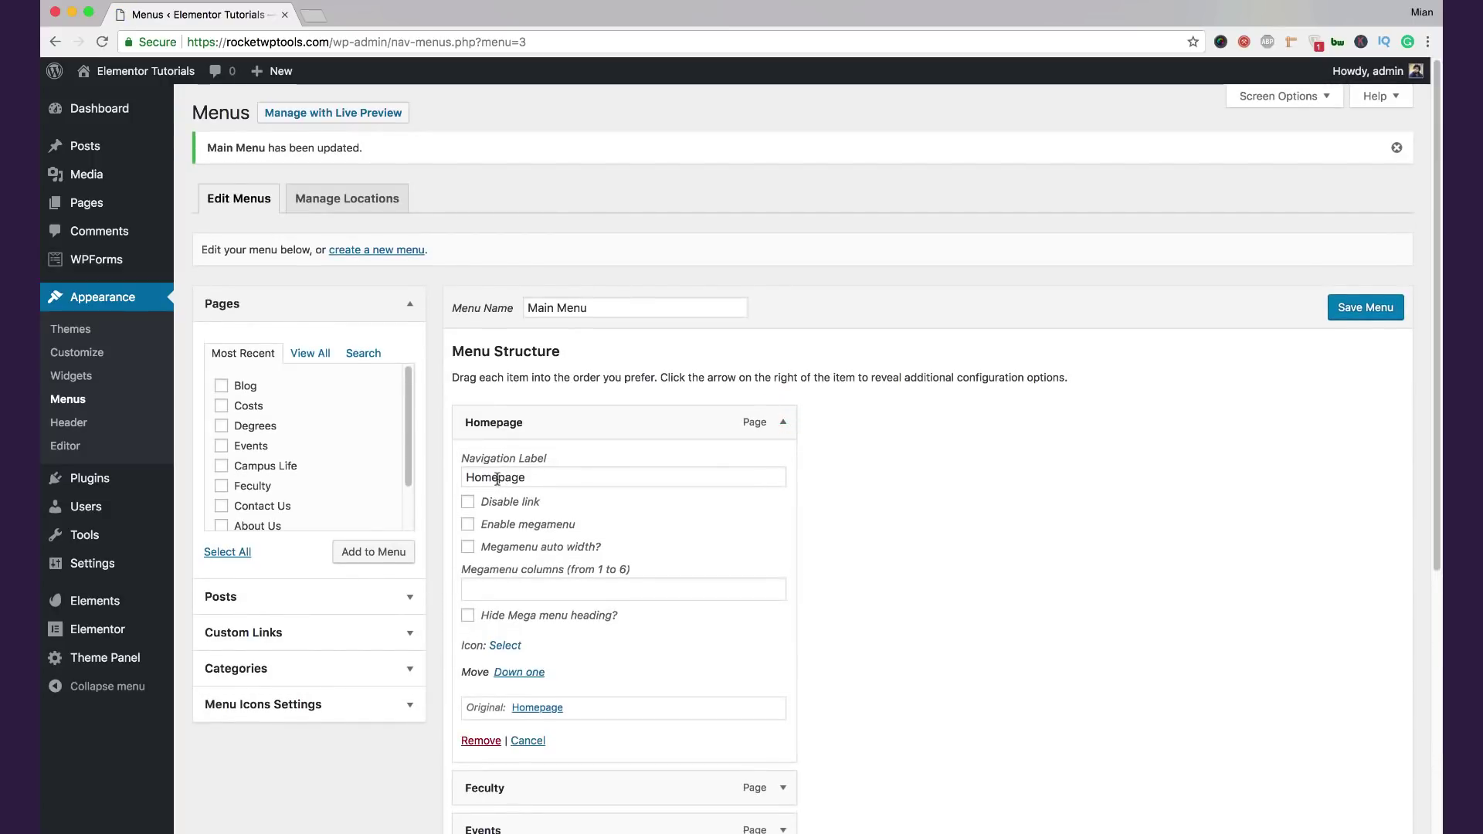
pyautogui.moveTo(498, 479); pyautogui.dragTo(599, 471)
pyautogui.press('BackSpace')
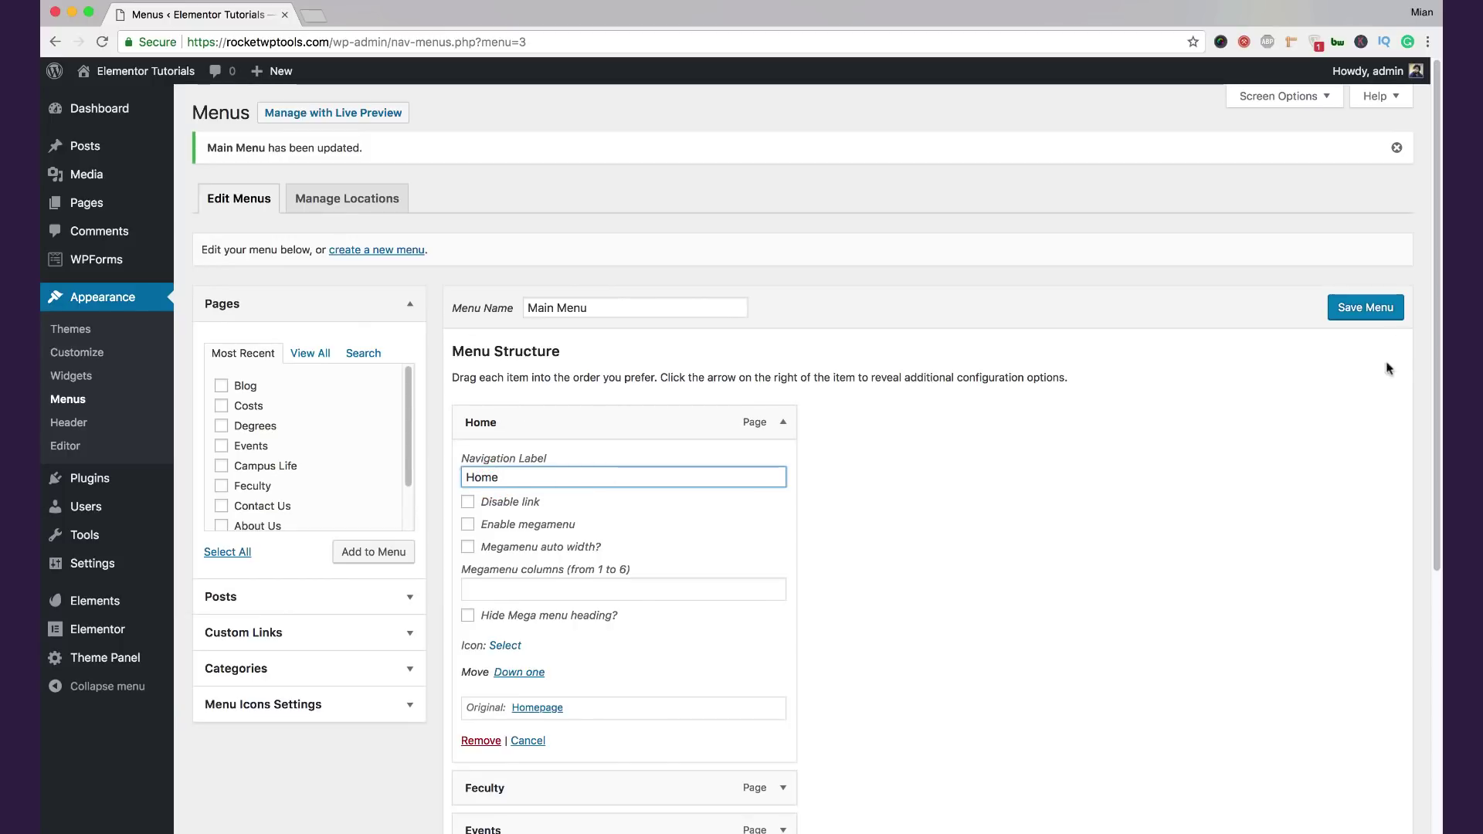
pyautogui.click(1372, 314)
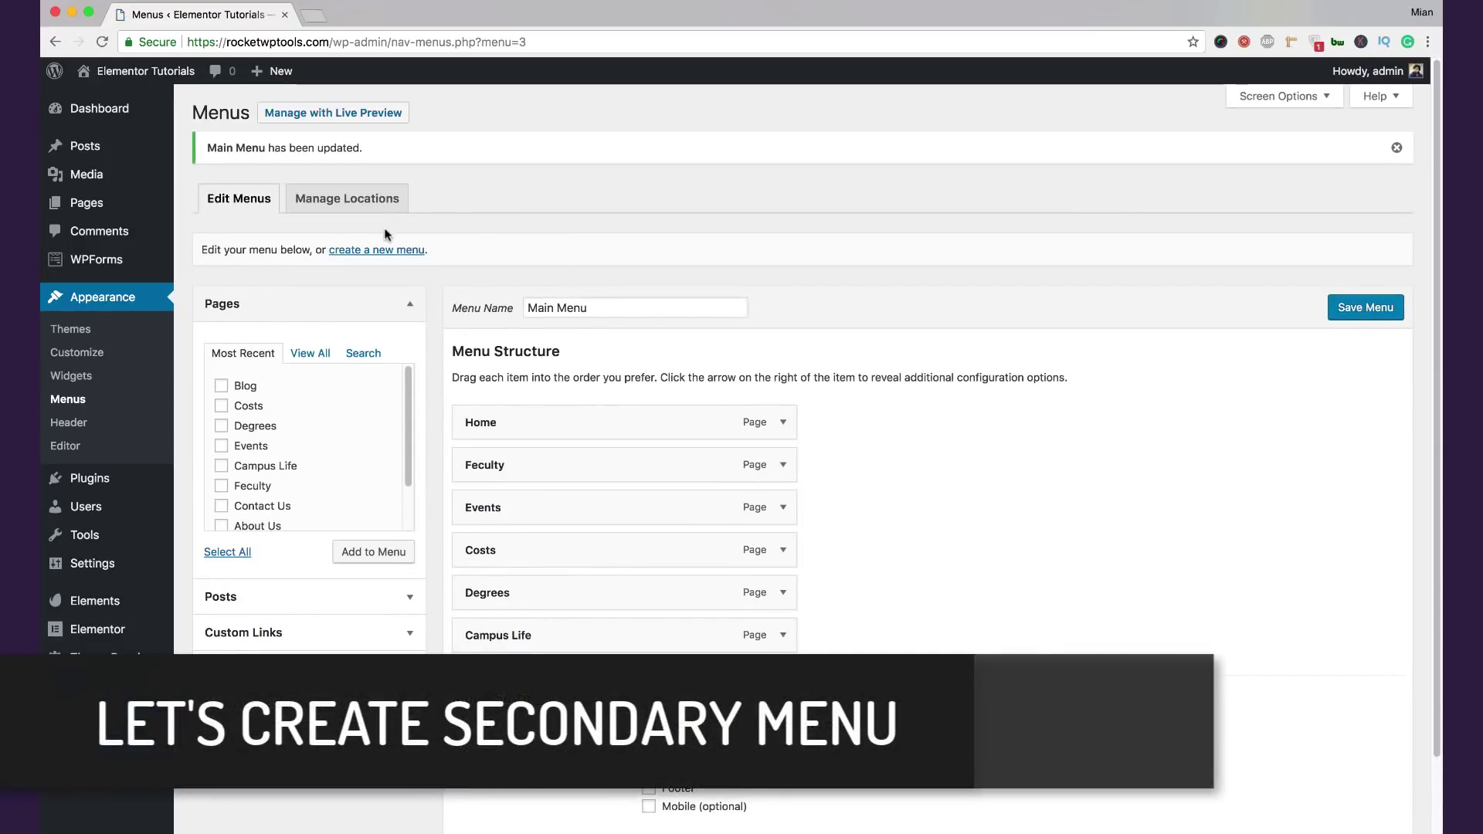
# Step: Create a second navigation menu named Small Menu
pyautogui.click(389, 250)
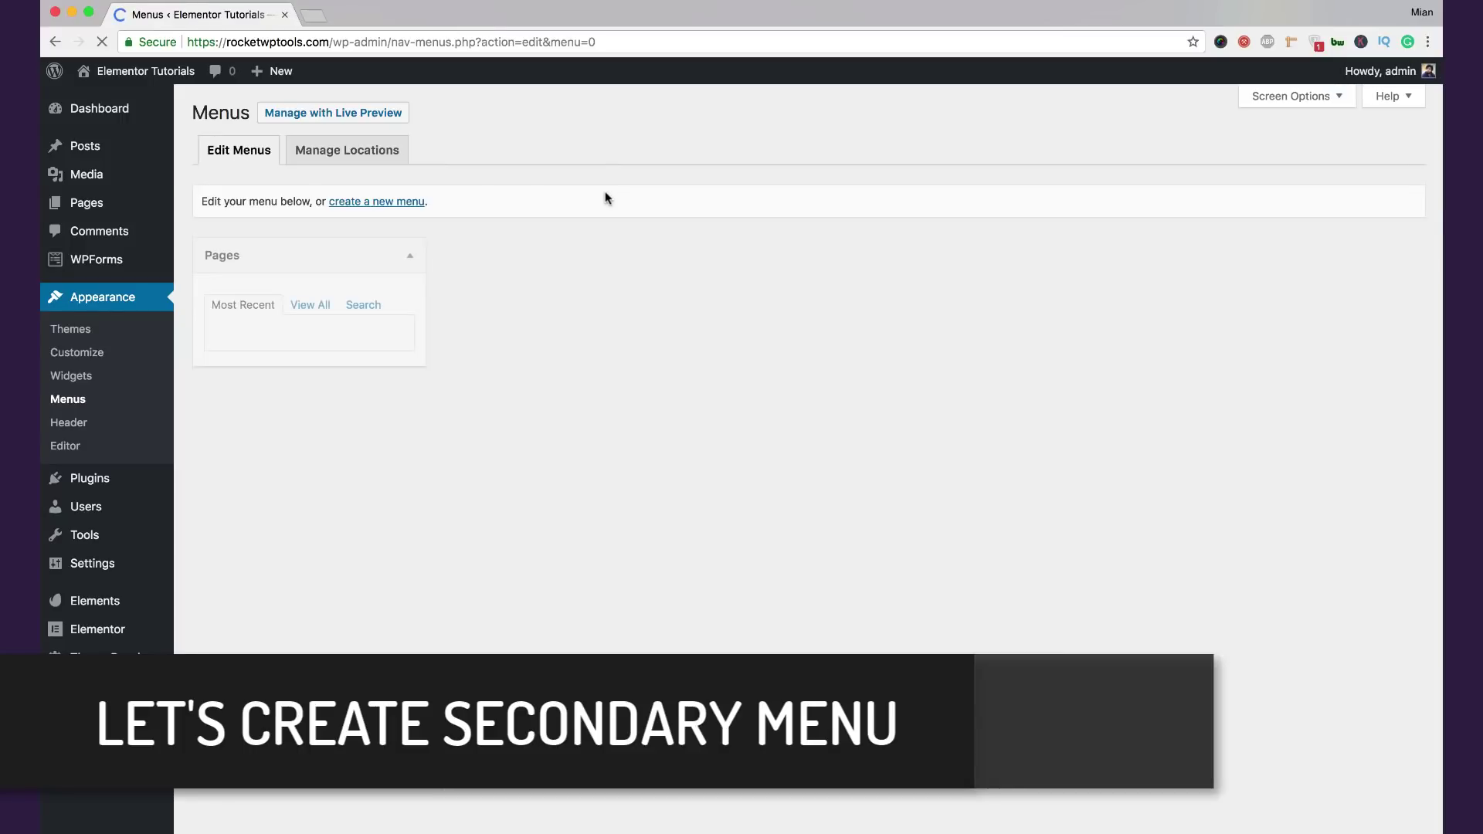
pyautogui.click(620, 259)
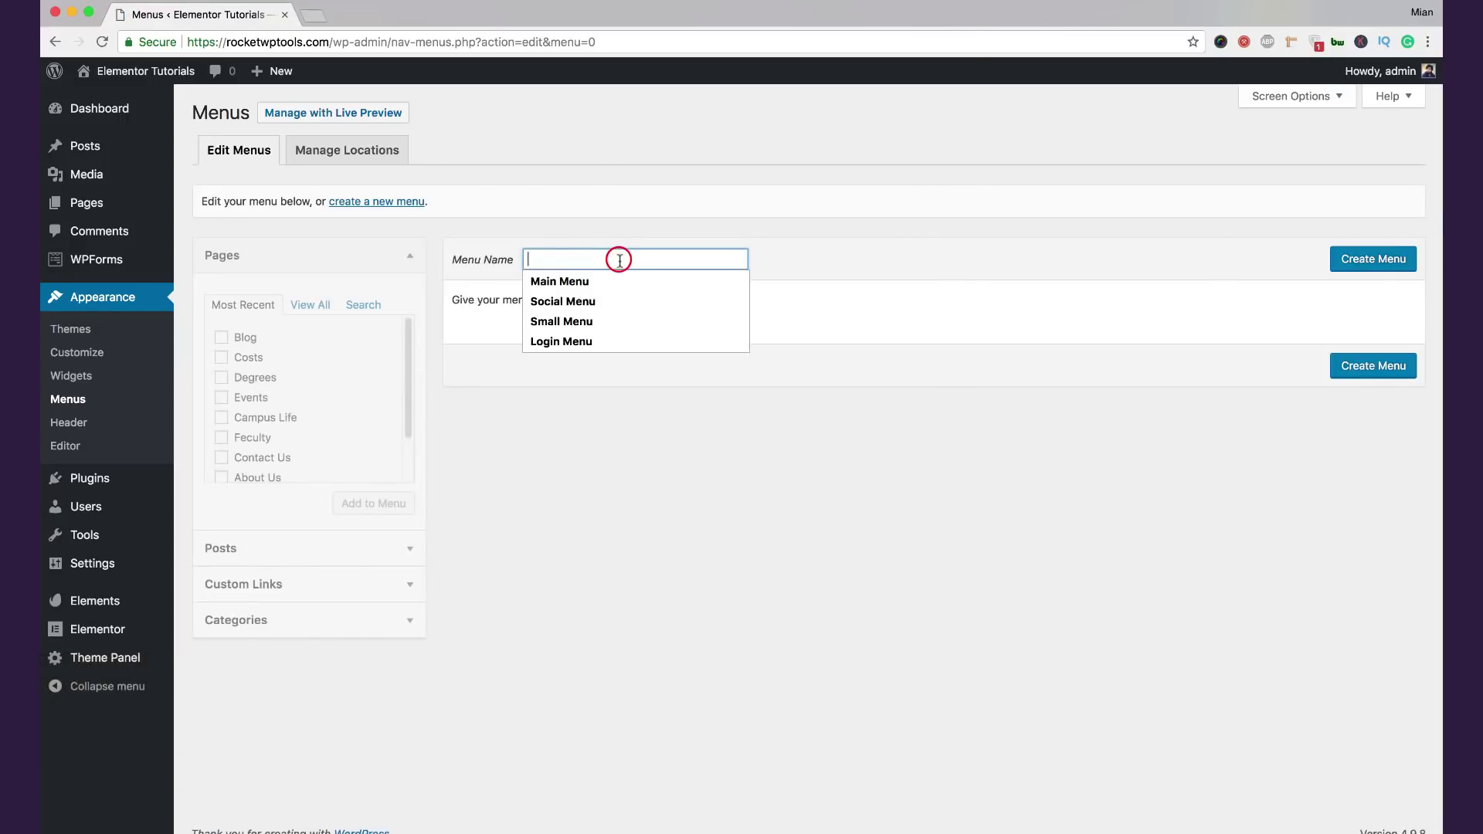
pyautogui.click(624, 322)
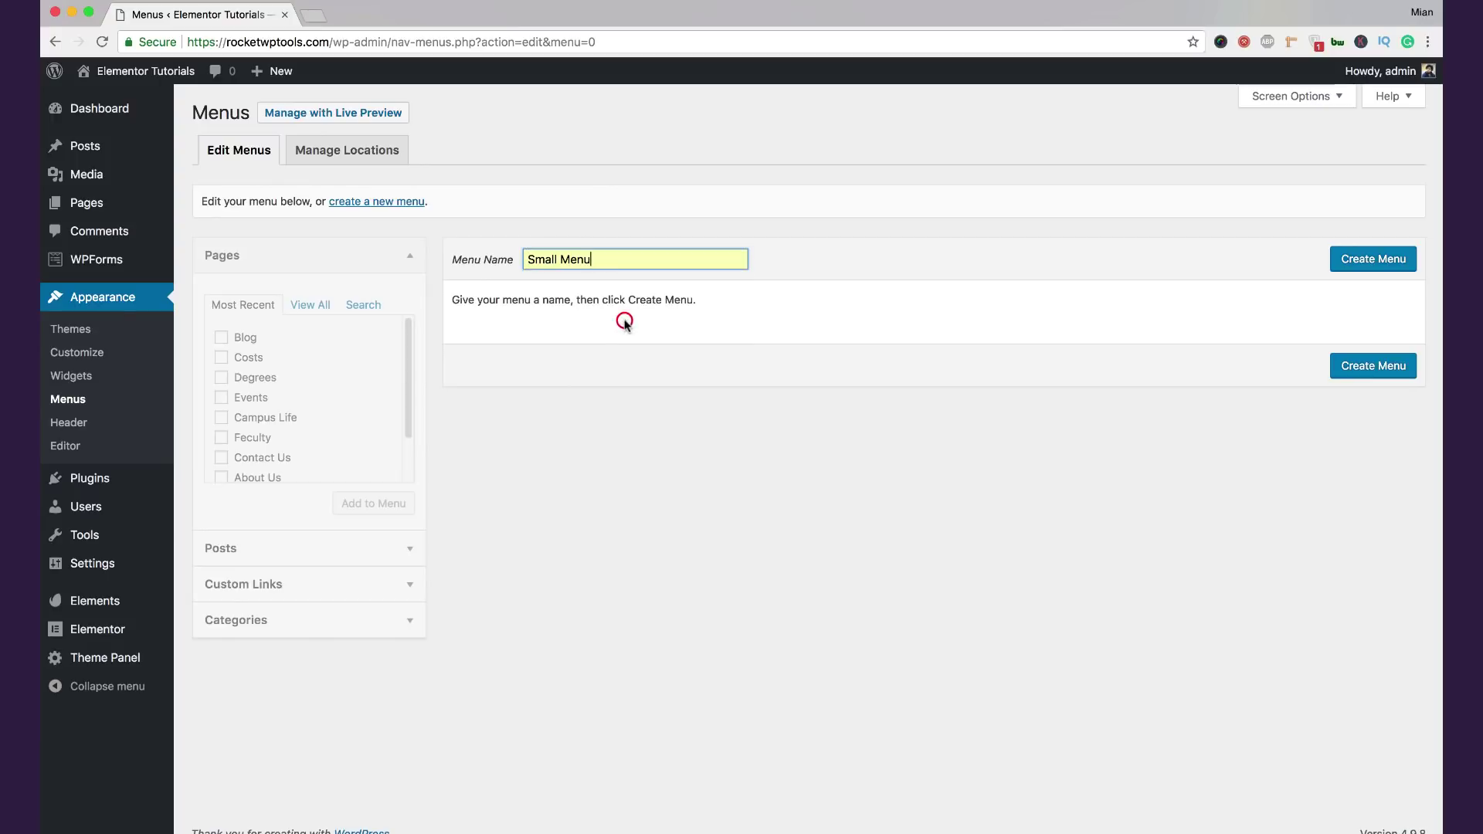
pyautogui.click(1351, 259)
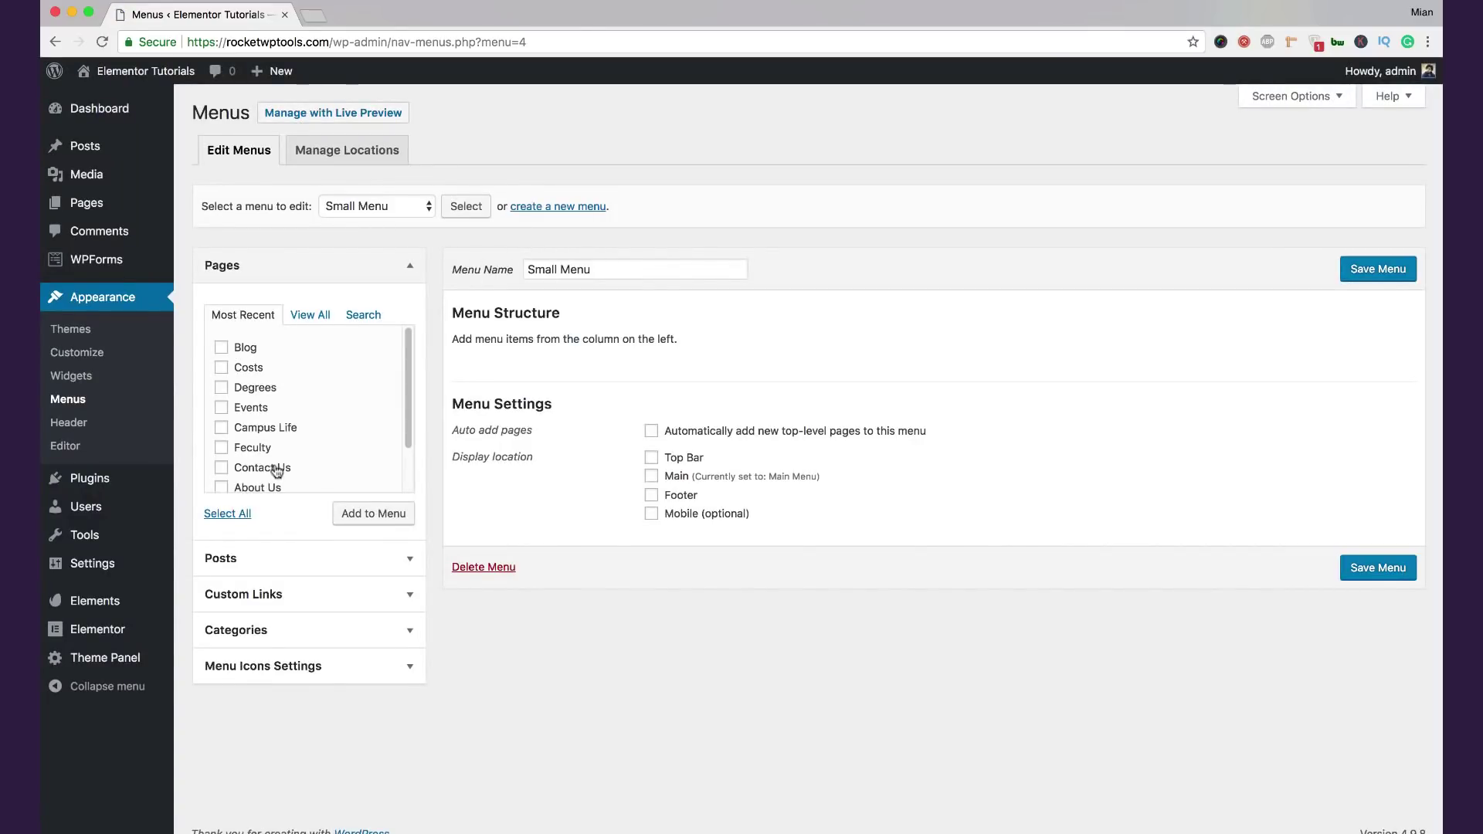
# Step: Add the About Us, Blog, Contact Us and Privacy Policy pages to Small Menu
pyautogui.click(302, 316)
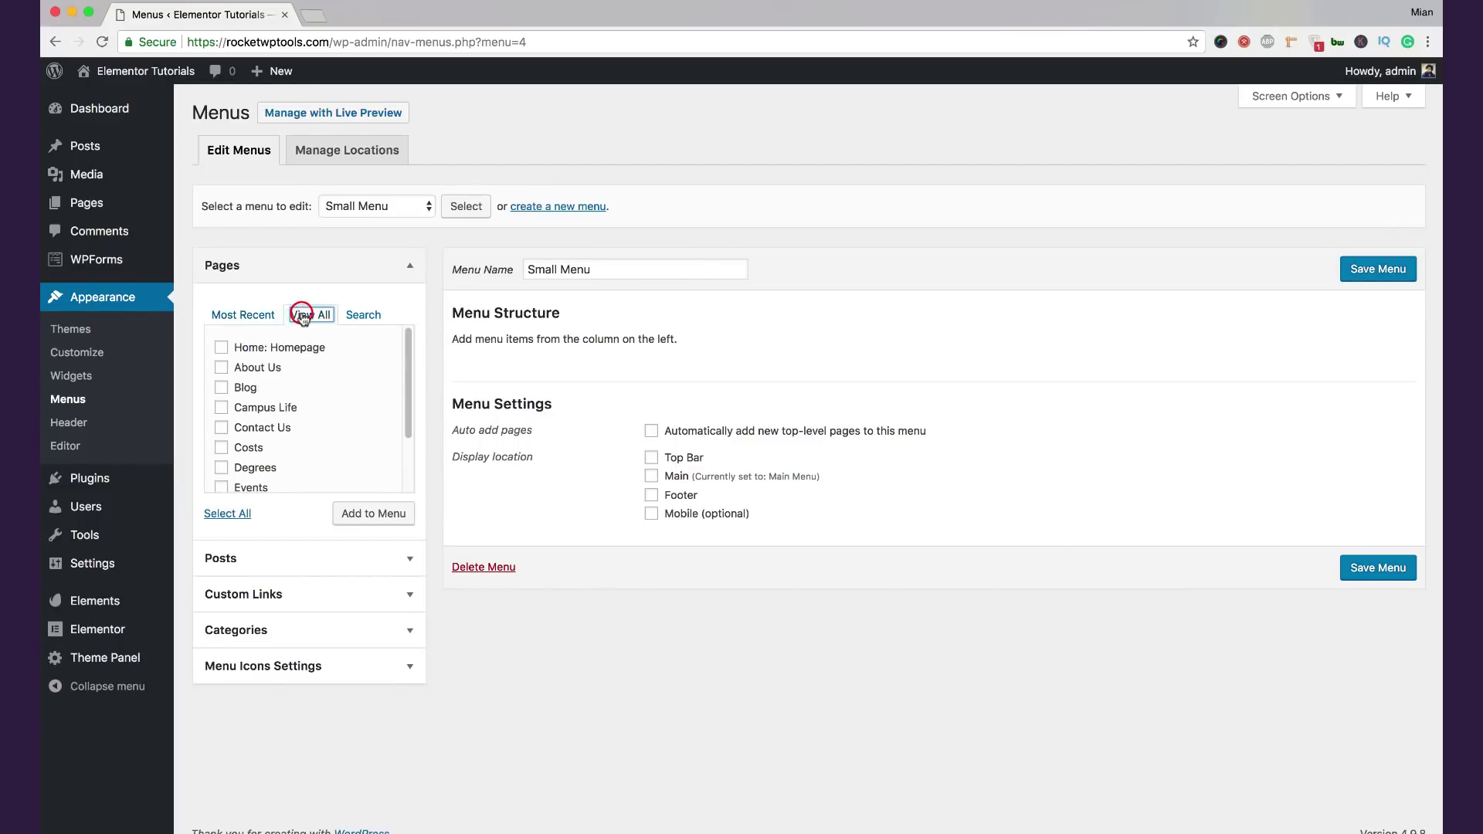
pyautogui.click(256, 370)
pyautogui.click(245, 388)
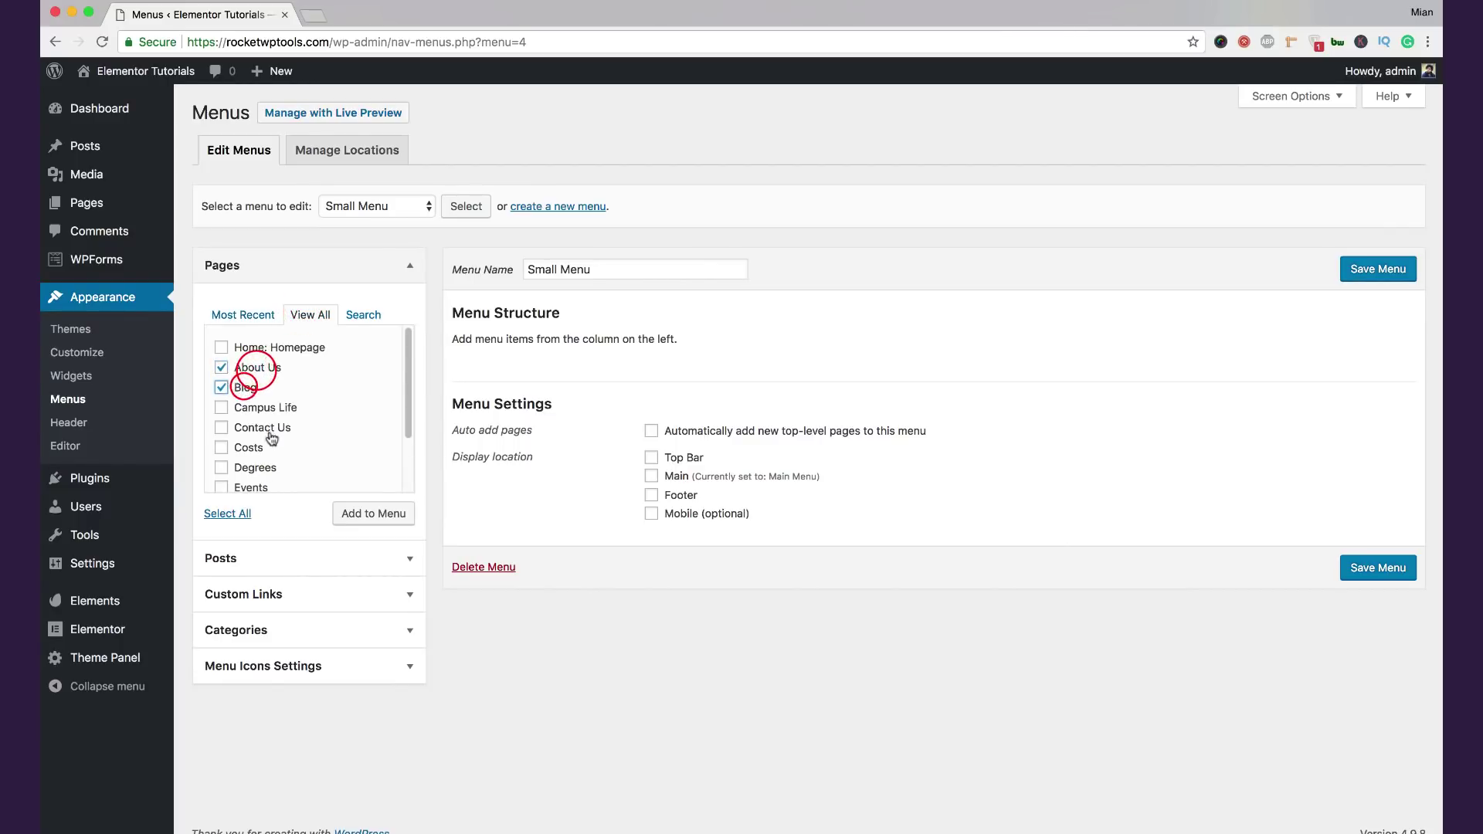
pyautogui.click(265, 427)
pyautogui.scroll(-2, 270, 440)
pyautogui.scroll(-1, 282, 464)
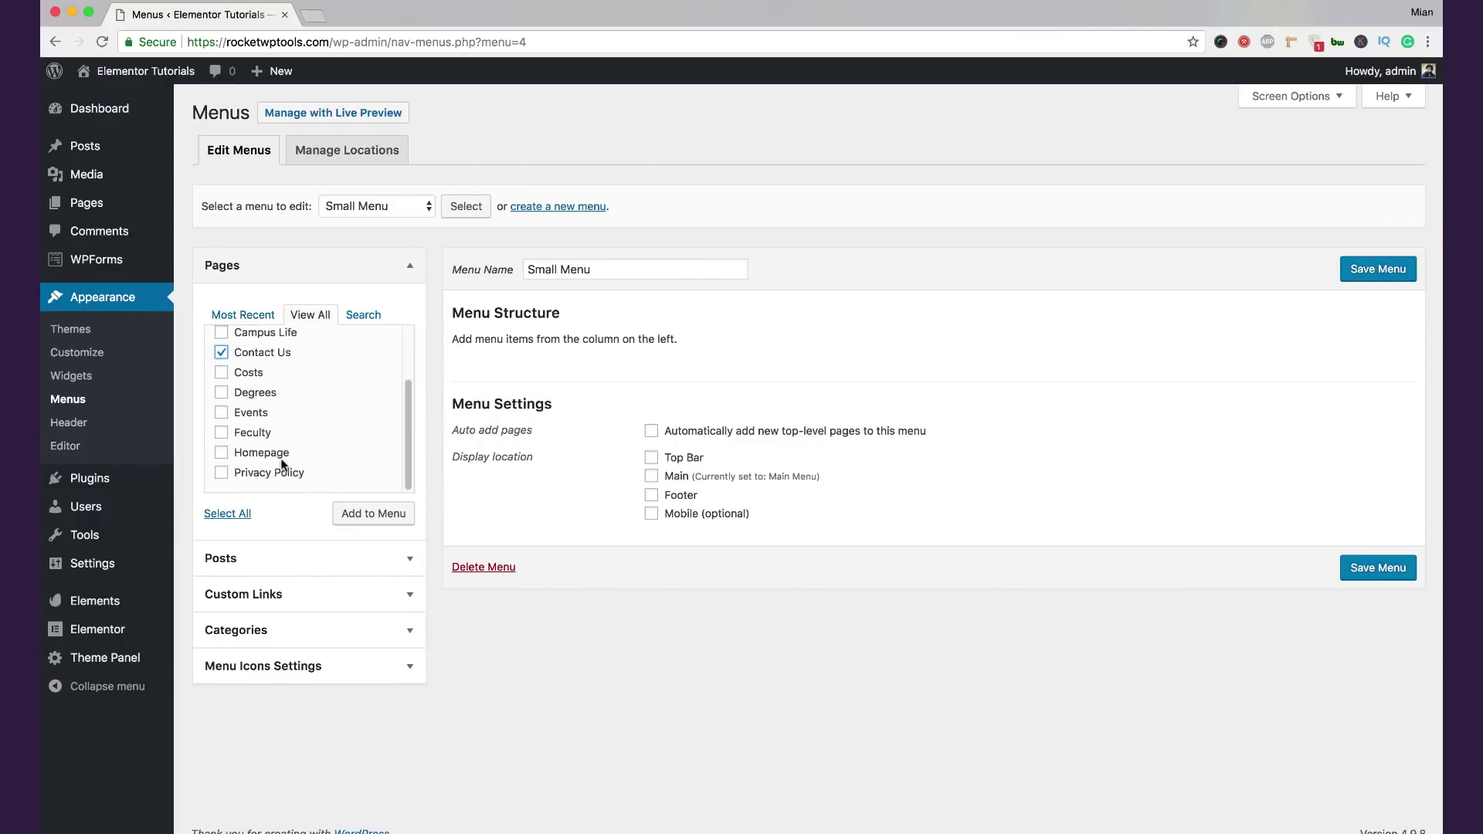
pyautogui.click(288, 473)
pyautogui.click(375, 514)
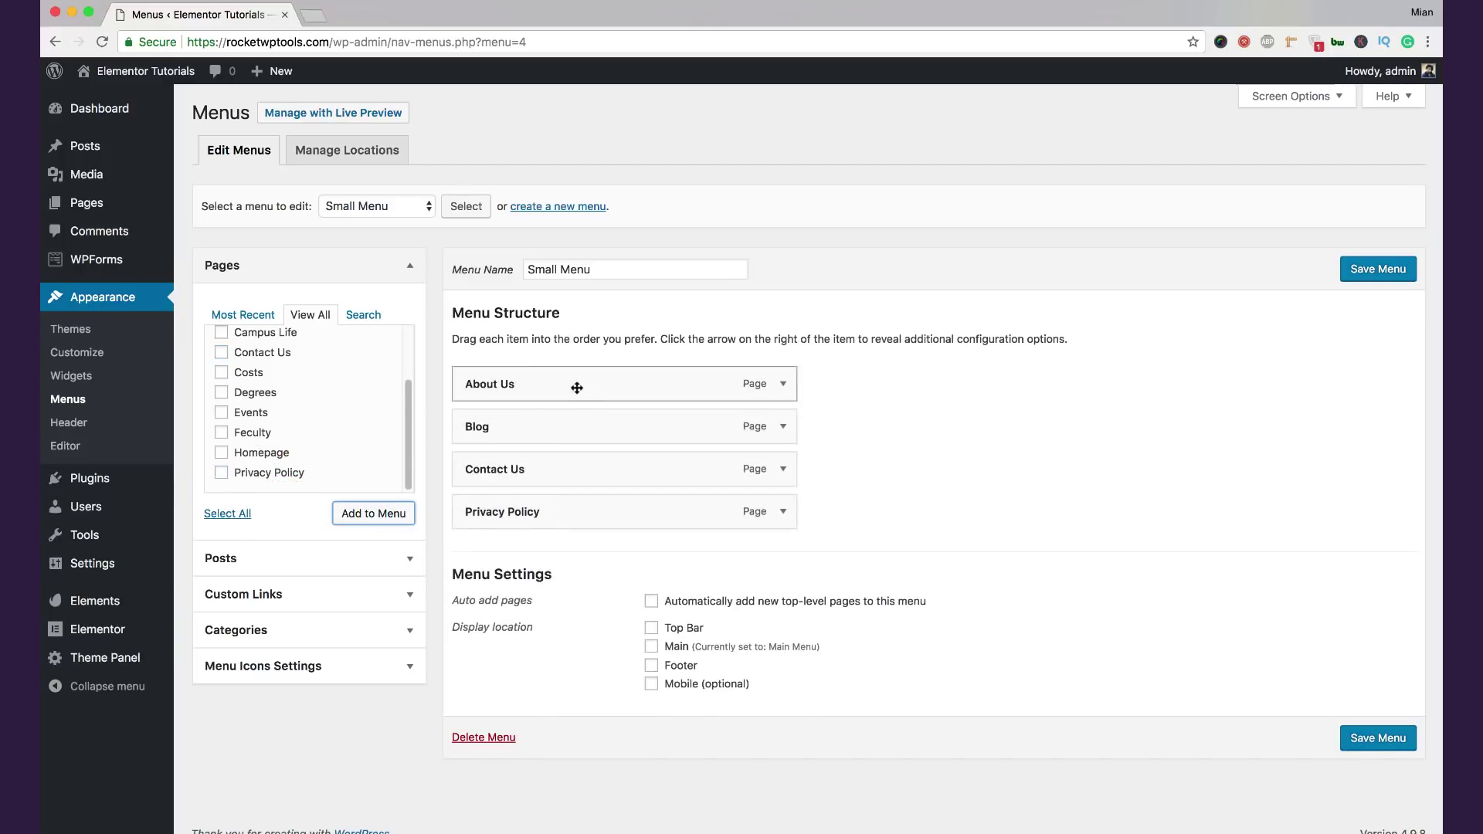
# Step: Move Blog above About Us in Small Menu and save it with the Top Bar and Footer display locations
pyautogui.moveTo(563, 422); pyautogui.dragTo(606, 382)
pyautogui.moveTo(578, 510)
pyautogui.mouseDown()
pyautogui.moveTo(576, 417)
pyautogui.moveTo(579, 509)
pyautogui.moveTo(587, 498)
pyautogui.mouseUp()
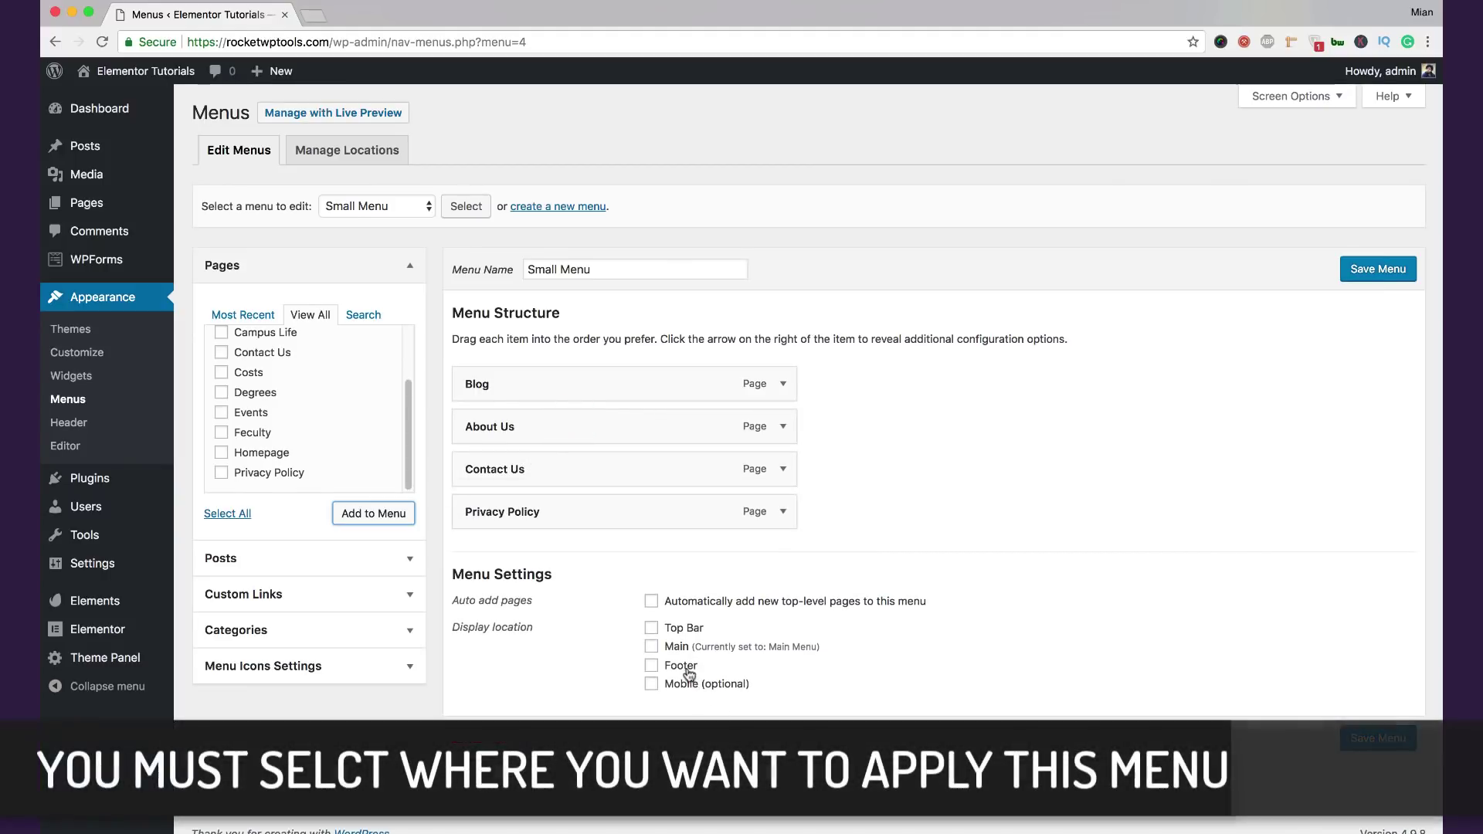
pyautogui.click(685, 629)
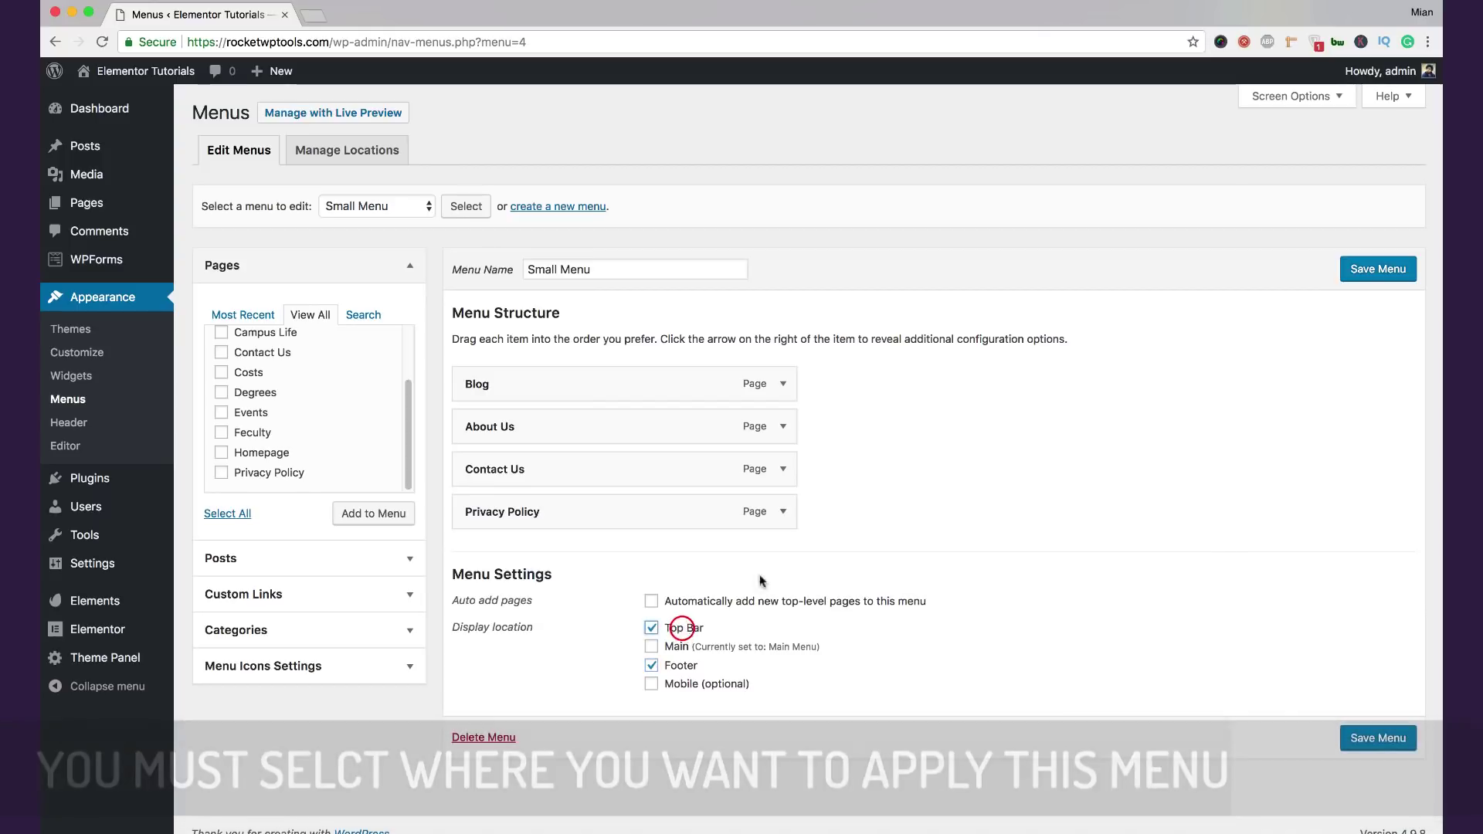
pyautogui.click(1357, 283)
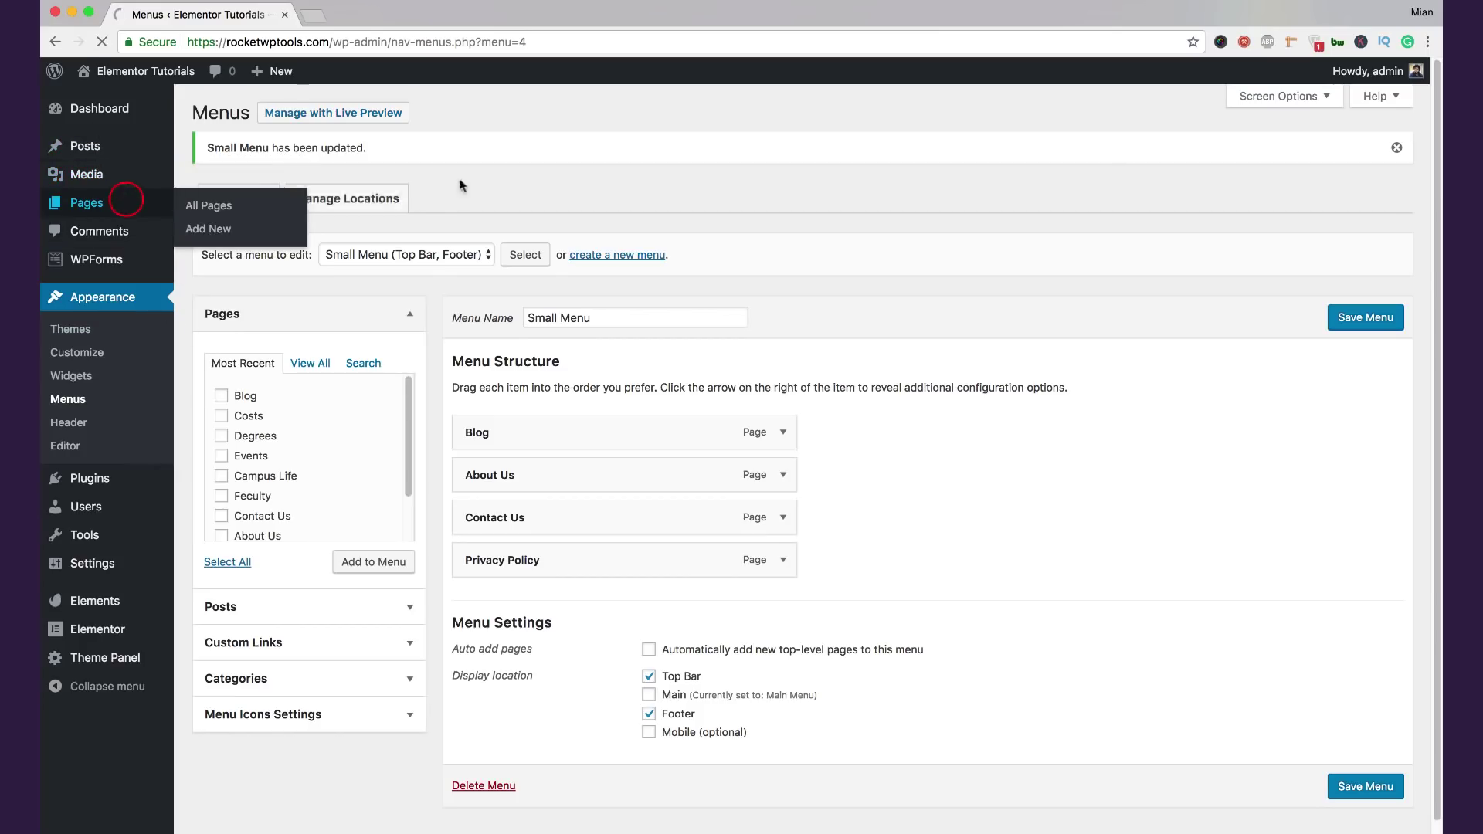
# Step: Open the Homepage for editing from the site's pages and set its page template to Default Template
pyautogui.click(124, 203)
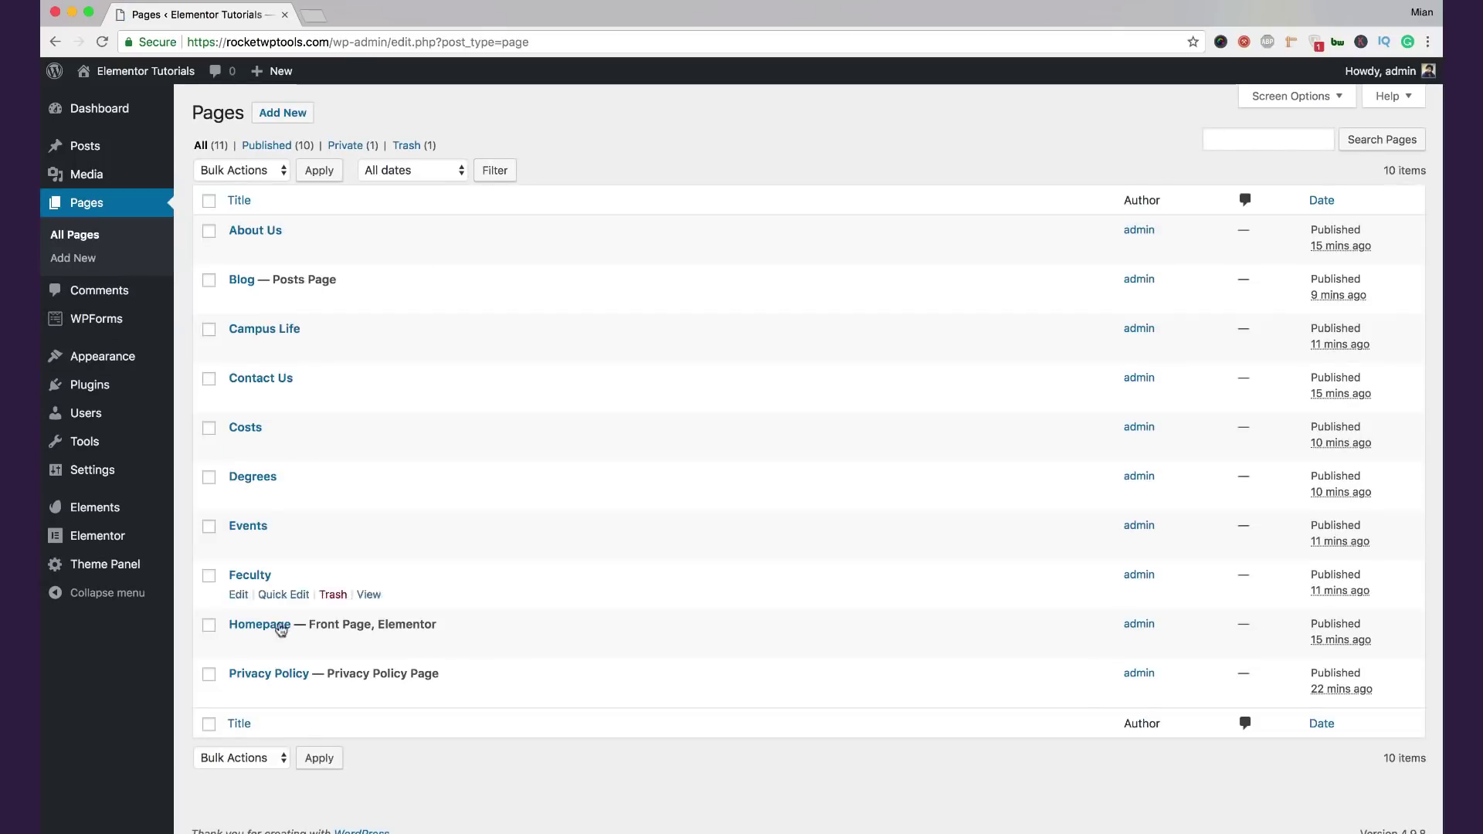
pyautogui.click(240, 645)
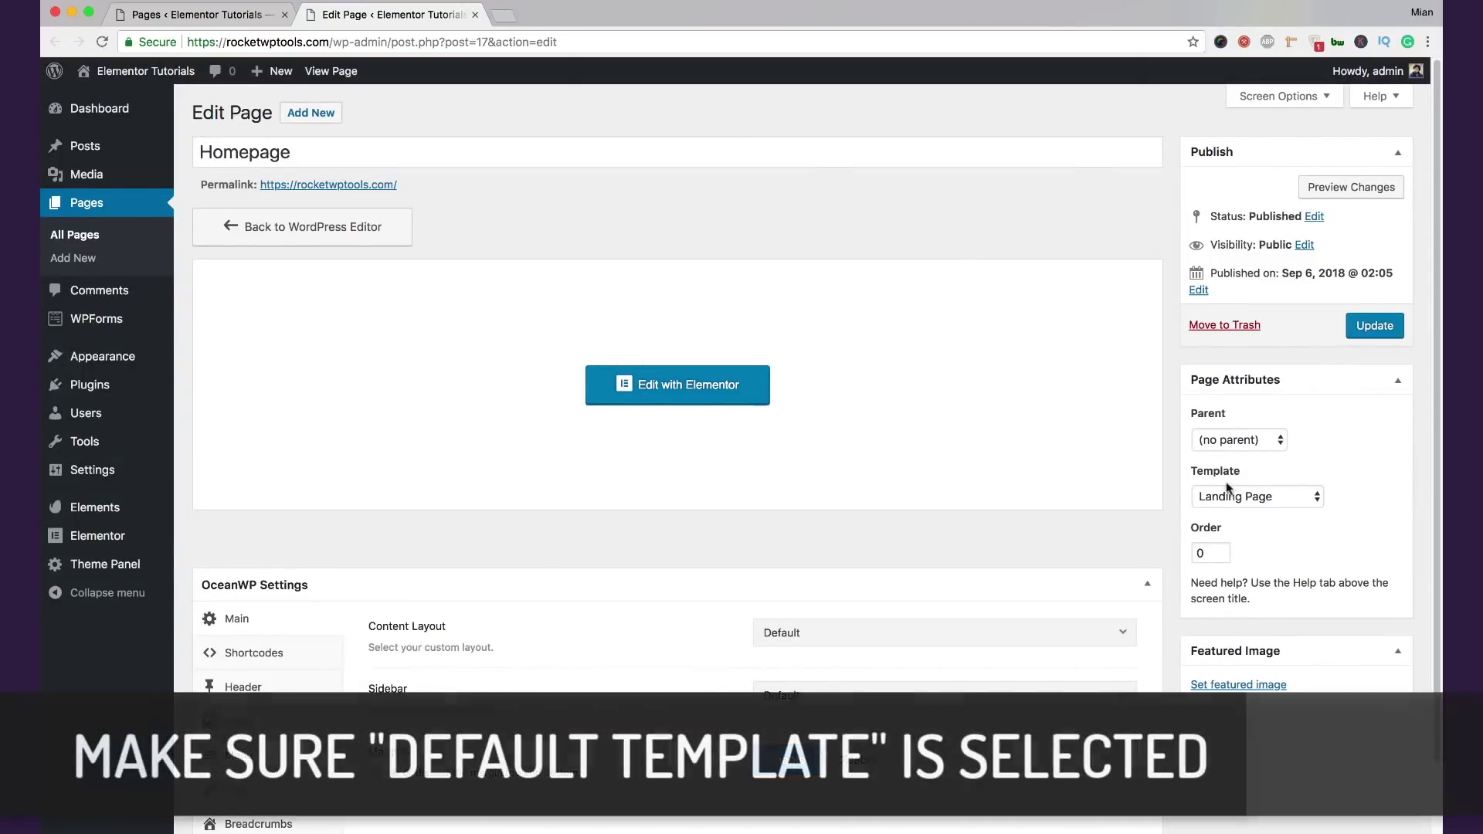
pyautogui.click(1247, 493)
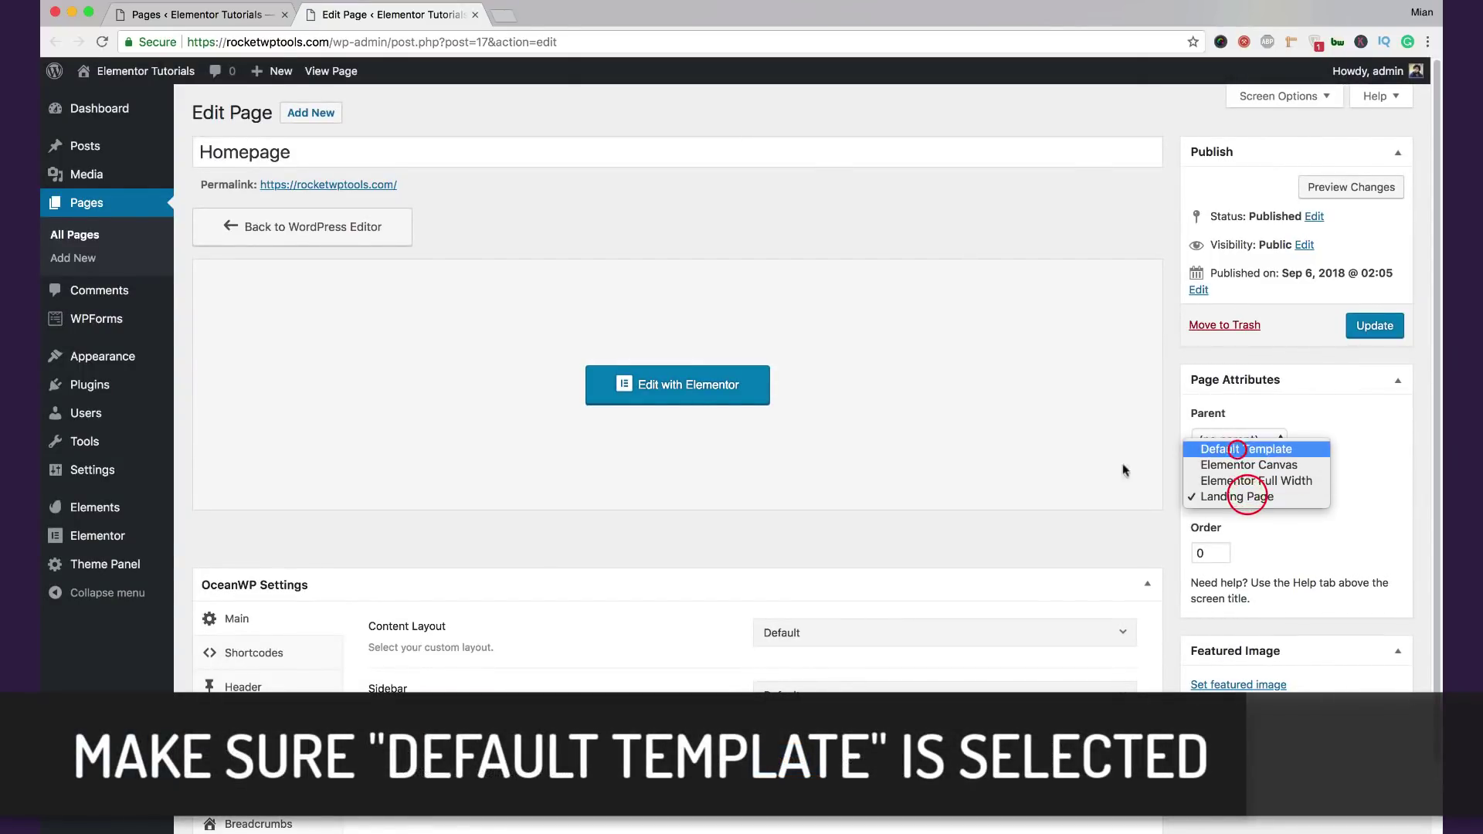
pyautogui.click(1239, 449)
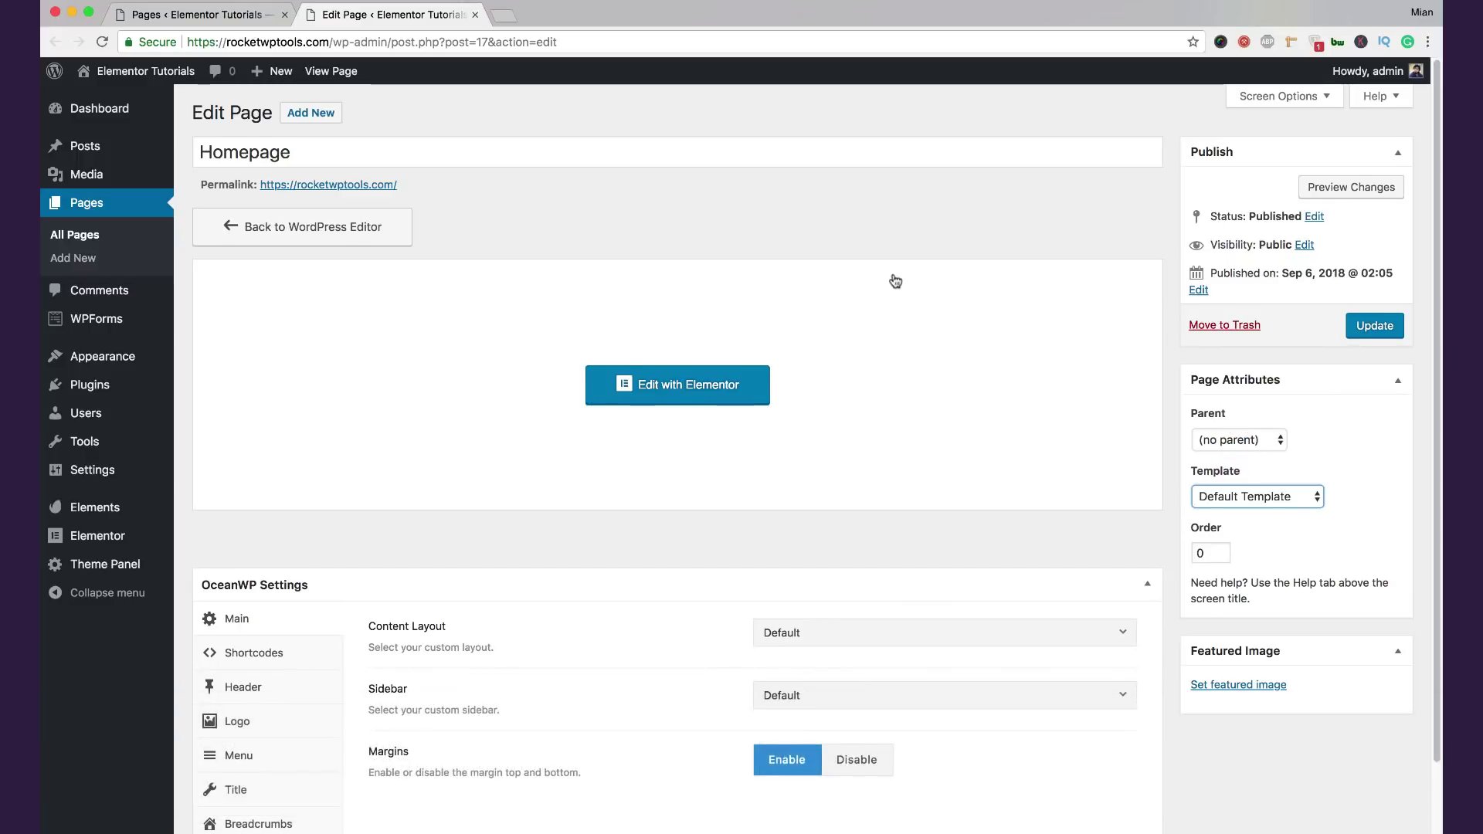
# Step: Set the Homepage's OceanWP content layout to 100% Full Width and disable its margins, keeping the sidebar at Default
pyautogui.scroll(-3, 897, 280)
pyautogui.click(769, 540)
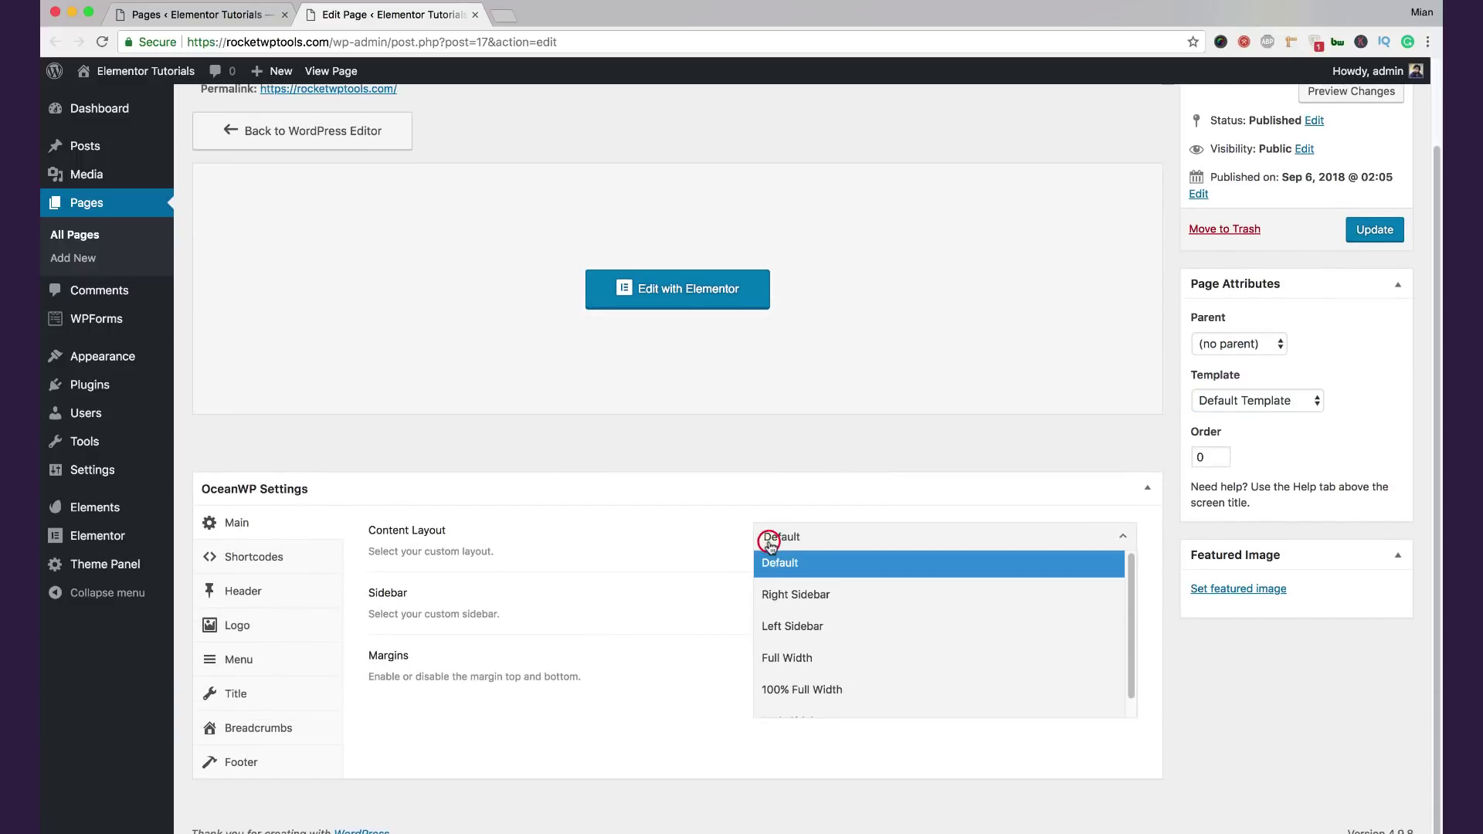
pyautogui.click(861, 690)
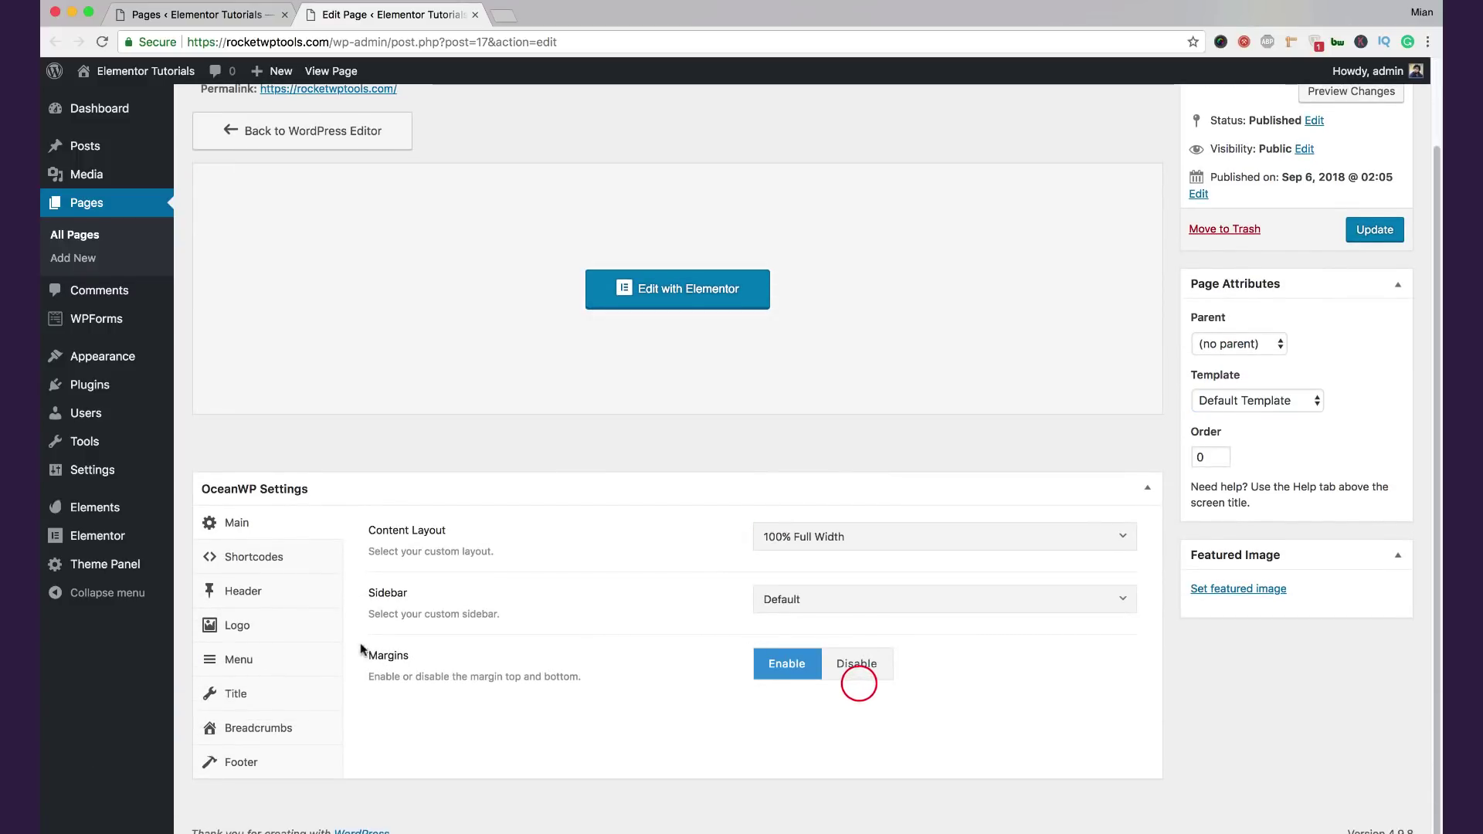
pyautogui.click(894, 616)
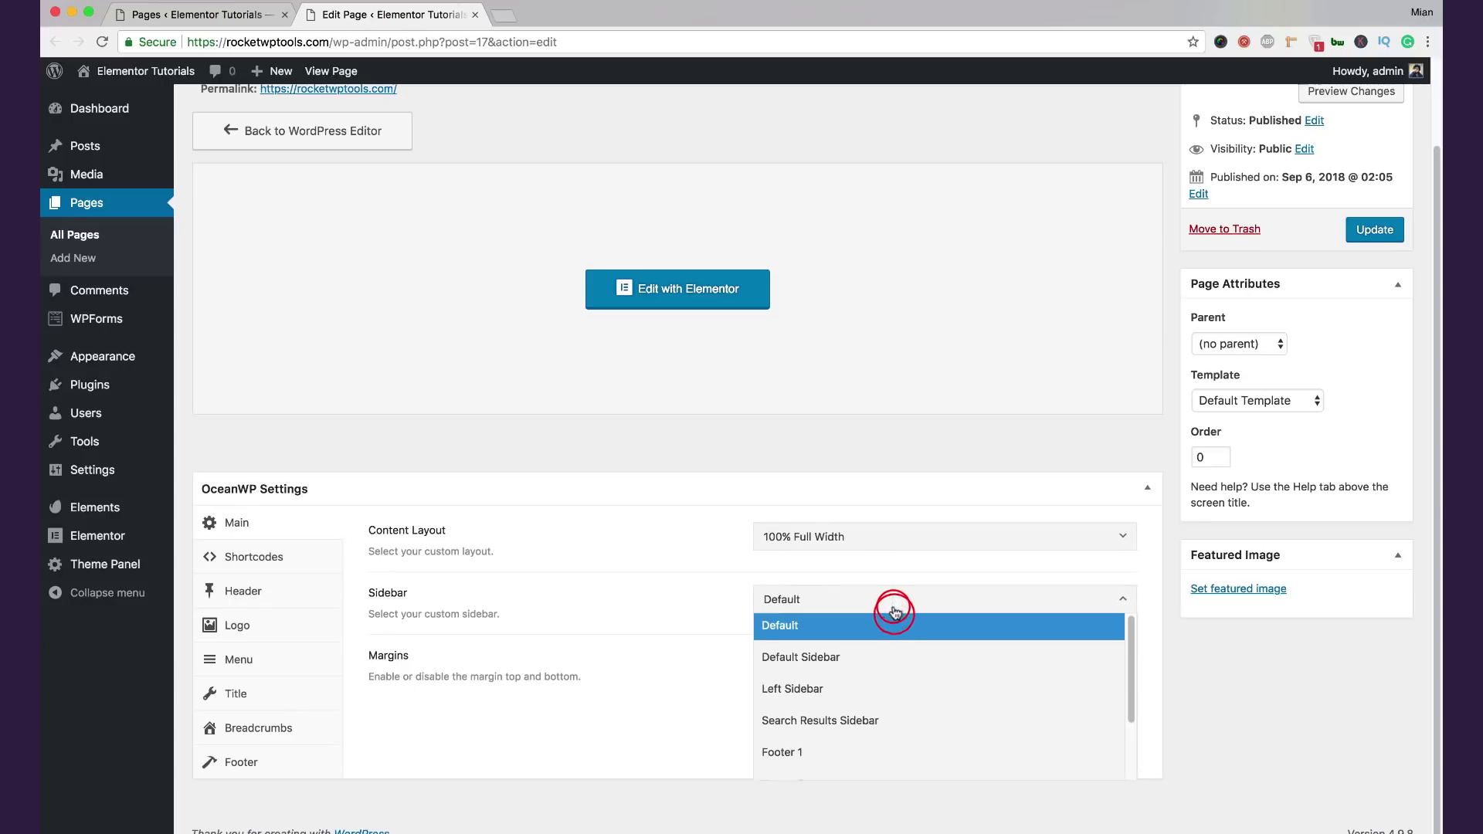
pyautogui.click(894, 606)
pyautogui.click(841, 665)
pyautogui.click(852, 601)
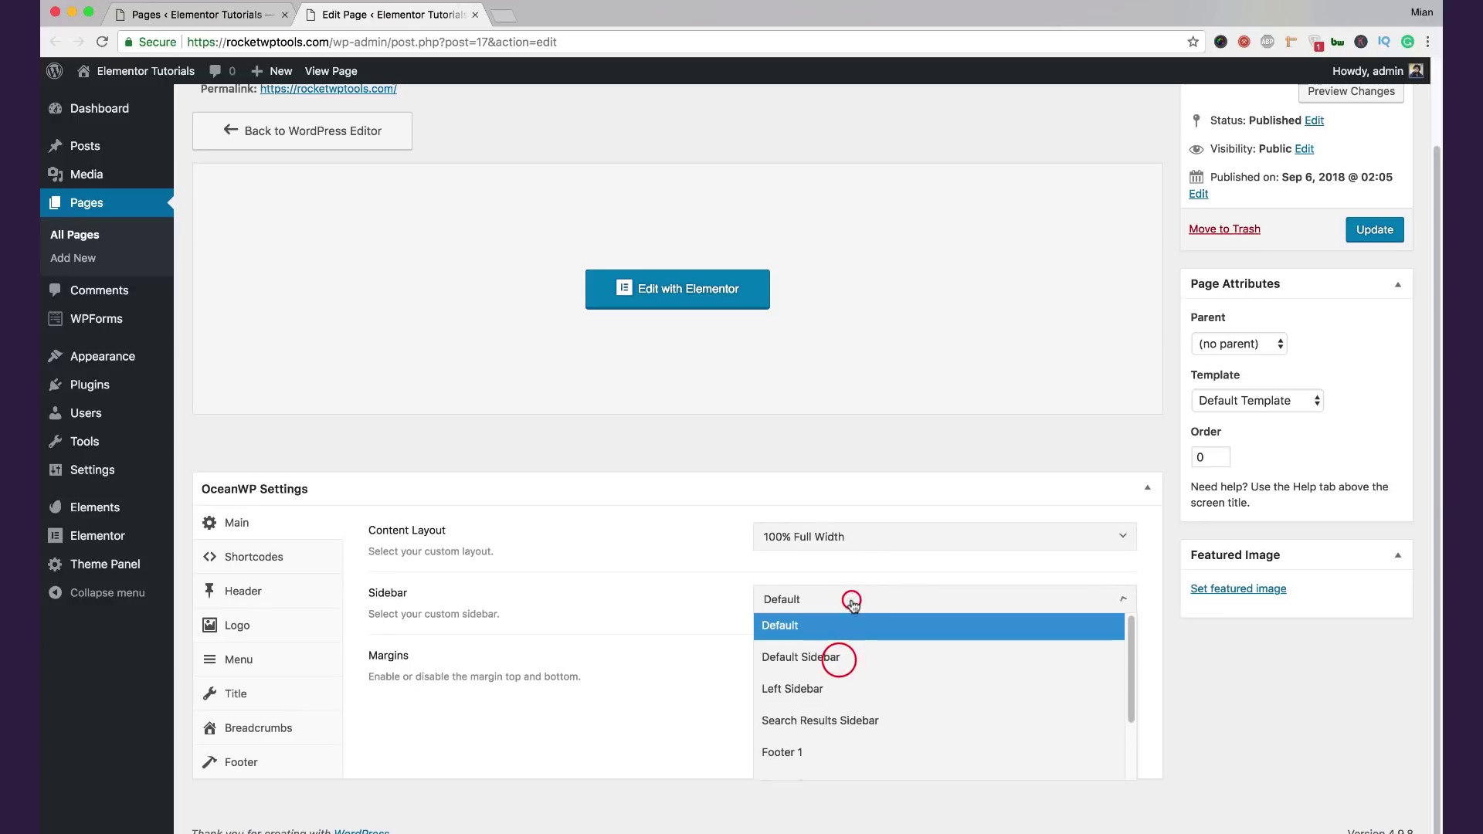
pyautogui.click(852, 603)
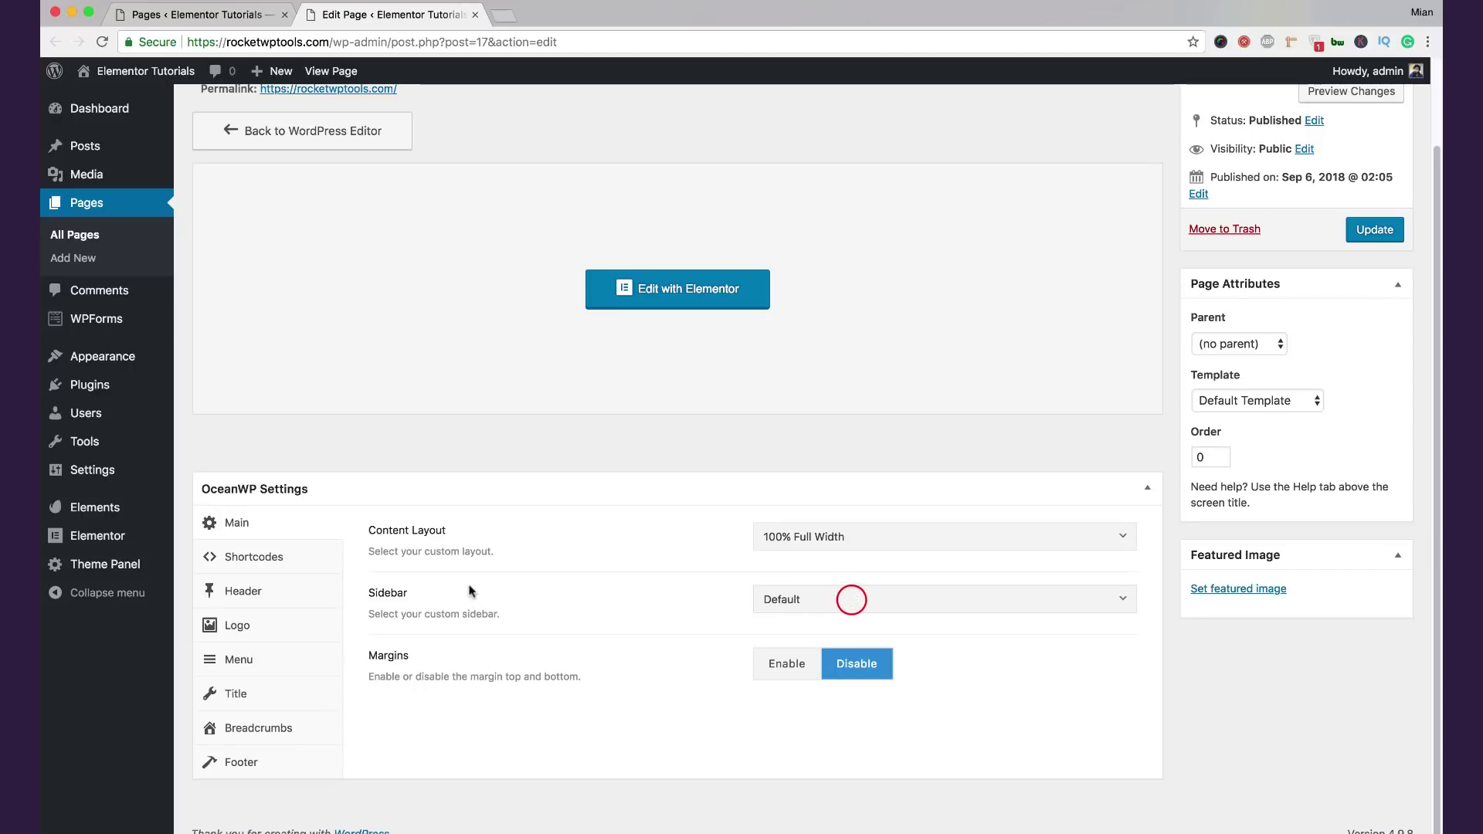
# Step: Disable the page title display in the Homepage's OceanWP settings and update the page
pyautogui.click(308, 603)
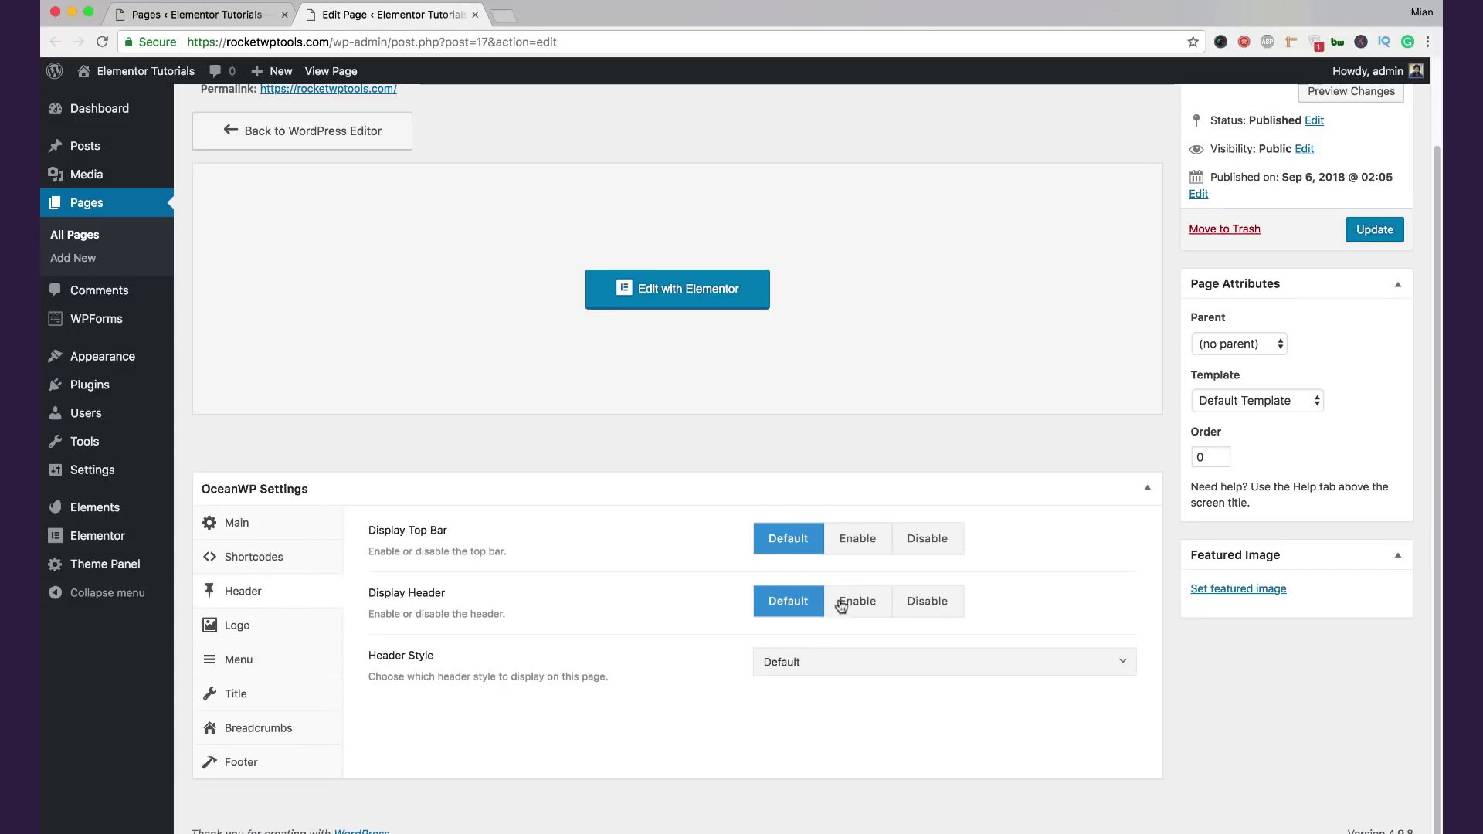
pyautogui.click(302, 683)
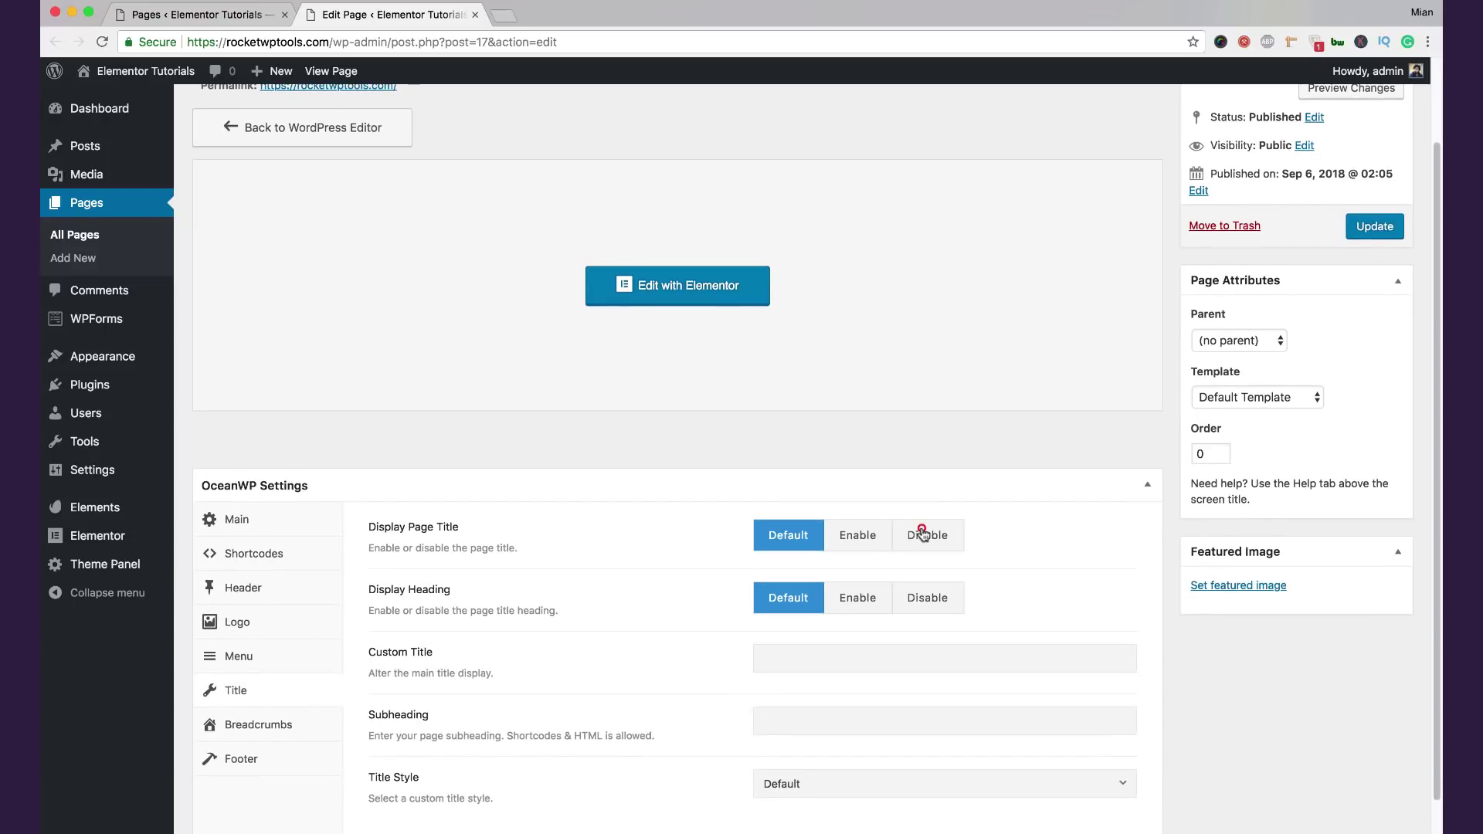
pyautogui.click(924, 533)
pyautogui.click(1394, 234)
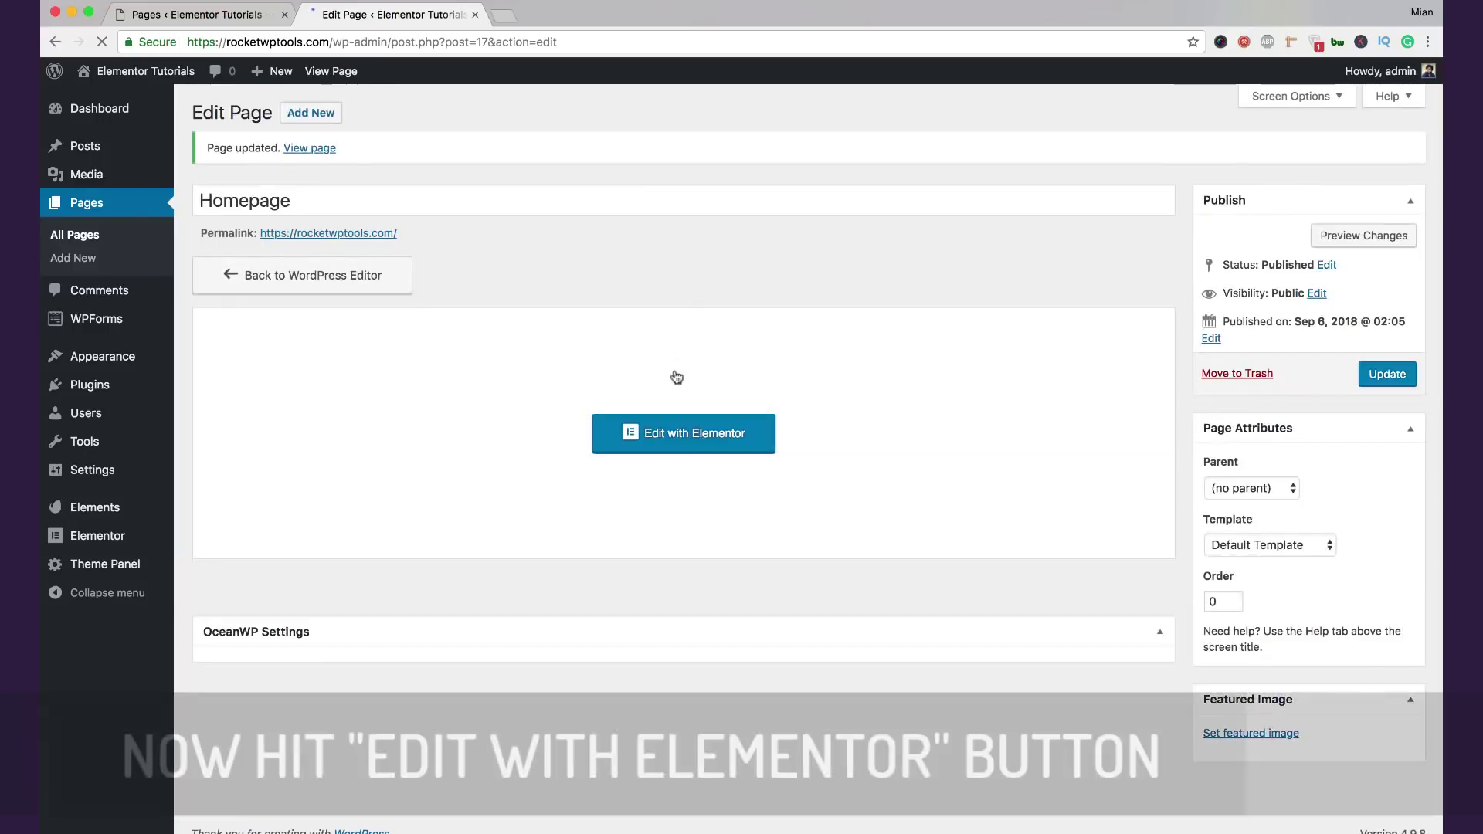
# Step: Open the Homepage in Elementor, insert the saved Education > Home 1 template and look through the resulting page
pyautogui.click(694, 444)
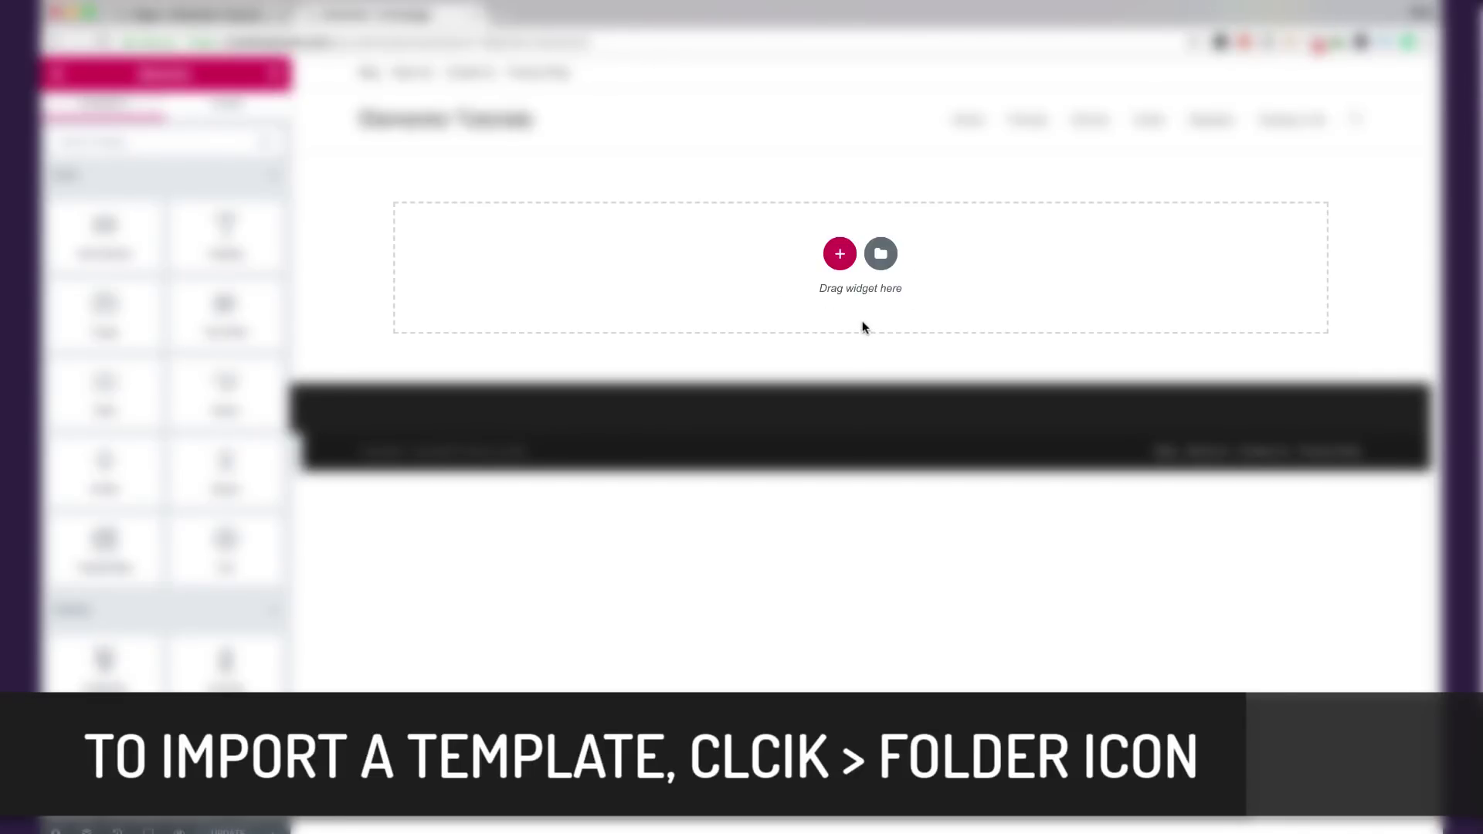
pyautogui.click(881, 255)
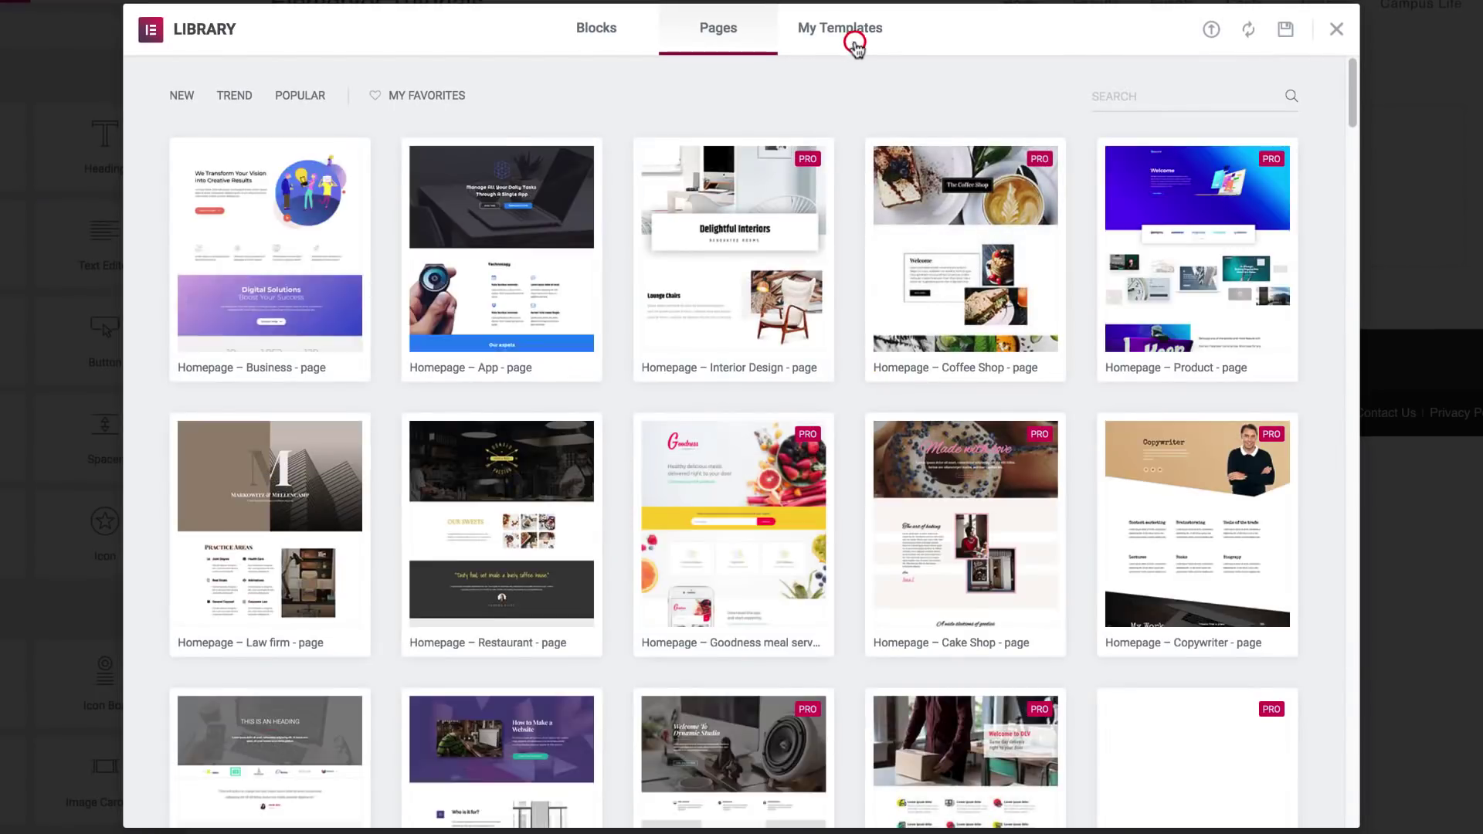
pyautogui.click(855, 42)
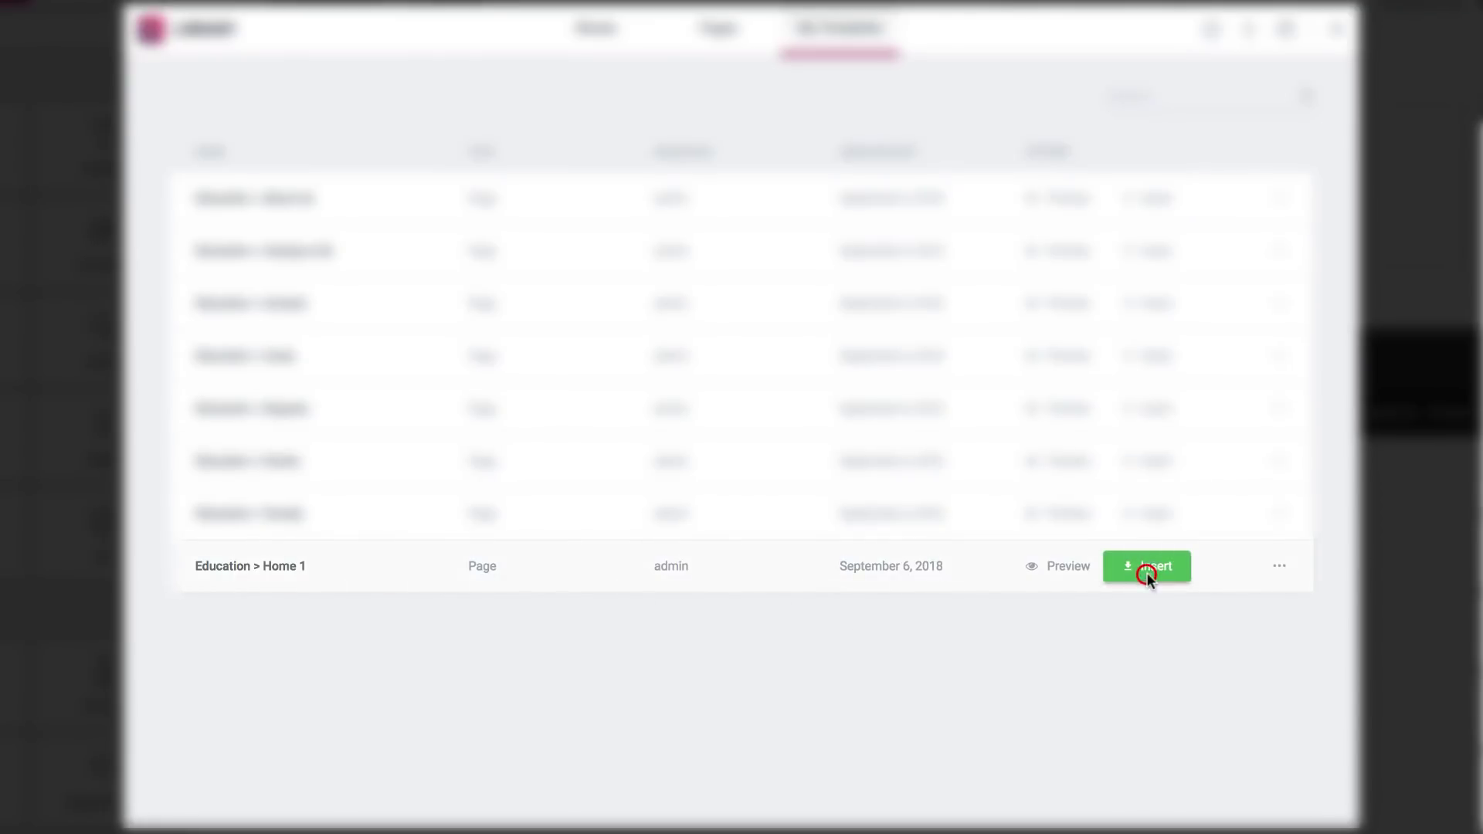
pyautogui.click(1147, 573)
pyautogui.click(776, 479)
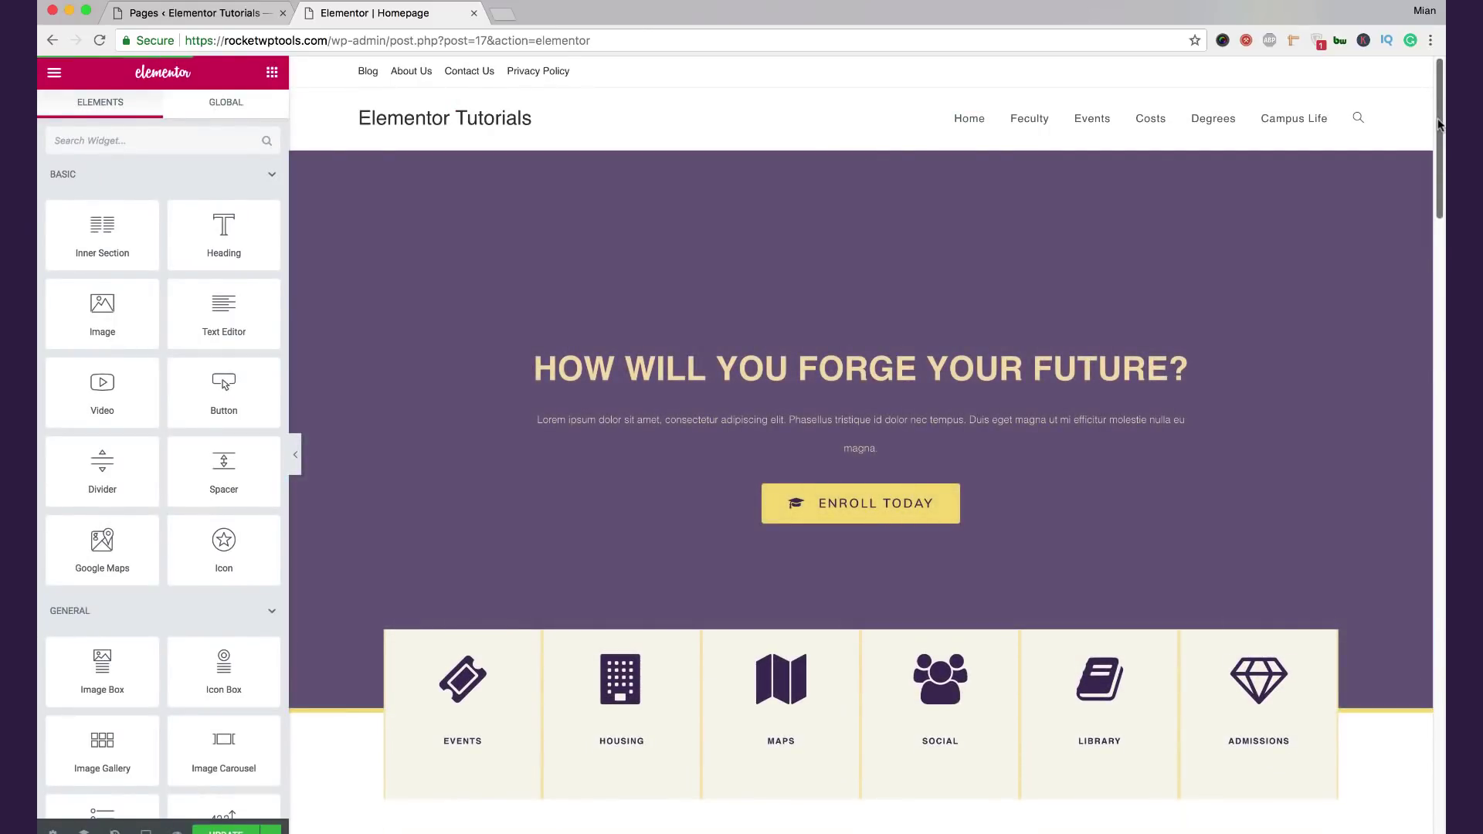
pyautogui.moveTo(1439, 118); pyautogui.dragTo(1439, 121)
pyautogui.scroll(-10, 1410, 316)
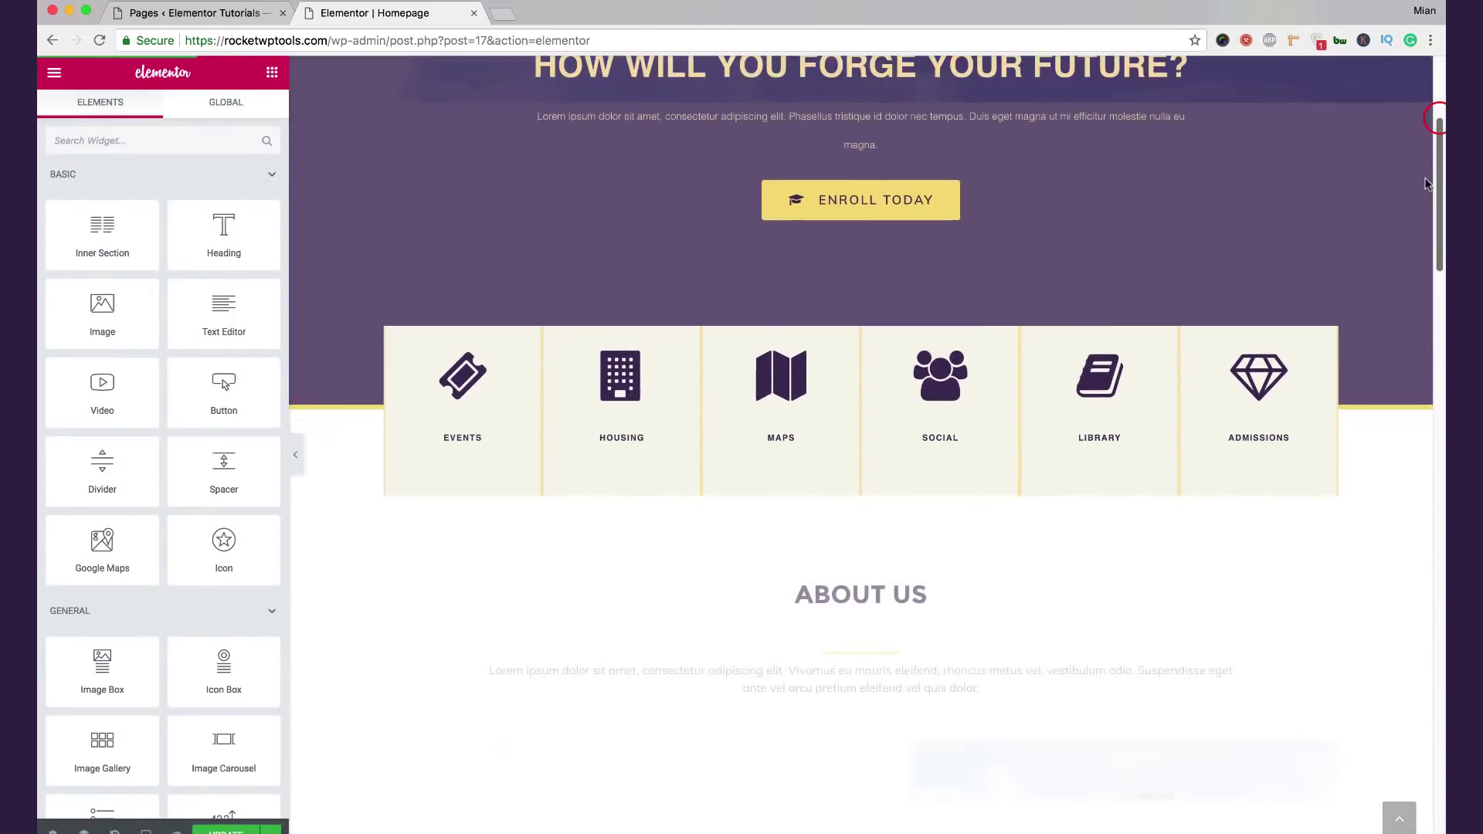
pyautogui.scroll(-10, 1411, 316)
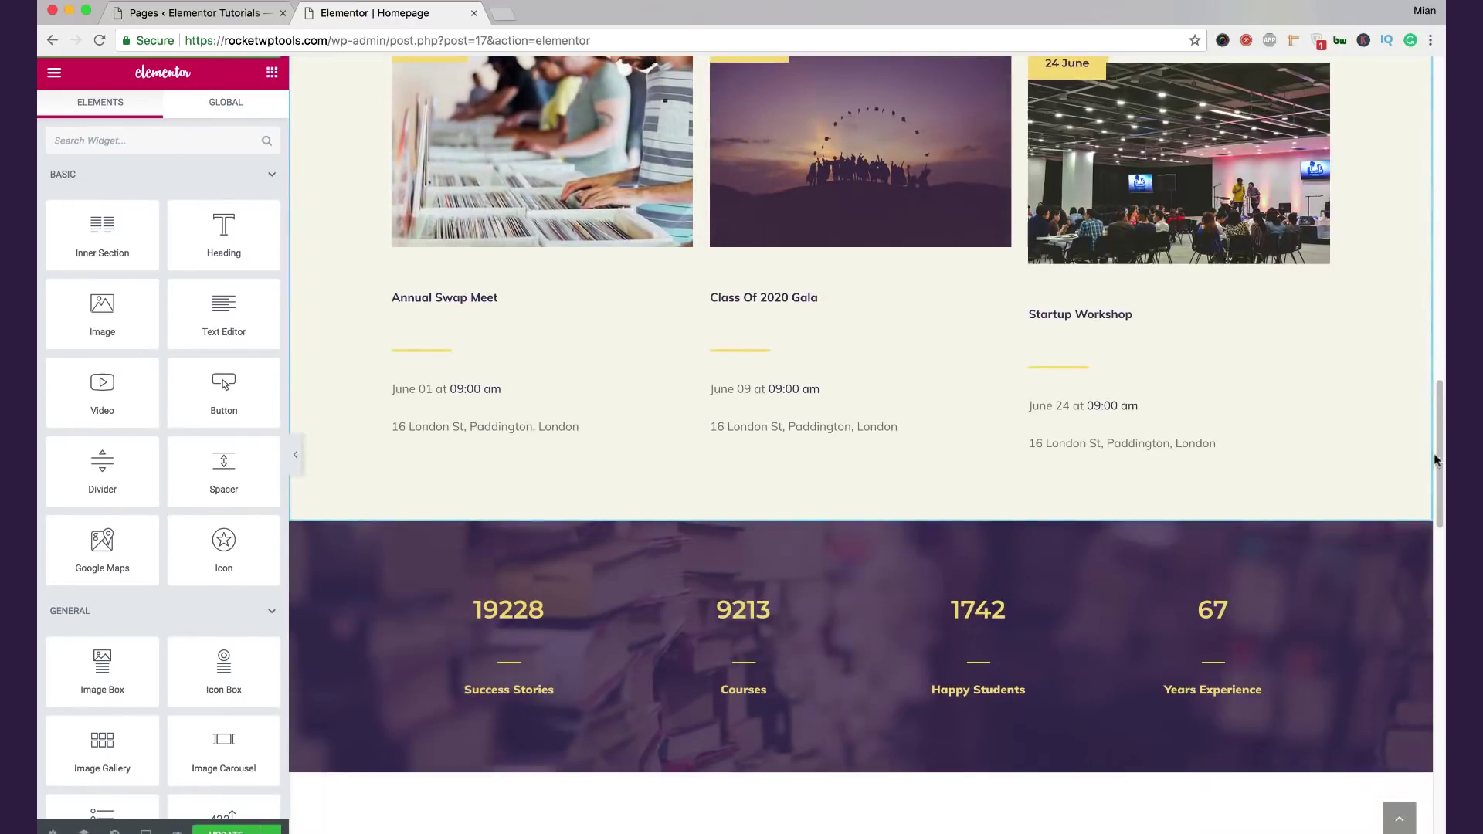
pyautogui.moveTo(1437, 460); pyautogui.dragTo(1437, 495)
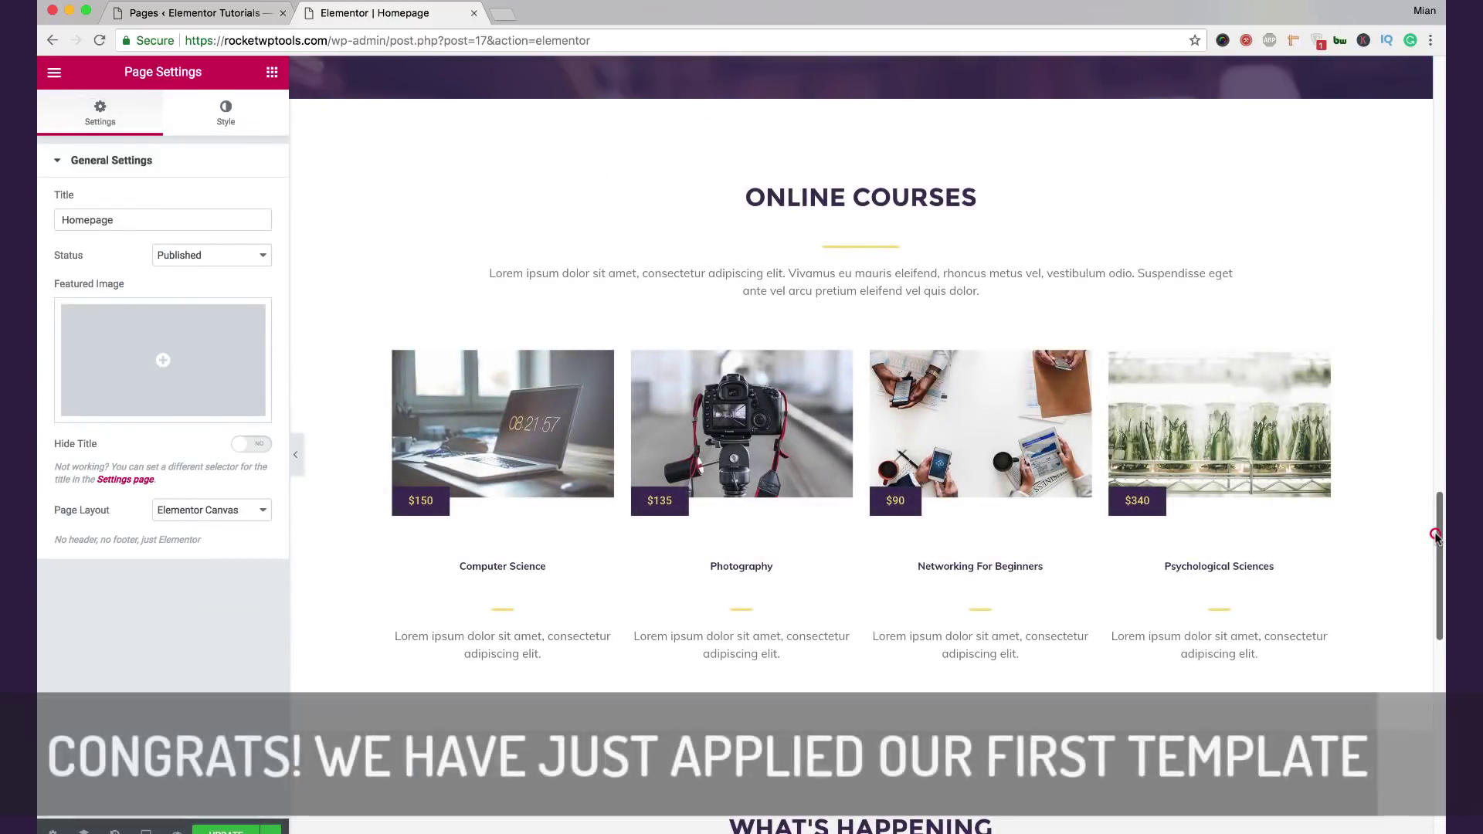
# Step: Delete the Online Courses heading section and the course cards section beneath it from the Homepage
pyautogui.moveTo(1436, 535); pyautogui.dragTo(1421, 499)
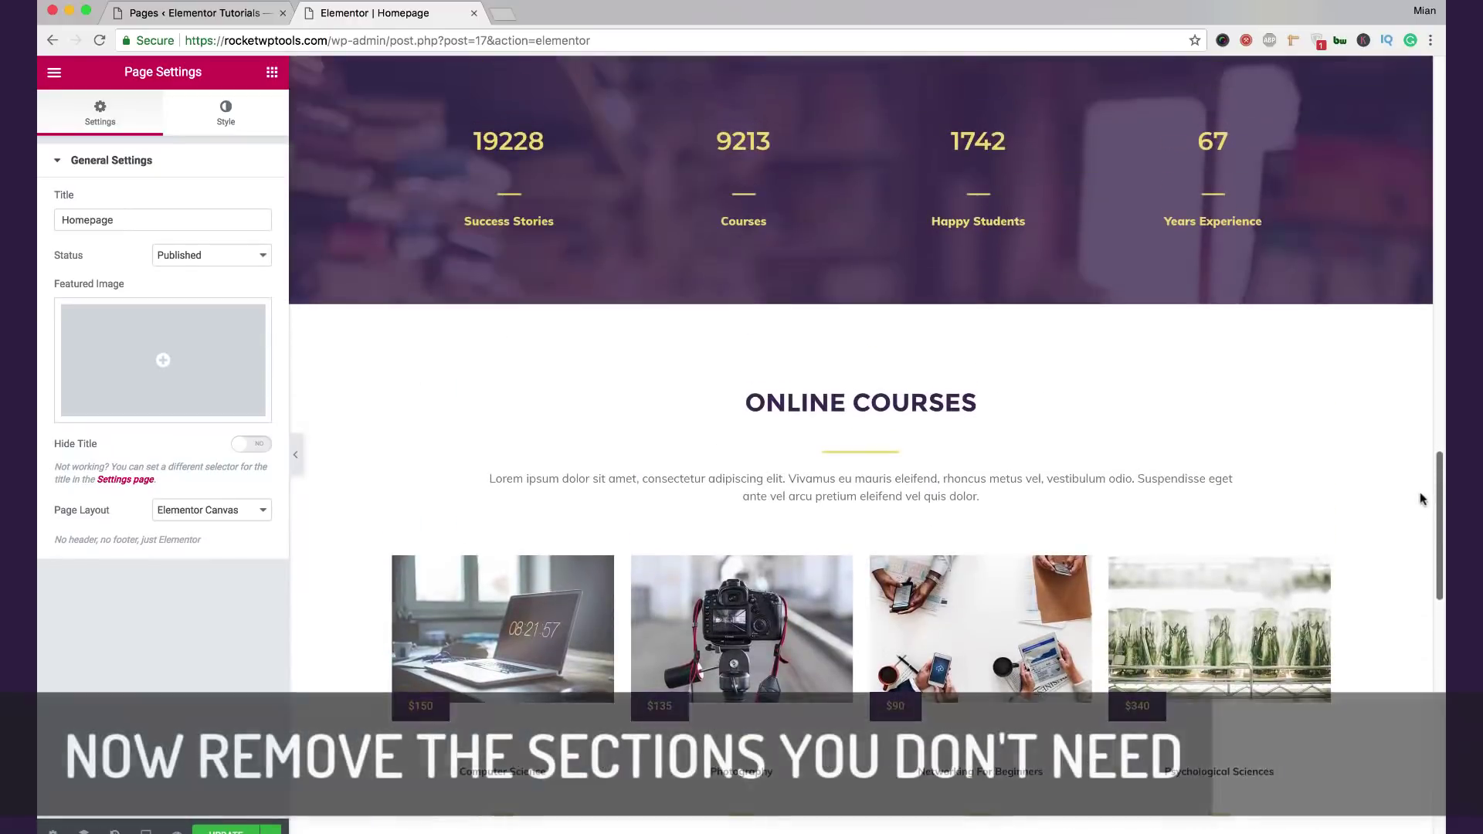
pyautogui.moveTo(911, 398)
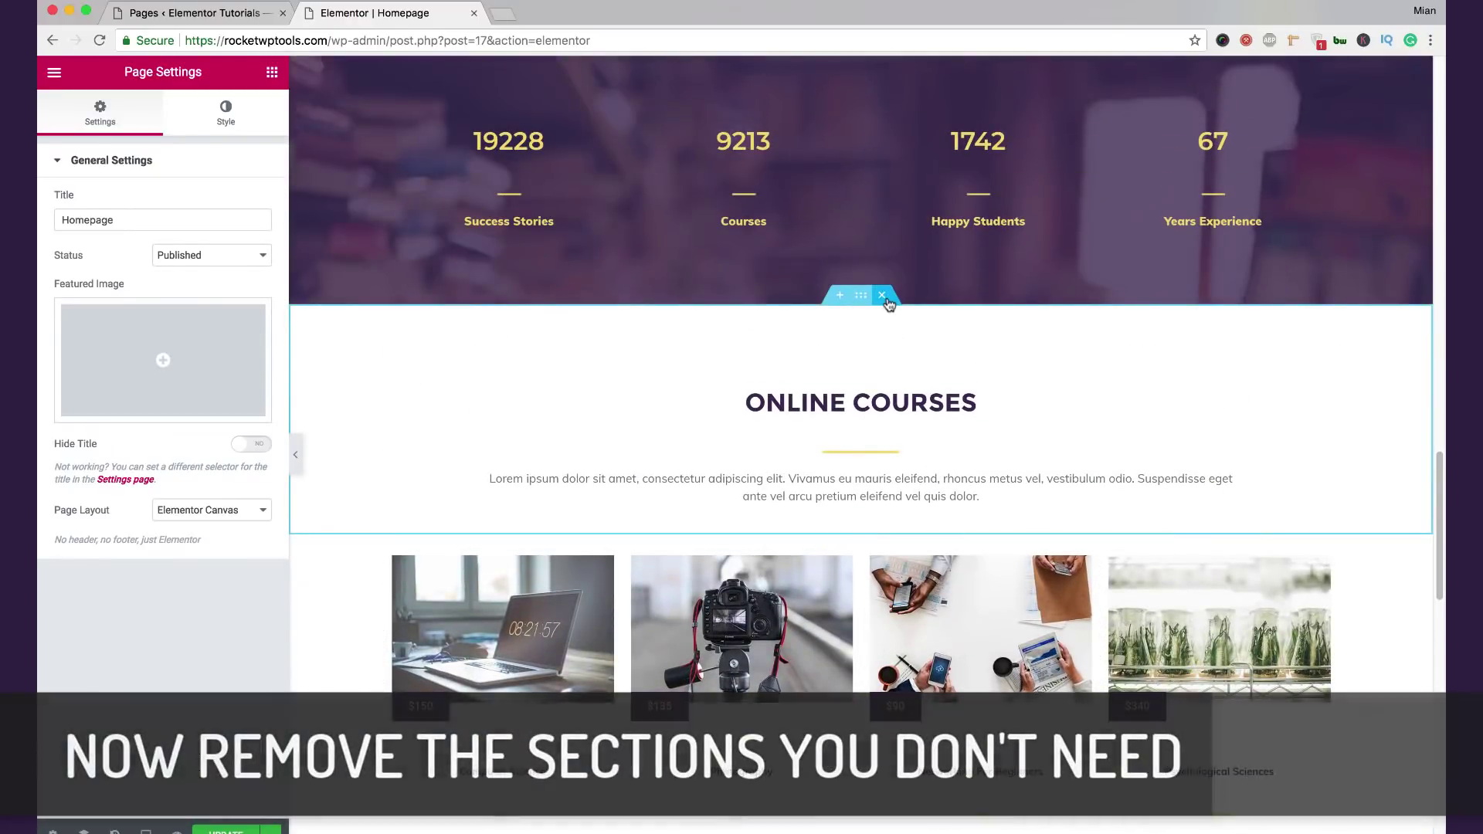
pyautogui.click(884, 298)
pyautogui.click(884, 295)
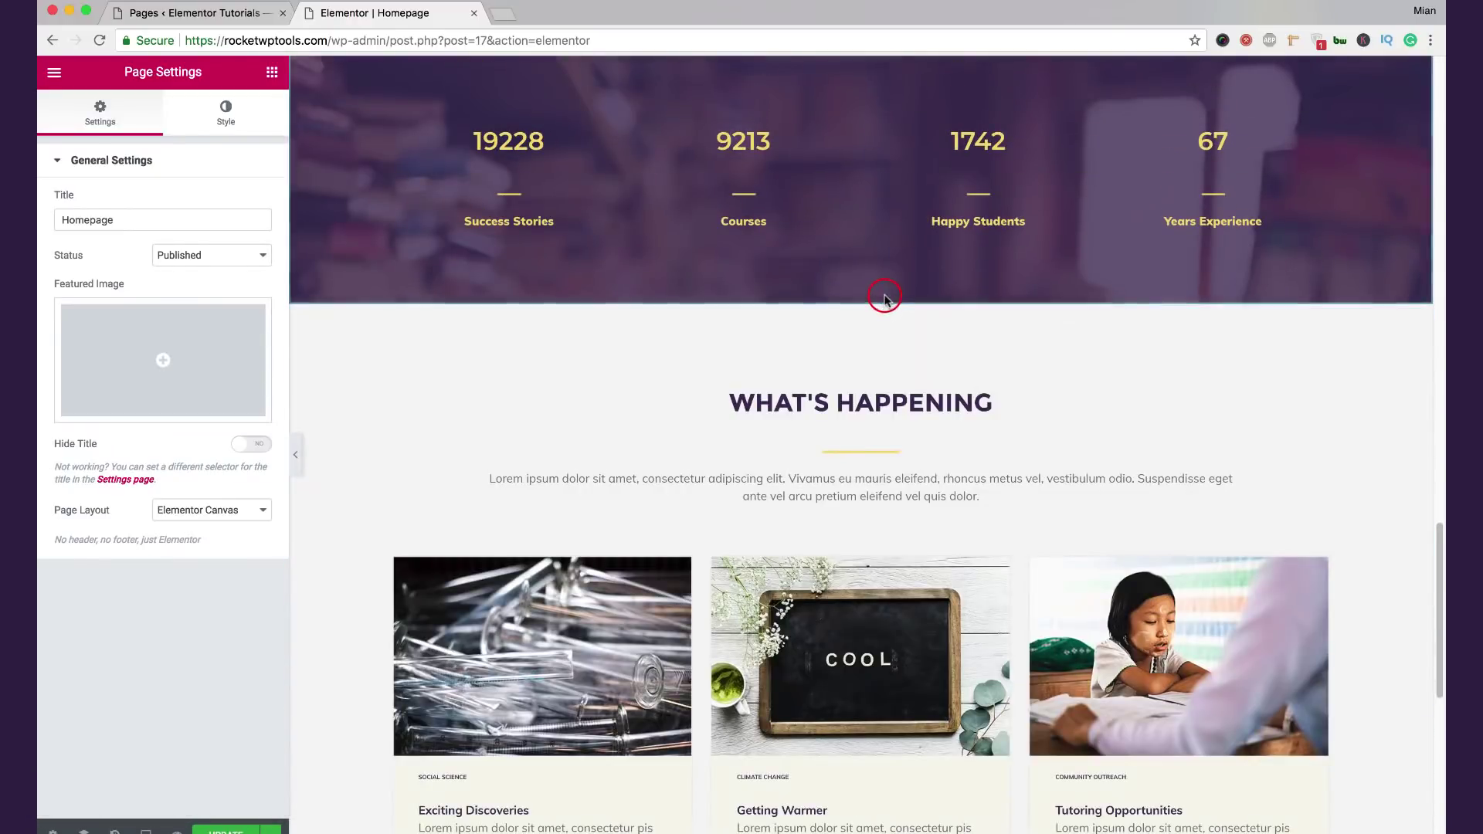
pyautogui.moveTo(1436, 582); pyautogui.dragTo(1440, 104)
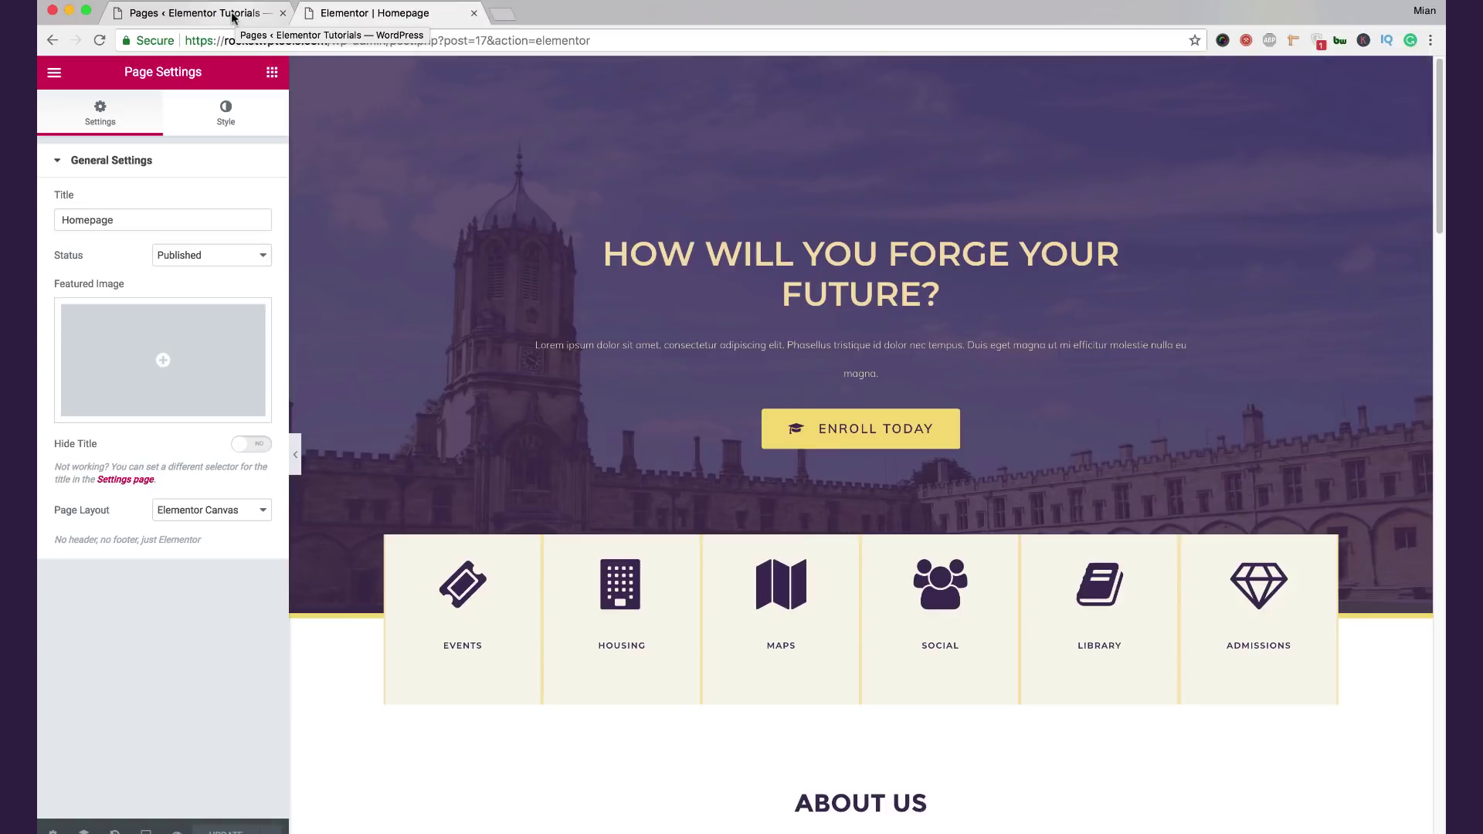
# Step: Reload the site's pages list, quick-edit the Homepage's template to Default Template and return to its Elementor editor
pyautogui.click(231, 14)
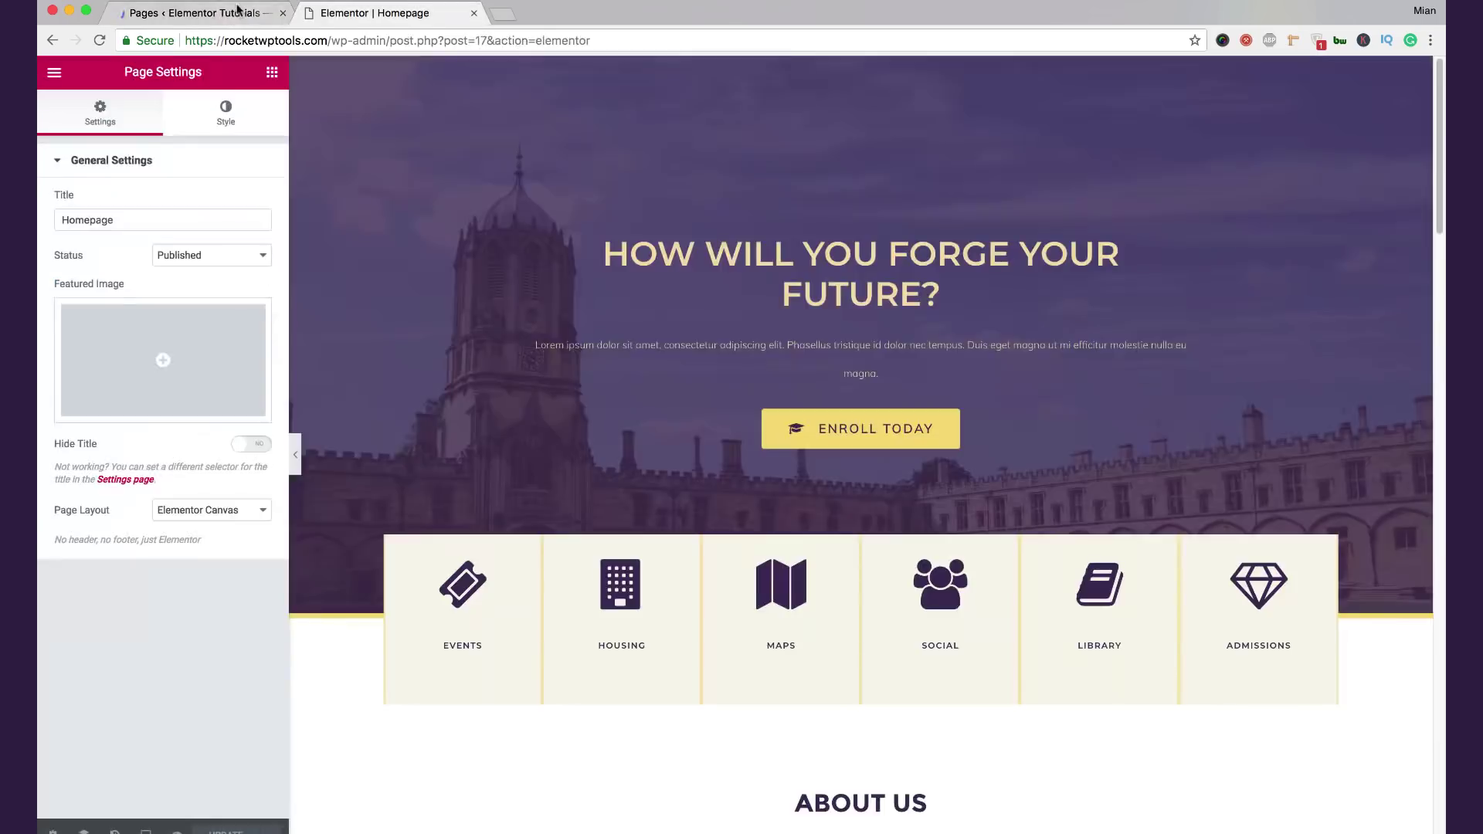
pyautogui.press('super+r')
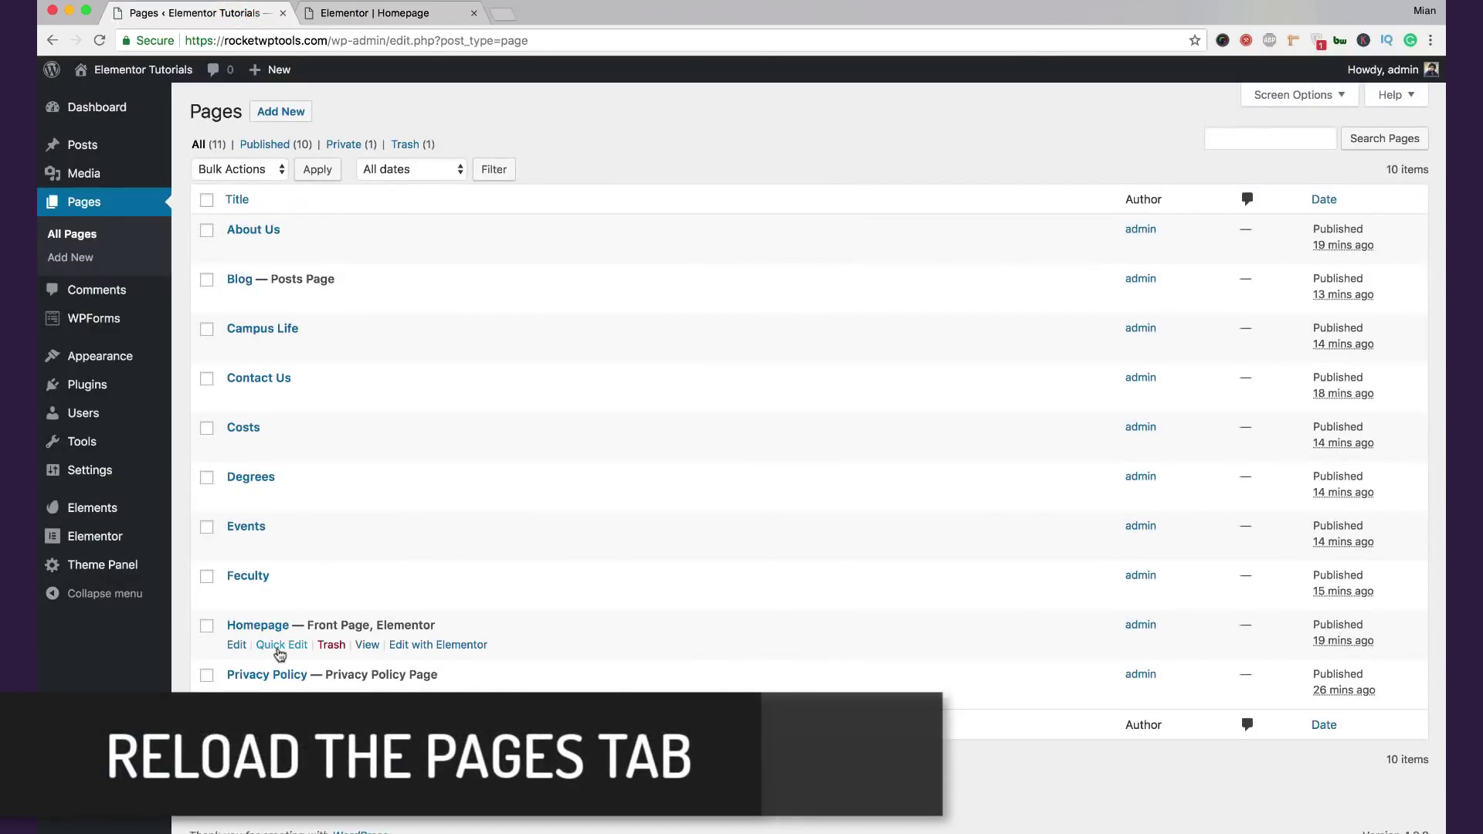
pyautogui.click(281, 654)
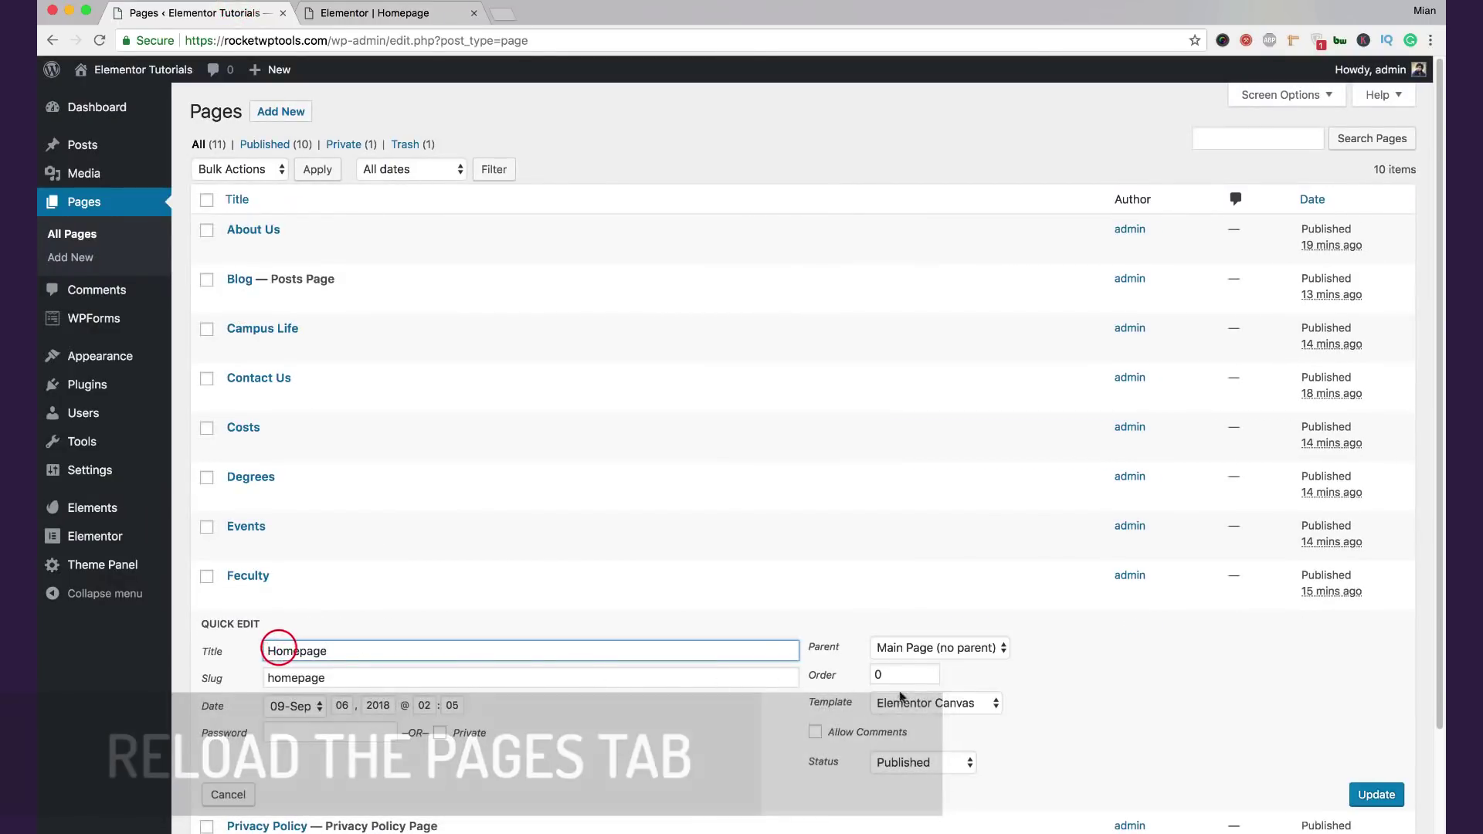
pyautogui.click(943, 705)
pyautogui.click(946, 690)
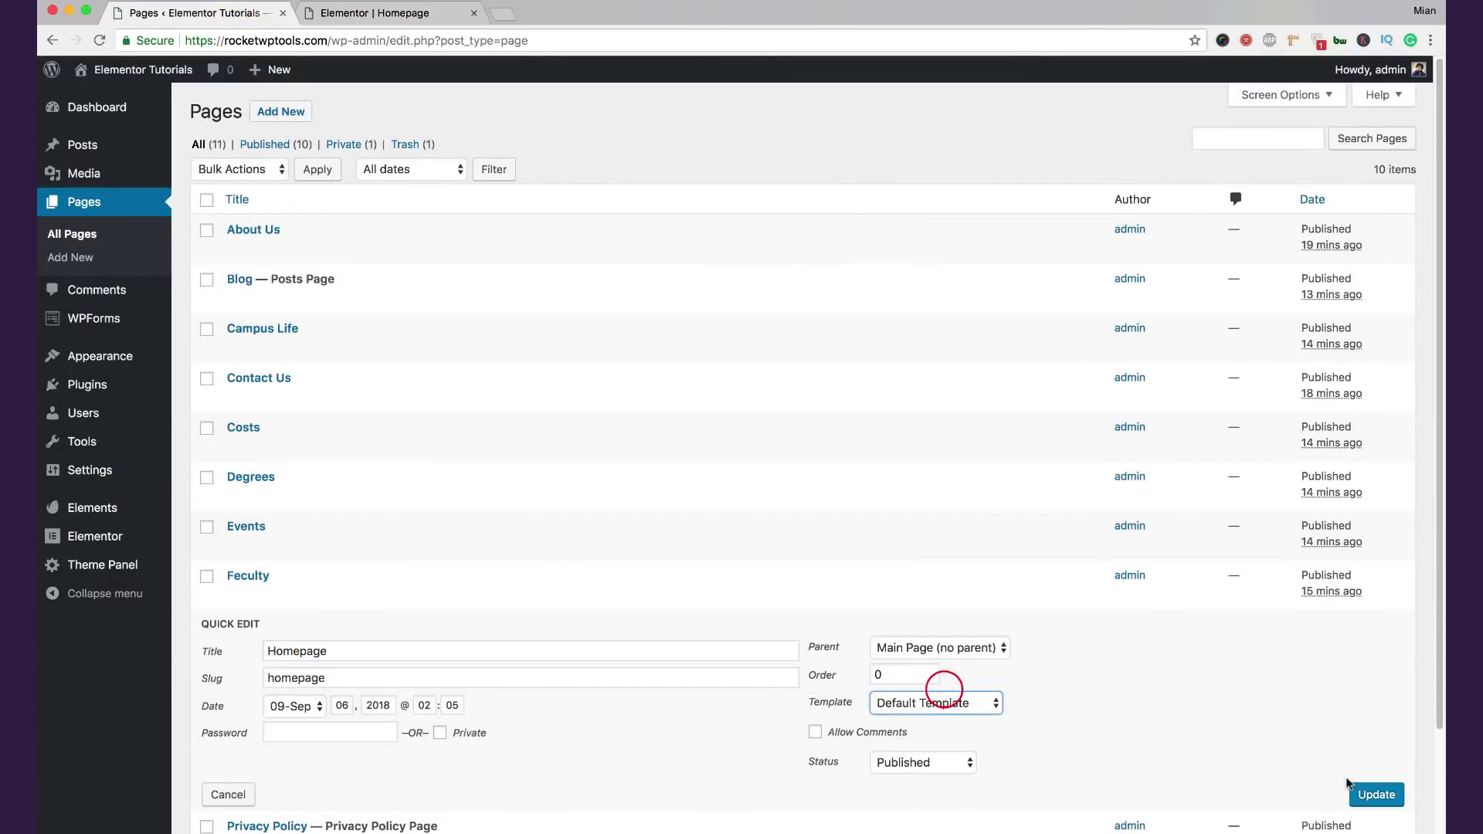
pyautogui.click(390, 13)
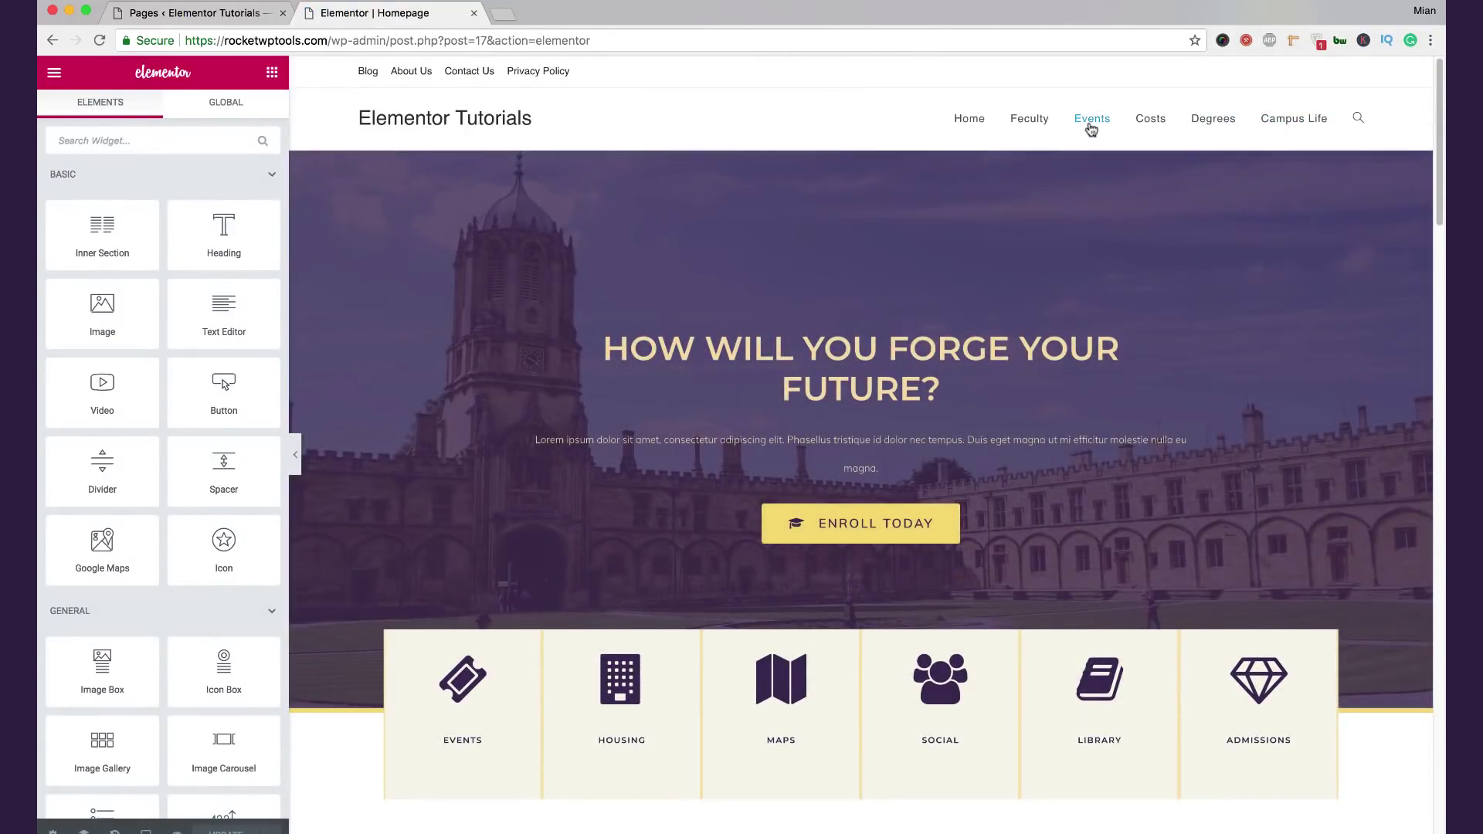
# Step: Look through the Homepage from its header to its end and inspect the Learn More button's content settings
pyautogui.click(1432, 97)
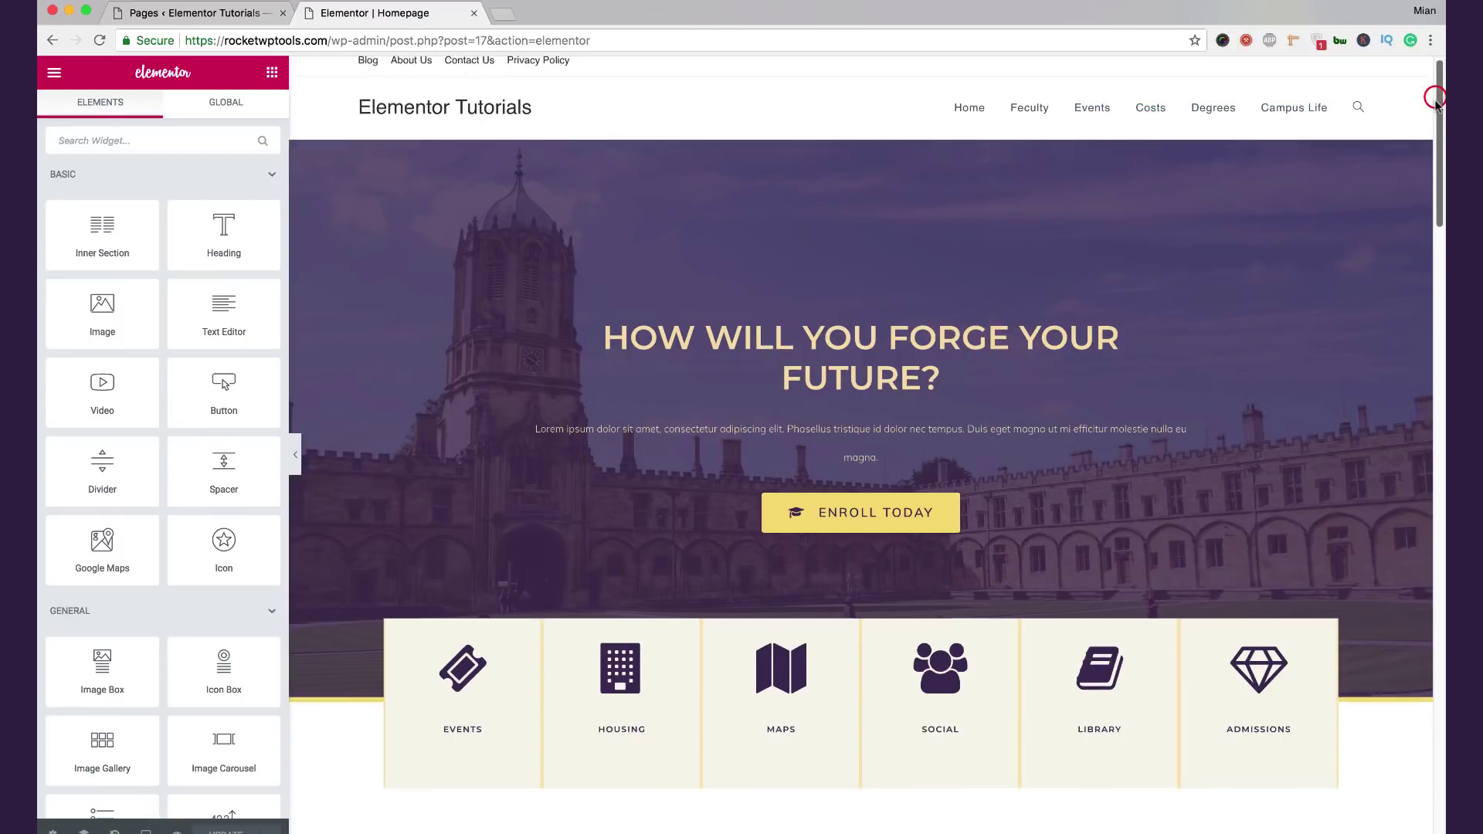
pyautogui.moveTo(1430, 91); pyautogui.dragTo(1419, 703)
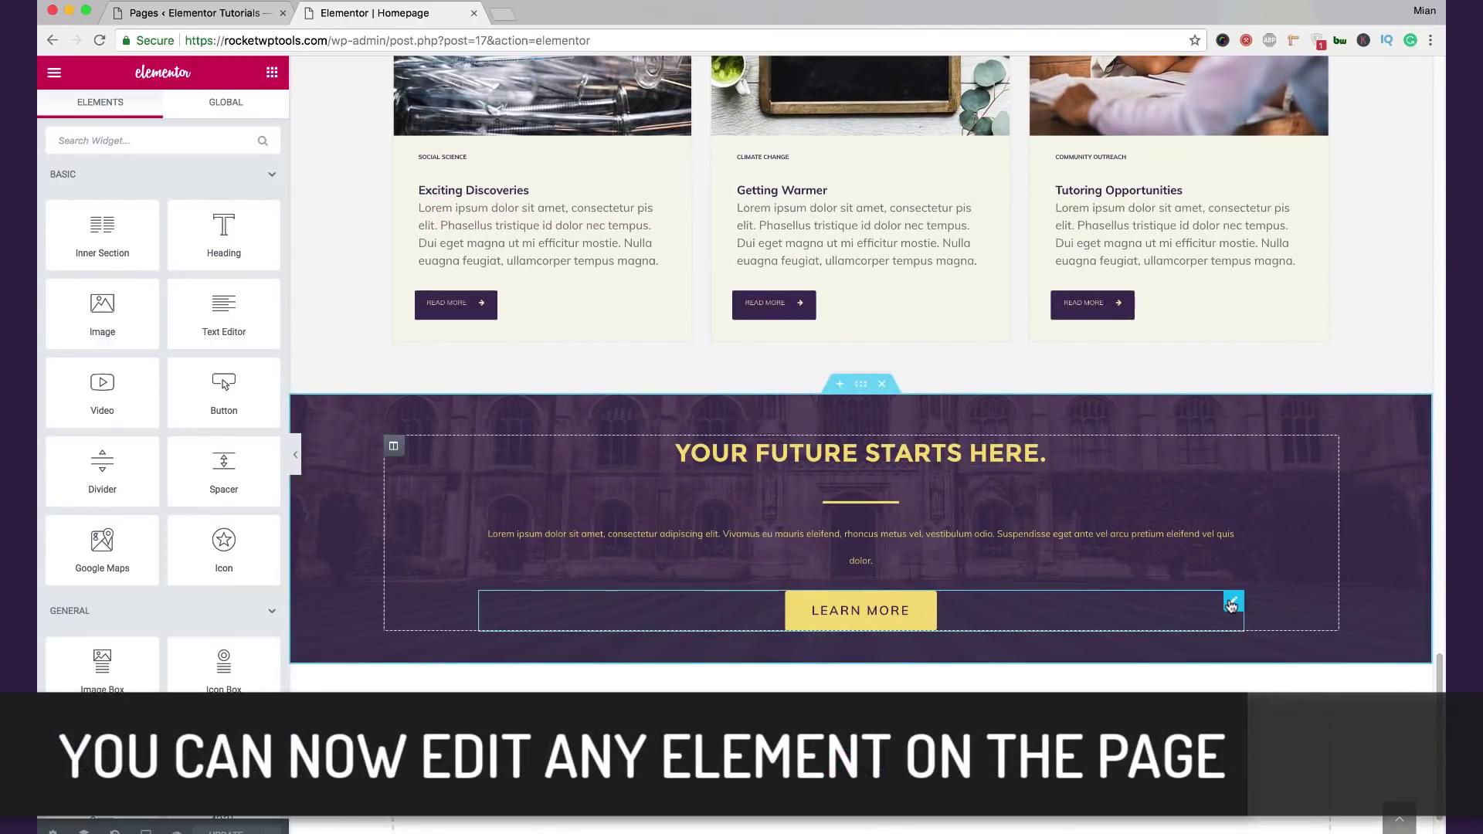
pyautogui.click(1231, 603)
pyautogui.click(216, 292)
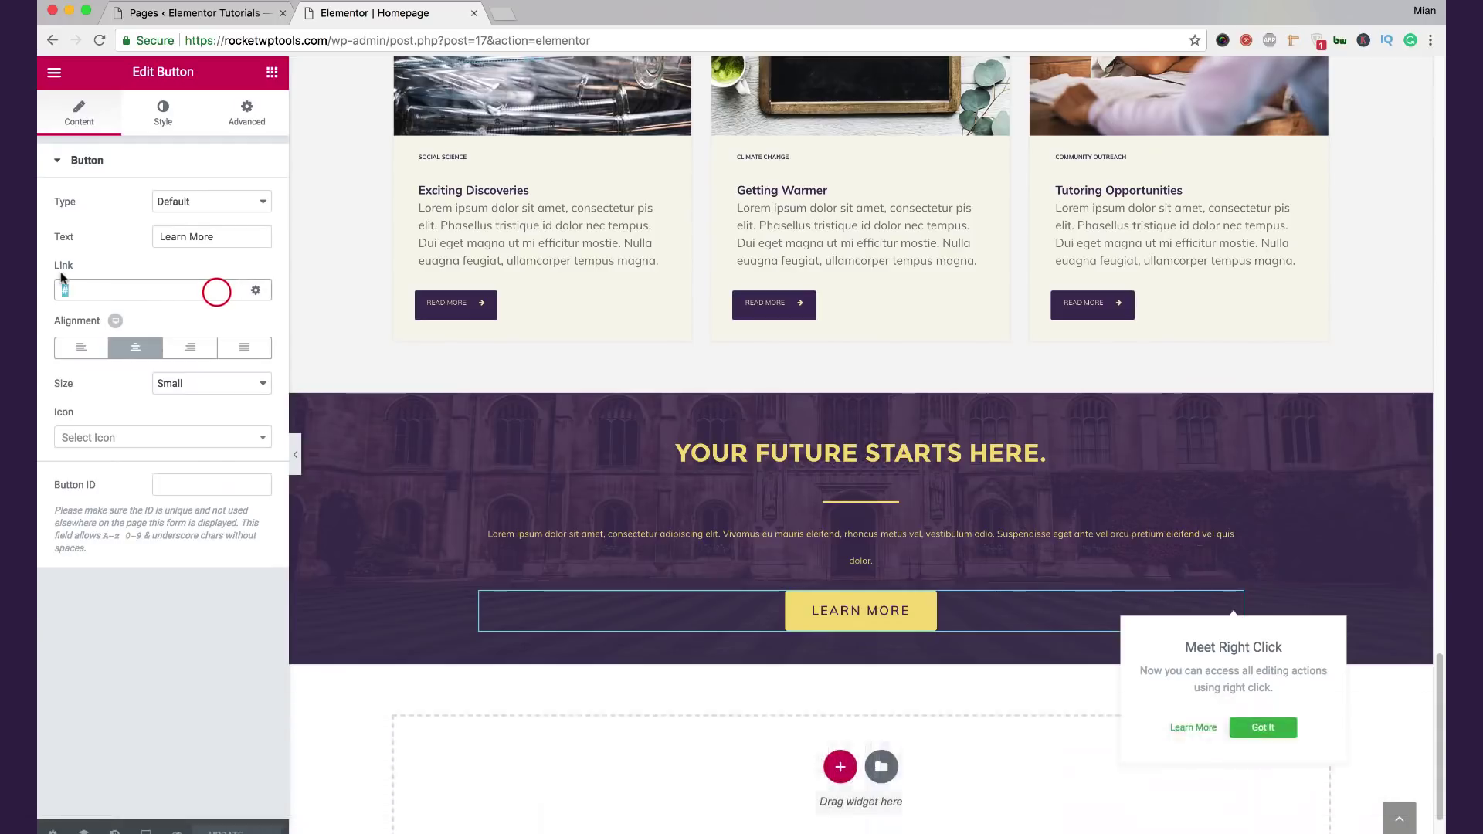
pyautogui.click(1437, 510)
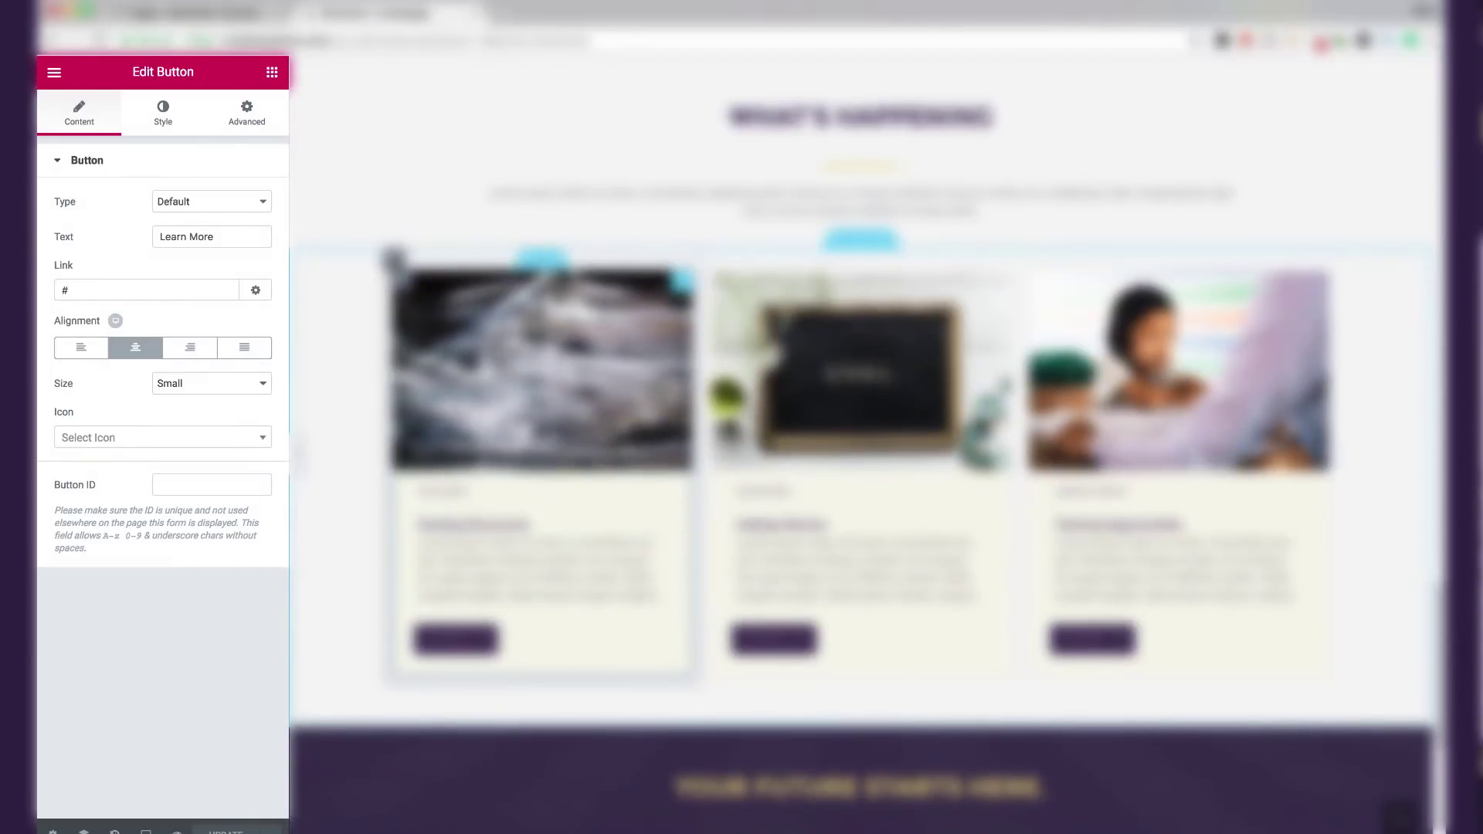
# Step: Try post-1.jpg from the media library as the first What's Happening card's image, and undo the replacement
pyautogui.click(678, 277)
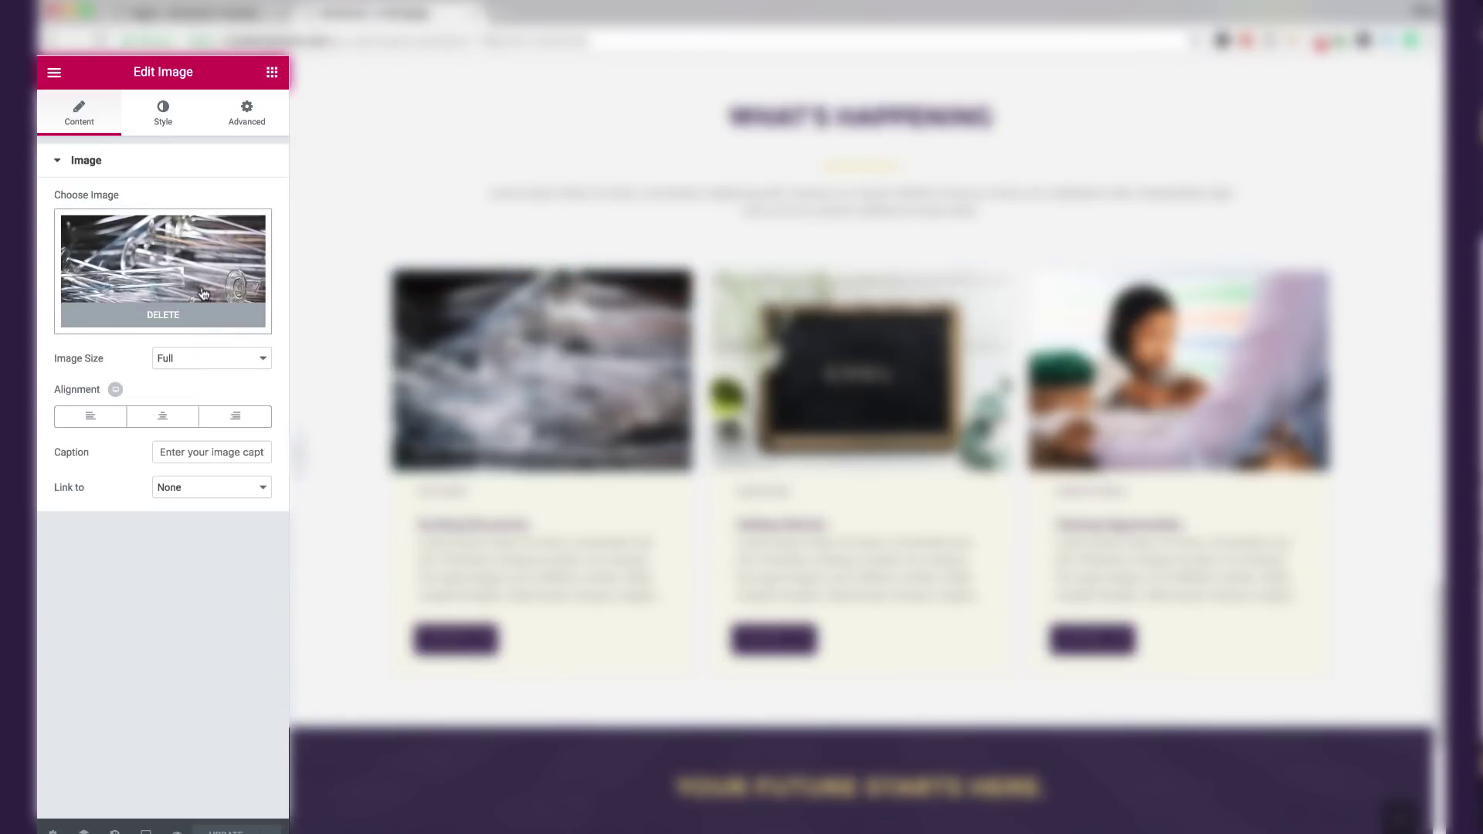
pyautogui.click(169, 257)
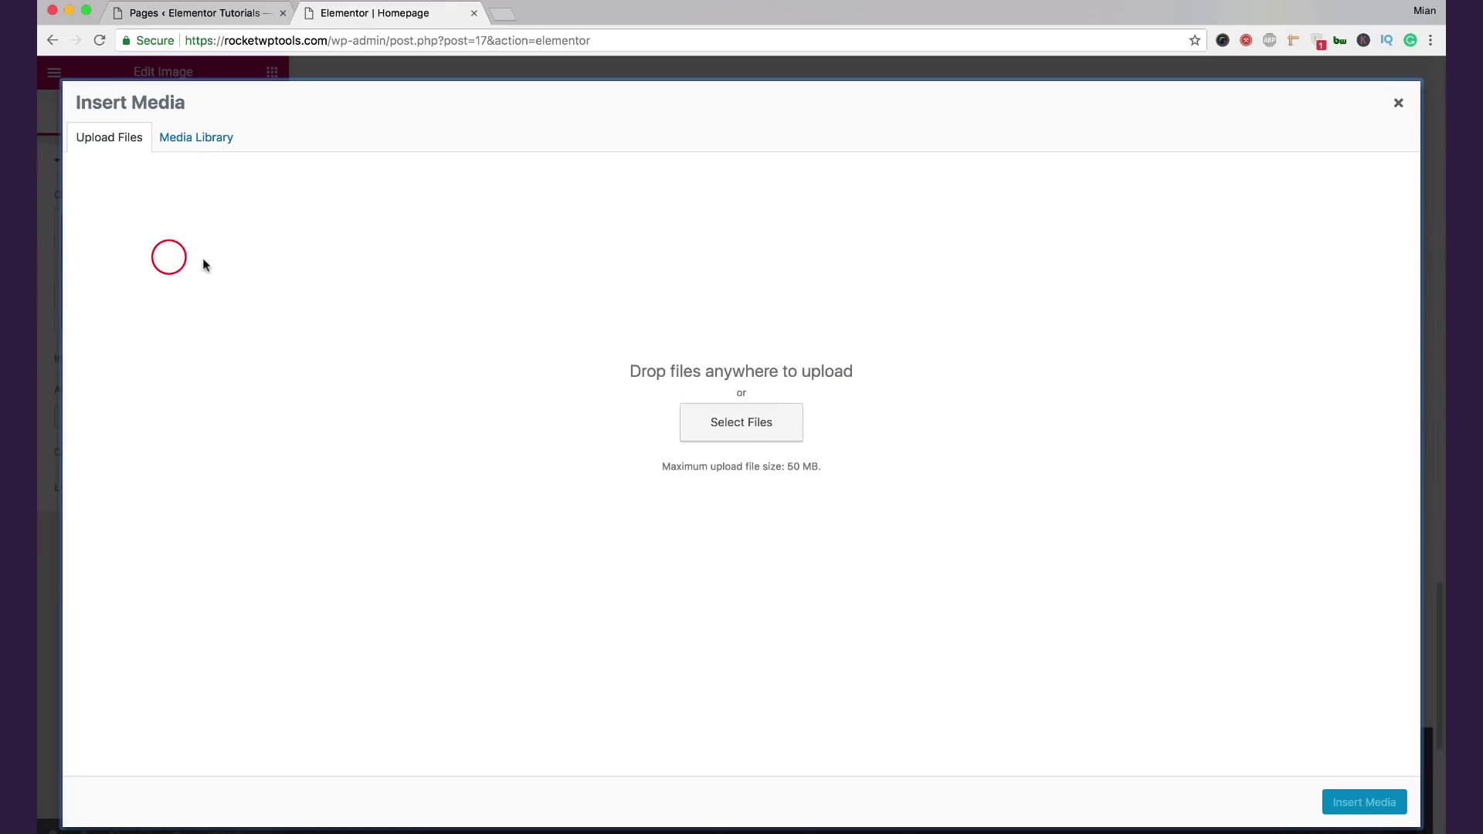
pyautogui.click(224, 140)
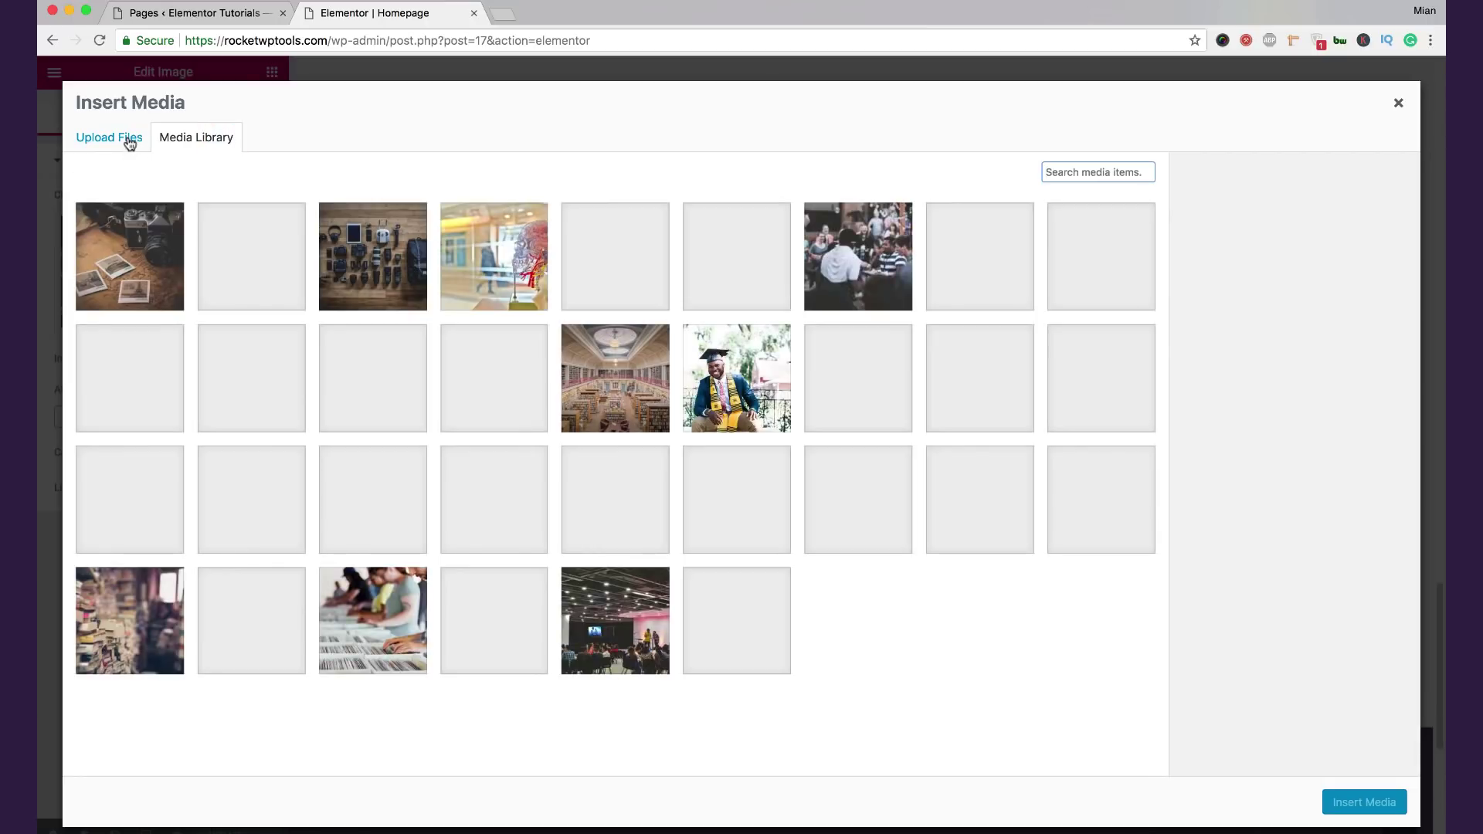
pyautogui.click(603, 389)
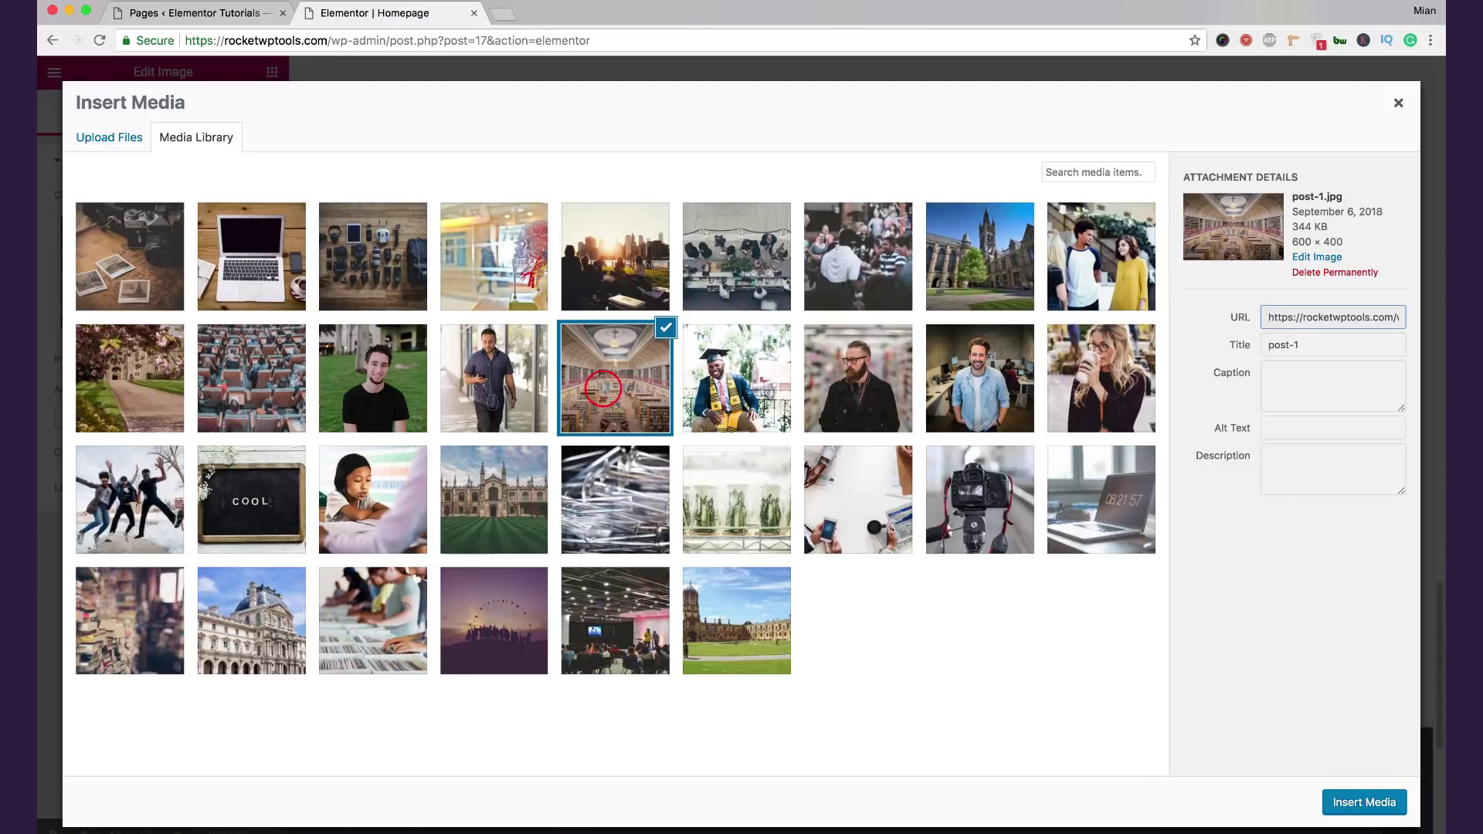
pyautogui.click(1385, 812)
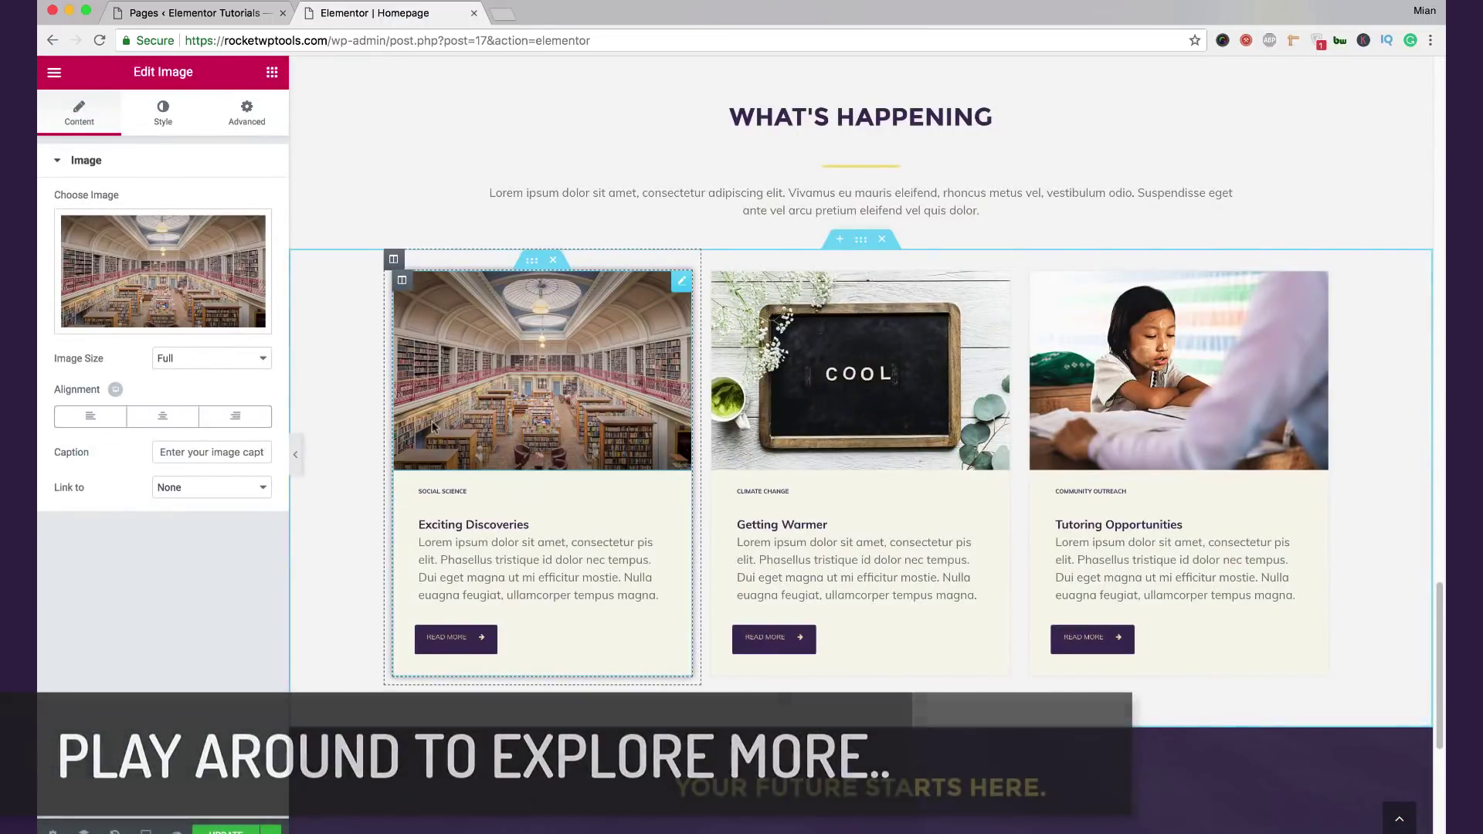
pyautogui.hotkey('ctrl', 'z')
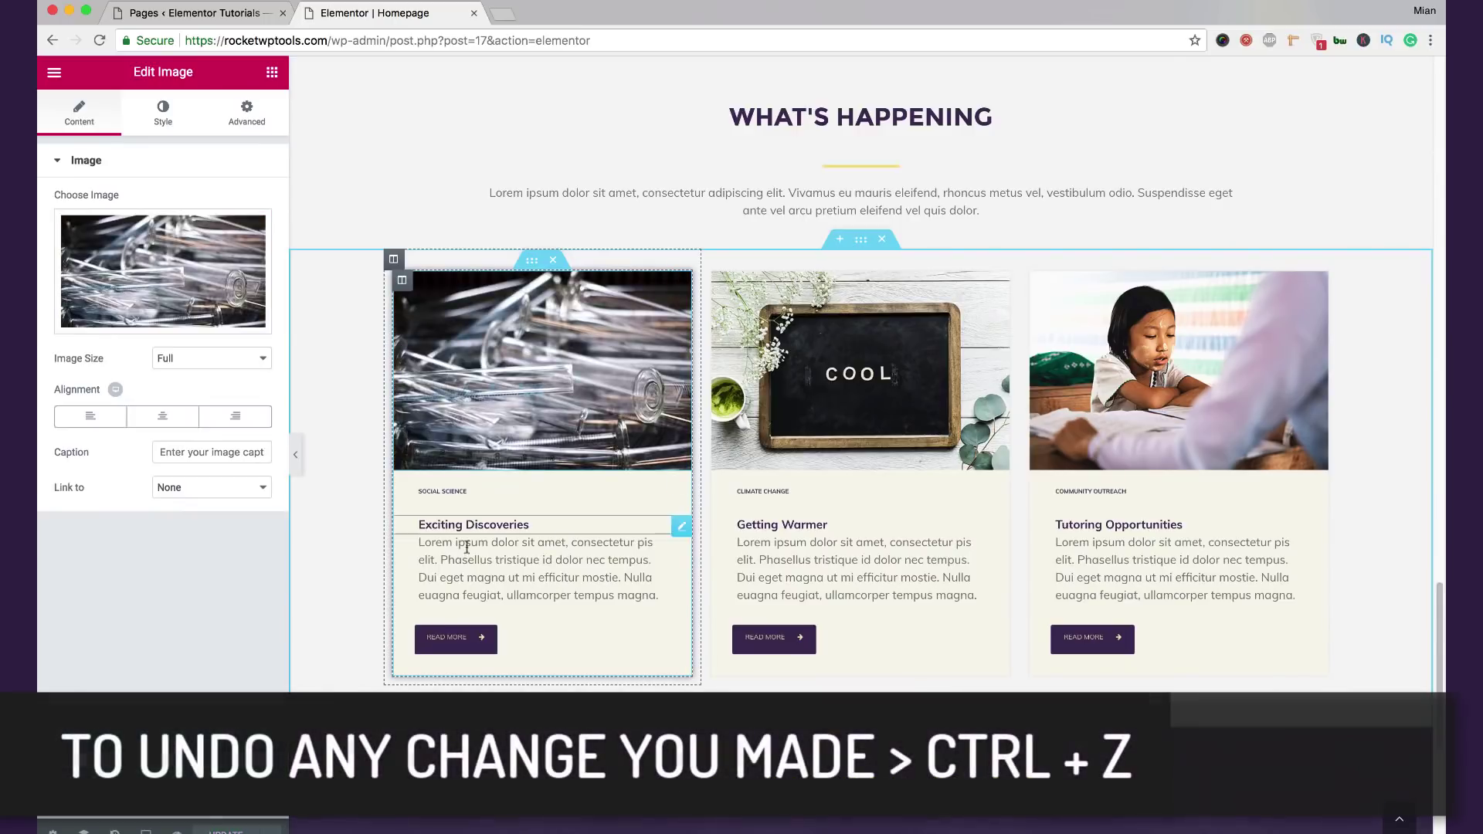
# Step: Try replacing the Exciting Discoveries card's description with "jkgdkgkgd", and undo the text change
pyautogui.click(467, 550)
pyautogui.hotkey('ctrl', 'a')
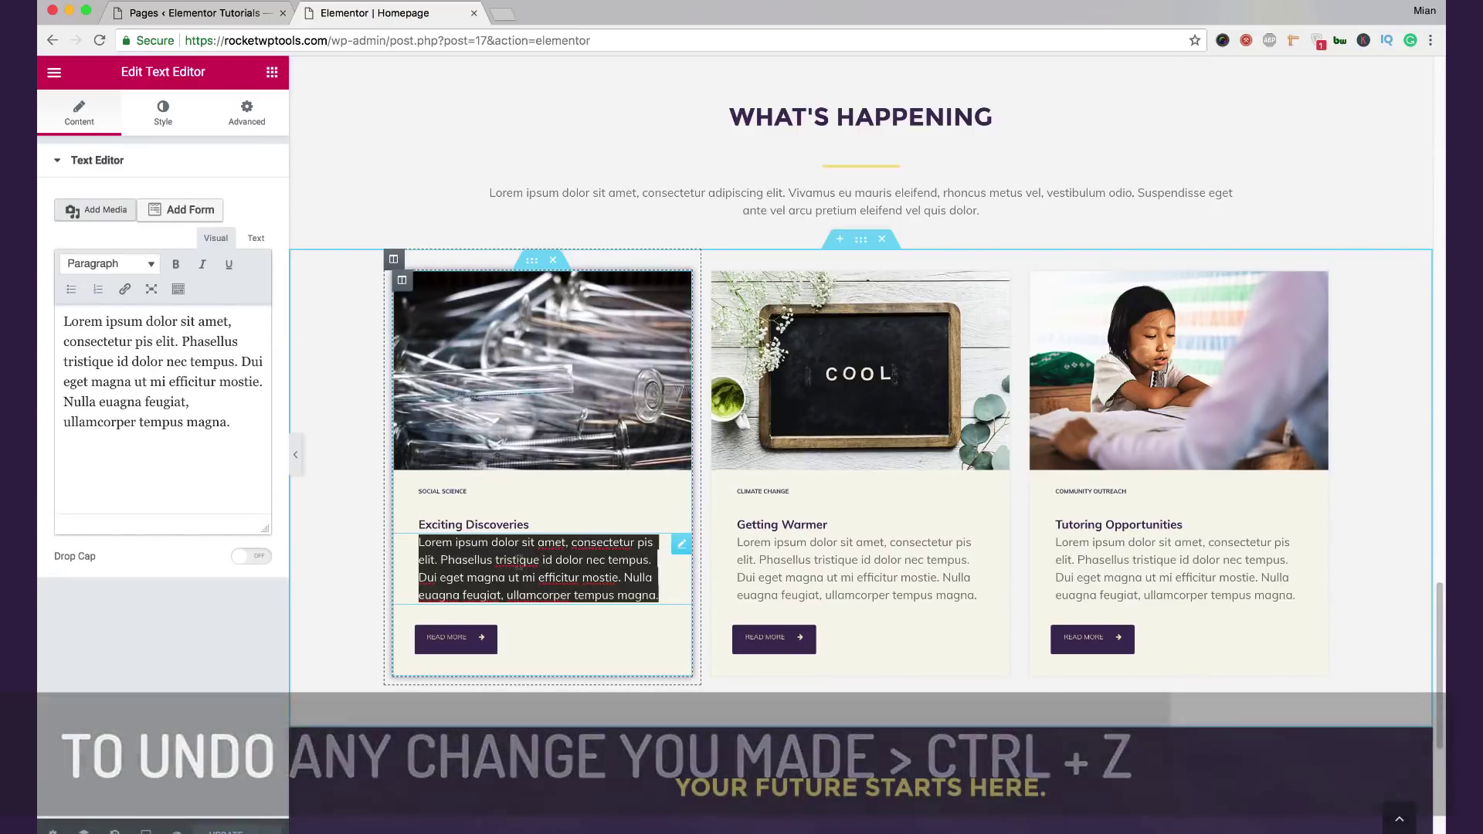
pyautogui.write('jkgdkgkgd')
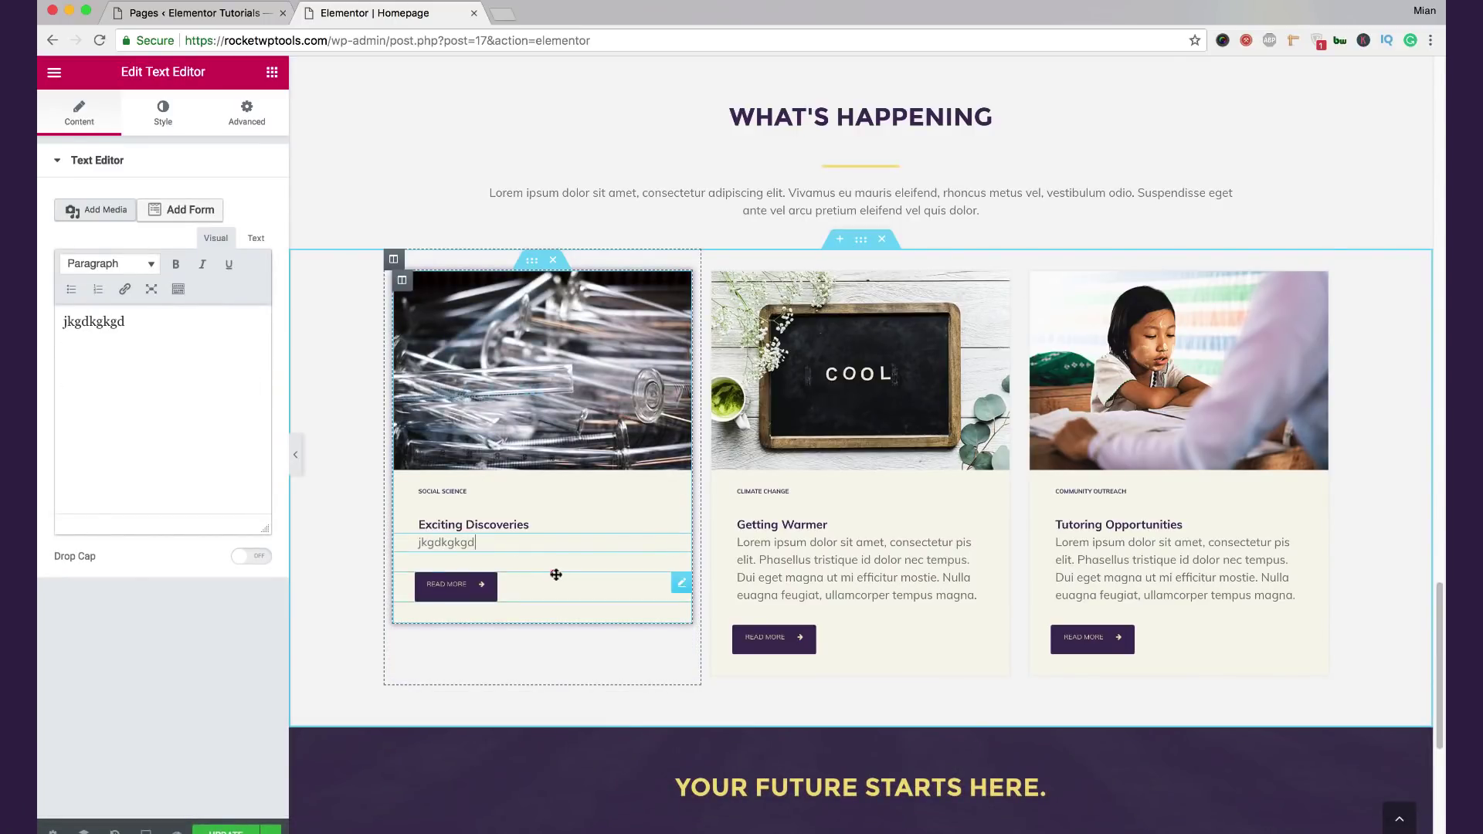
pyautogui.click(564, 581)
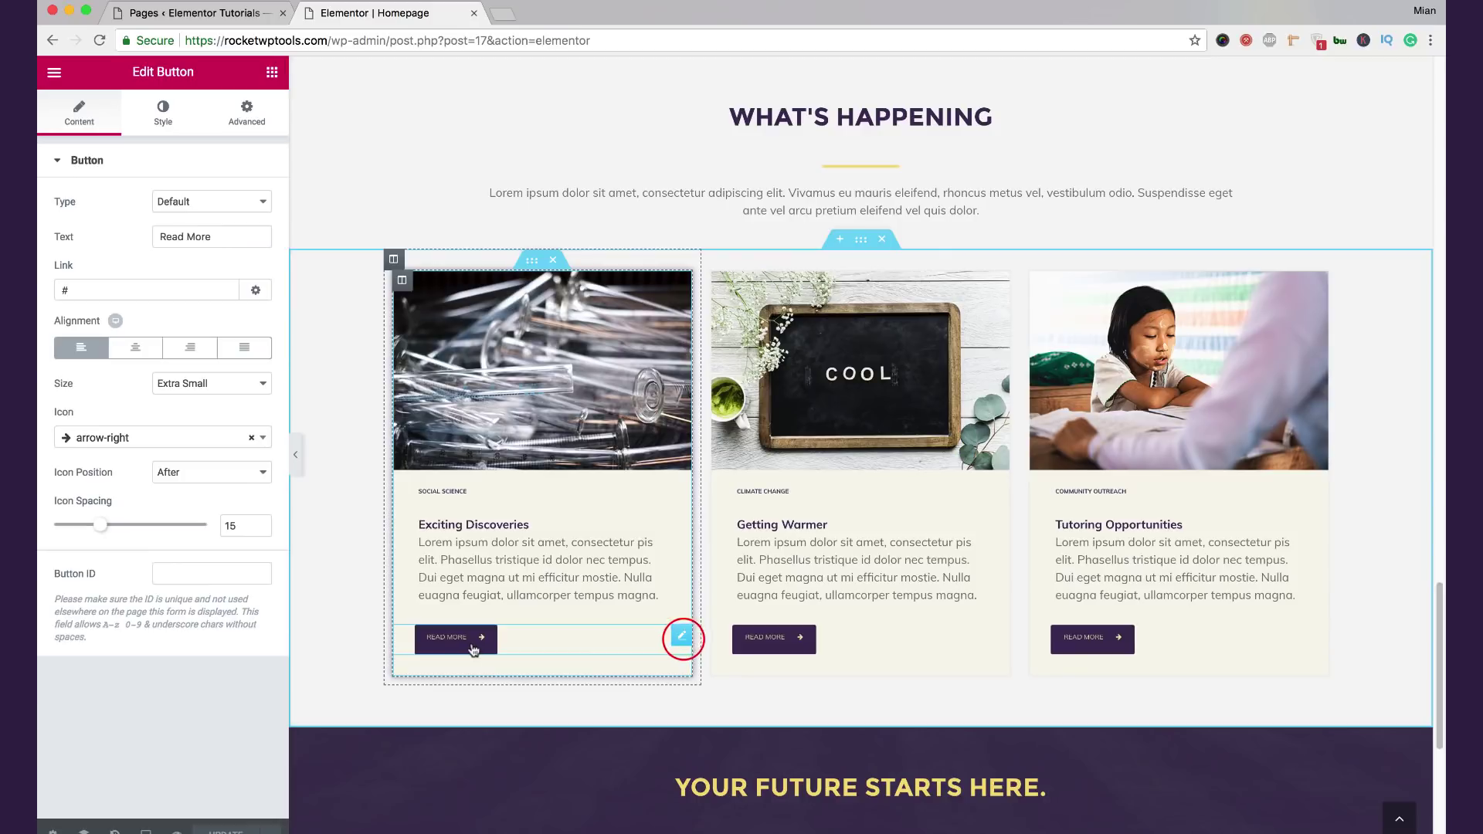
# Step: Set the typography size of the Read More buttons on the first two What's Happening cards to 1.2 rem
pyautogui.click(210, 445)
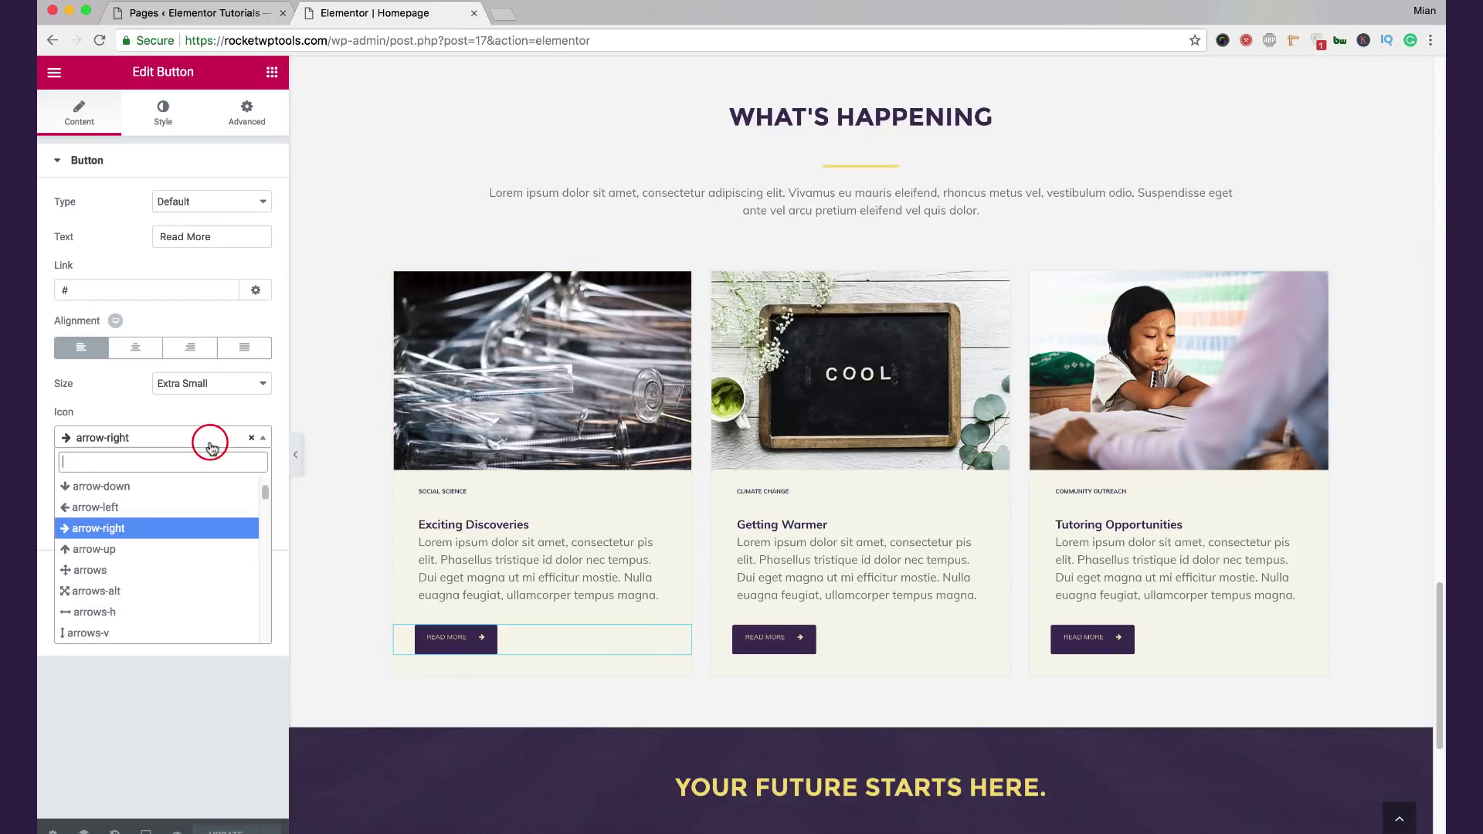
pyautogui.click(211, 445)
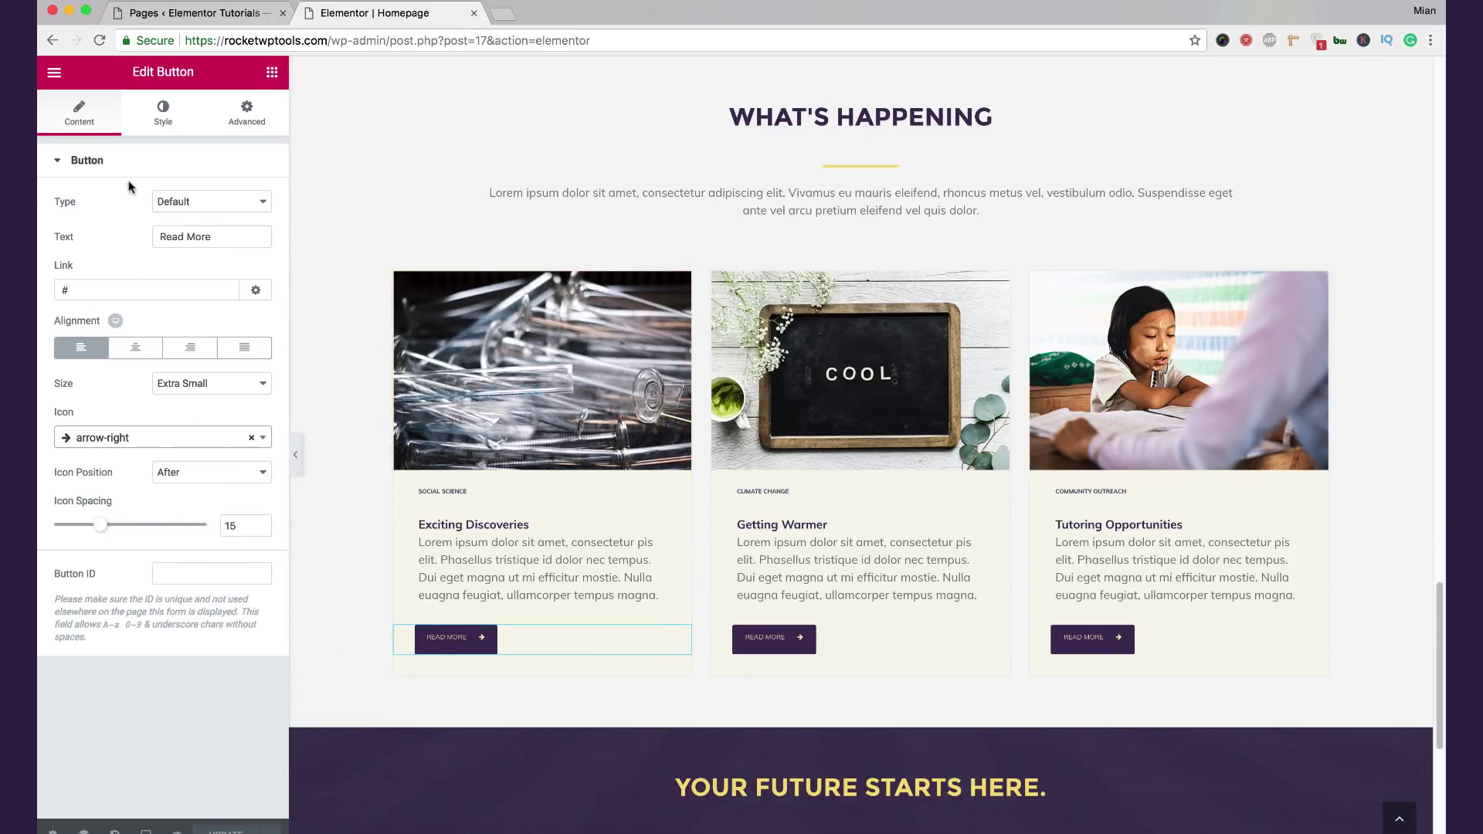
pyautogui.click(147, 117)
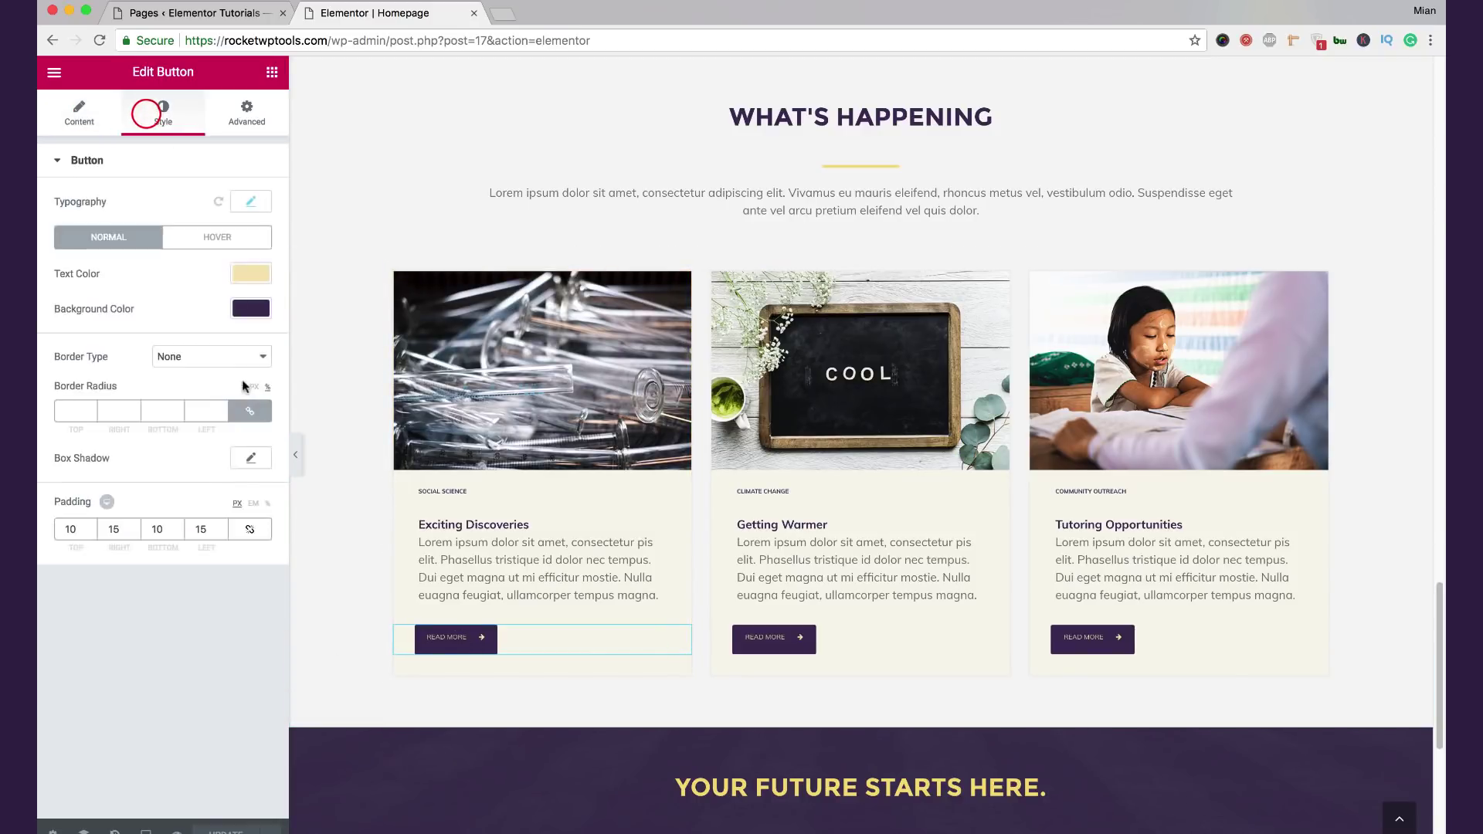
pyautogui.click(249, 204)
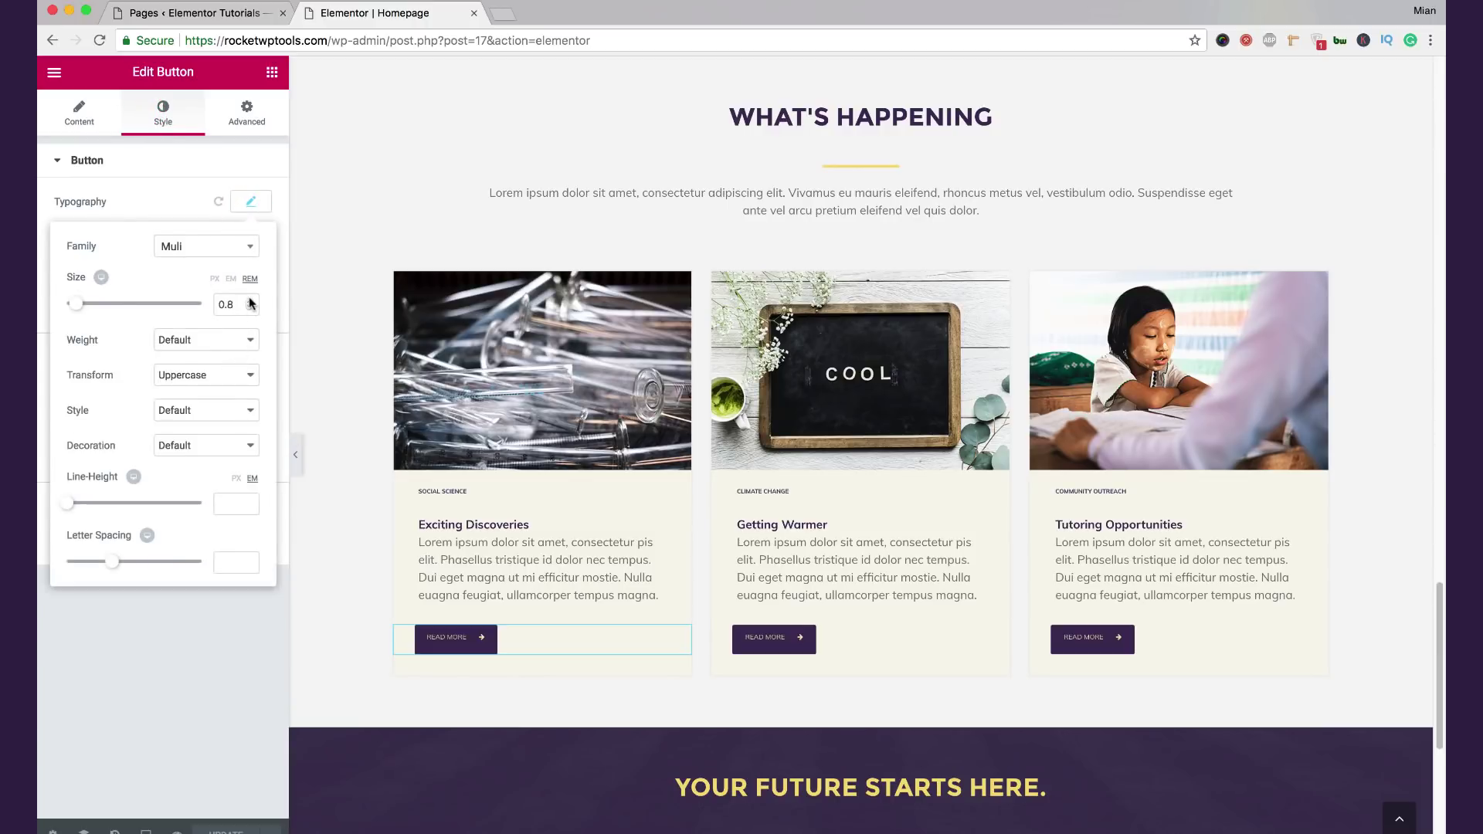
pyautogui.click(1001, 634)
pyautogui.click(143, 113)
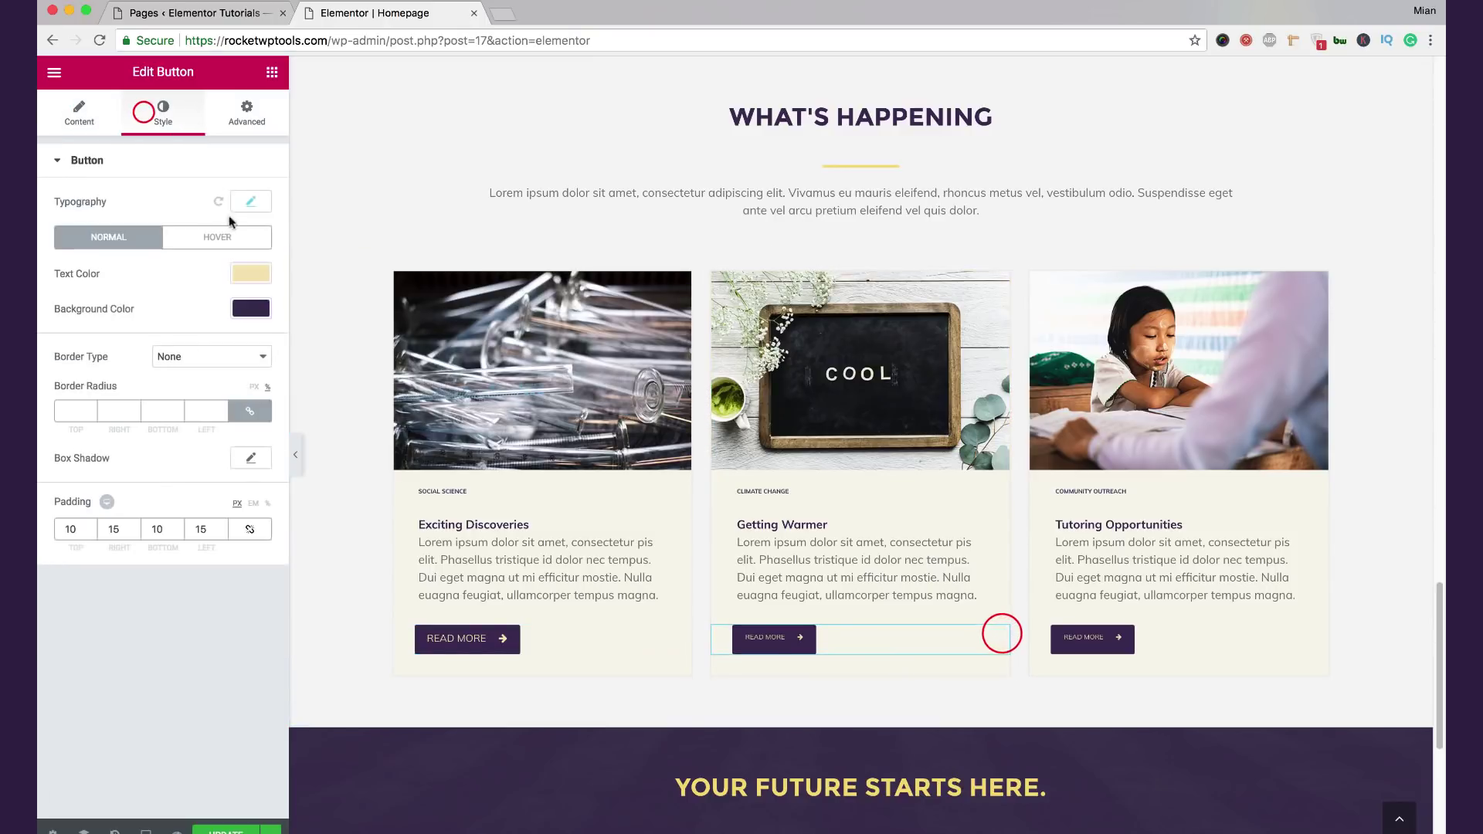
pyautogui.click(250, 202)
# Step: Enlarge the typography size of the Tutoring Opportunities card's Read More button to match the other cards
pyautogui.click(1319, 635)
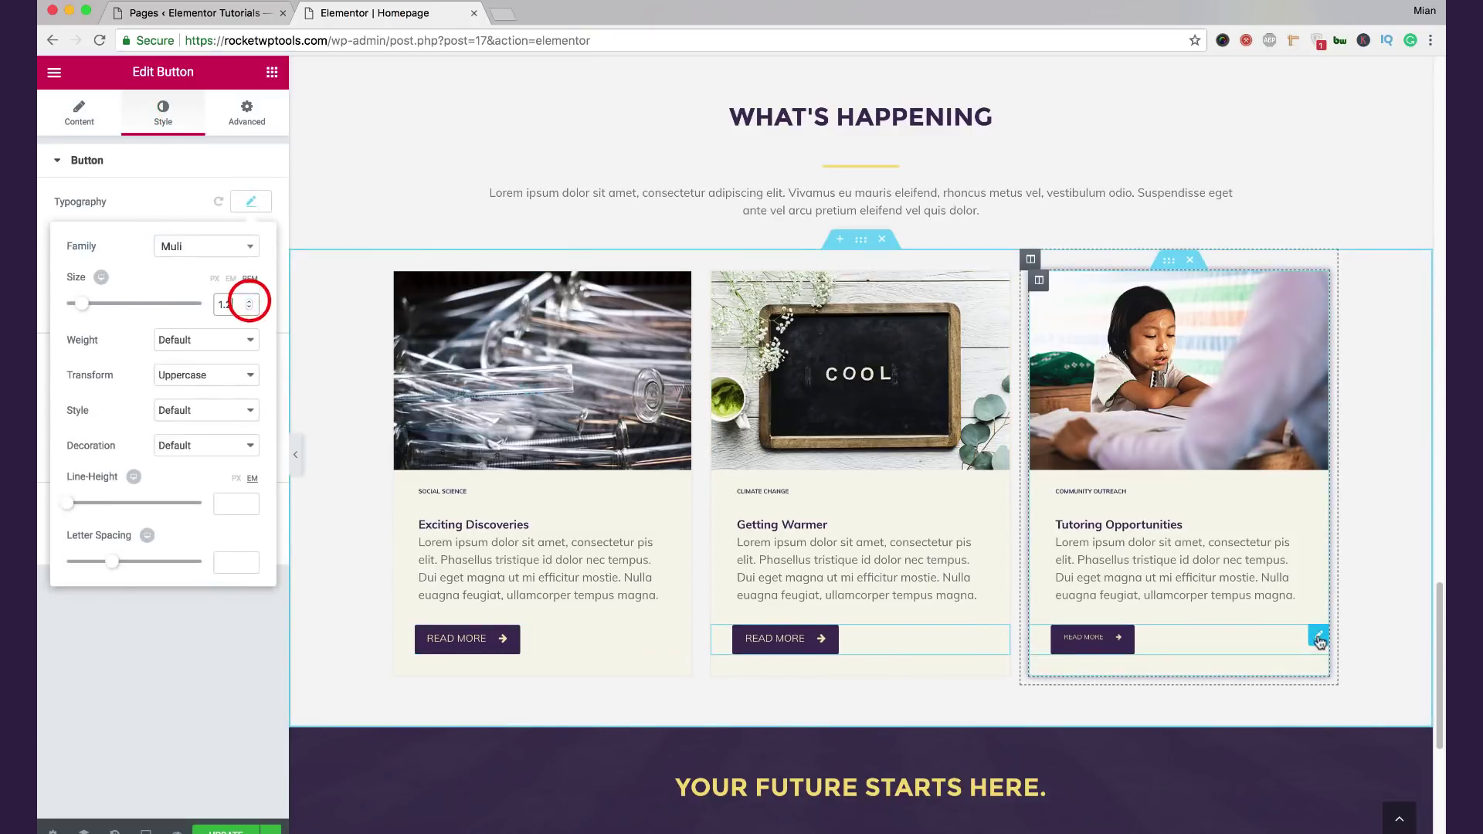
pyautogui.click(178, 122)
pyautogui.click(253, 201)
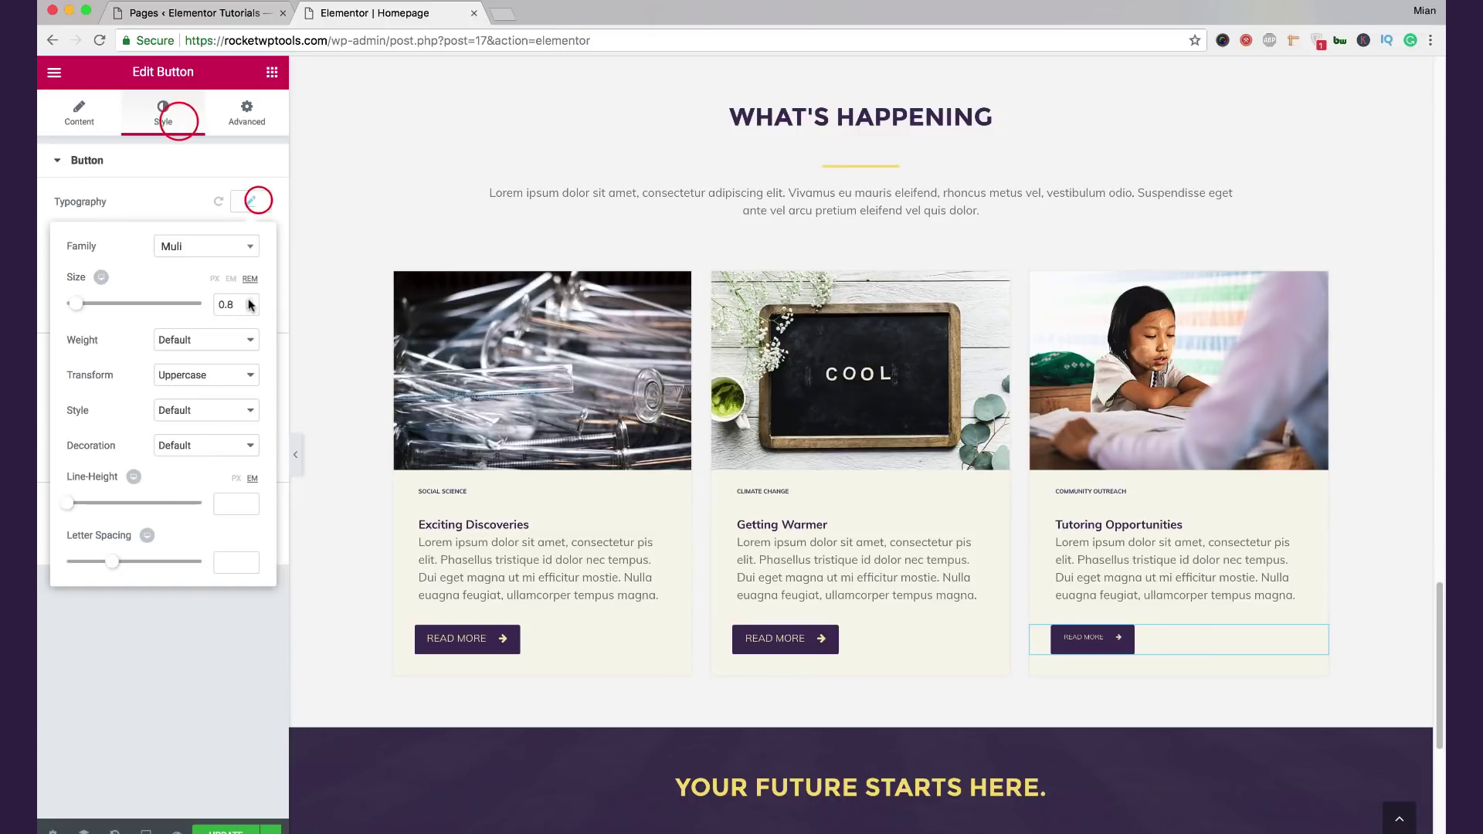
pyautogui.click(247, 202)
# Step: Change the statistics section's background overlay to green #55913b after trying the preset colors
pyautogui.click(1435, 284)
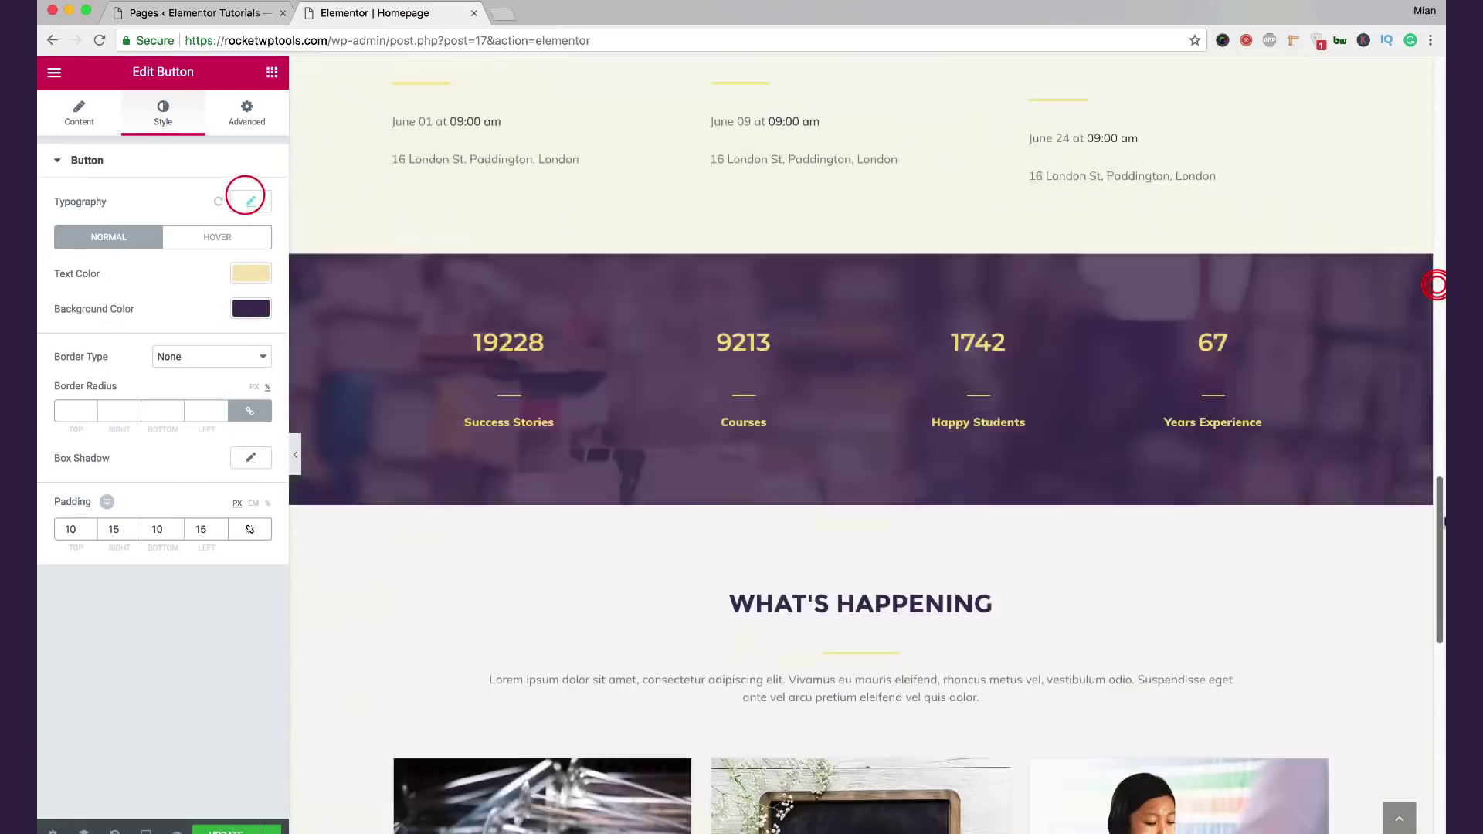
pyautogui.click(861, 355)
pyautogui.click(163, 112)
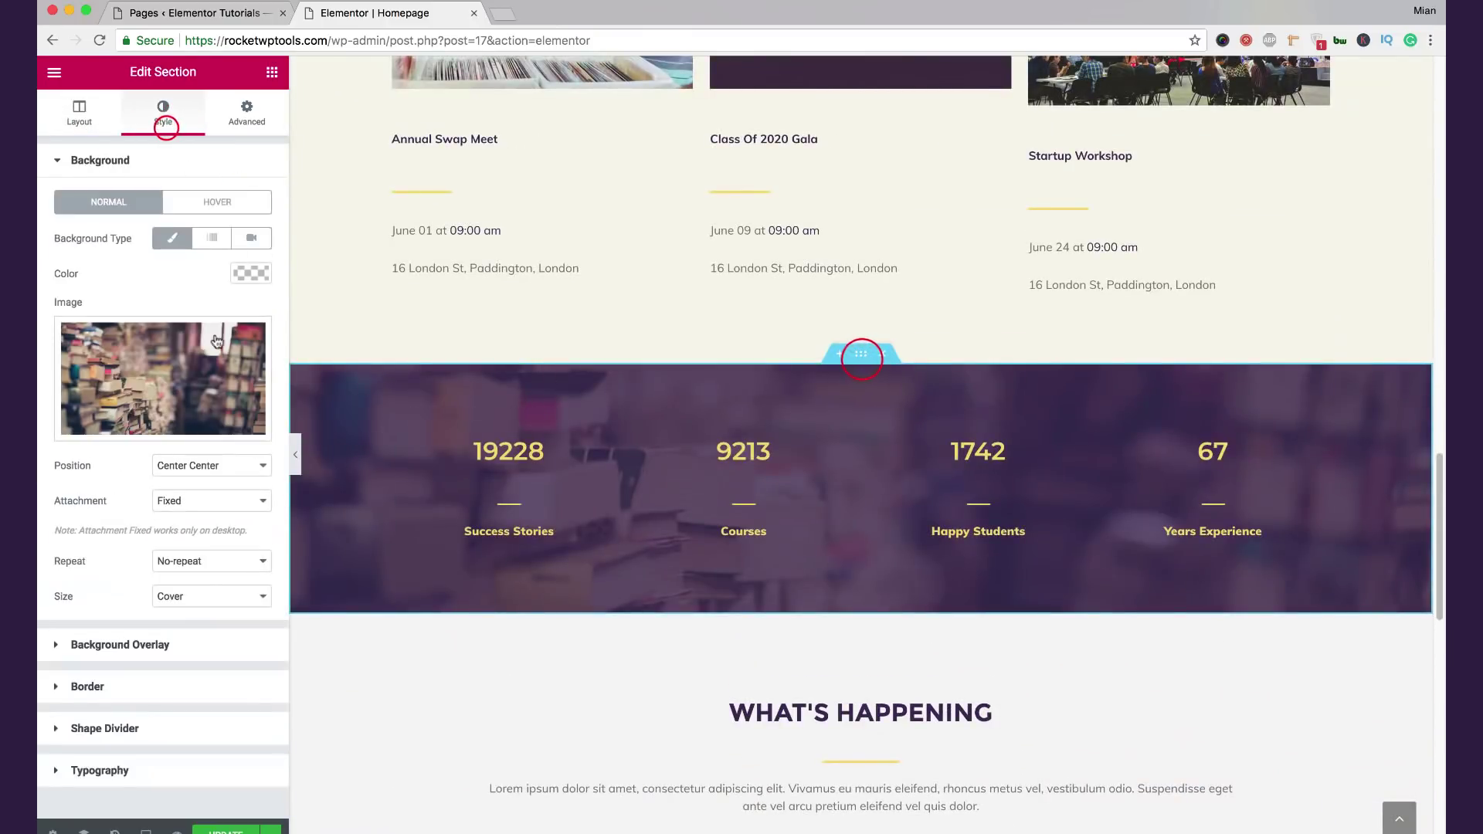
pyautogui.click(268, 644)
pyautogui.click(243, 314)
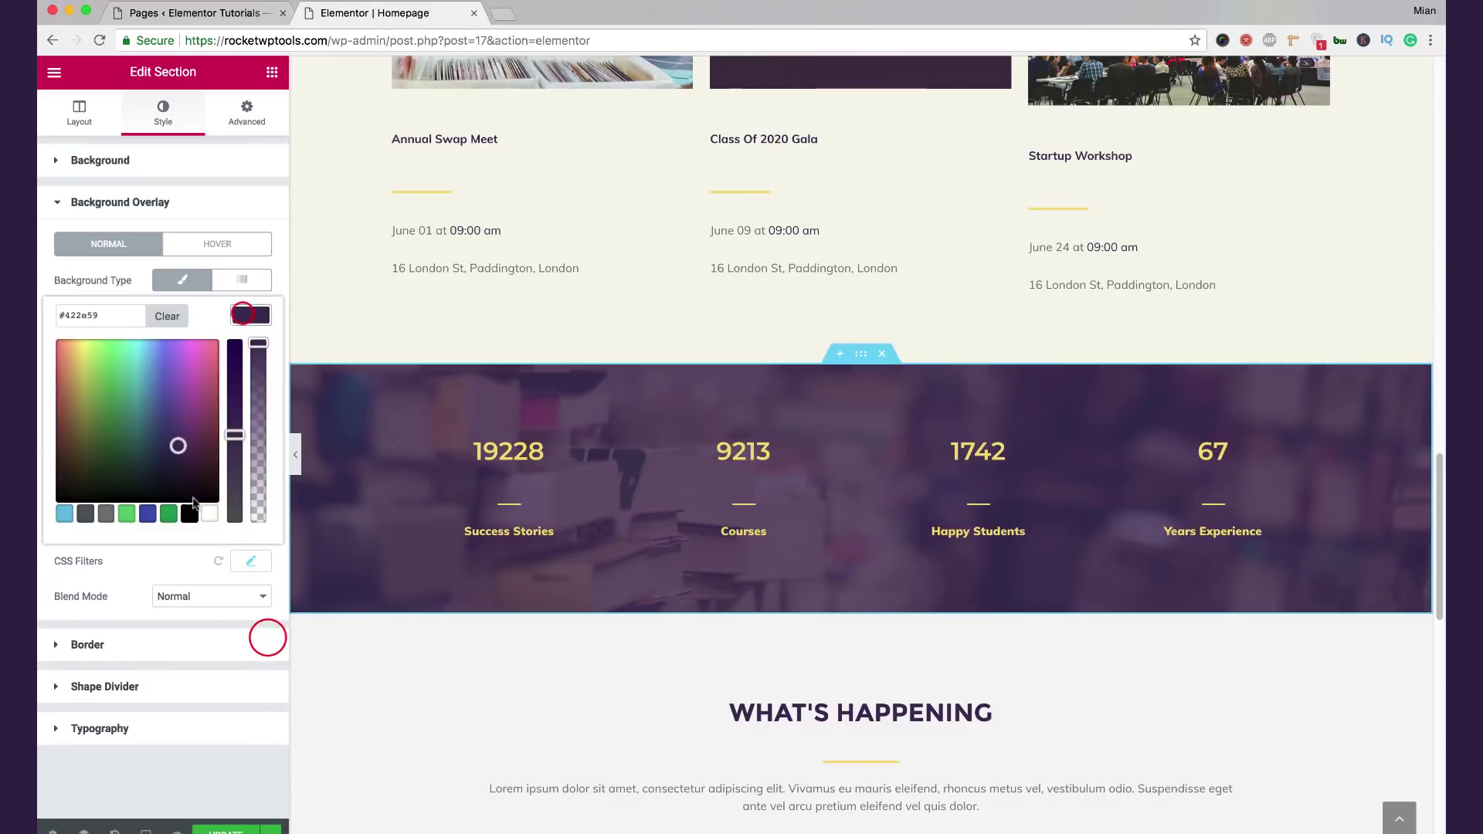
pyautogui.click(146, 515)
pyautogui.click(65, 516)
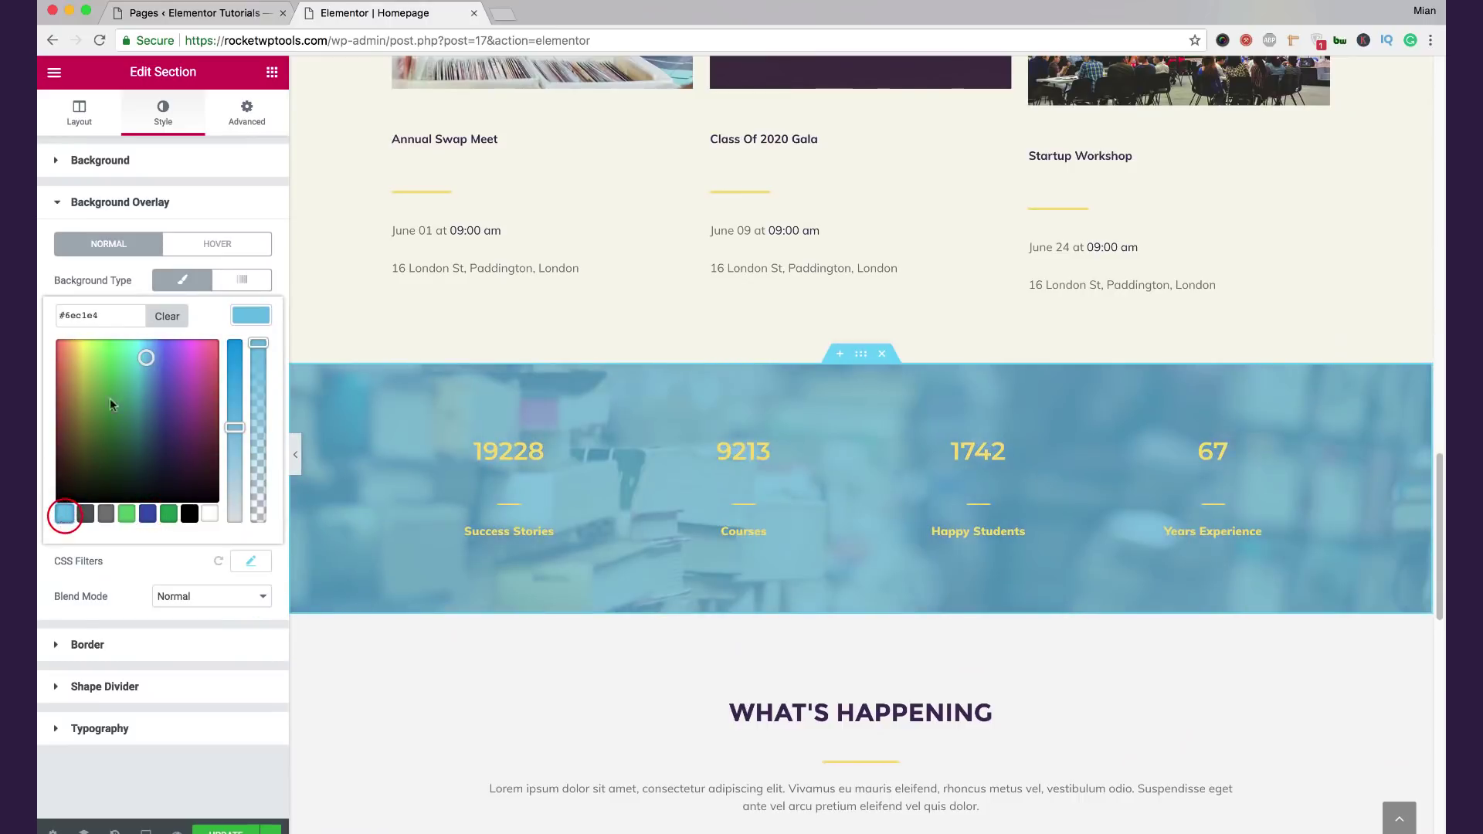
pyautogui.moveTo(143, 362); pyautogui.dragTo(103, 410)
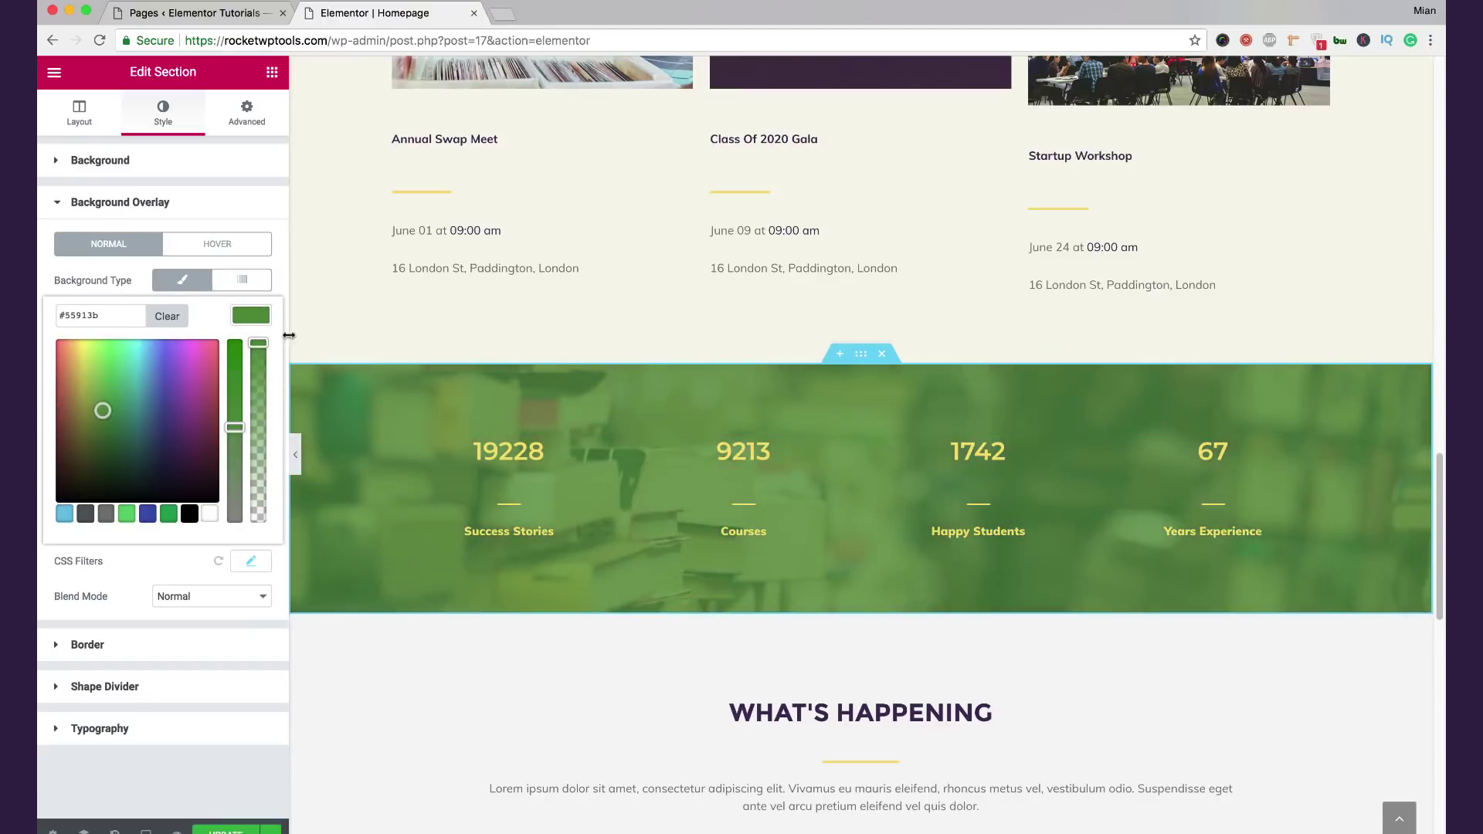
pyautogui.click(262, 325)
pyautogui.click(333, 328)
# Step: Examine the About Us section's toggle items and the settings of the heading and building image
pyautogui.moveTo(1438, 563); pyautogui.dragTo(1437, 331)
pyautogui.click(780, 438)
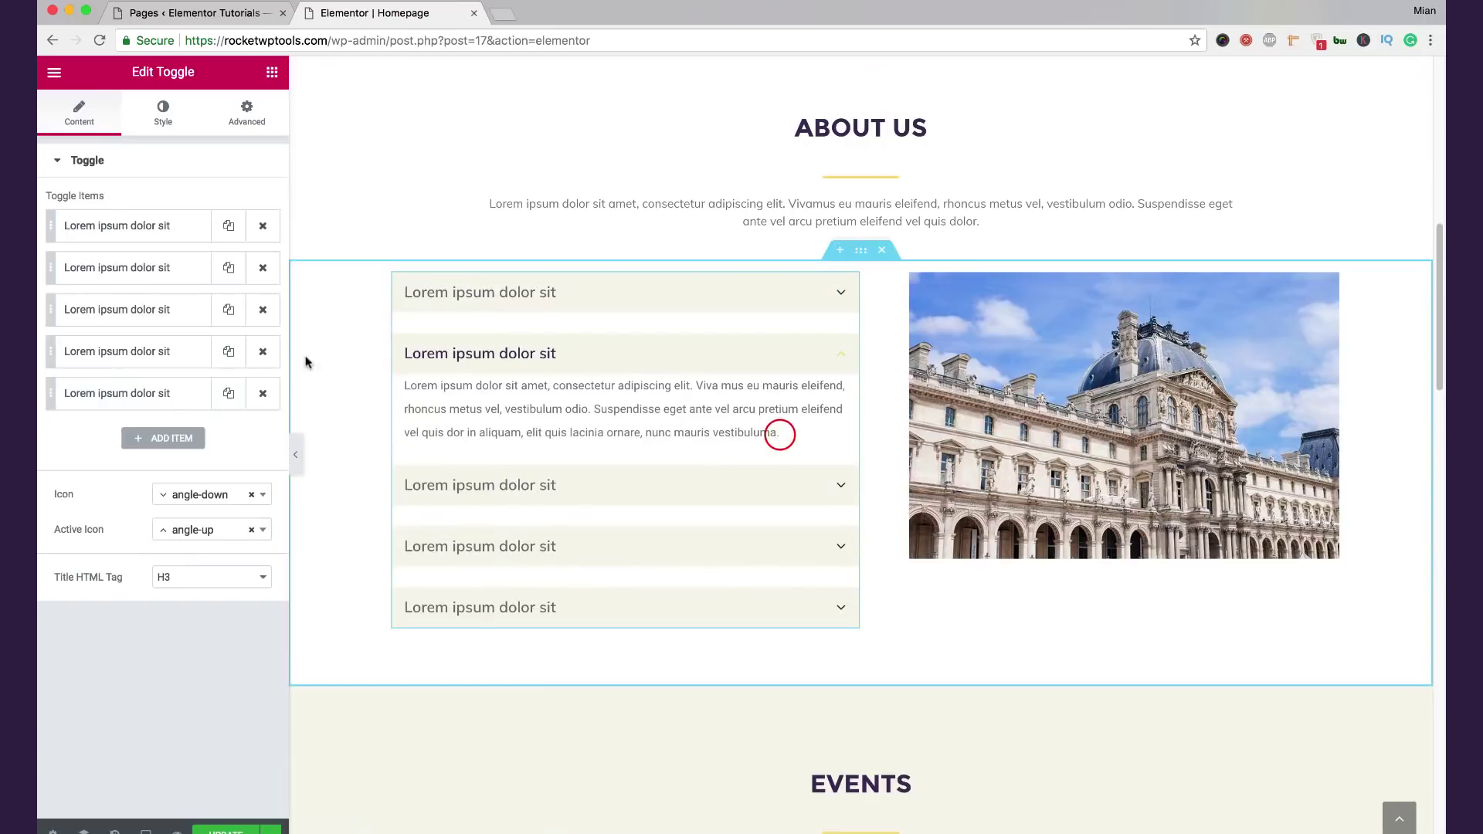
pyautogui.click(159, 238)
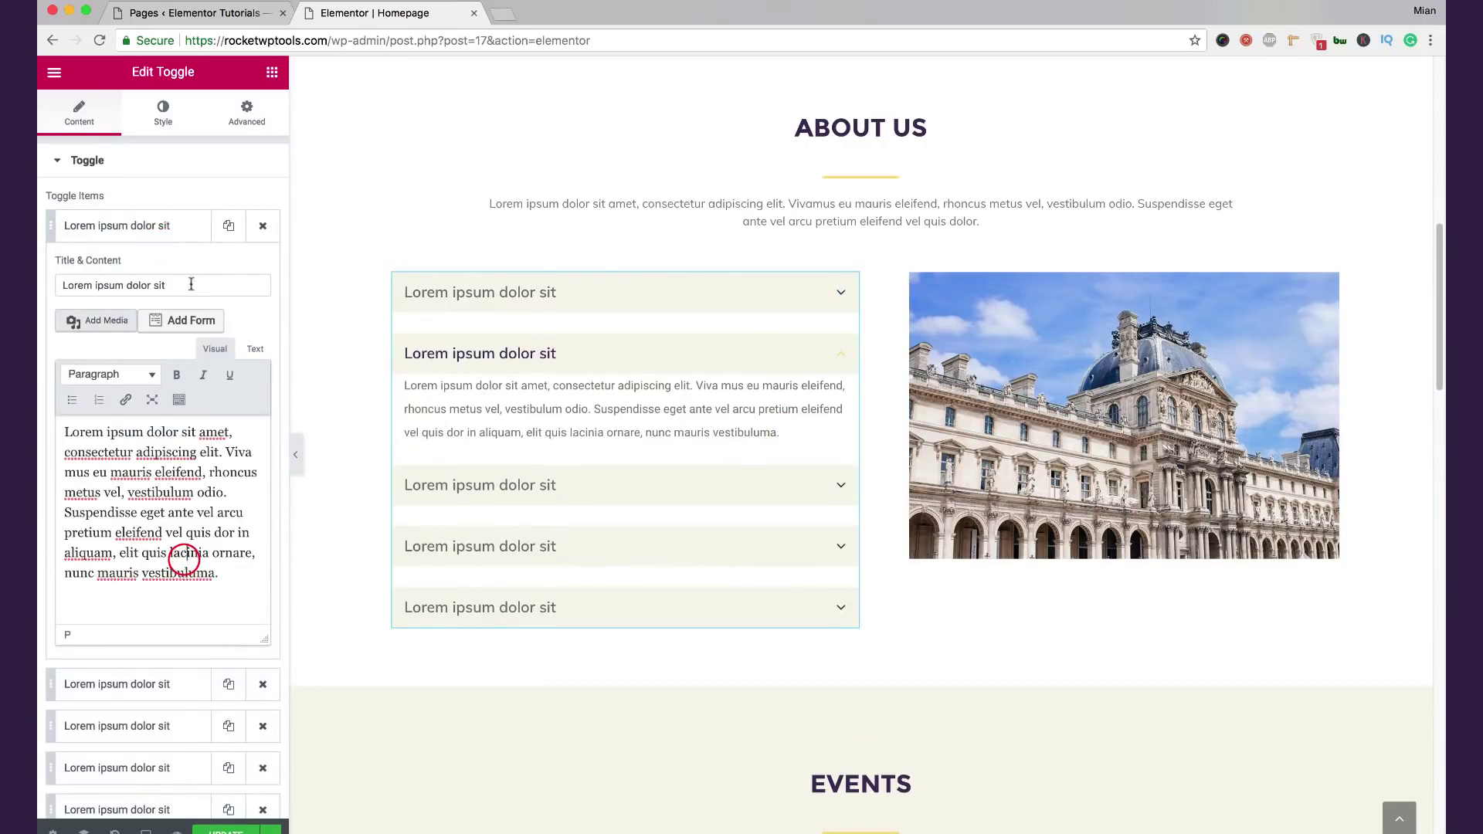
pyautogui.click(865, 128)
pyautogui.click(1132, 403)
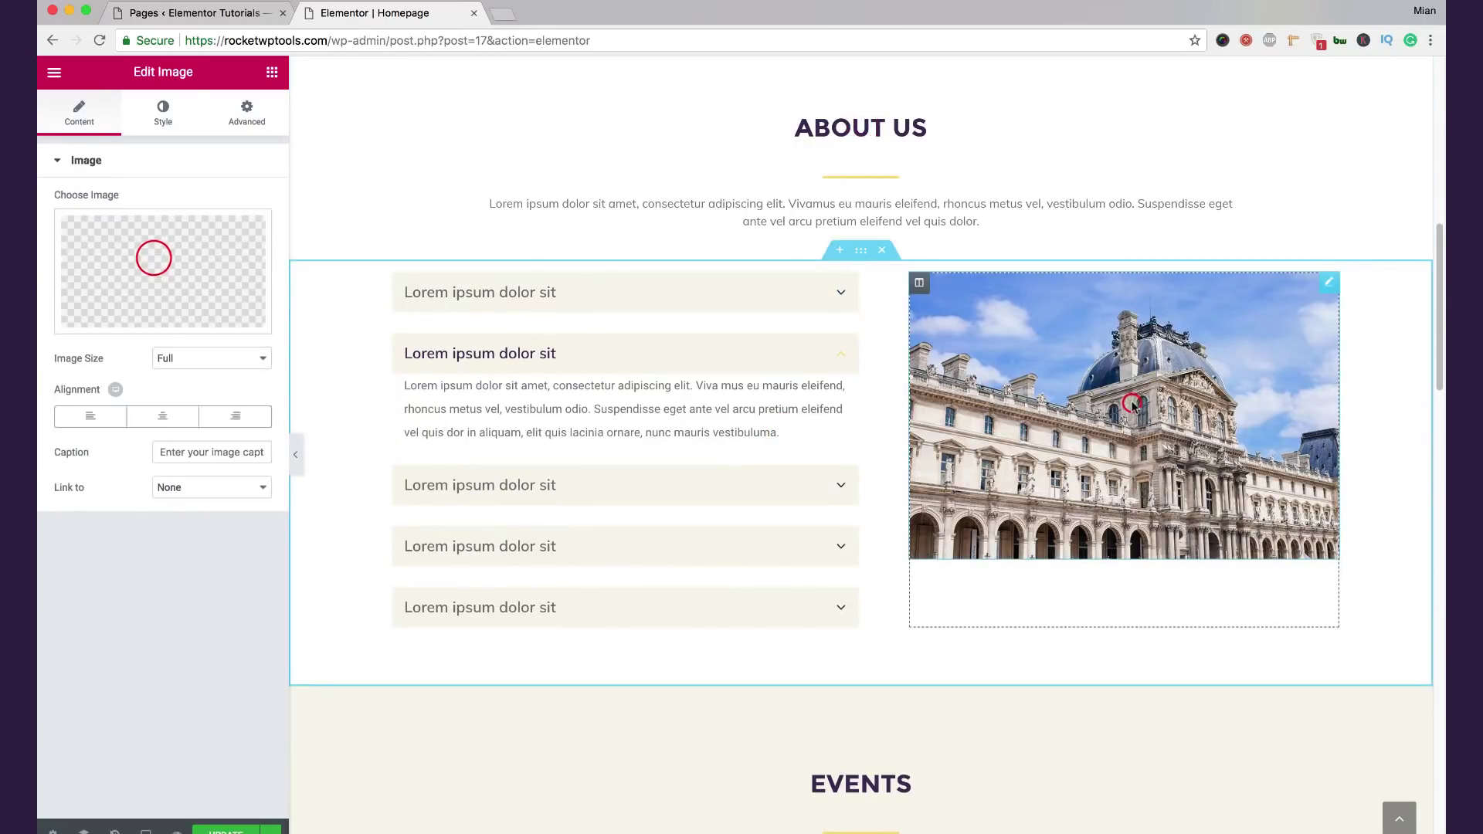
# Step: Link the Events icon box below the hero to the Events page, using the link address copied from the site's header menu
pyautogui.scroll(6, 553, 321)
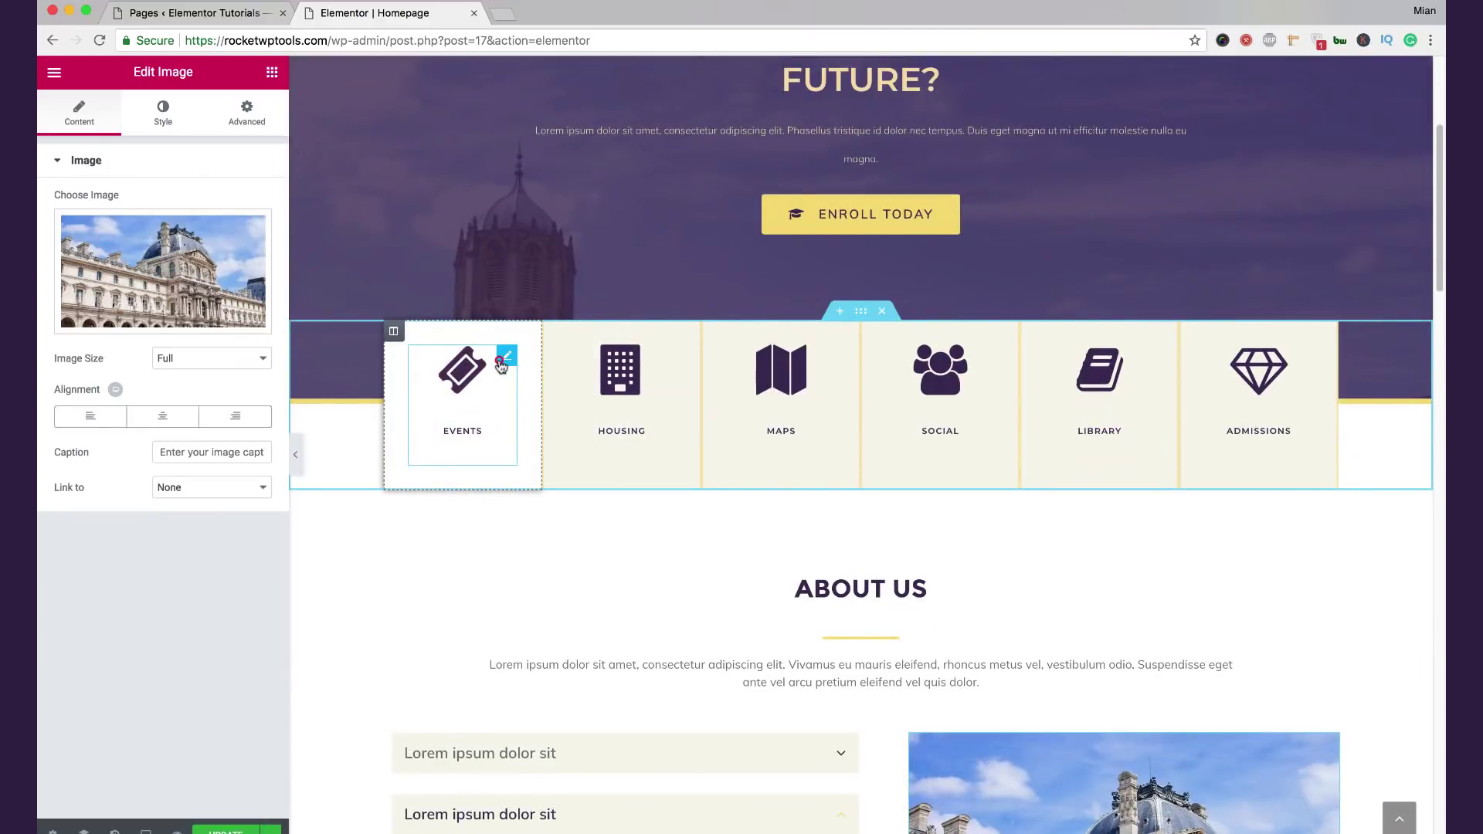
pyautogui.click(501, 363)
pyautogui.click(108, 504)
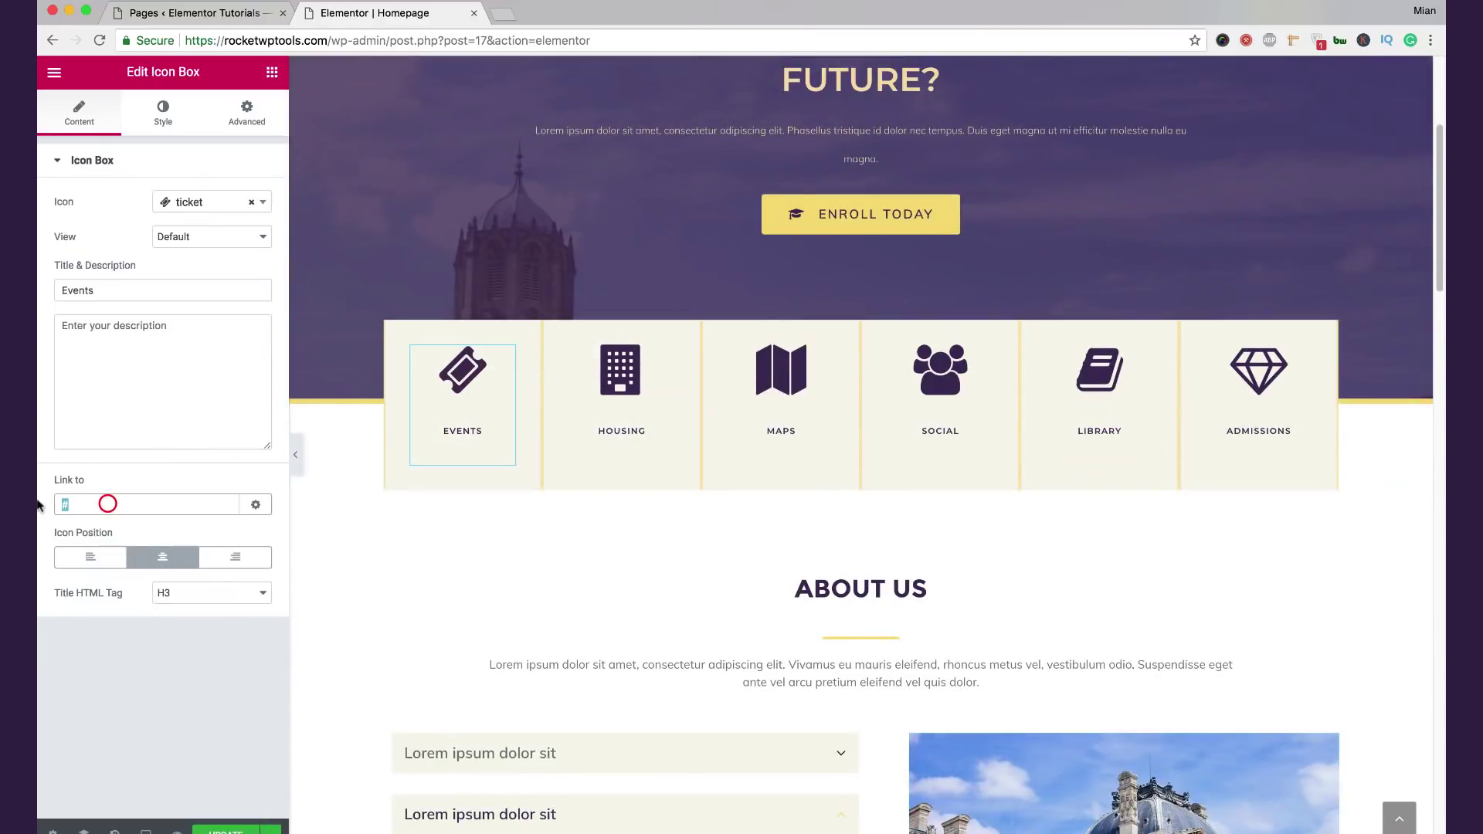
pyautogui.click(256, 505)
pyautogui.click(256, 504)
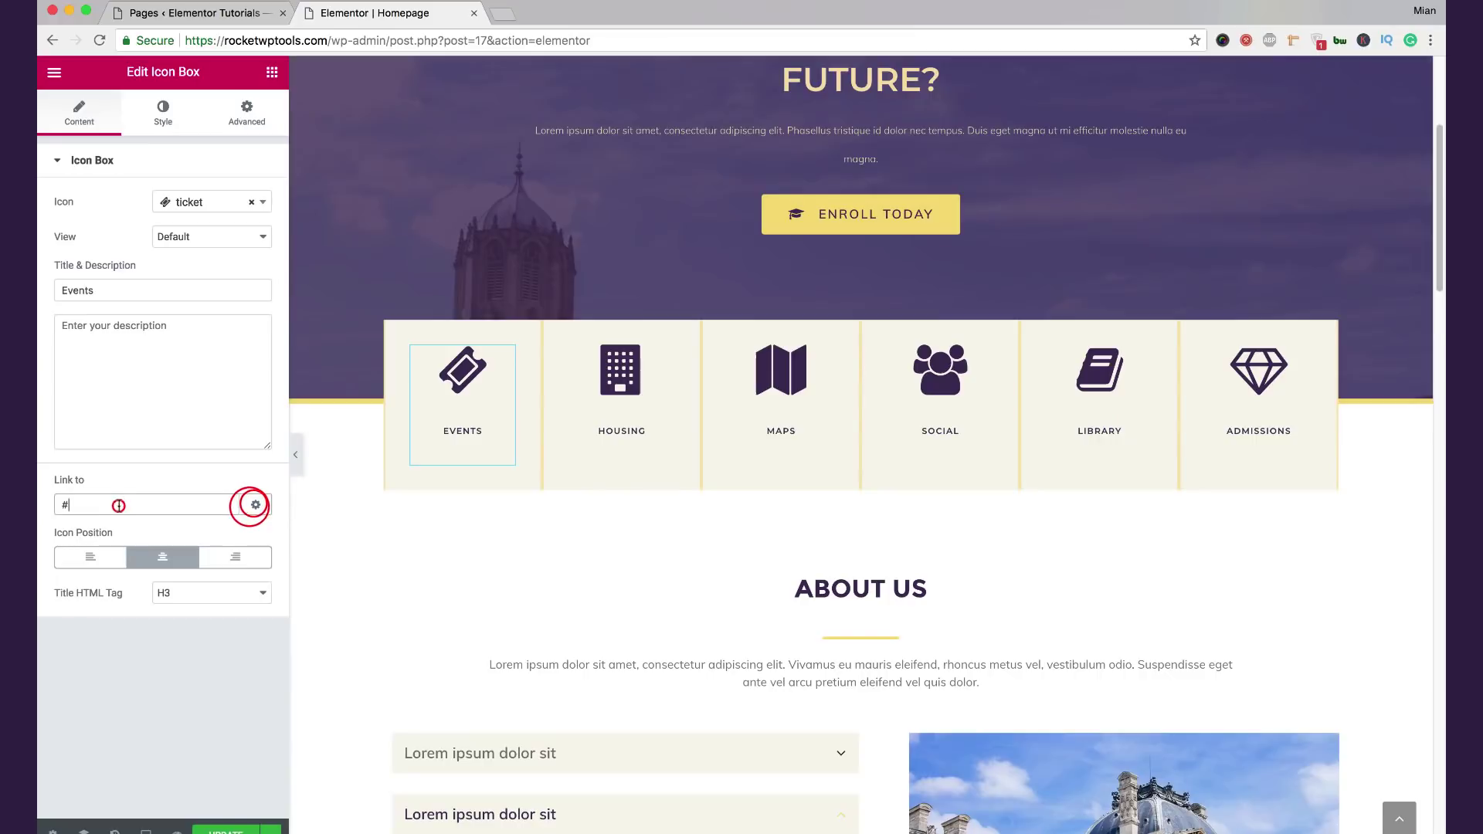
pyautogui.scroll(4, 1006, 500)
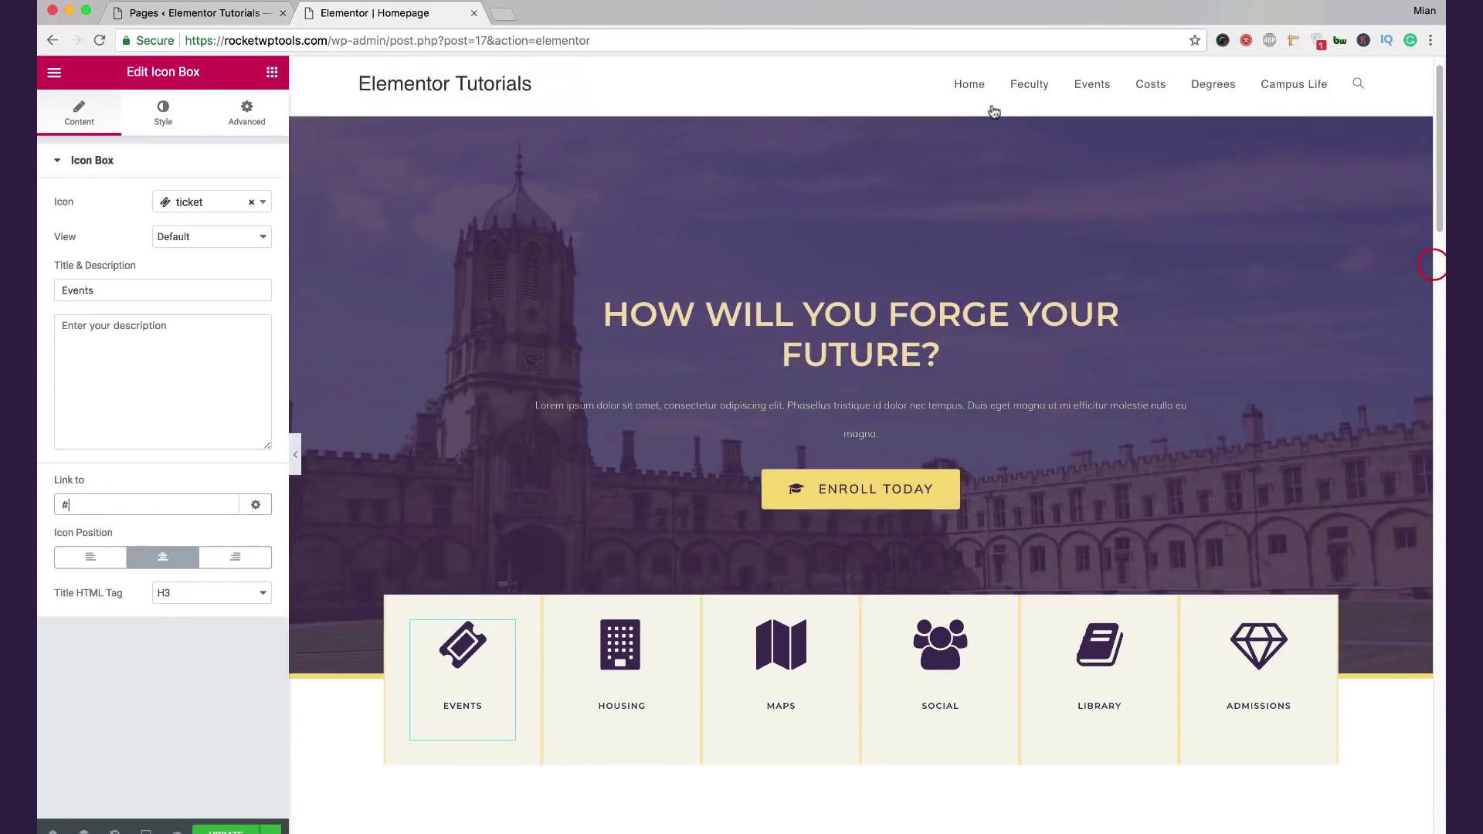
pyautogui.rightClick(1091, 92)
pyautogui.click(1152, 177)
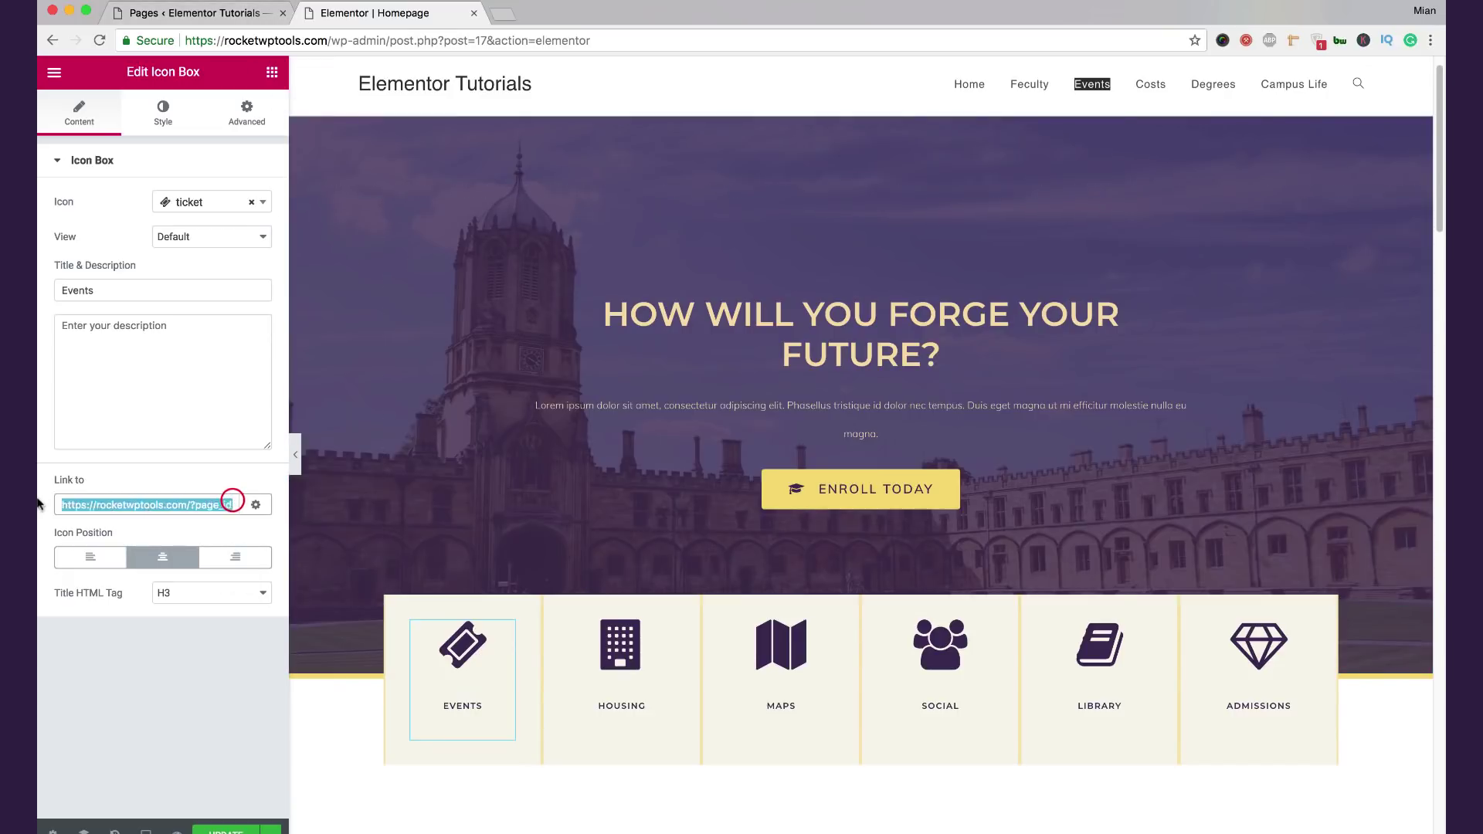
# Step: Review the edit history, the Enroll Today button's settings and the Events icon box's link
pyautogui.press('super+shift+h')
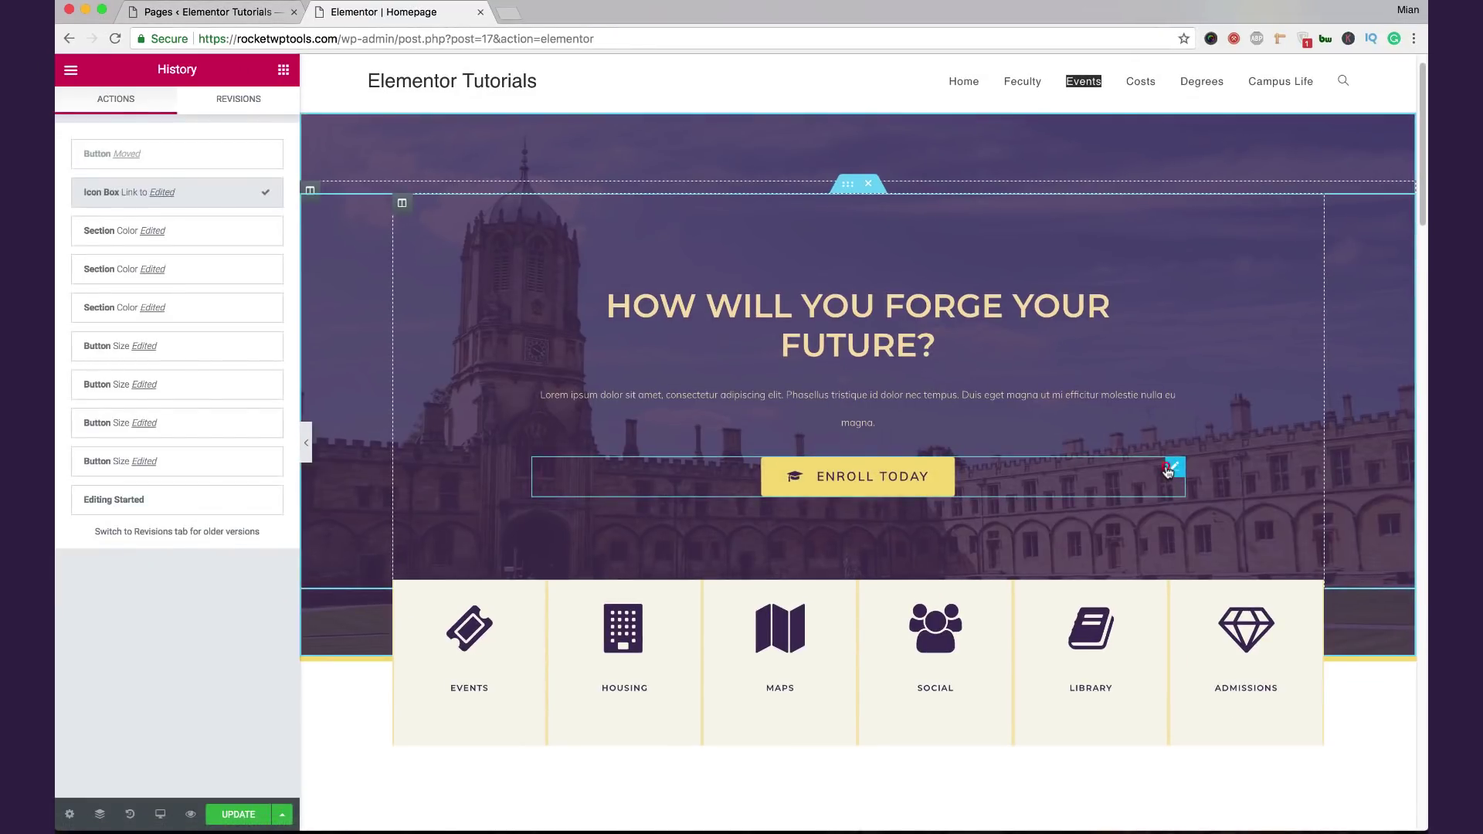
pyautogui.click(1170, 469)
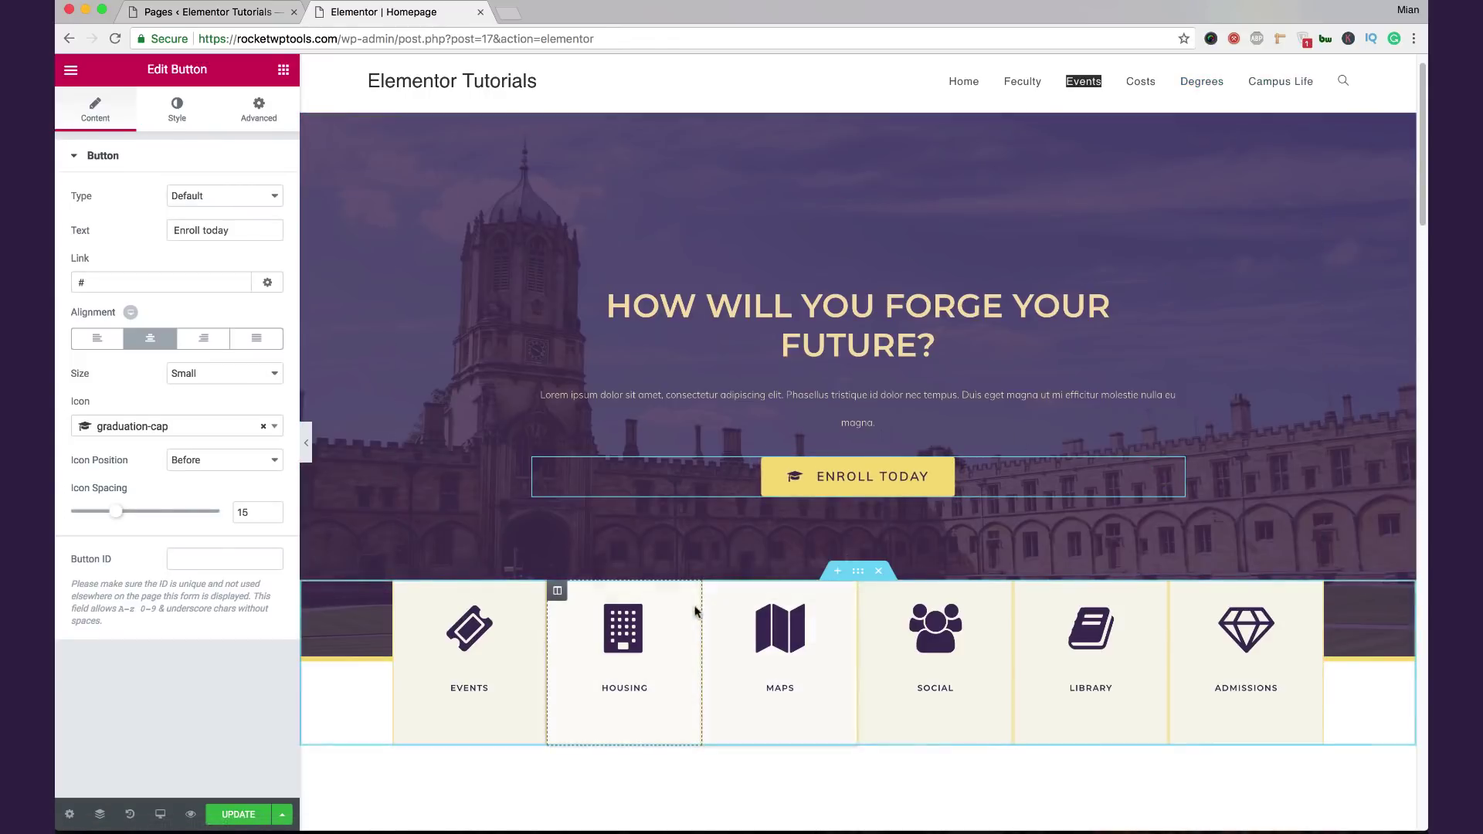
pyautogui.click(665, 615)
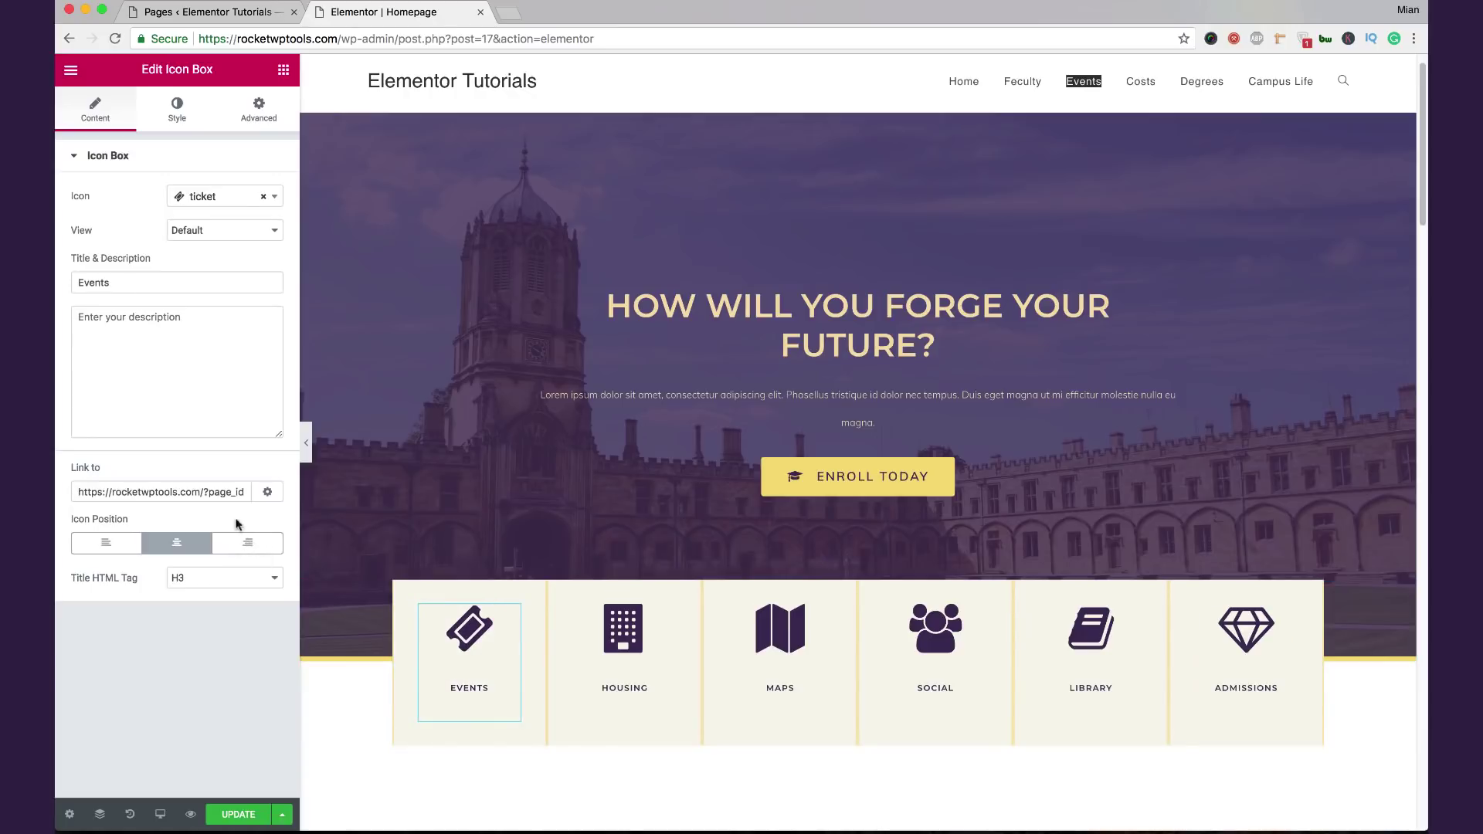
pyautogui.click(219, 492)
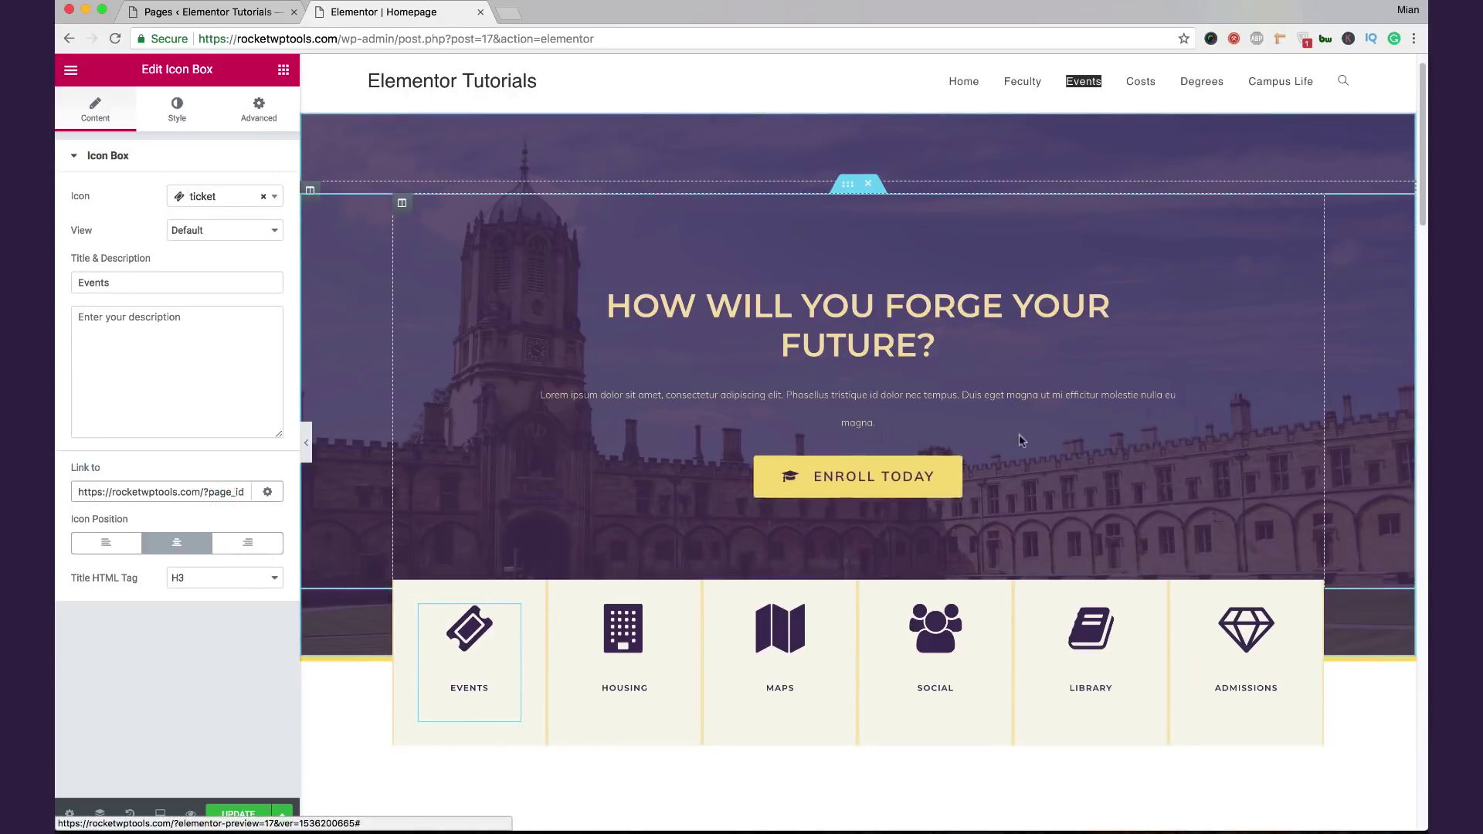
# Step: Check the editable text of the hero heading and the paragraph below it, and update the homepage
pyautogui.scroll(1, 810, 317)
pyautogui.click(841, 341)
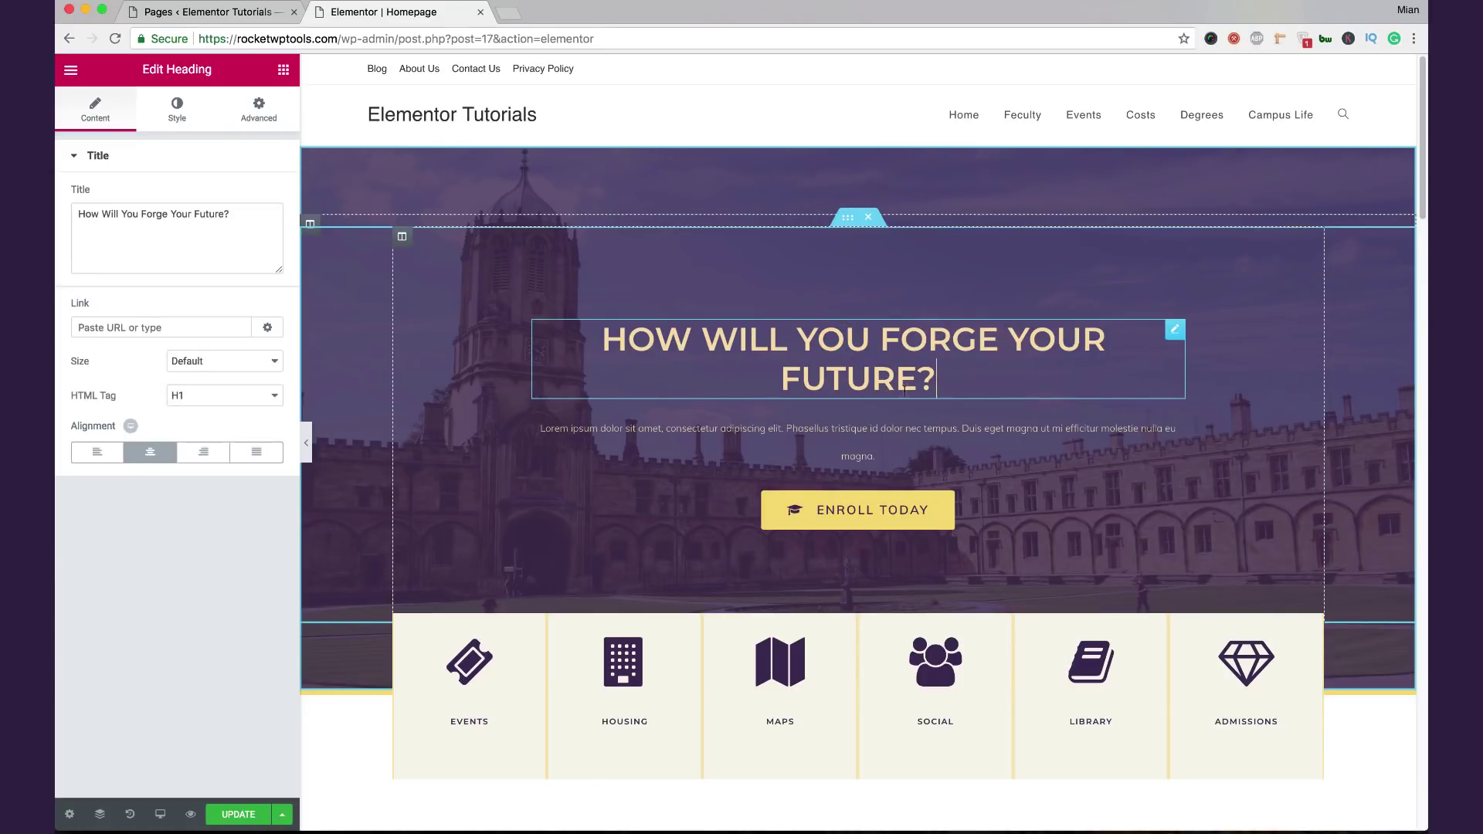
pyautogui.click(918, 419)
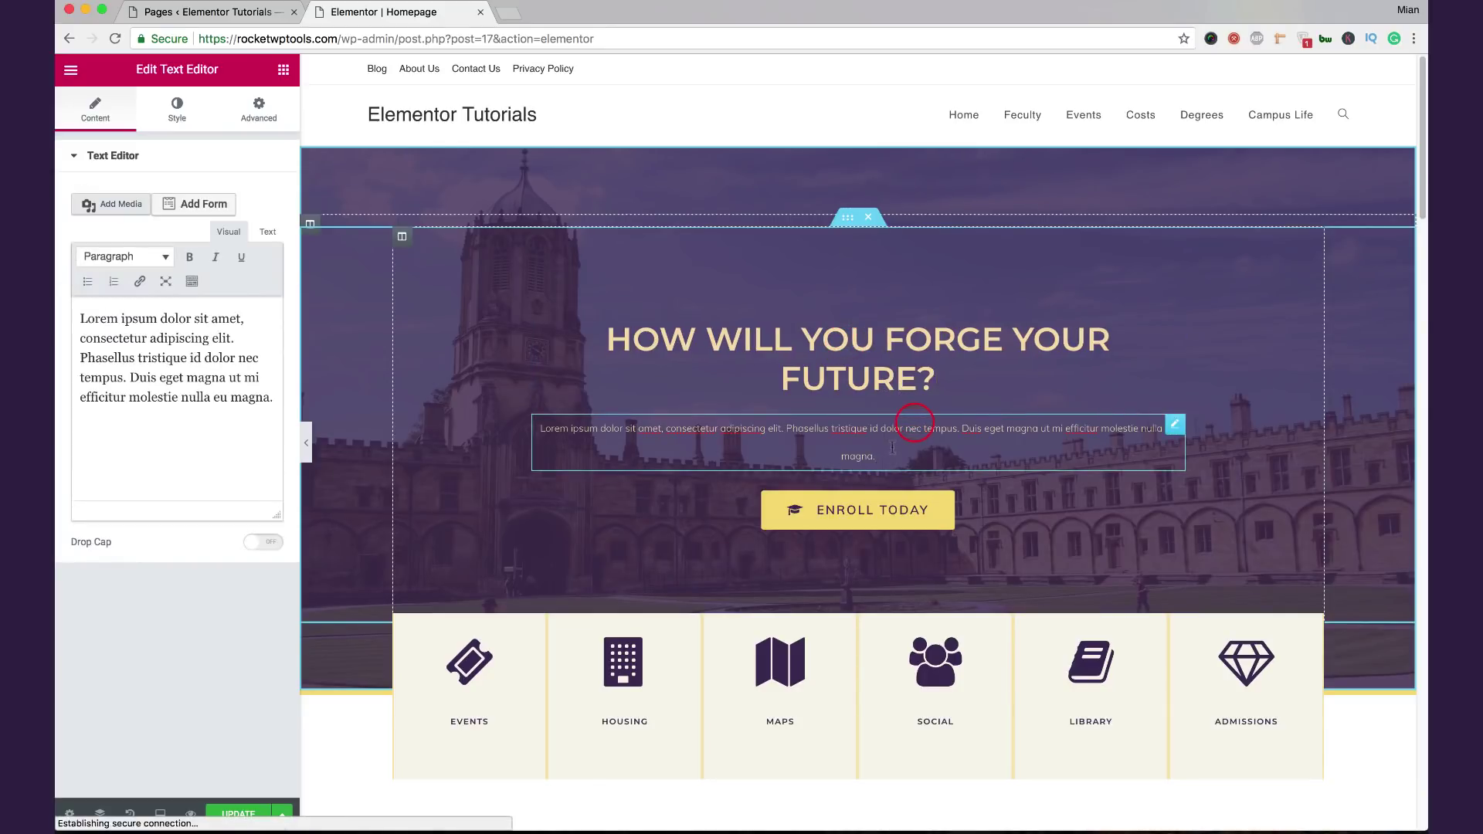
pyautogui.click(892, 447)
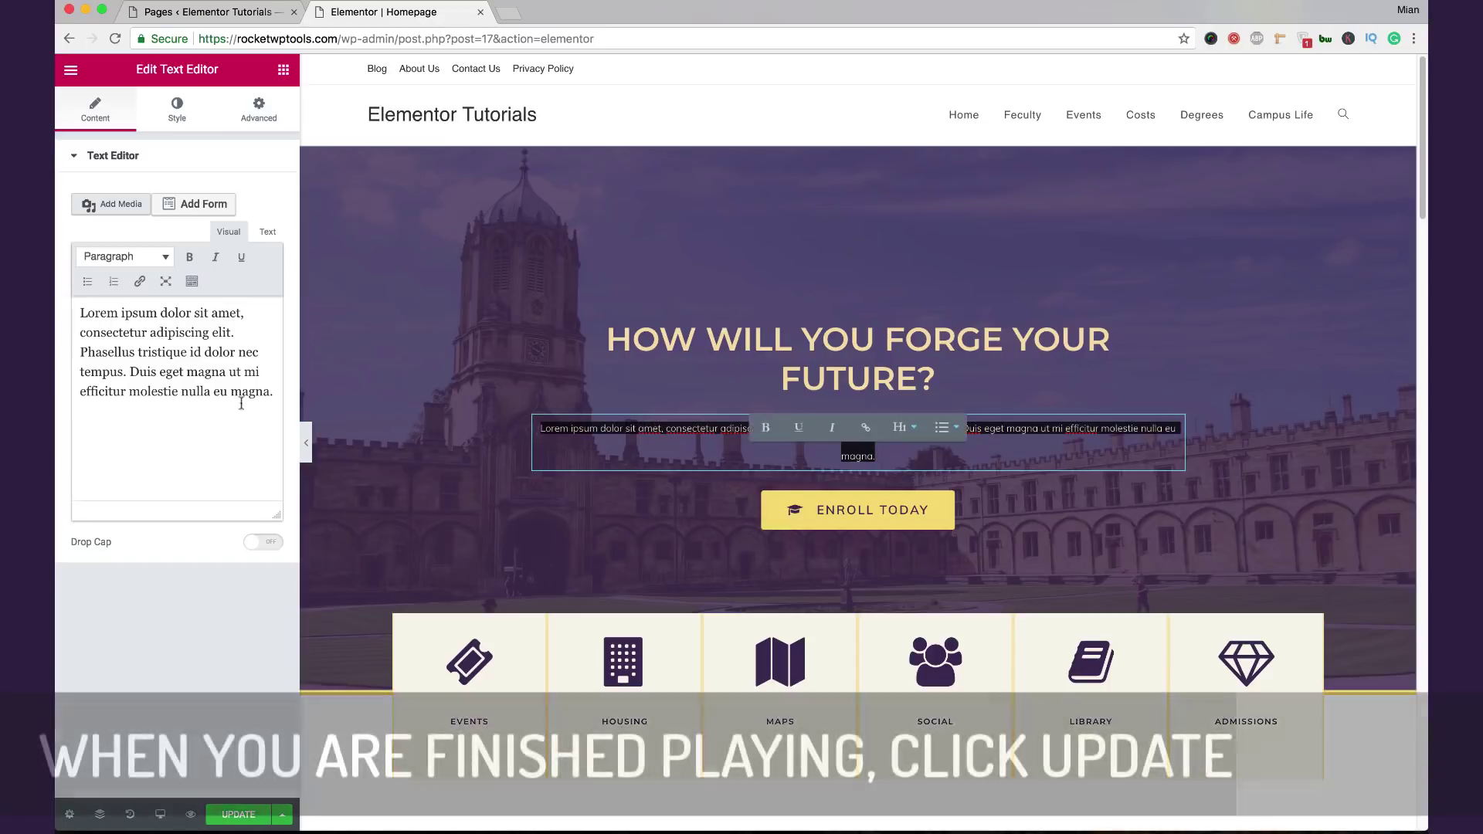
pyautogui.click(228, 401)
pyautogui.click(117, 341)
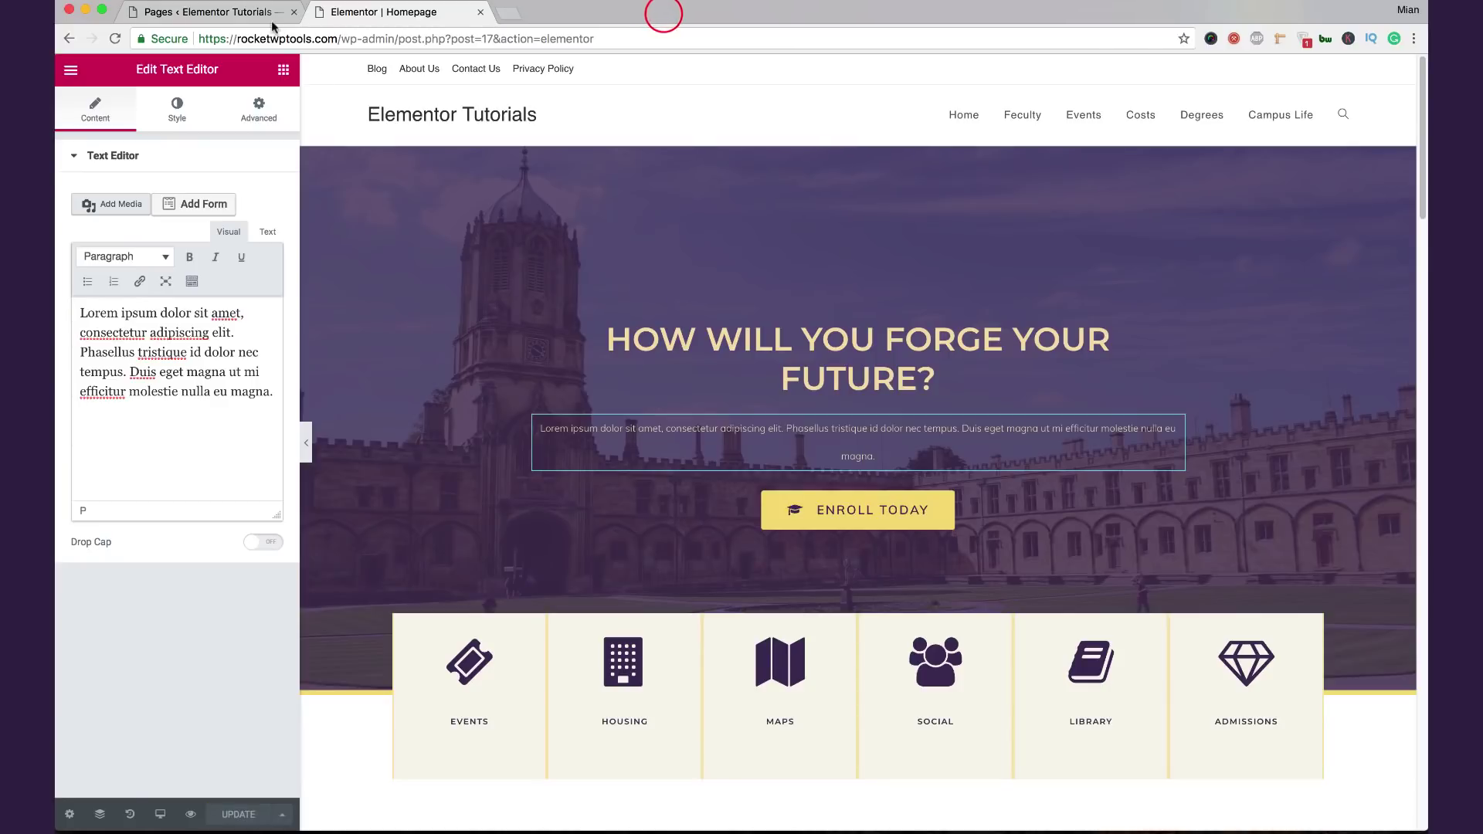
# Step: Switch to the WordPress Pages admin, open the theme Customizer and dismiss its autosave notice
pyautogui.click(273, 25)
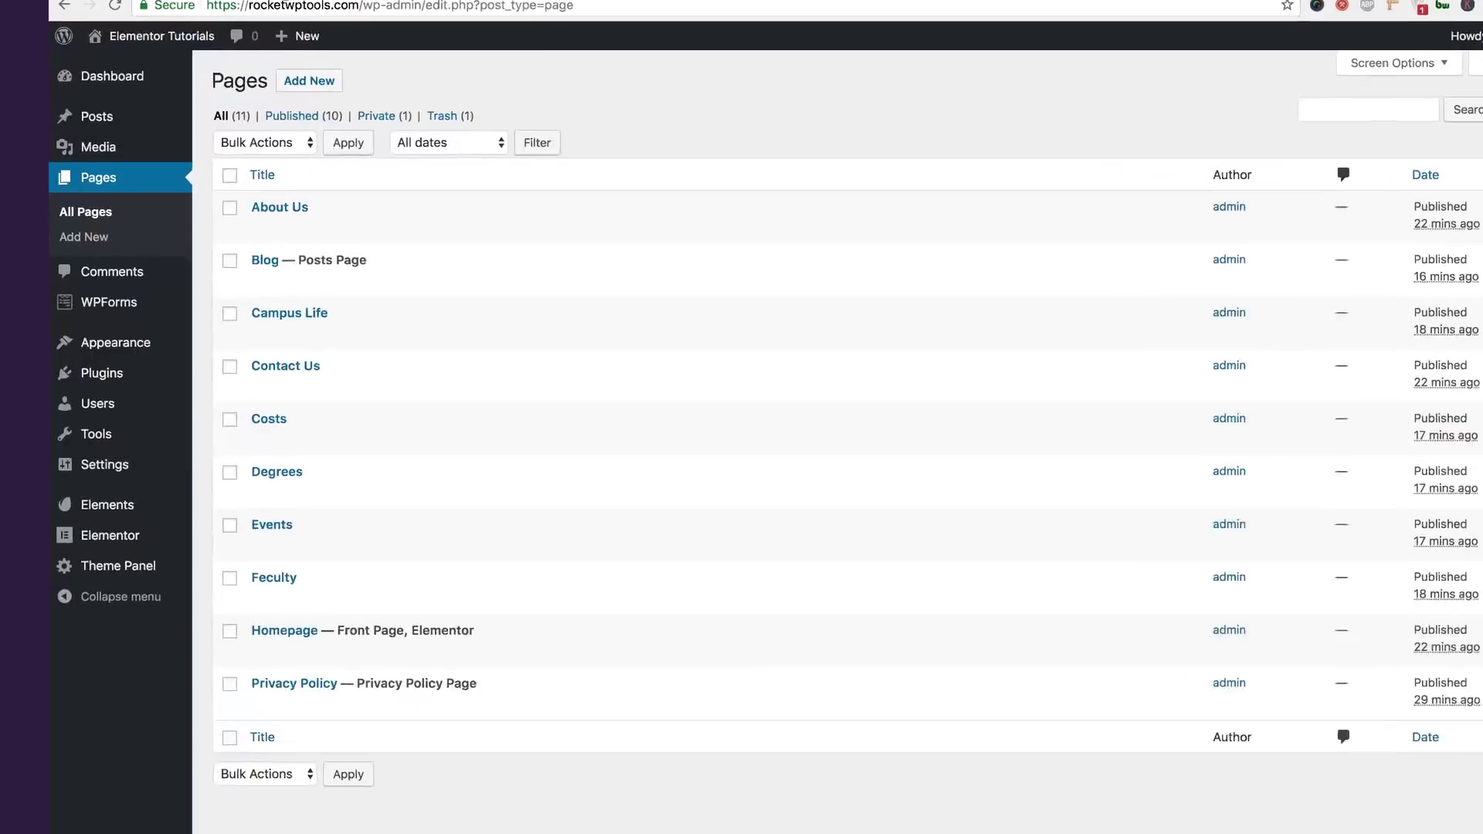
pyautogui.moveTo(154, 342)
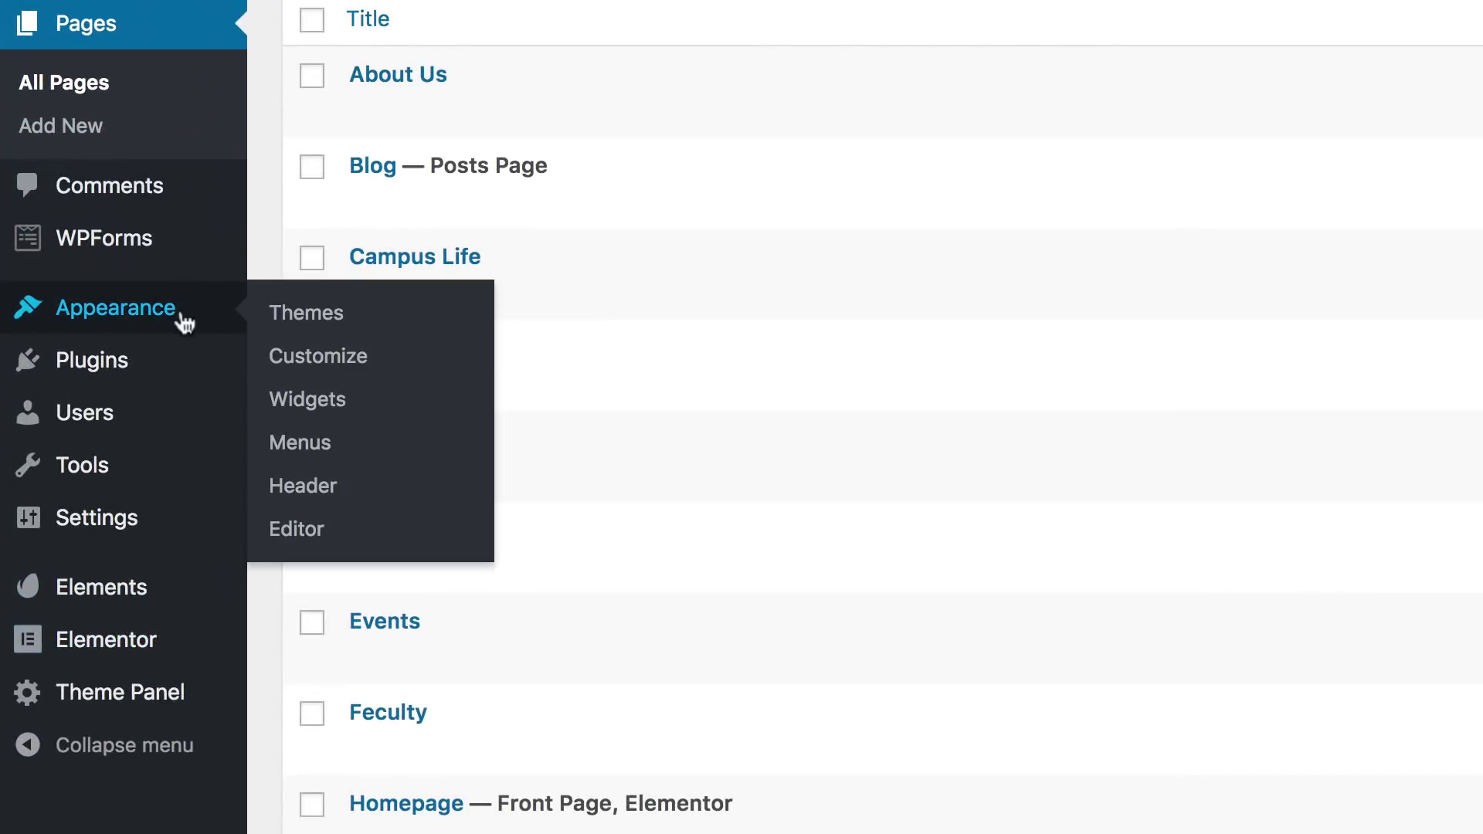
pyautogui.click(282, 362)
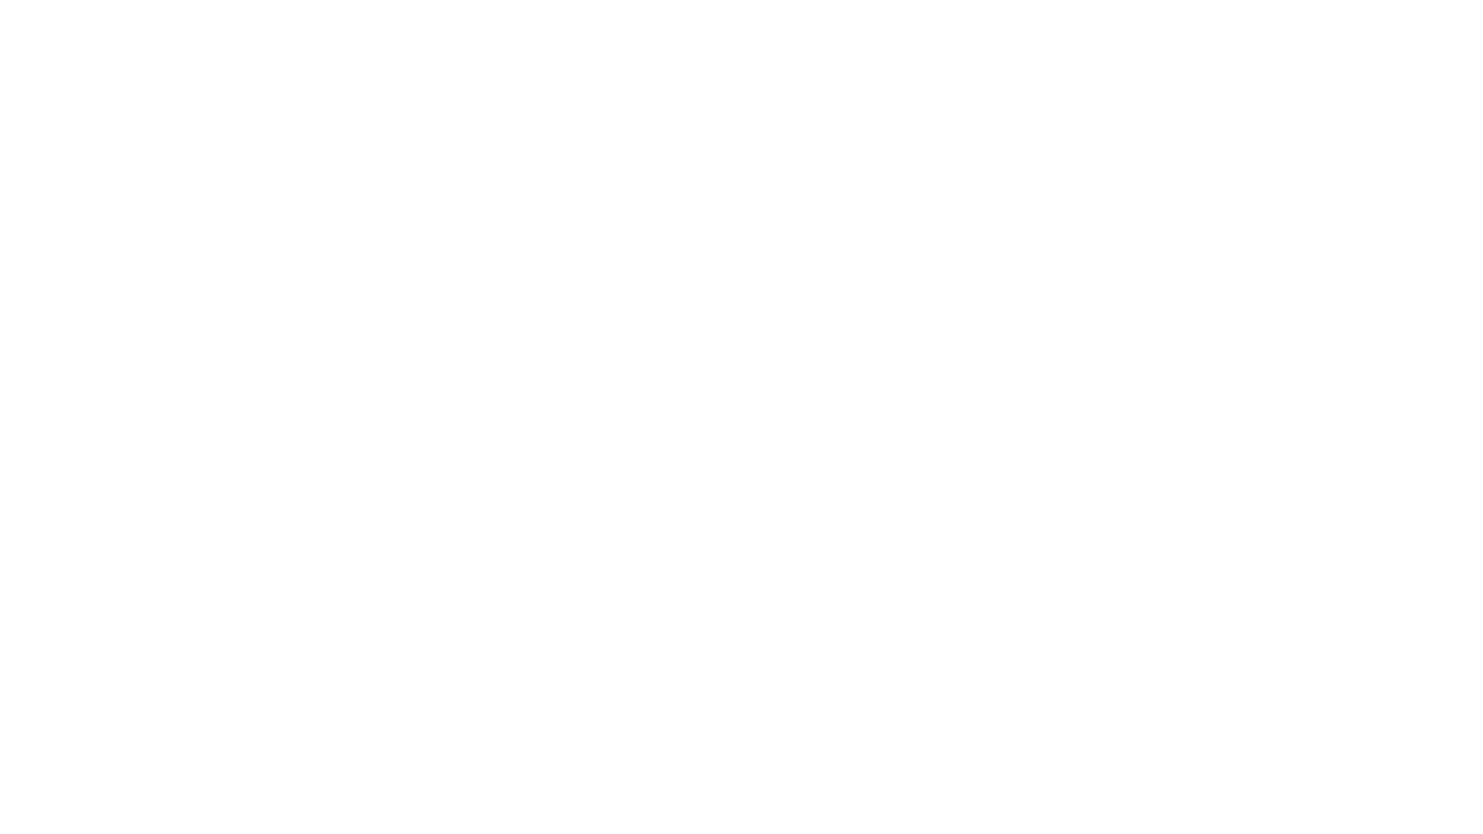
pyautogui.click(683, 7)
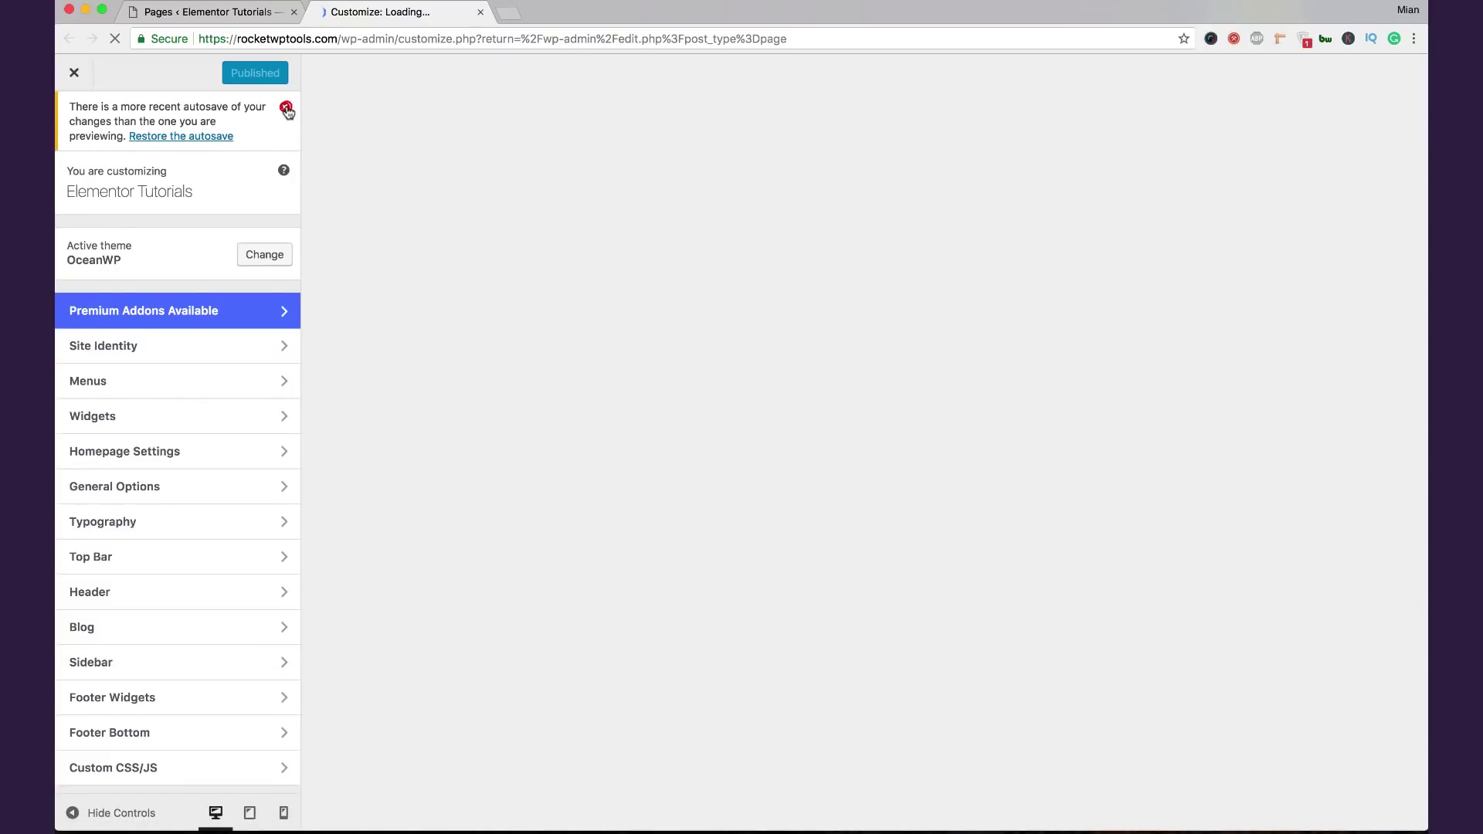
pyautogui.click(287, 110)
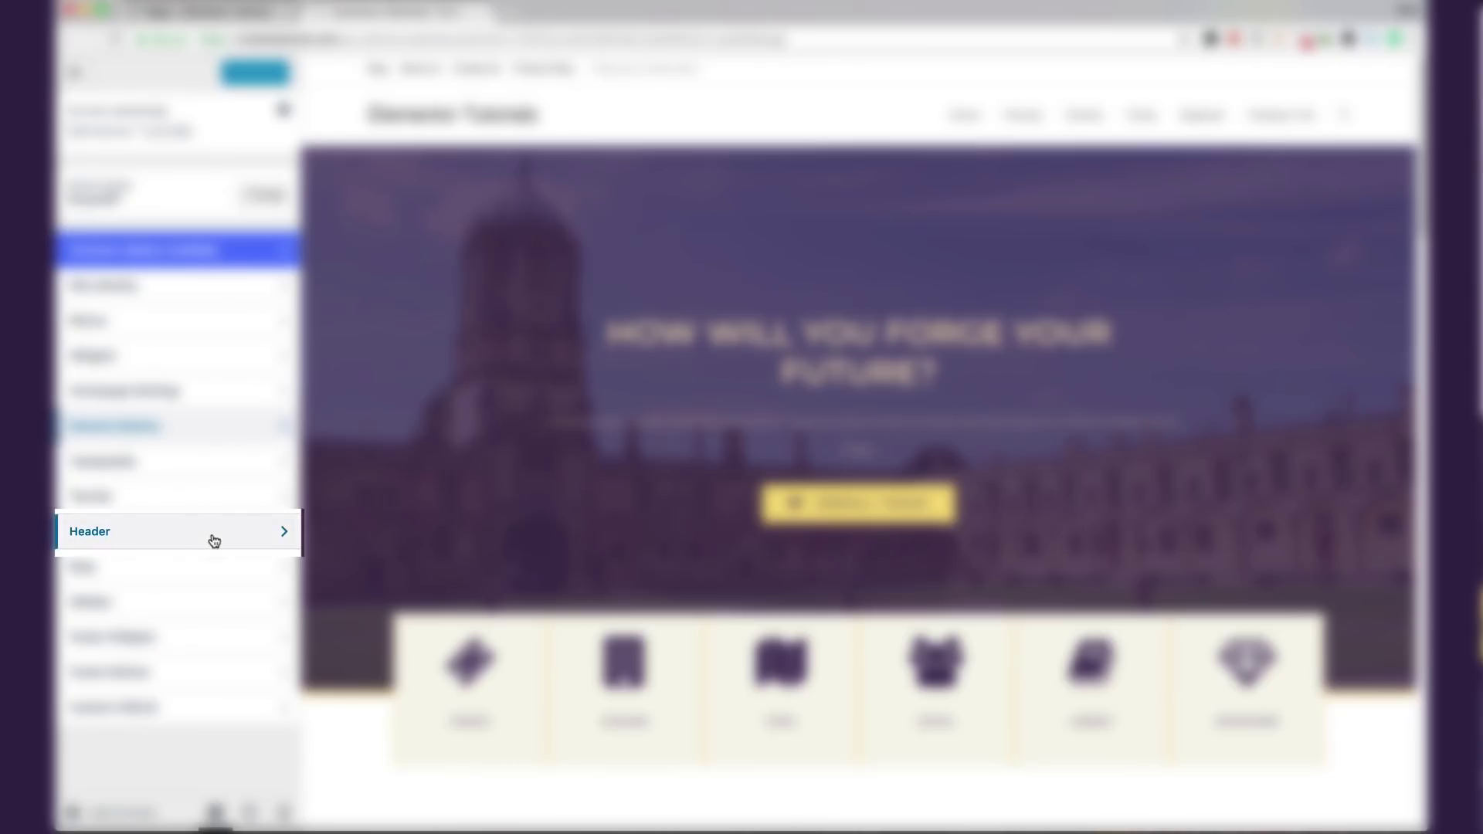
# Step: Upload logo-medium.png from the Graphics folder and set it as the site's header logo
pyautogui.click(213, 536)
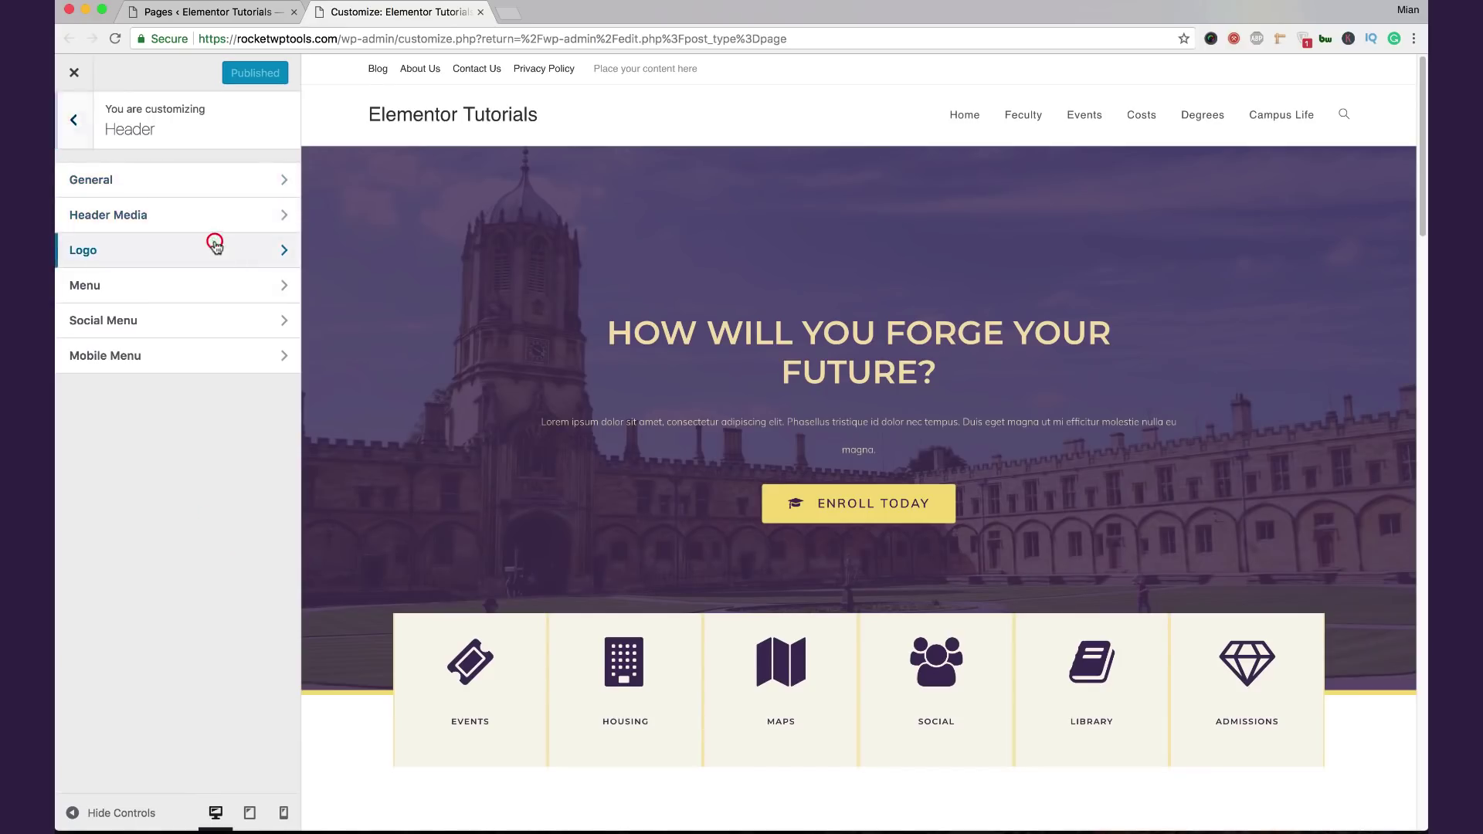
pyautogui.click(215, 246)
pyautogui.click(117, 248)
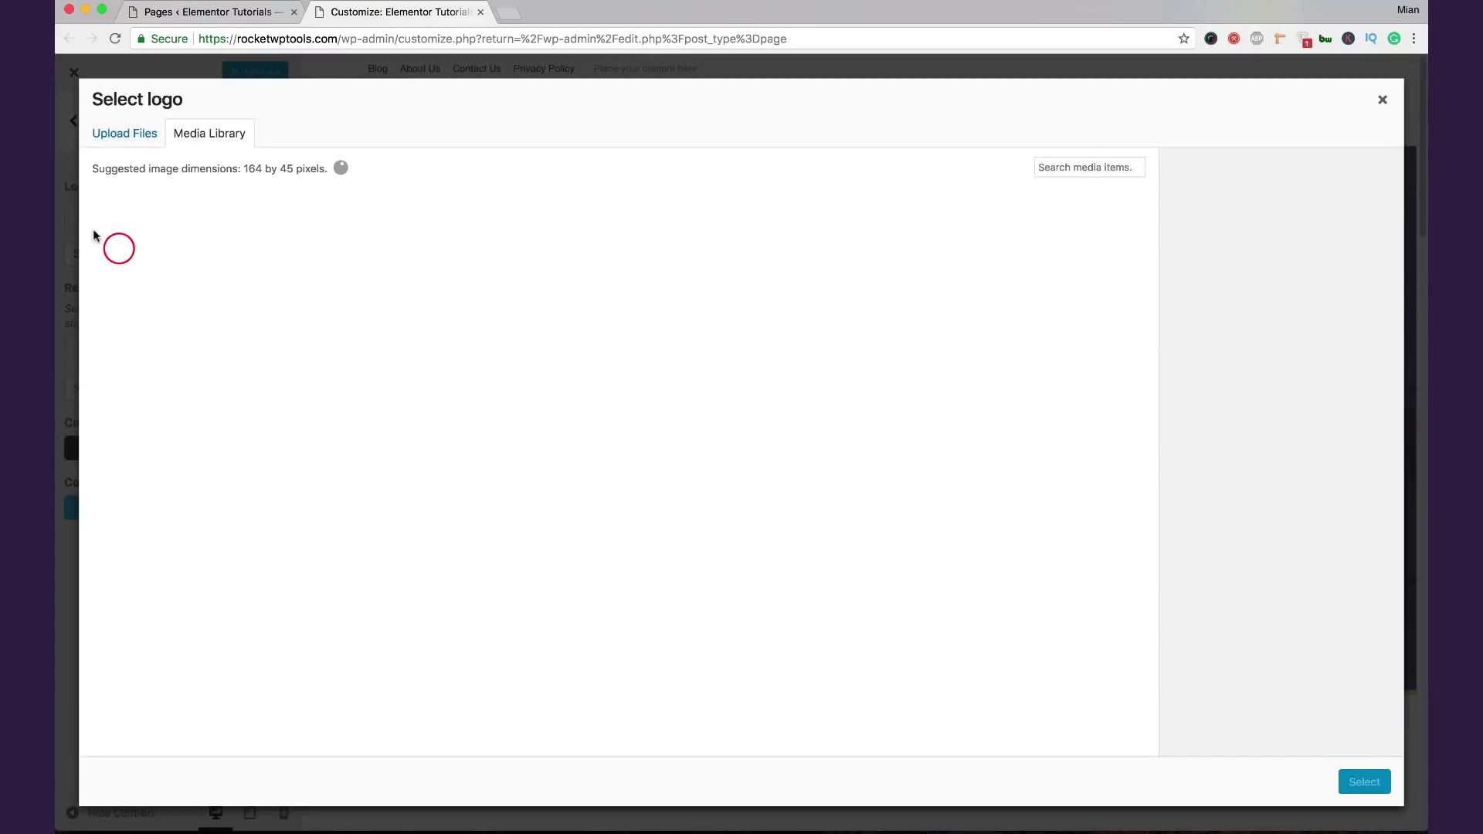
pyautogui.click(128, 139)
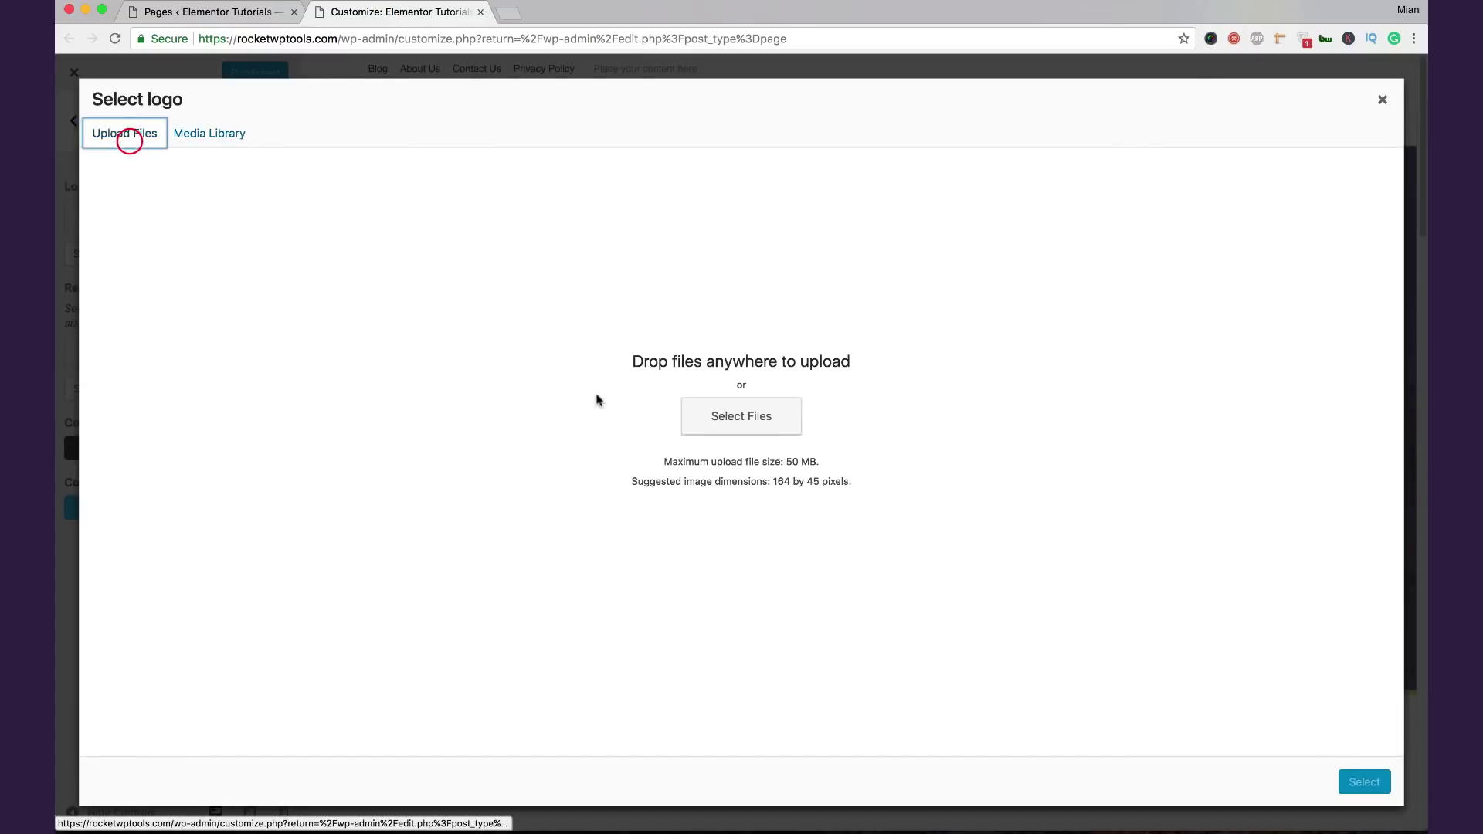
pyautogui.click(790, 413)
pyautogui.click(996, 303)
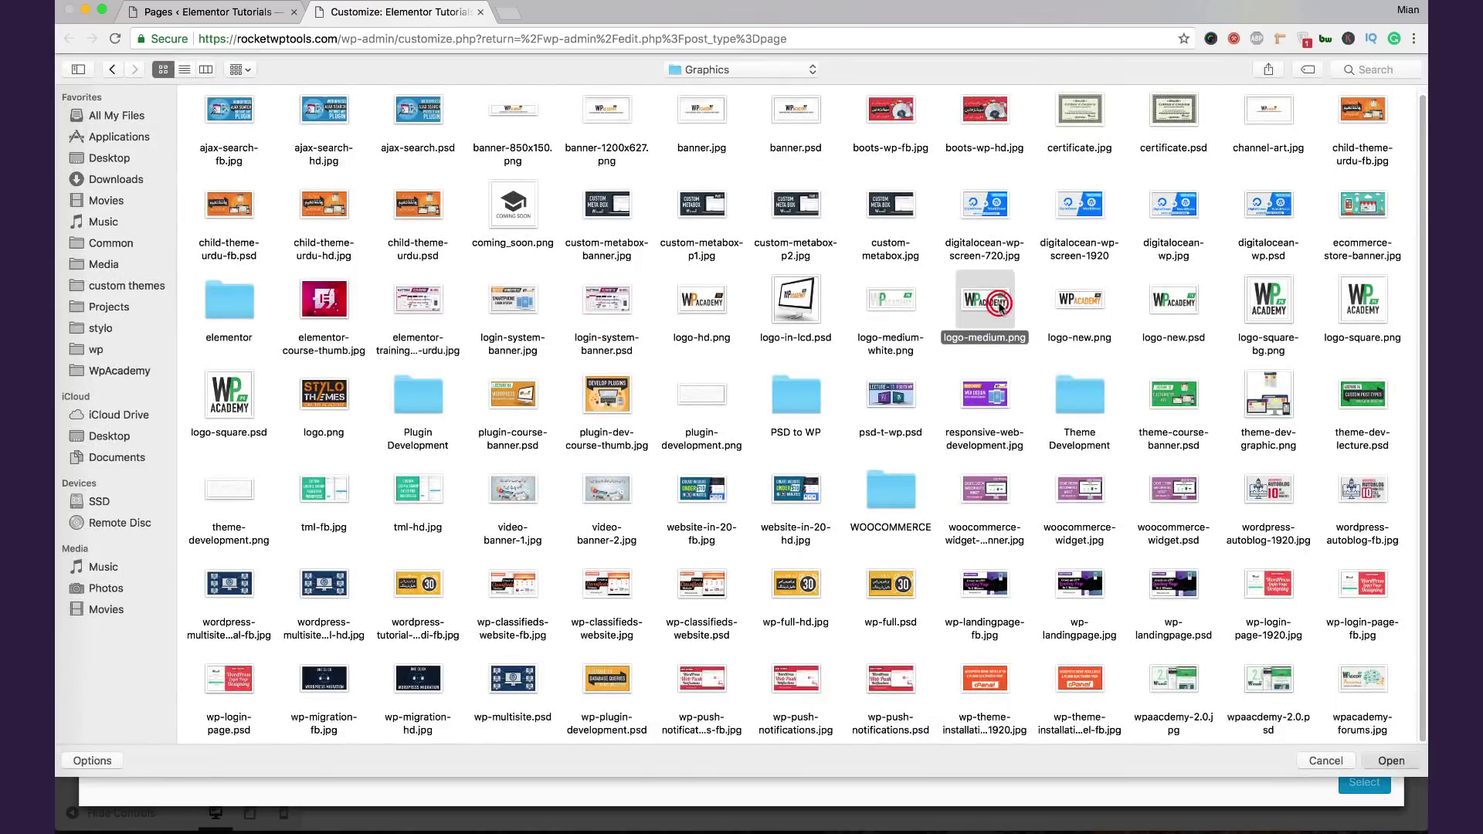
pyautogui.doubleClick(999, 304)
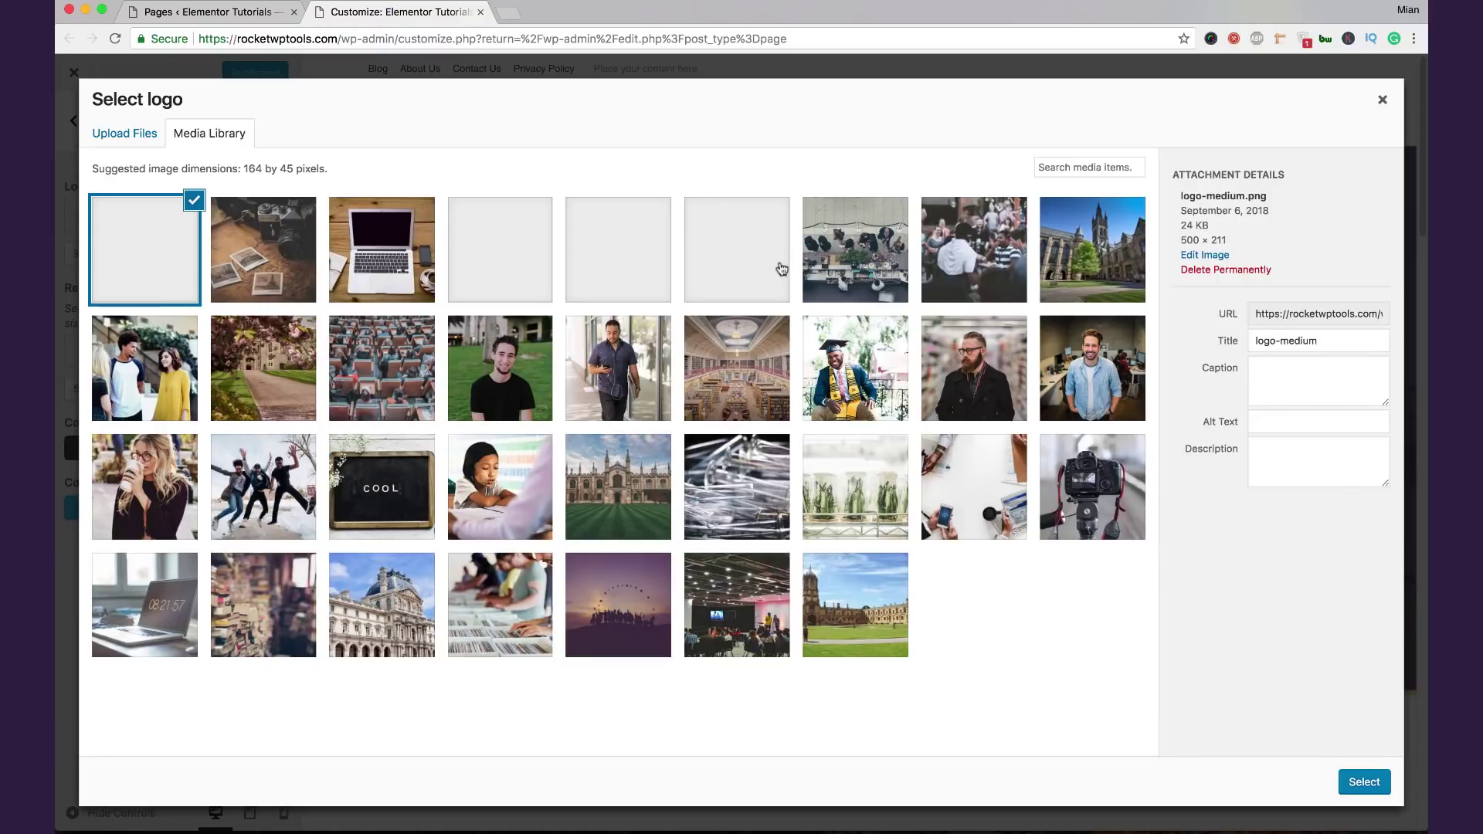
pyautogui.click(1364, 780)
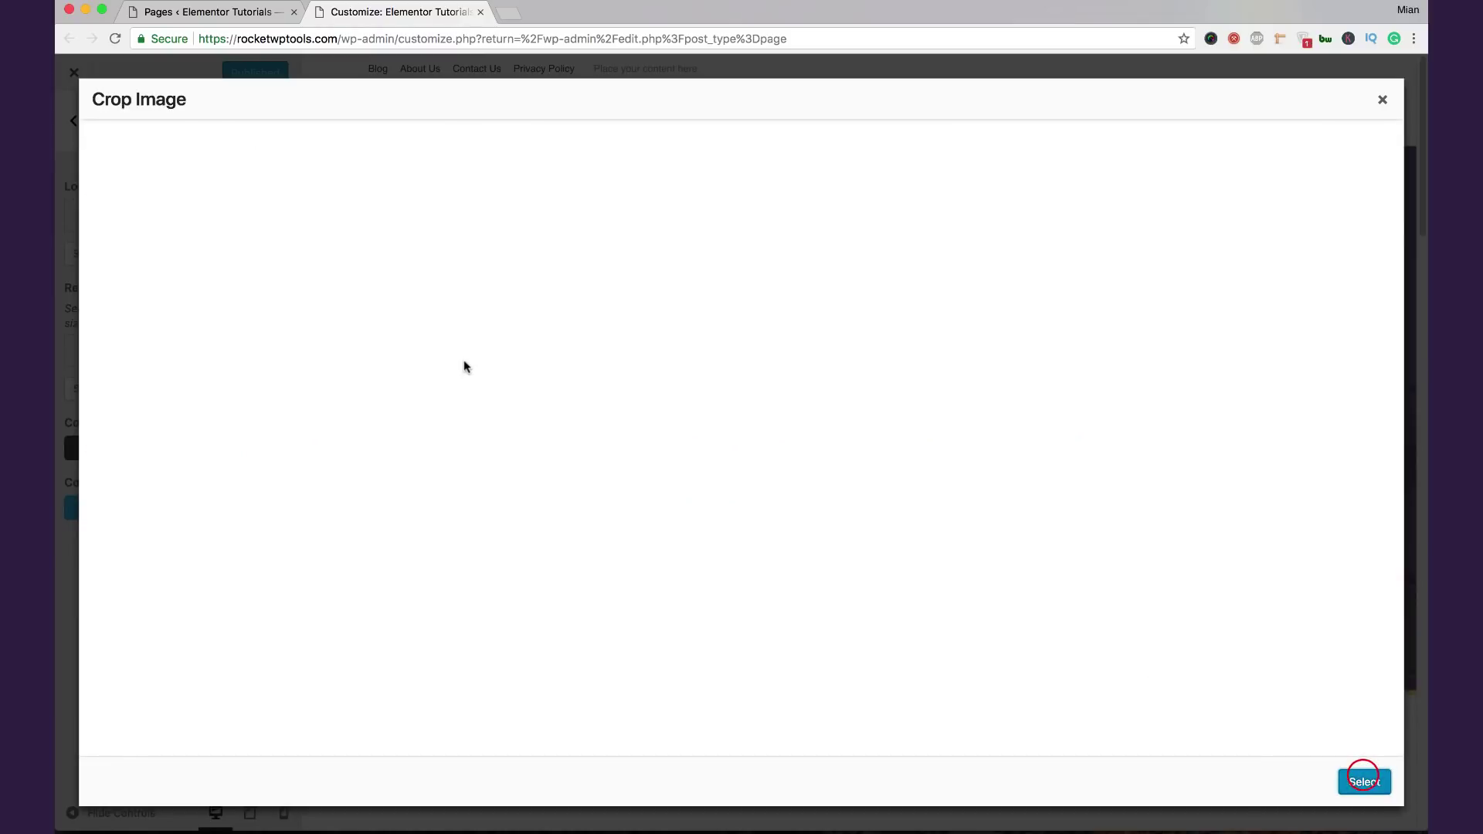
pyautogui.click(1344, 789)
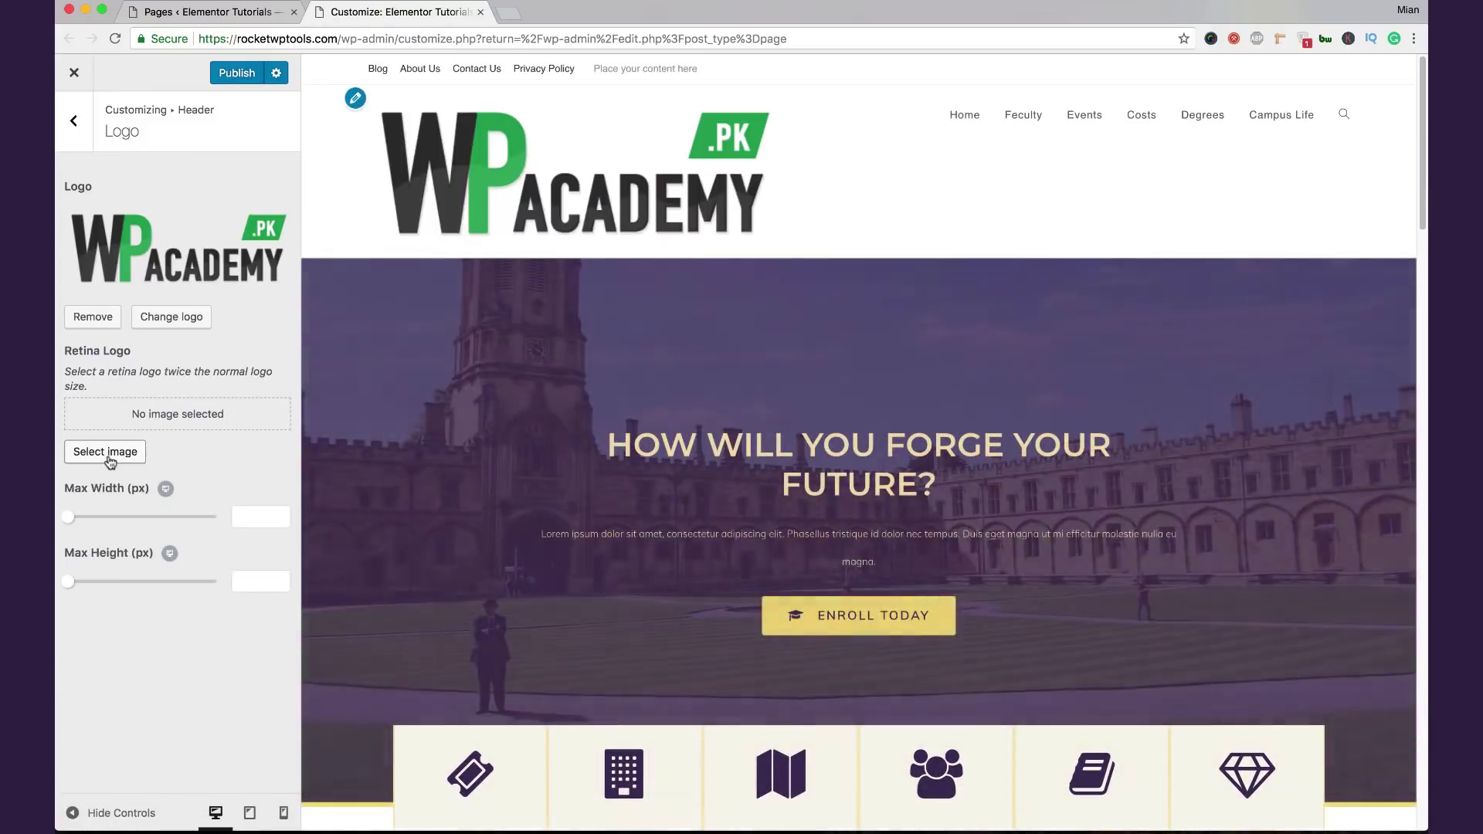
# Step: Set the header logo's maximum width to 140 px and publish the change
pyautogui.moveTo(68, 517); pyautogui.dragTo(112, 522)
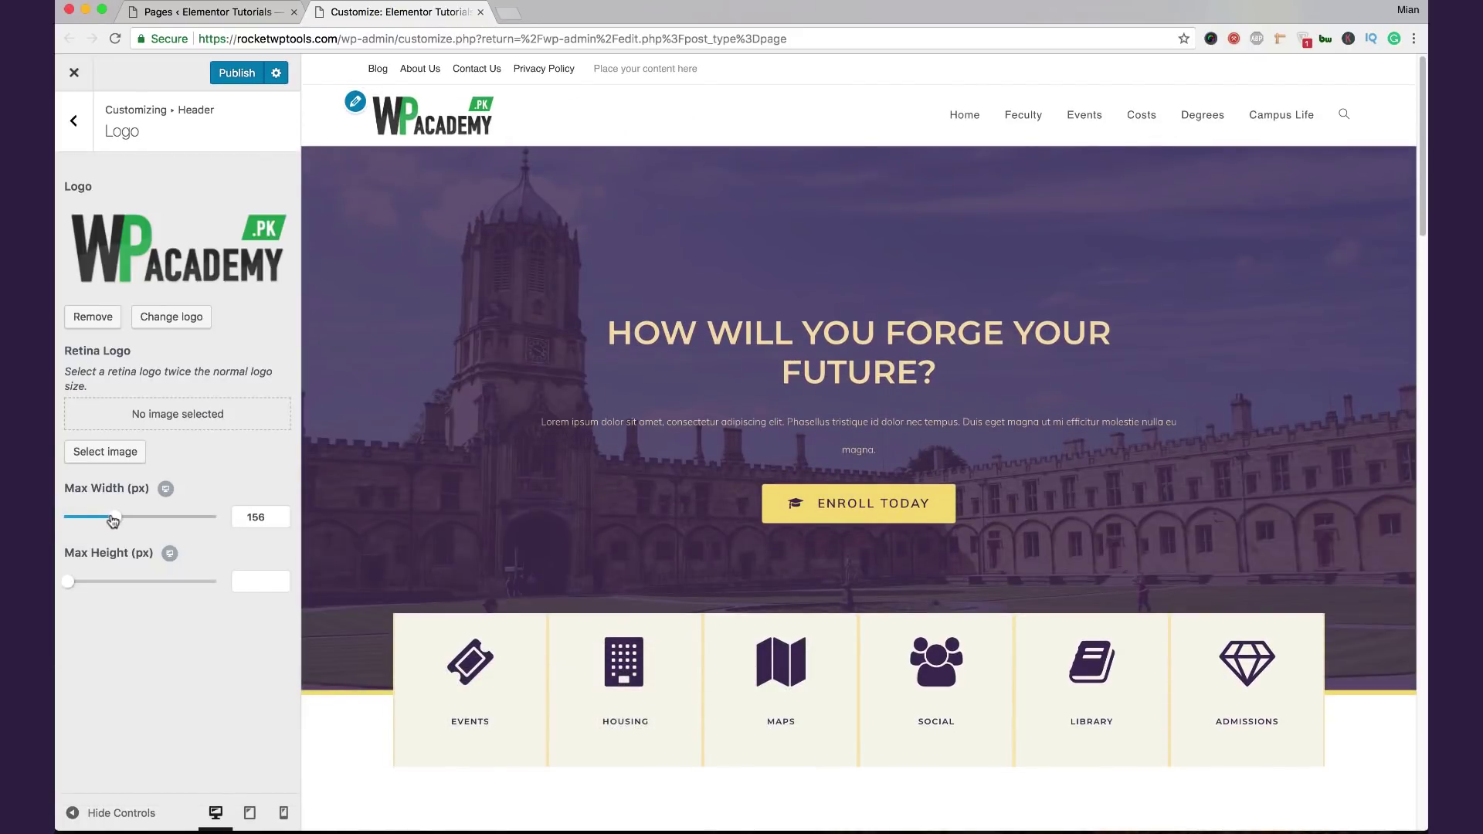
pyautogui.click(283, 520)
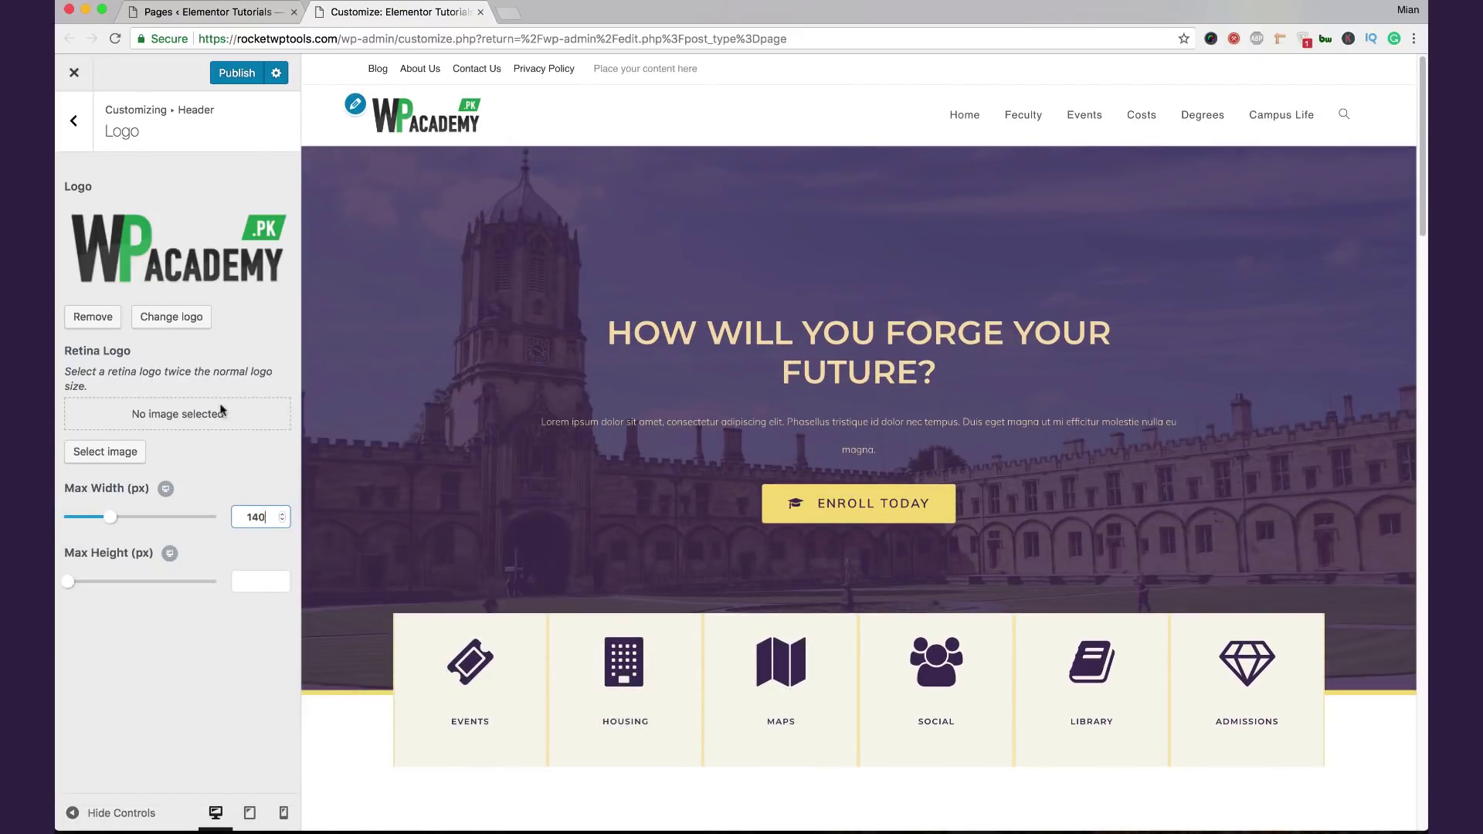
pyautogui.click(235, 74)
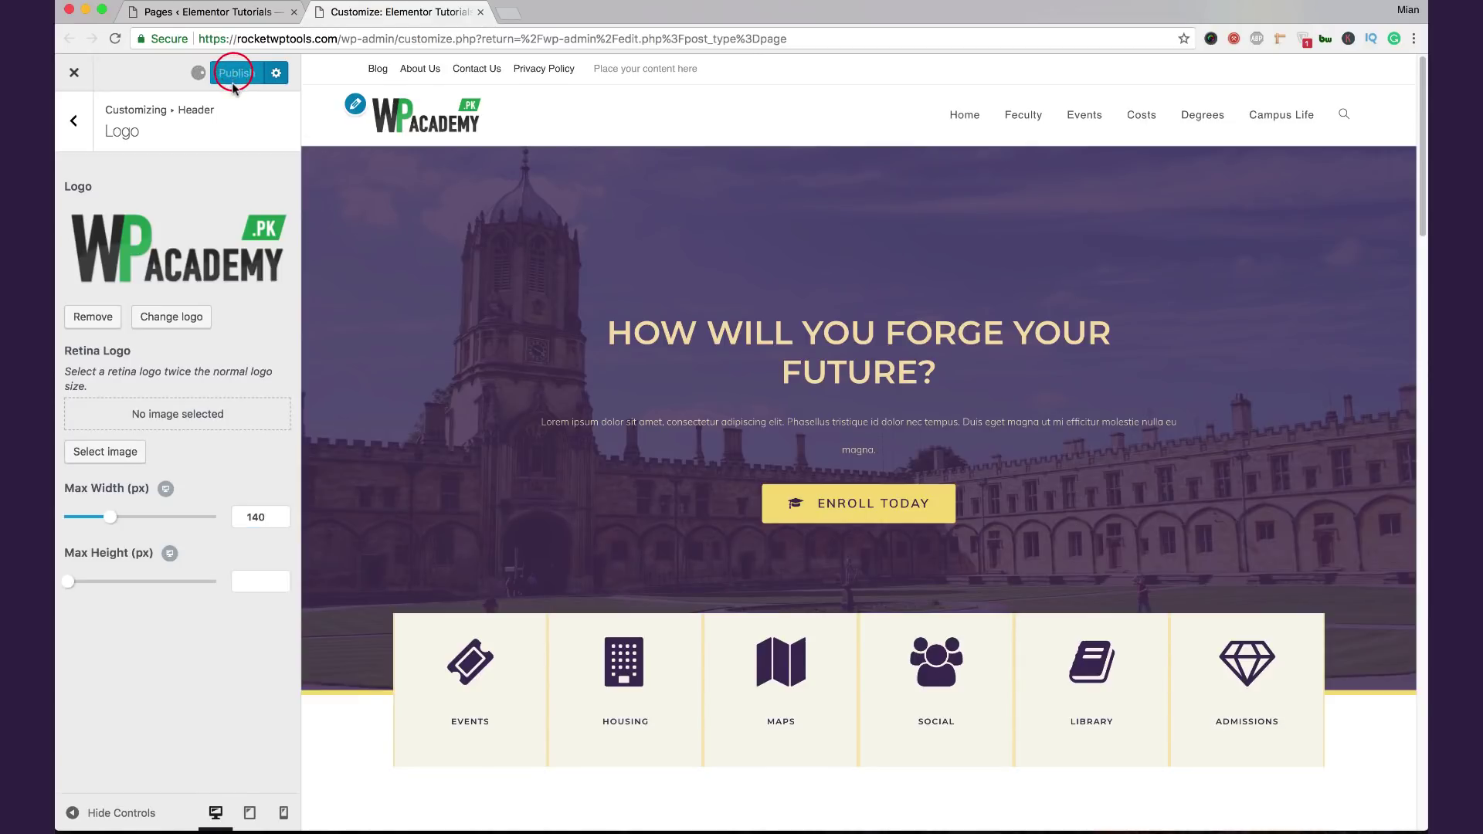
# Step: Change the header's general style to Top Menu after trying Transparent
pyautogui.click(67, 137)
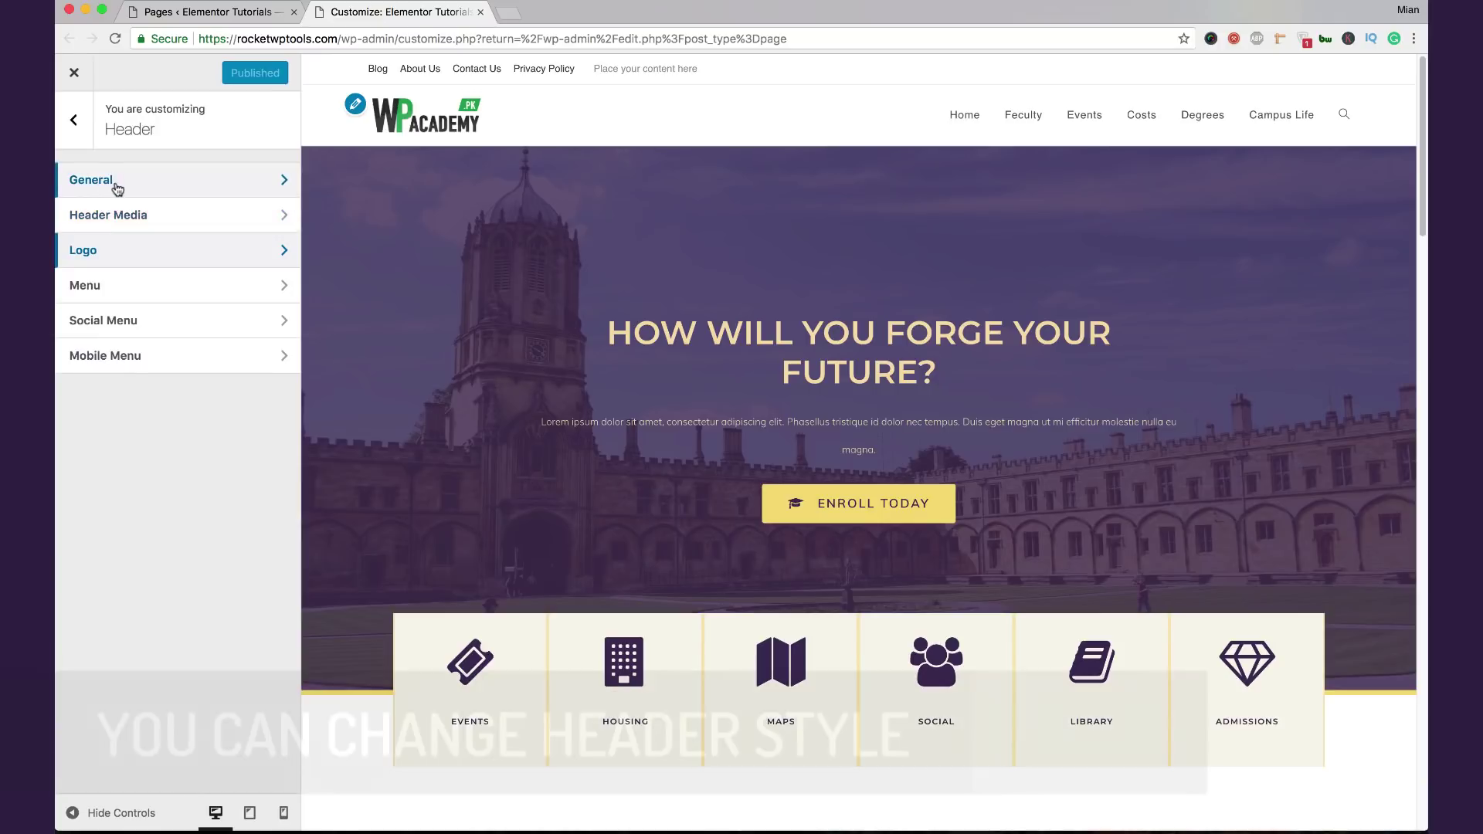
pyautogui.click(105, 174)
pyautogui.click(148, 214)
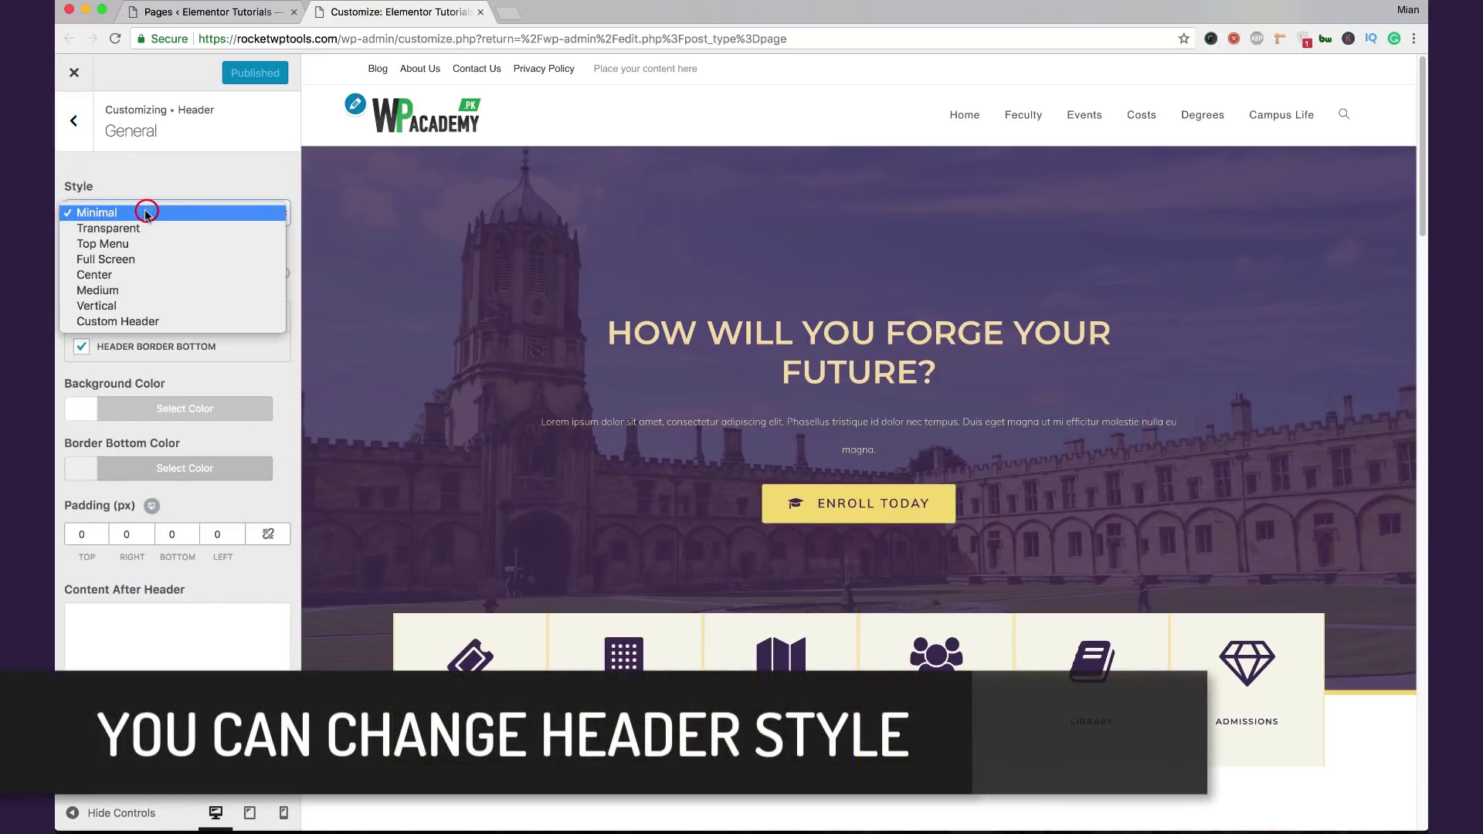
pyautogui.click(147, 225)
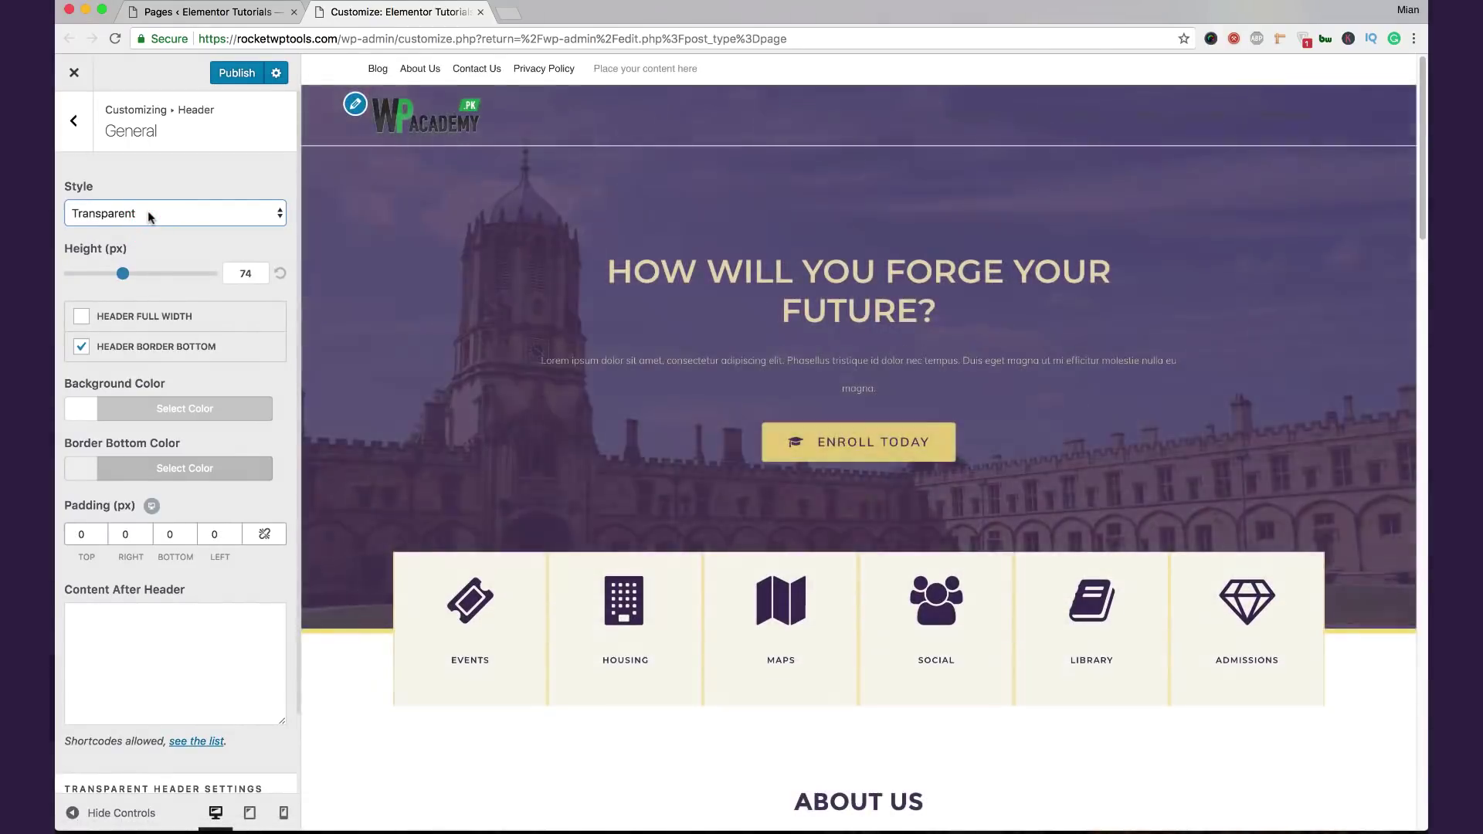
pyautogui.click(149, 214)
pyautogui.click(149, 225)
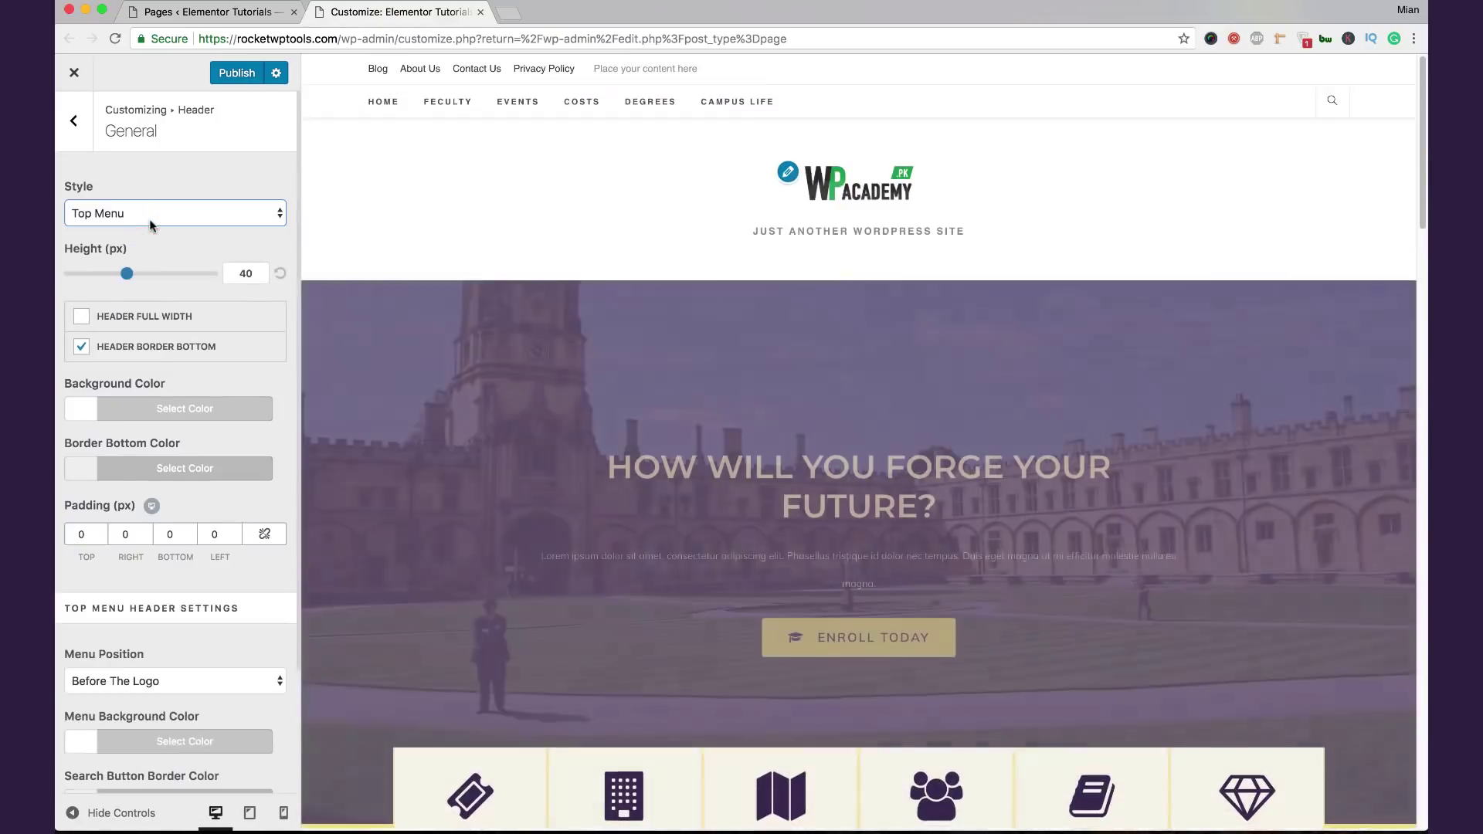
# Step: Try the Center, Full Screen and Medium header styles, opening and closing the full-screen navigation in the preview
pyautogui.click(151, 220)
pyautogui.click(151, 239)
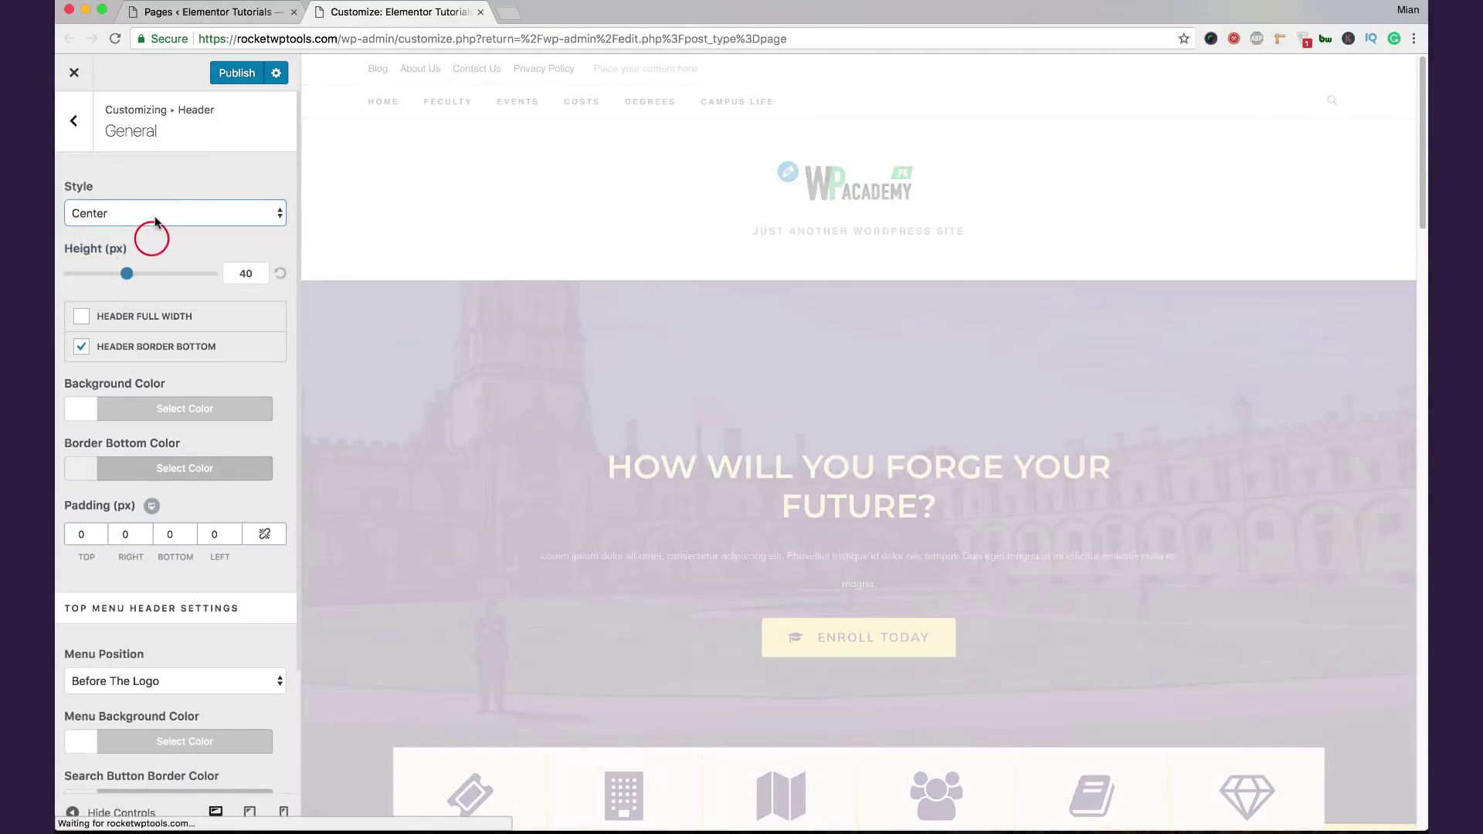
pyautogui.click(154, 219)
pyautogui.click(155, 217)
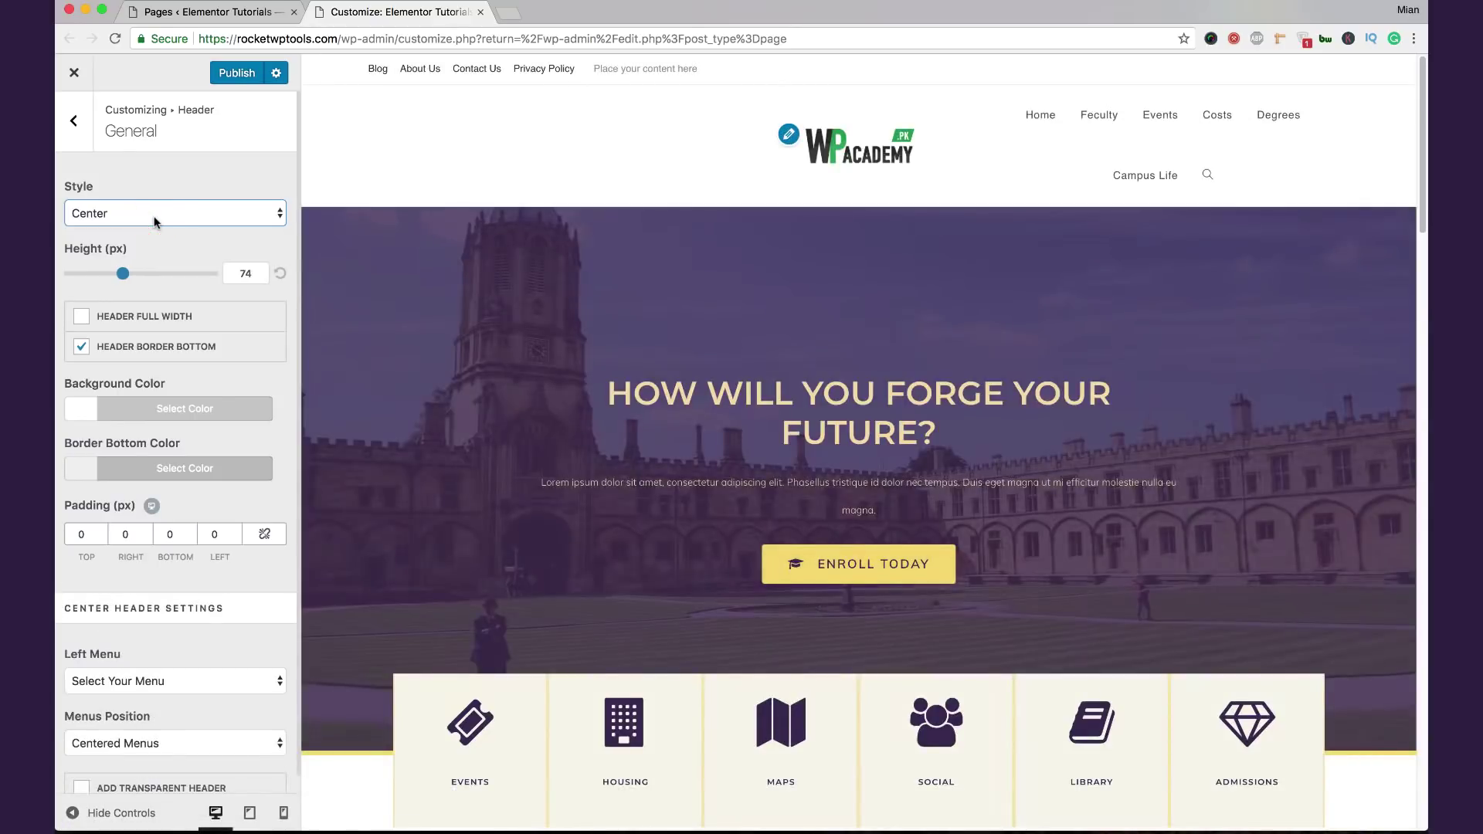
pyautogui.click(155, 219)
pyautogui.click(160, 194)
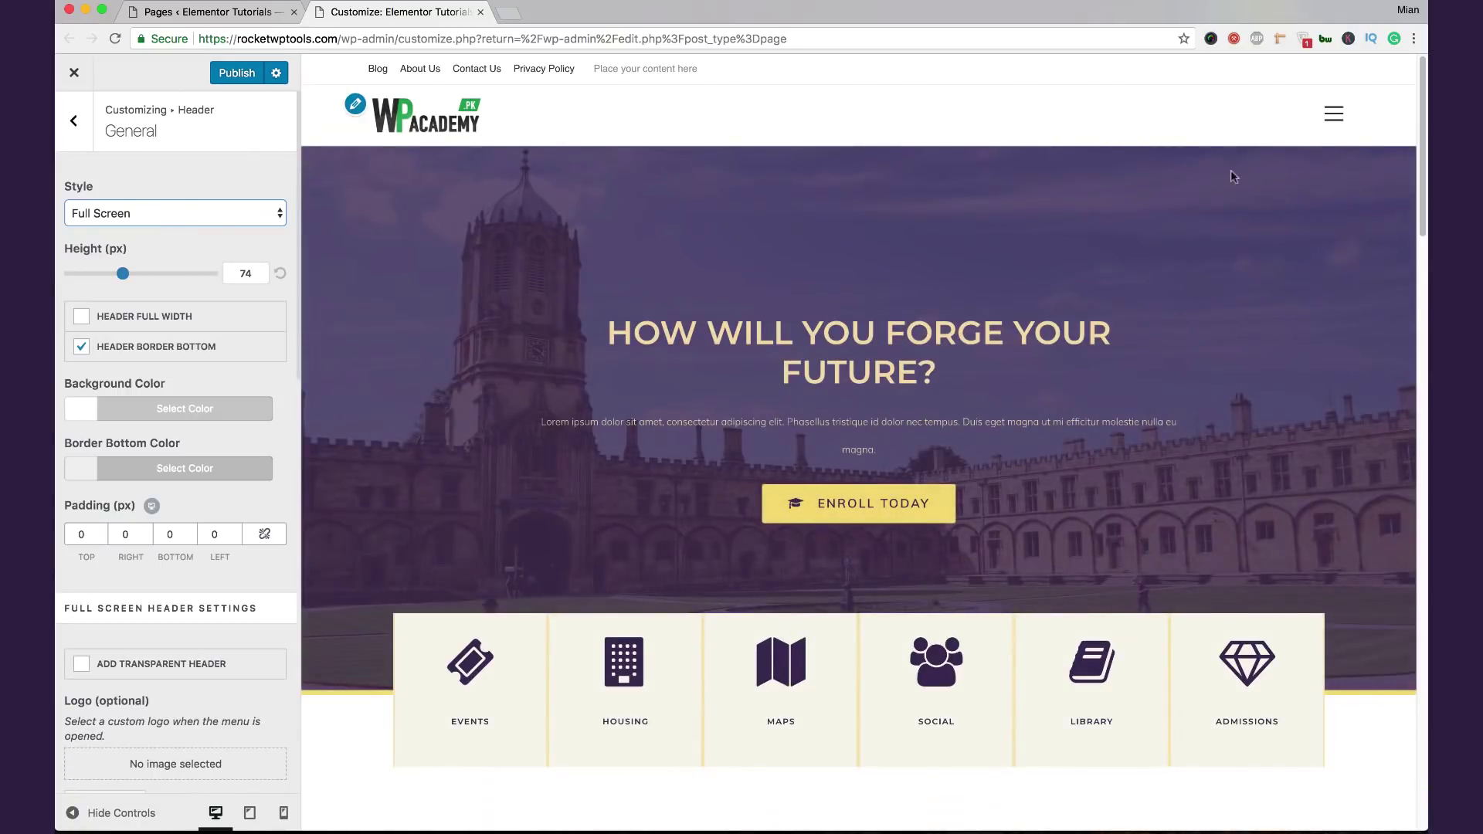
pyautogui.click(1335, 114)
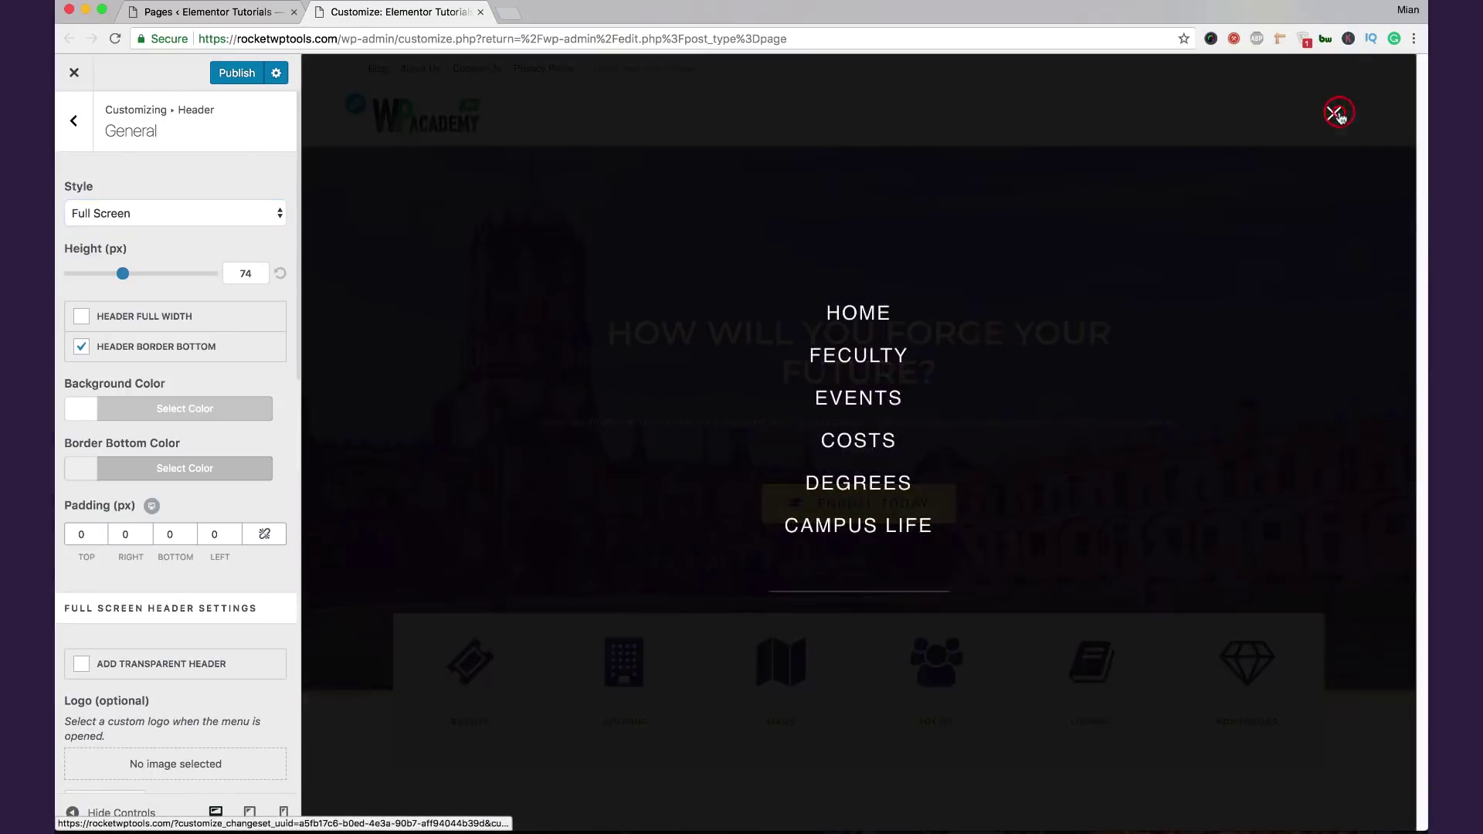
pyautogui.click(1338, 112)
pyautogui.click(239, 213)
pyautogui.click(237, 243)
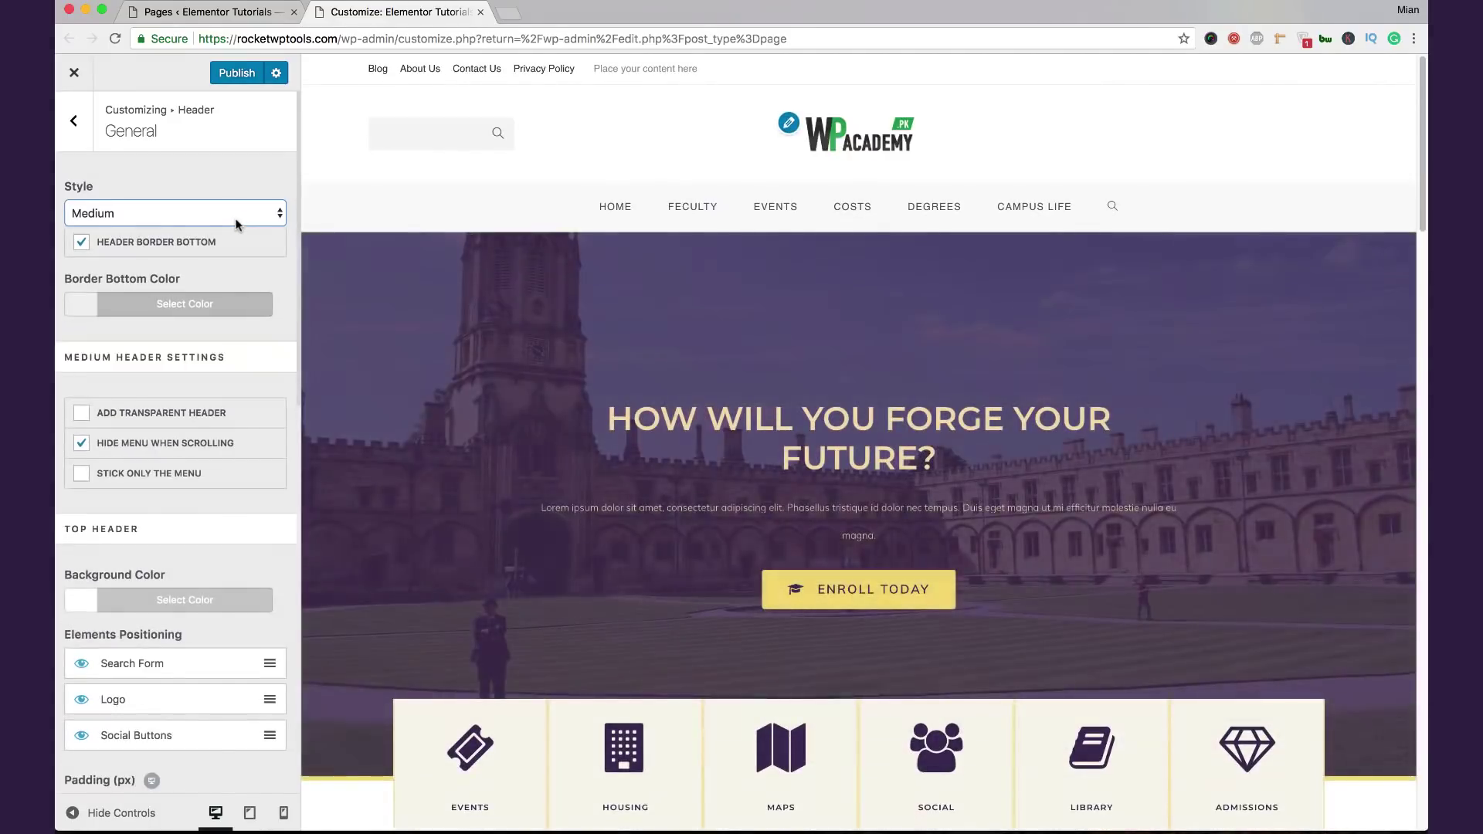
# Step: Set the header's general style to Minimal and open the header's Menu settings
pyautogui.click(236, 220)
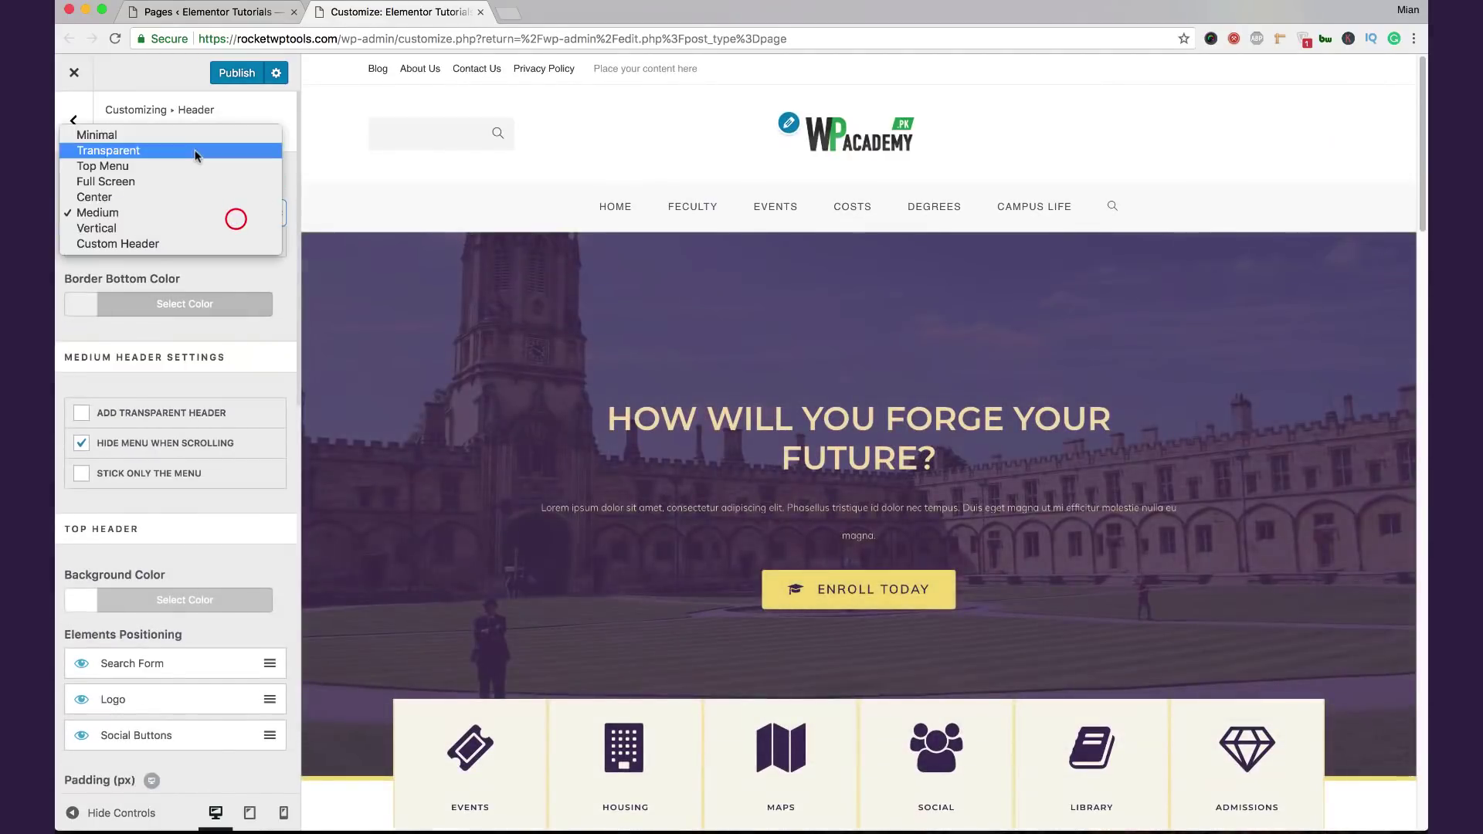
pyautogui.click(202, 142)
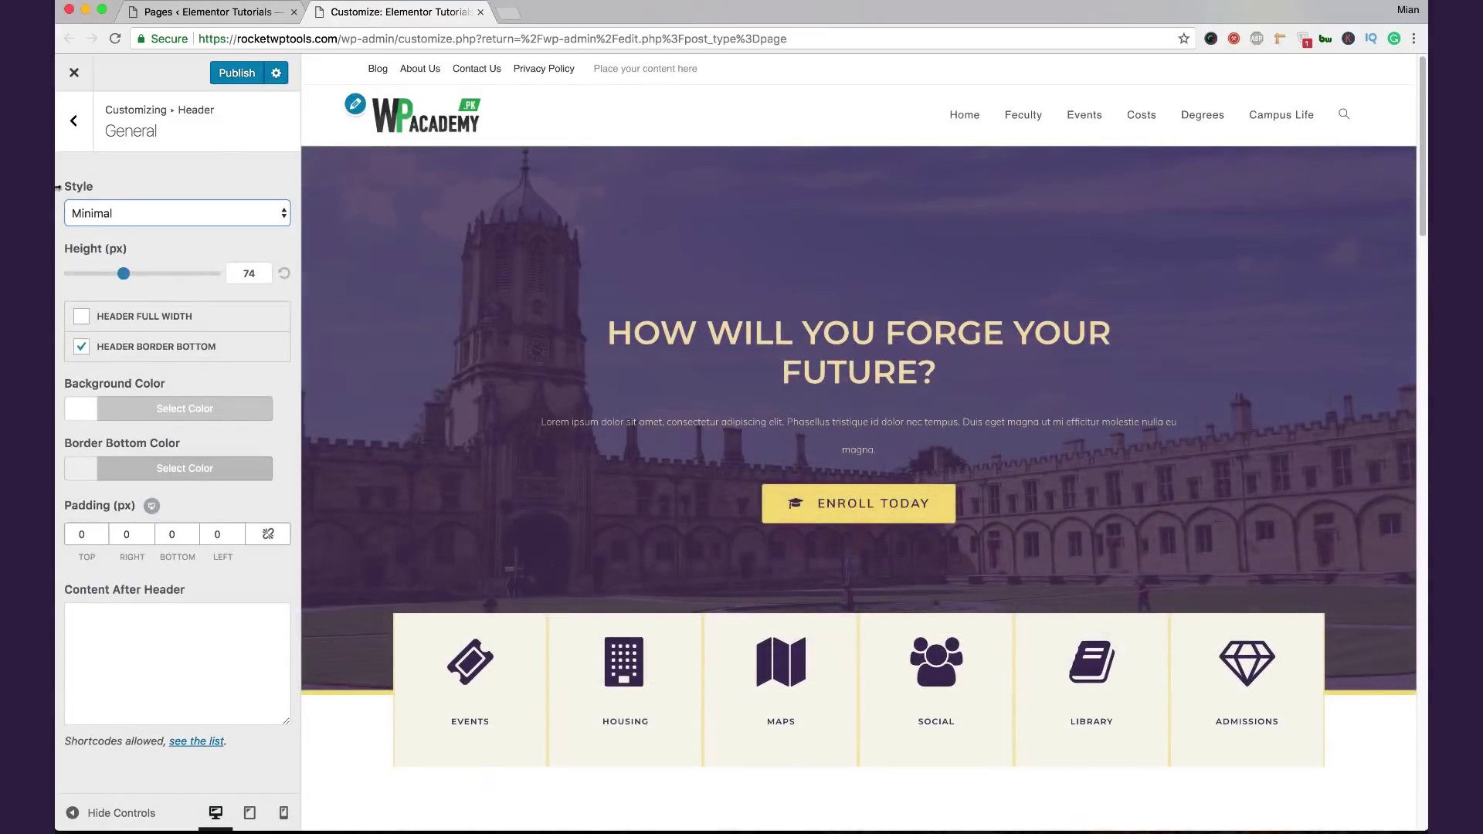
pyautogui.click(65, 125)
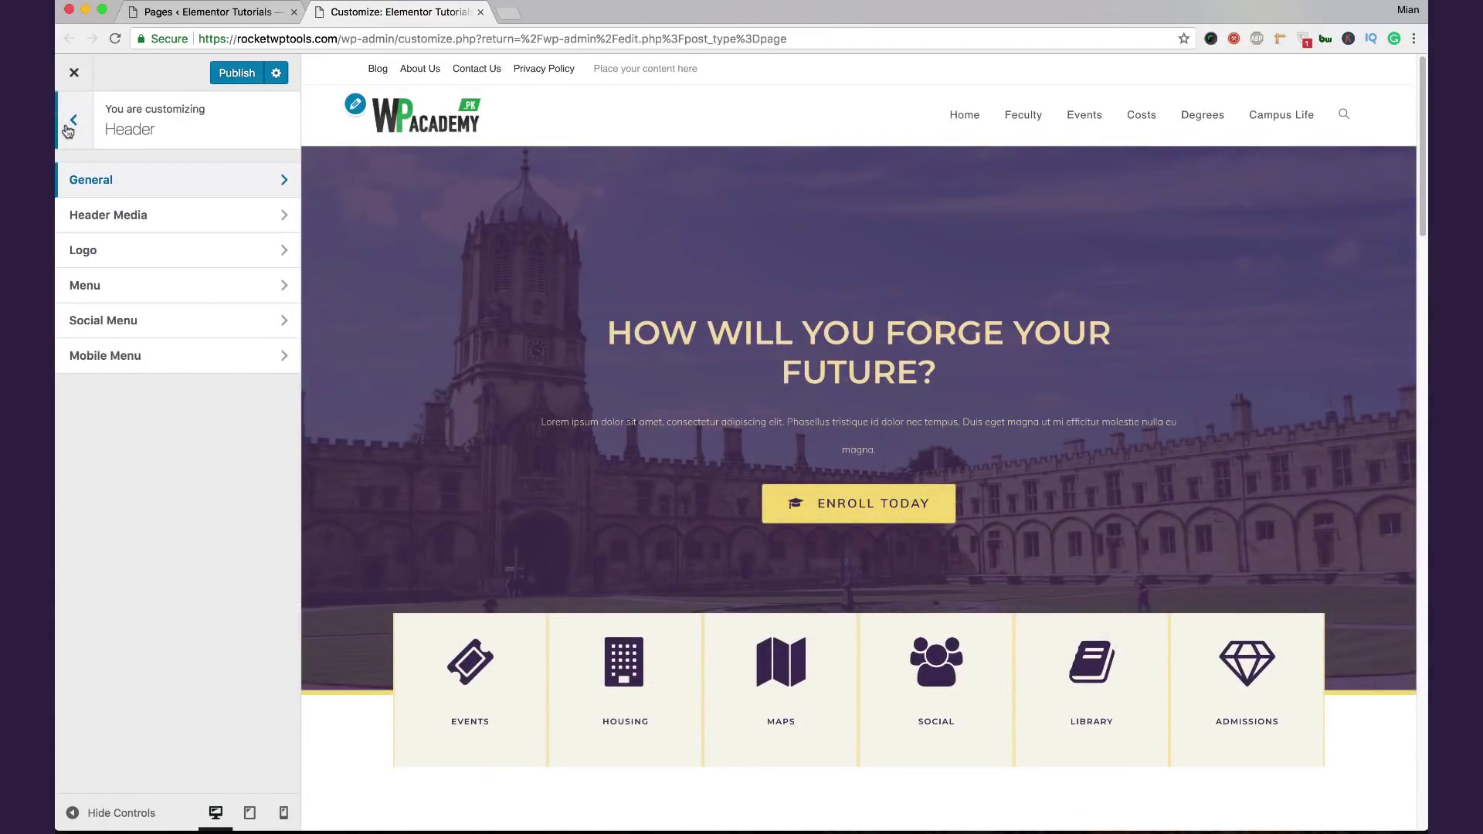
pyautogui.click(140, 287)
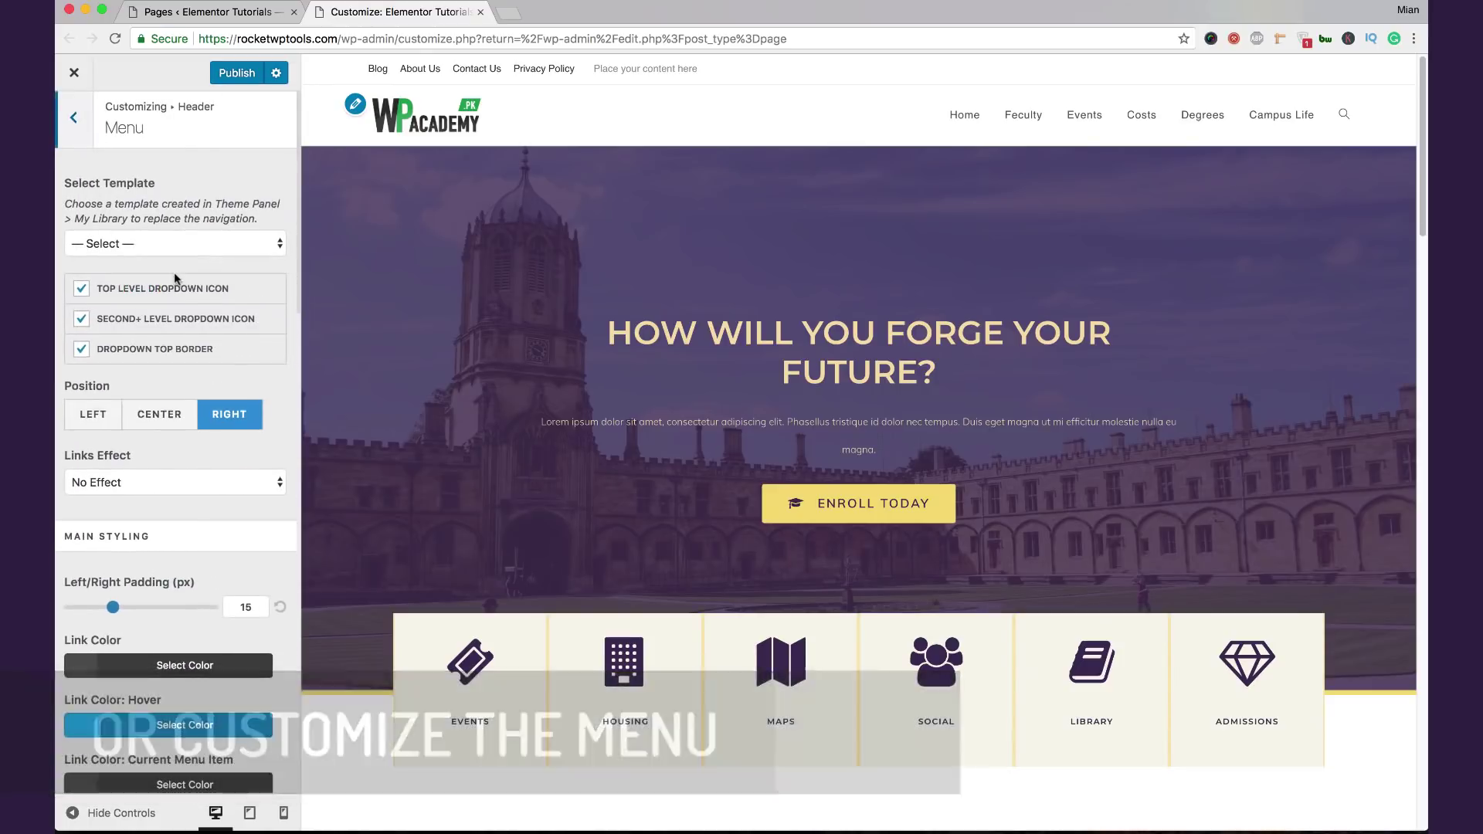
# Step: Try the Center and Left positions for the header menu and put it back to Right
pyautogui.scroll(-1, 174, 278)
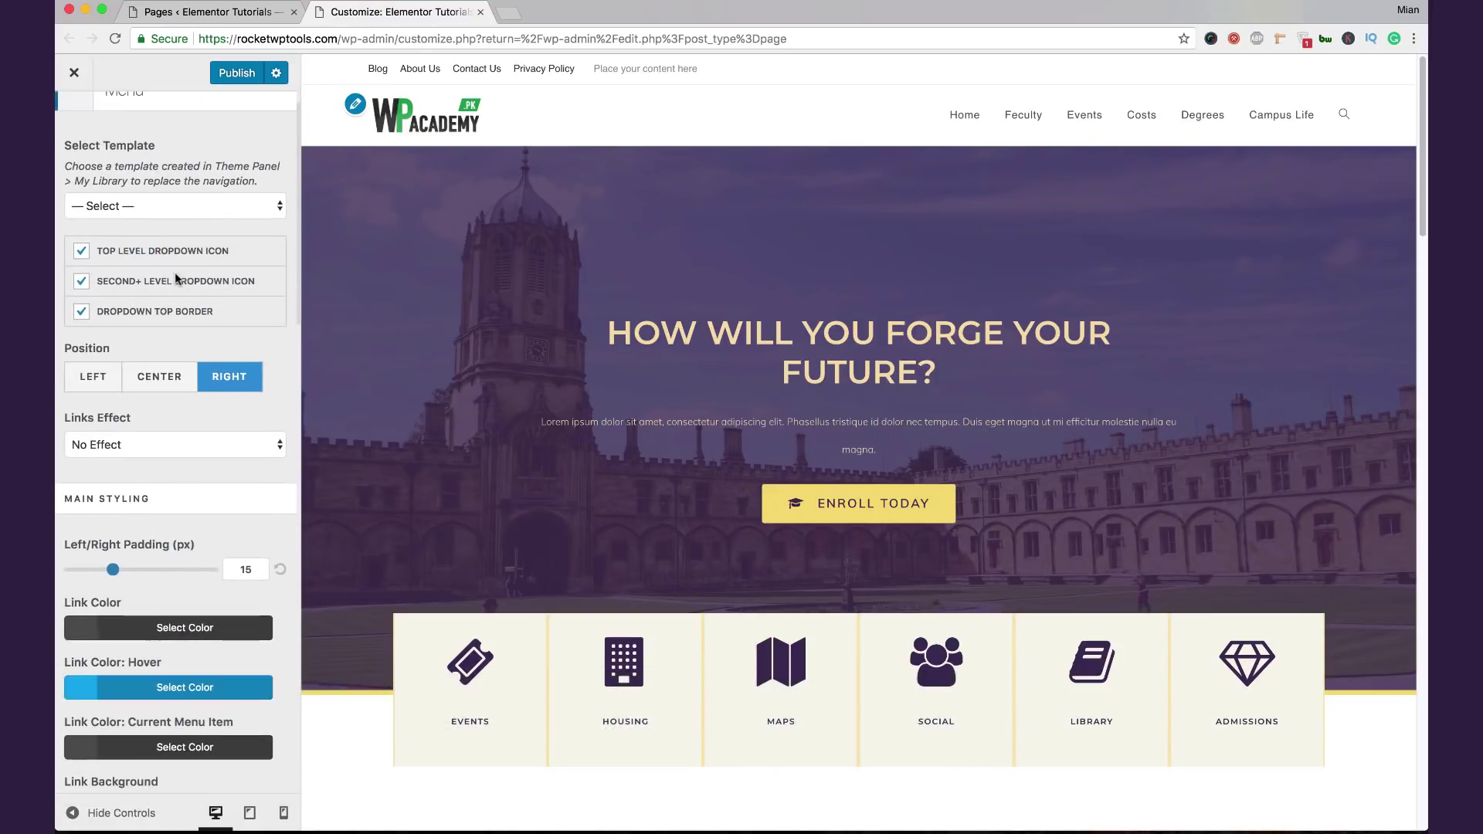
pyautogui.click(161, 374)
pyautogui.click(82, 377)
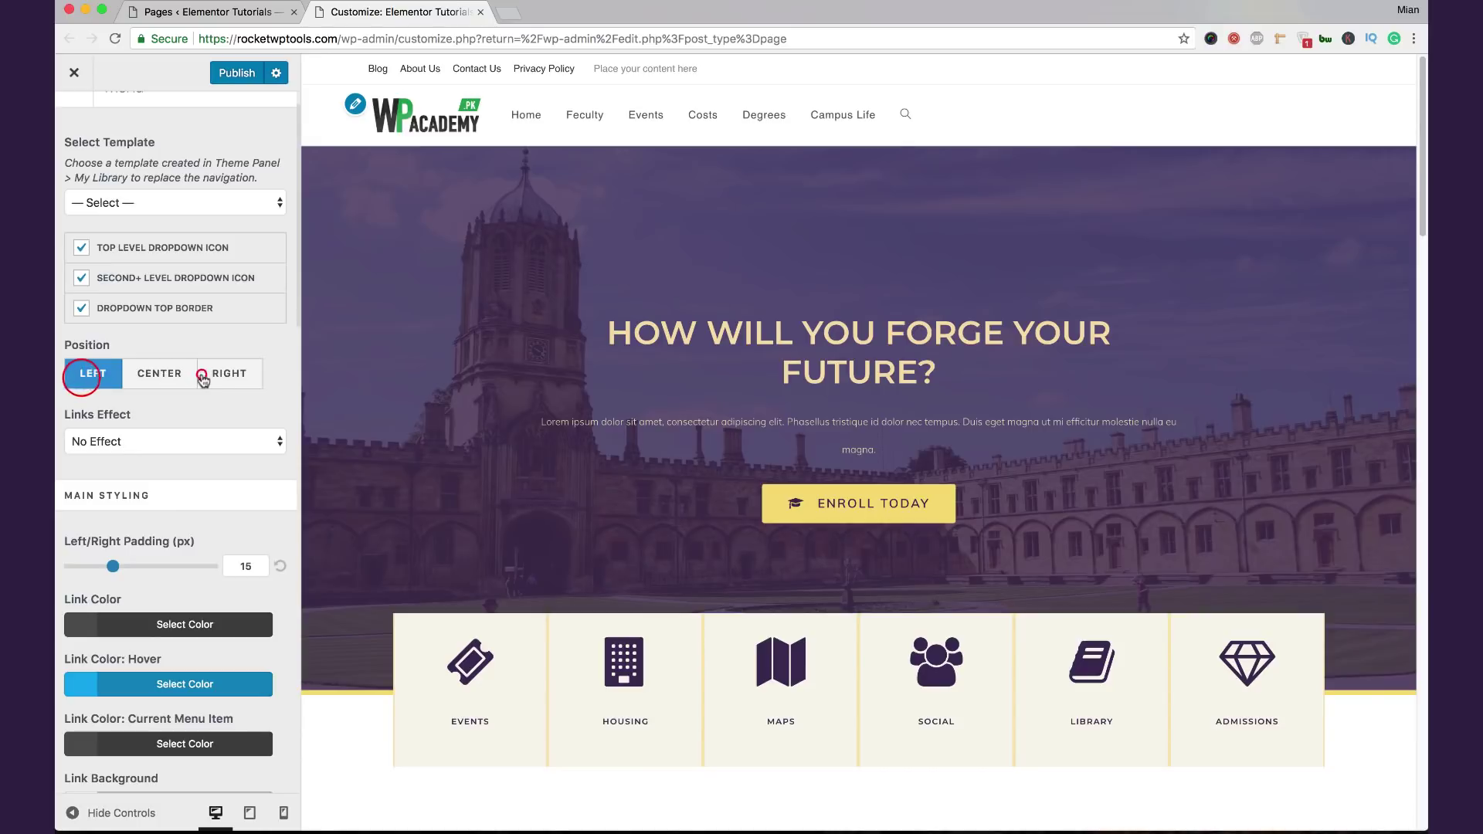
pyautogui.click(203, 377)
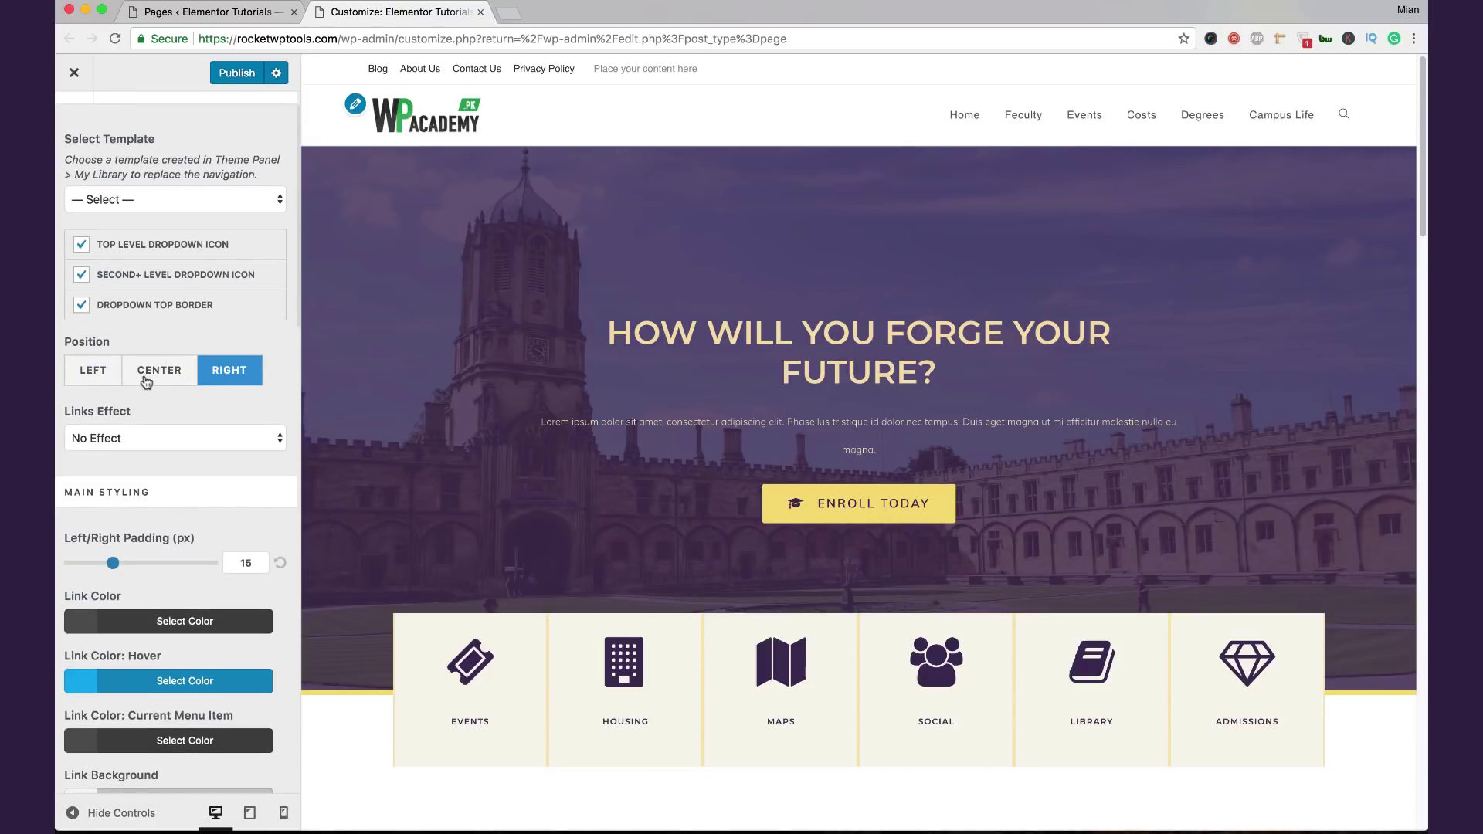
# Step: Set the header menu's link hover color to dark purple #570189 and publish the change
pyautogui.scroll(-2, 143, 374)
pyautogui.scroll(-10, 145, 375)
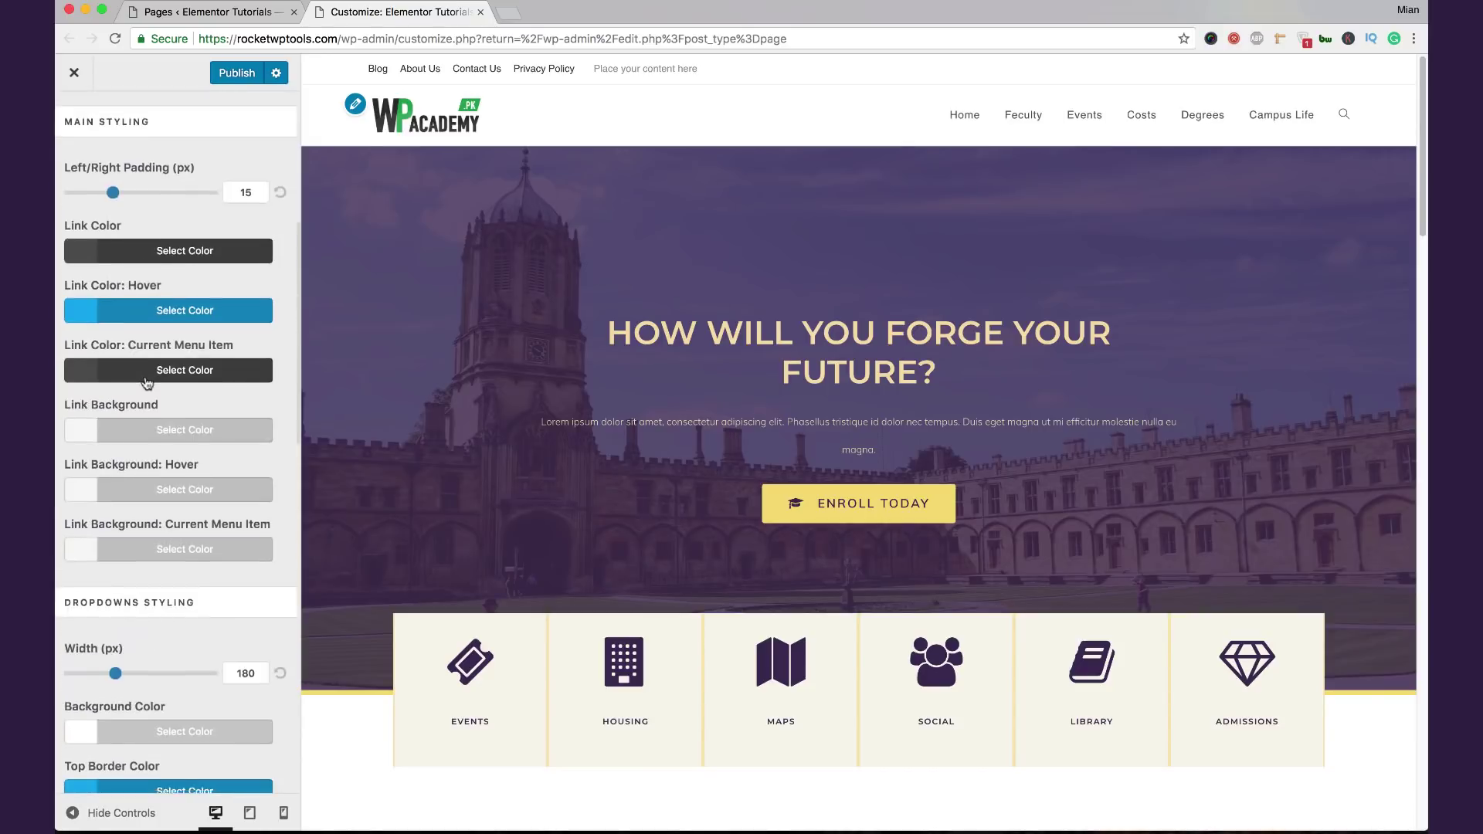
pyautogui.scroll(8, 232, 428)
pyautogui.rightClick(232, 427)
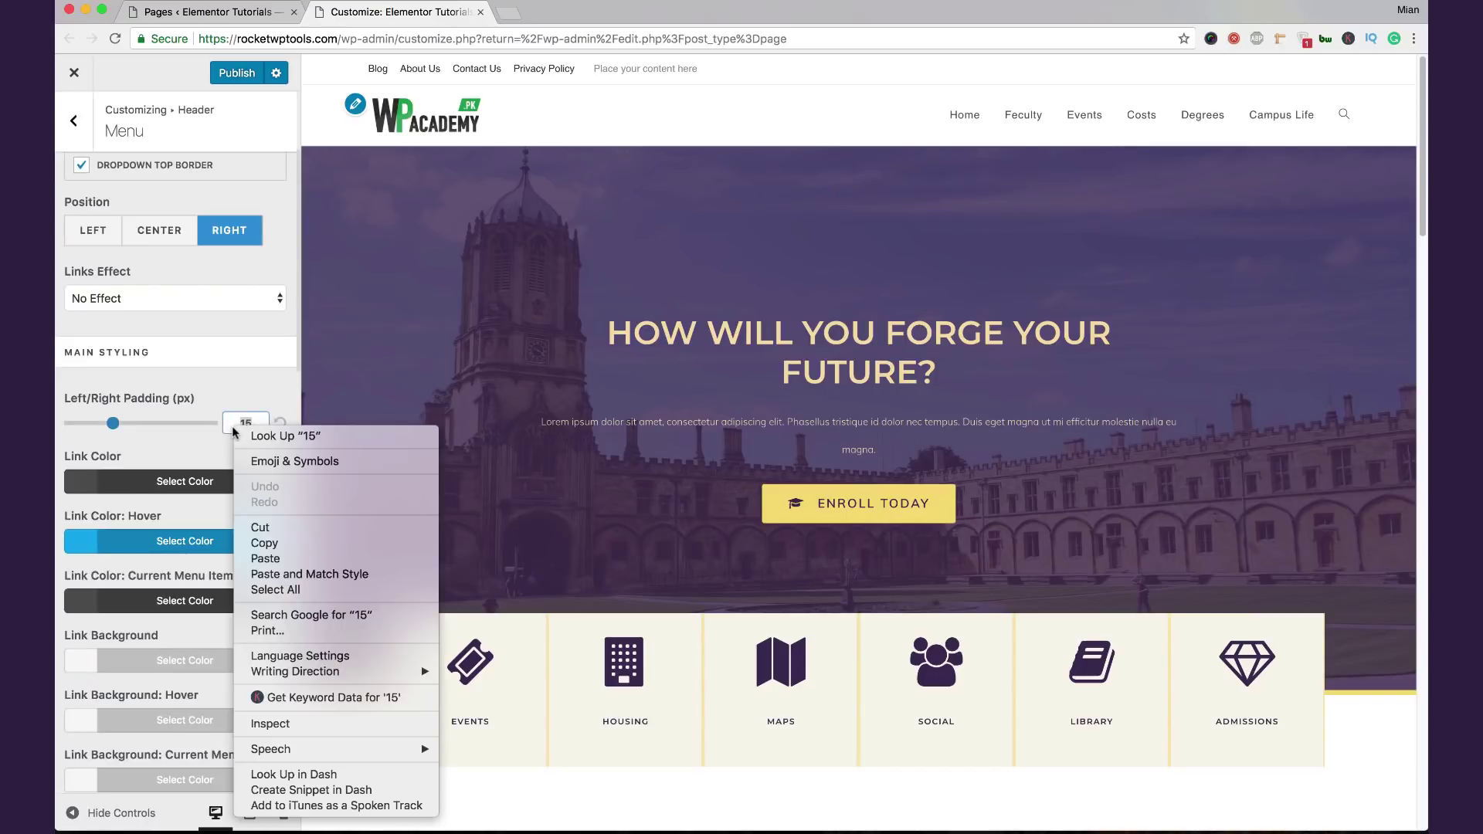
pyautogui.click(170, 540)
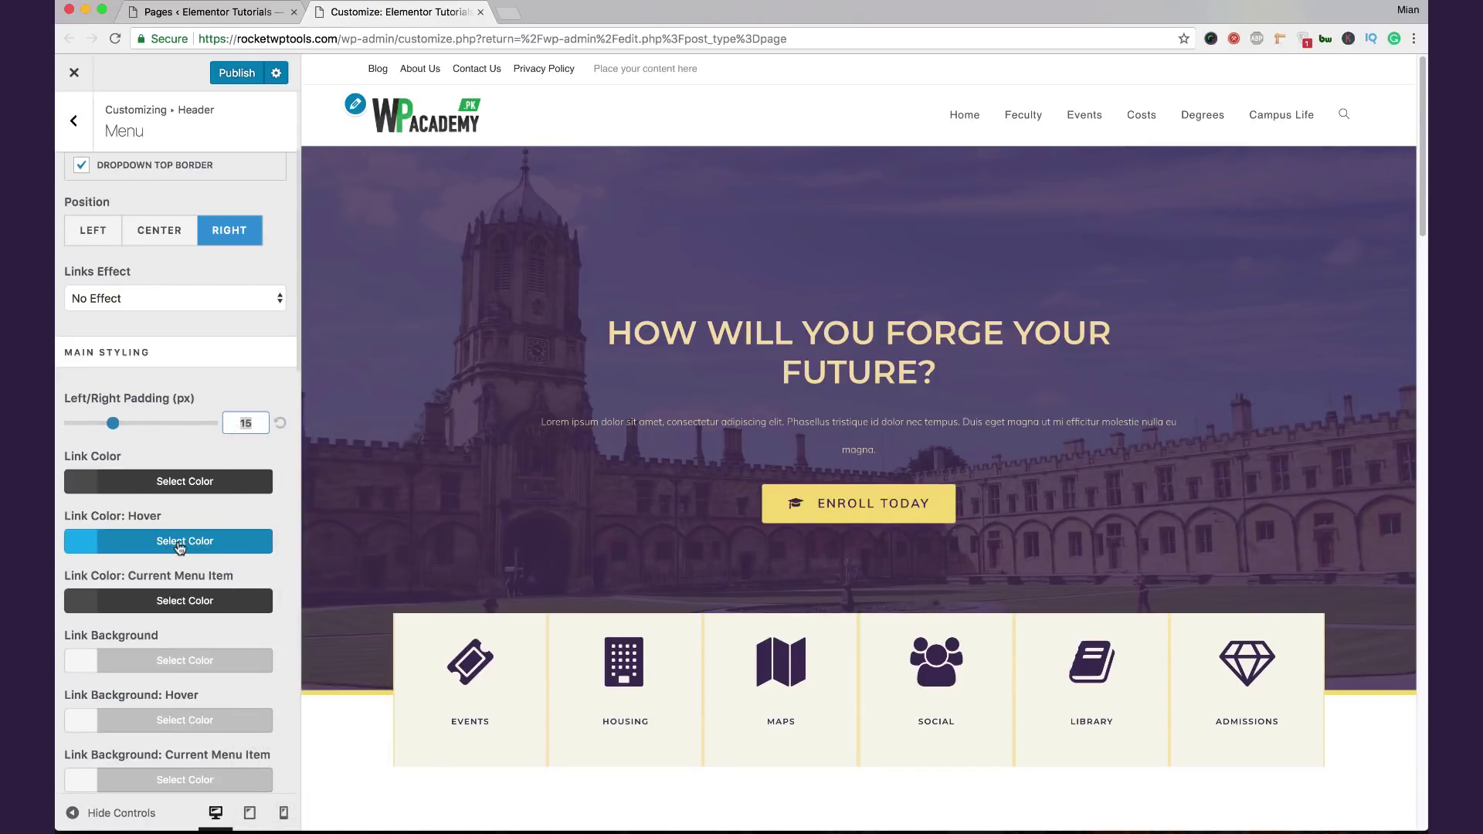
pyautogui.click(180, 546)
pyautogui.scroll(-1, 207, 637)
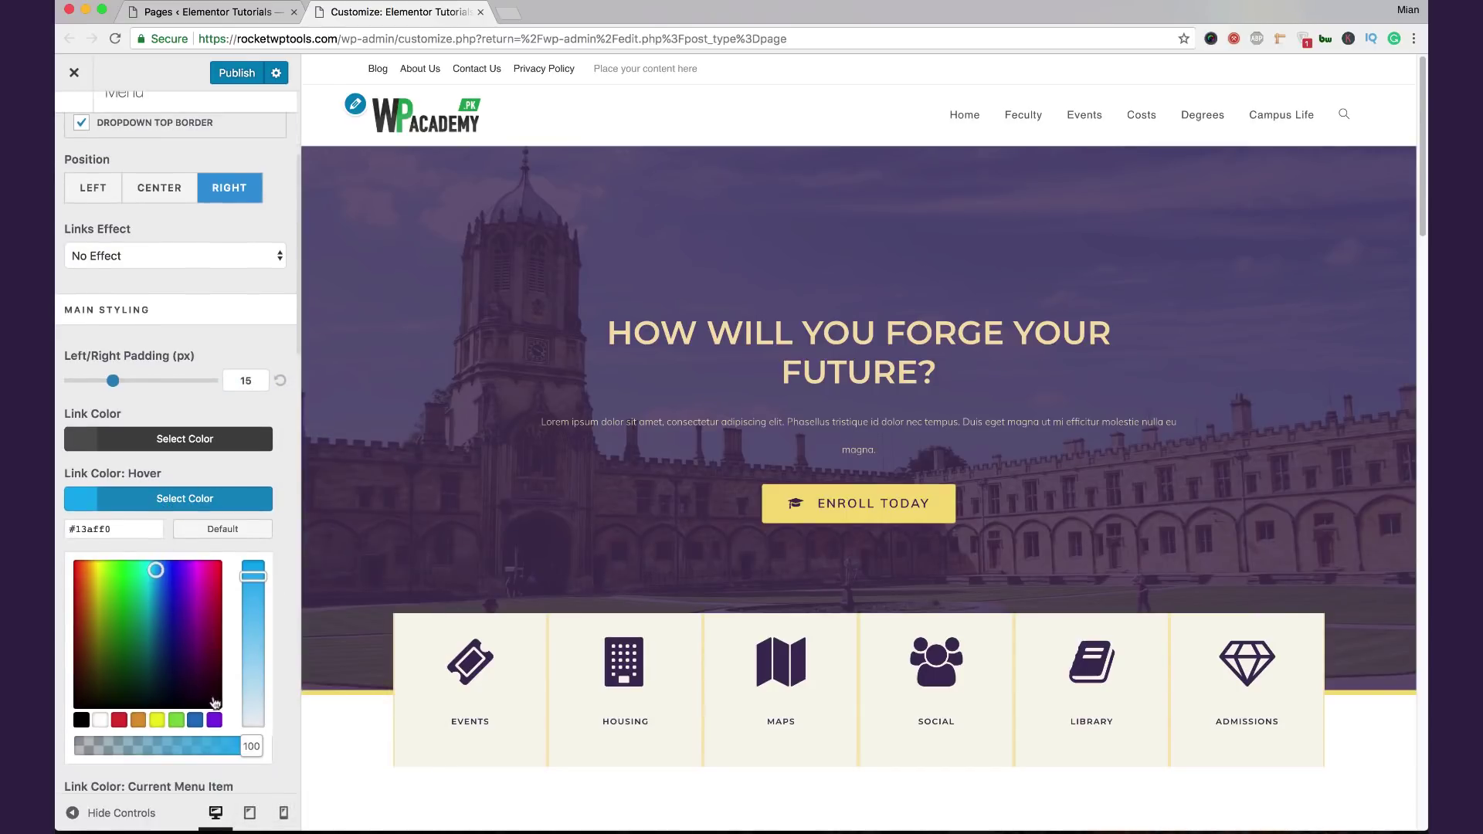
pyautogui.click(214, 722)
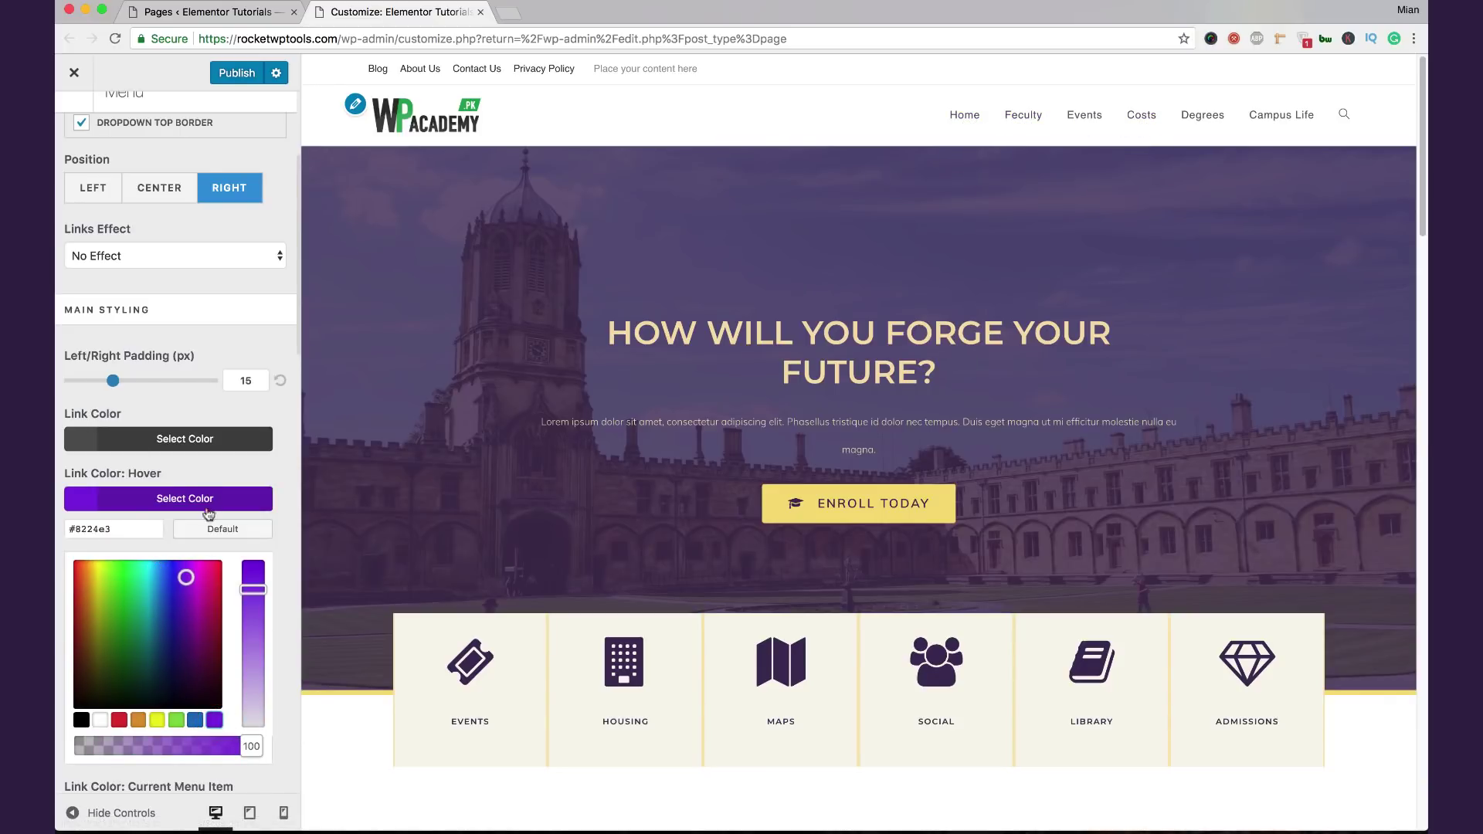
pyautogui.click(185, 618)
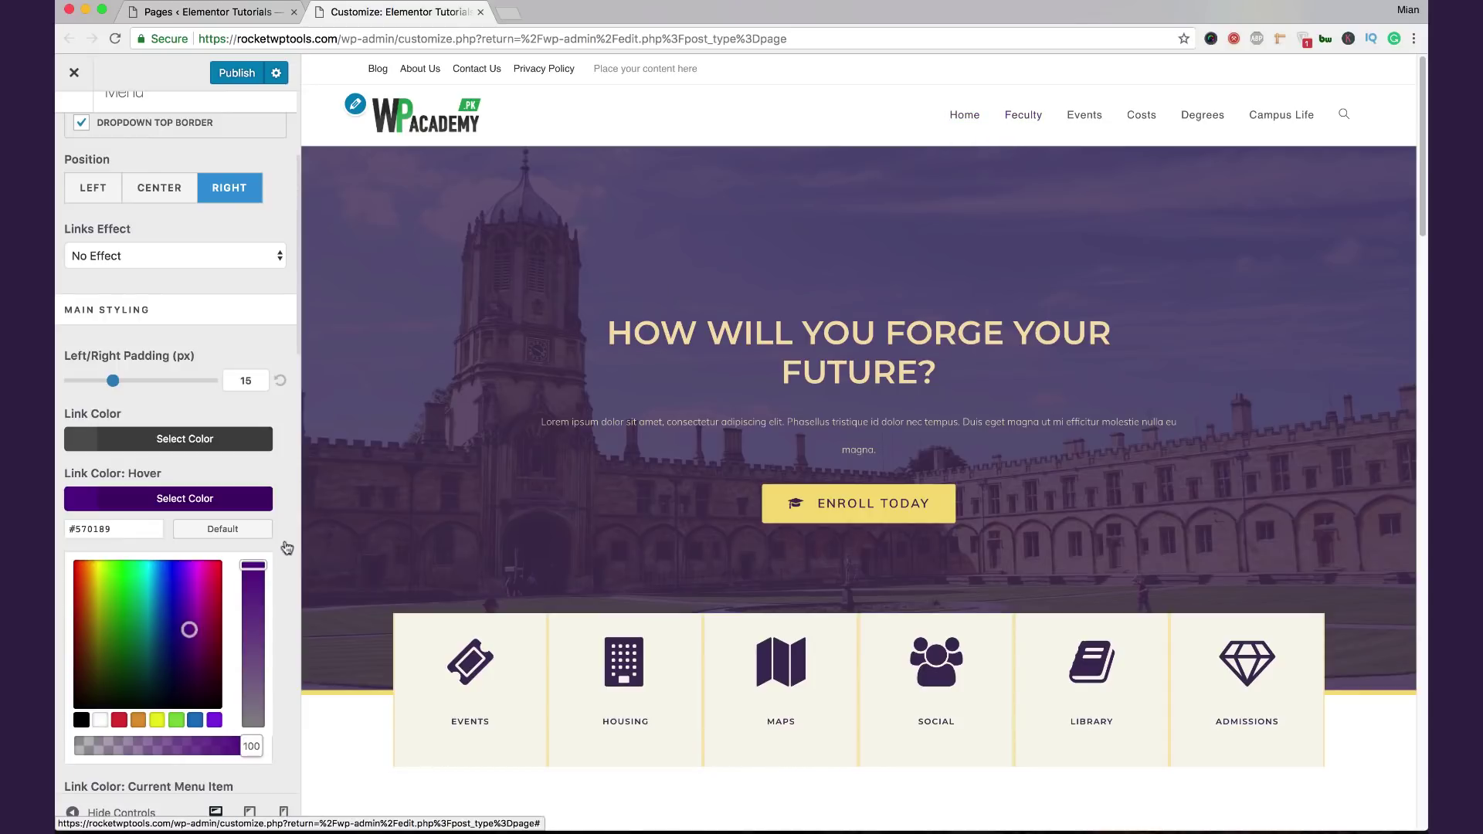
pyautogui.click(233, 501)
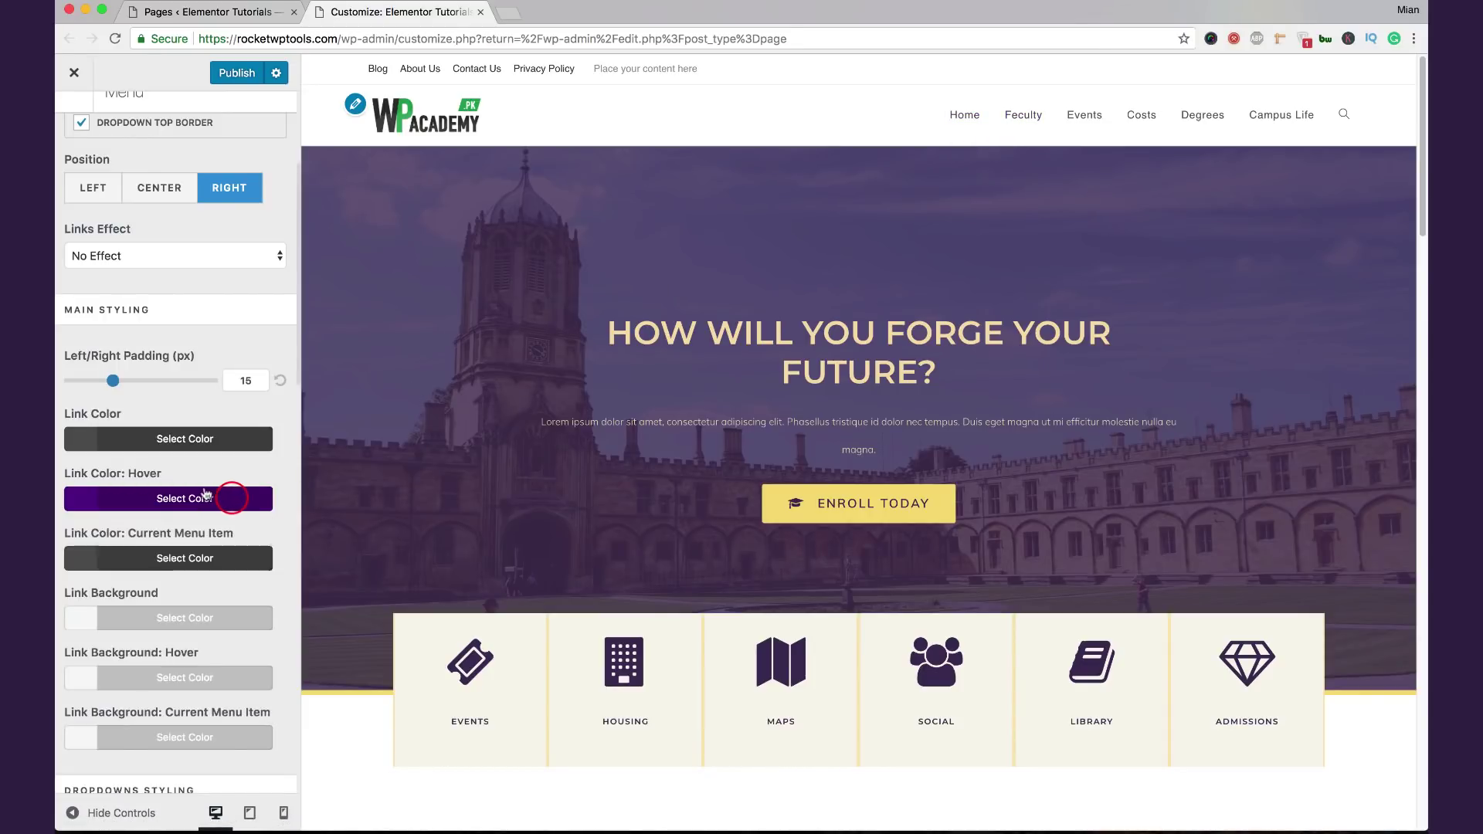
pyautogui.click(236, 72)
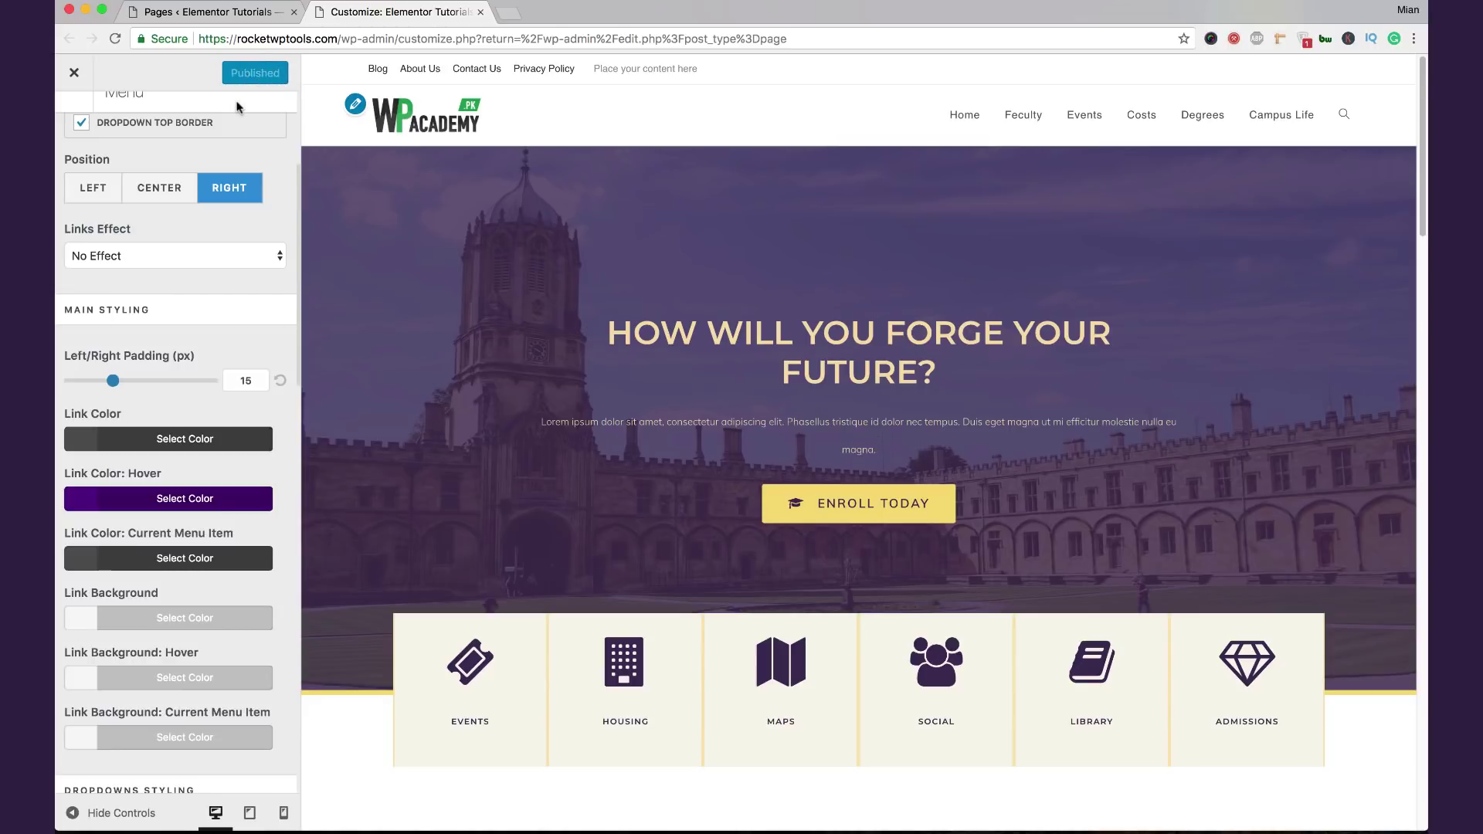
# Step: Enable the header's social menu and check which templates can be selected for it
pyautogui.scroll(4, 178, 232)
pyautogui.click(77, 121)
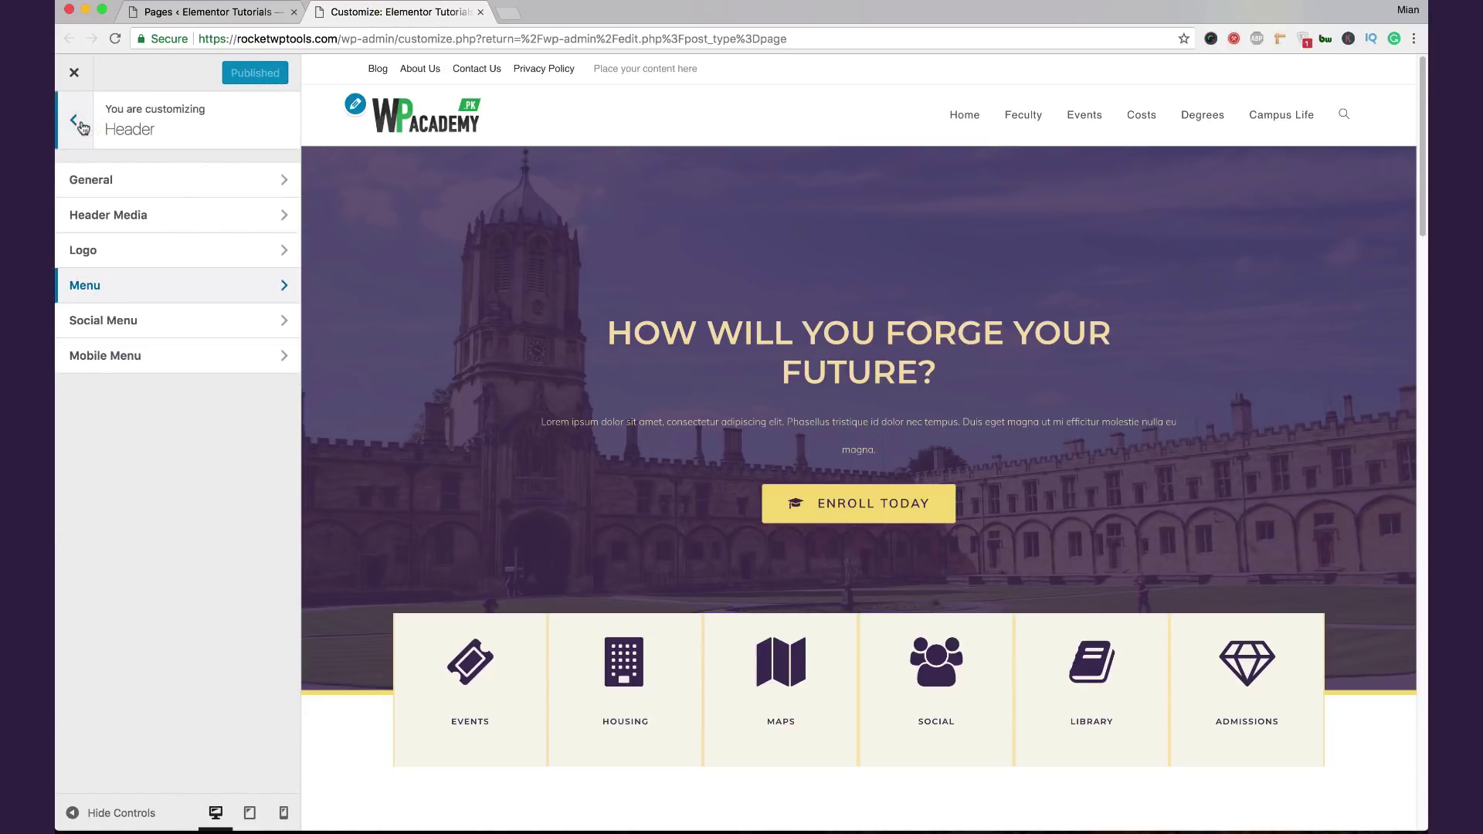
pyautogui.click(203, 317)
pyautogui.click(82, 180)
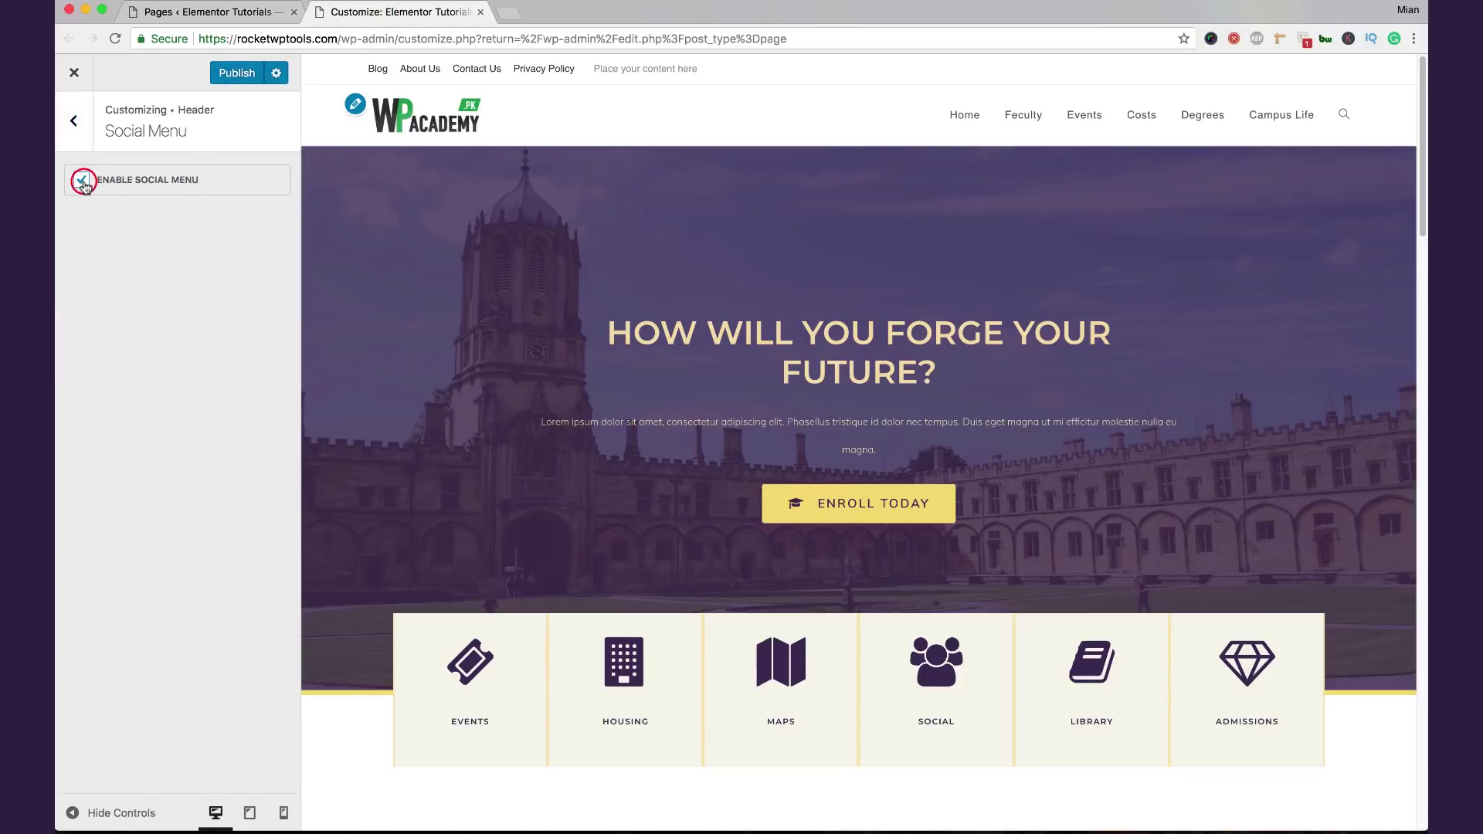
pyautogui.scroll(-1, 152, 396)
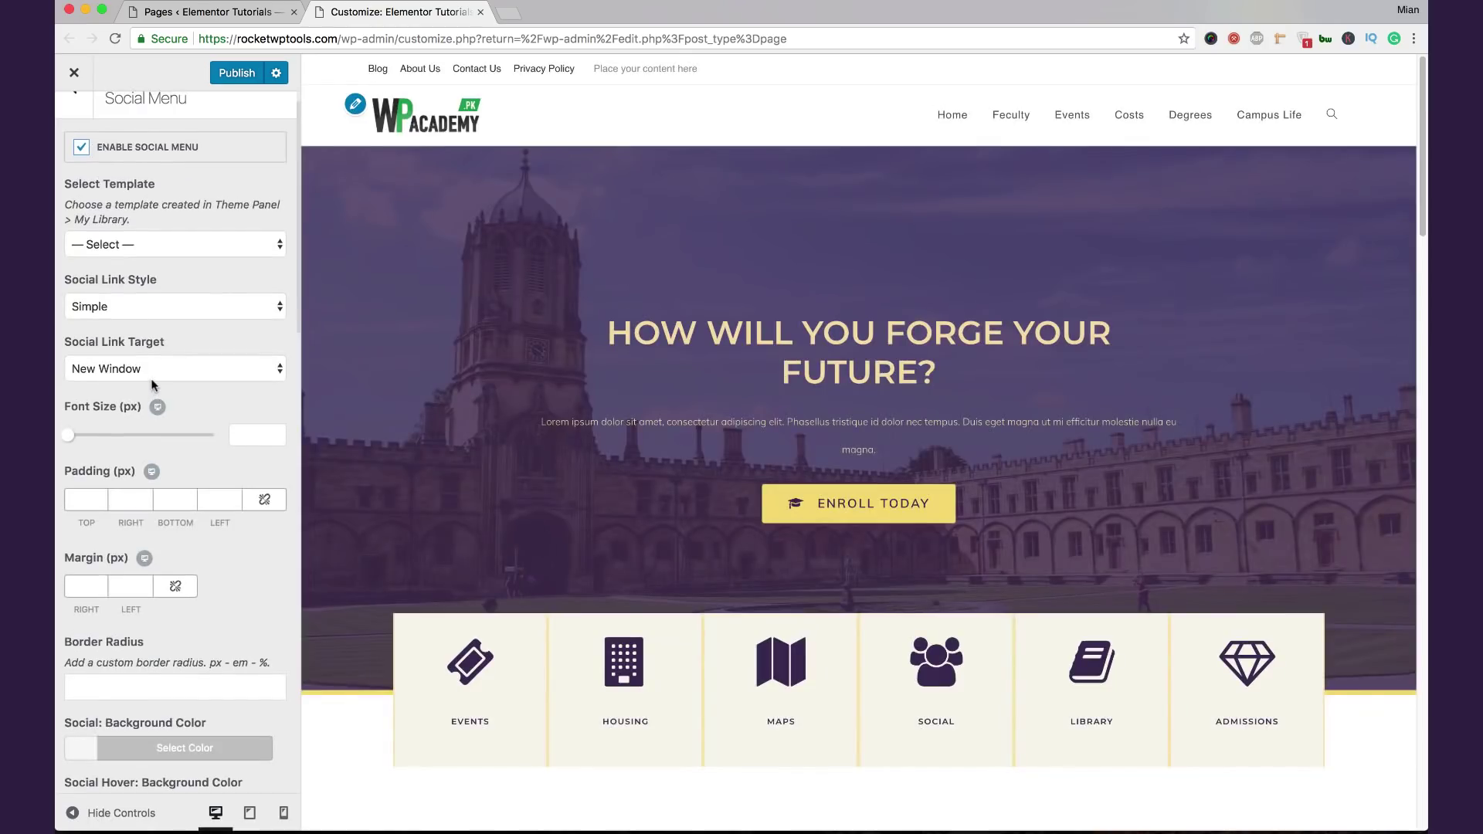
pyautogui.click(159, 234)
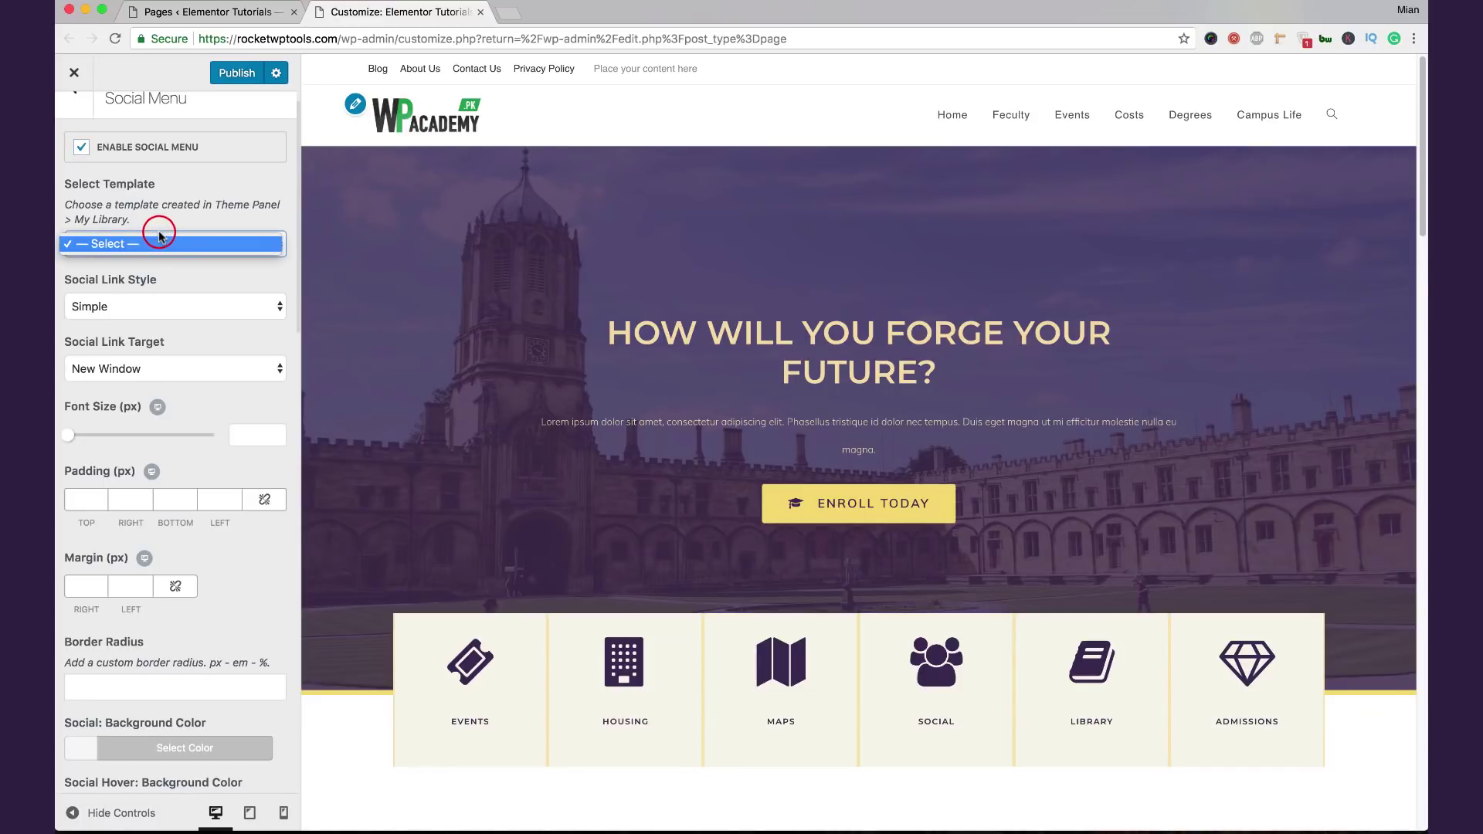
pyautogui.click(159, 241)
# Step: Enter # as the placeholder link for Twitter, Facebook, Google Plus and Pinterest in the social menu settings
pyautogui.scroll(-10, 155, 229)
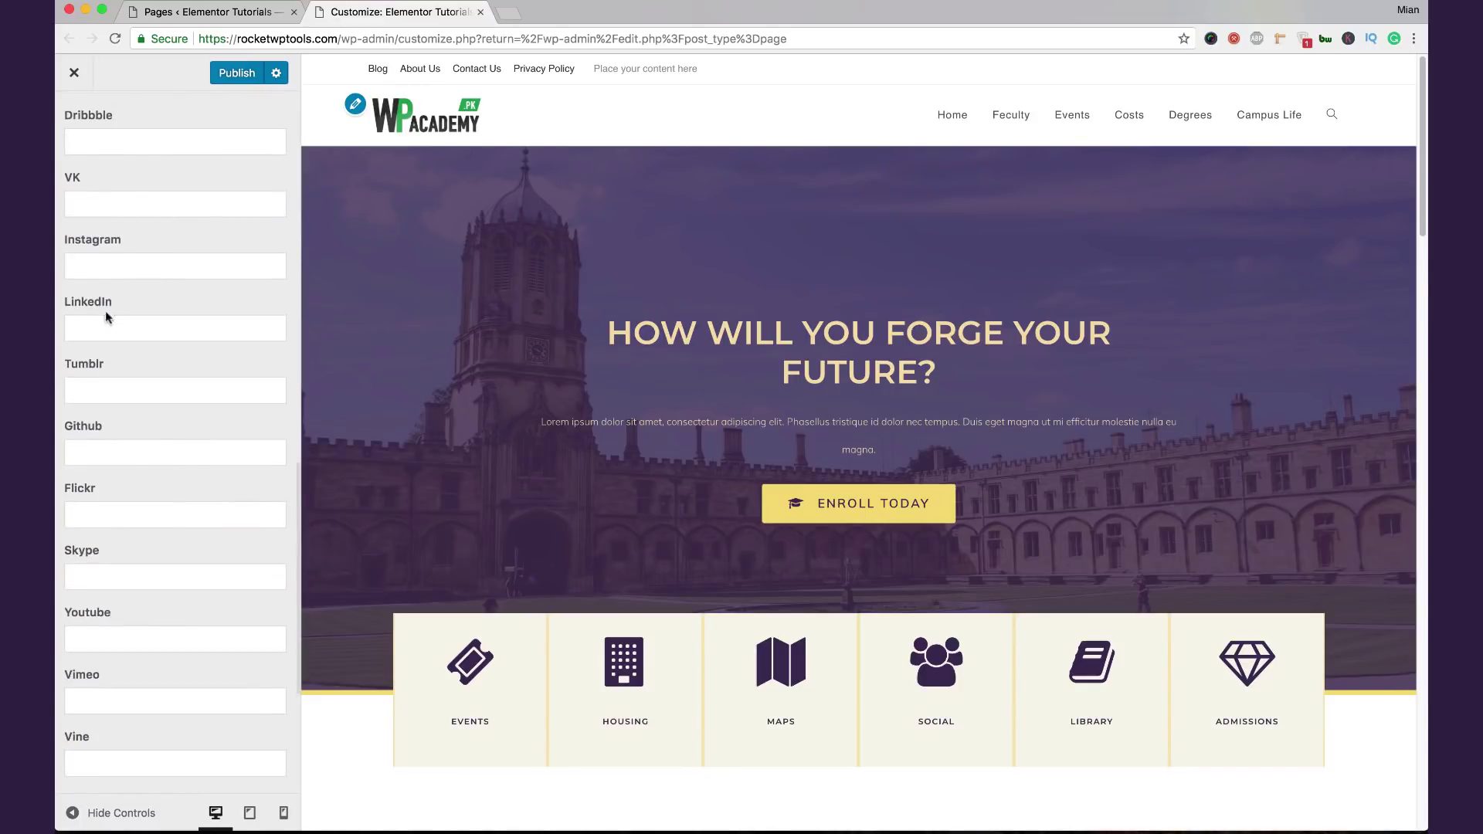
pyautogui.scroll(5, 109, 311)
pyautogui.scroll(4, 115, 242)
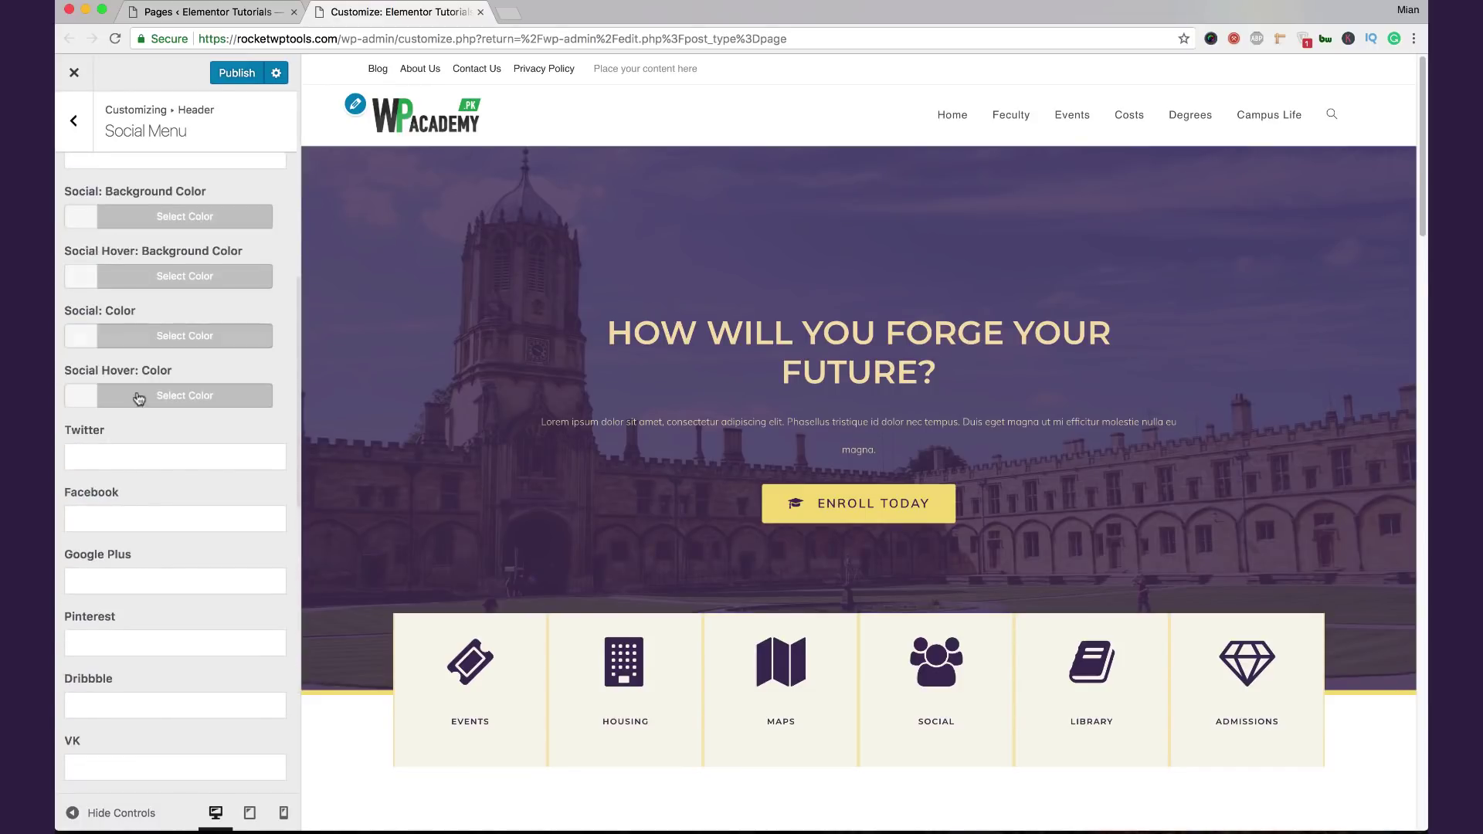
pyautogui.click(159, 513)
pyautogui.click(159, 455)
pyautogui.write('#')
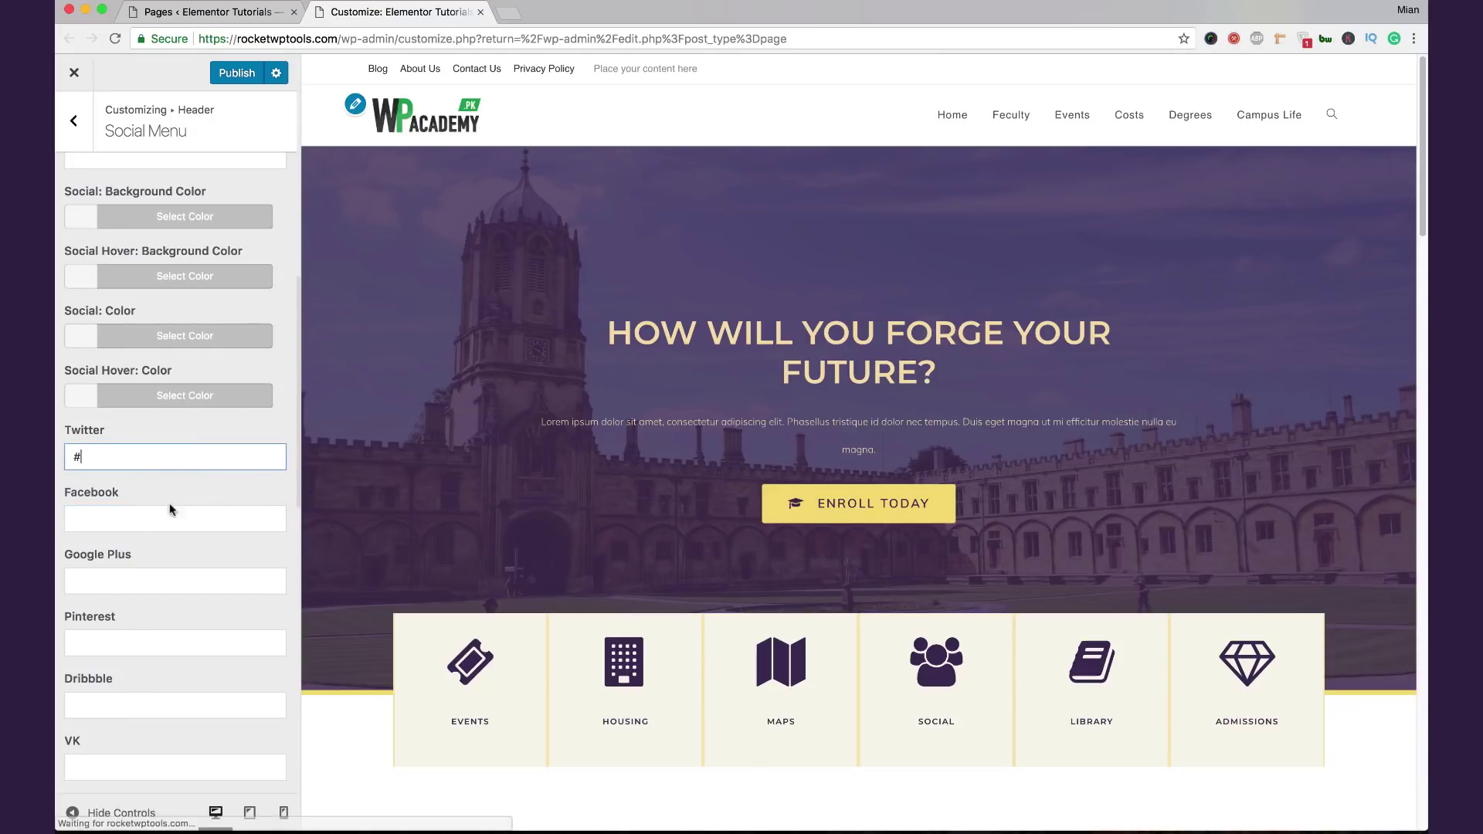
pyautogui.click(172, 514)
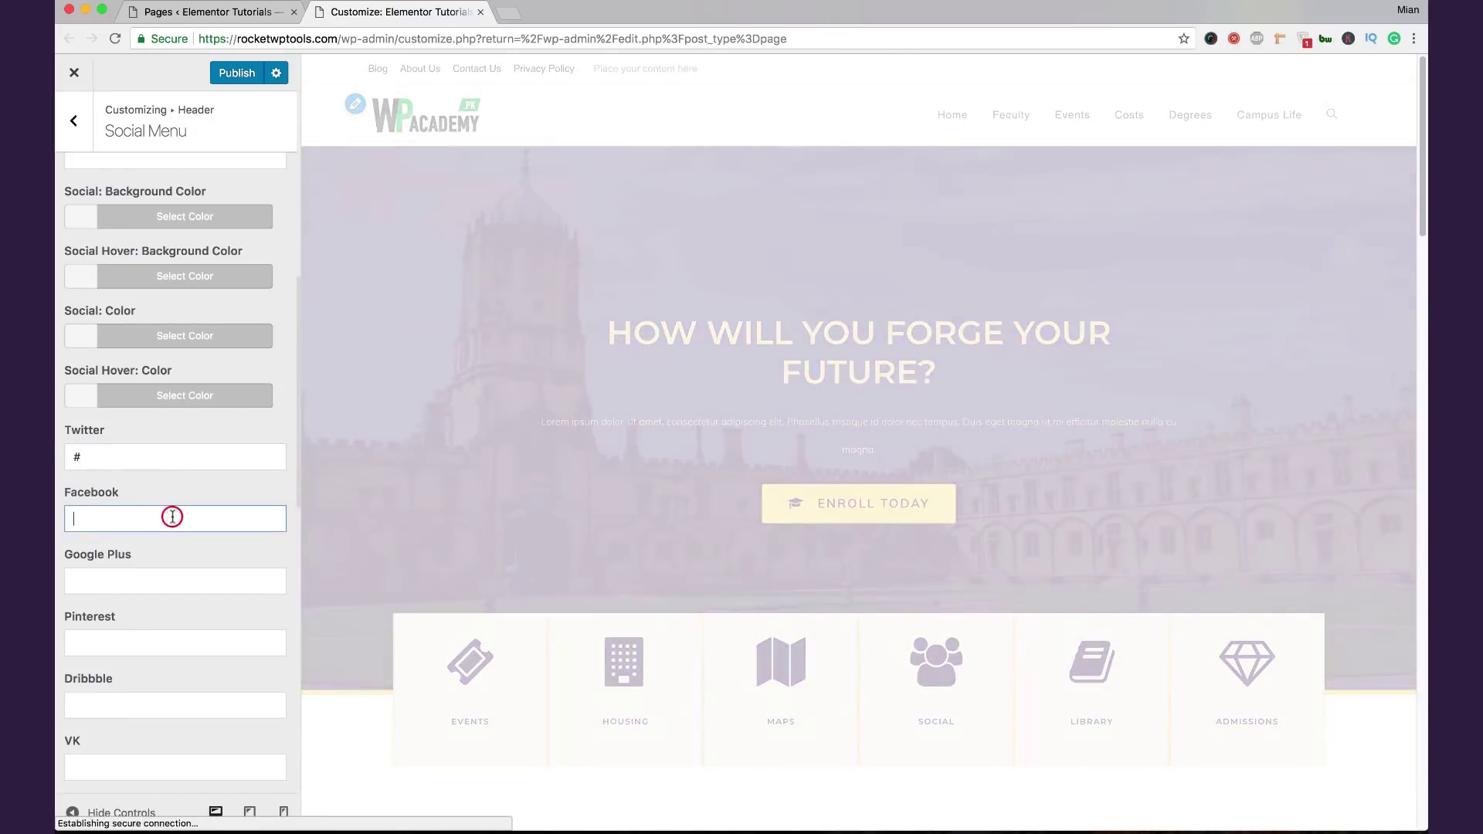
pyautogui.click(171, 574)
pyautogui.write('#')
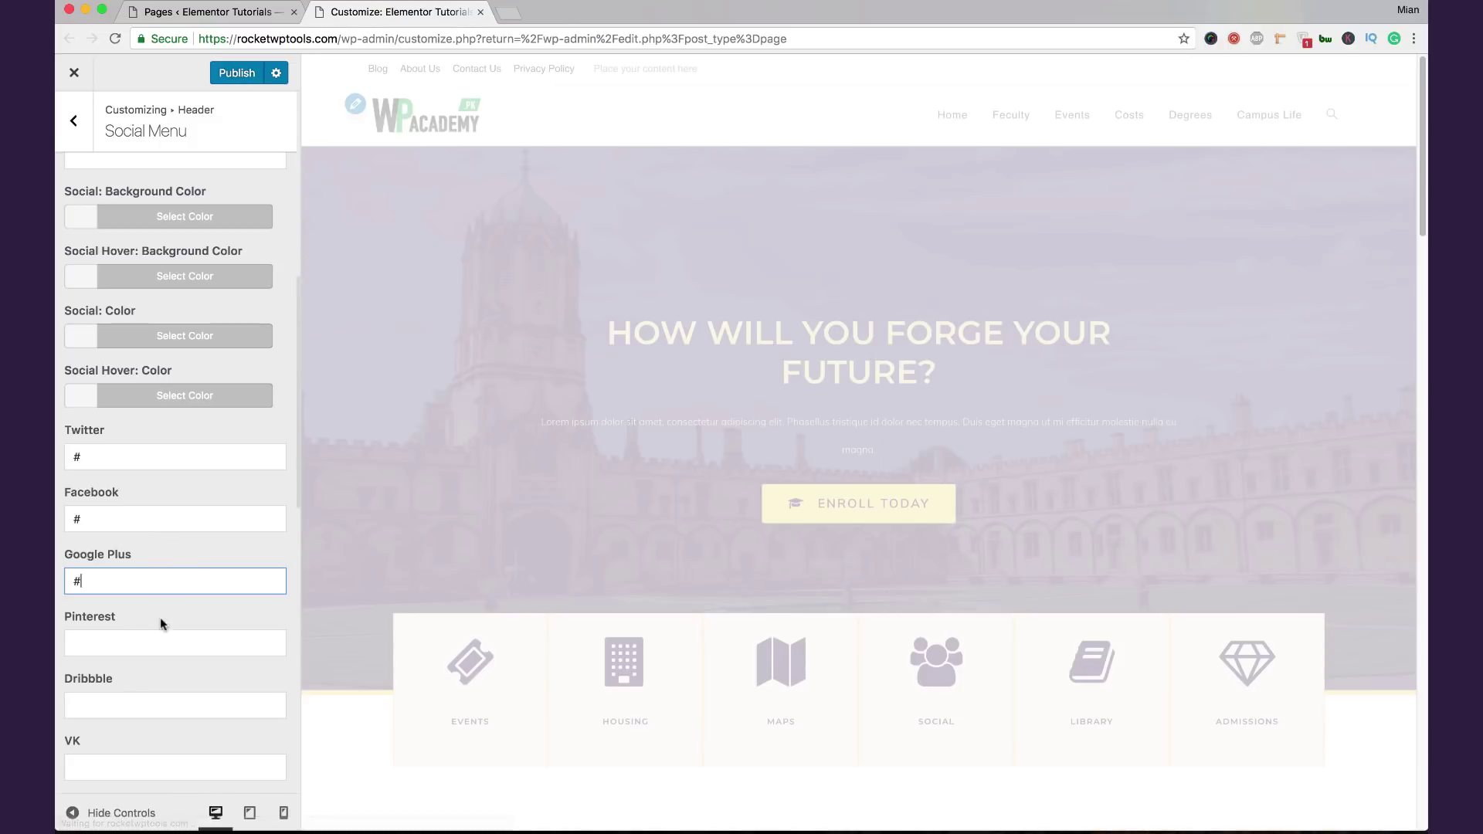
pyautogui.click(163, 642)
pyautogui.write('#')
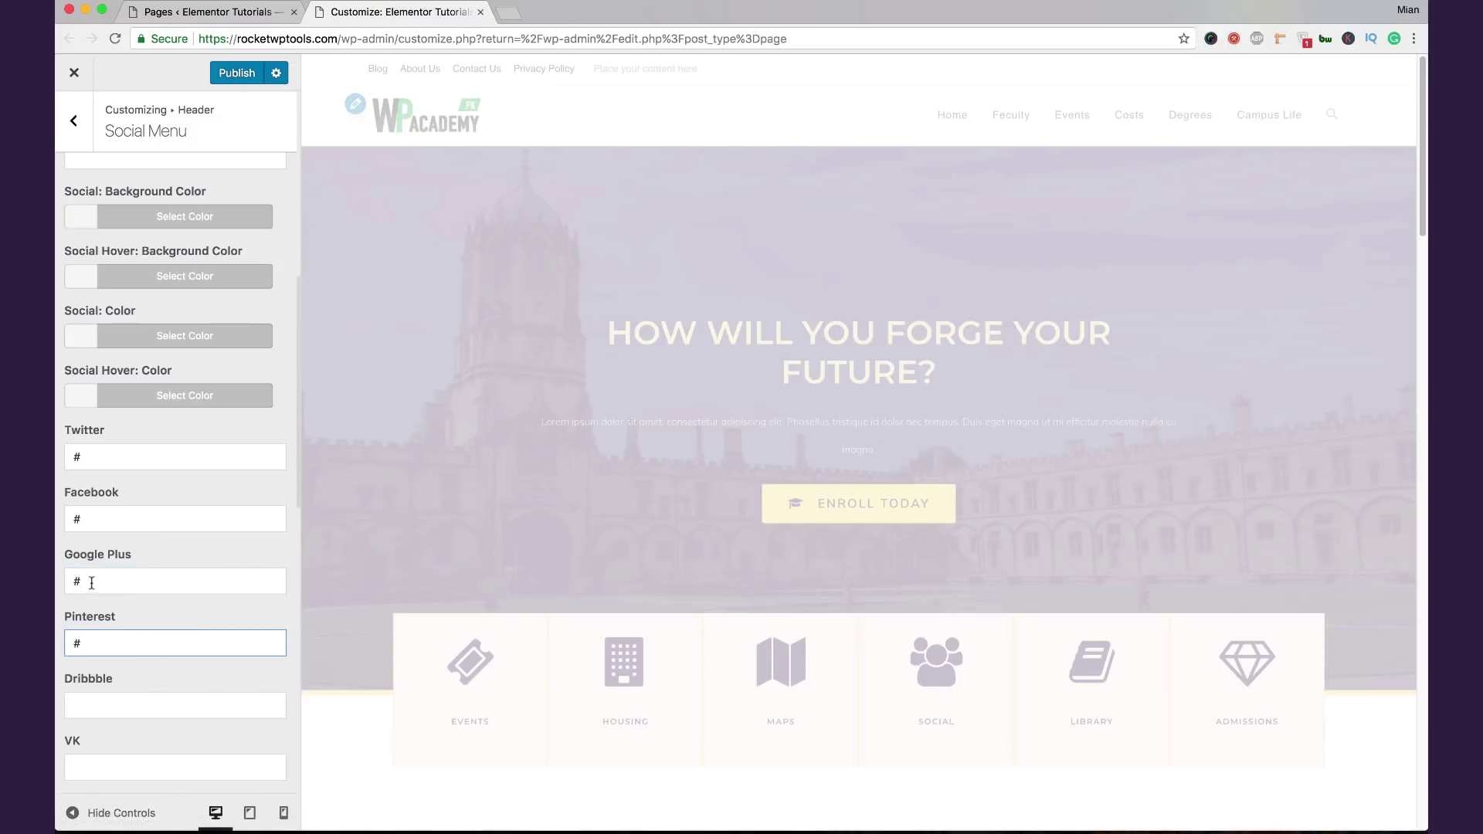
# Step: Review the remaining social link fields and the template choices, and return to the Customizer's main section list
pyautogui.scroll(-10, 92, 580)
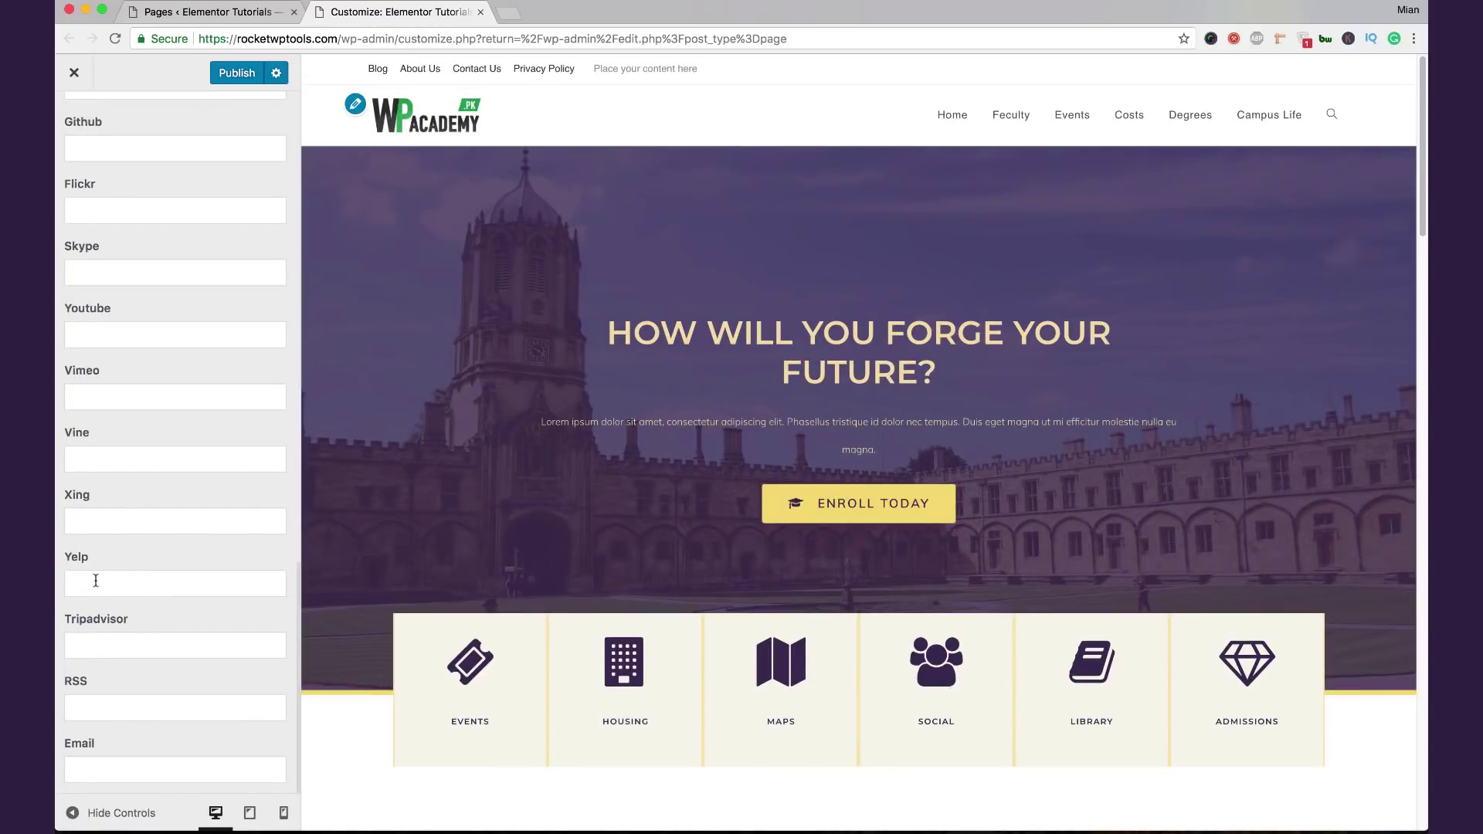
pyautogui.scroll(15, 143, 340)
pyautogui.click(154, 278)
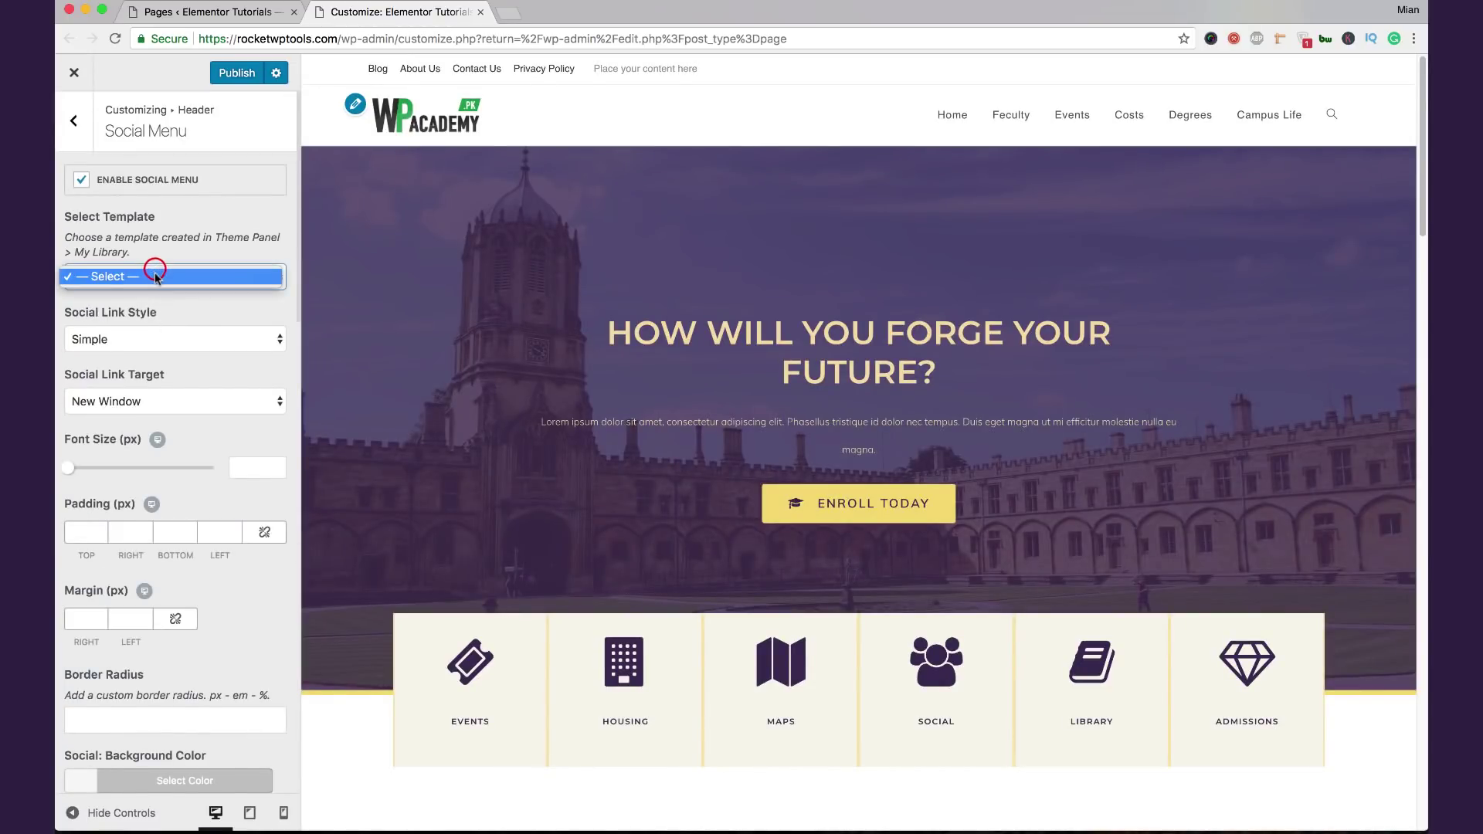
pyautogui.click(158, 256)
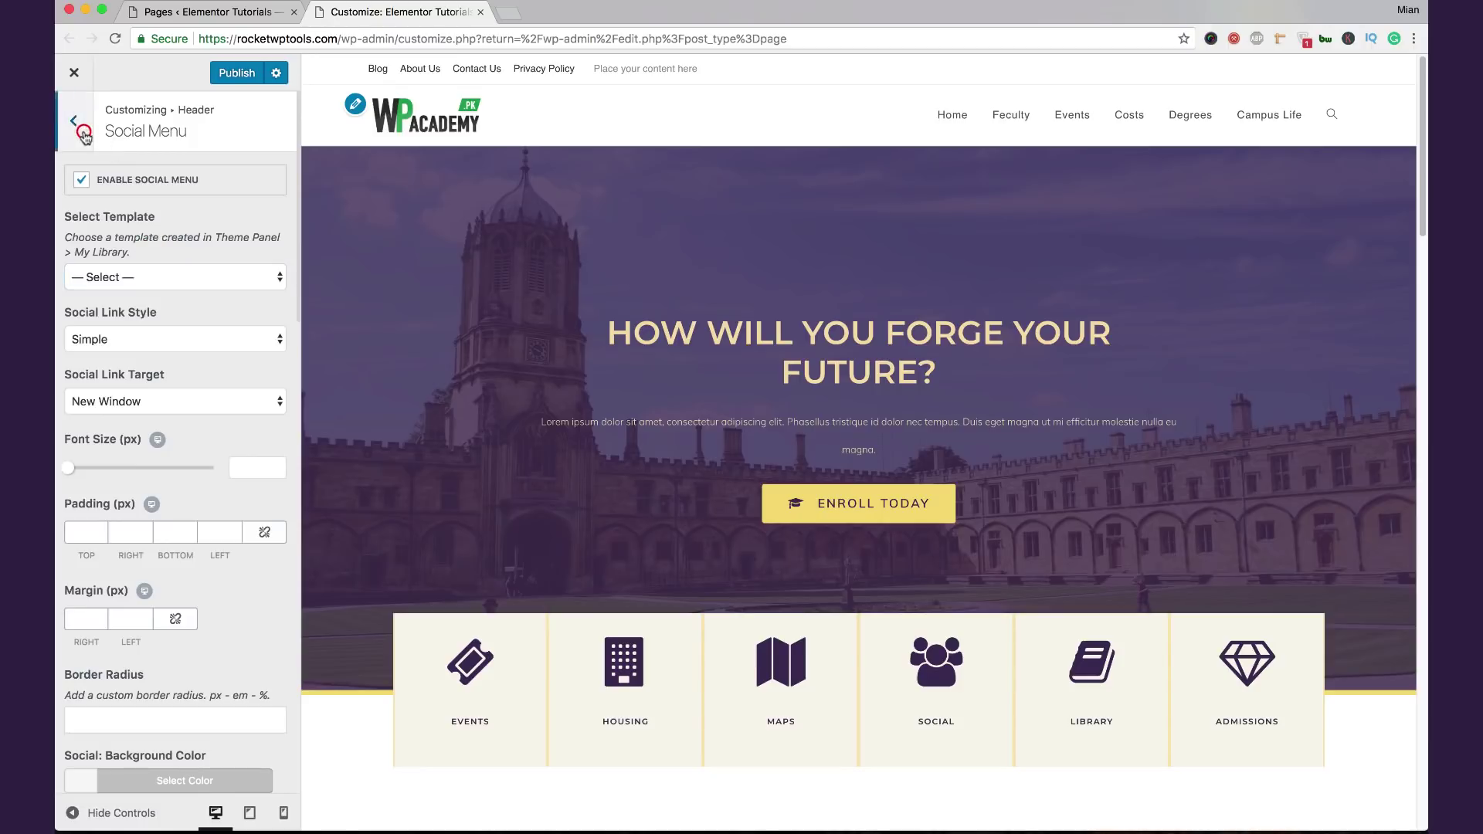
pyautogui.click(83, 133)
pyautogui.click(83, 139)
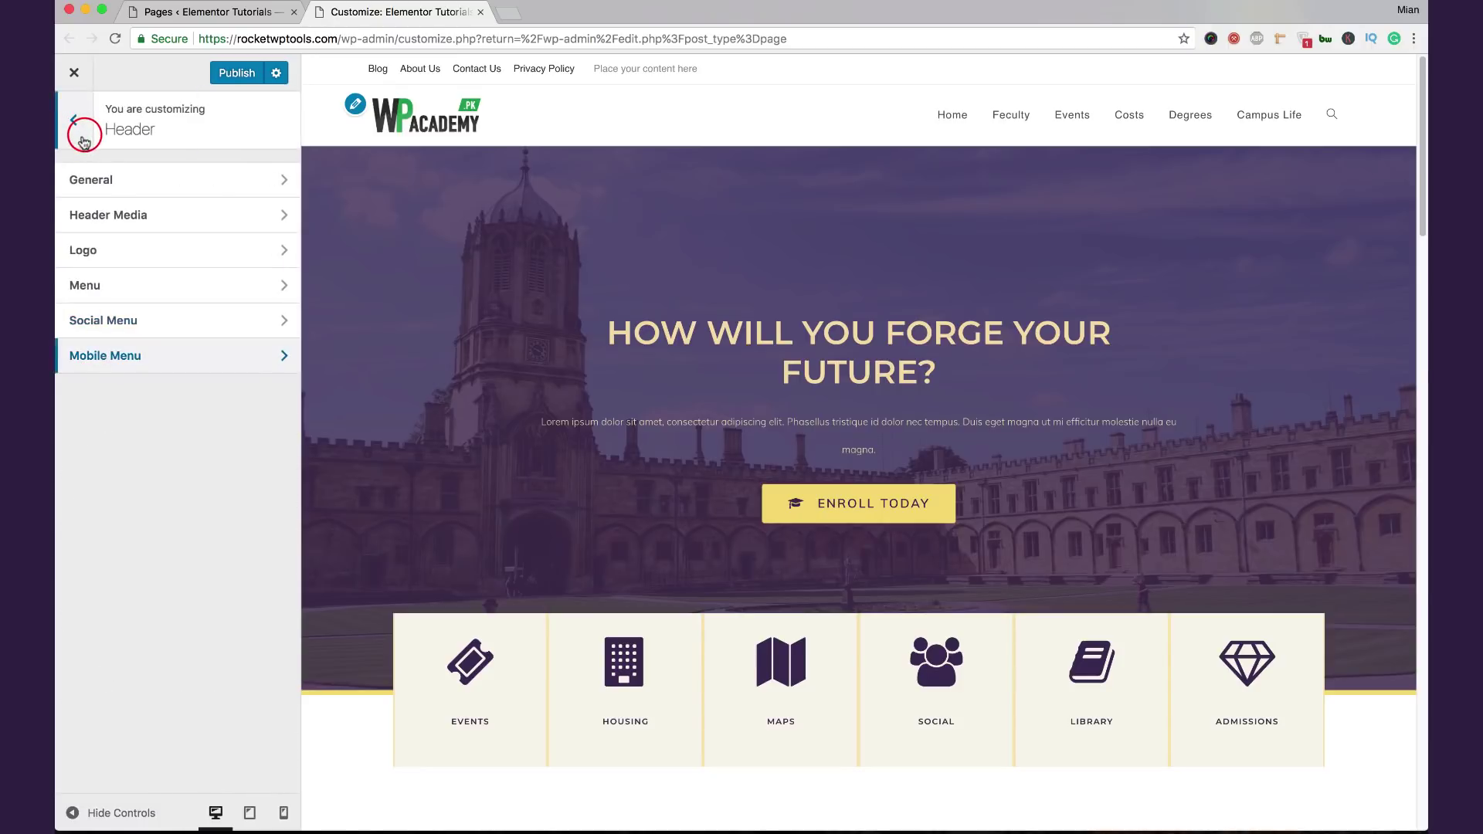
pyautogui.click(83, 140)
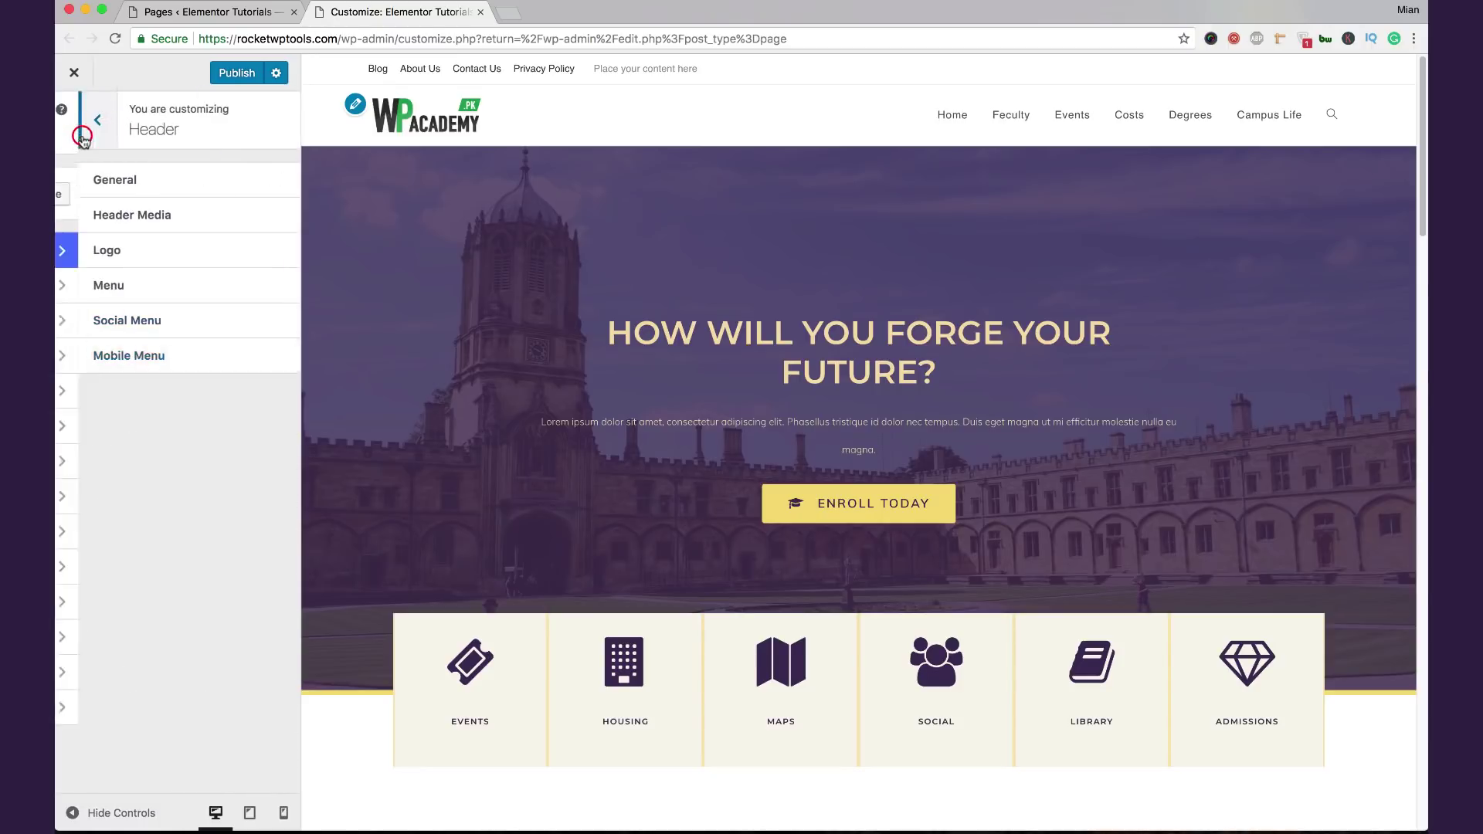
# Step: Try disabling the top bar in its general settings, and re-enable it
pyautogui.click(213, 491)
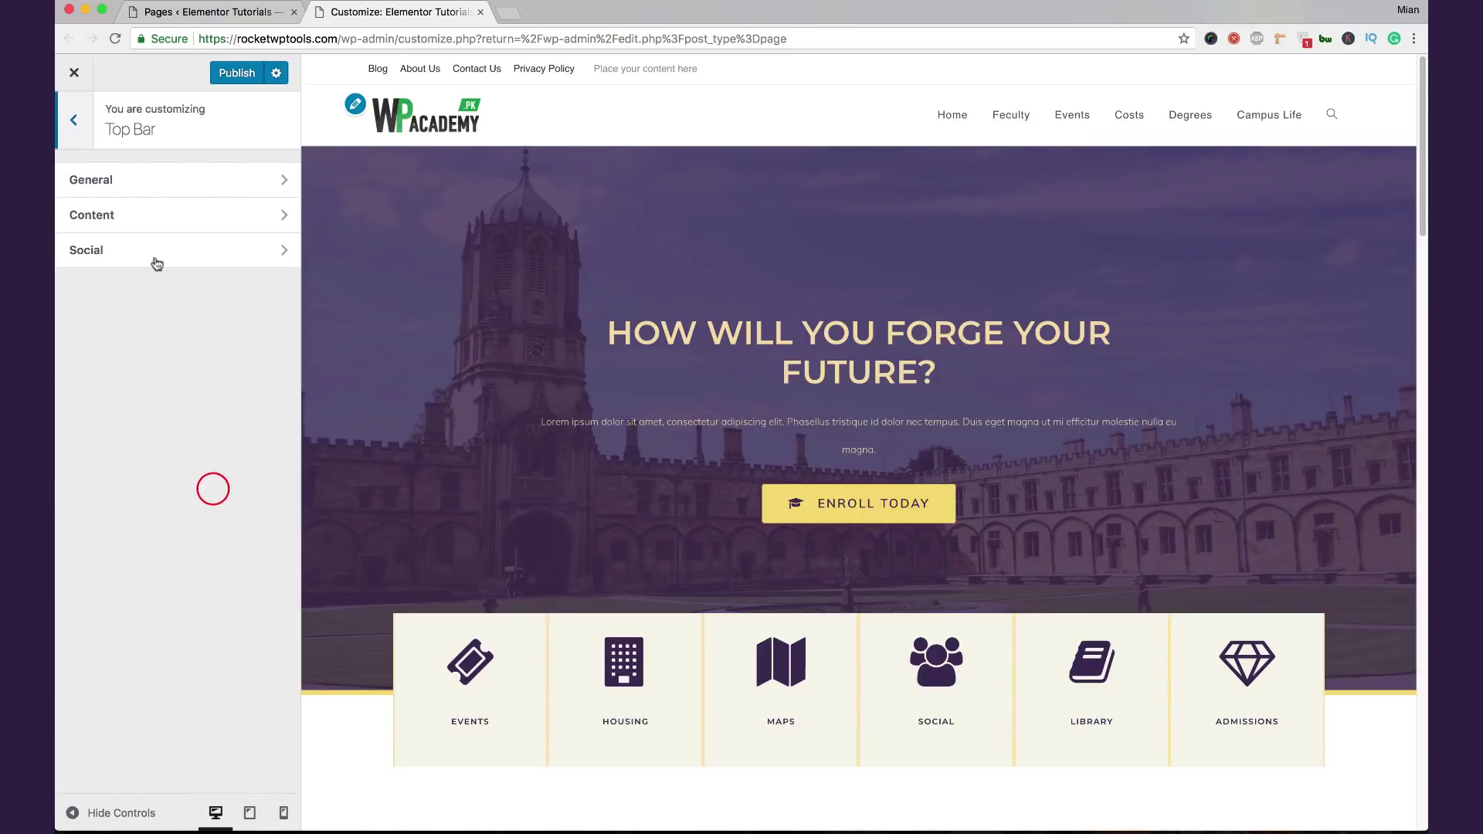
pyautogui.click(169, 182)
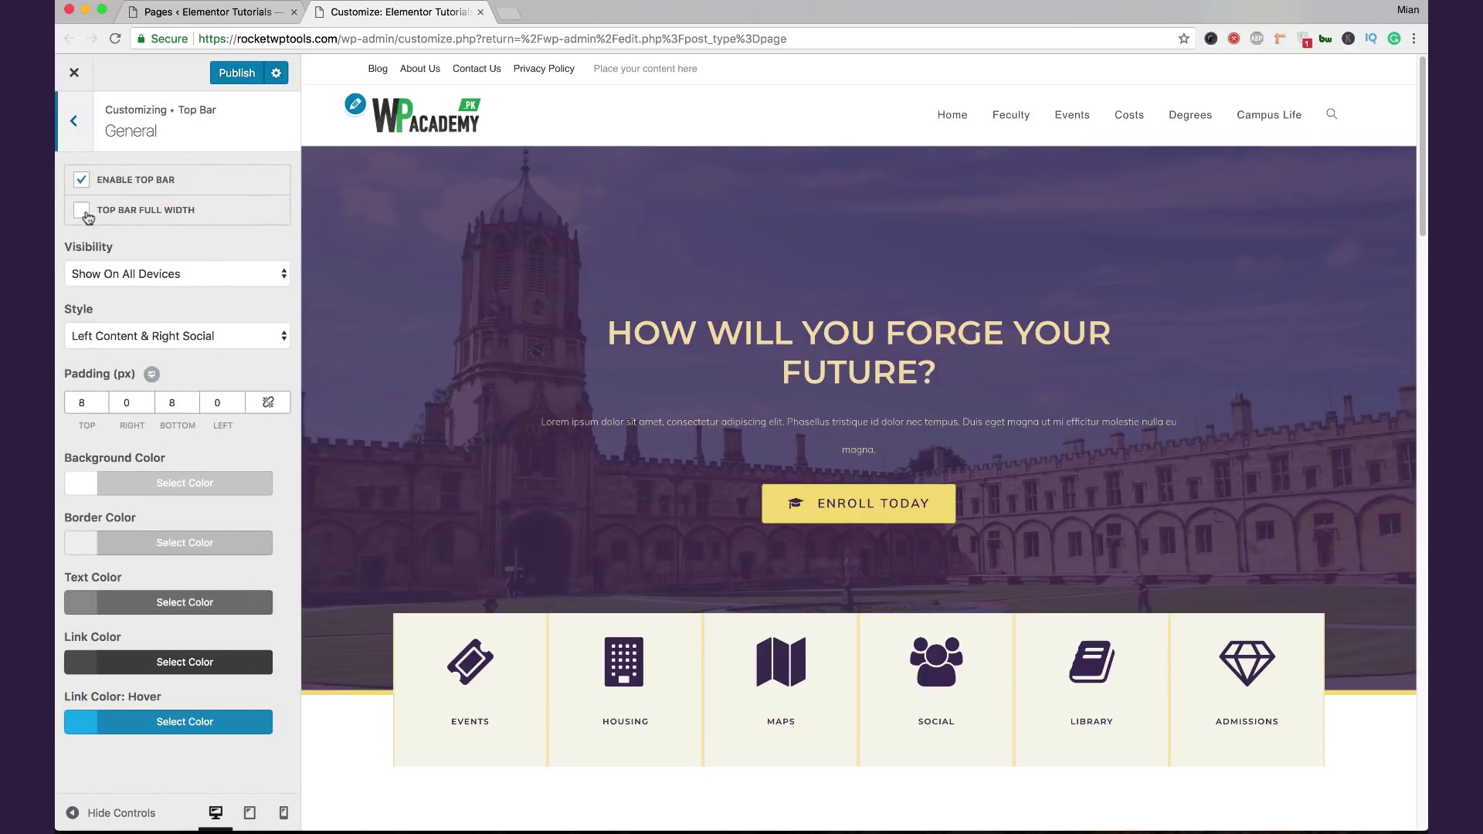
pyautogui.click(84, 140)
pyautogui.click(122, 185)
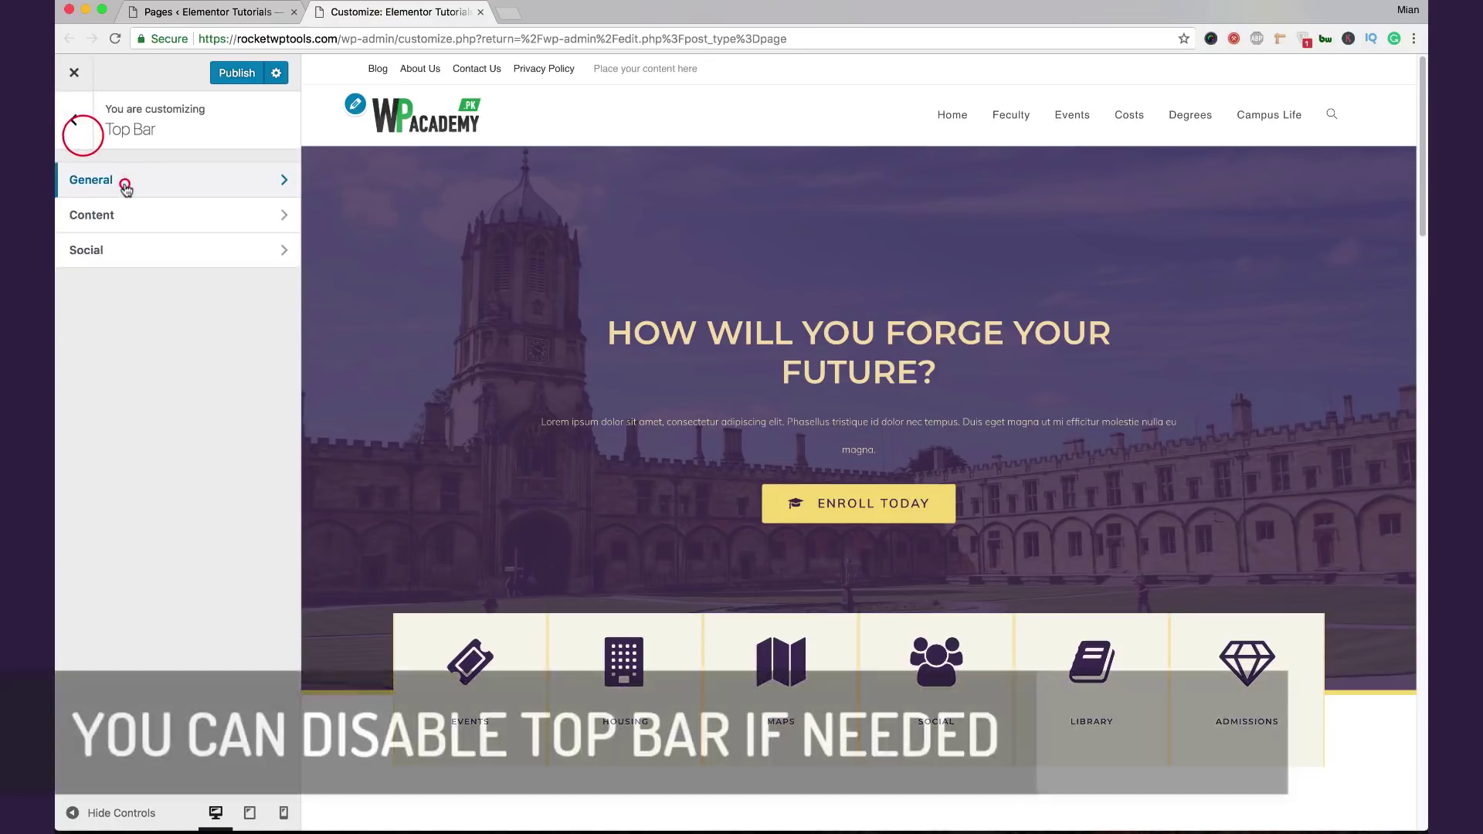
pyautogui.click(82, 181)
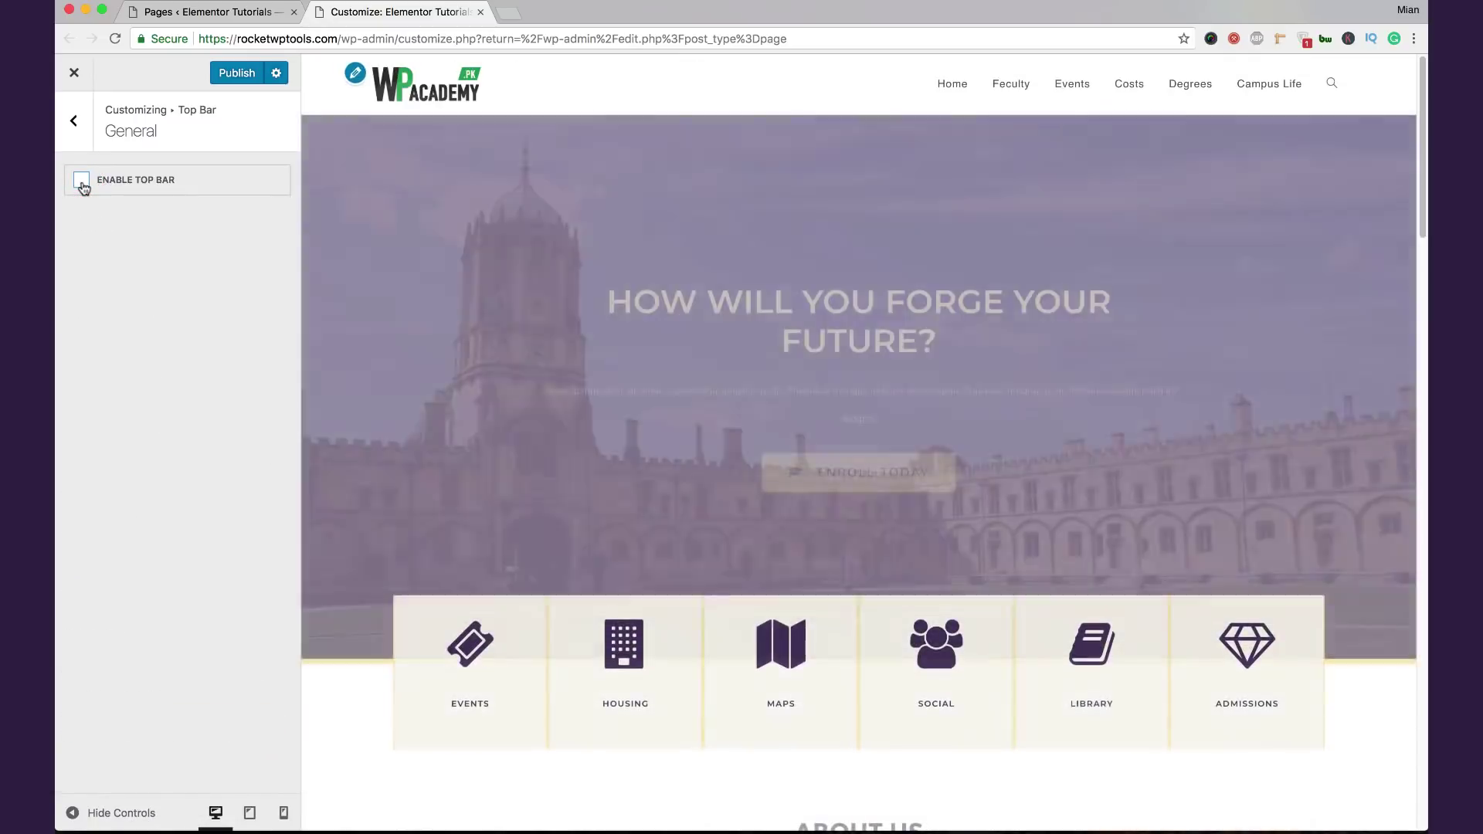
pyautogui.click(82, 182)
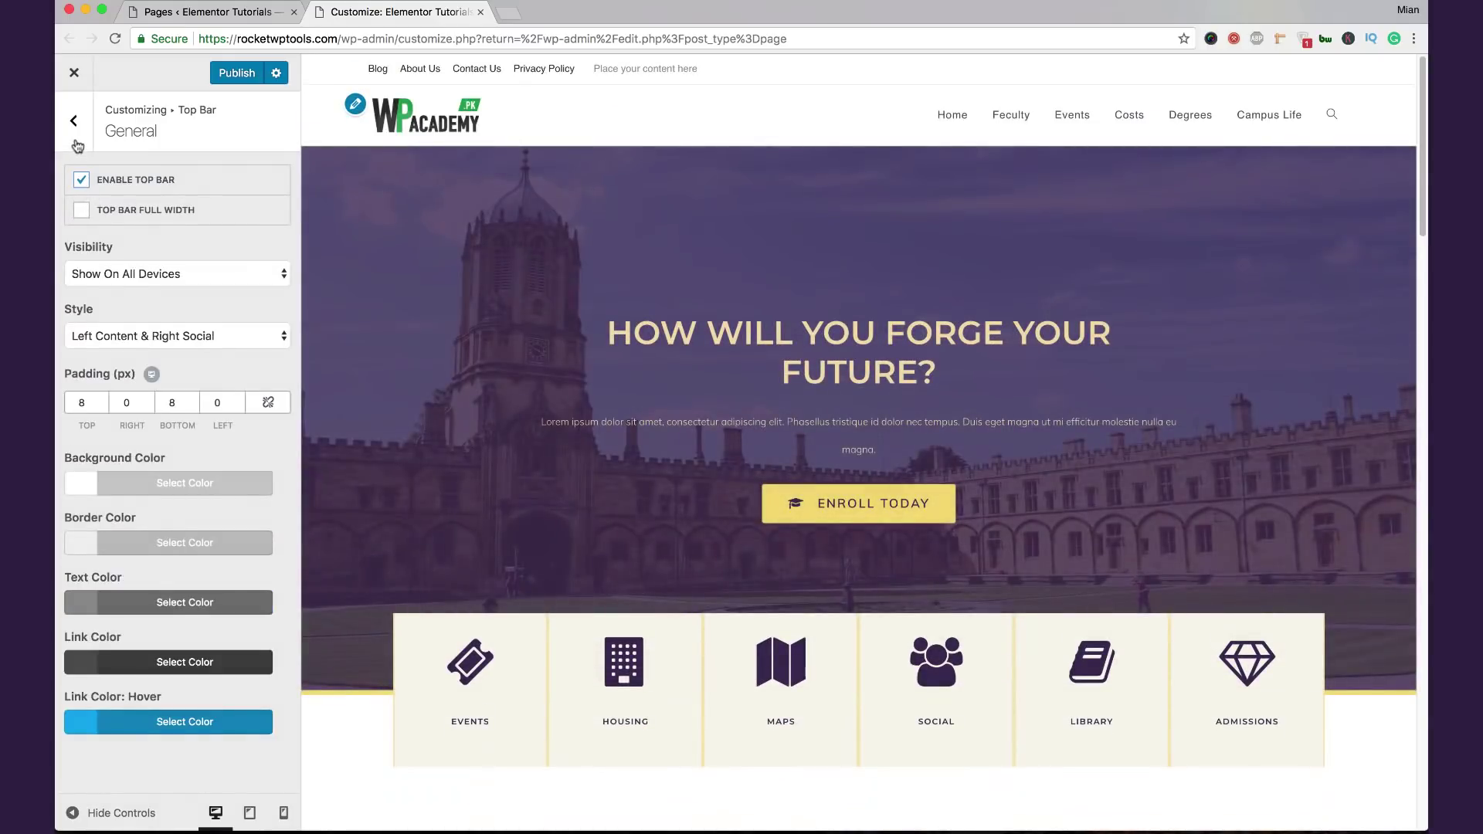
pyautogui.click(75, 135)
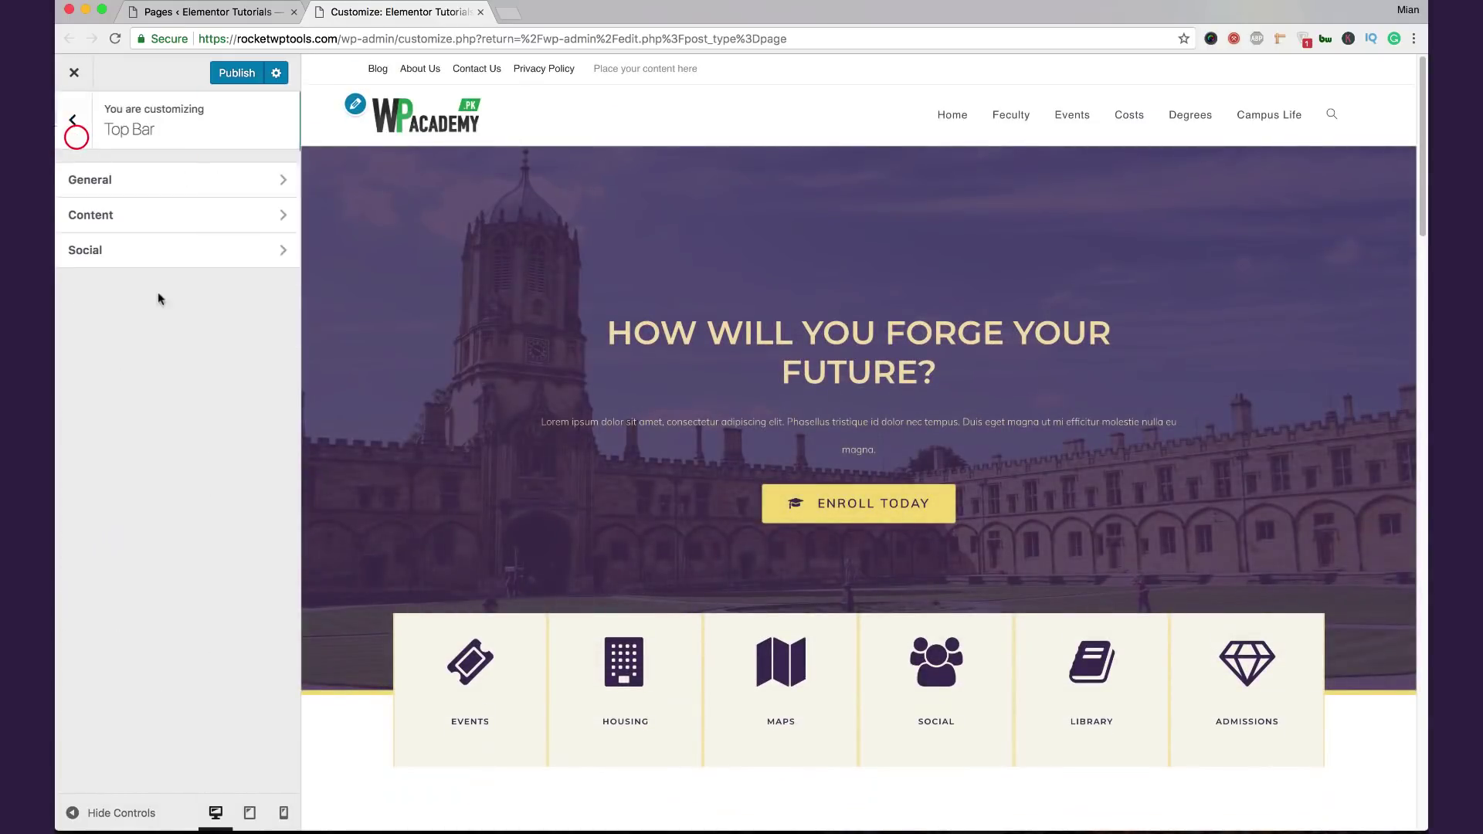
# Step: Enter # as the placeholder link for Twitter, Facebook, Google Plus and Pinterest in the top bar's social settings and publish
pyautogui.click(162, 261)
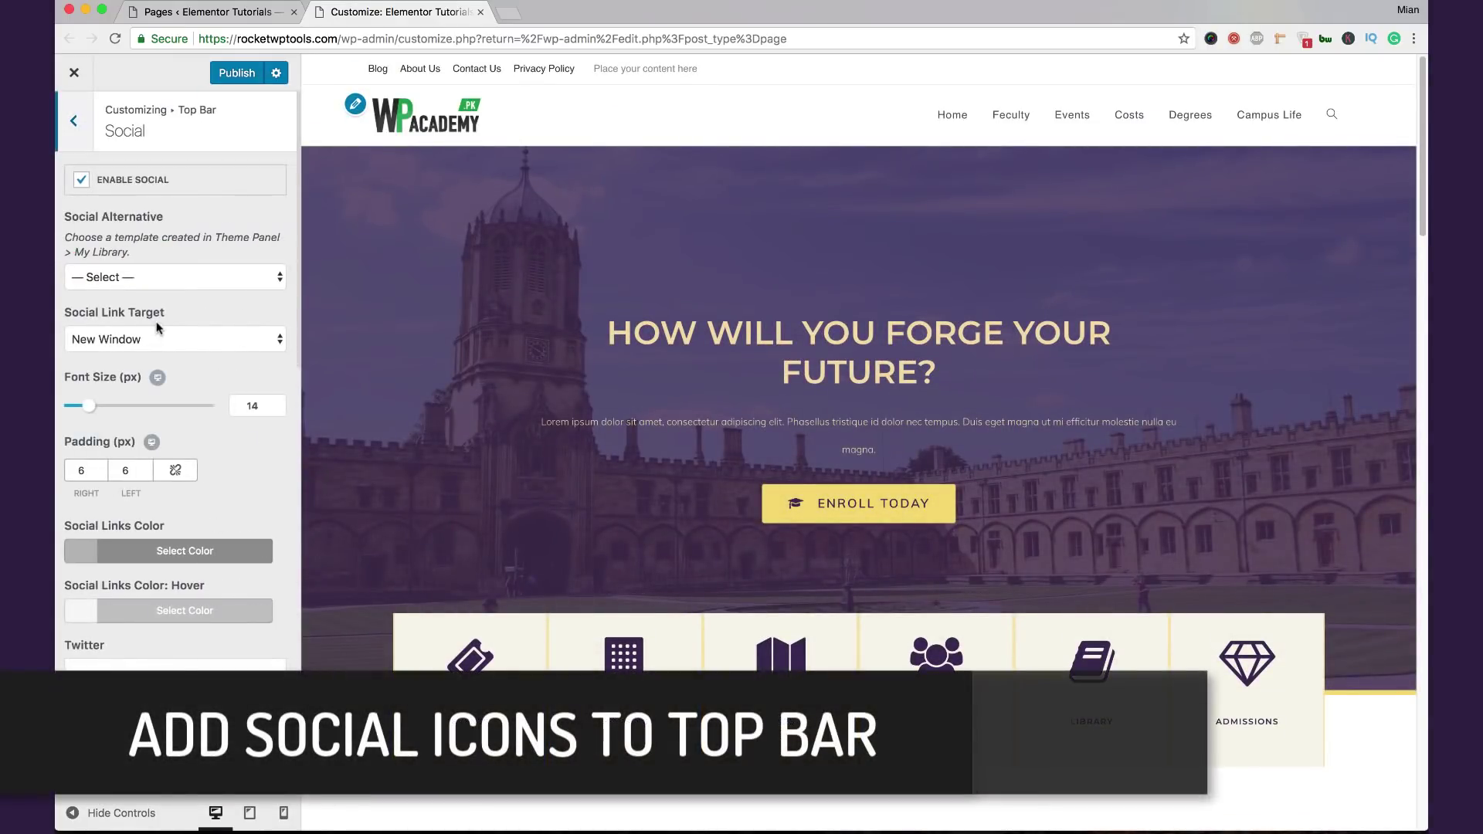
pyautogui.scroll(-5, 155, 324)
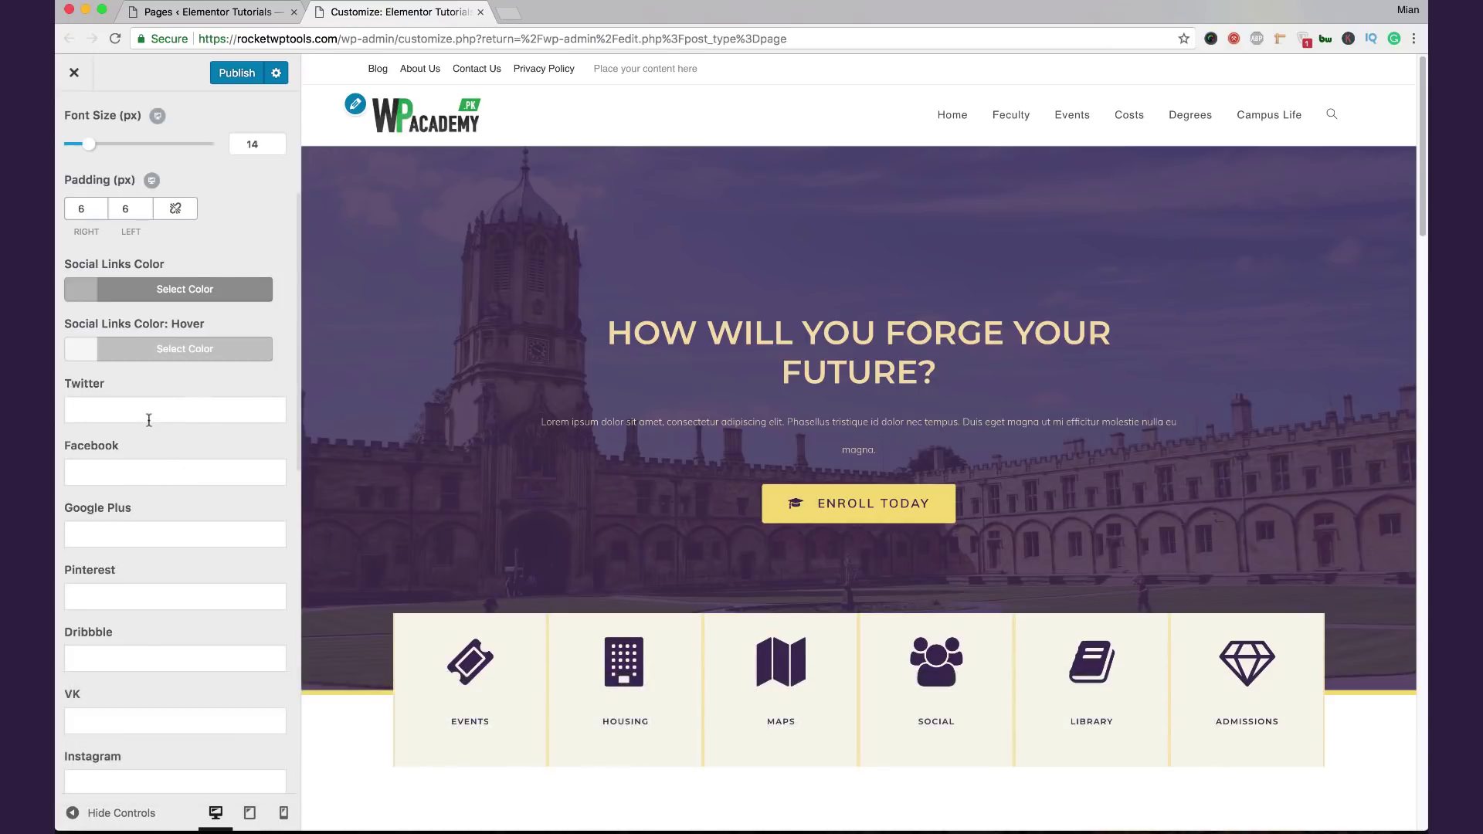
pyautogui.click(148, 419)
pyautogui.write('3')
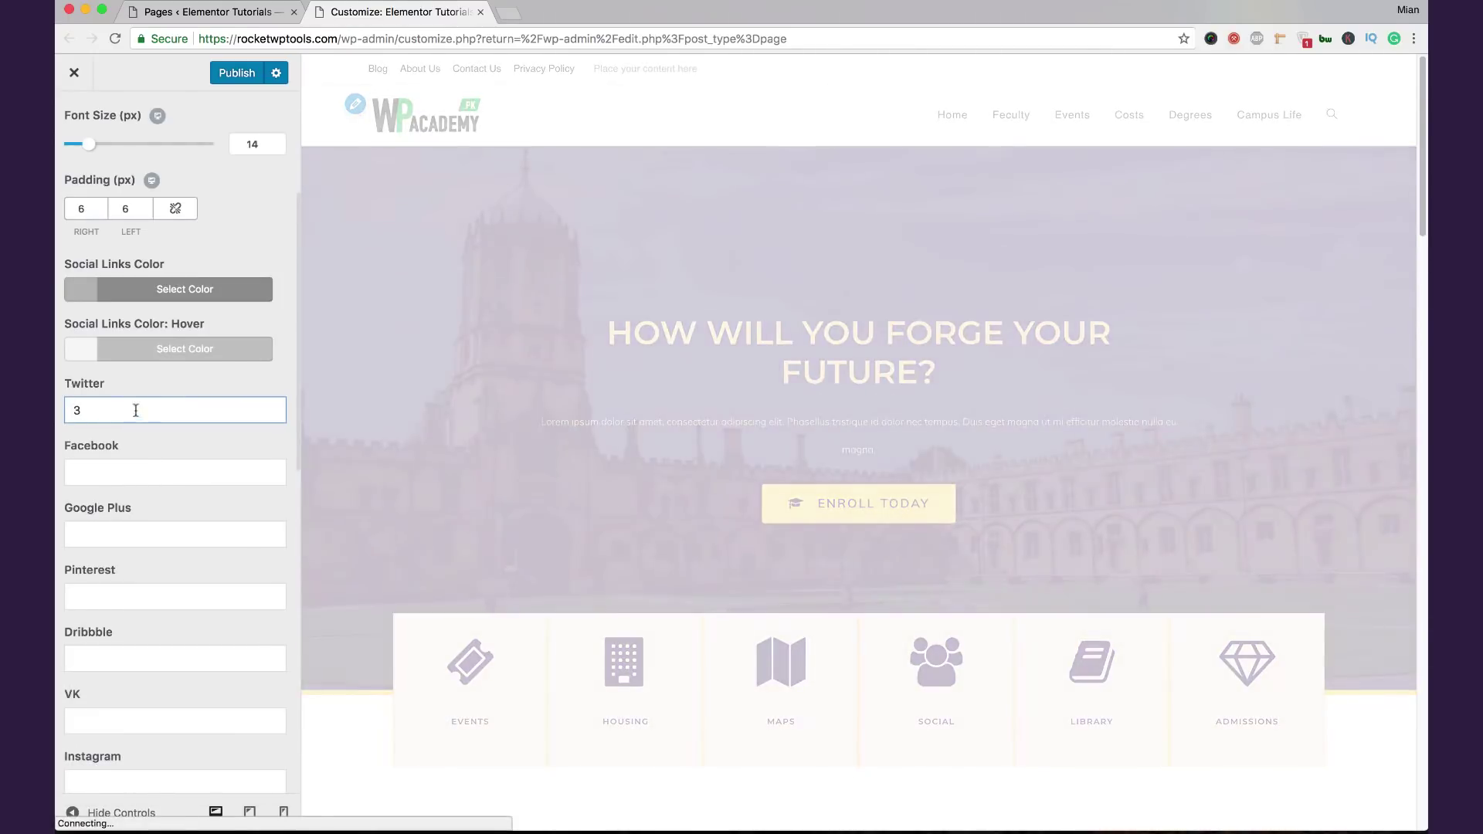
pyautogui.moveTo(126, 406); pyautogui.dragTo(56, 408)
pyautogui.click(117, 465)
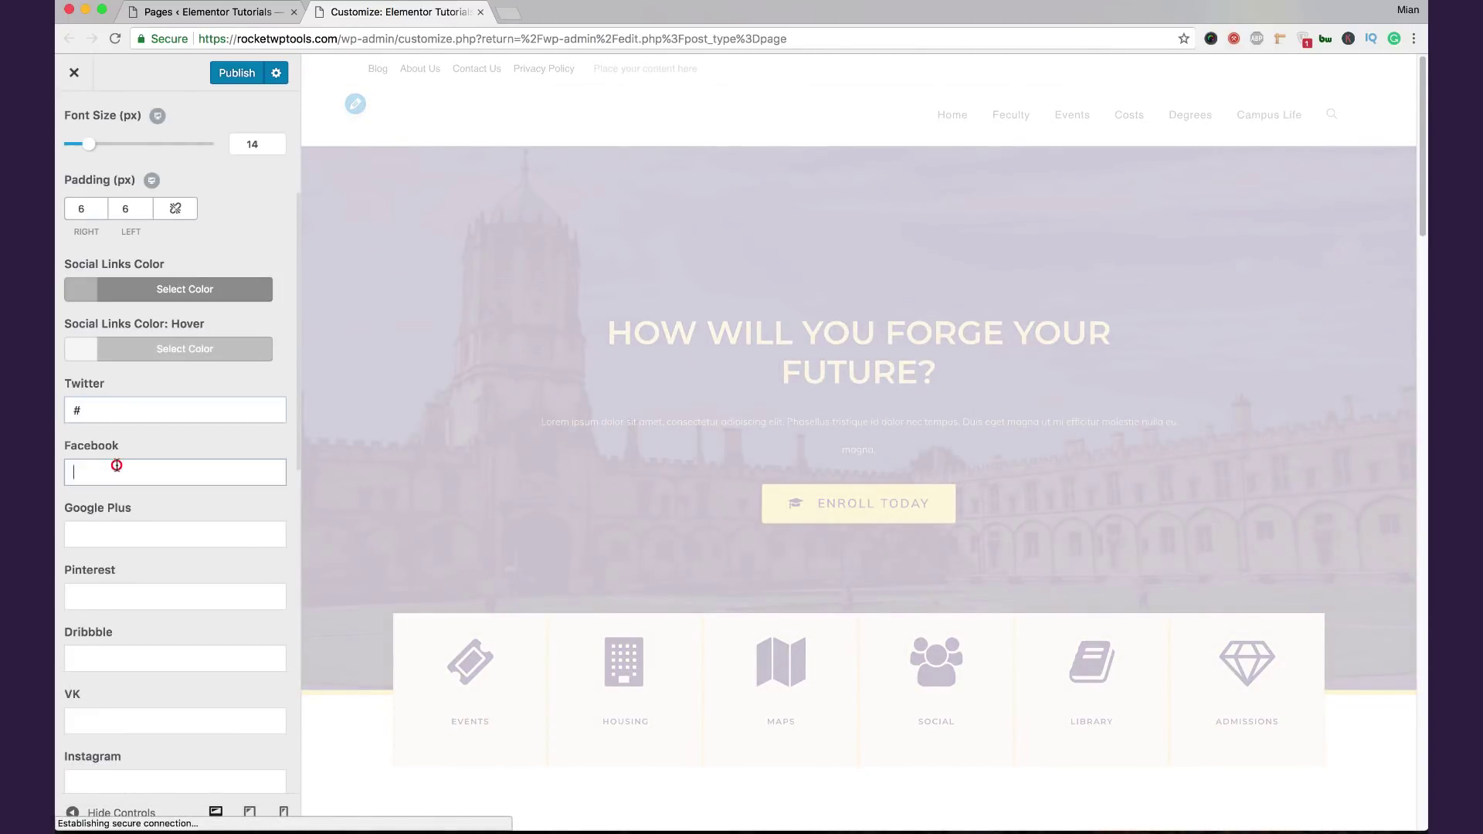
pyautogui.click(130, 525)
pyautogui.write('#')
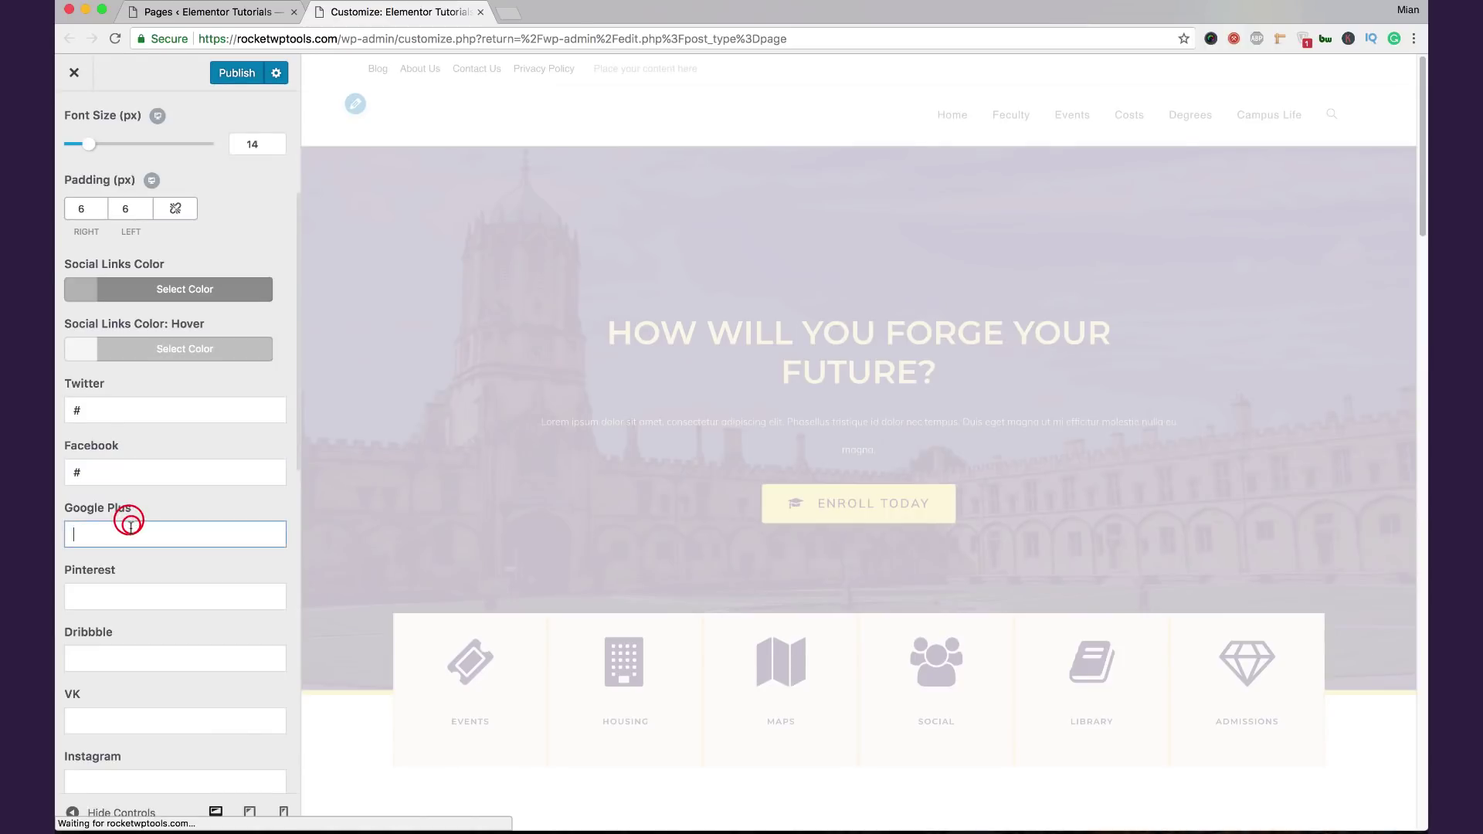
pyautogui.click(122, 589)
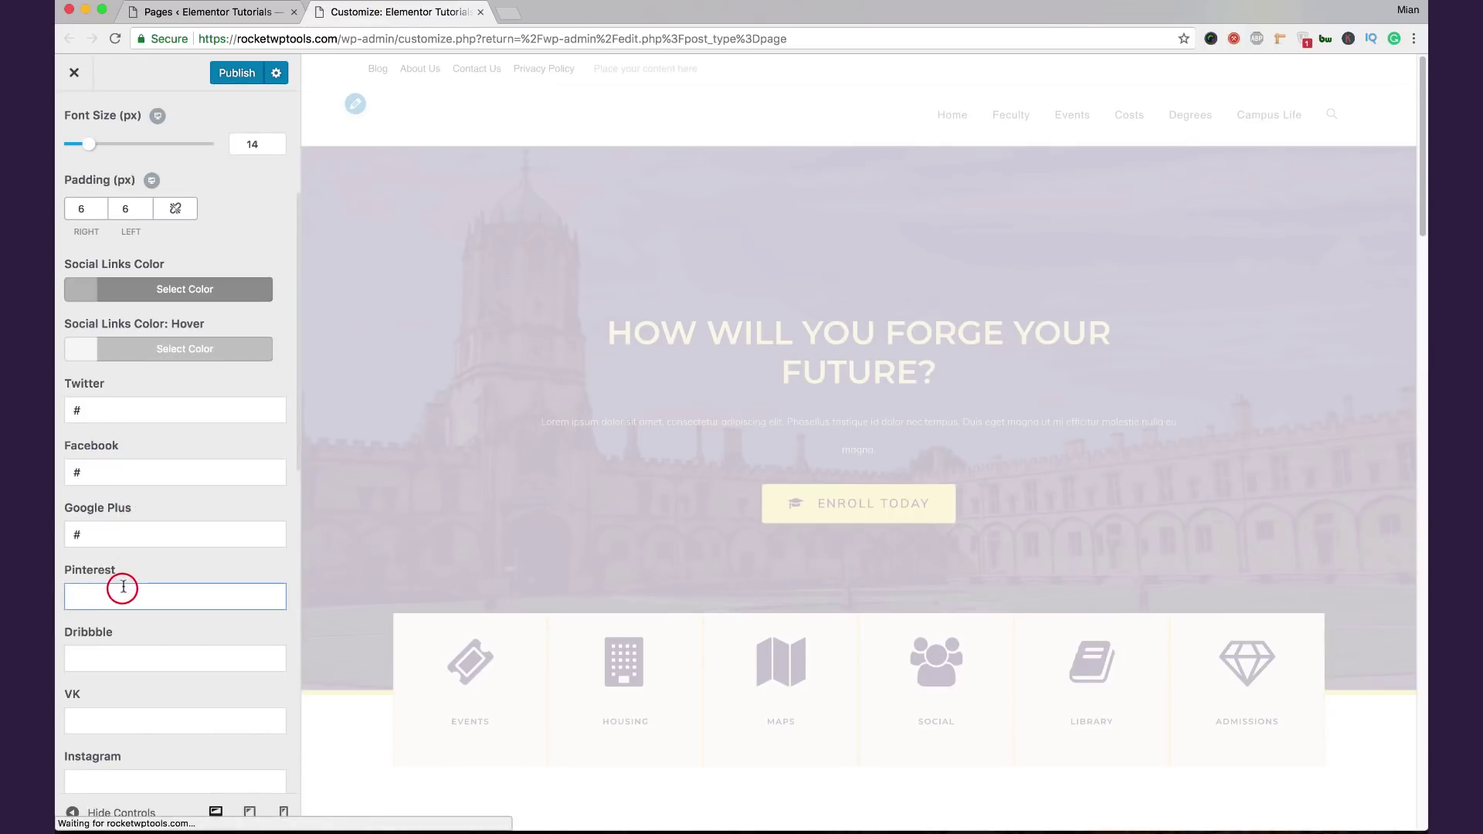
pyautogui.write('#')
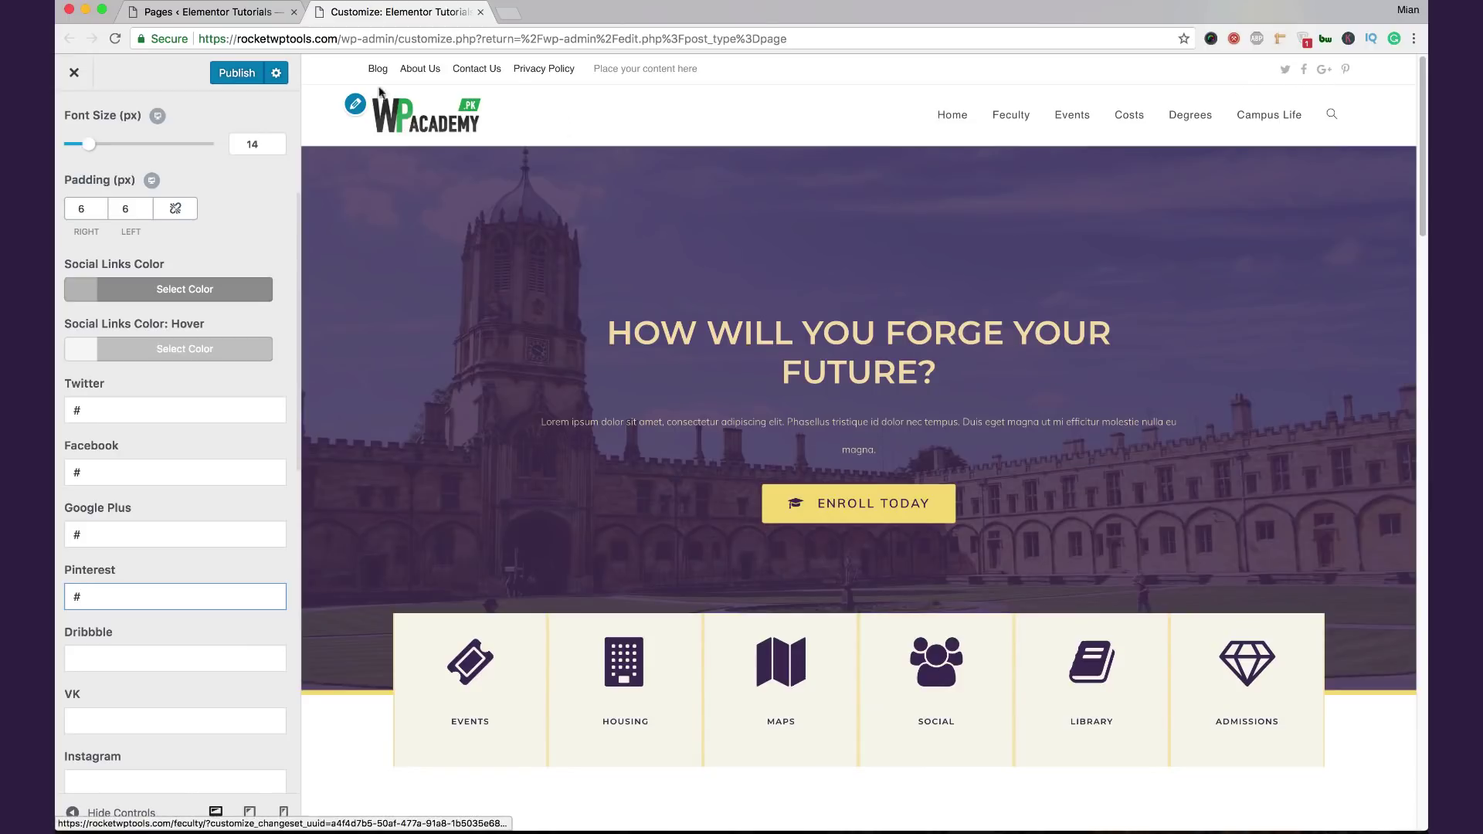
pyautogui.click(248, 82)
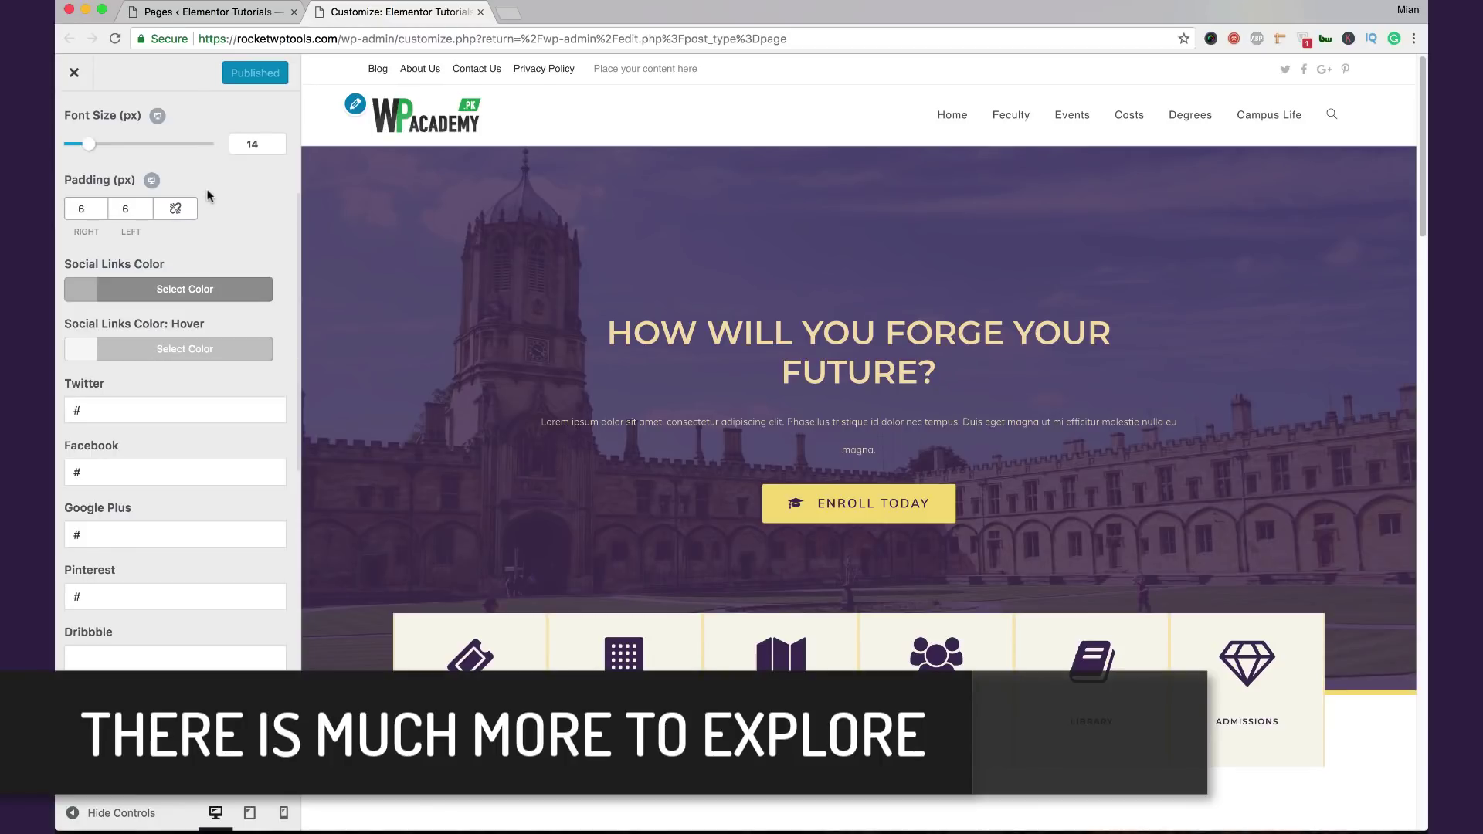
# Step: Leave the Customizer and open the live site in a new tab to view the homepage
pyautogui.scroll(5, 154, 178)
pyautogui.click(77, 133)
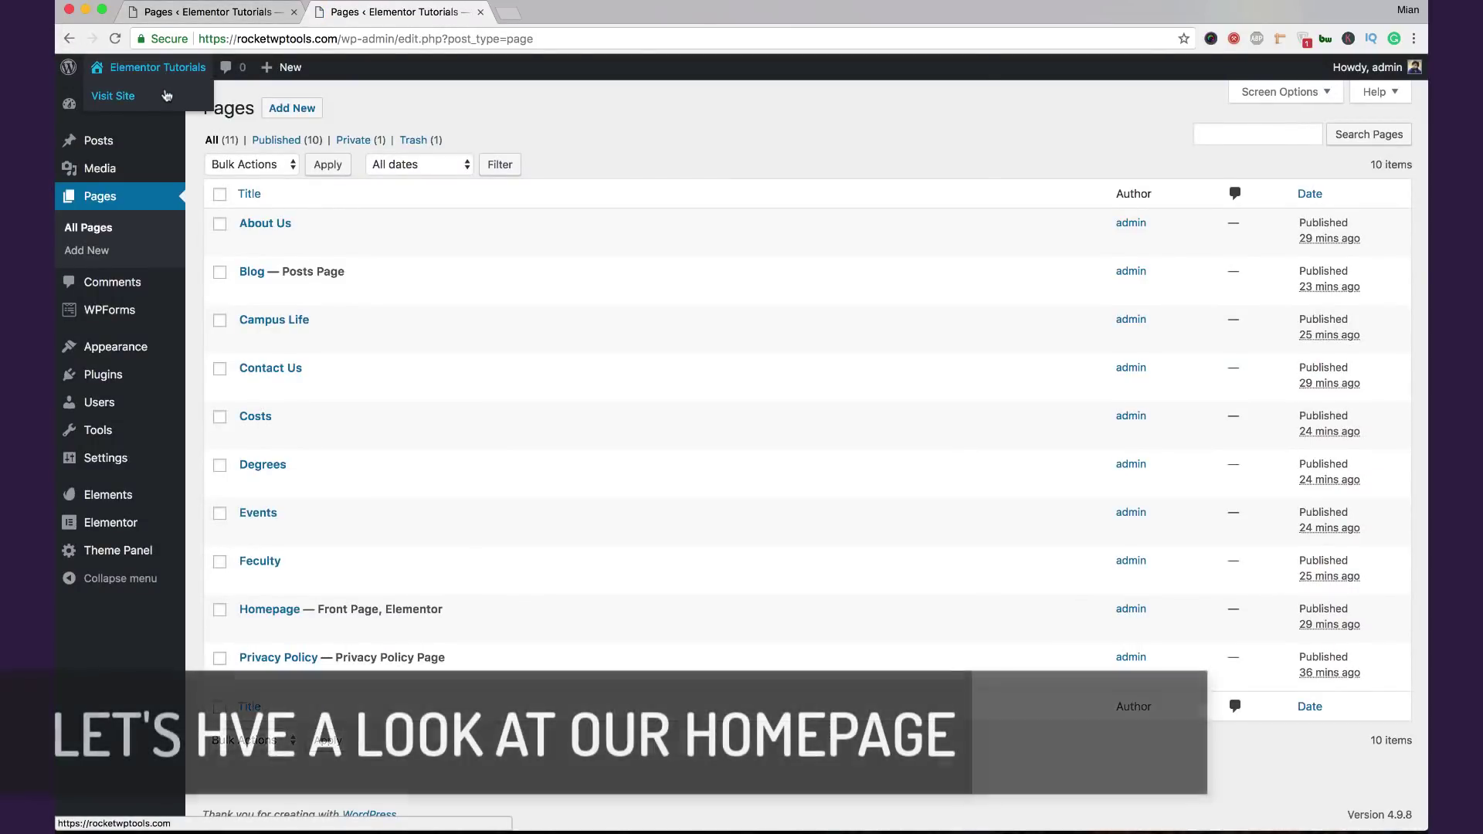
pyautogui.keyDown('super'); pyautogui.click(165, 91); pyautogui.keyUp('super')
pyautogui.click(521, 15)
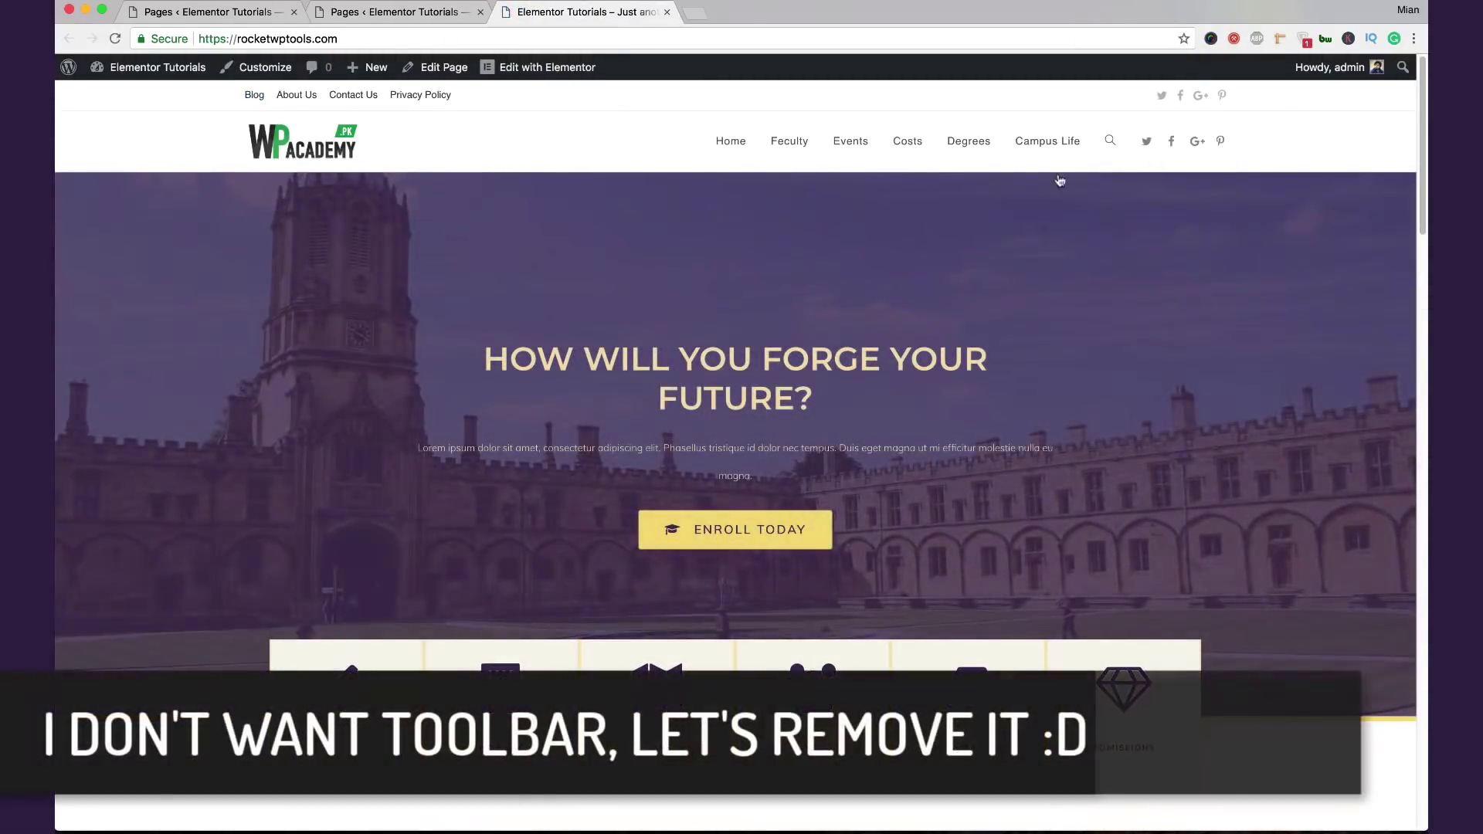
# Step: Turn off the toolbar shown when viewing the site in the user profile, update the profile, and reload the homepage
pyautogui.click(334, 13)
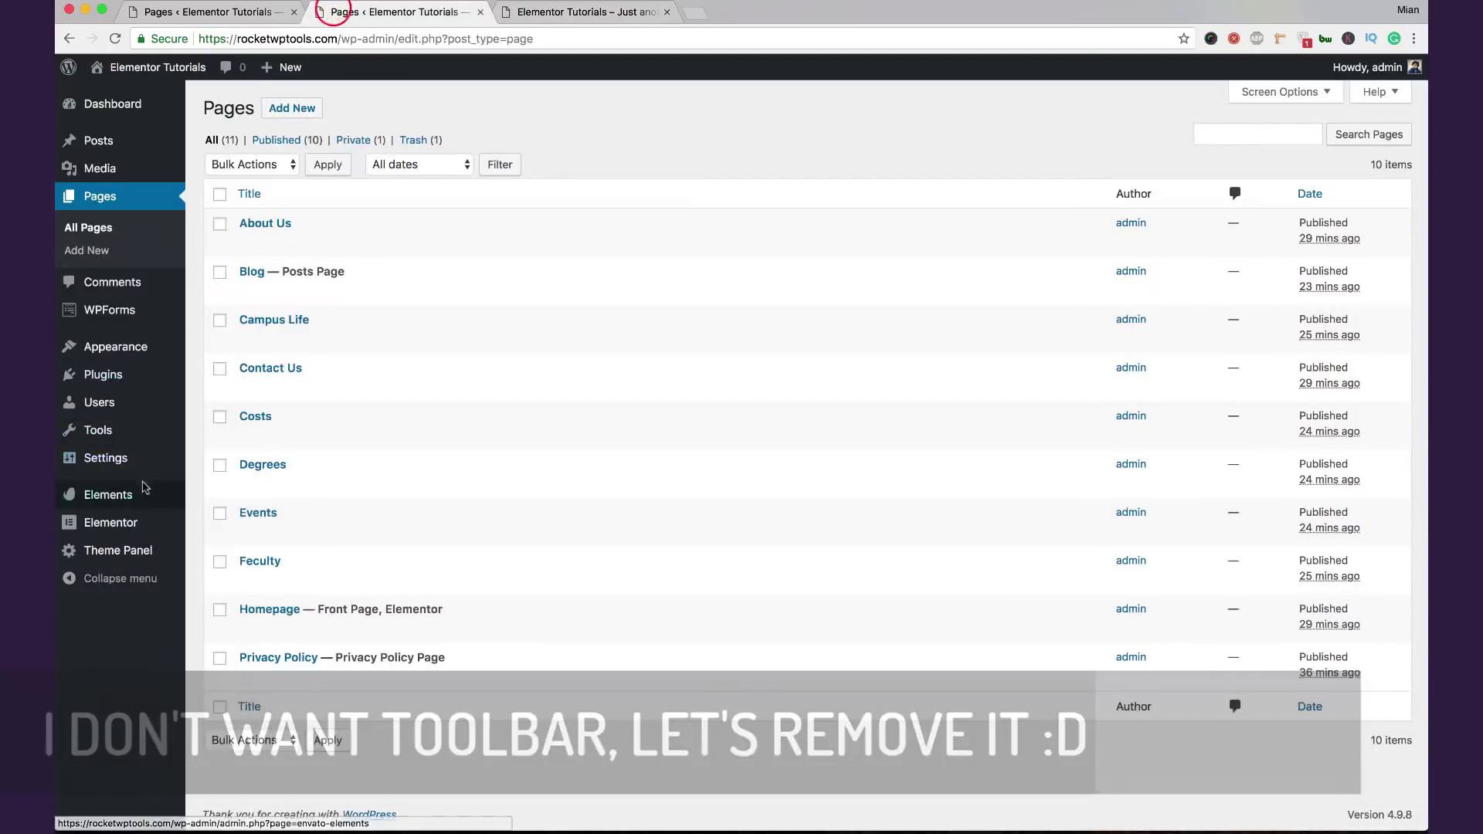
pyautogui.moveTo(108, 409)
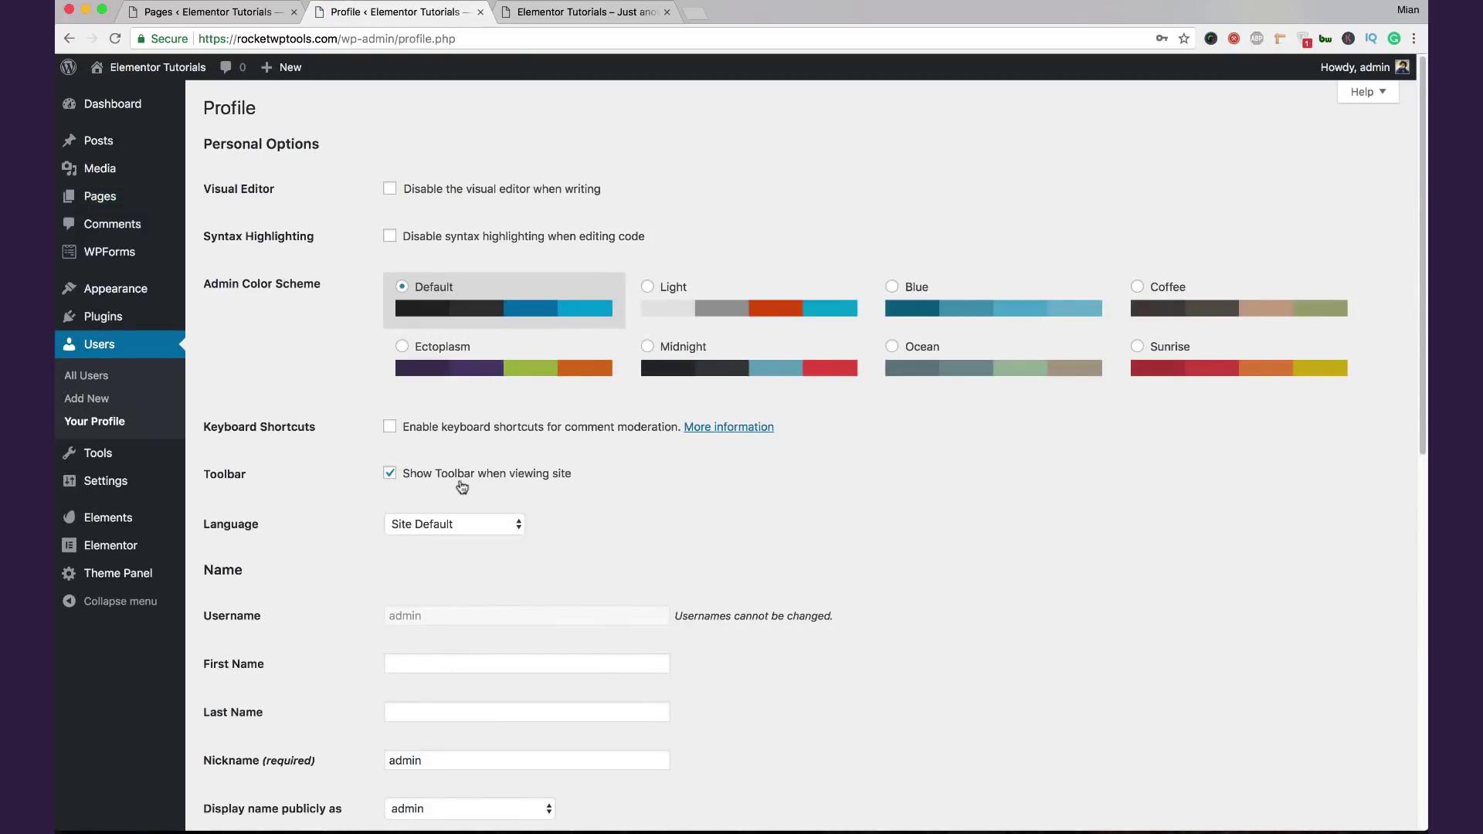
pyautogui.scroll(-10, 408, 435)
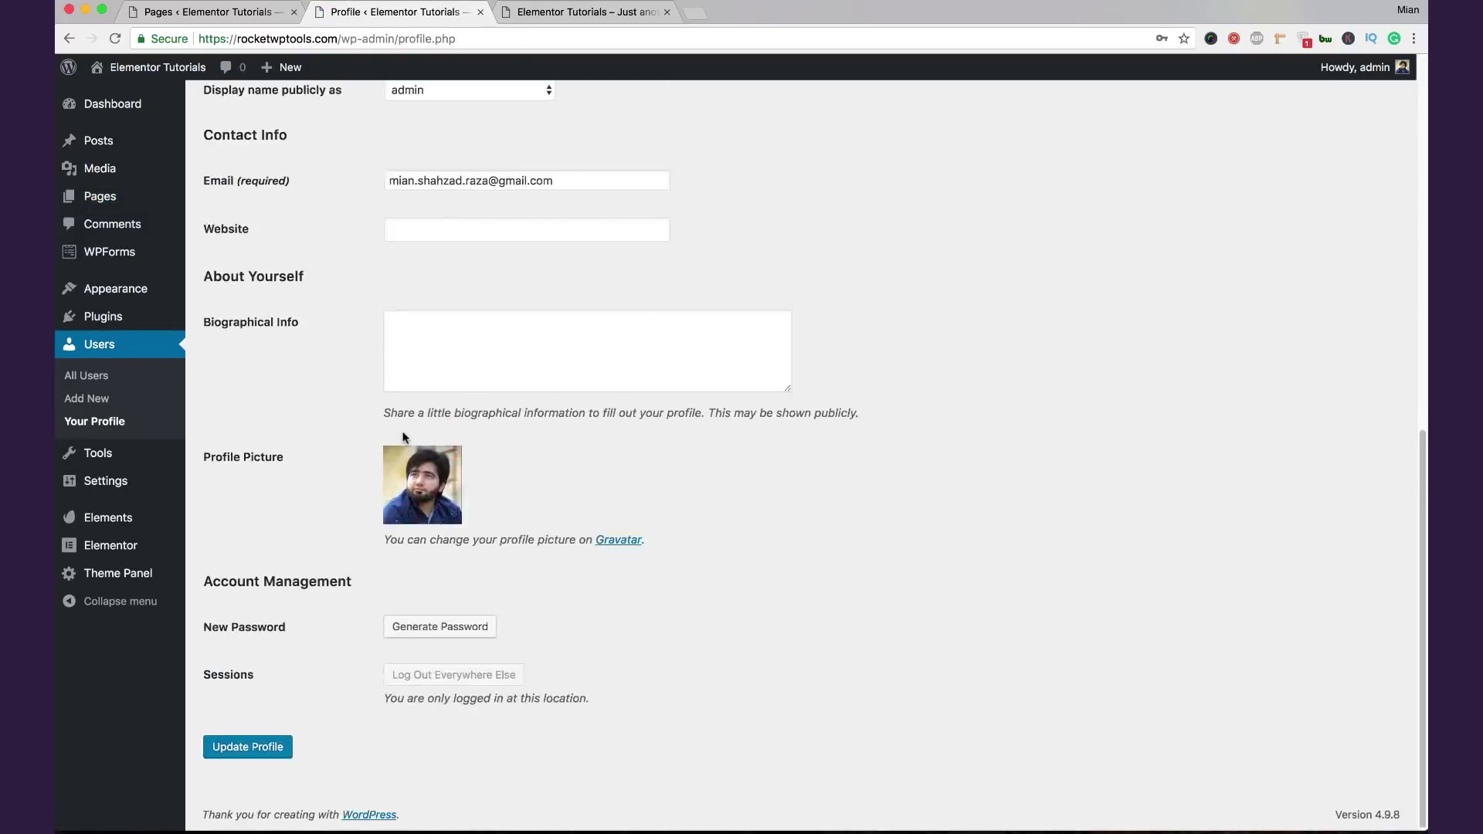
pyautogui.click(575, 12)
pyautogui.click(429, 13)
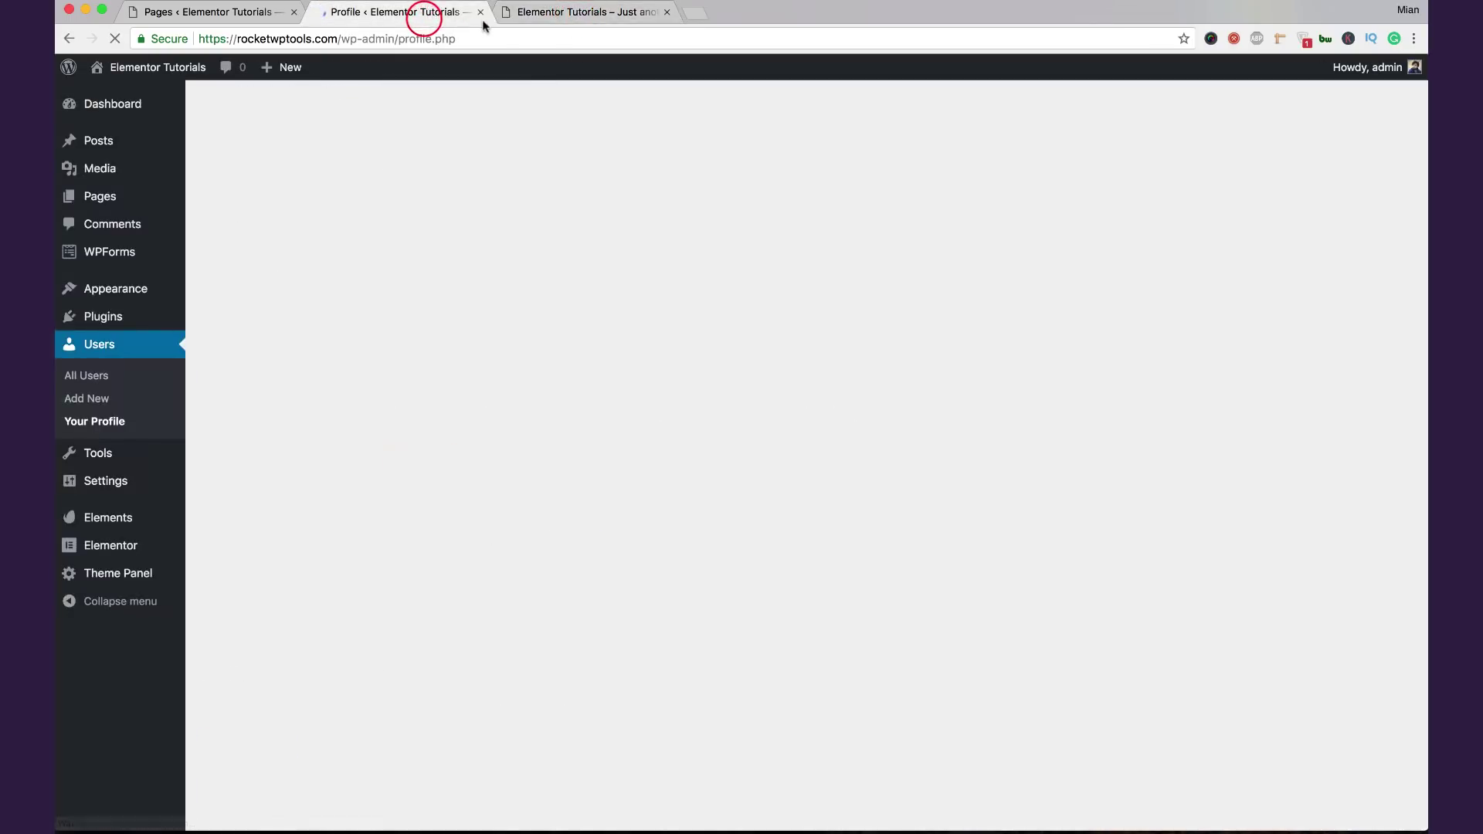
pyautogui.click(481, 12)
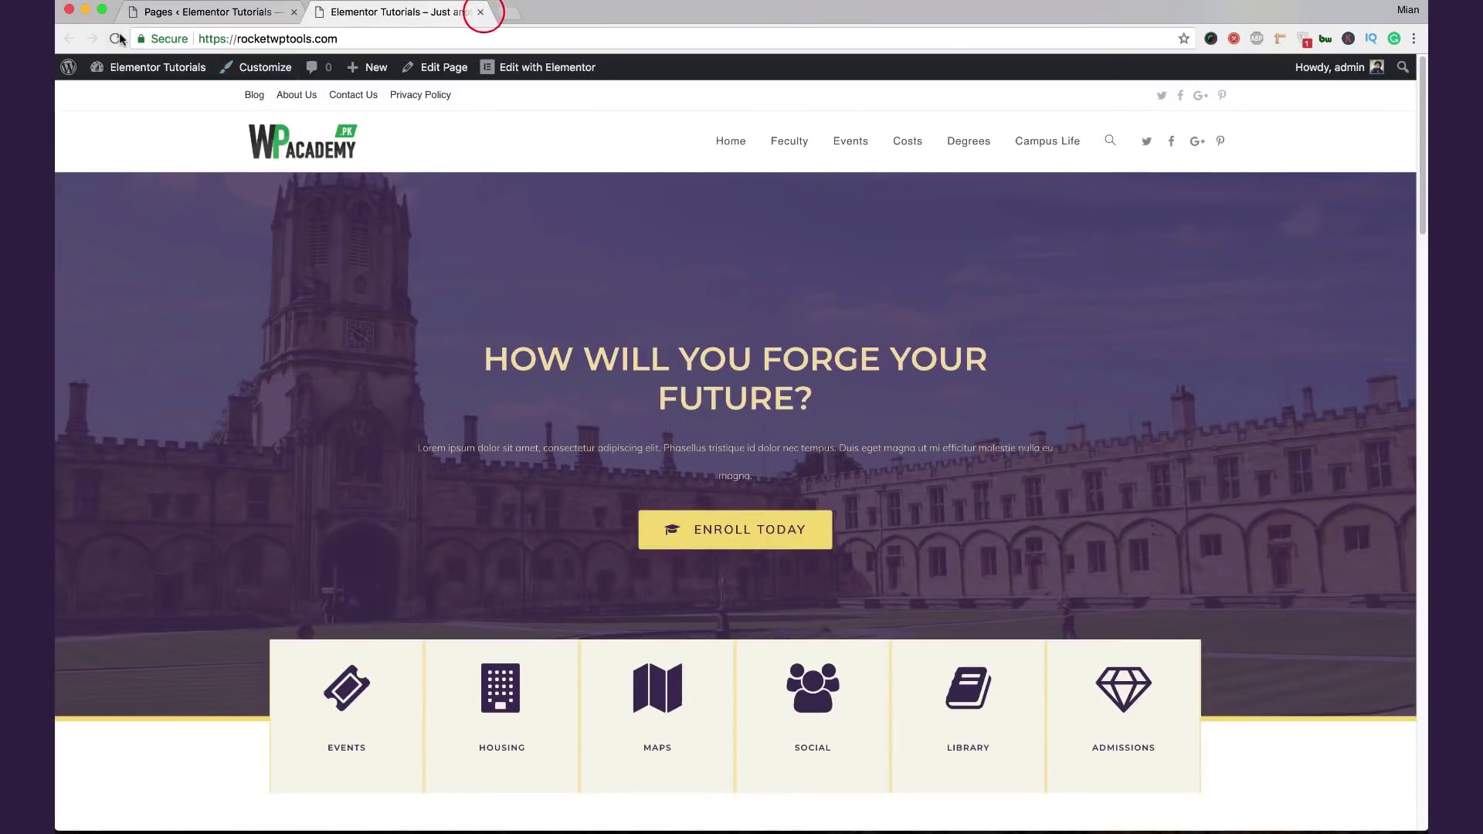
pyautogui.click(115, 39)
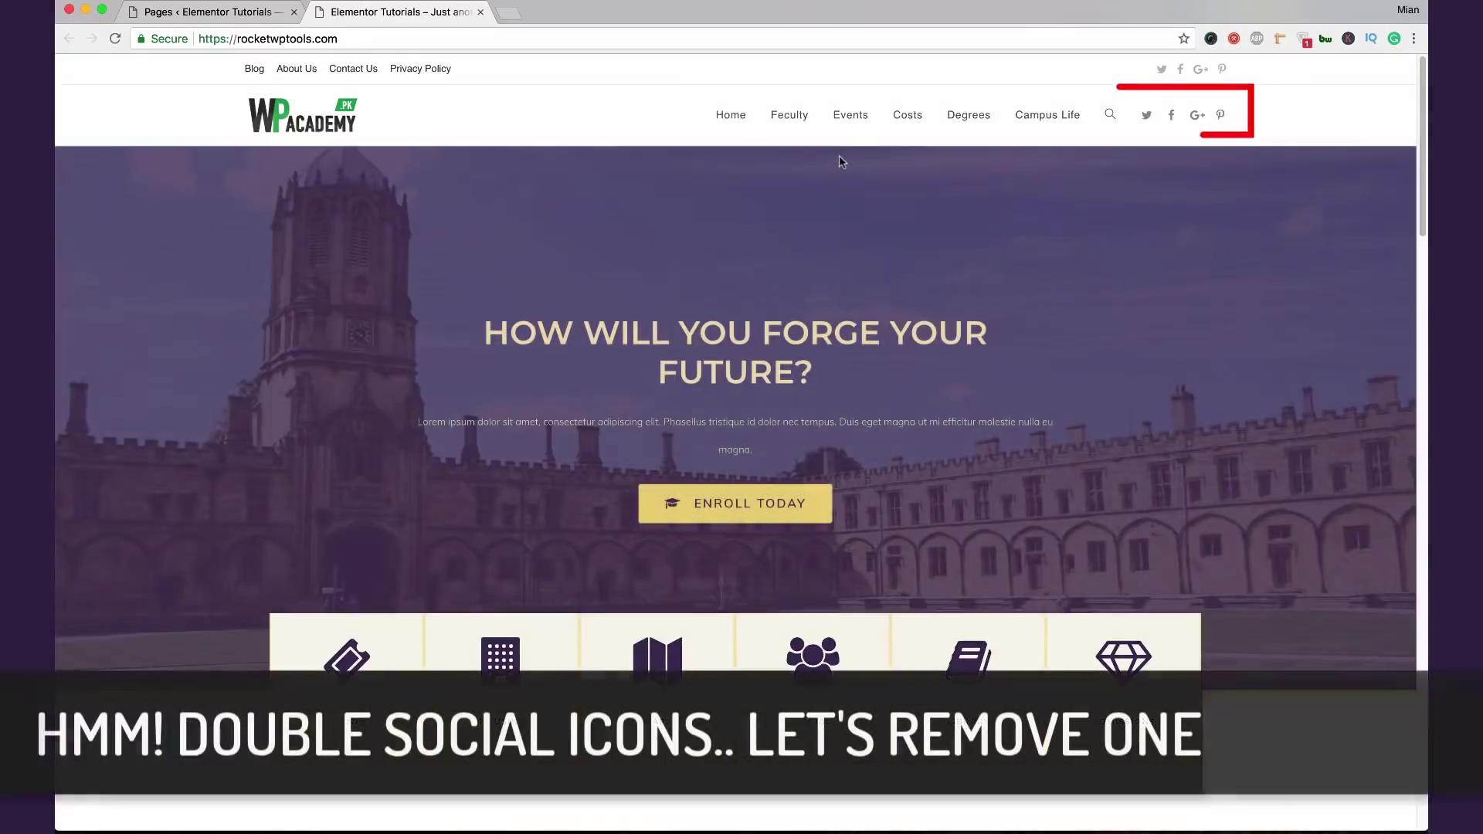
# Step: Open the Customizer in a new tab and check the social icons in the live homepage's header and top bar
pyautogui.click(274, 11)
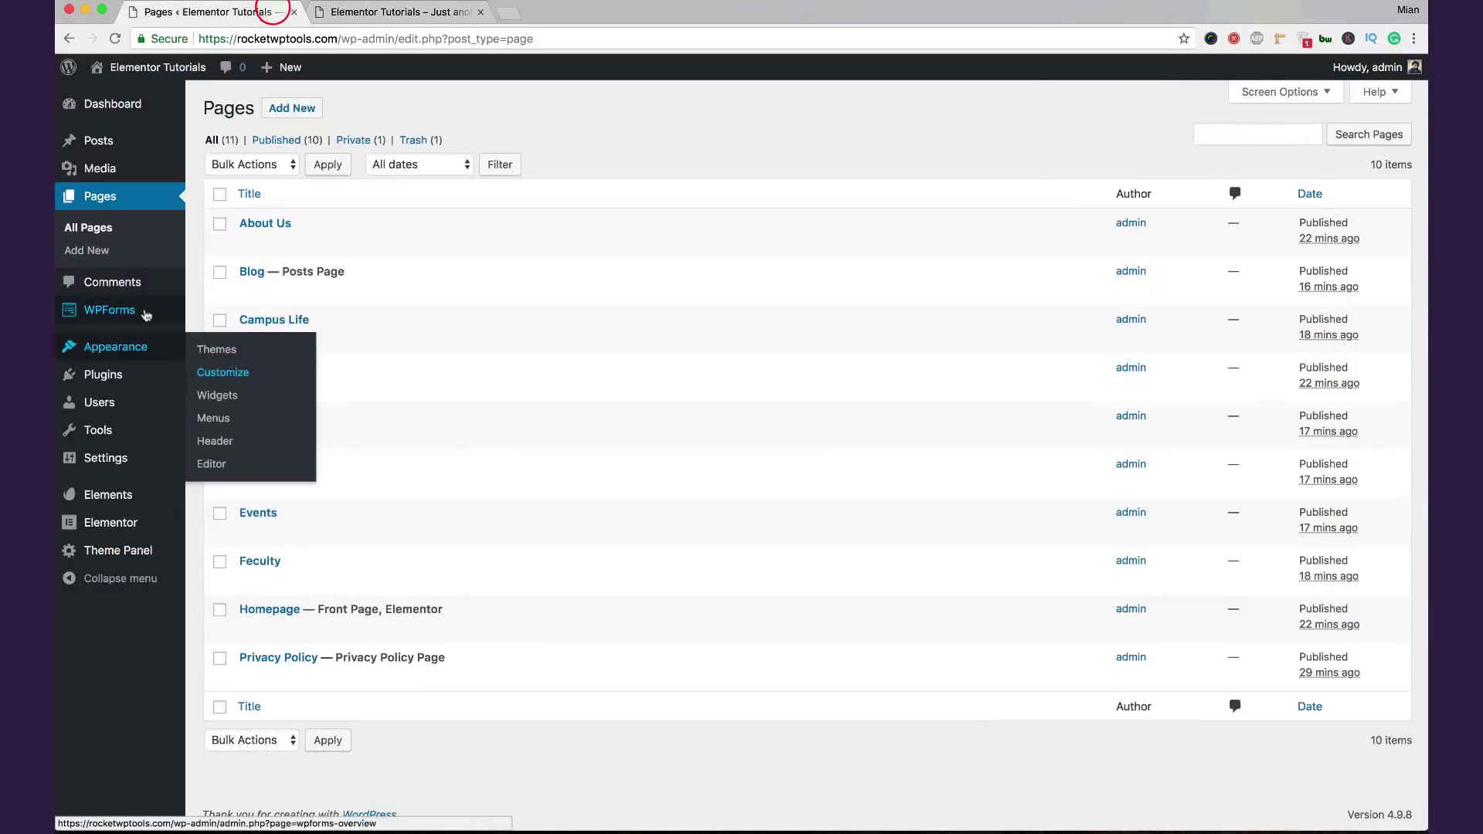
pyautogui.moveTo(115, 347)
pyautogui.keyDown('super'); pyautogui.click(214, 375); pyautogui.keyUp('super')
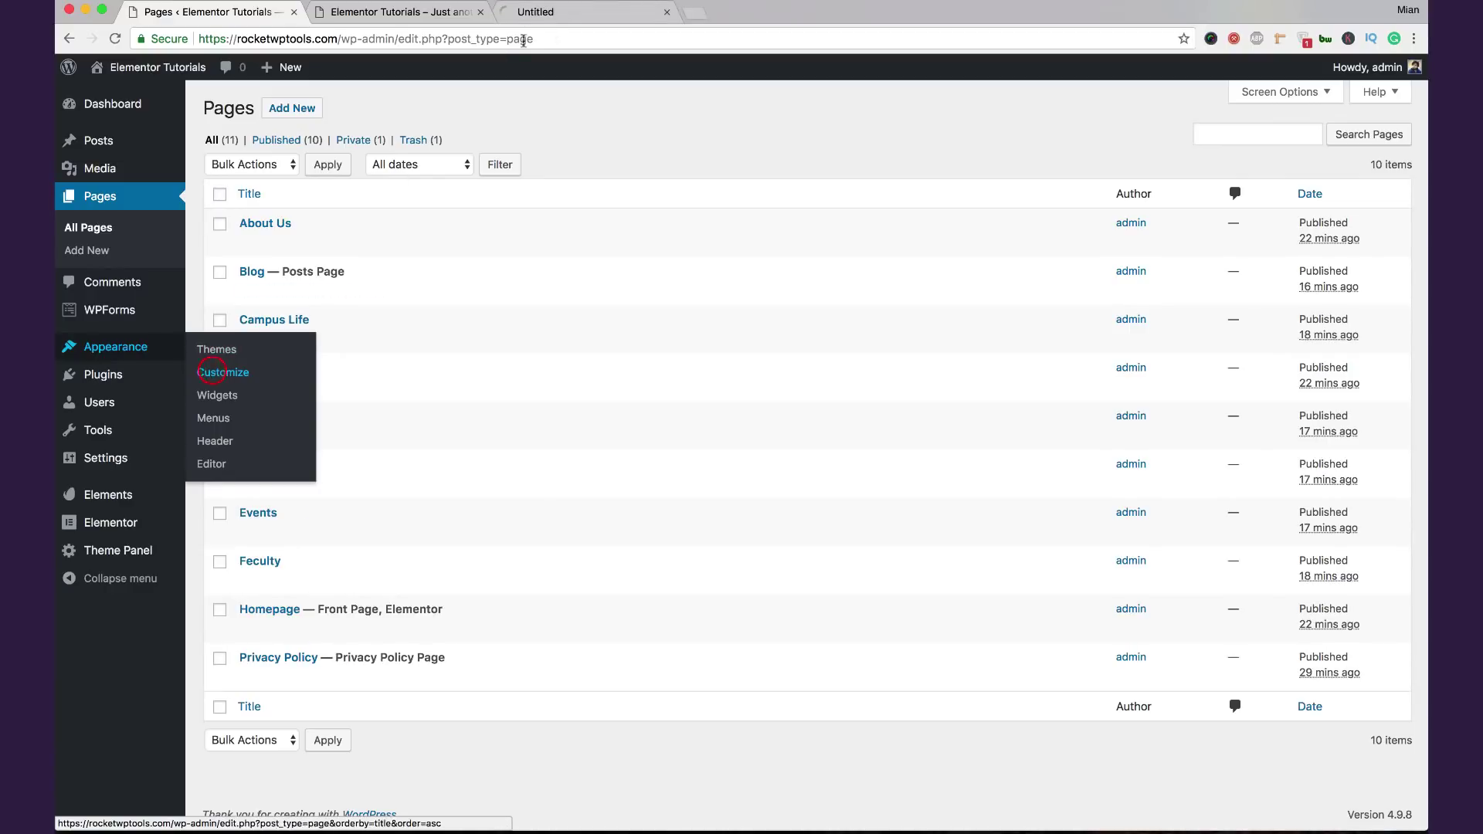
pyautogui.click(412, 17)
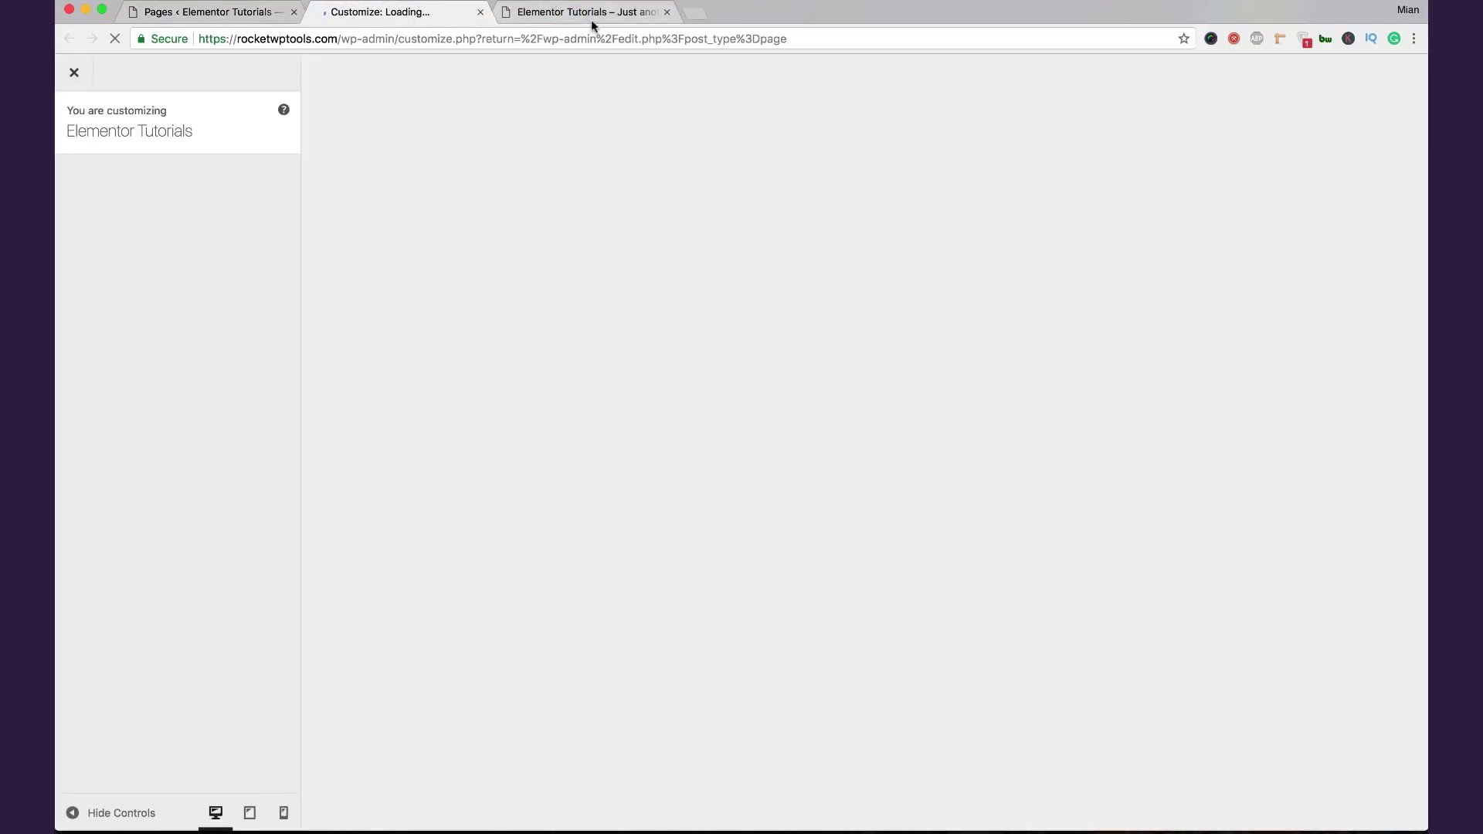
pyautogui.click(591, 20)
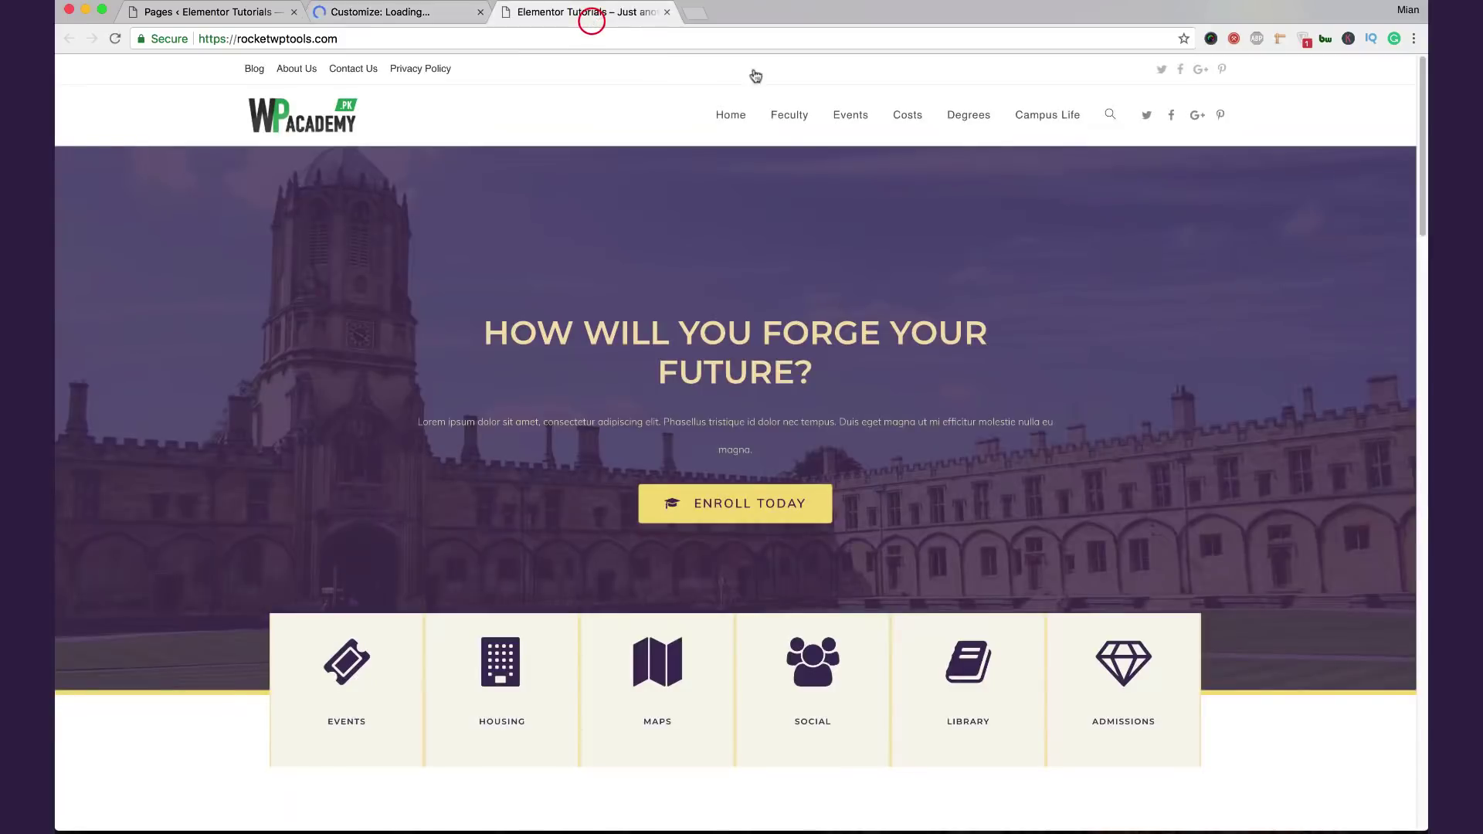
pyautogui.click(420, 17)
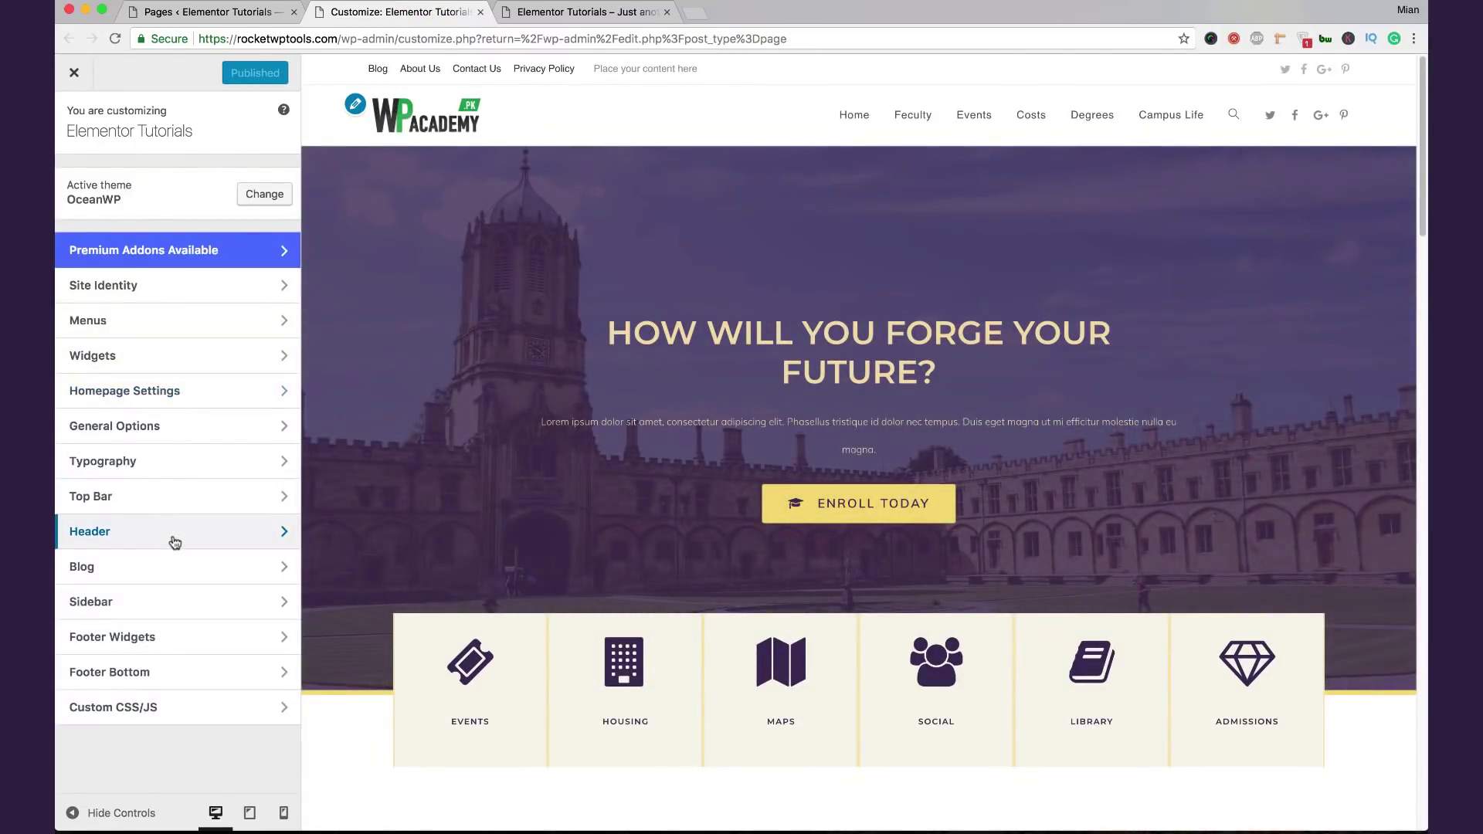
# Step: Disable the social menu in the header settings and publish the change
pyautogui.click(174, 540)
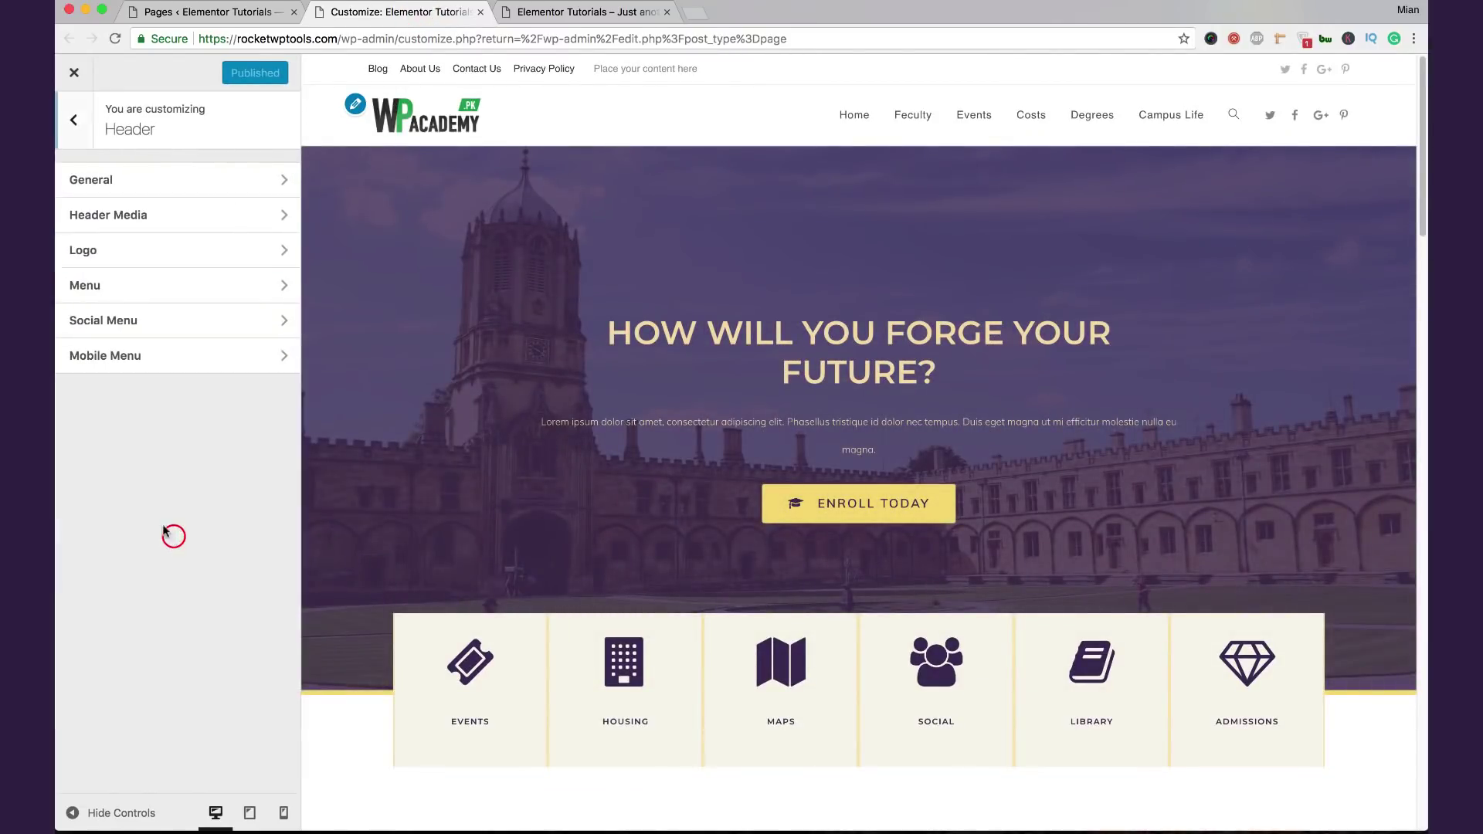
pyautogui.click(205, 287)
pyautogui.click(75, 122)
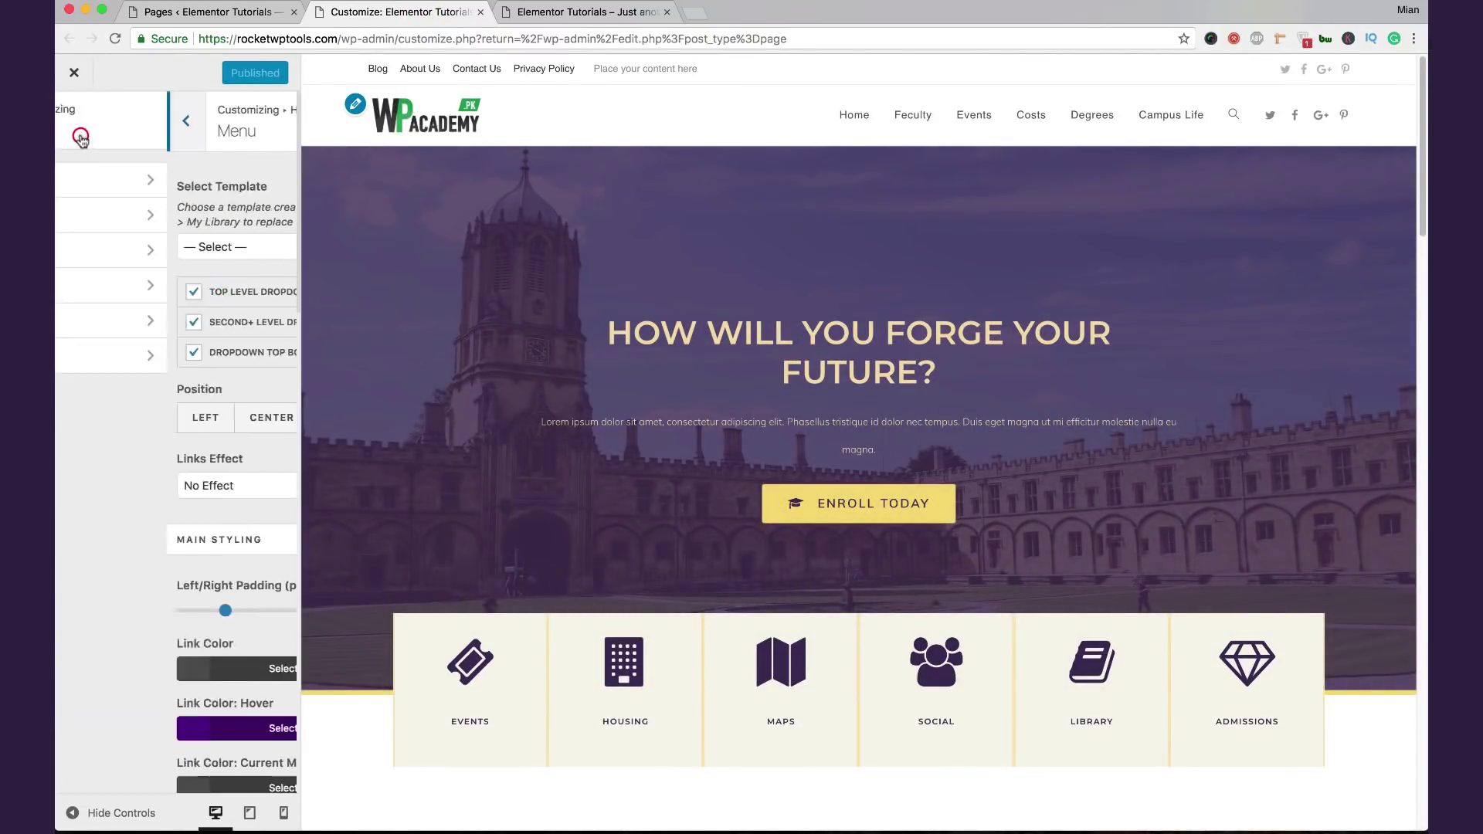
pyautogui.click(158, 319)
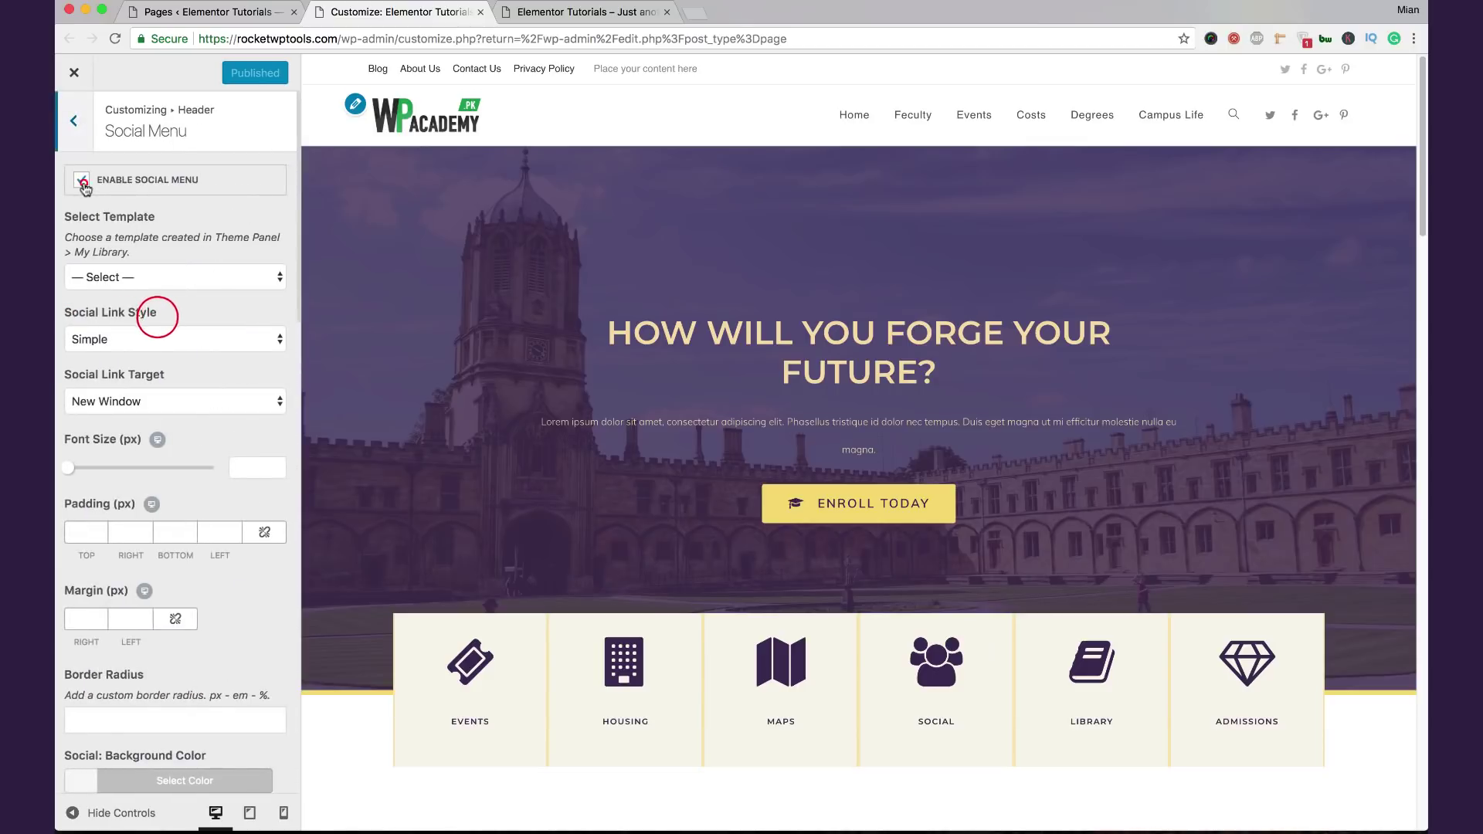
pyautogui.click(83, 182)
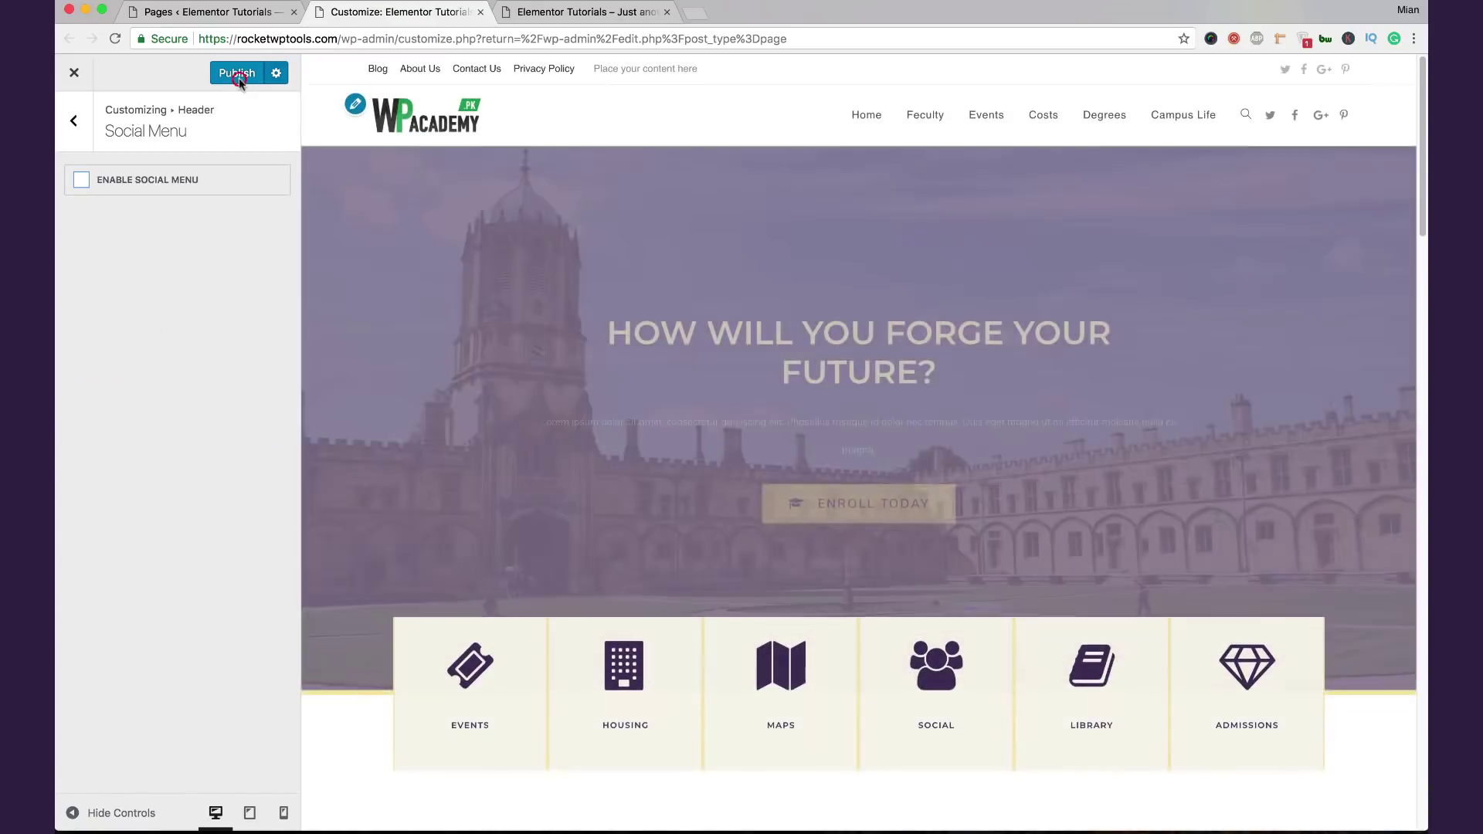
pyautogui.click(239, 77)
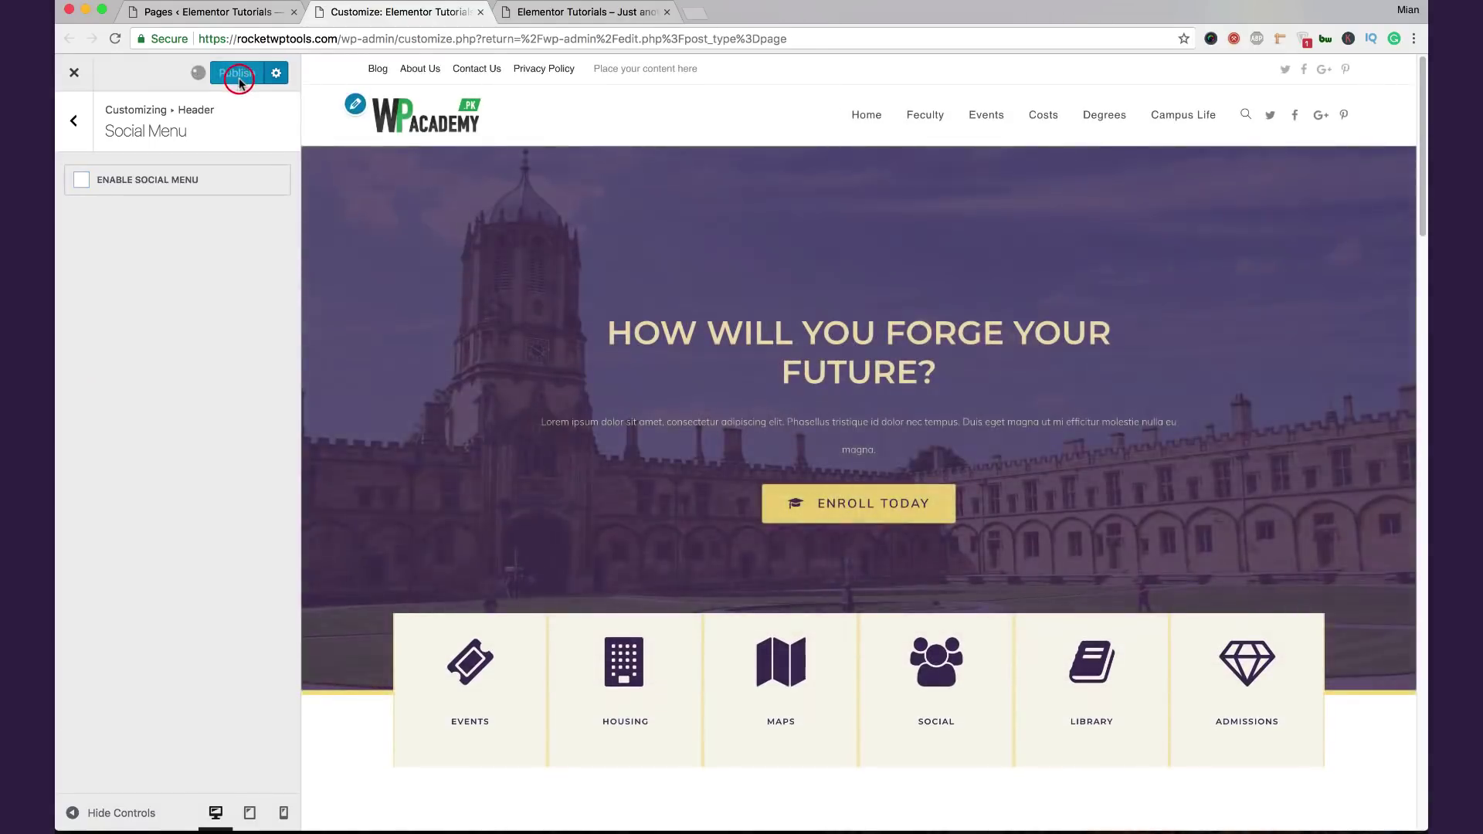
# Step: Close the Customizer and review the live homepage from the header down to the footer
pyautogui.click(480, 12)
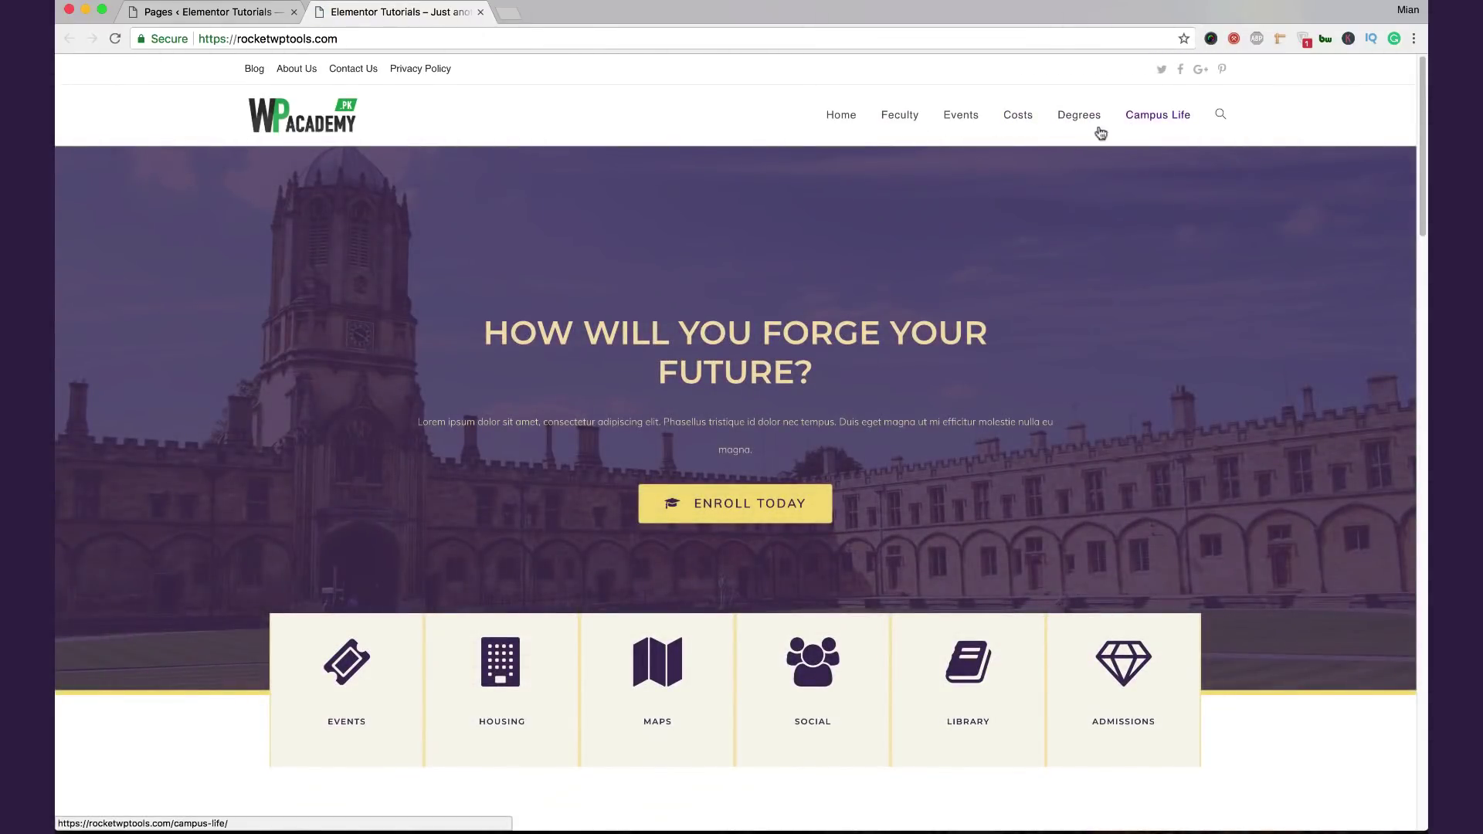
pyautogui.scroll(-10, 660, 232)
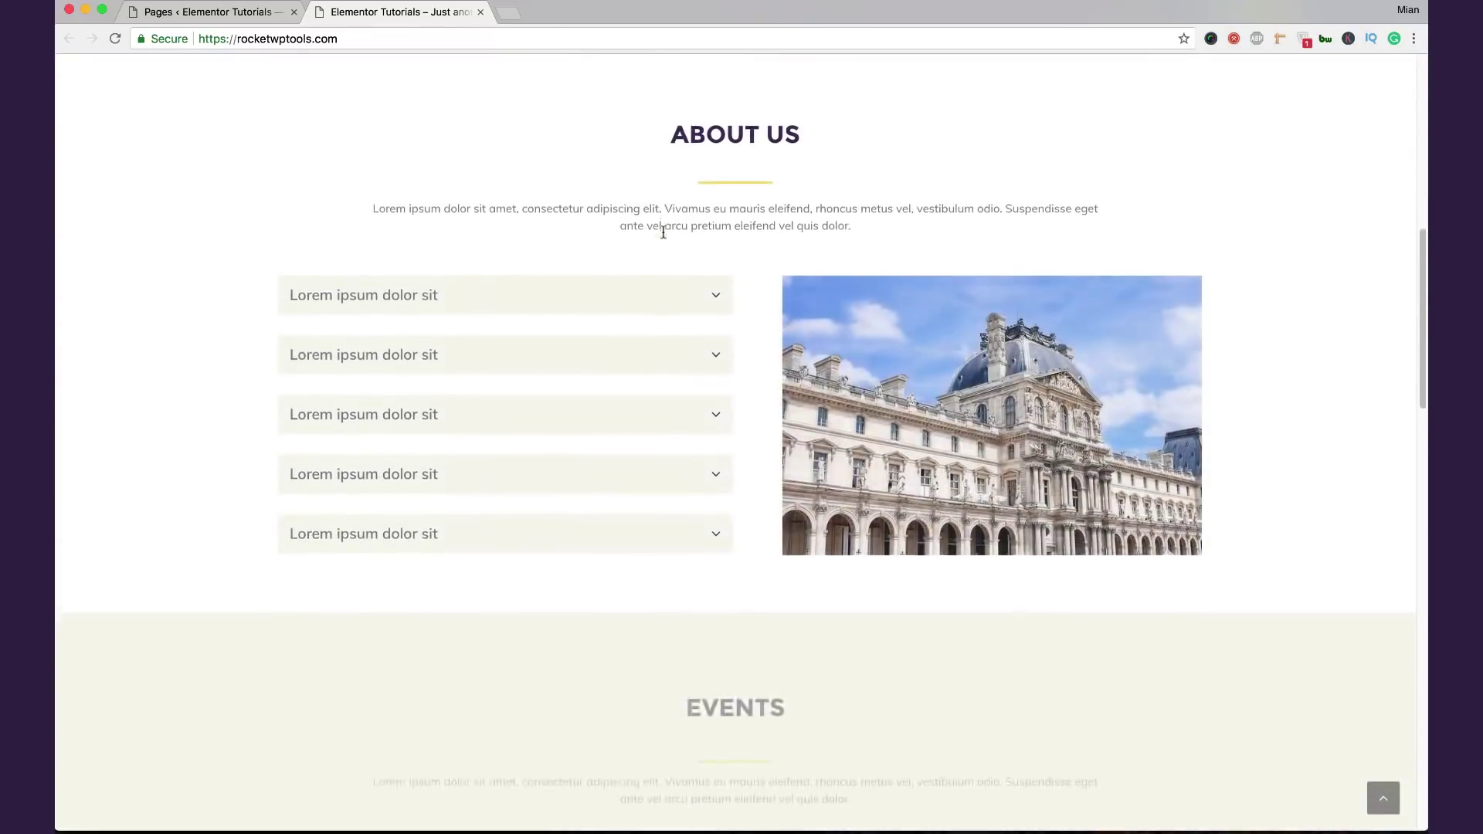
pyautogui.scroll(-15, 660, 230)
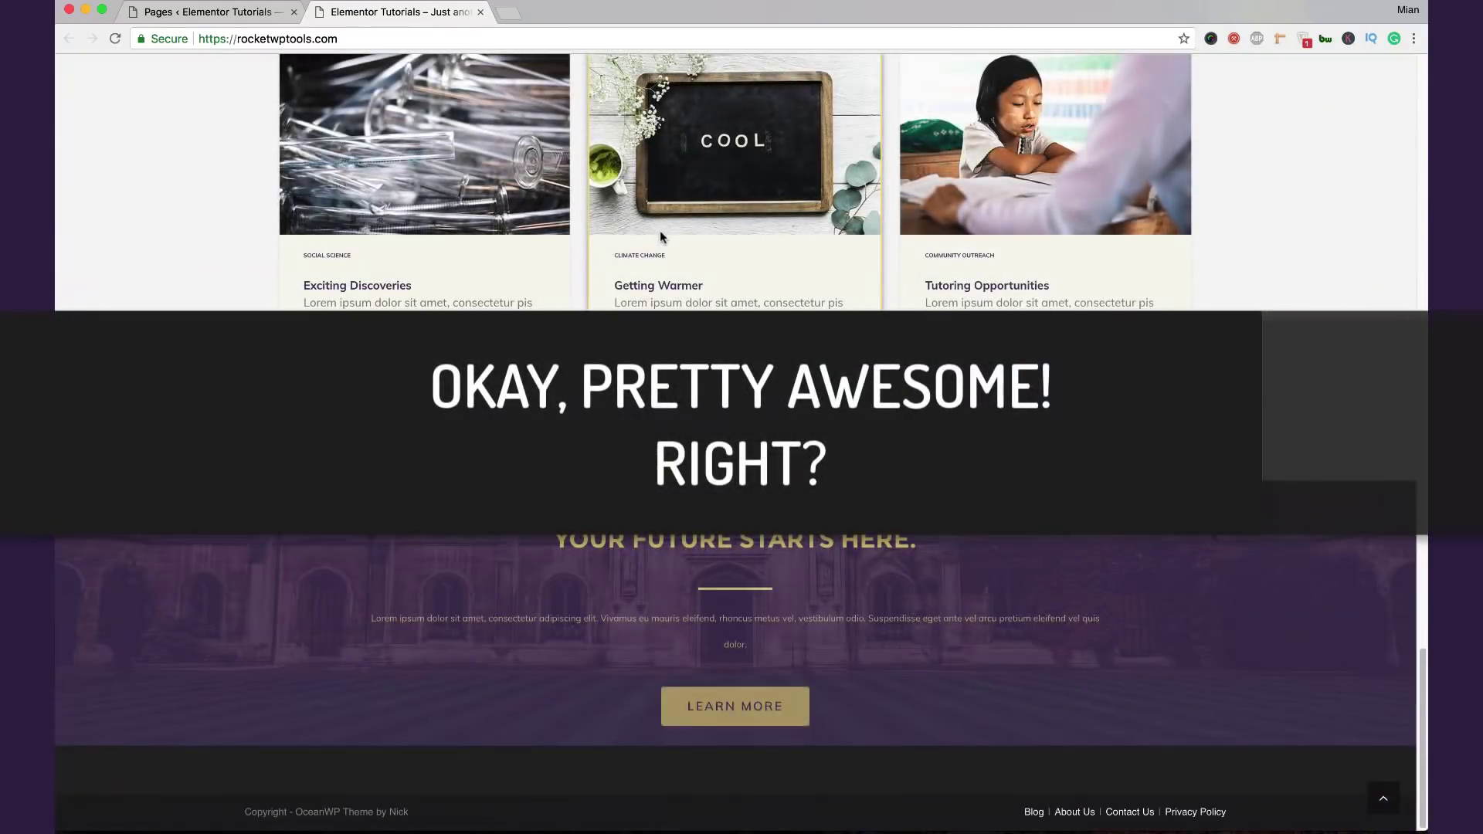
# Step: Return to the Pages list and open the About Us page for editing in a new tab beside it
pyautogui.moveTo(1420, 686); pyautogui.dragTo(1379, 62)
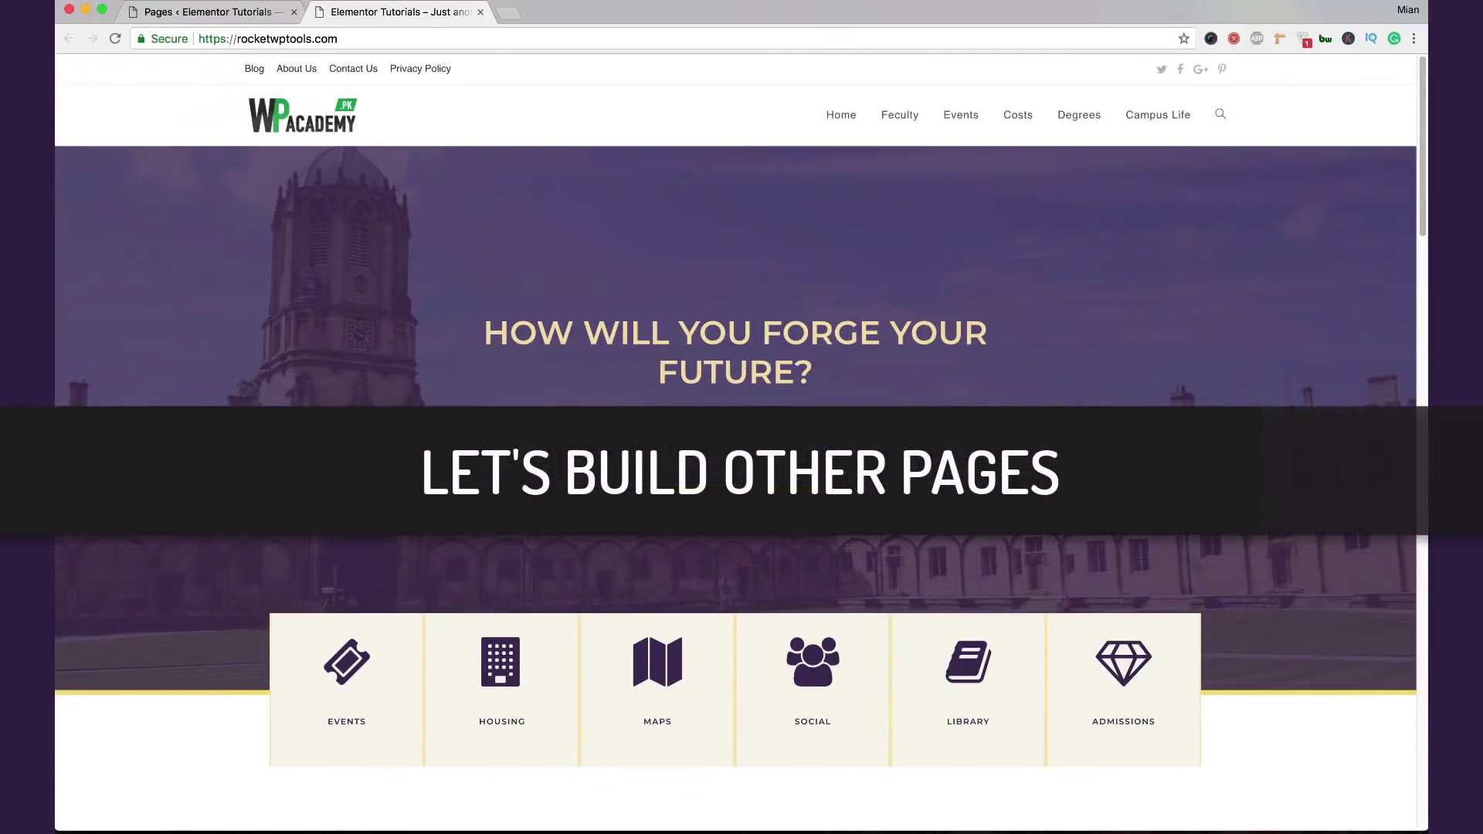
pyautogui.click(274, 12)
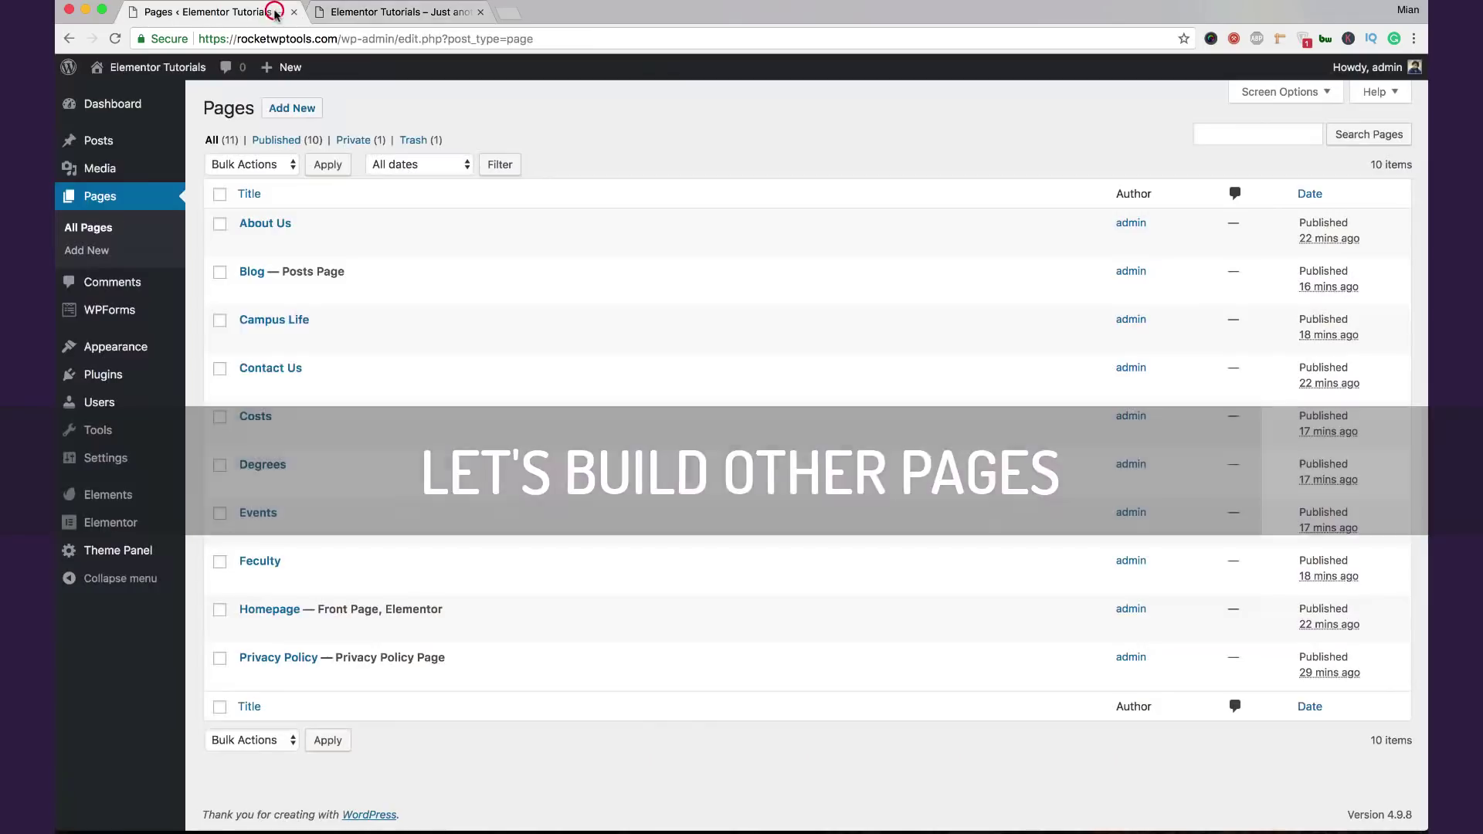
pyautogui.click(523, 99)
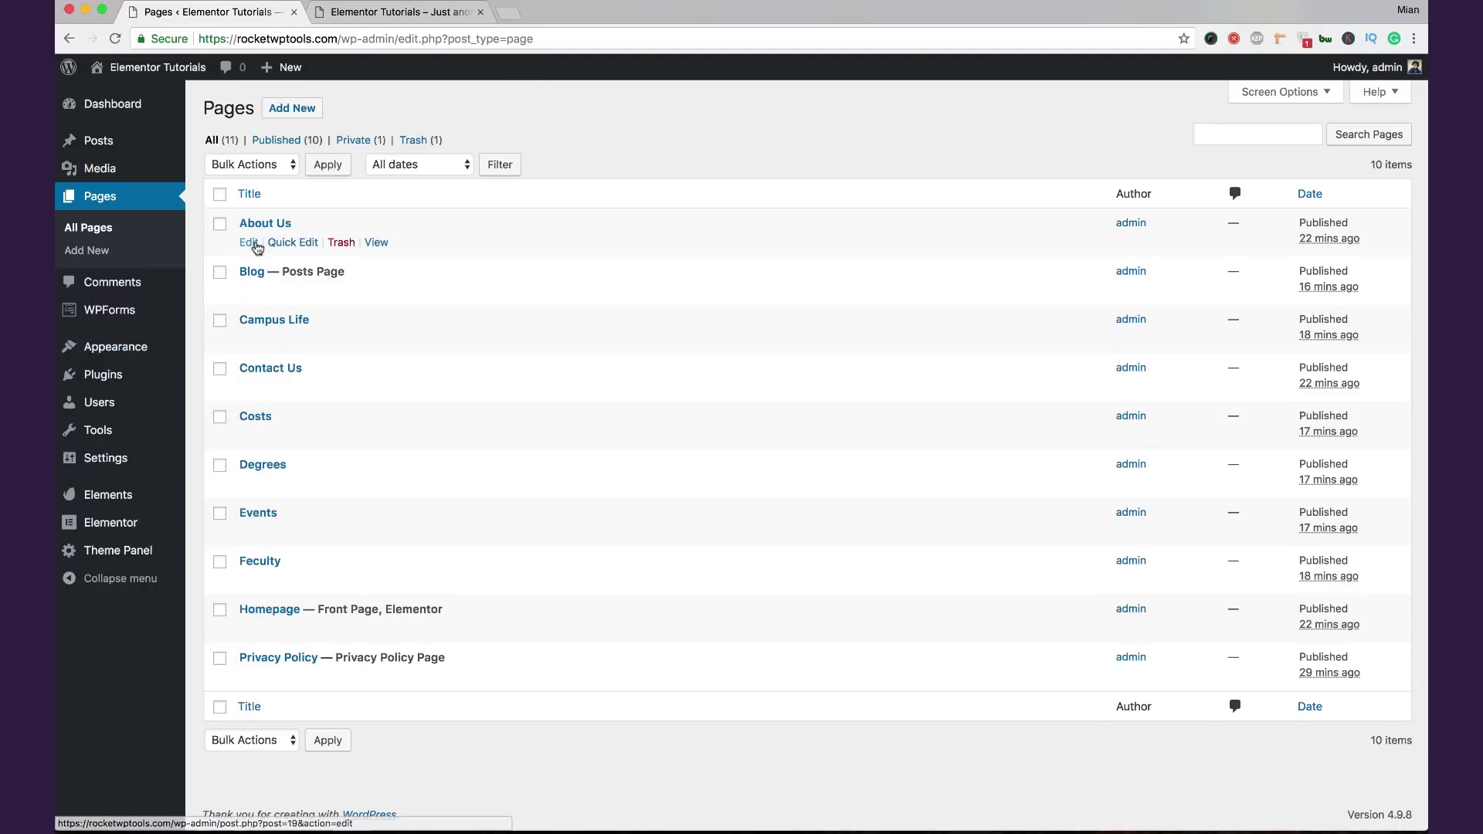
pyautogui.rightClick(253, 246)
pyautogui.click(516, 80)
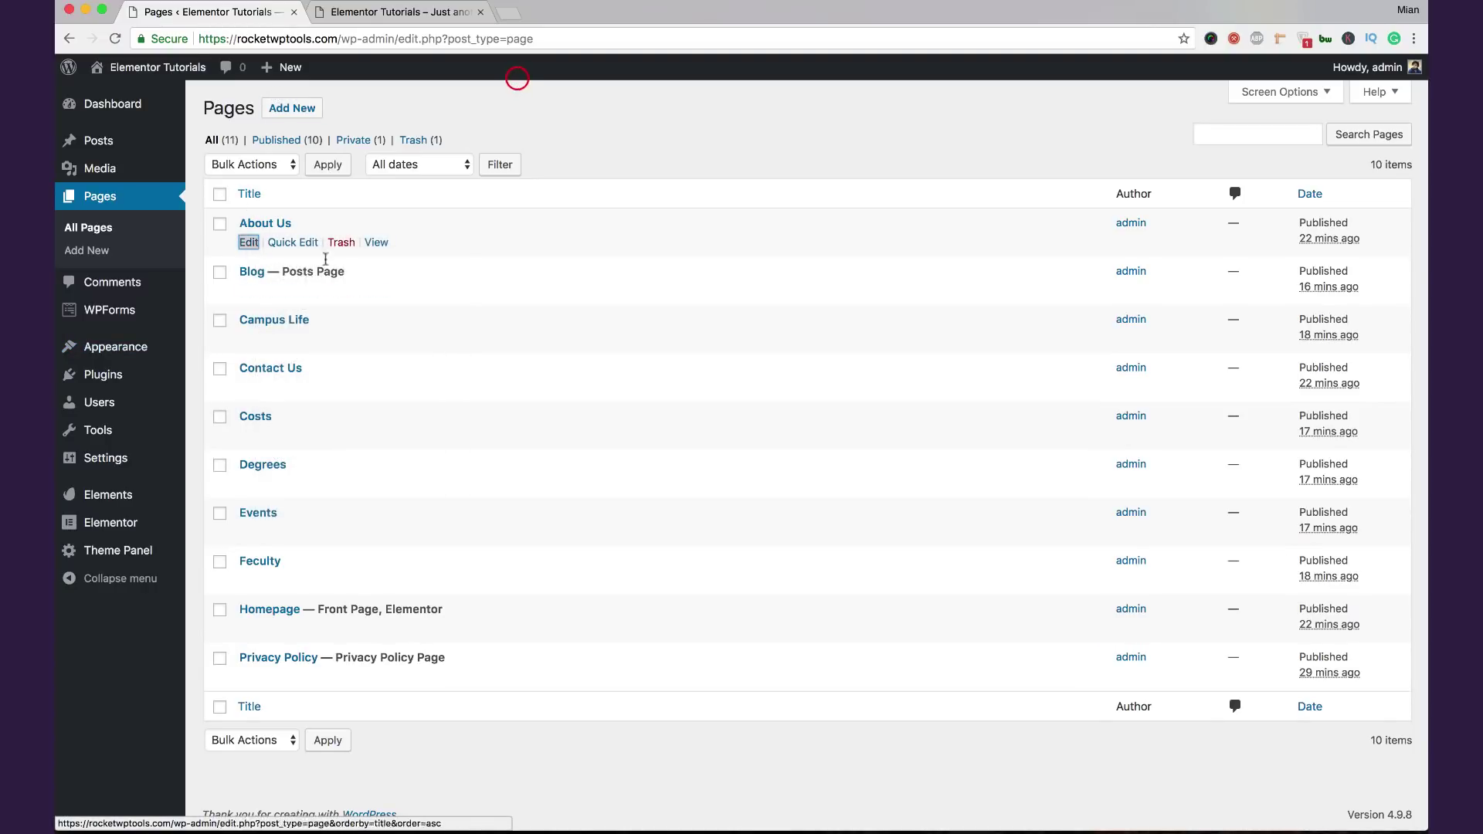
pyautogui.moveTo(258, 344)
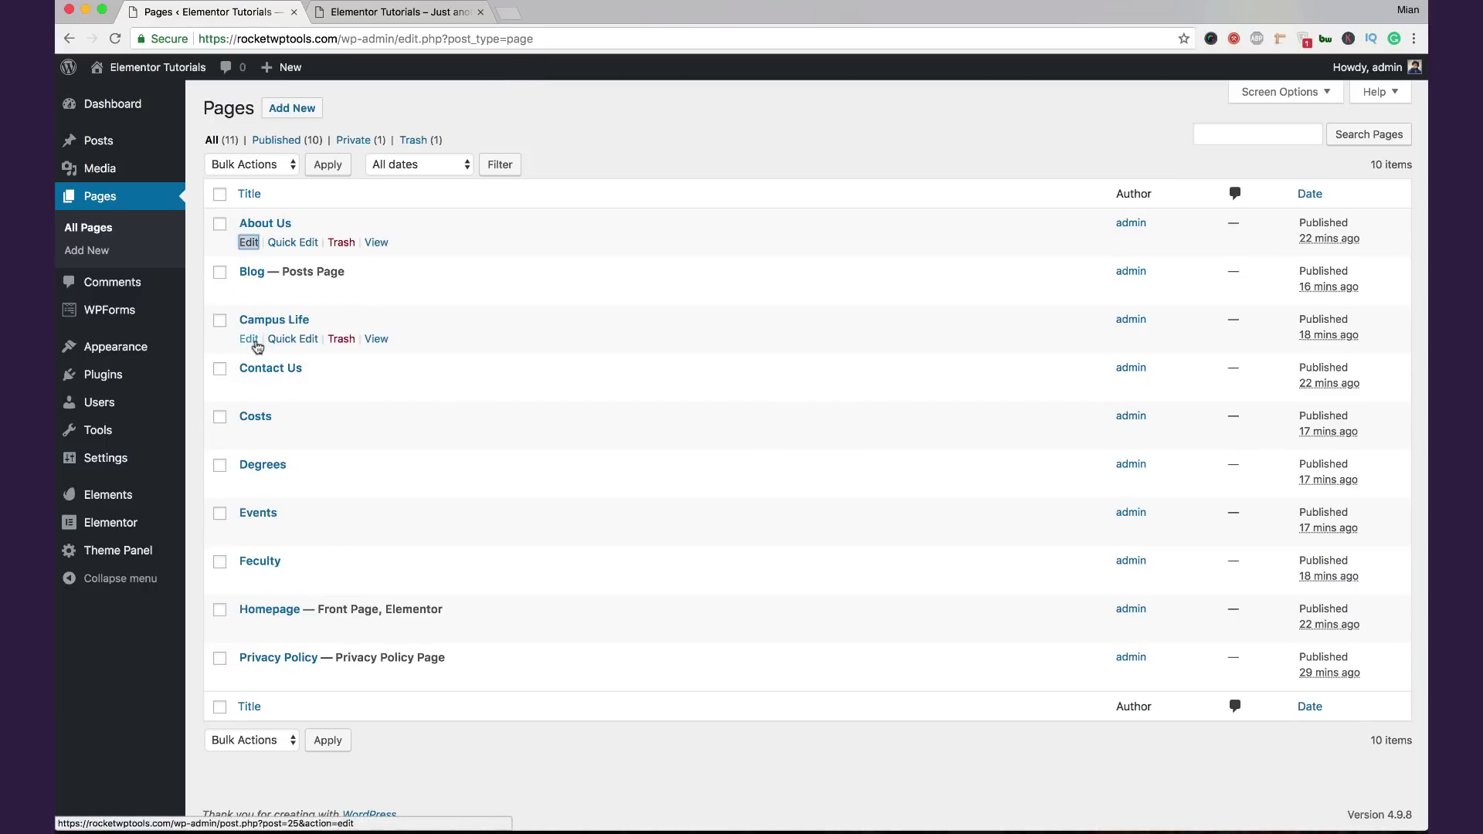
pyautogui.rightClick(249, 241)
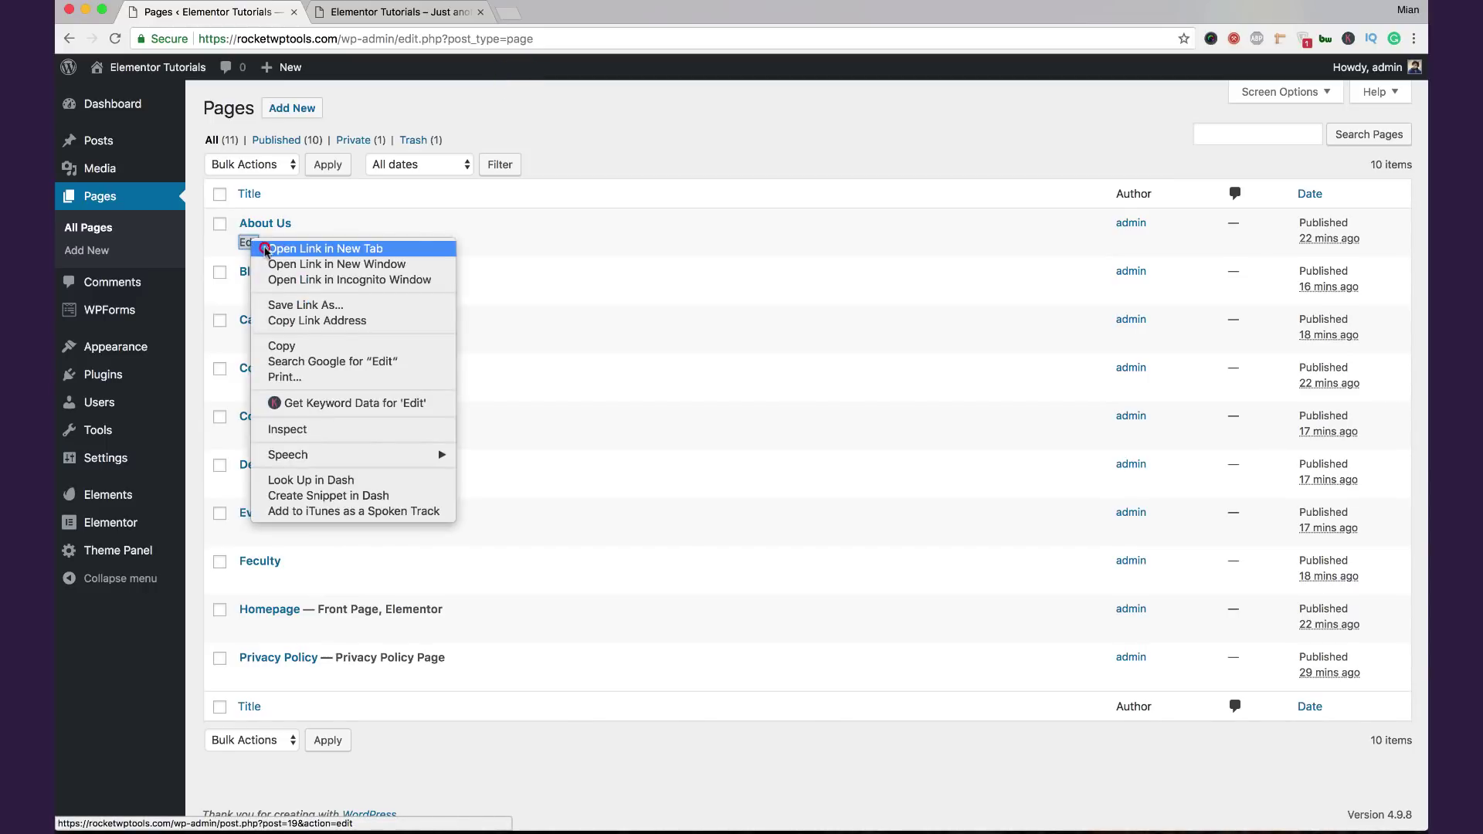
pyautogui.click(264, 247)
pyautogui.moveTo(541, 11); pyautogui.dragTo(401, 16)
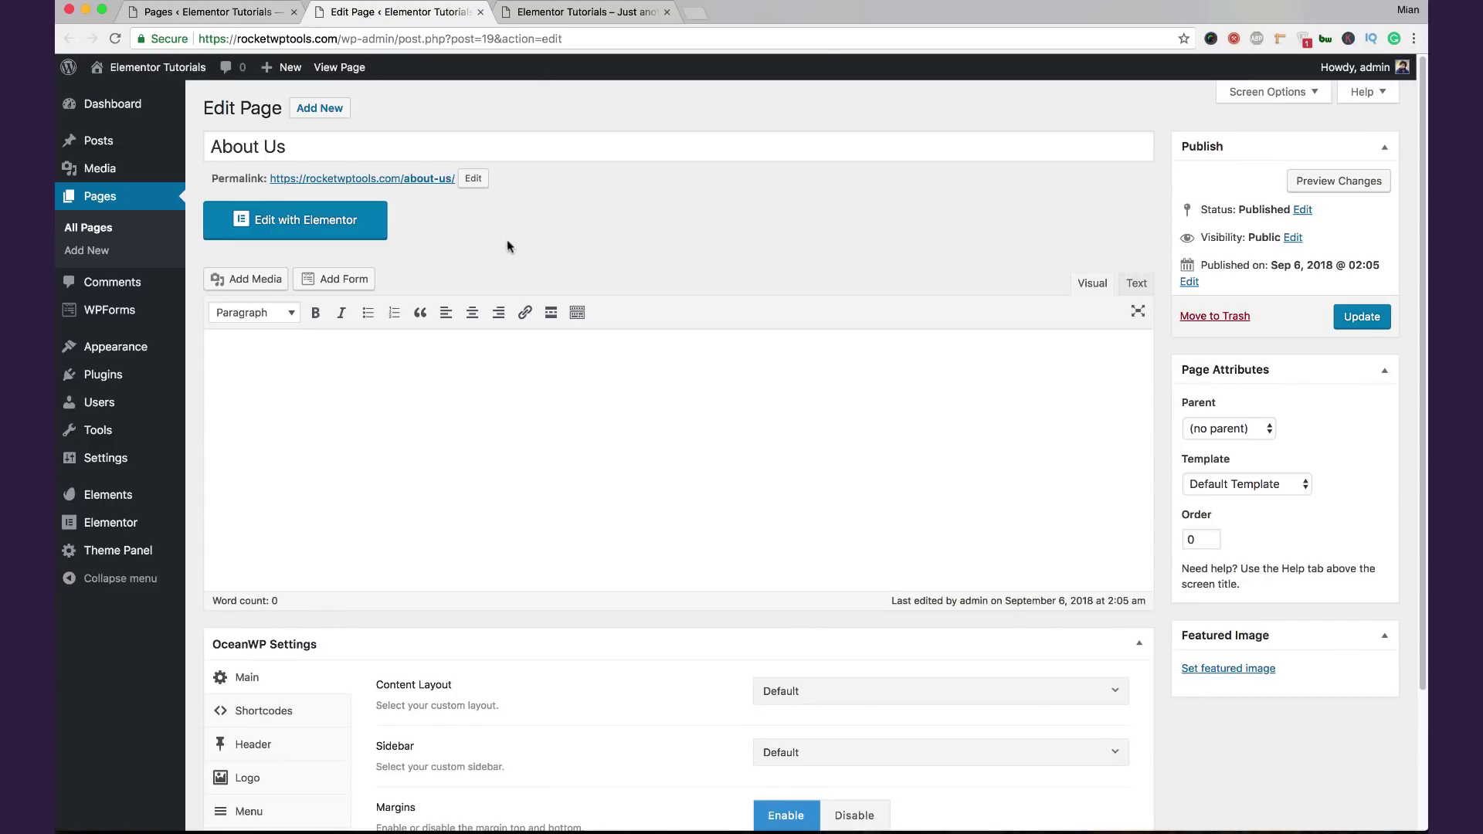
# Step: Set the About Us content layout to 100% Full Width, disable its margins and page title, and update the page
pyautogui.scroll(-2, 682, 510)
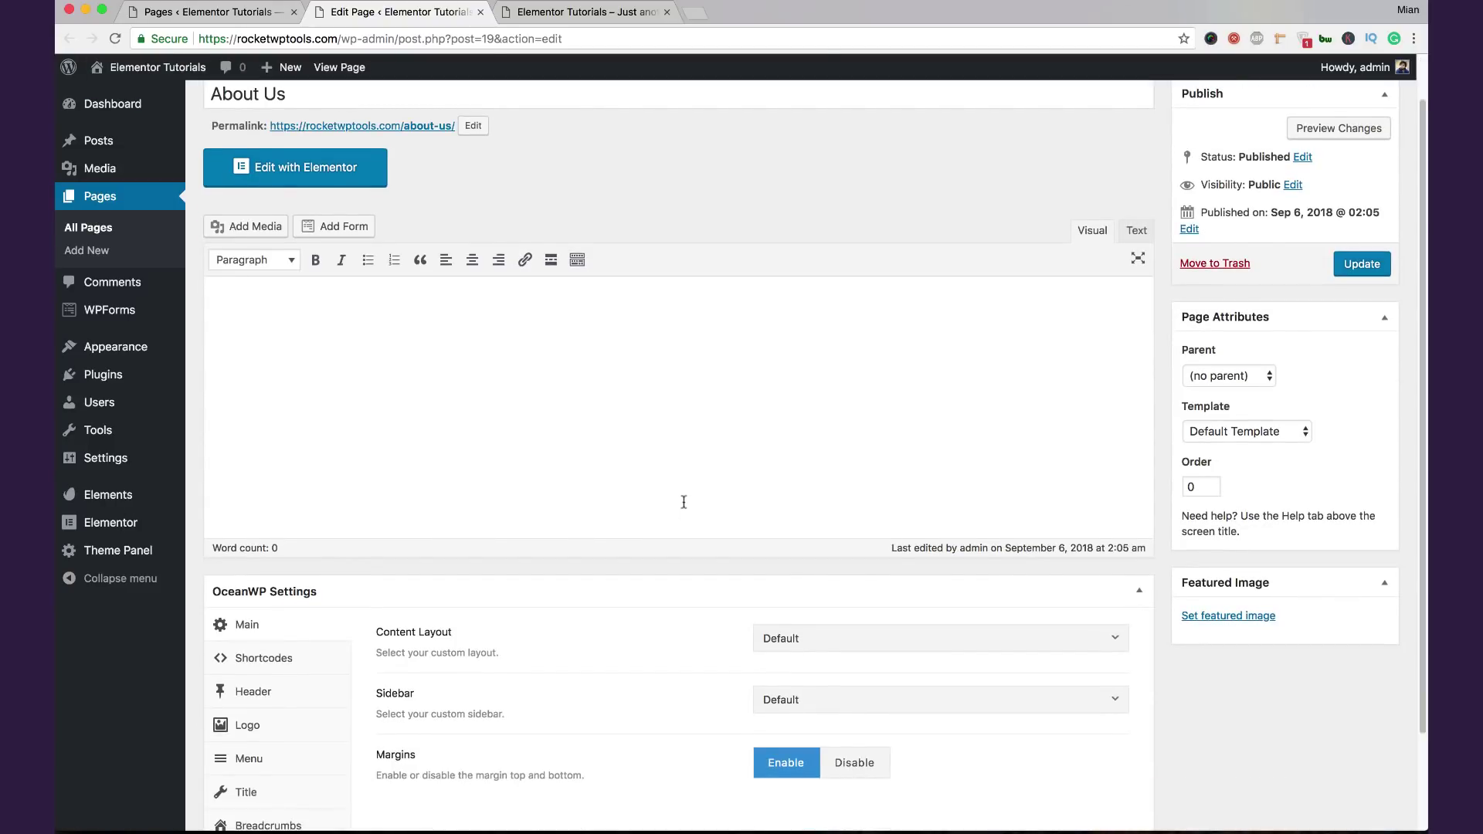
pyautogui.click(836, 640)
pyautogui.click(874, 781)
pyautogui.scroll(-3, 645, 570)
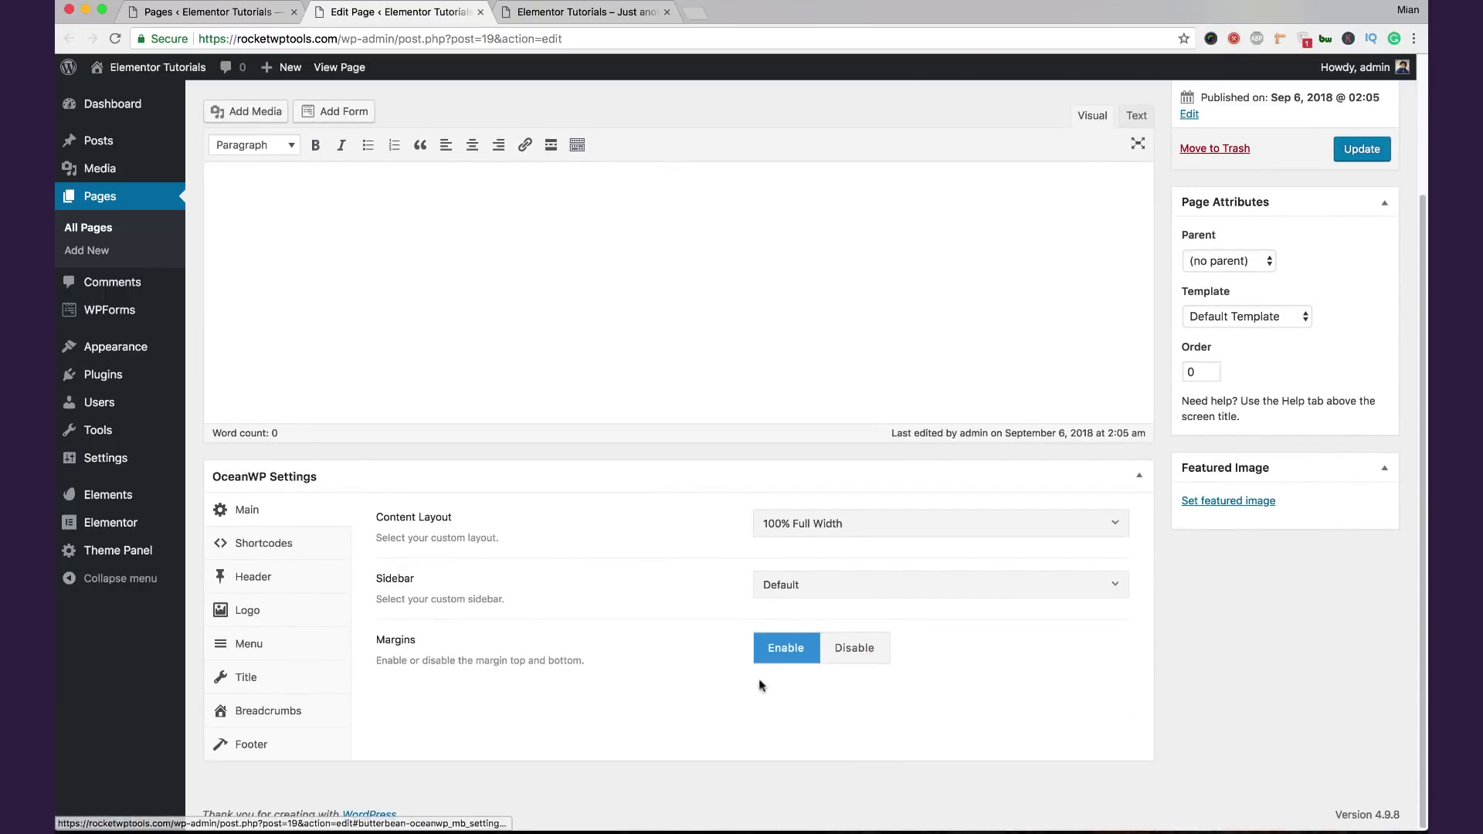
pyautogui.click(841, 653)
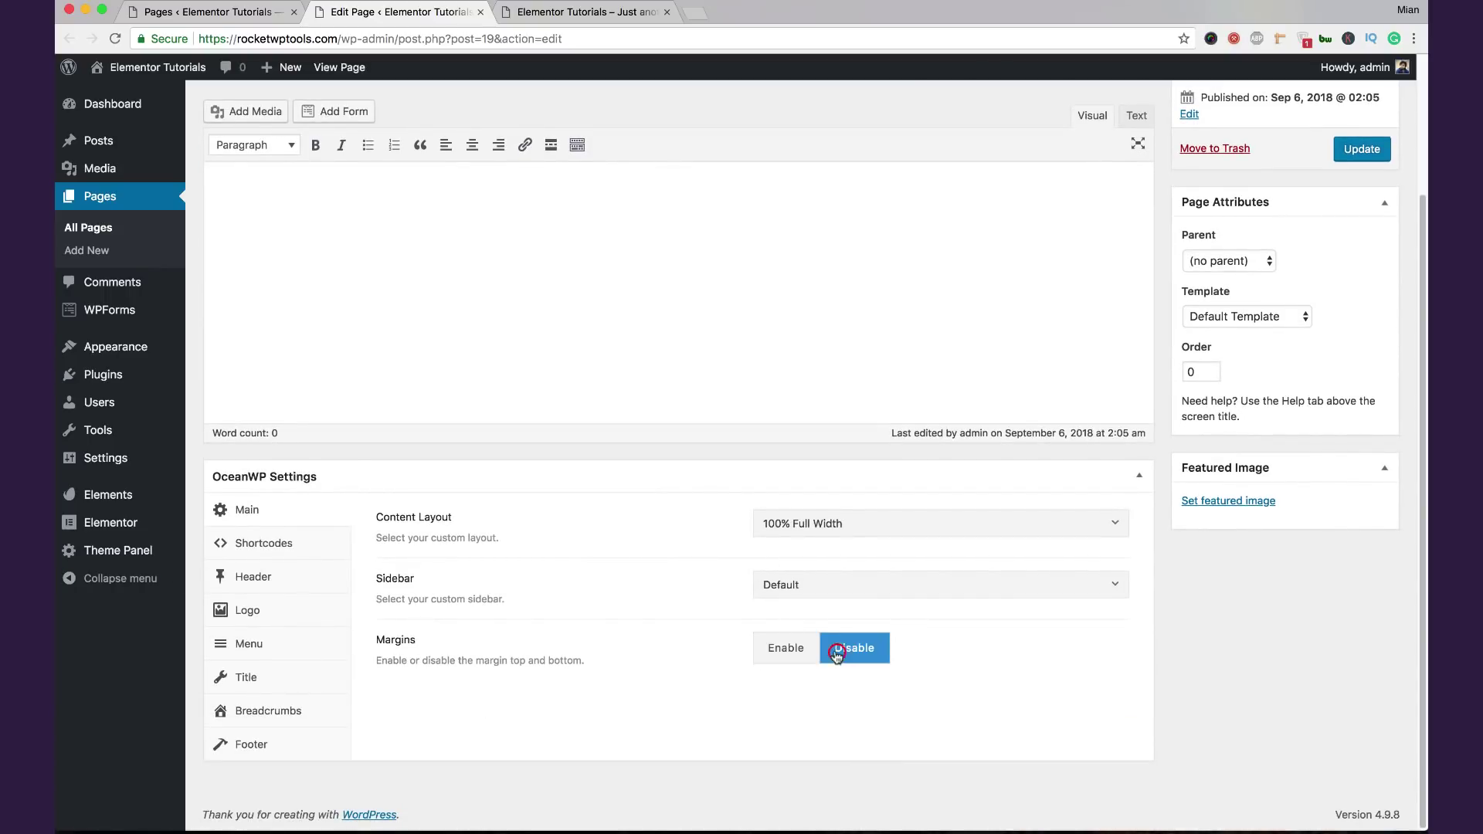
pyautogui.click(306, 678)
pyautogui.click(945, 530)
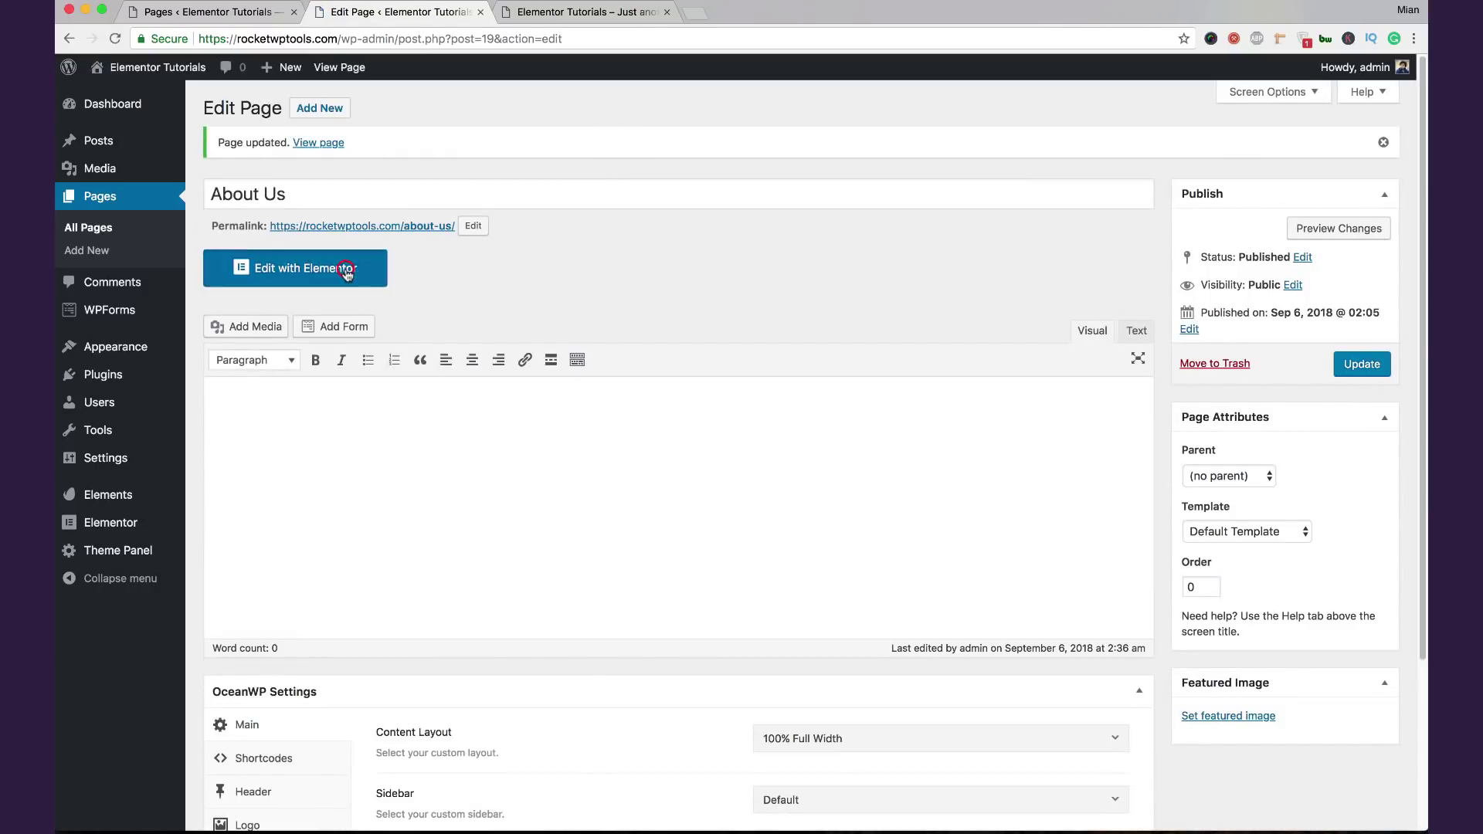
# Step: Open About Us in Elementor and insert the saved template Education > About Us, including its document settings
pyautogui.click(347, 270)
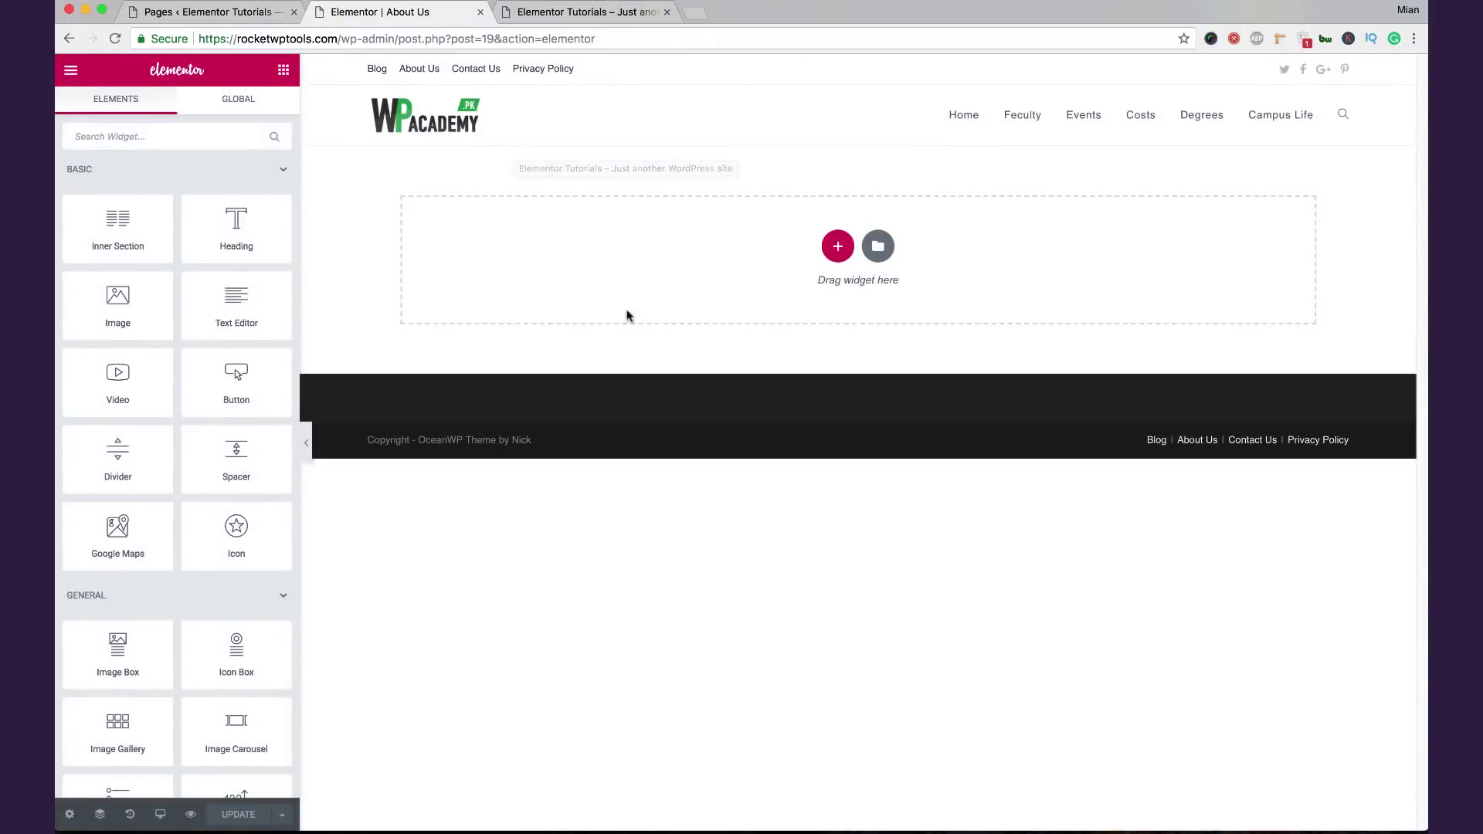
pyautogui.click(878, 251)
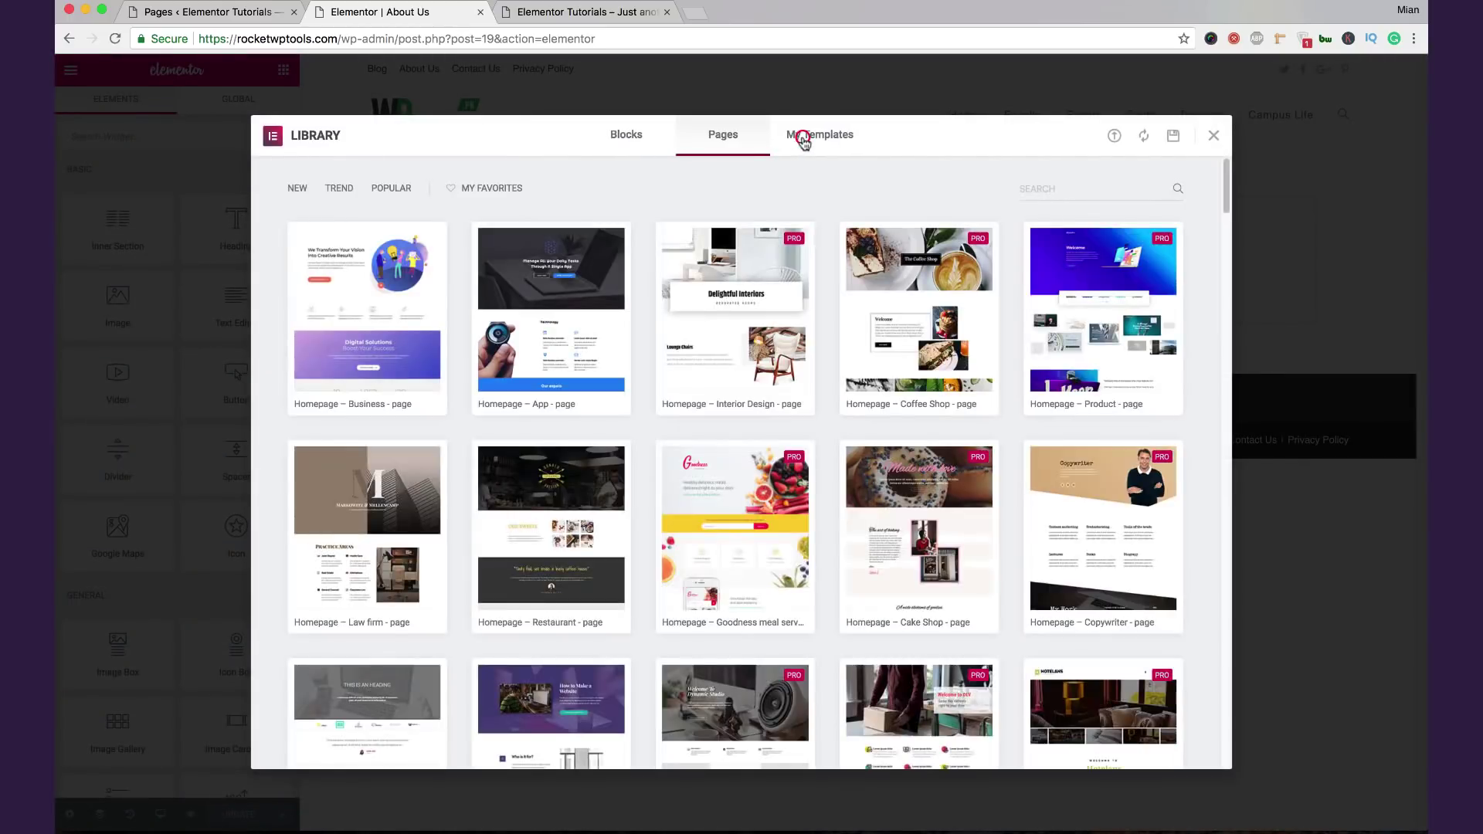
pyautogui.click(804, 141)
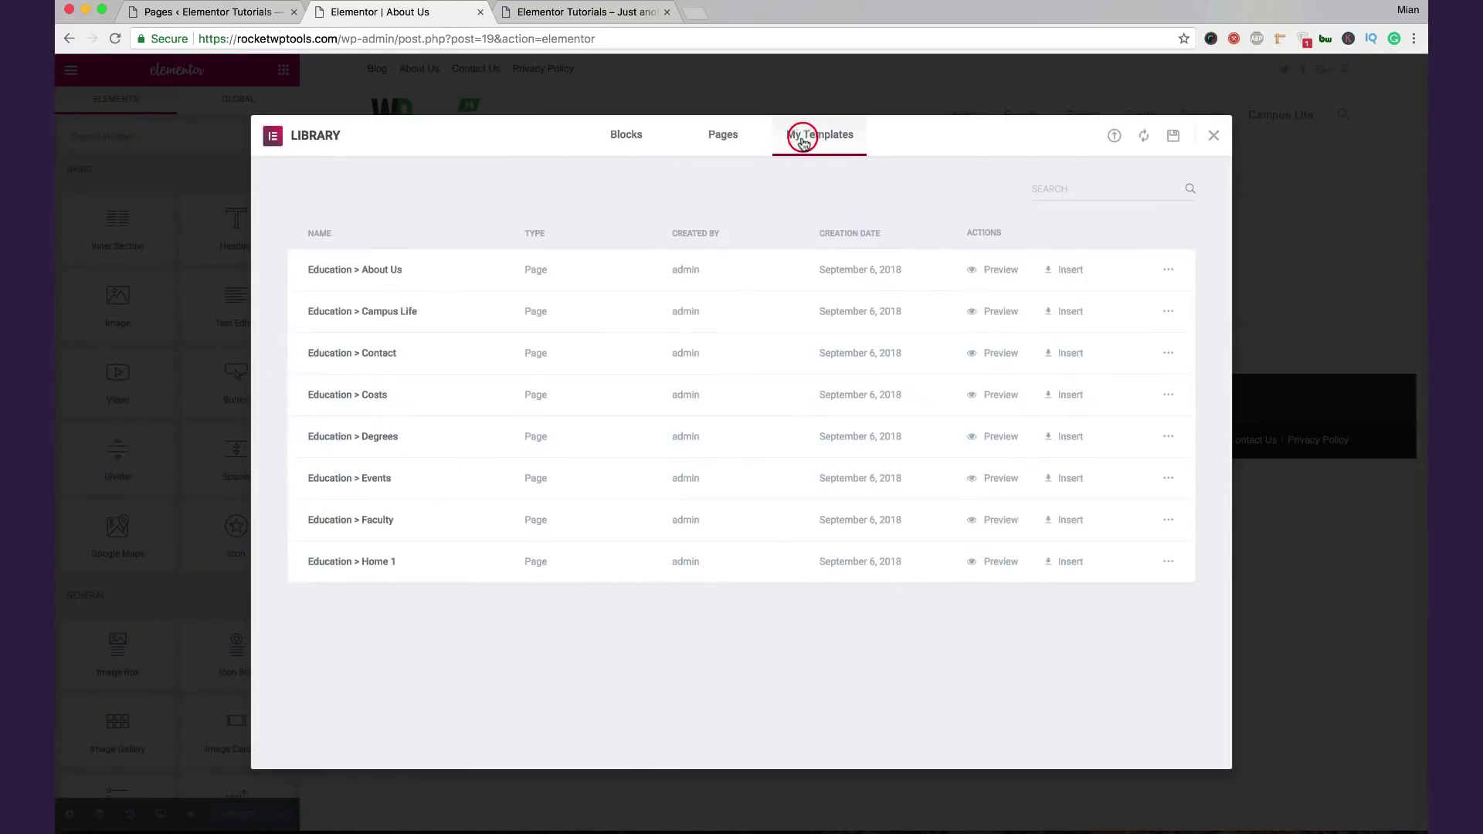
pyautogui.click(1031, 270)
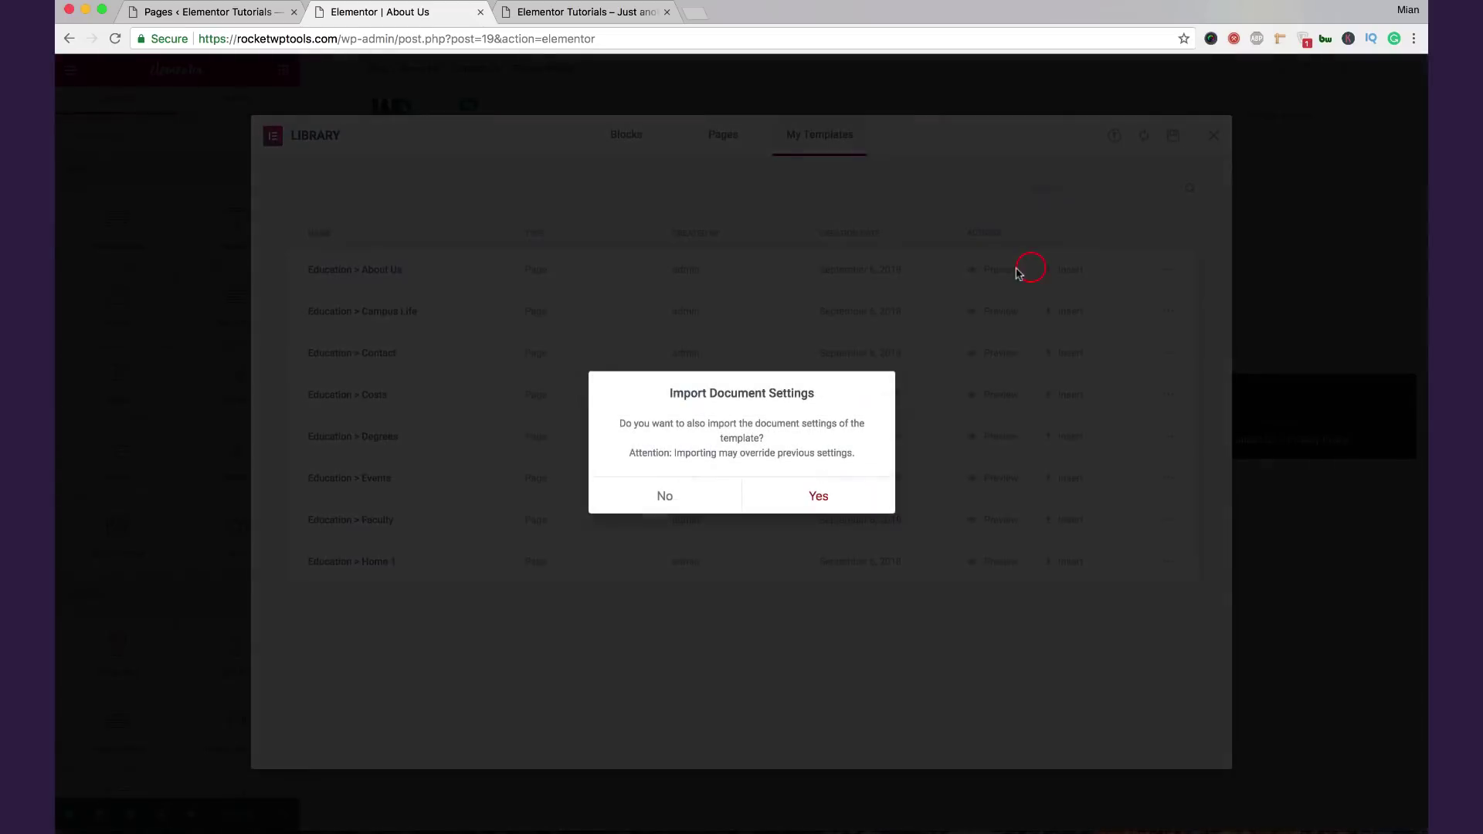
pyautogui.click(809, 497)
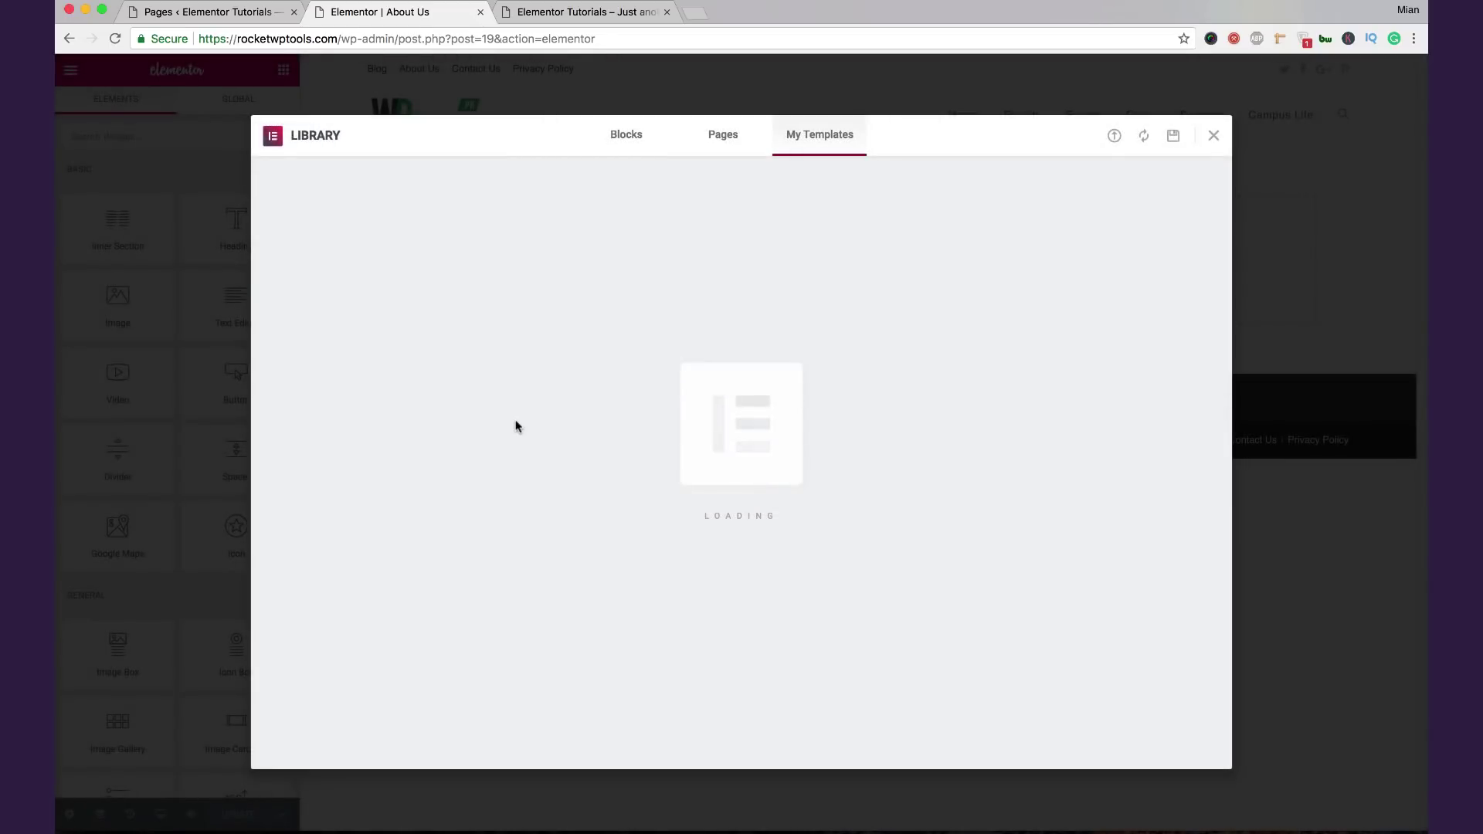
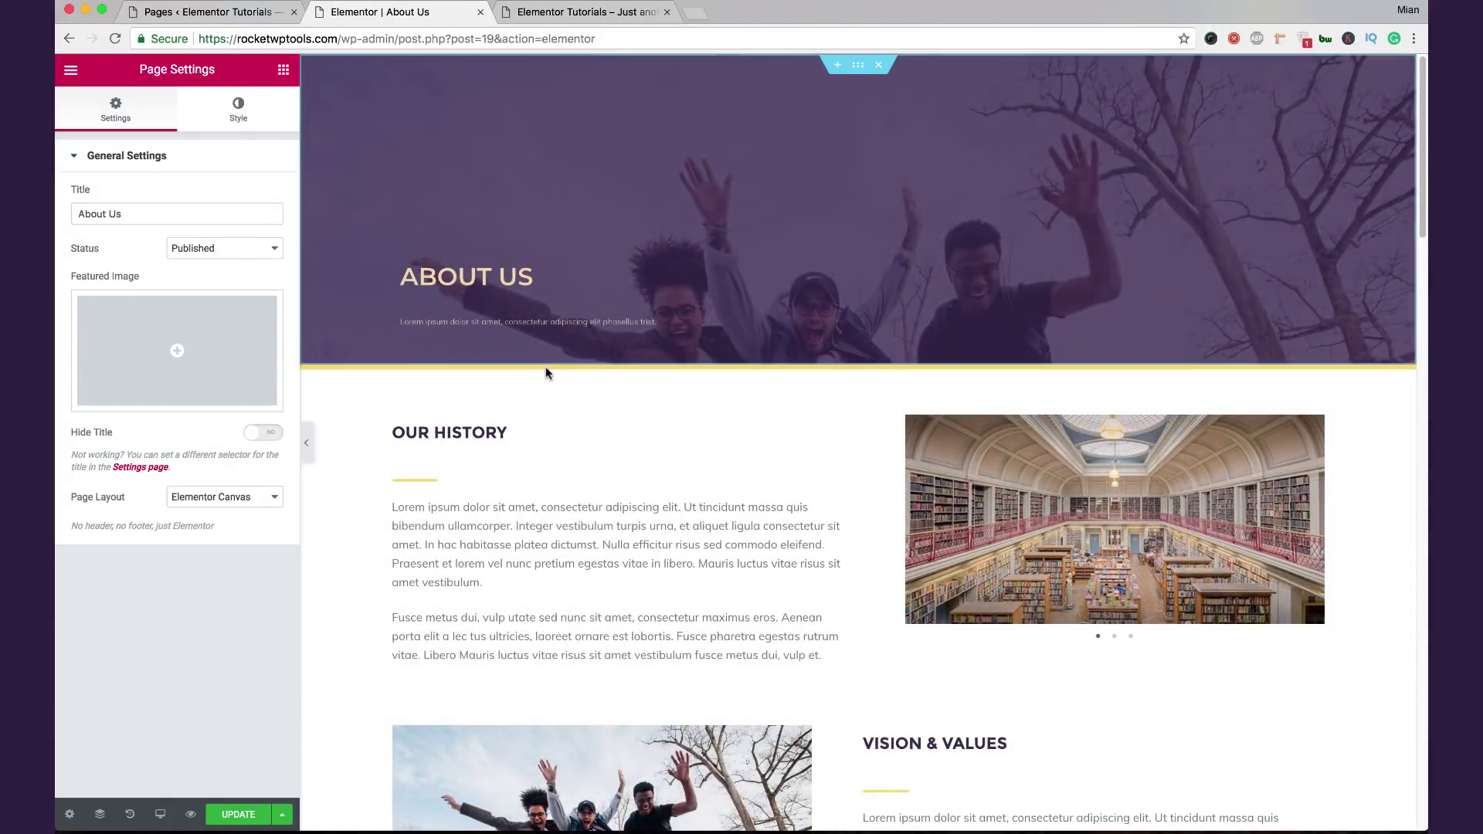
# Step: Delete the Popular Courses heading section and the course cards section below it
pyautogui.moveTo(1424, 125)
pyautogui.mouseDown()
pyautogui.moveTo(1394, 395)
pyautogui.moveTo(1368, 440)
pyautogui.moveTo(1424, 494)
pyautogui.moveTo(1424, 547)
pyautogui.moveTo(1424, 523)
pyautogui.mouseUp()
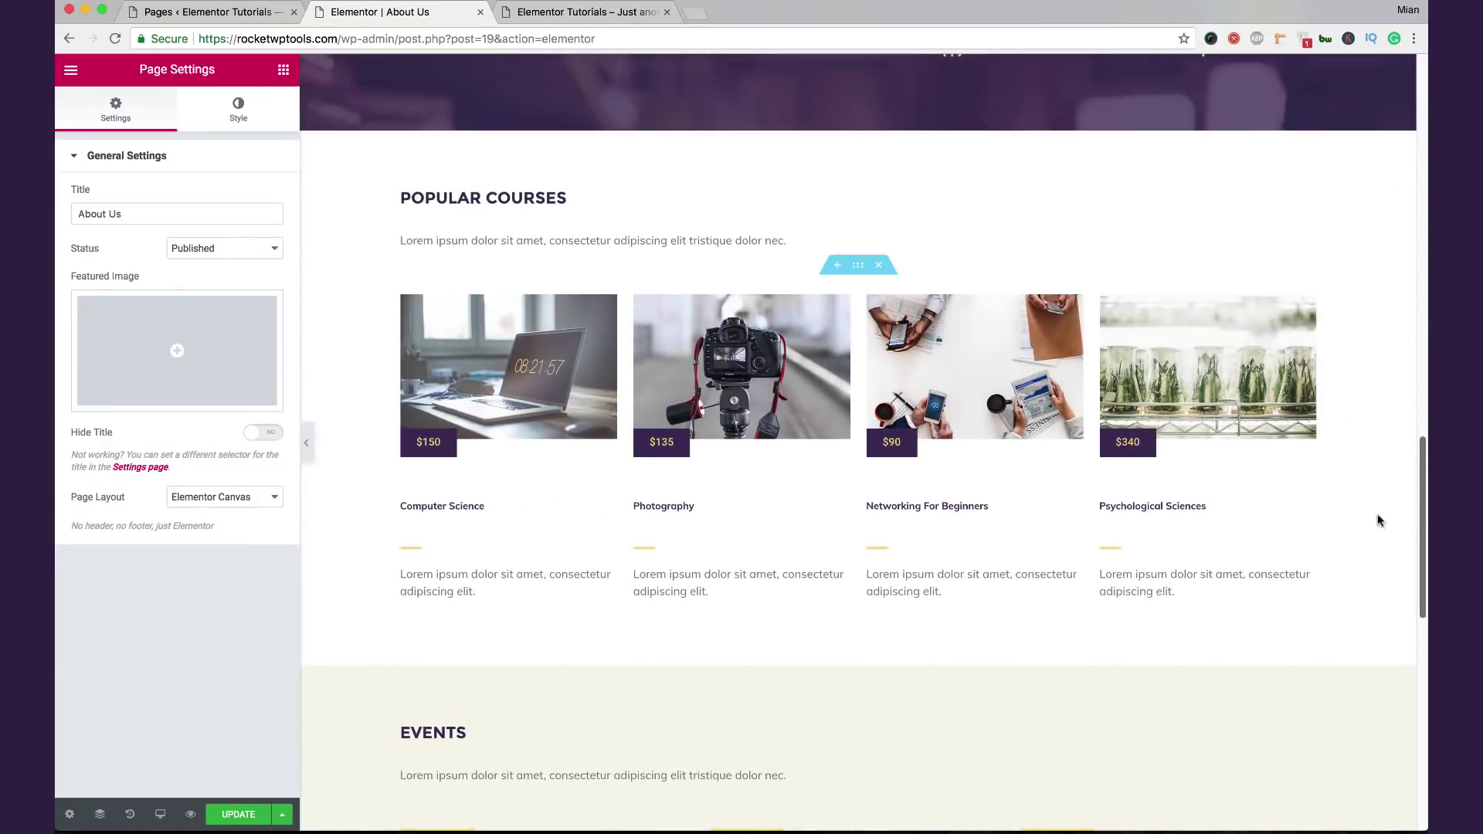
pyautogui.click(879, 123)
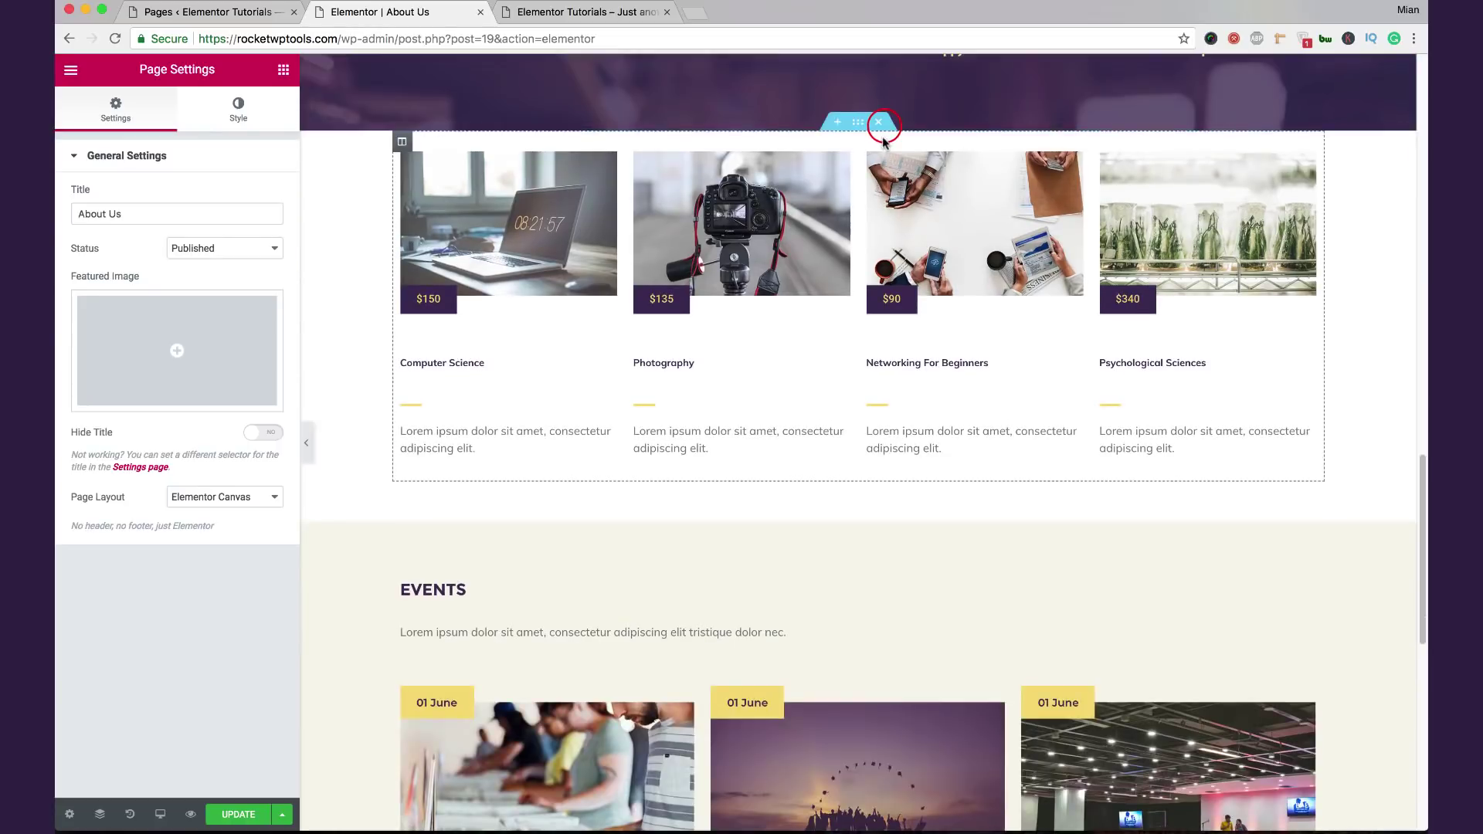
pyautogui.click(879, 123)
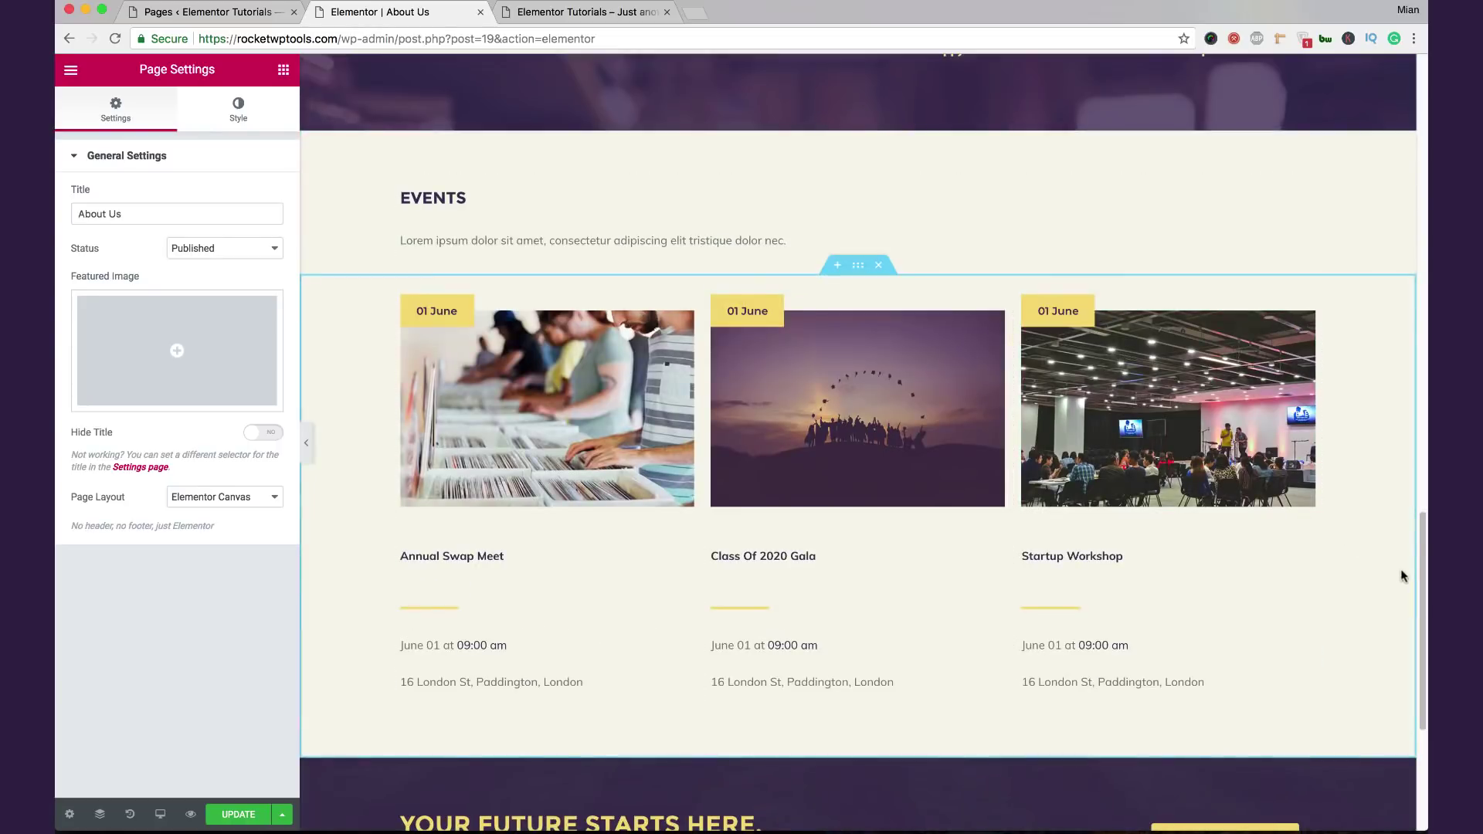
# Step: Preview the image carousel beside Our History, add the images post-4 and course-7.1 to it, and update the page
pyautogui.moveTo(1418, 585); pyautogui.dragTo(1403, 129)
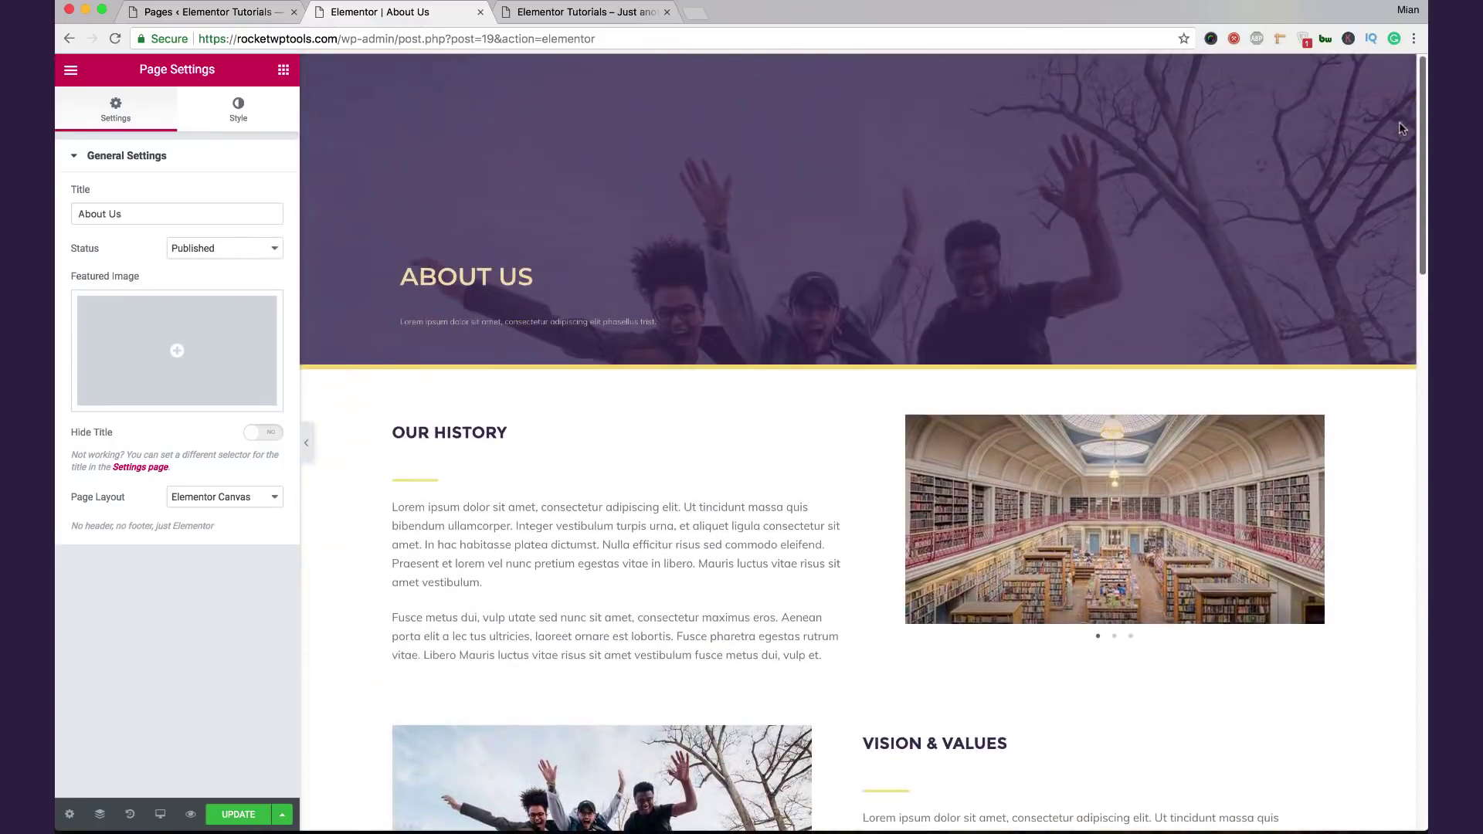
pyautogui.click(1147, 451)
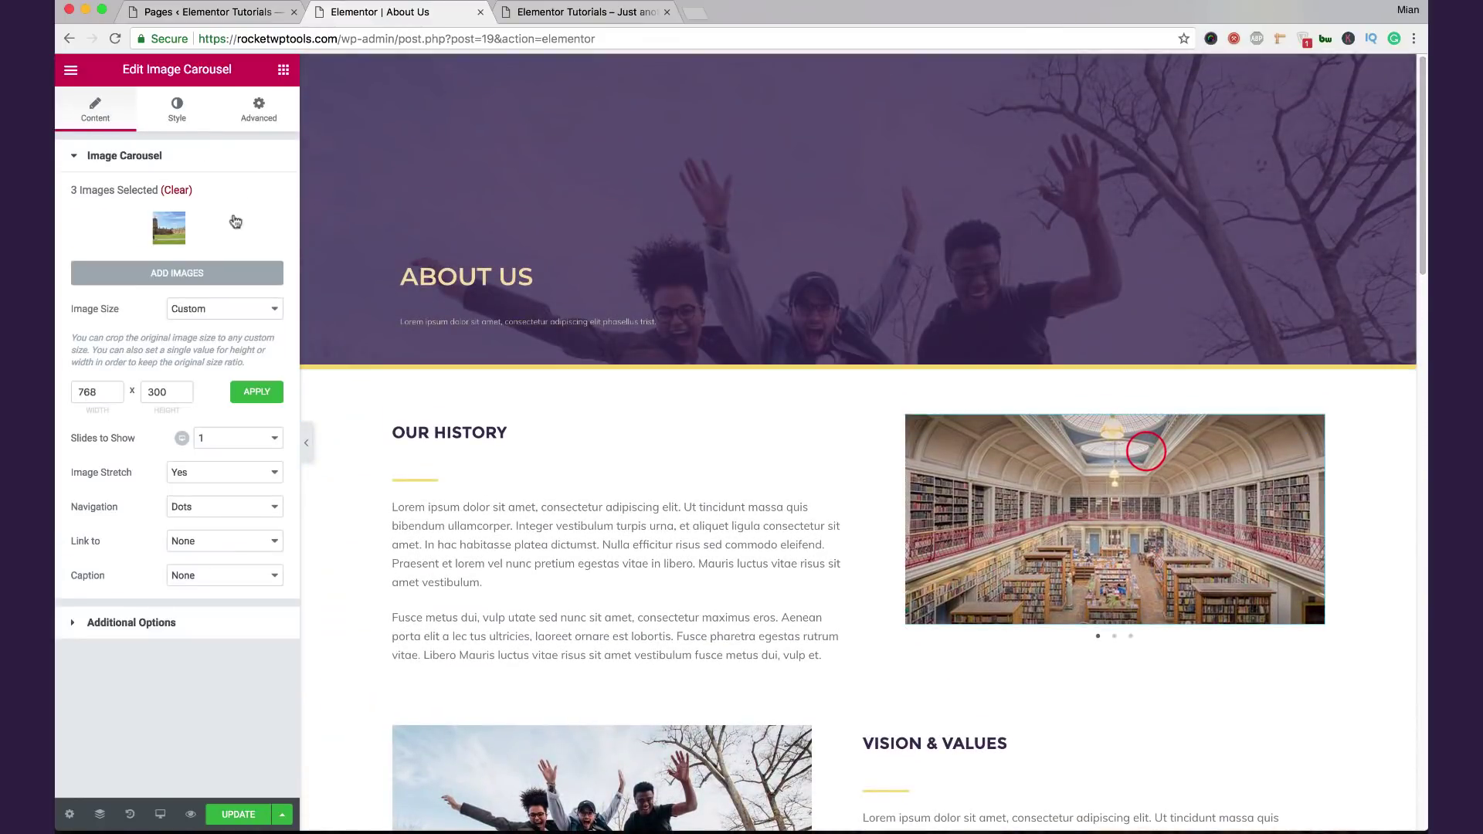
pyautogui.click(1128, 639)
pyautogui.click(1114, 637)
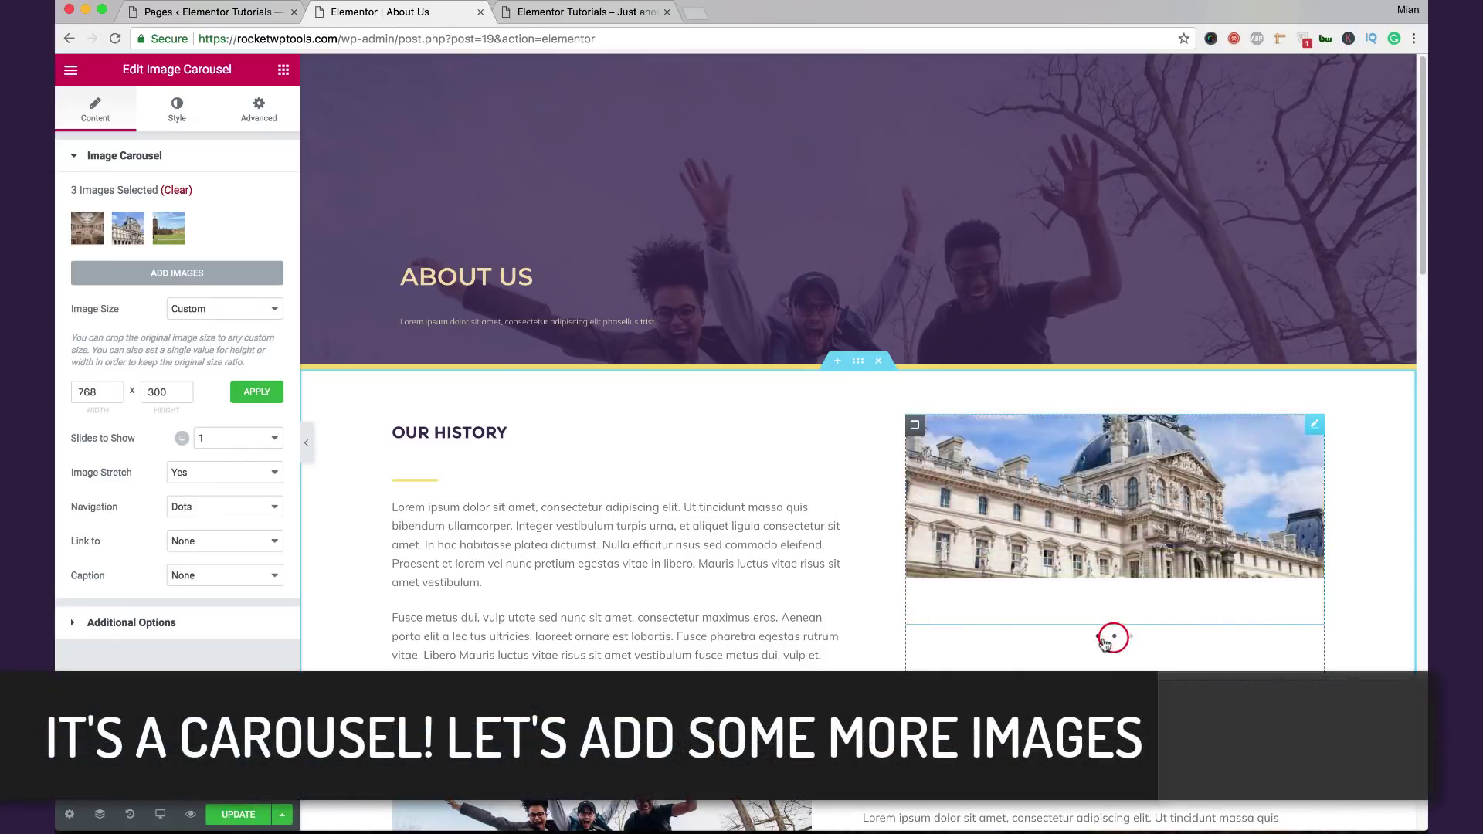
pyautogui.click(1098, 637)
pyautogui.click(1130, 637)
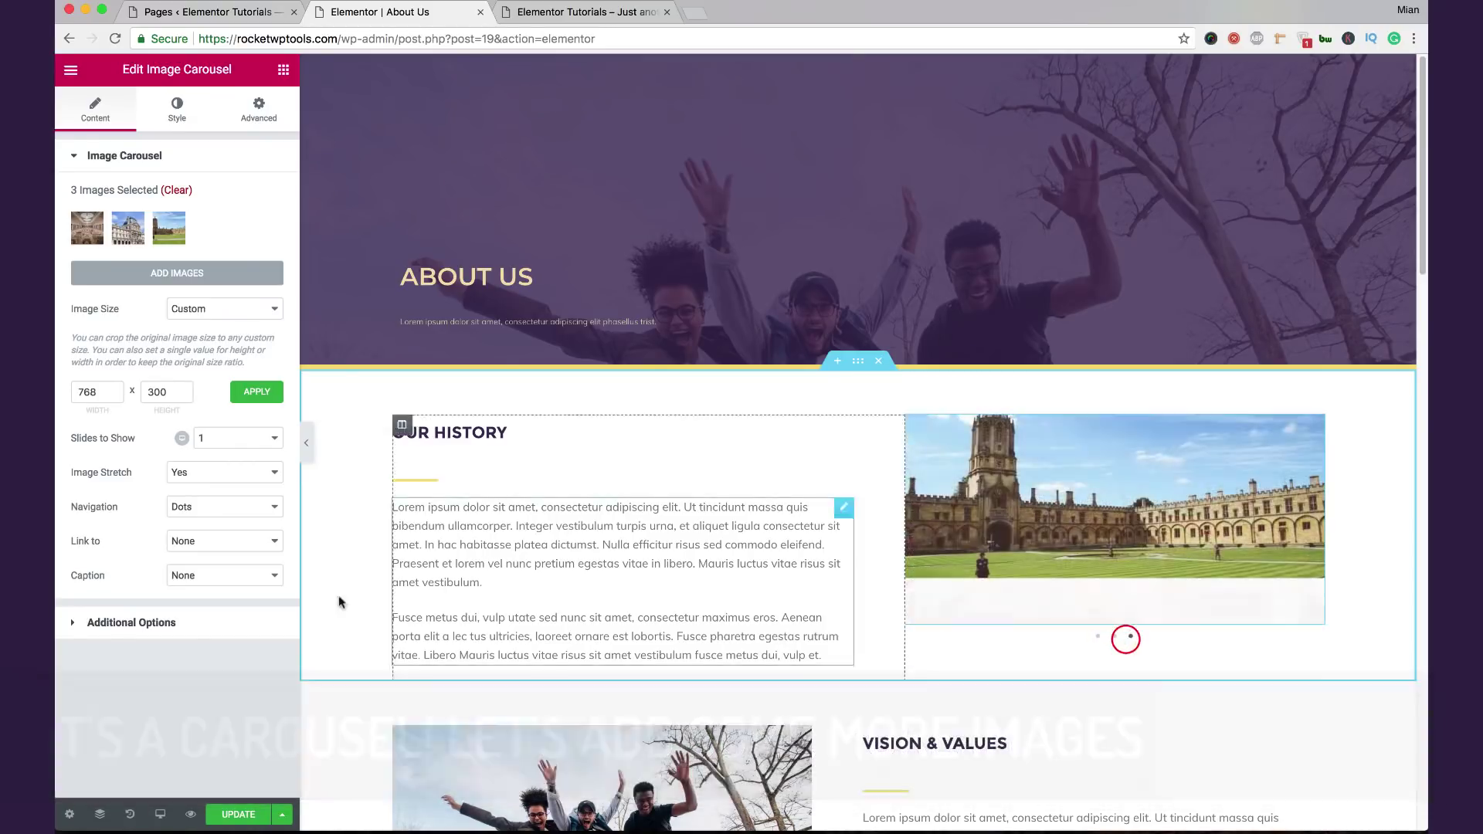
pyautogui.click(182, 275)
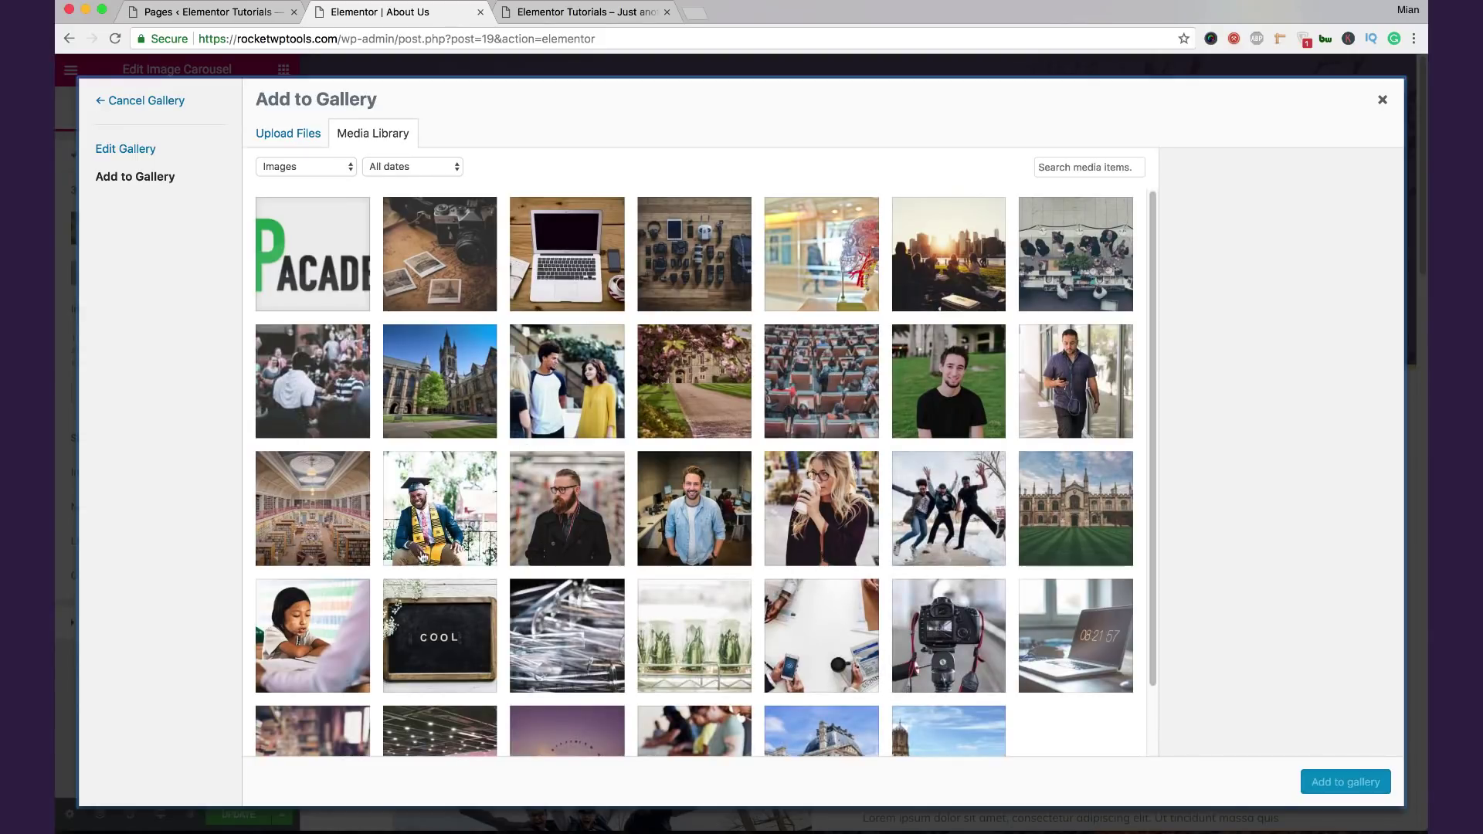
pyautogui.click(540, 658)
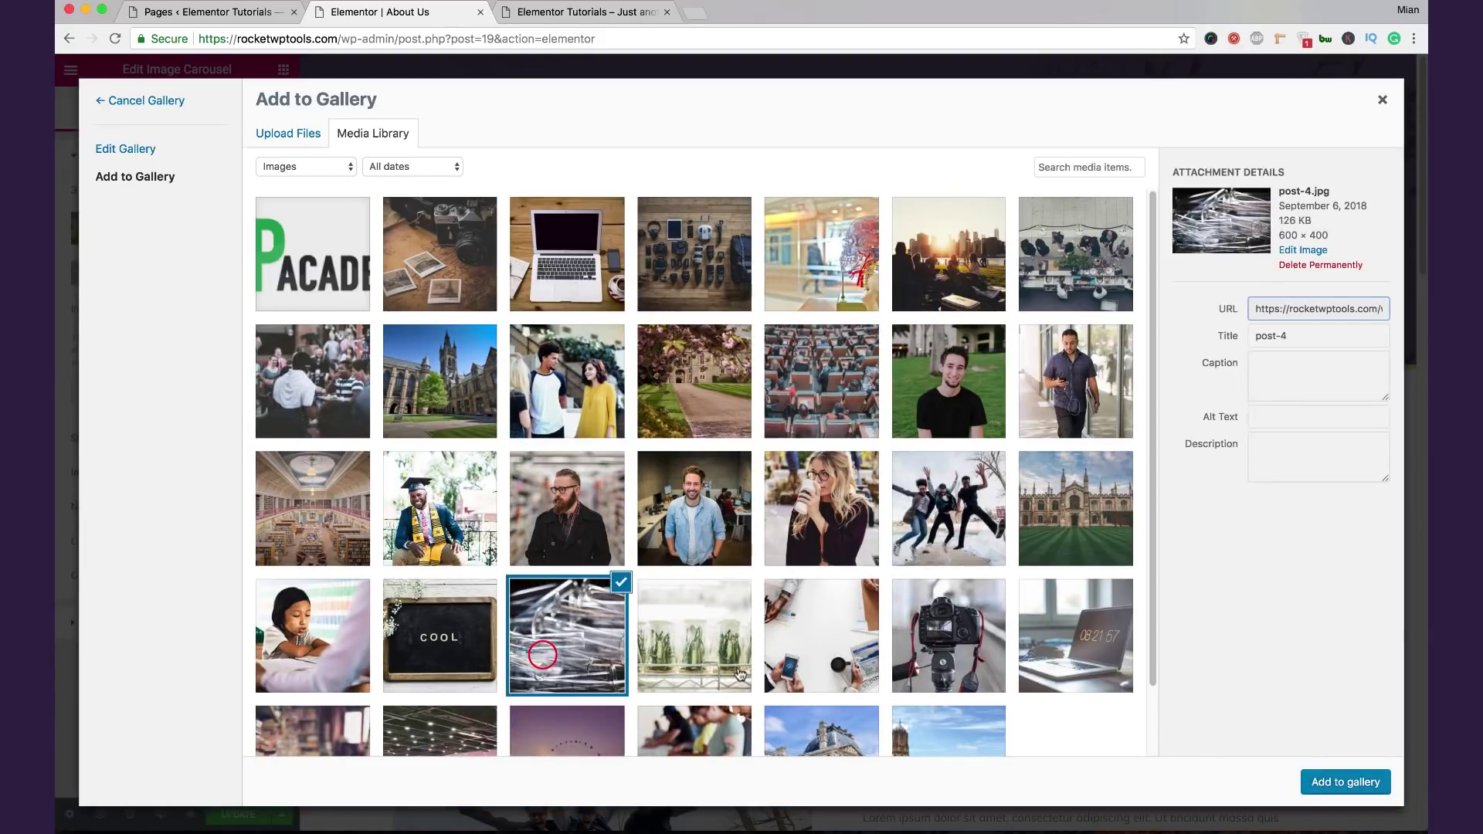
pyautogui.click(761, 660)
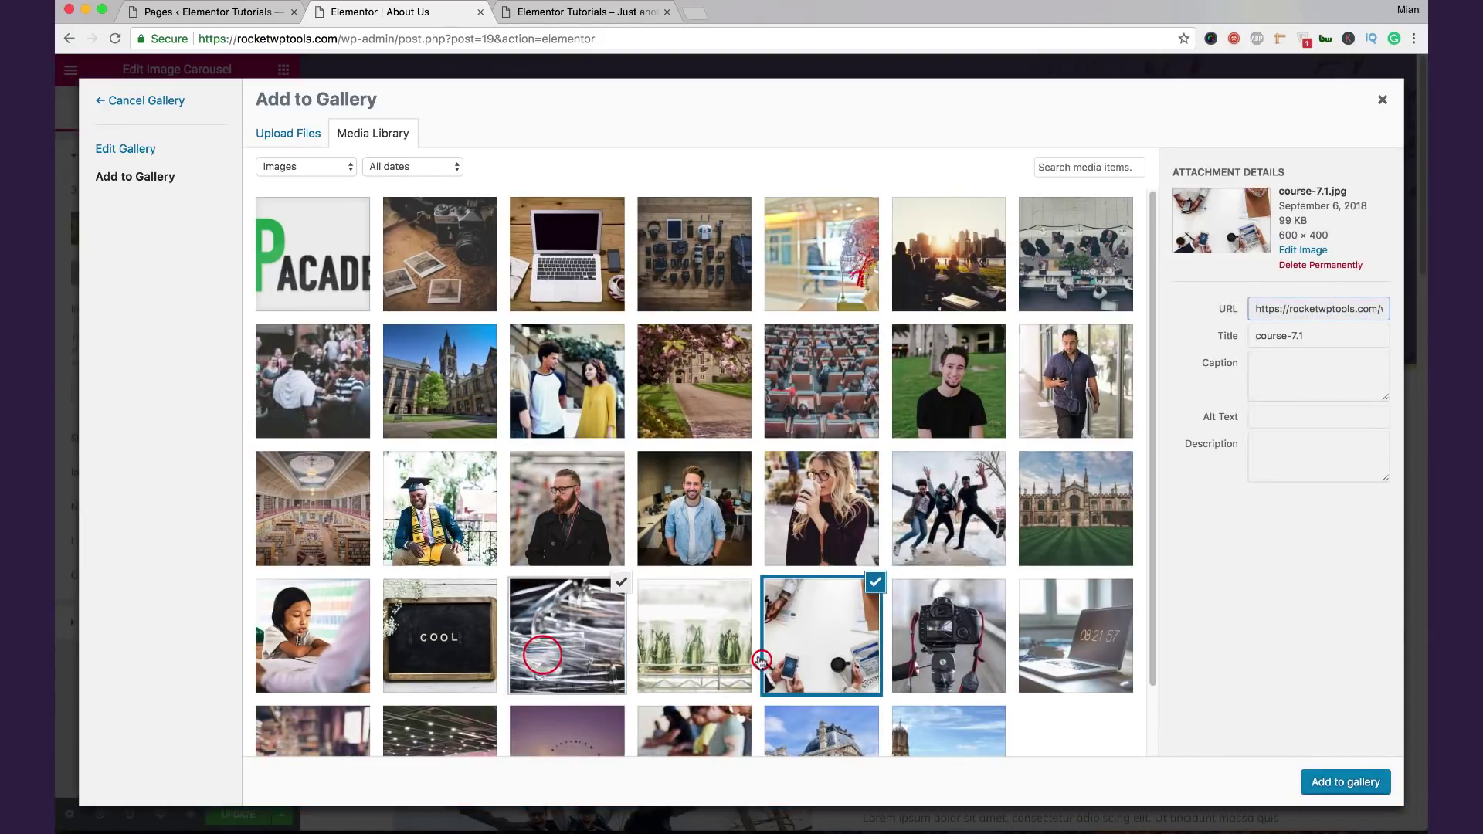
pyautogui.click(1317, 783)
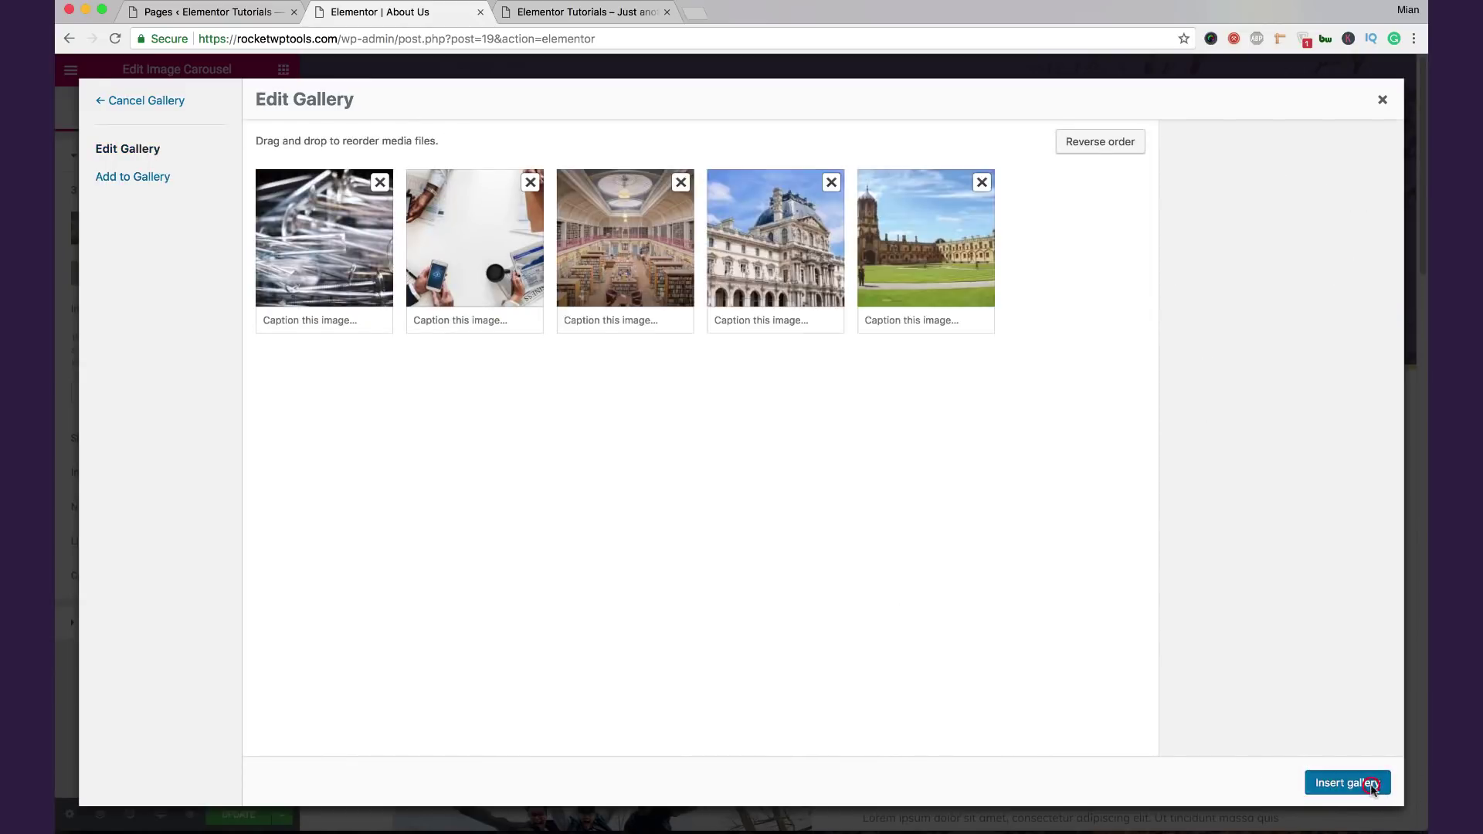
pyautogui.click(1371, 783)
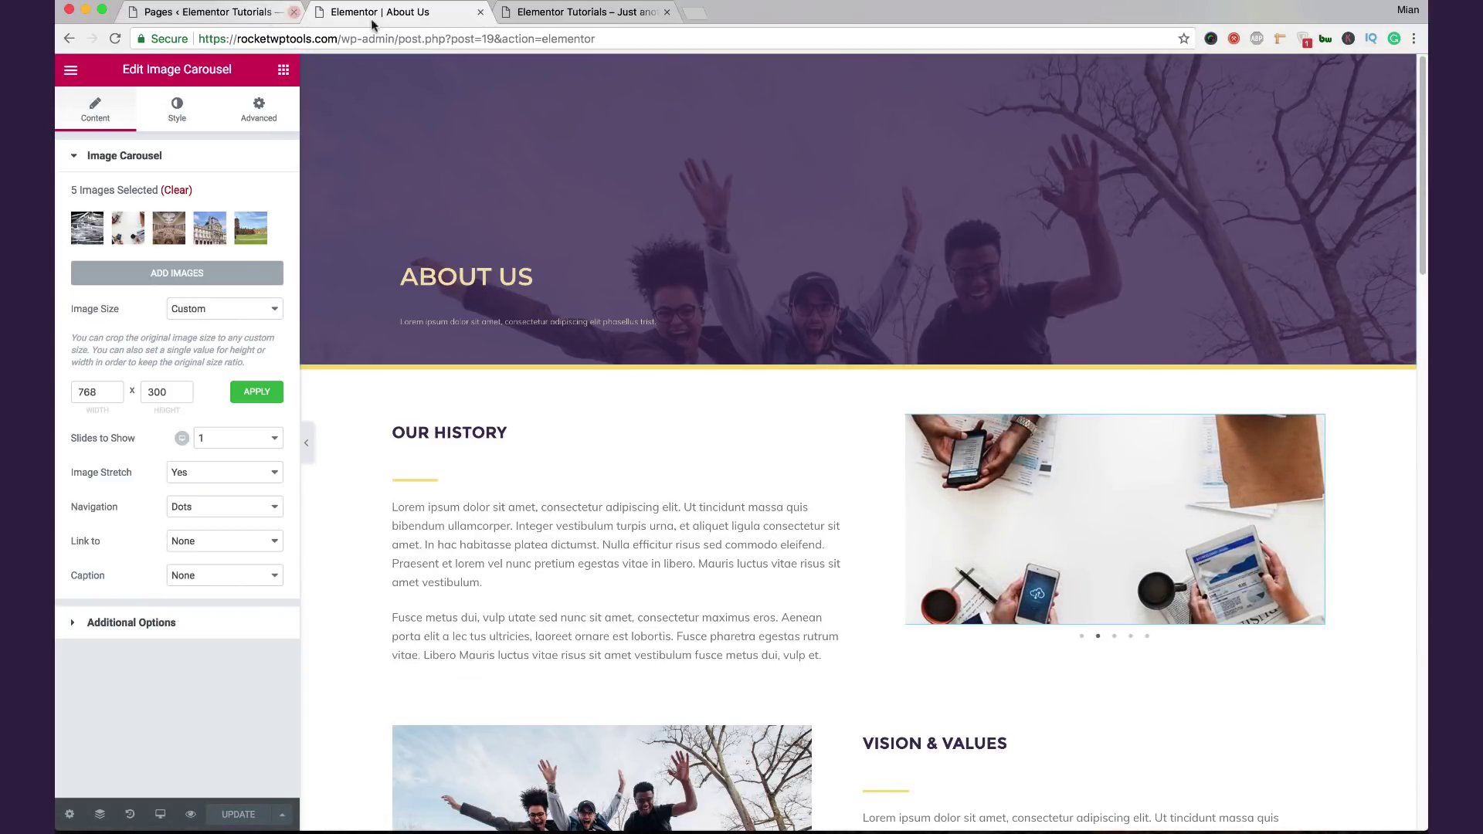
# Step: Close the Elementor editor, reload the Pages list, and set the About Us page's template to Default Template with Quick Edit
pyautogui.click(480, 13)
pyautogui.click(232, 19)
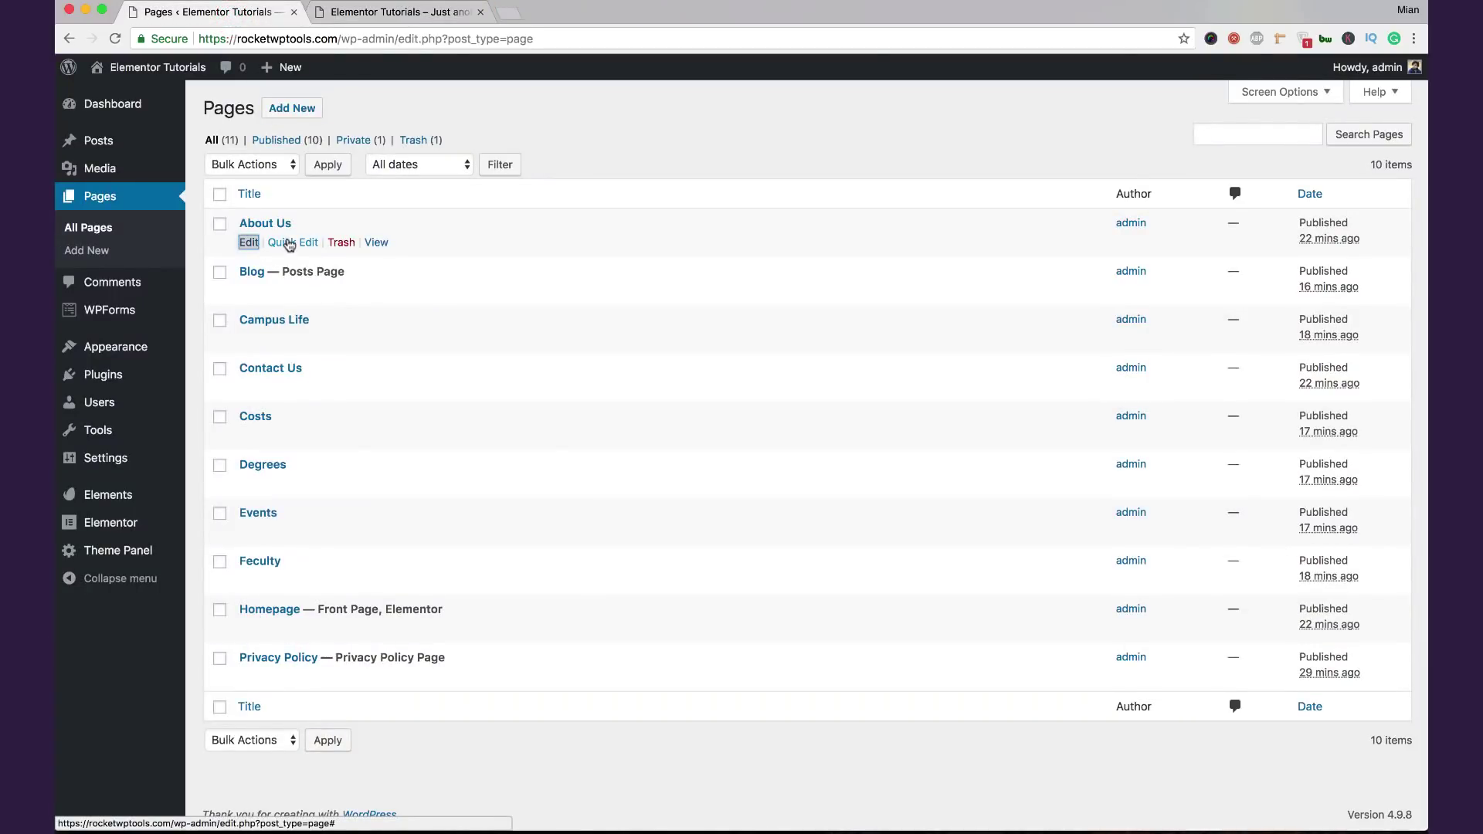
pyautogui.click(115, 39)
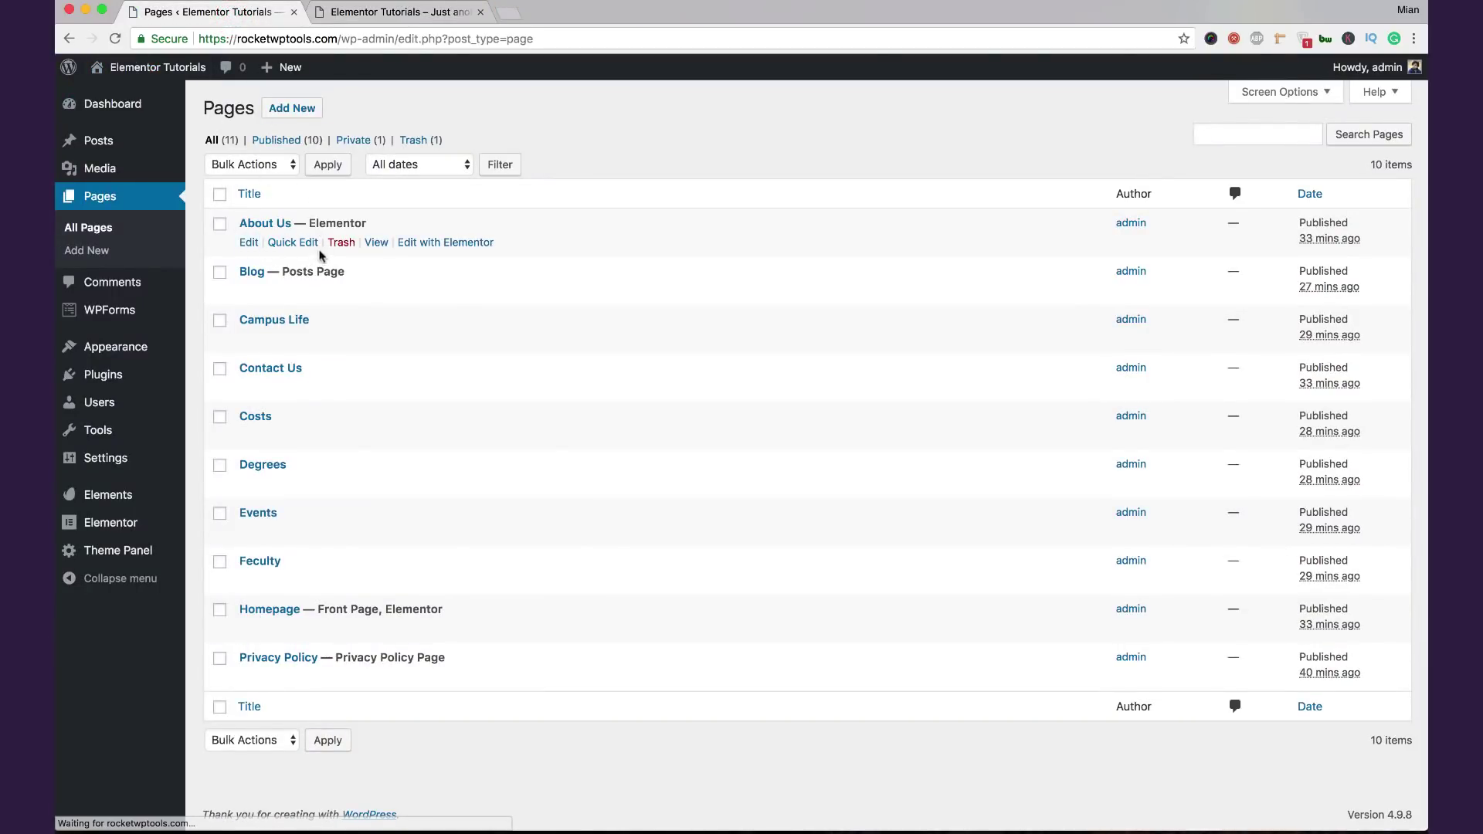
pyautogui.click(305, 246)
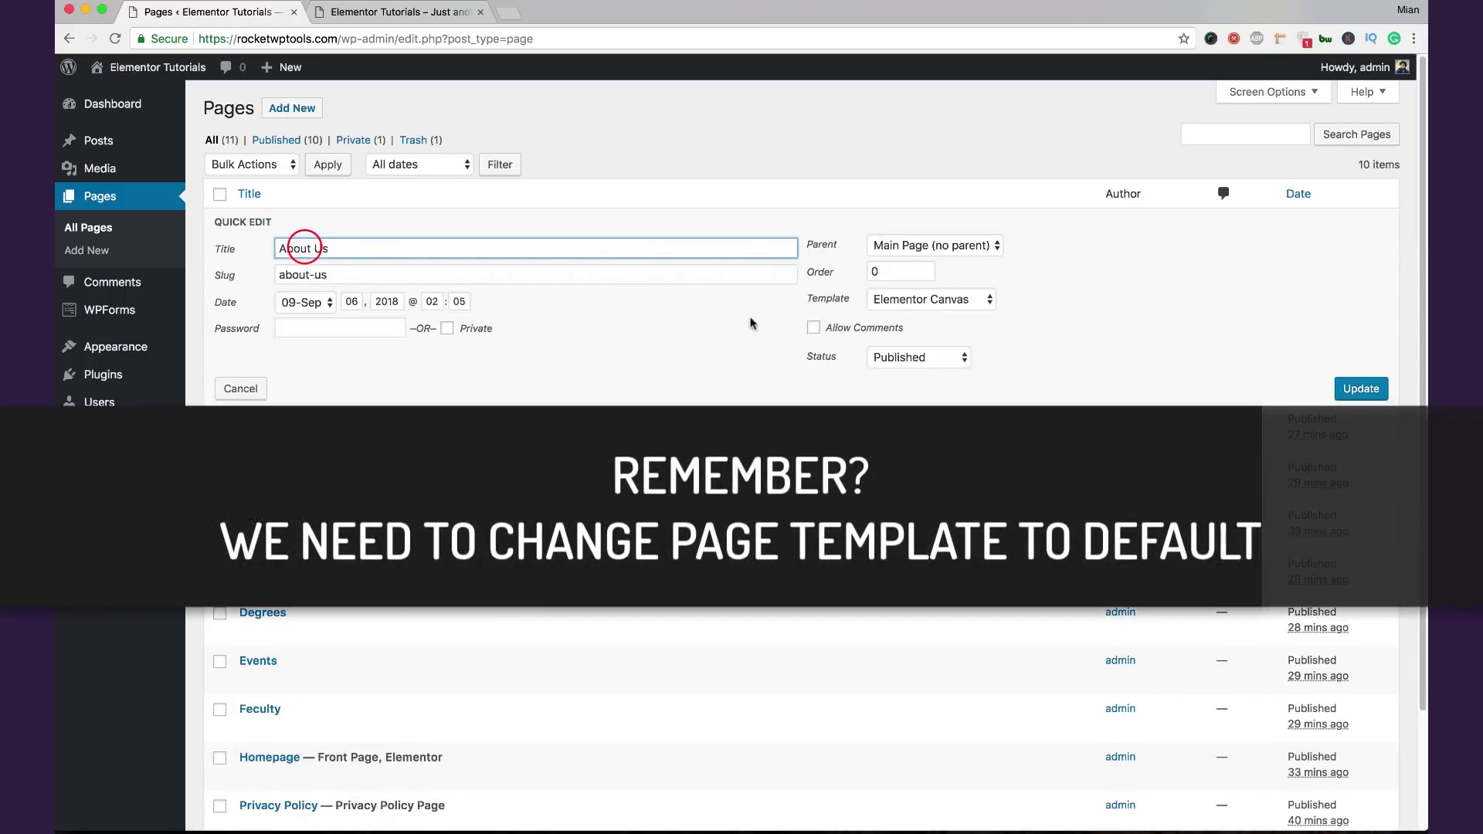
pyautogui.click(910, 306)
pyautogui.click(916, 283)
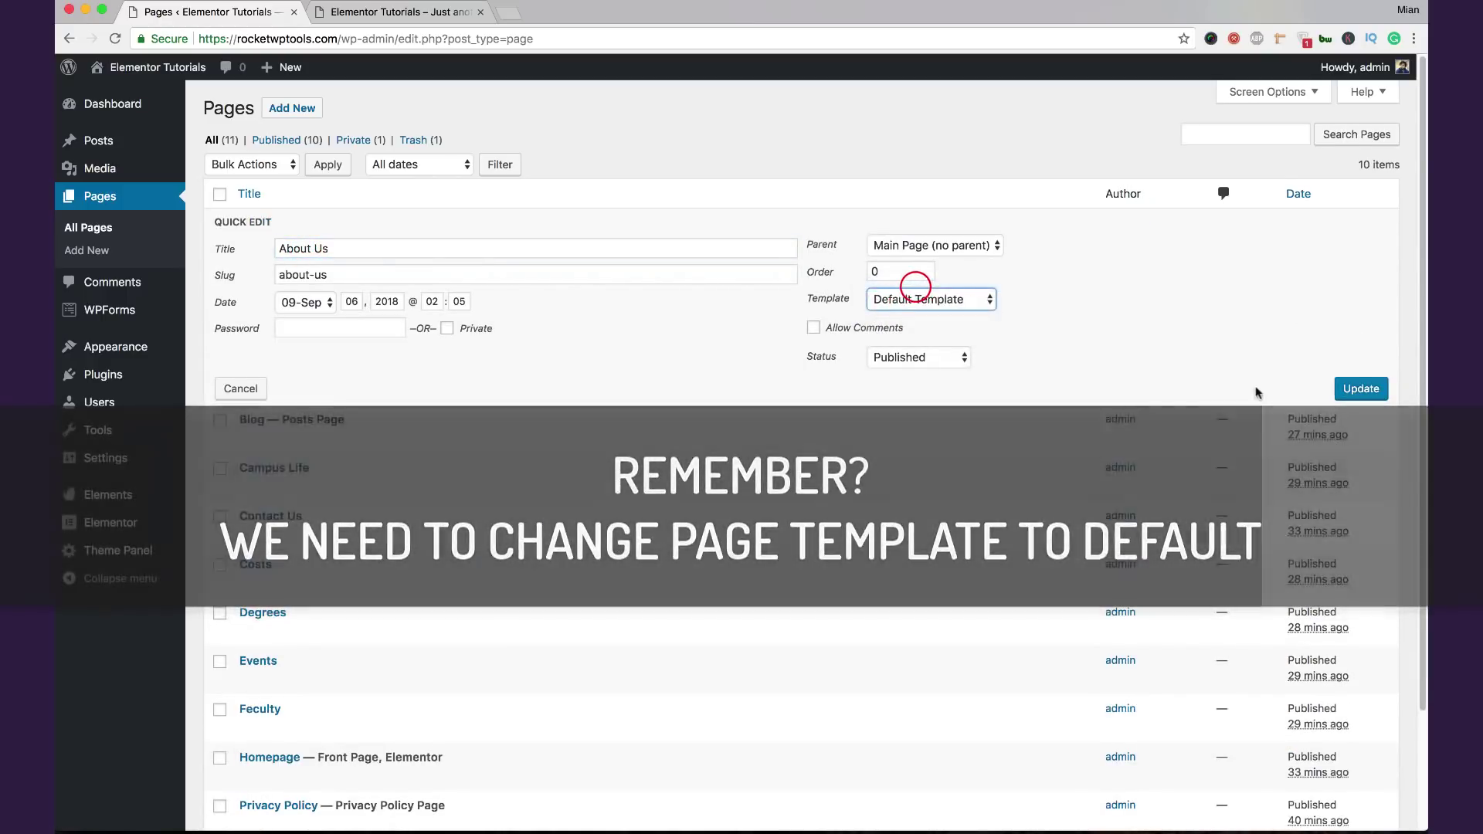
pyautogui.click(1364, 391)
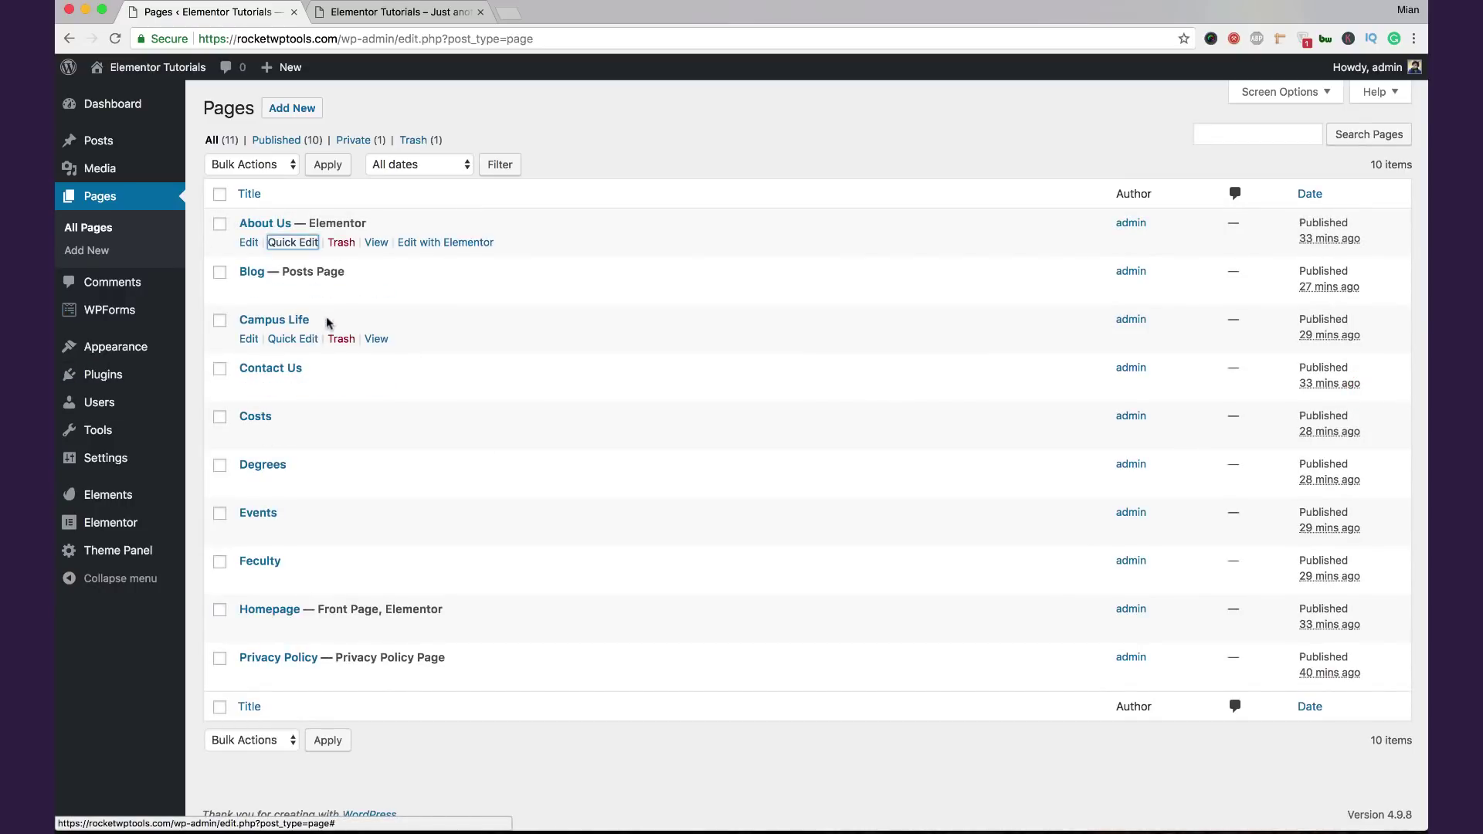
# Step: Open the Campus Life page for editing in a new tab and set its content layout to 100% Full Width
pyautogui.keyDown('super'); pyautogui.click(249, 340); pyautogui.keyUp('super')
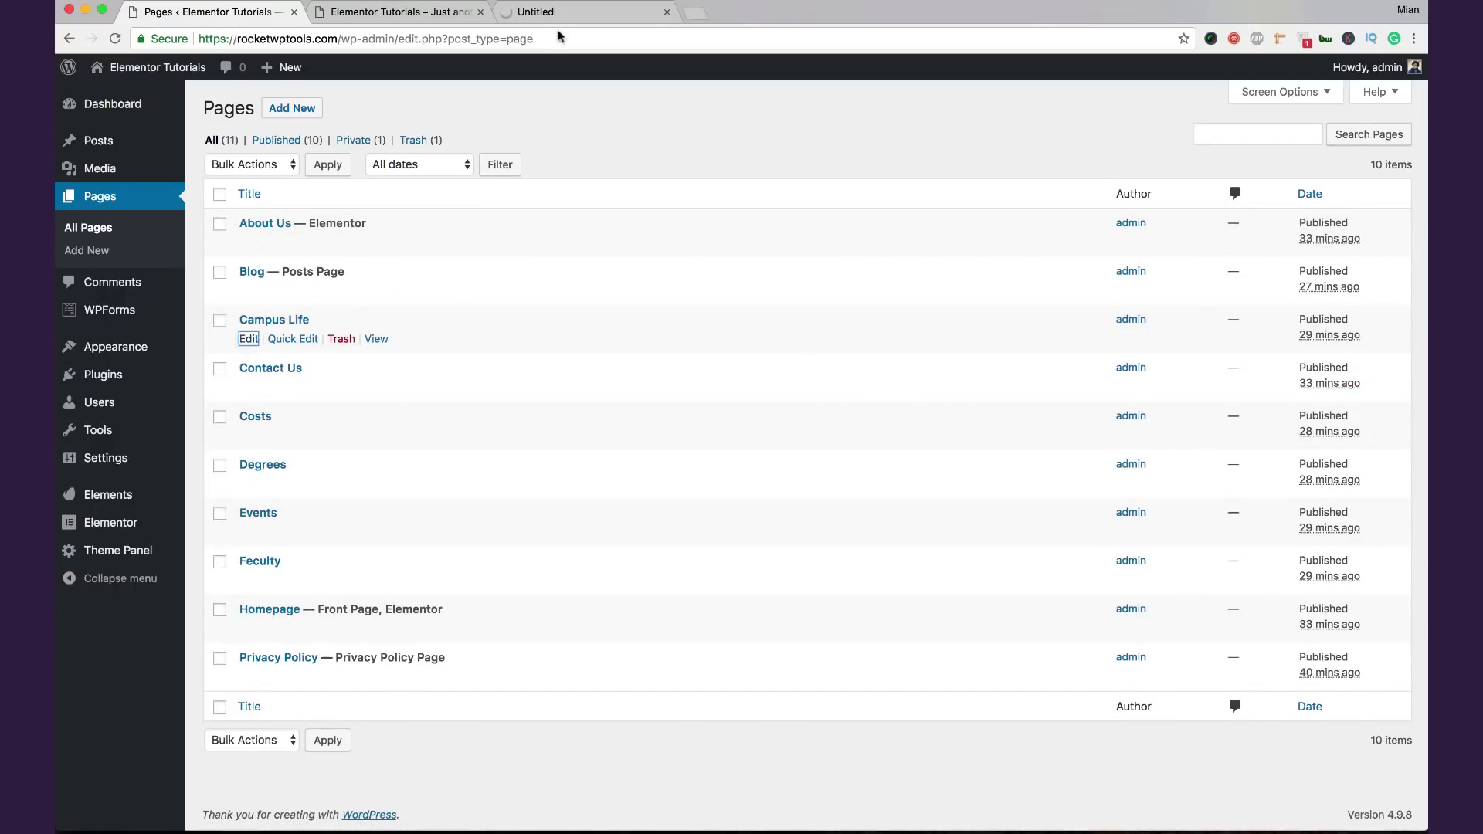
pyautogui.moveTo(566, 17); pyautogui.dragTo(386, 15)
pyautogui.click(503, 15)
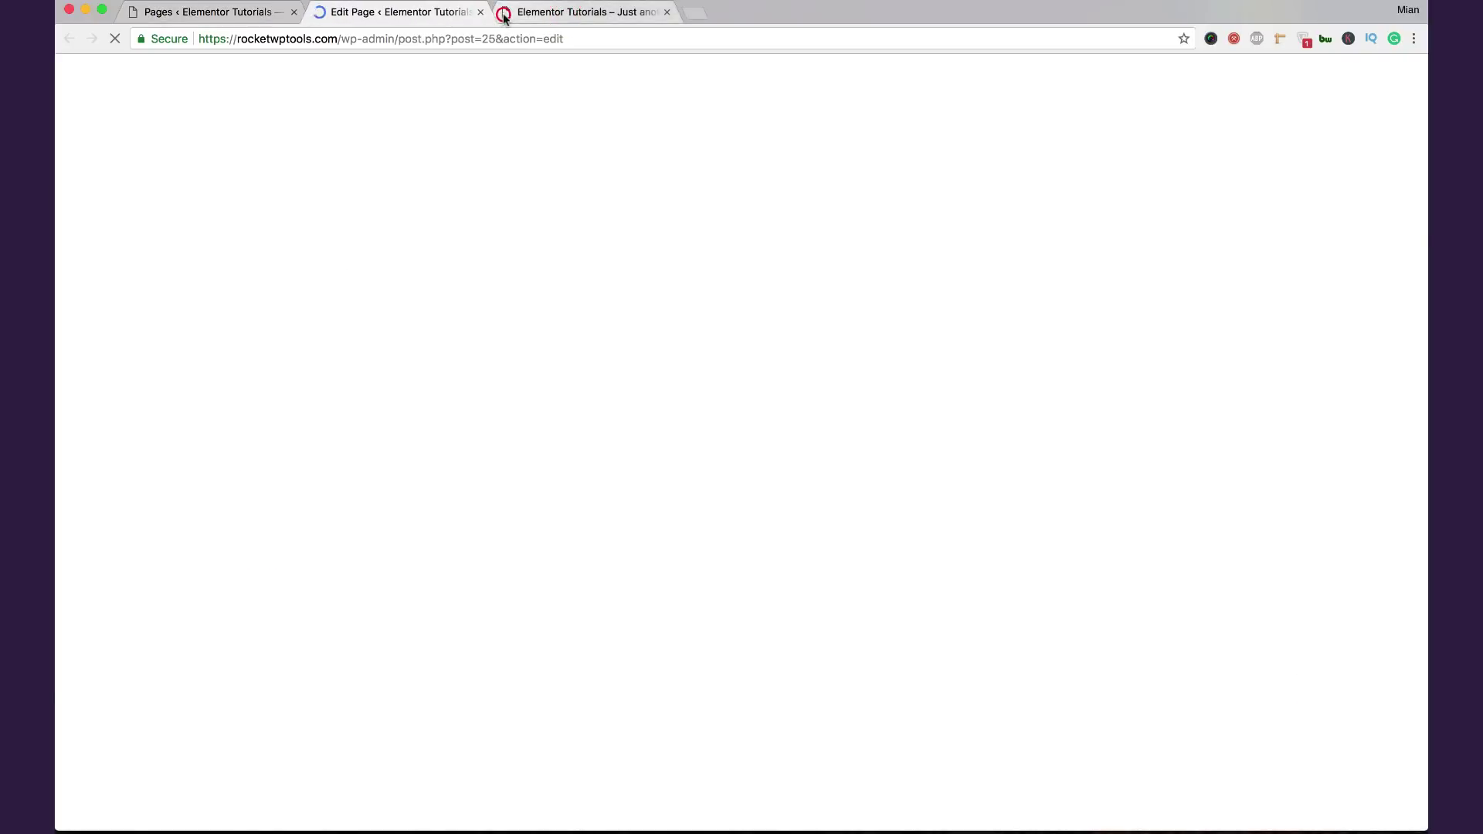
pyautogui.click(390, 16)
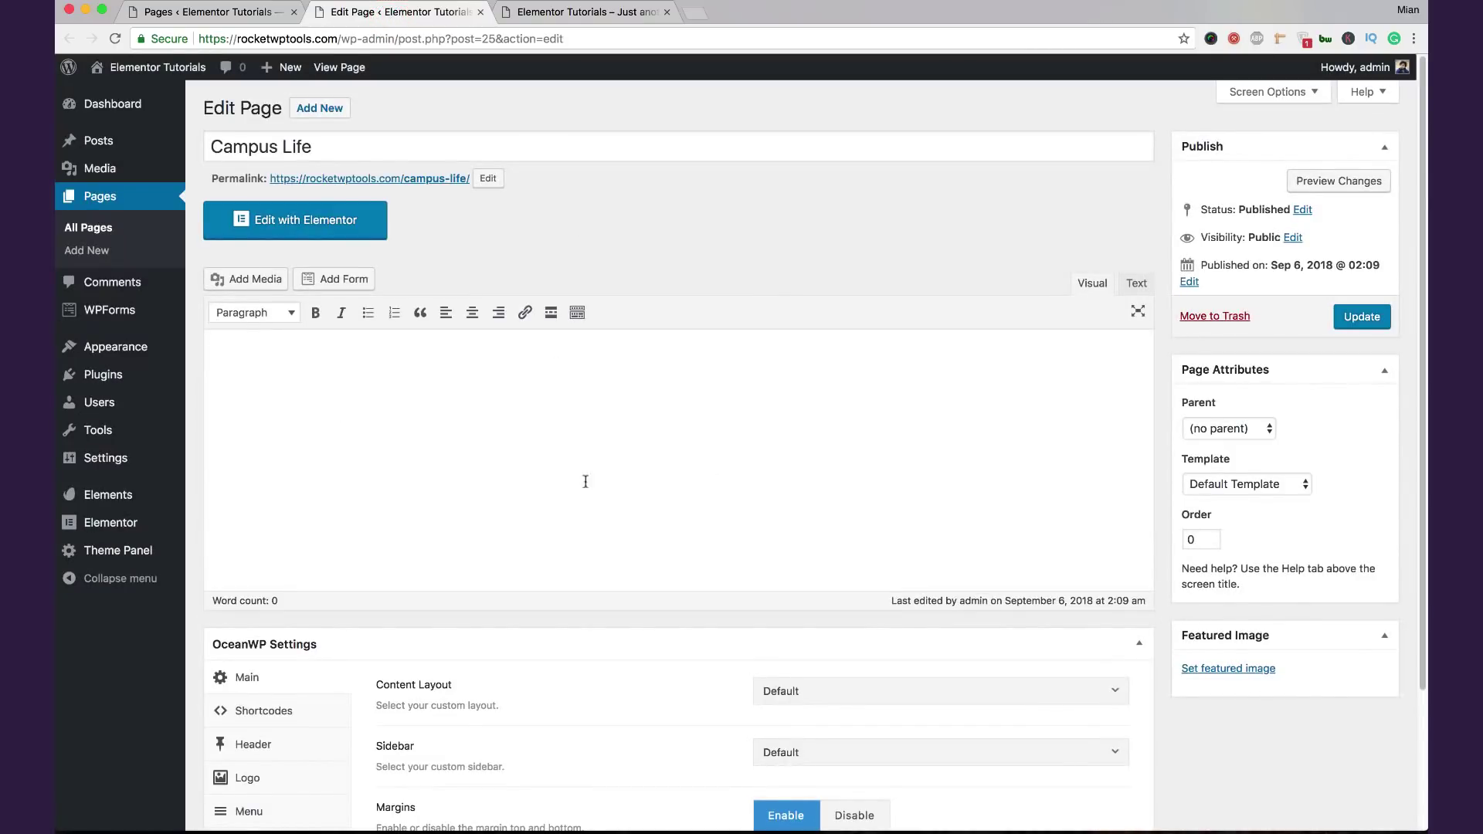
pyautogui.scroll(-1, 759, 490)
pyautogui.click(857, 641)
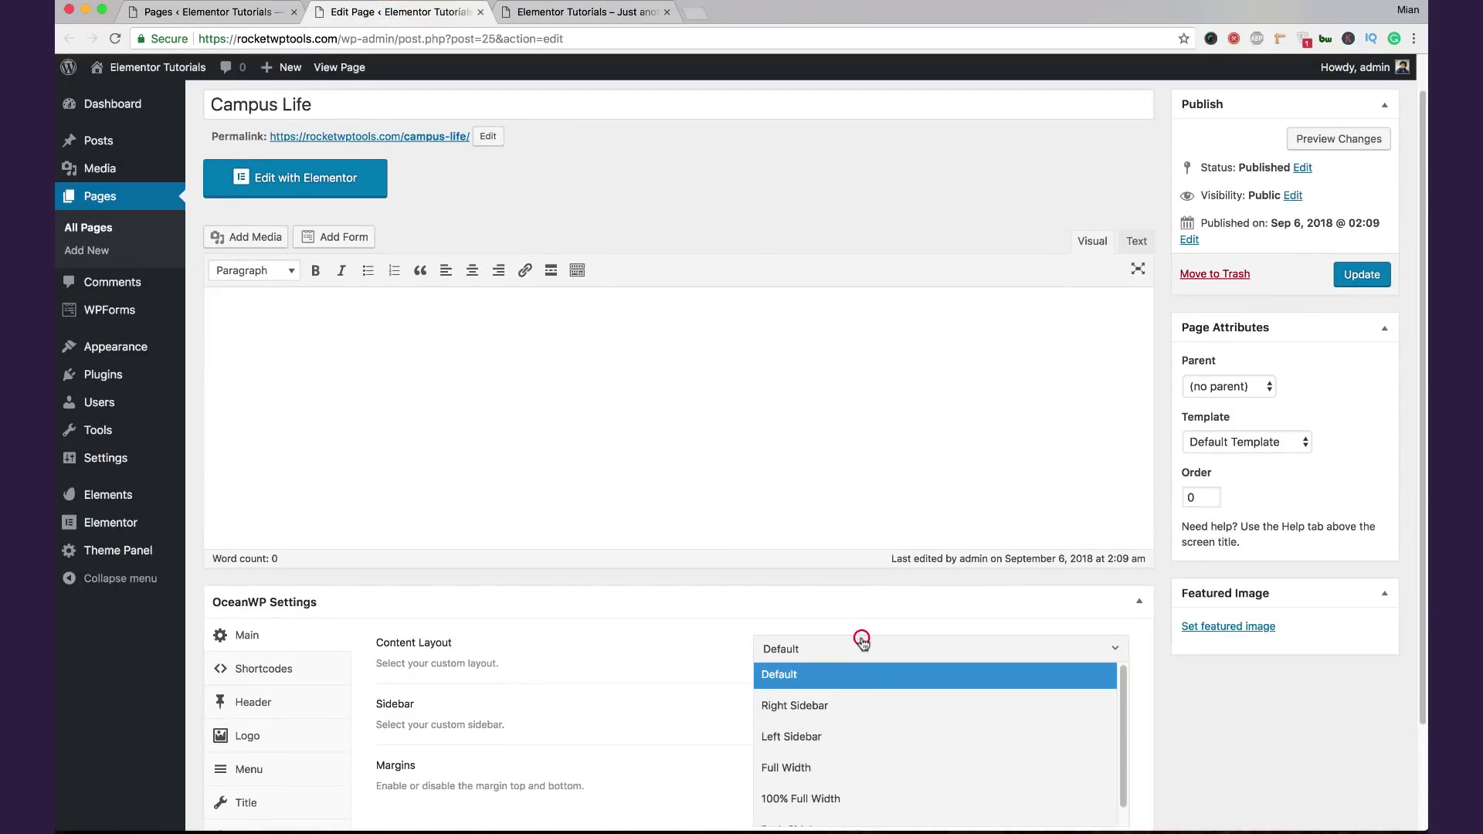
pyautogui.click(869, 792)
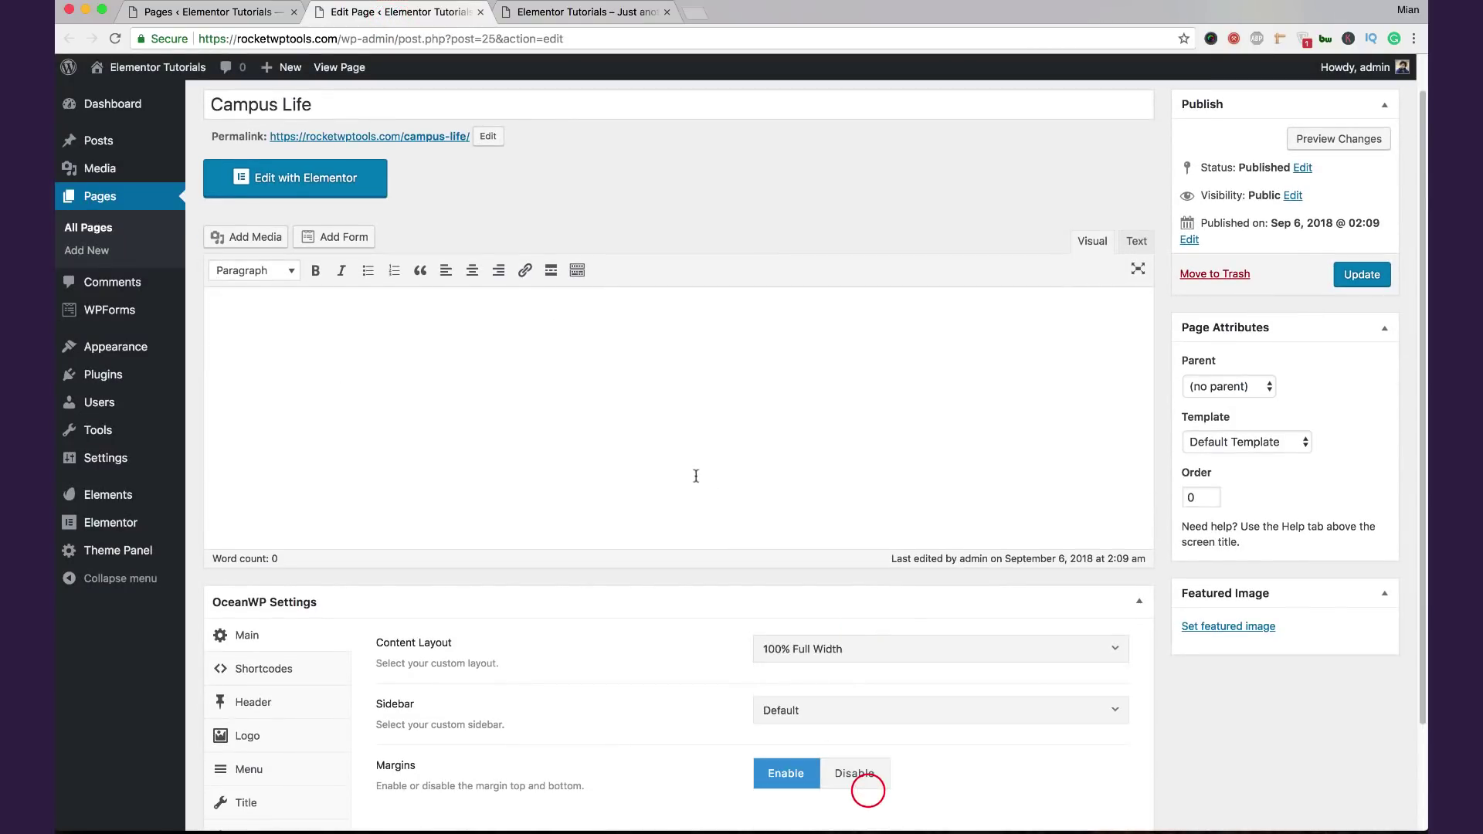
# Step: Disable the margins and the page title for Campus Life in the OceanWP settings and update the page
pyautogui.scroll(-3, 703, 476)
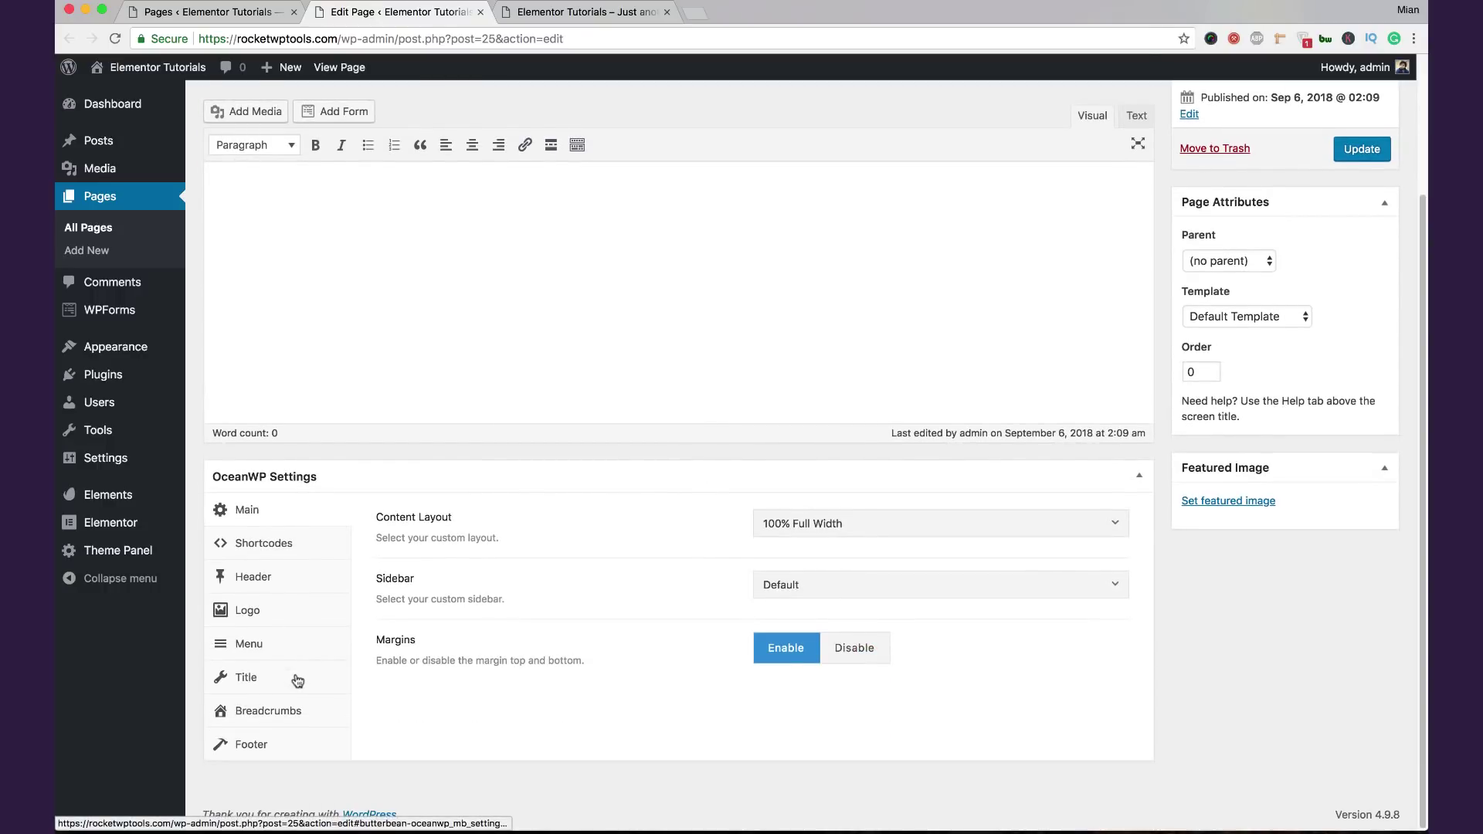
pyautogui.click(855, 649)
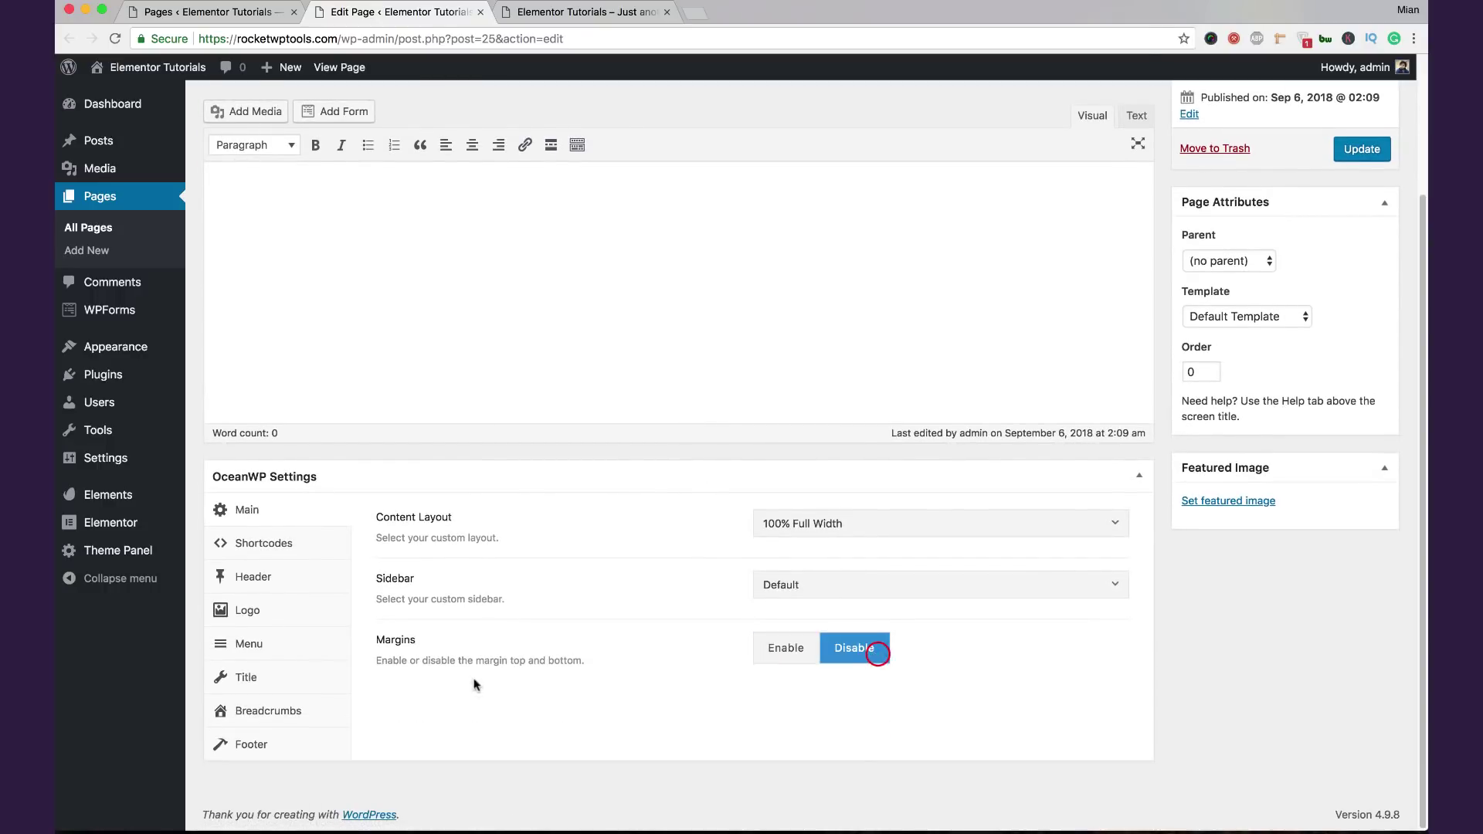
pyautogui.click(335, 677)
pyautogui.click(901, 532)
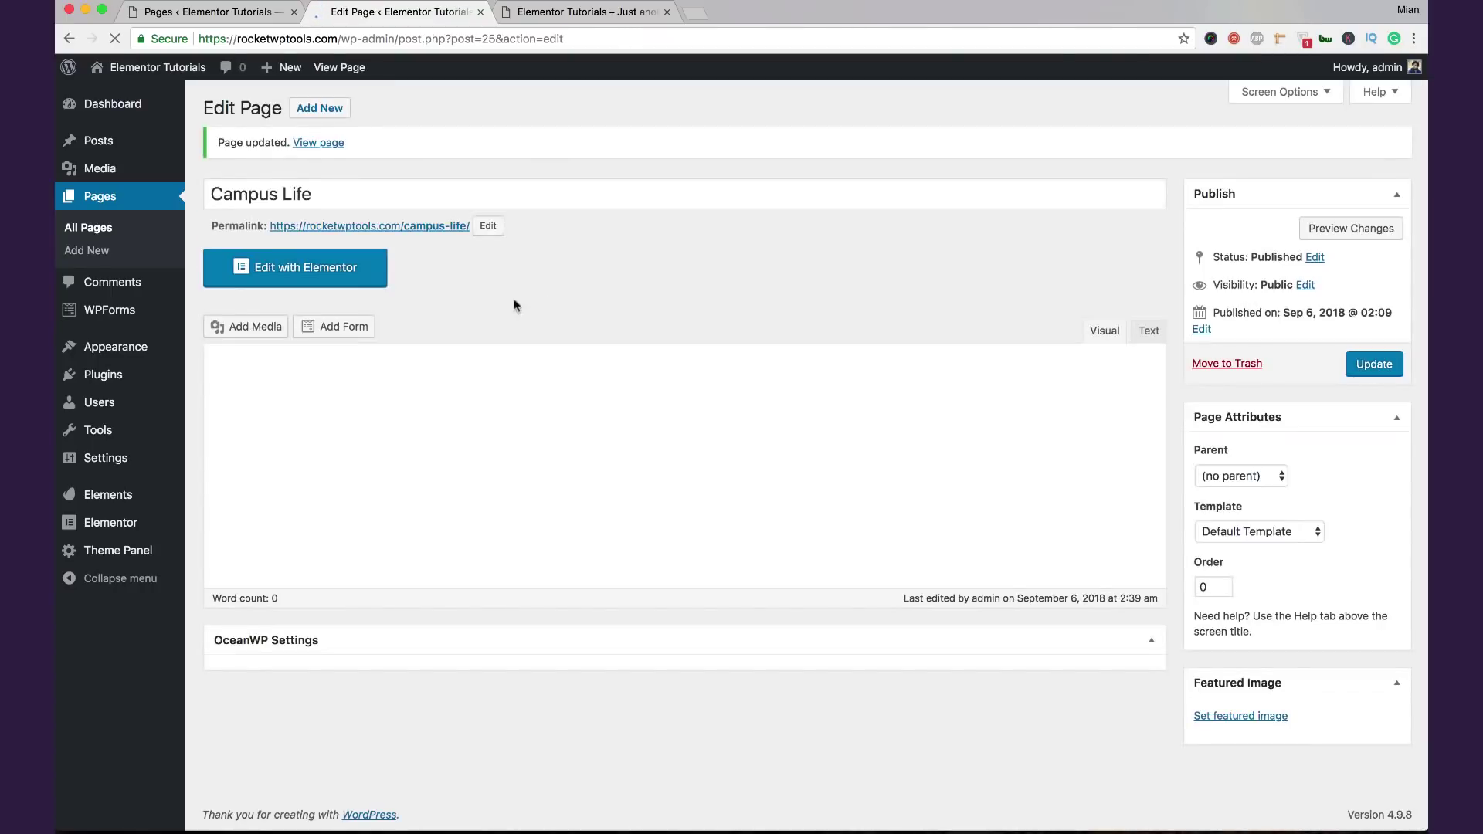
# Step: Open Campus Life in Elementor and insert the saved template Education > Campus Life, including its document settings
pyautogui.click(336, 275)
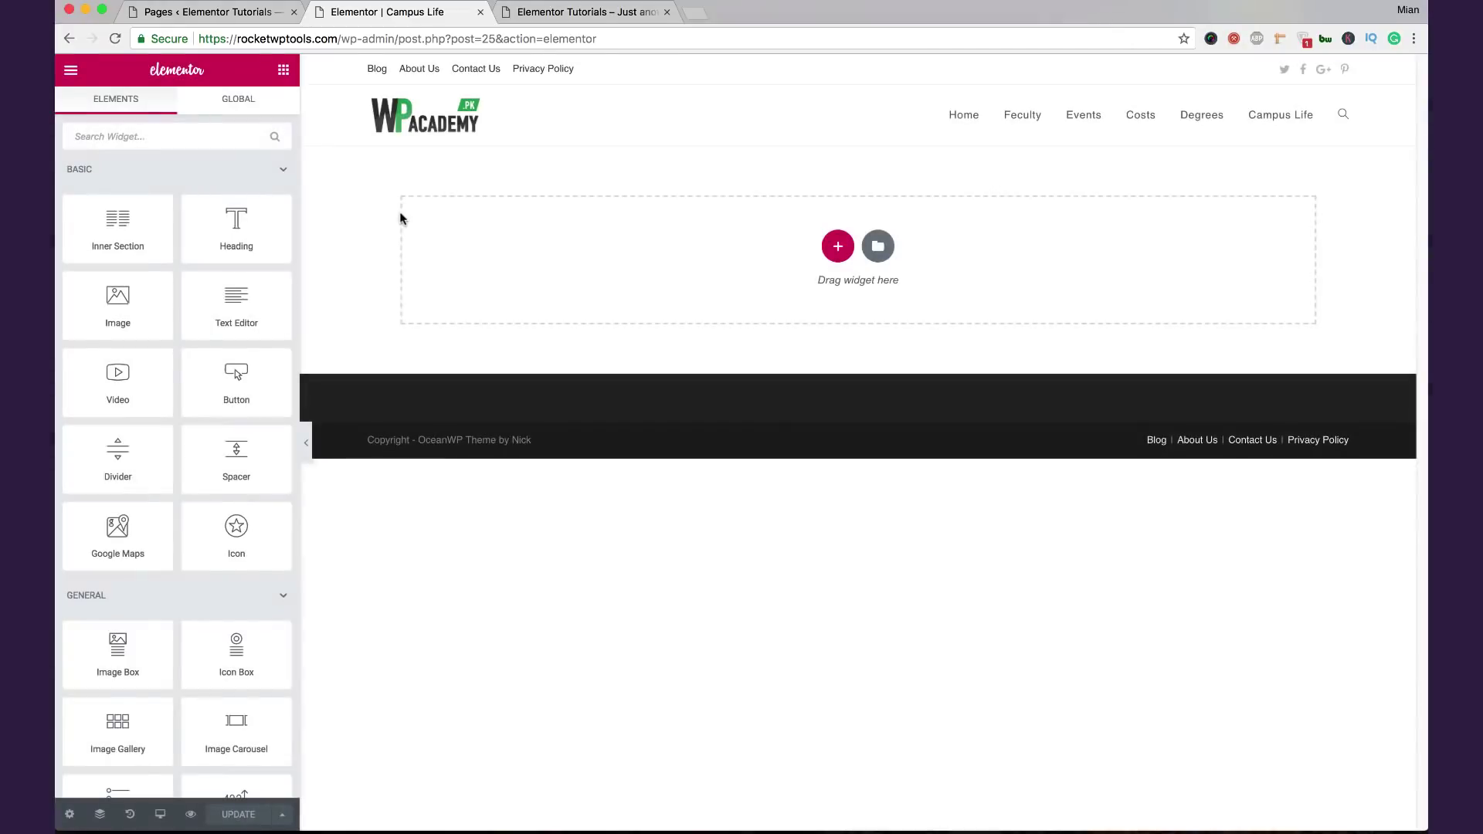
pyautogui.click(871, 261)
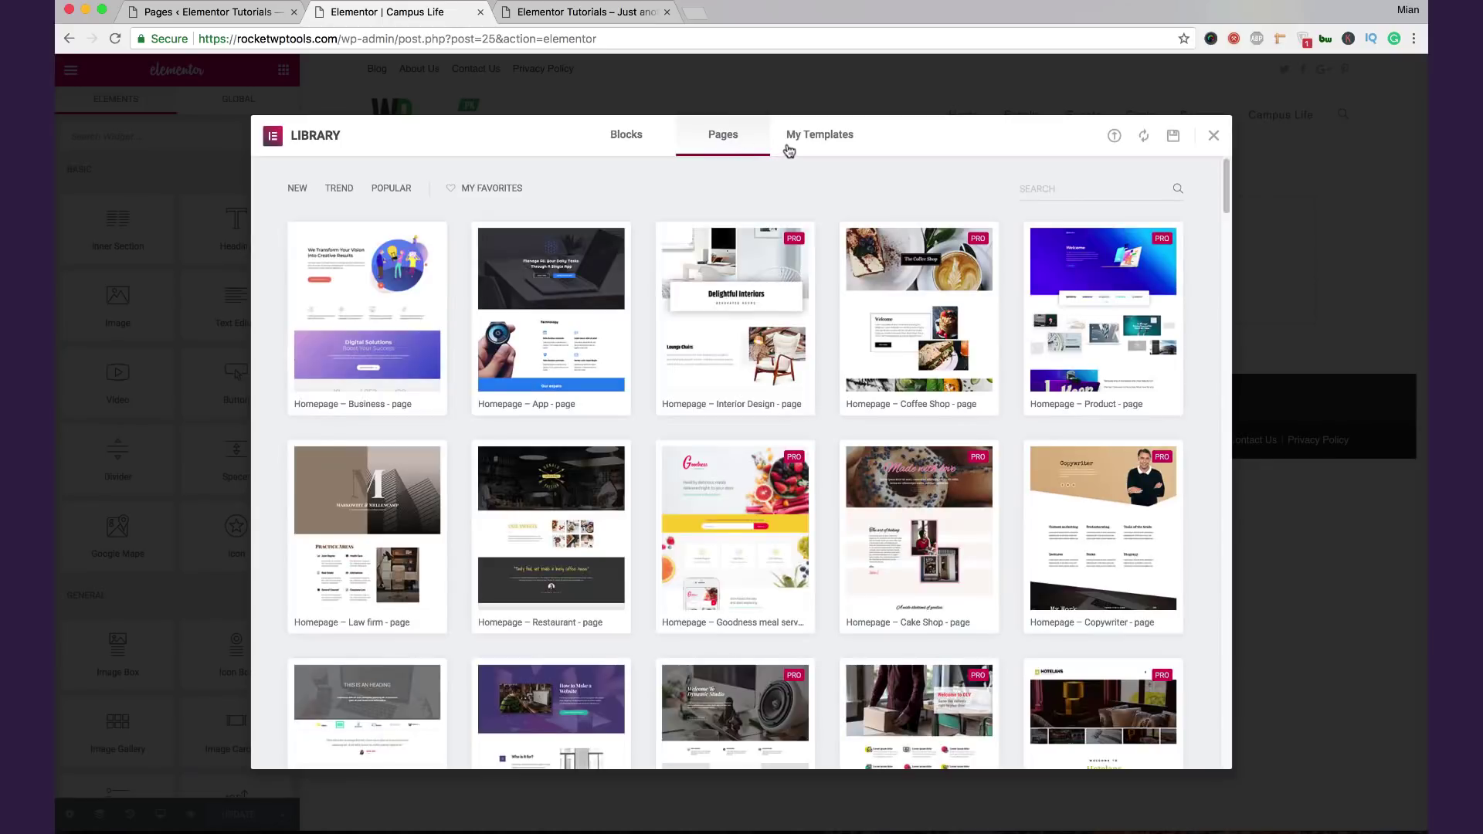
pyautogui.click(789, 146)
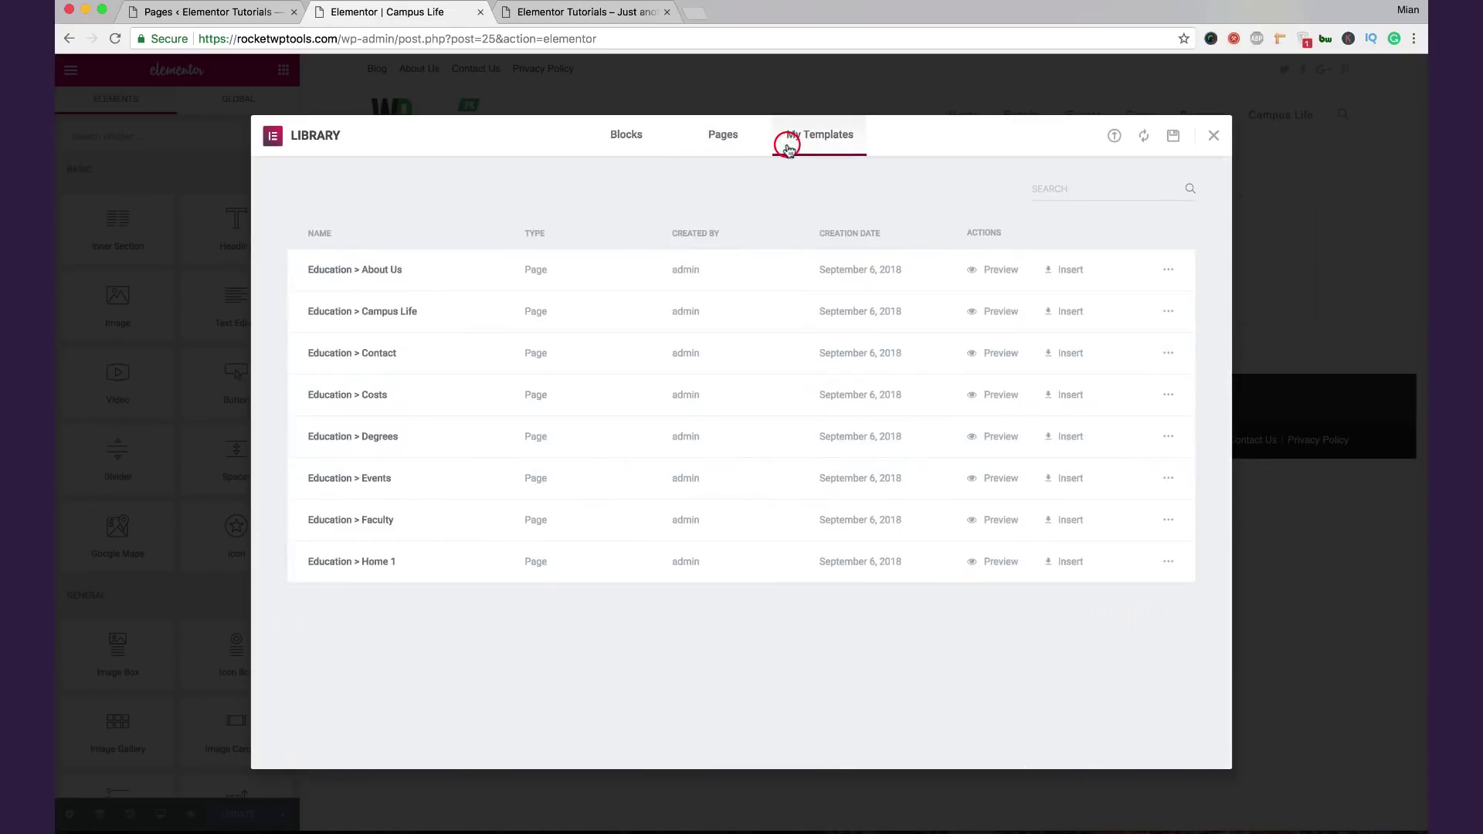
pyautogui.click(1082, 318)
pyautogui.click(771, 499)
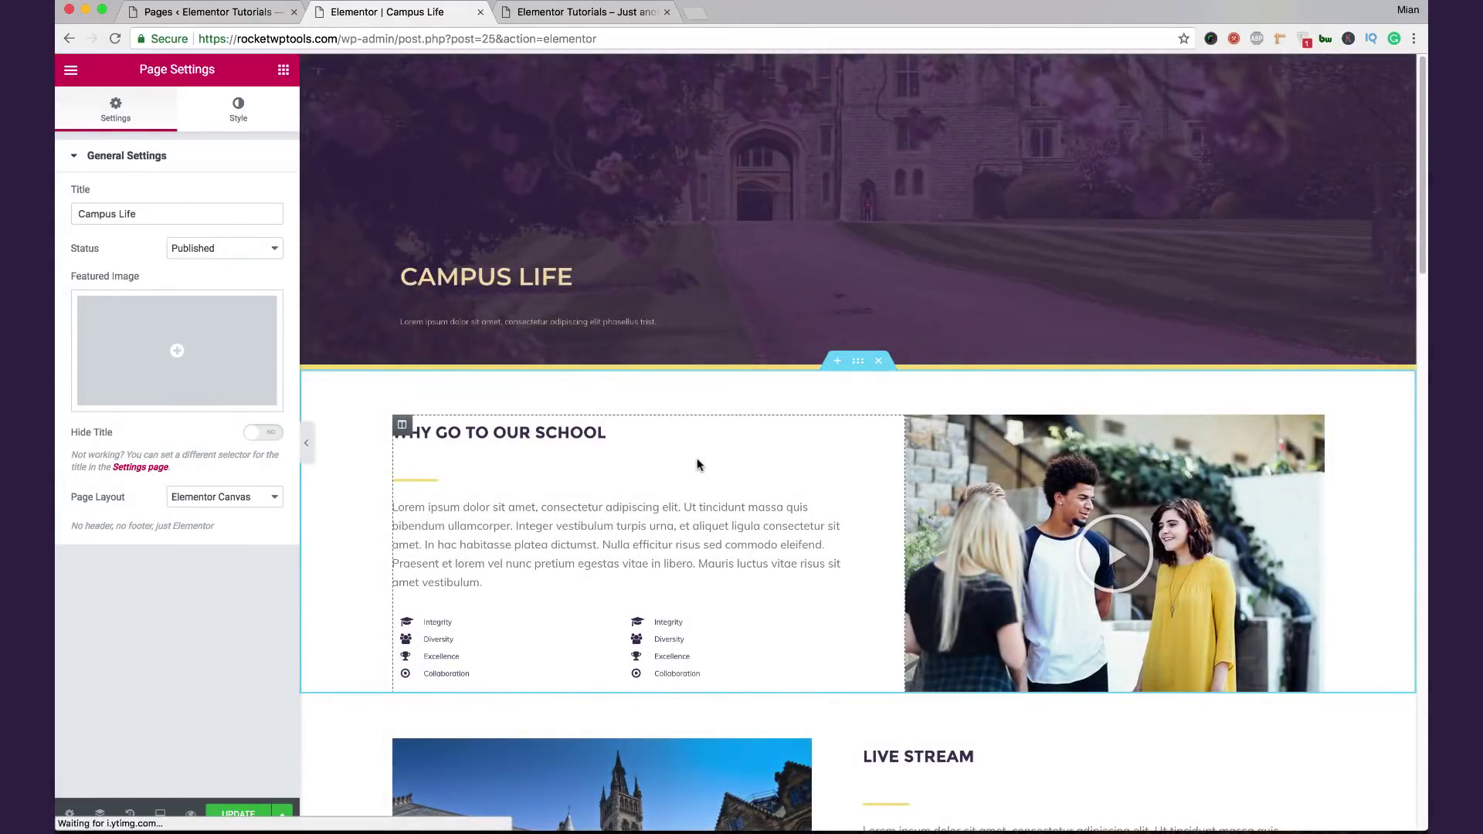
# Step: Set the Campus Life page layout to Default, update the page, and close its editor
pyautogui.scroll(-10, 697, 464)
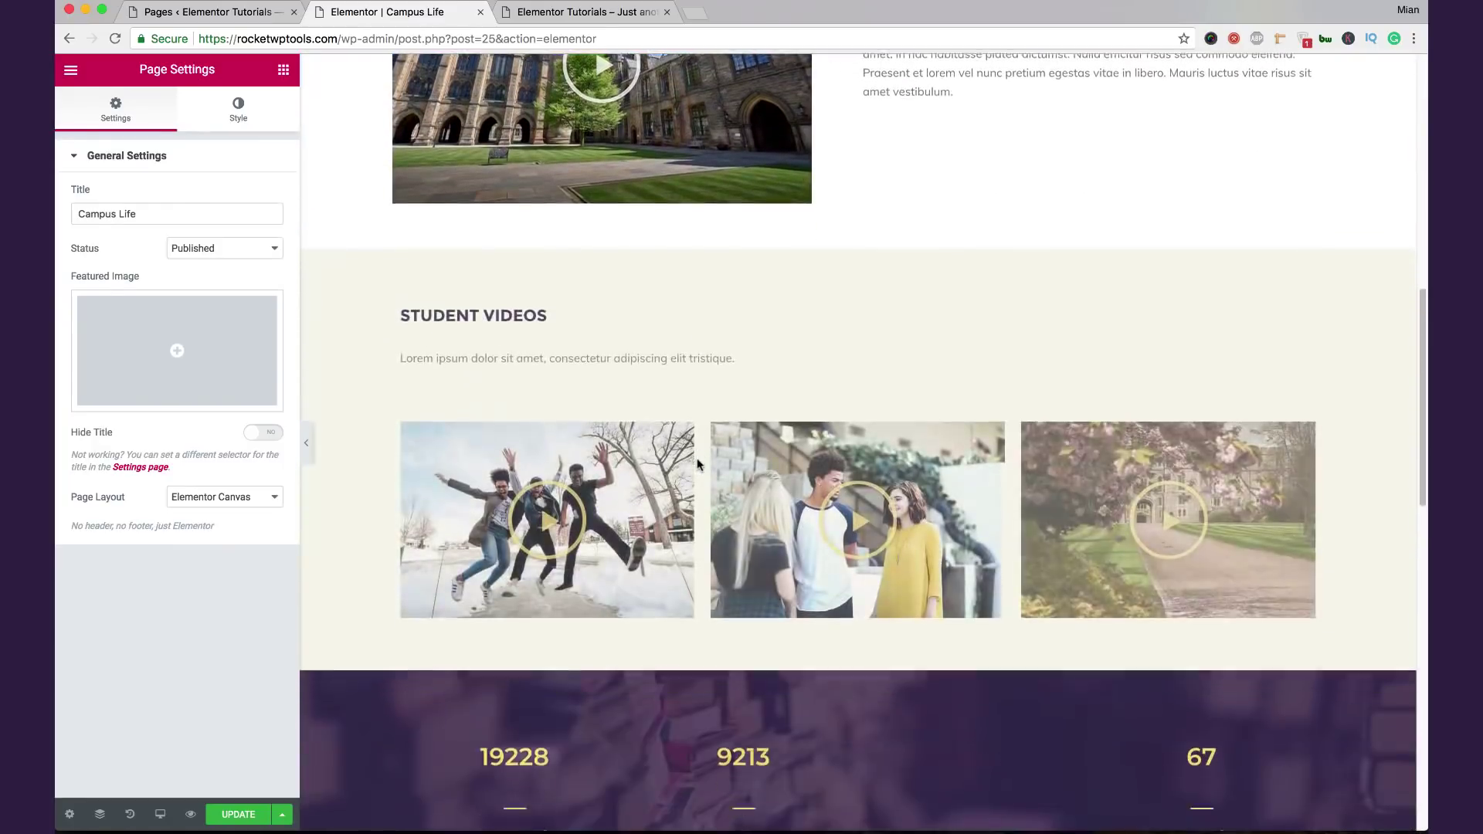
pyautogui.scroll(-9, 698, 464)
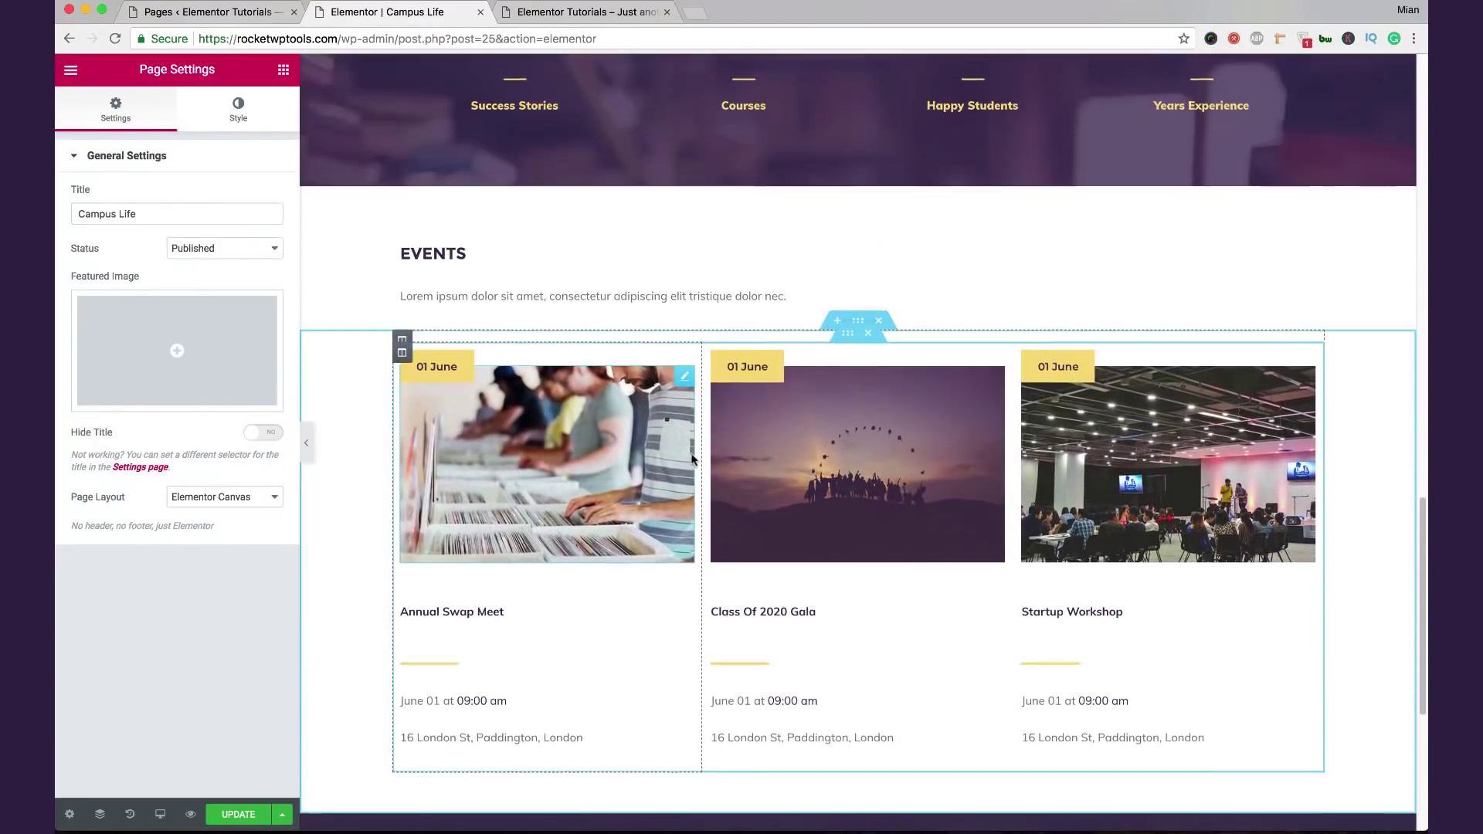
pyautogui.scroll(4, 691, 459)
pyautogui.scroll(-4, 691, 459)
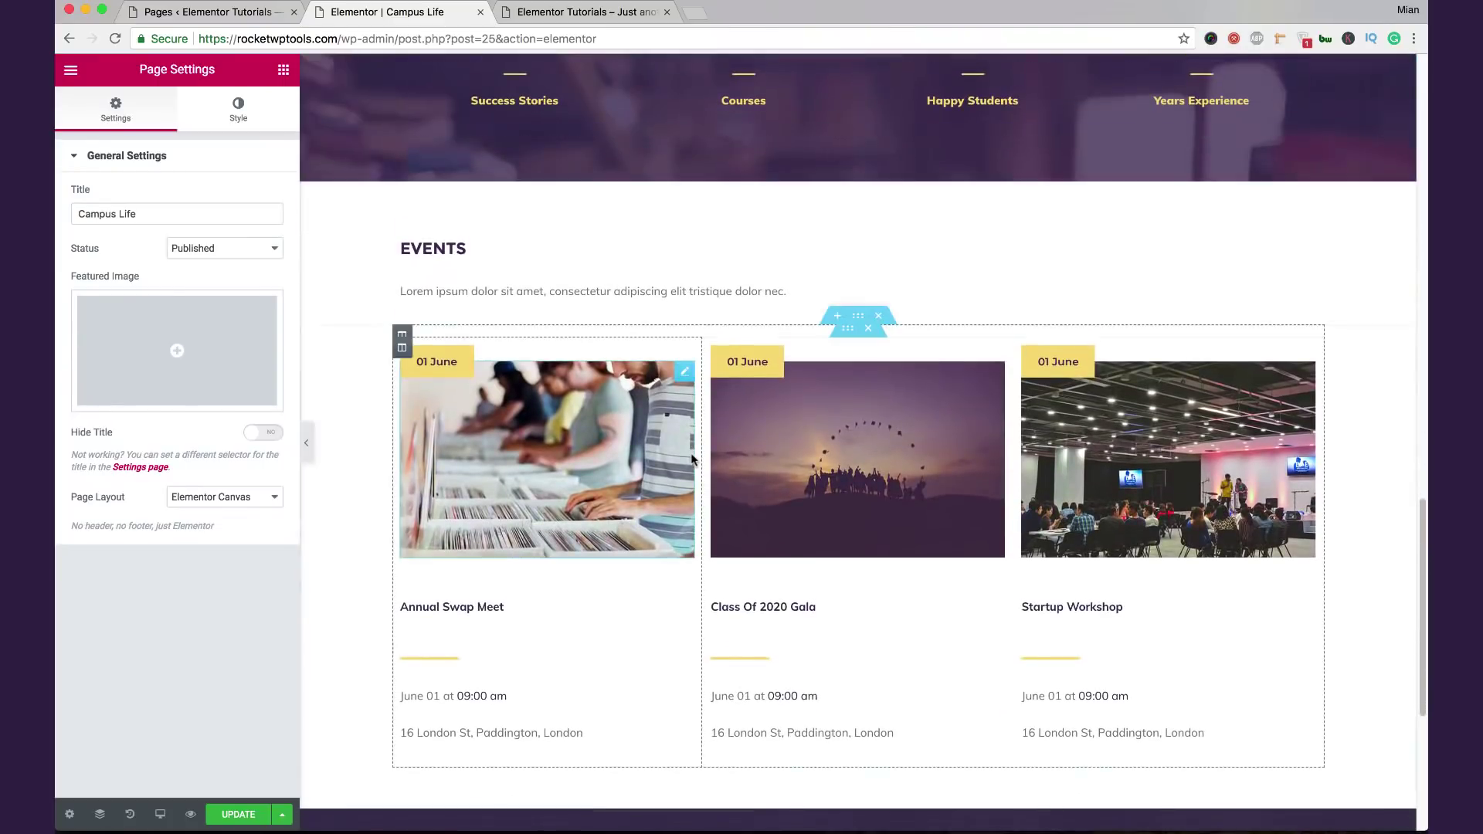
pyautogui.scroll(-4, 693, 459)
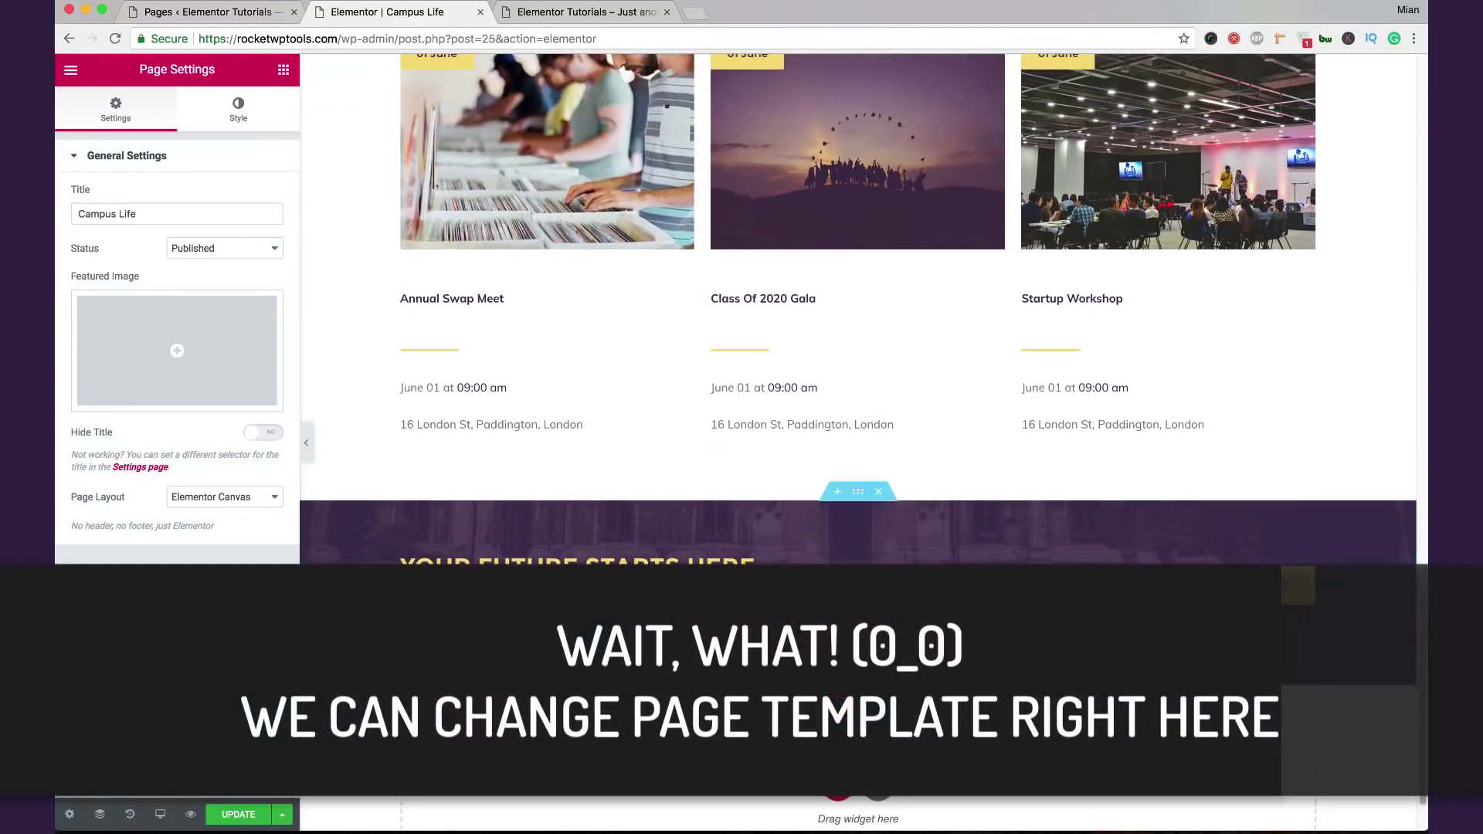
pyautogui.click(220, 497)
pyautogui.click(217, 484)
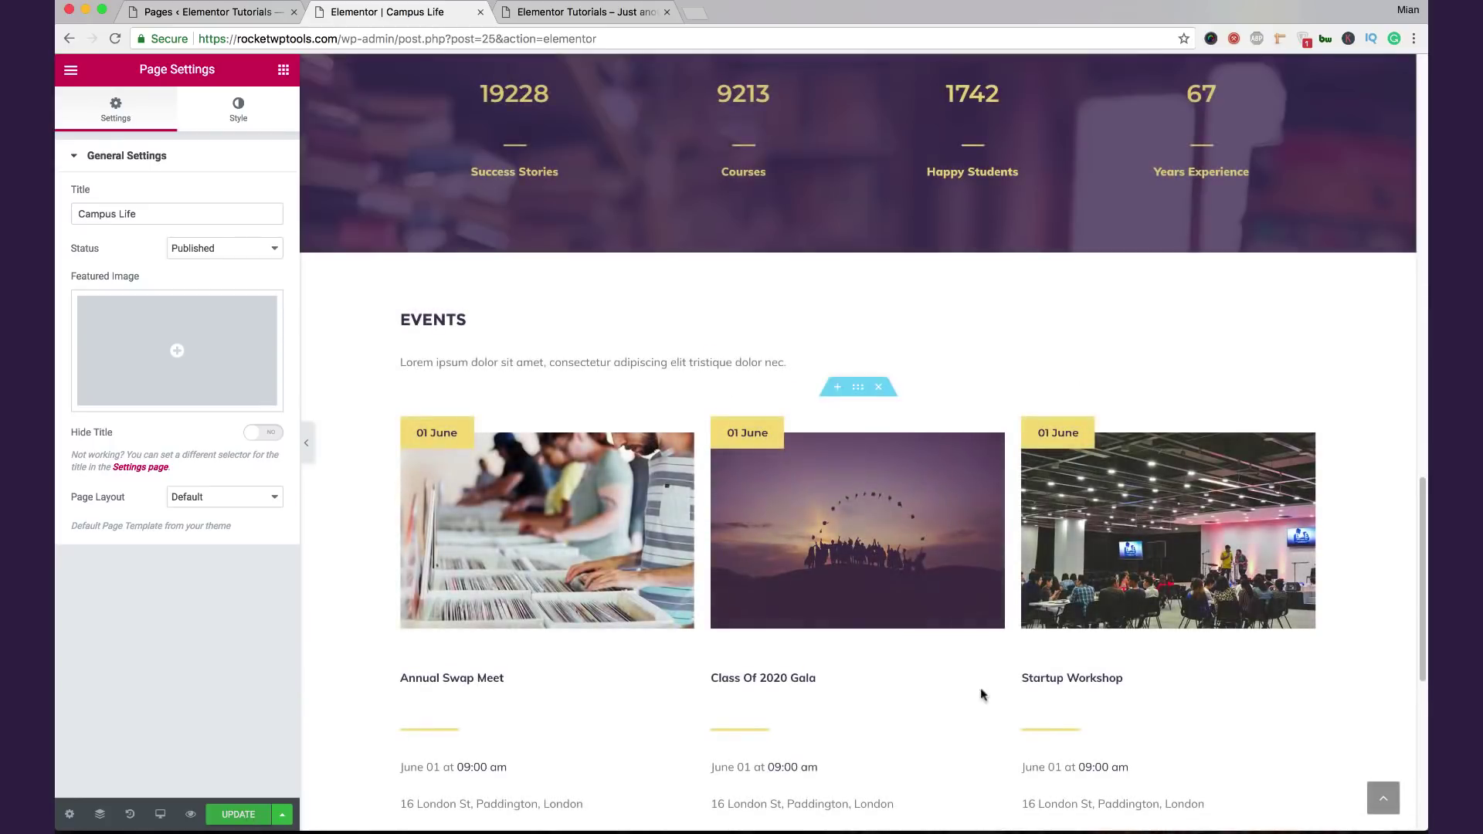
pyautogui.scroll(20, 1426, 424)
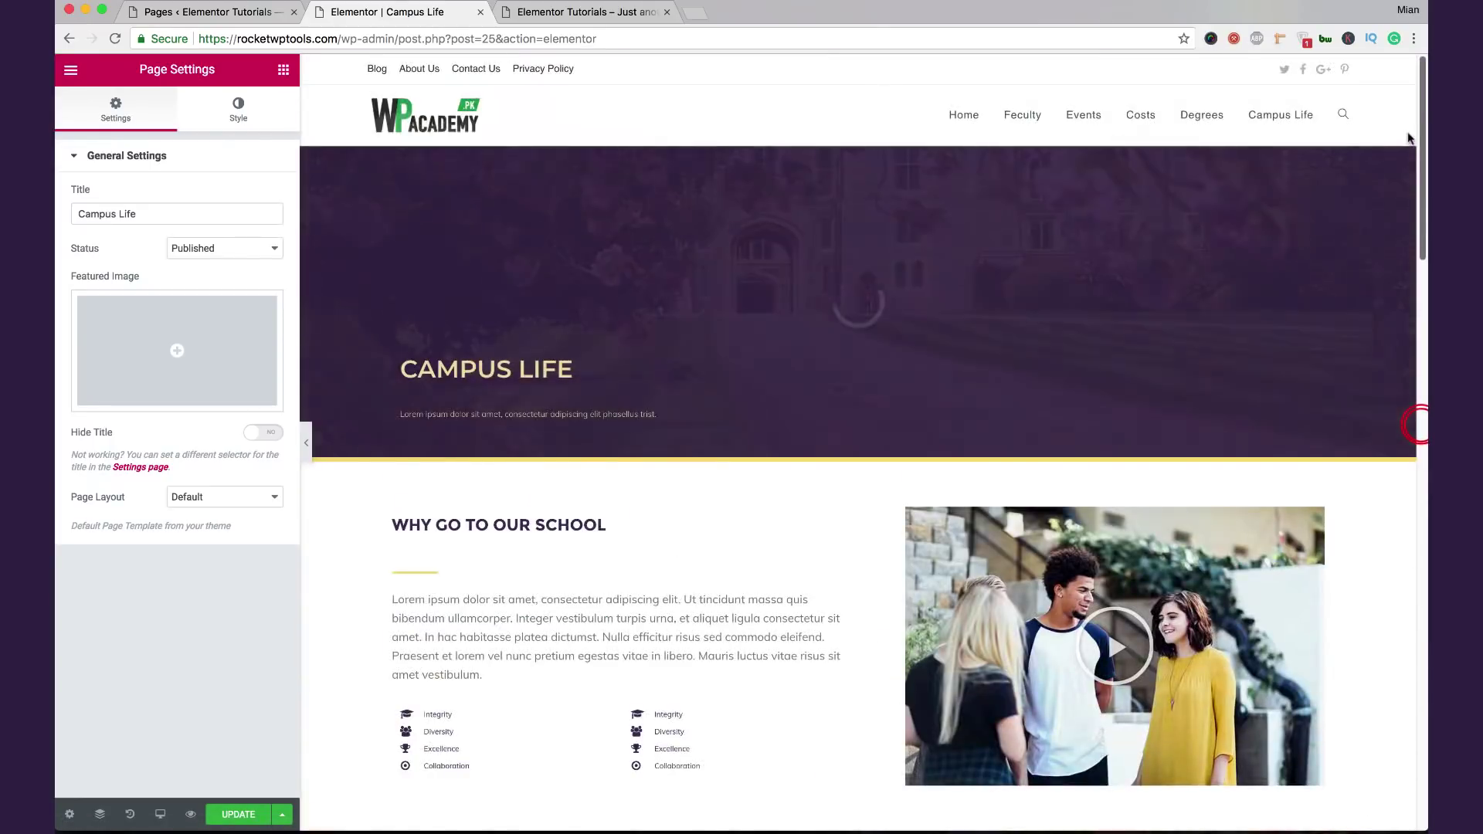
pyautogui.click(239, 811)
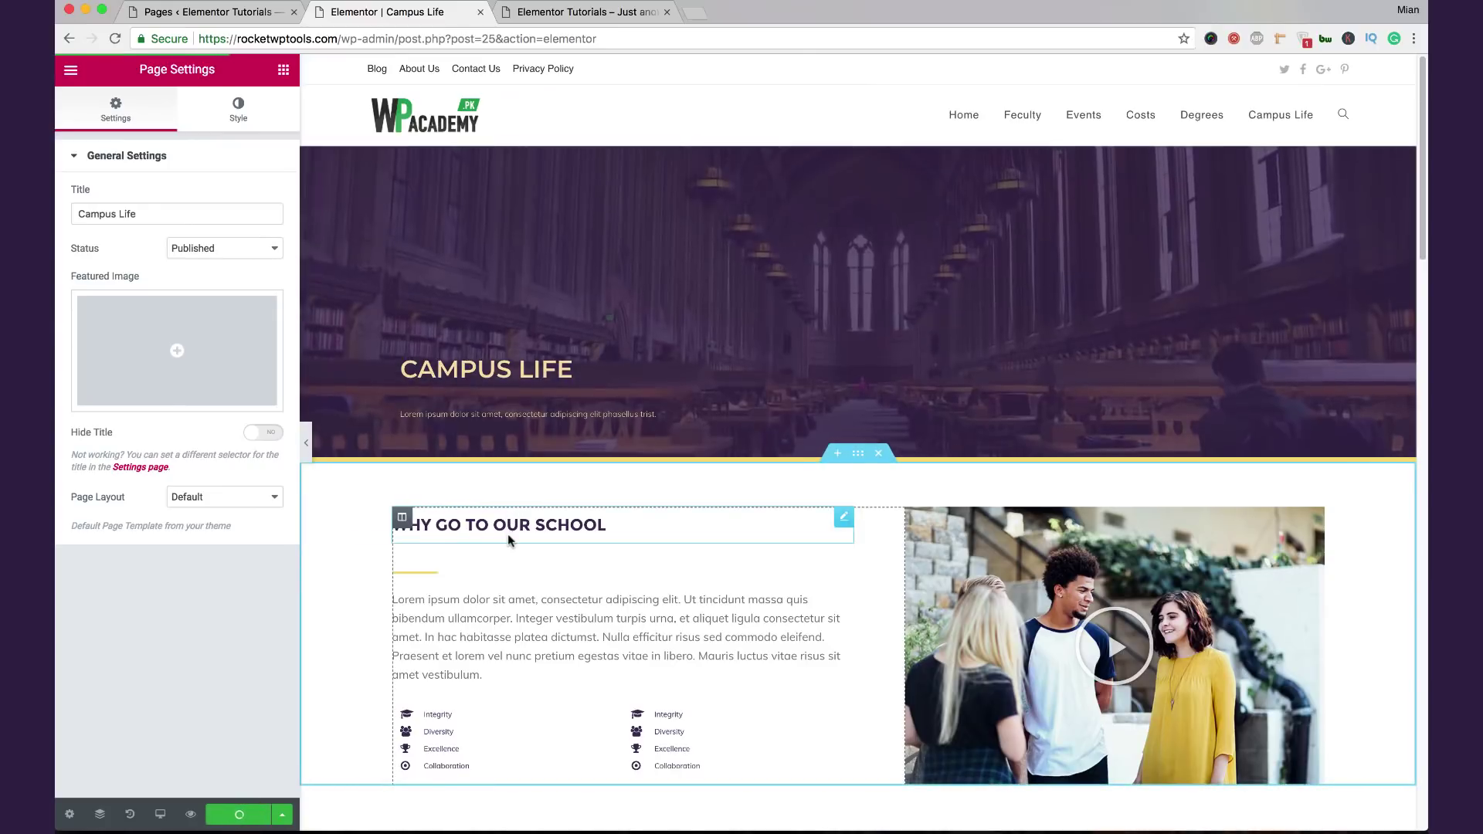
pyautogui.scroll(-4, 508, 535)
pyautogui.scroll(-15, 510, 538)
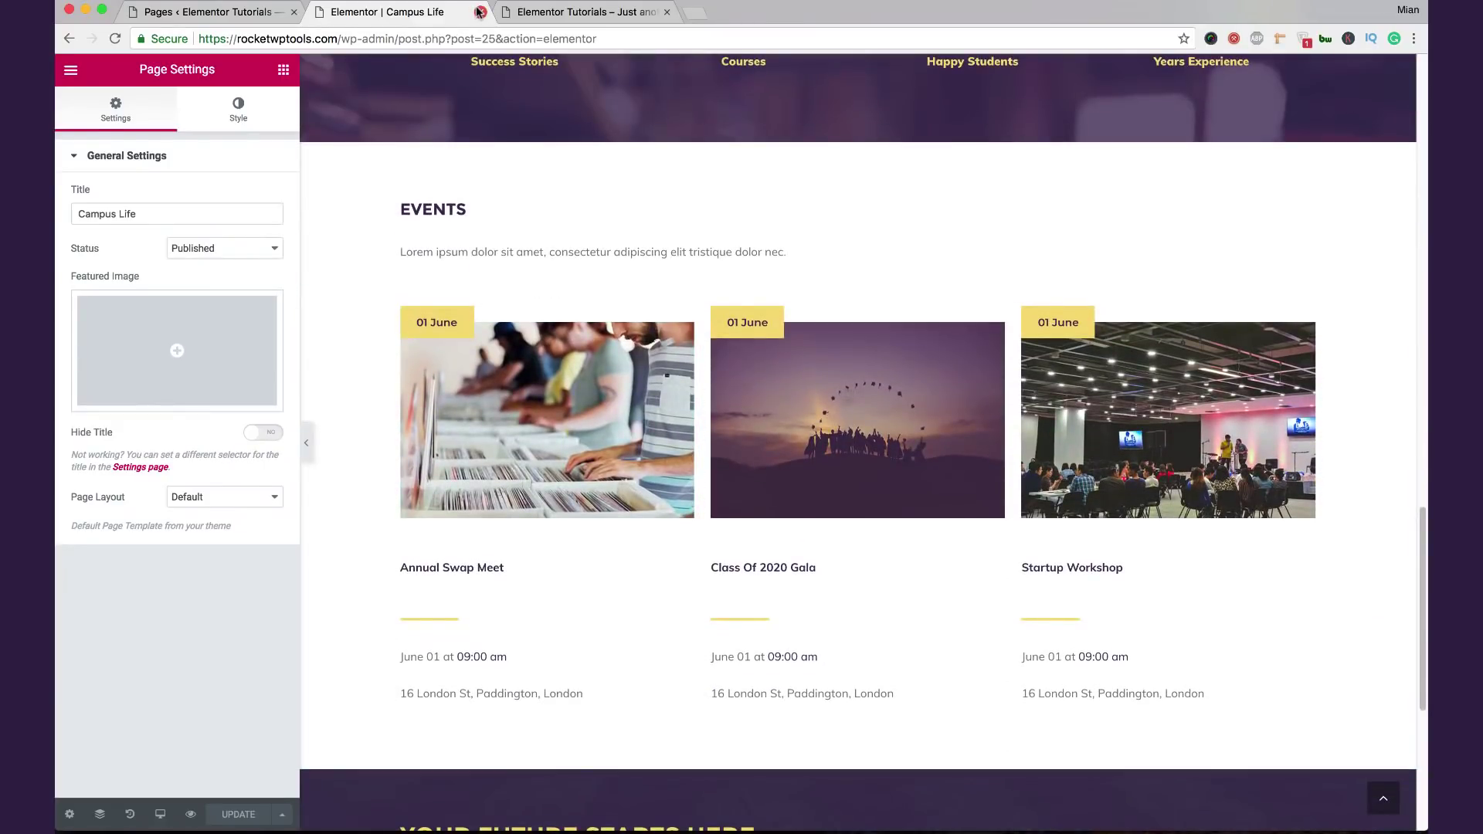
pyautogui.click(478, 11)
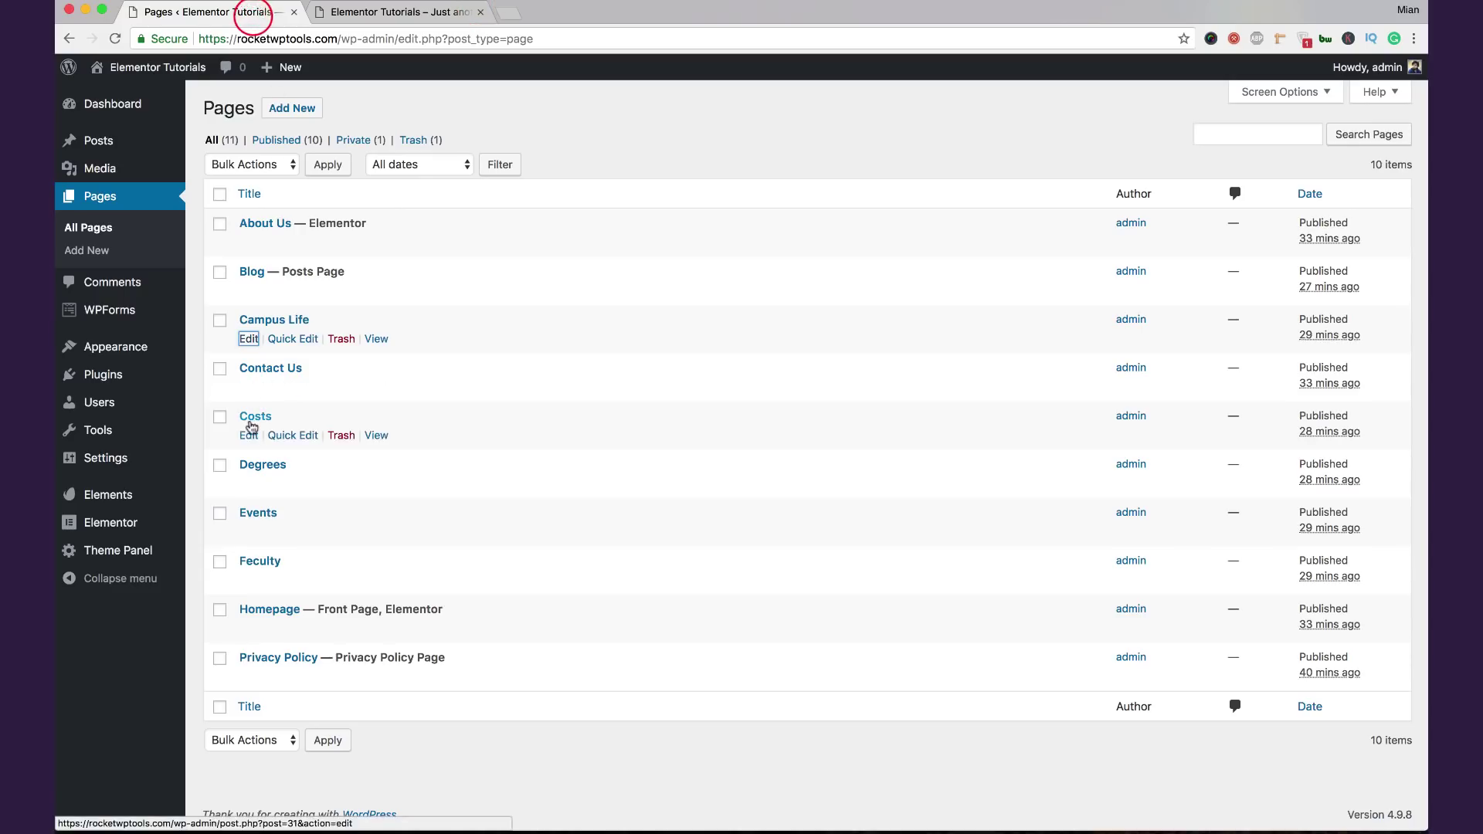
# Step: Open the Costs page for editing in a new tab and set its content layout to 100% Full Width
pyautogui.rightClick(252, 438)
pyautogui.click(254, 445)
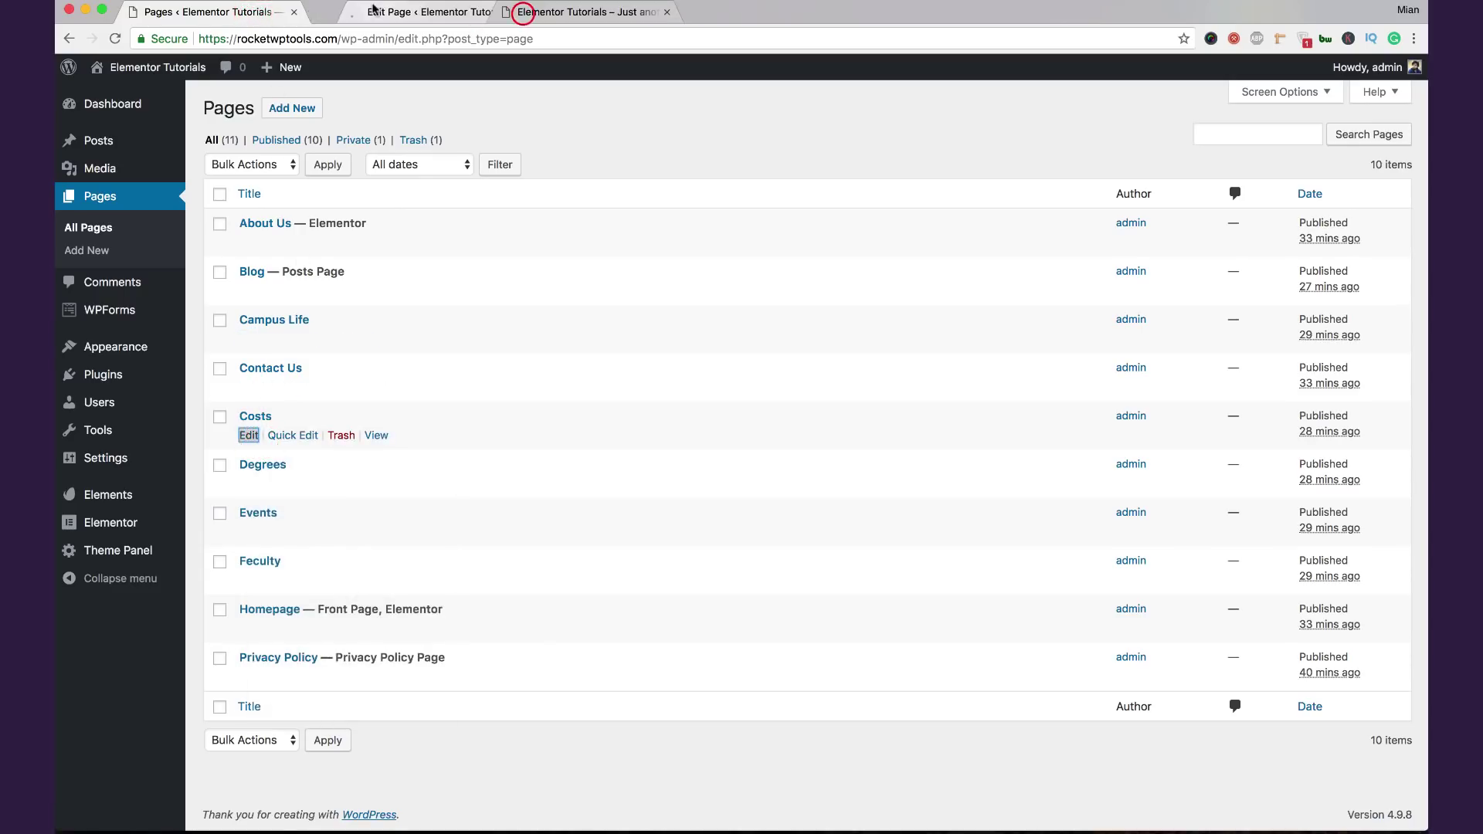
pyautogui.click(376, 9)
pyautogui.scroll(-3, 488, 422)
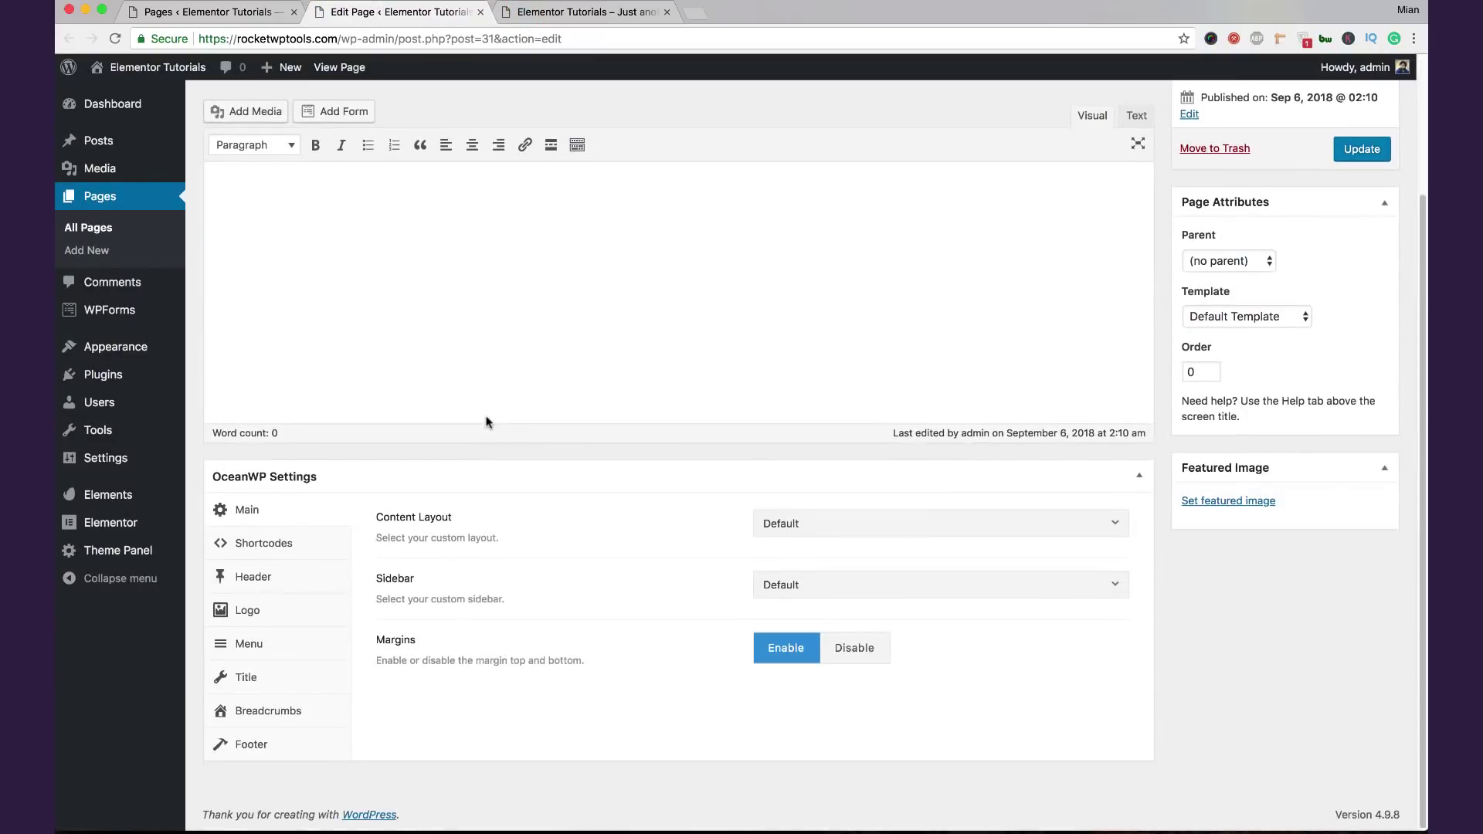
pyautogui.click(811, 532)
pyautogui.click(833, 666)
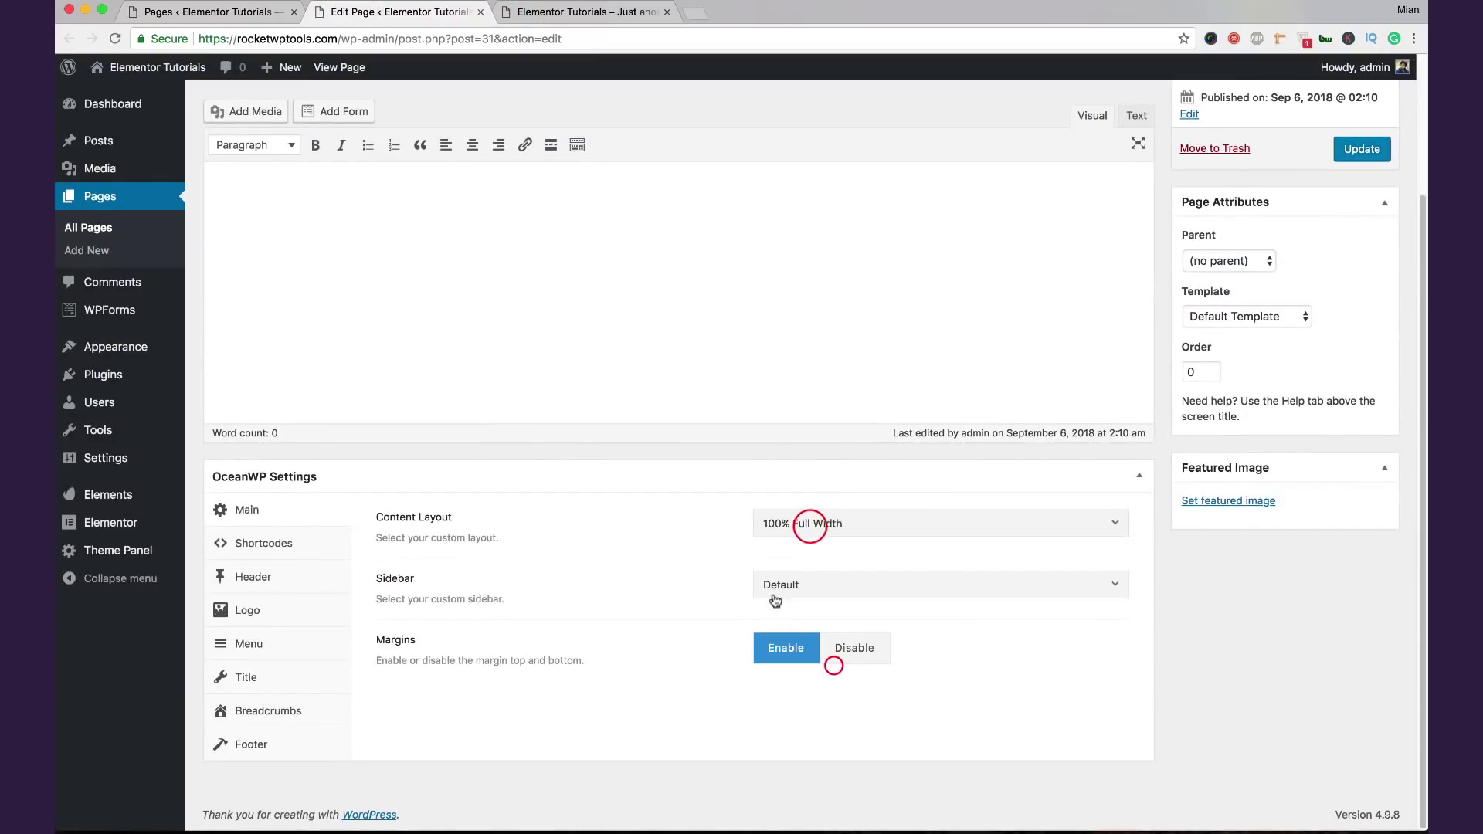
# Step: Disable the margins and the page title for Costs in the OceanWP settings and update the page
pyautogui.click(867, 663)
pyautogui.click(345, 679)
pyautogui.click(914, 534)
pyautogui.click(1357, 150)
pyautogui.scroll(3, 658, 350)
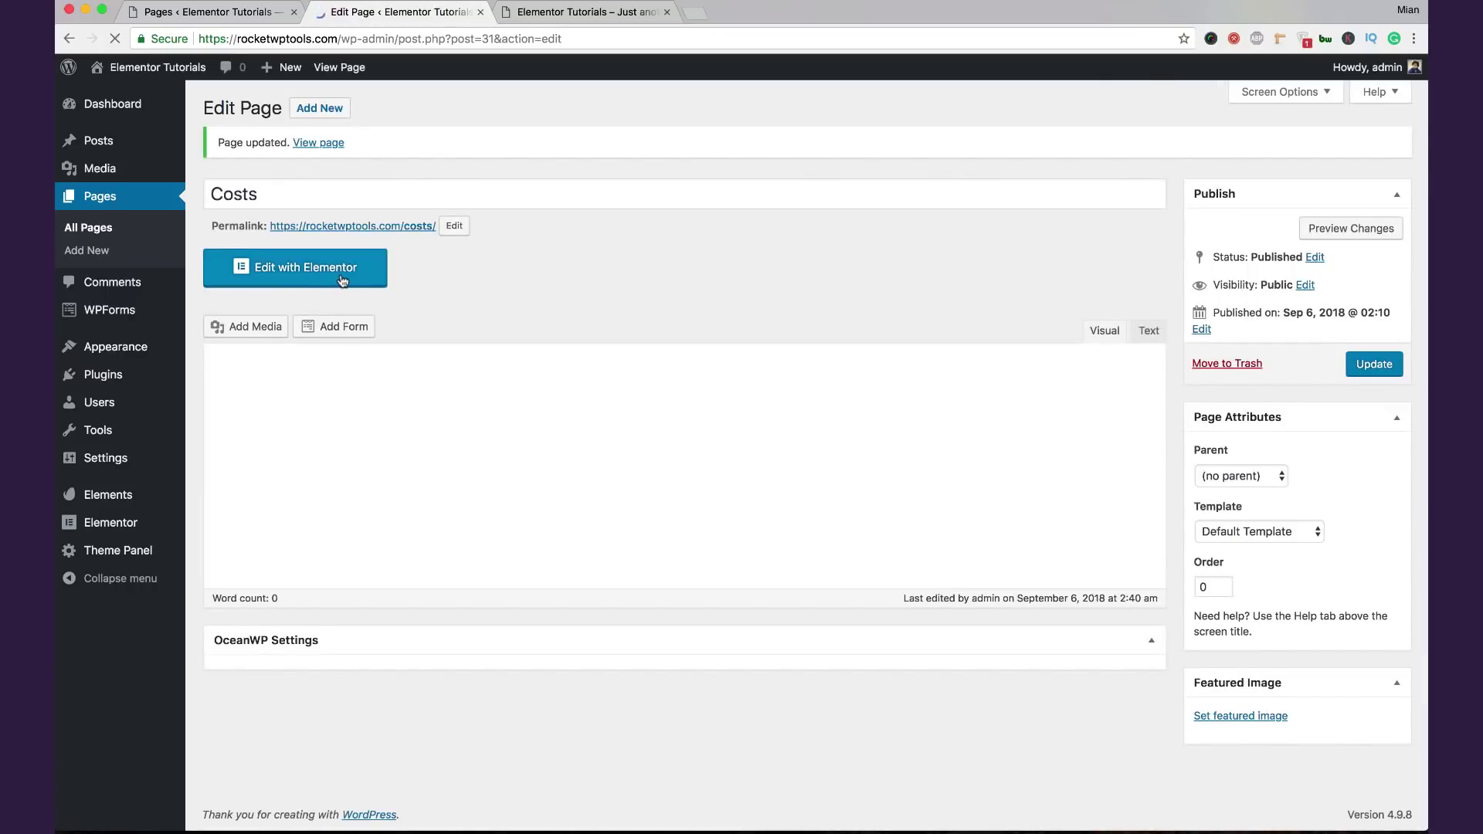
# Step: Insert the saved template Education > Costs with its document settings into the Costs page in Elementor, and set the page layout to Default
pyautogui.click(338, 277)
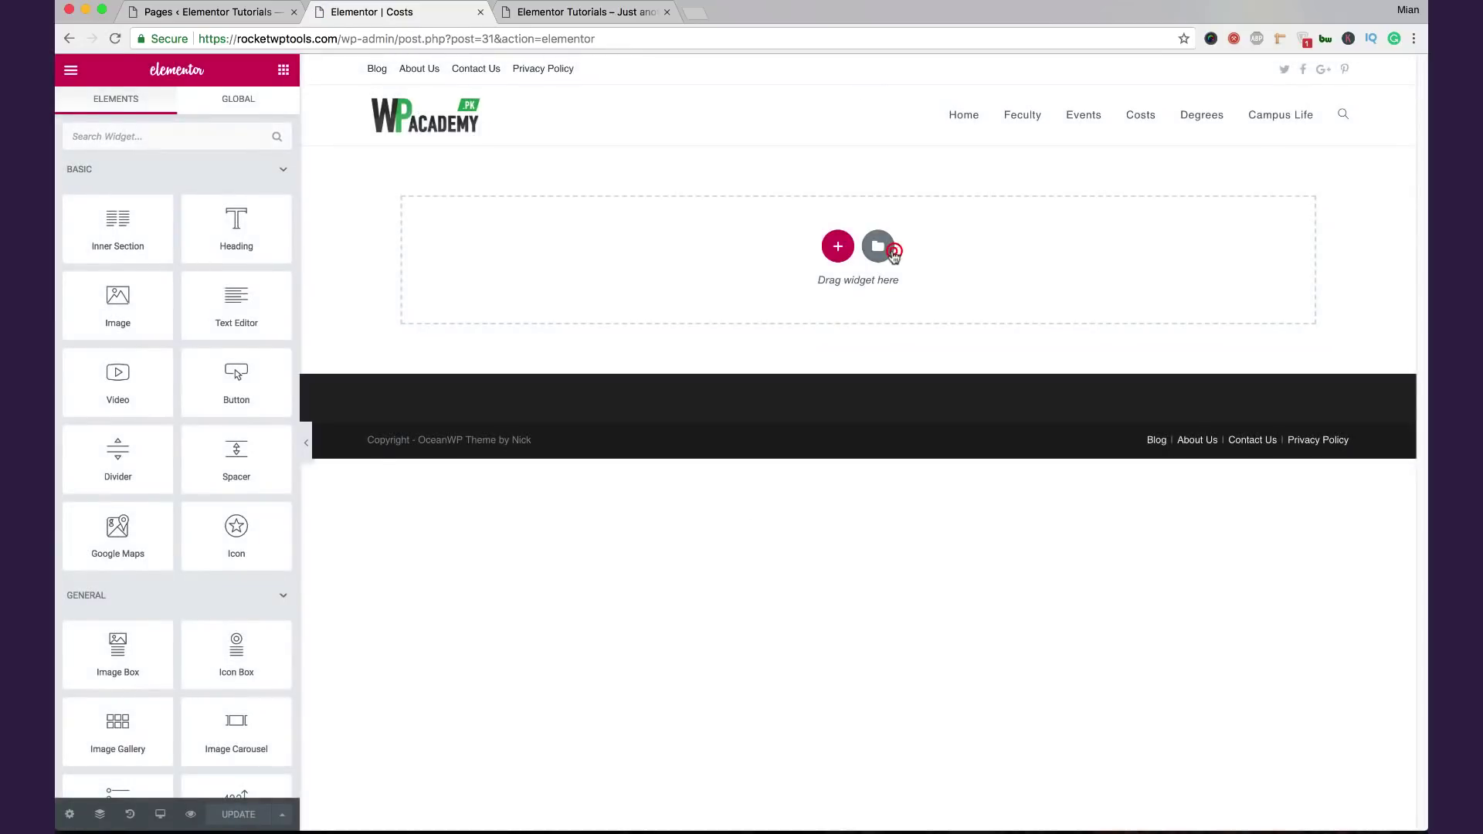
pyautogui.click(894, 252)
pyautogui.click(812, 137)
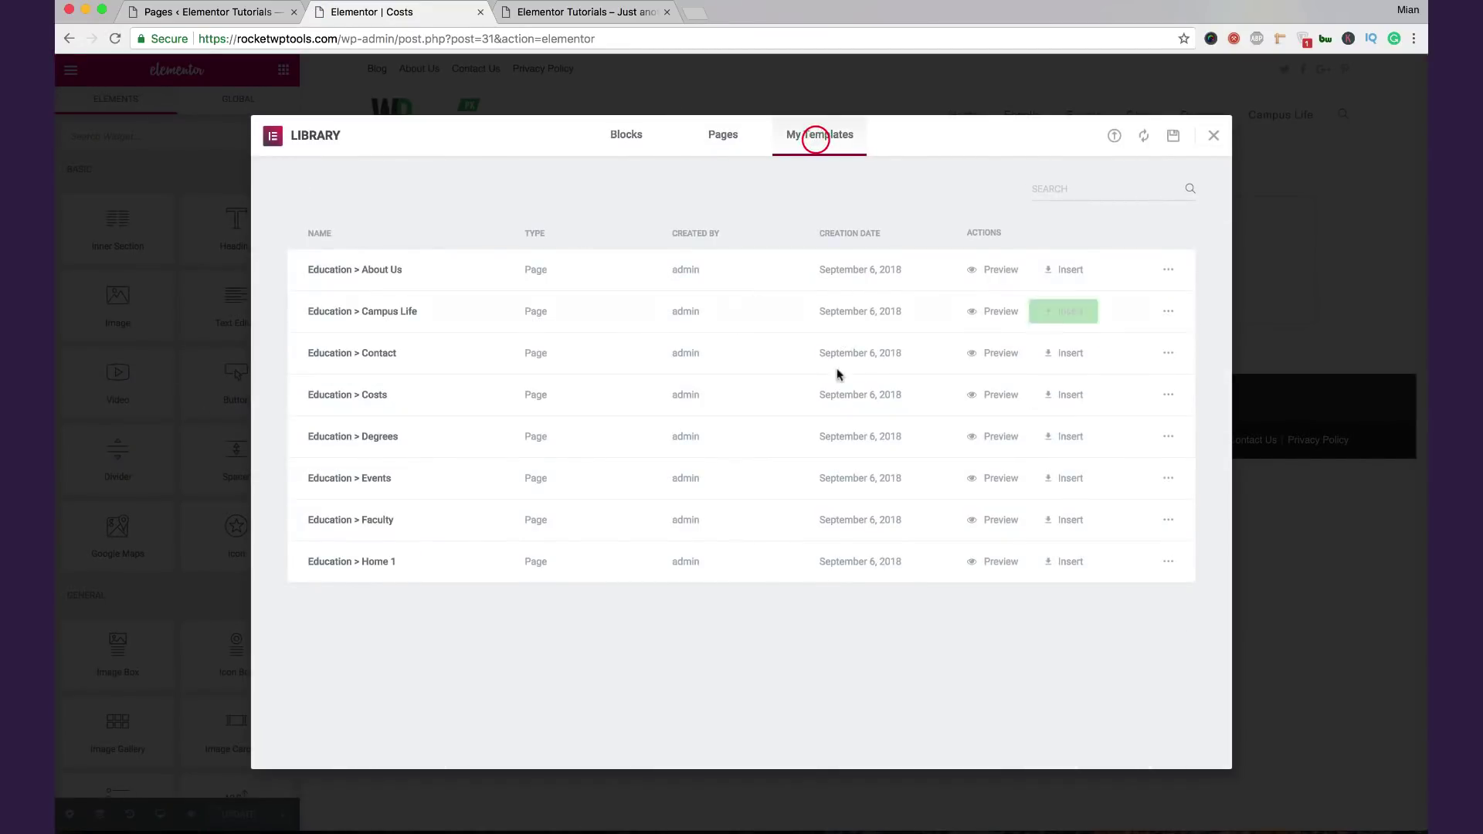
pyautogui.click(1064, 397)
pyautogui.click(831, 482)
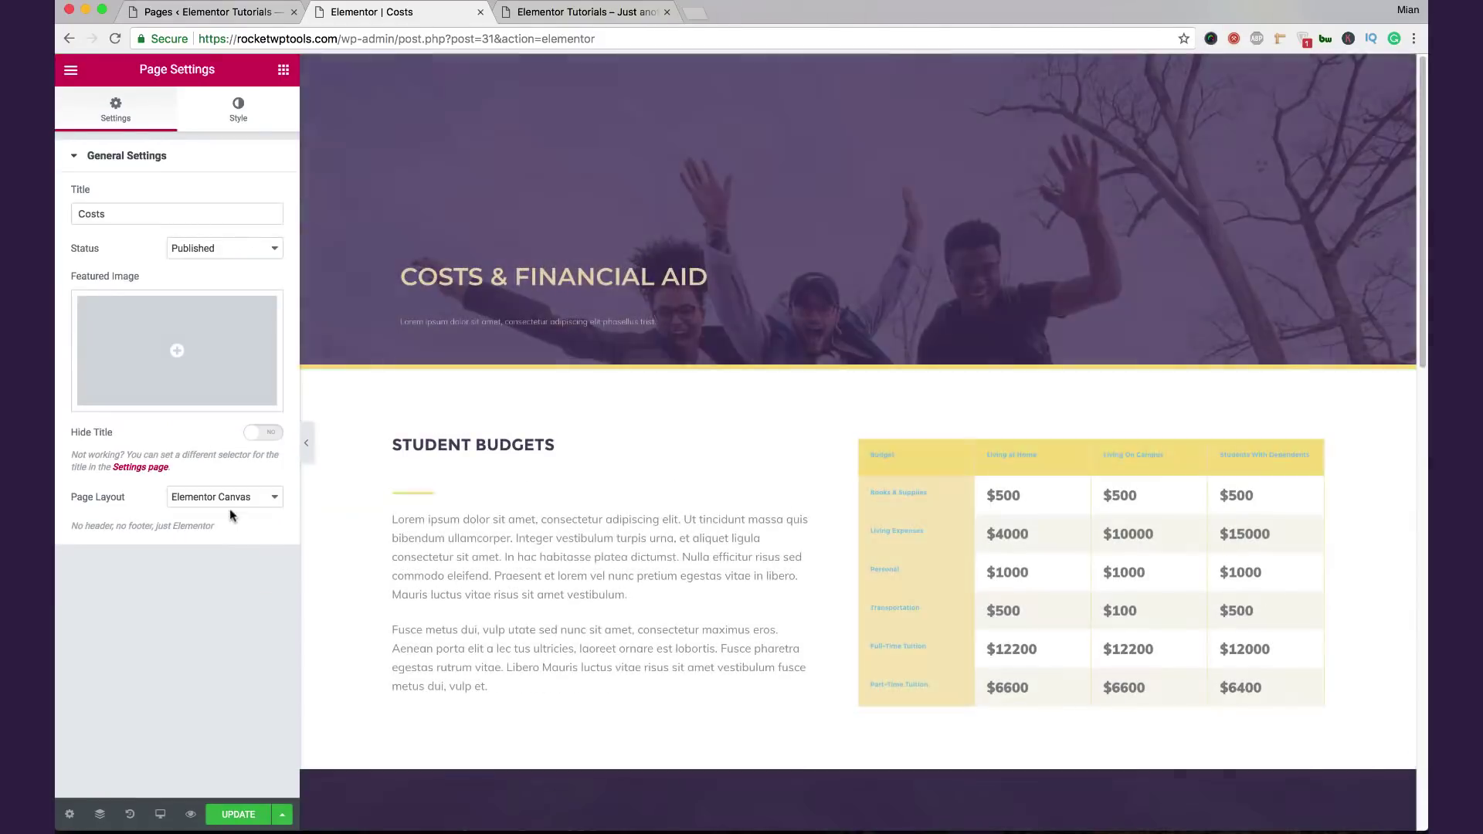
pyautogui.click(231, 497)
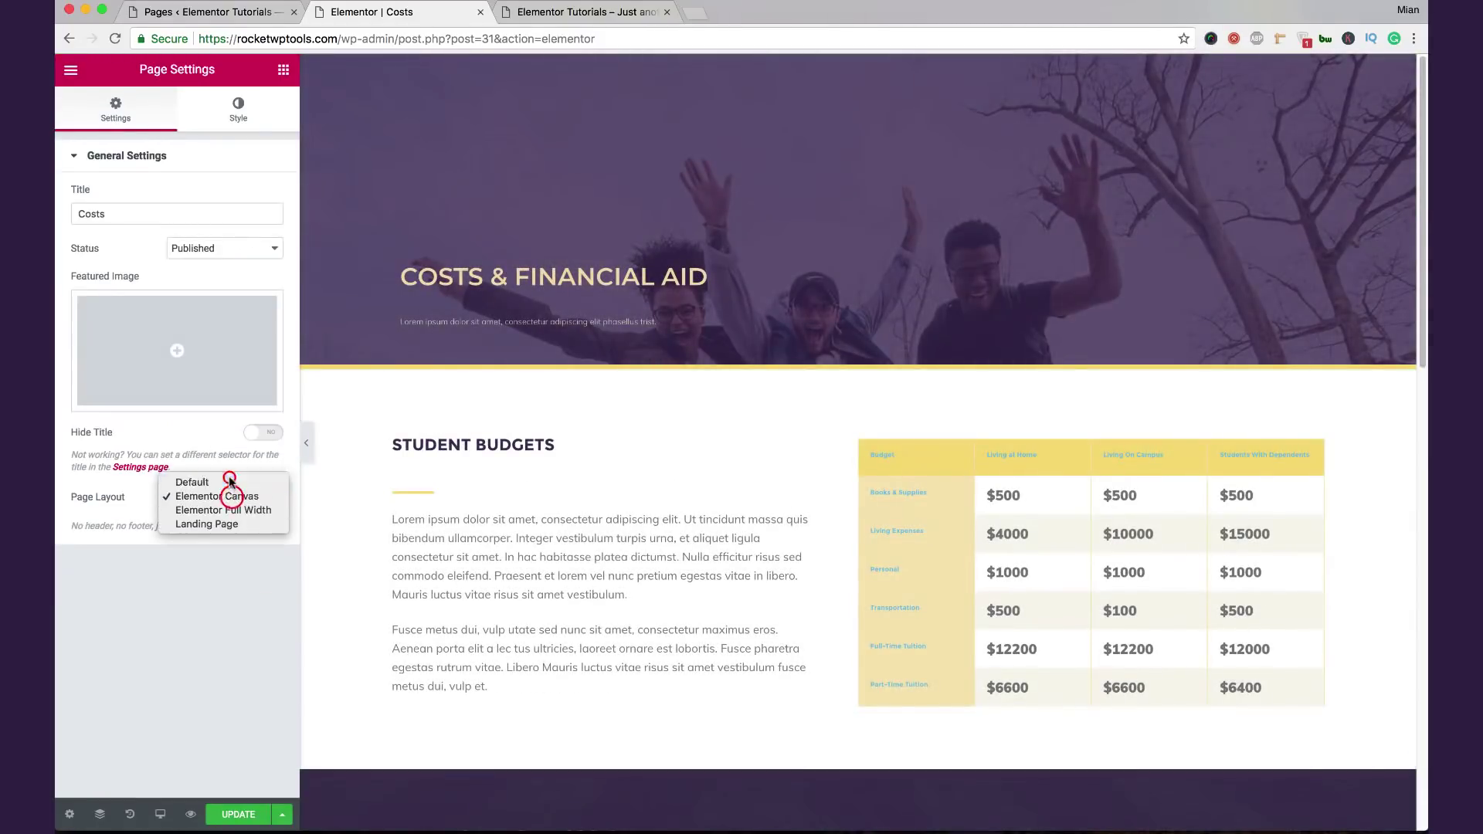
pyautogui.click(229, 481)
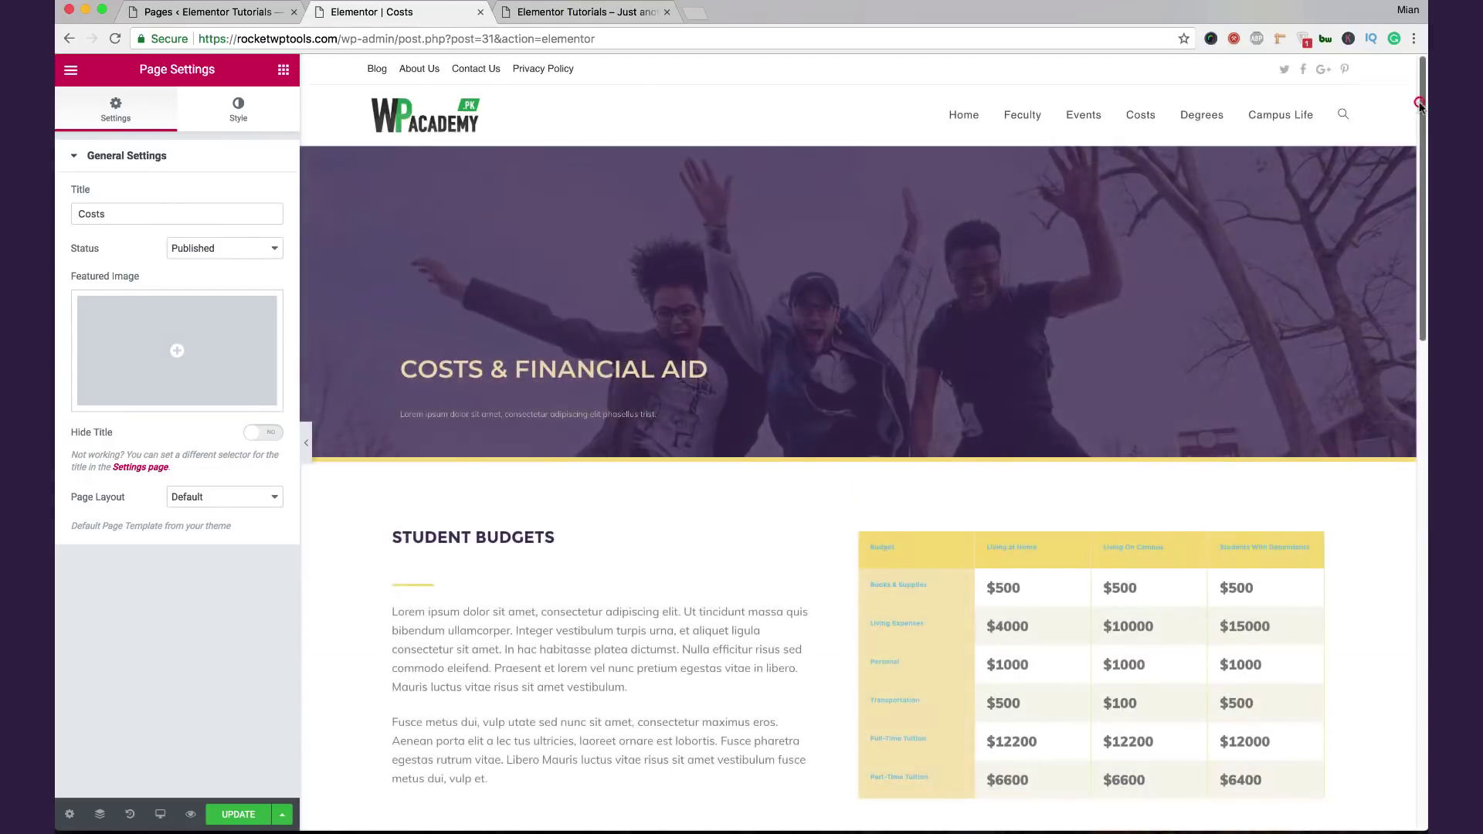
# Step: Change the Living at Home amounts in the Student Budgets table to $2000 for Living Expenses and $500 for Personal
pyautogui.scroll(-5, 1421, 106)
pyautogui.click(1009, 269)
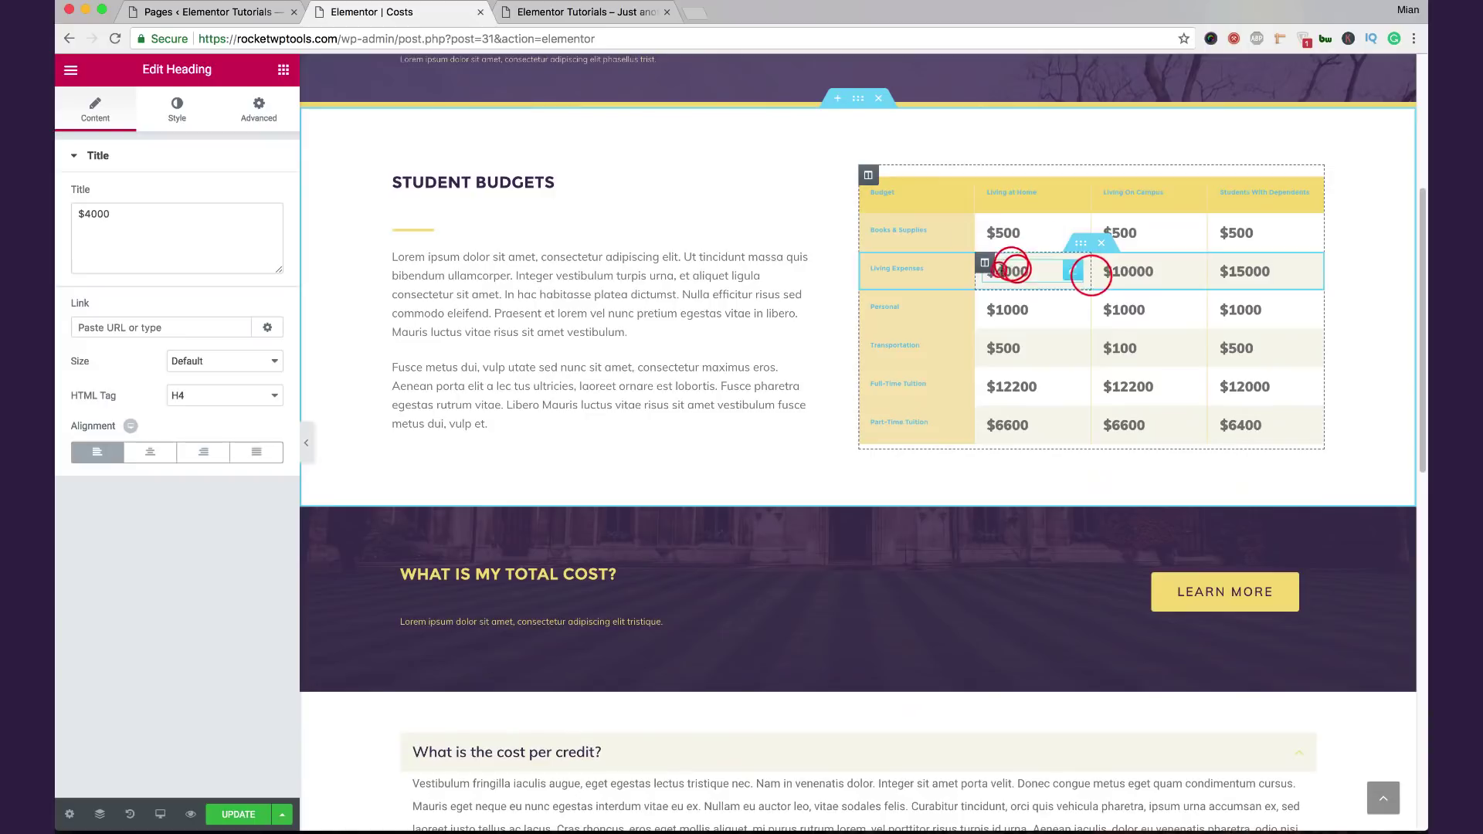
pyautogui.click(1008, 309)
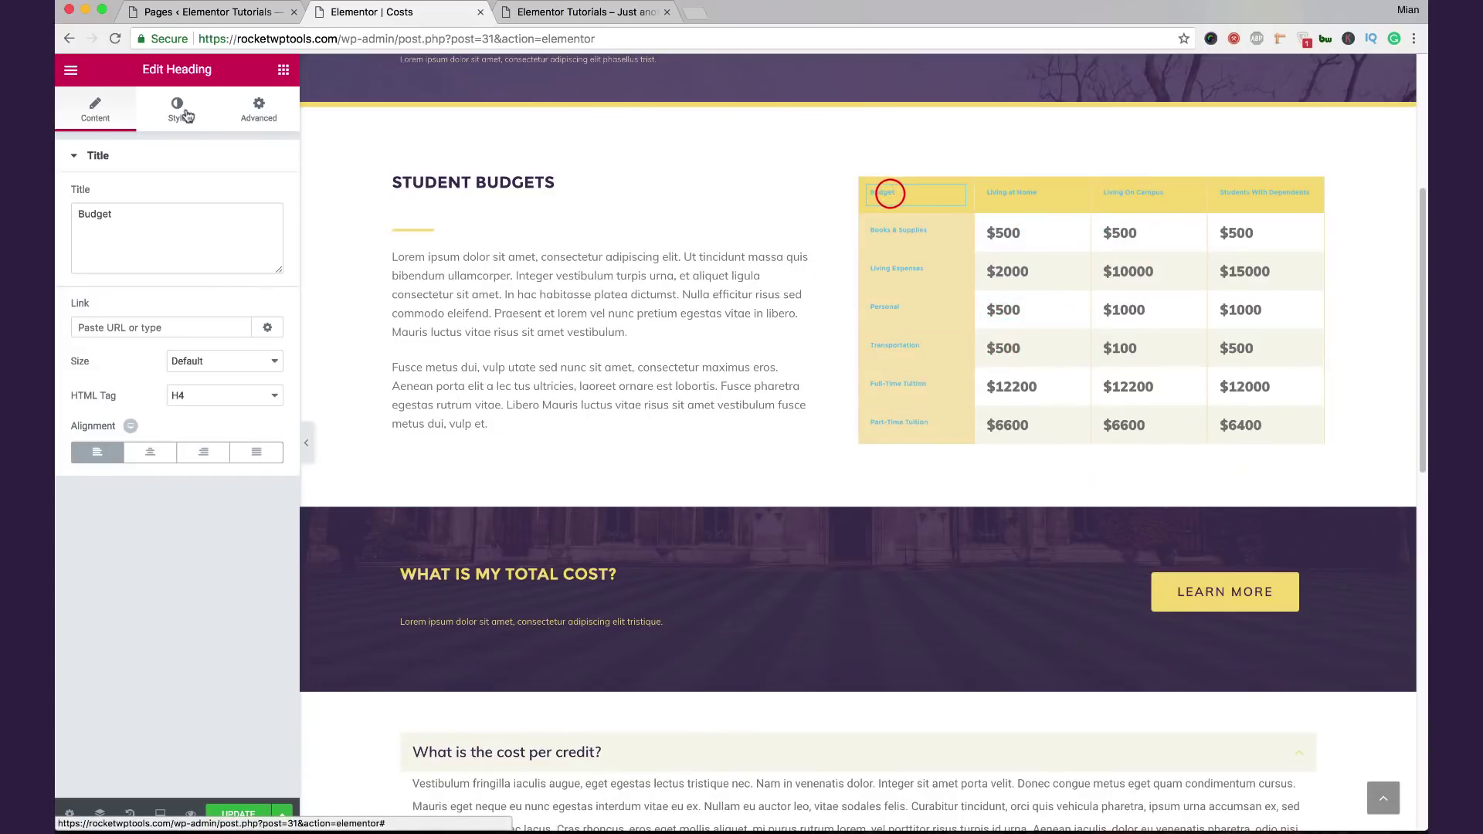
# Step: Examine the style and layout settings of the Student Budgets table's header row section
pyautogui.click(1076, 170)
pyautogui.click(1086, 283)
pyautogui.click(192, 112)
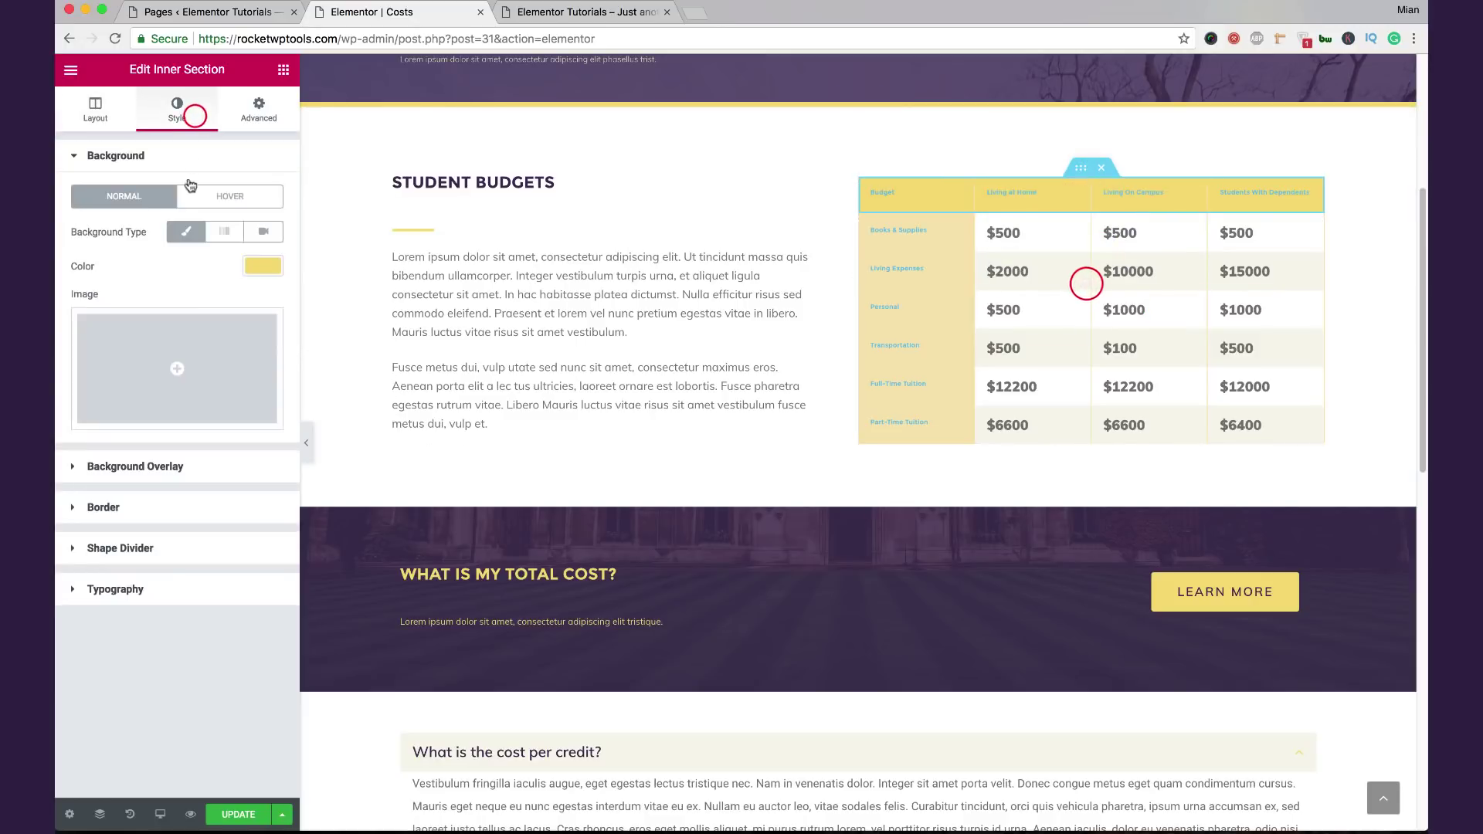
pyautogui.click(110, 108)
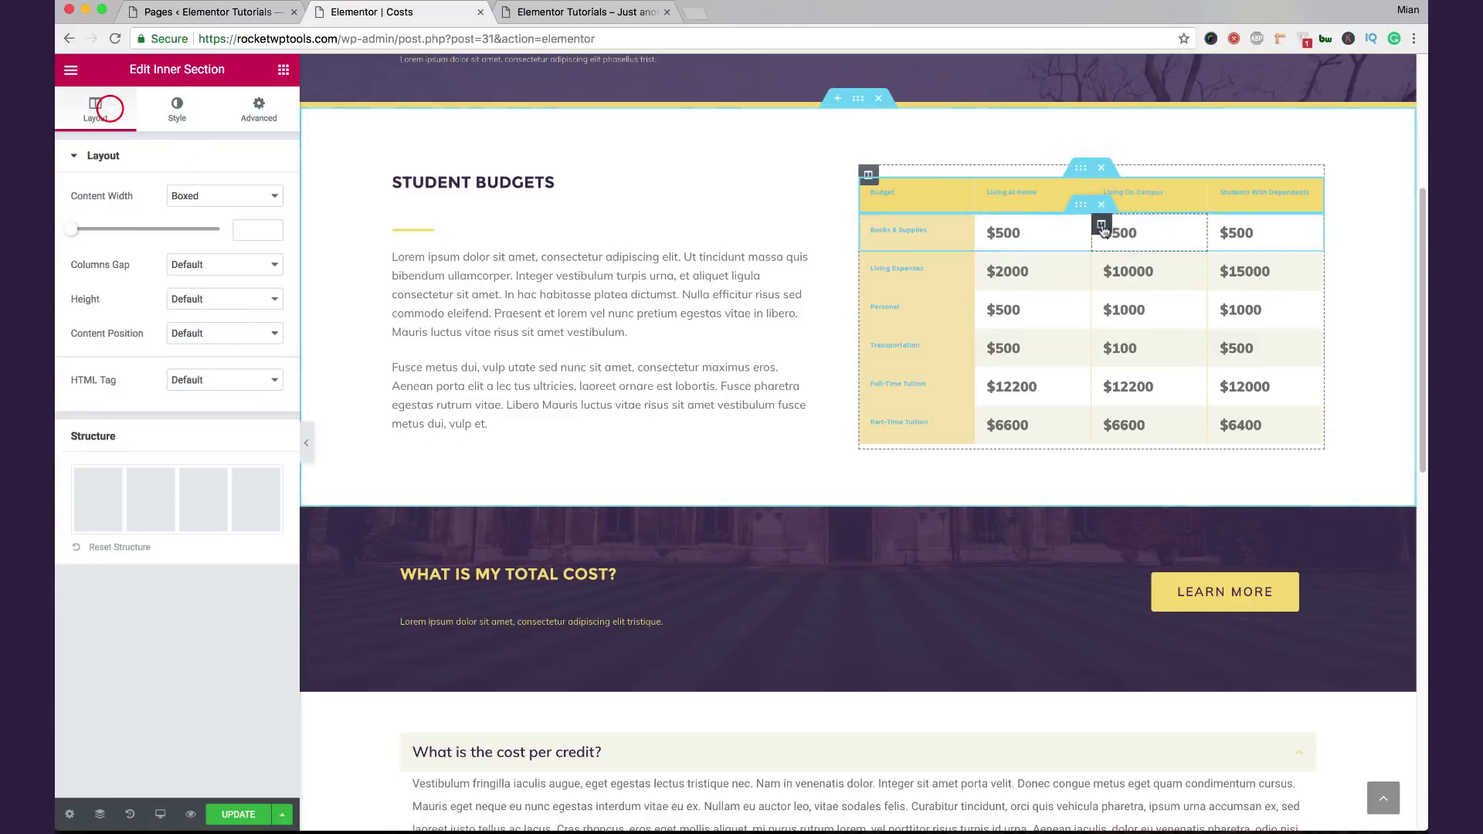
pyautogui.click(1083, 206)
# Step: Set the Budget heading in the Student Budgets table to black (#000000) with a font size of 1.2 rem
pyautogui.click(947, 191)
pyautogui.click(192, 116)
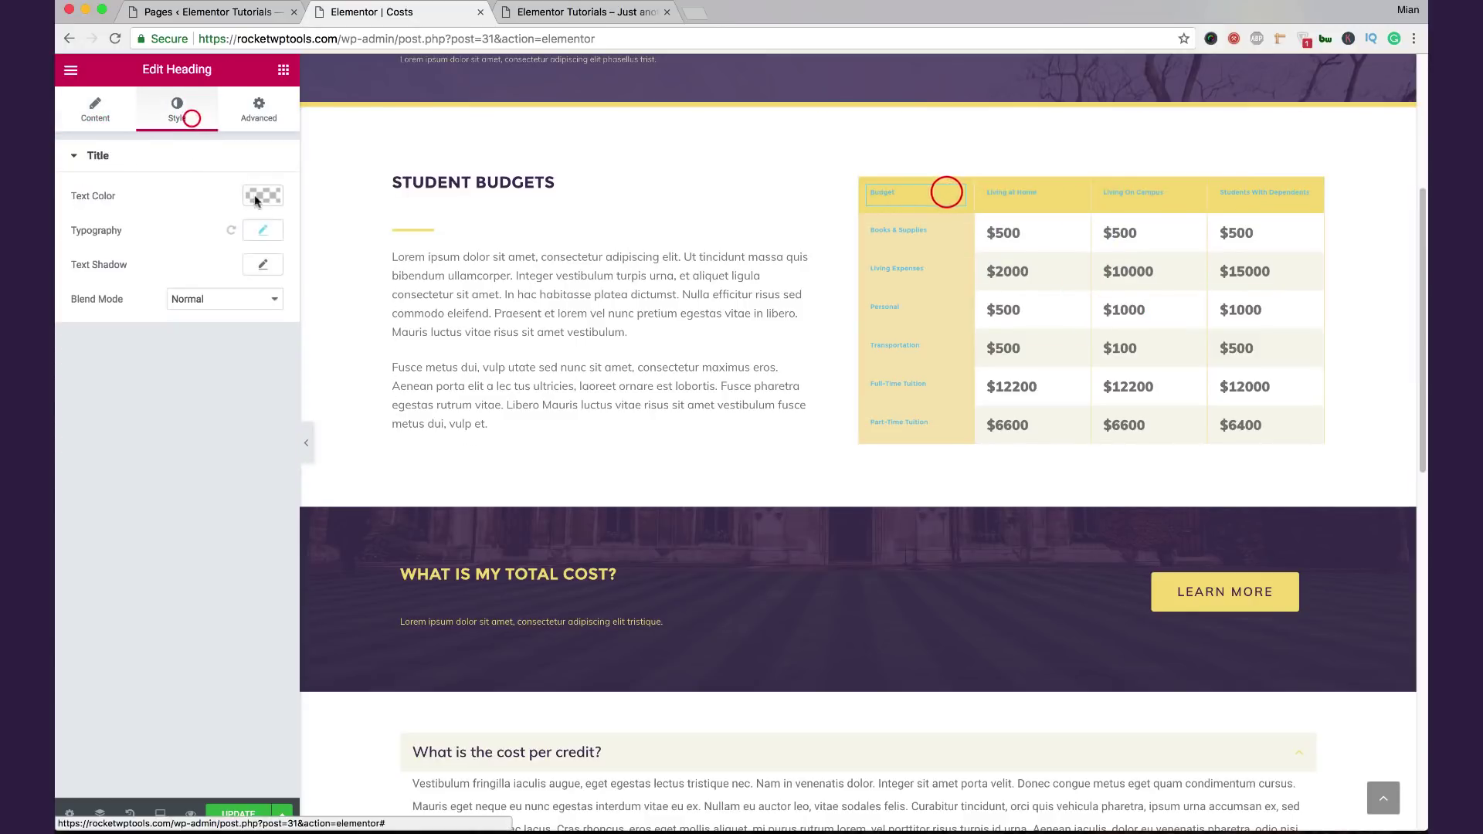
pyautogui.click(265, 226)
pyautogui.click(264, 198)
pyautogui.click(207, 388)
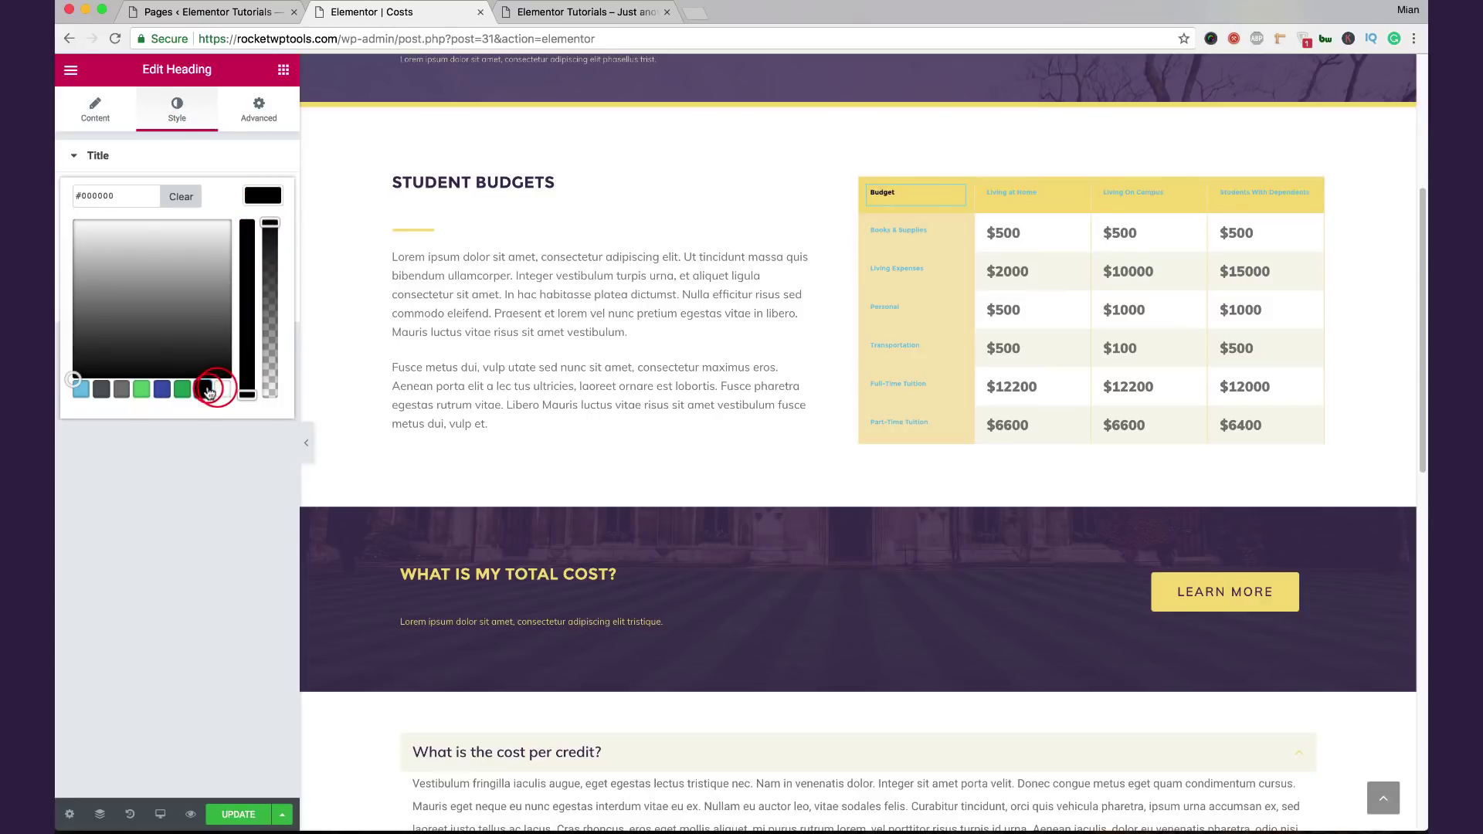
pyautogui.click(247, 195)
pyautogui.click(269, 233)
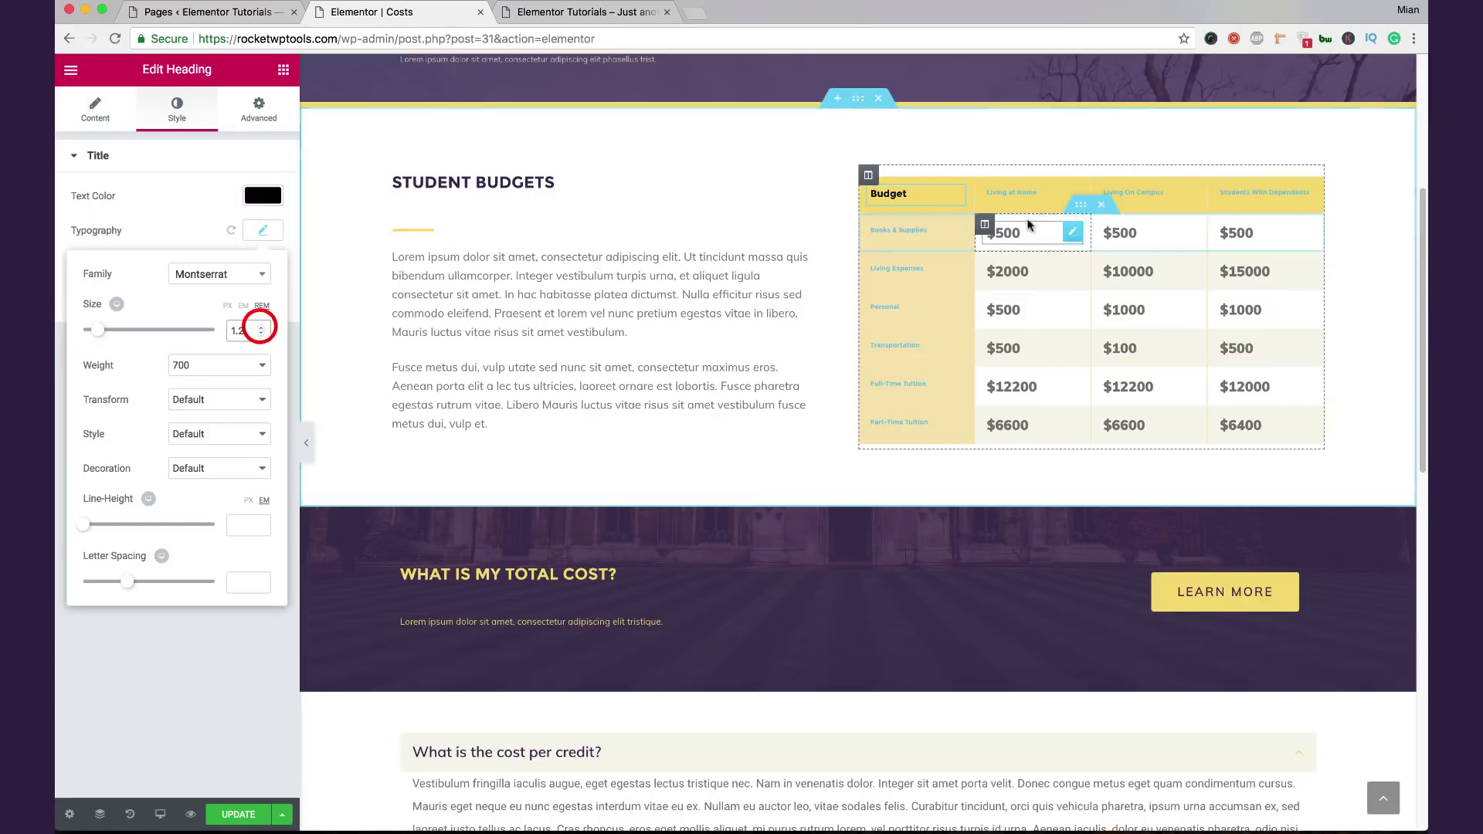
# Step: Make the Living at Home column heading black and enlarge its font size
pyautogui.click(1076, 194)
pyautogui.click(192, 112)
pyautogui.click(247, 188)
pyautogui.click(203, 389)
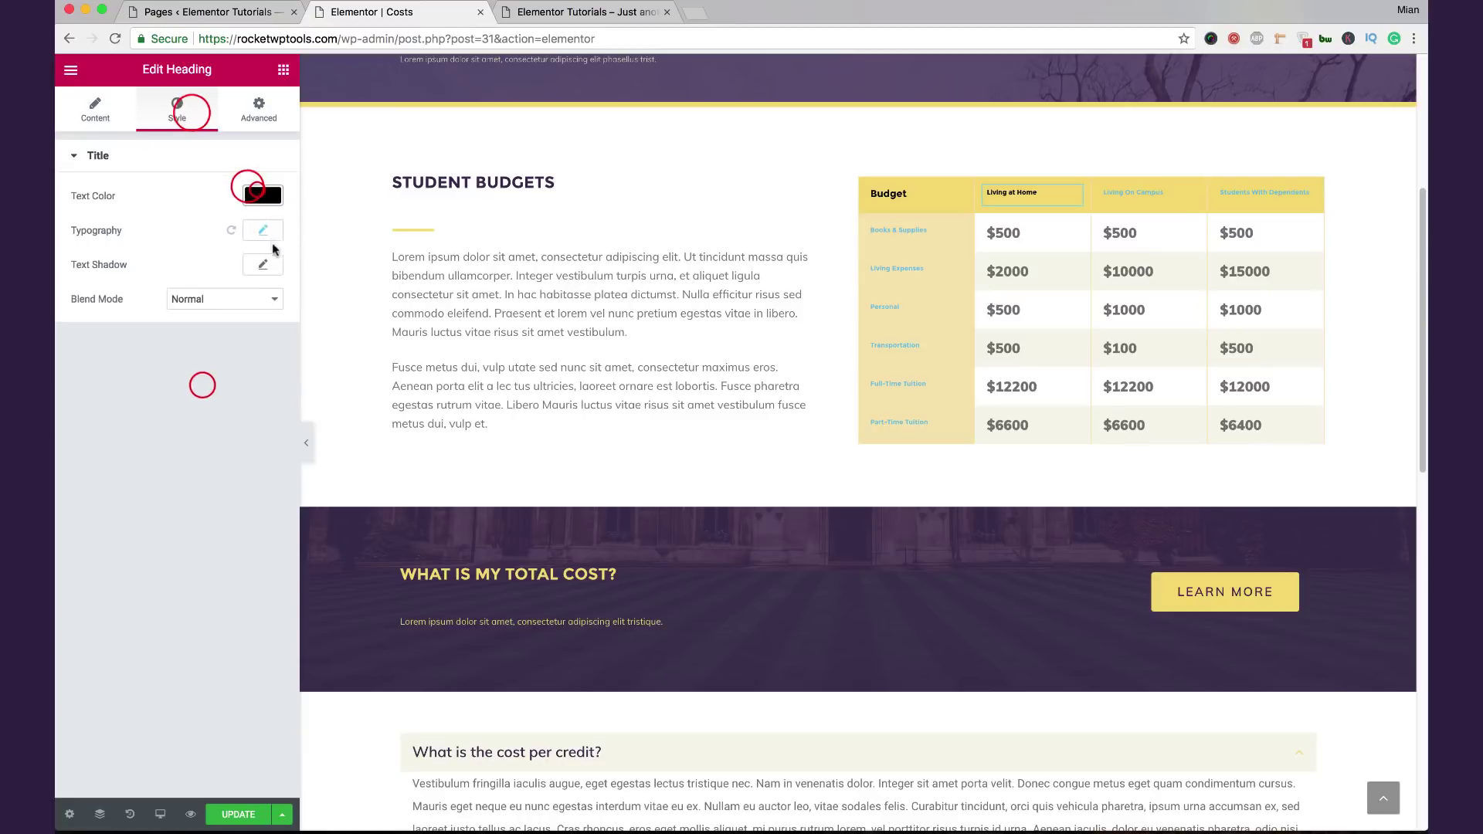
pyautogui.click(265, 225)
pyautogui.click(258, 322)
# Step: Make the Living On Campus column heading black and enlarge its font size
pyautogui.click(1182, 197)
pyautogui.click(177, 108)
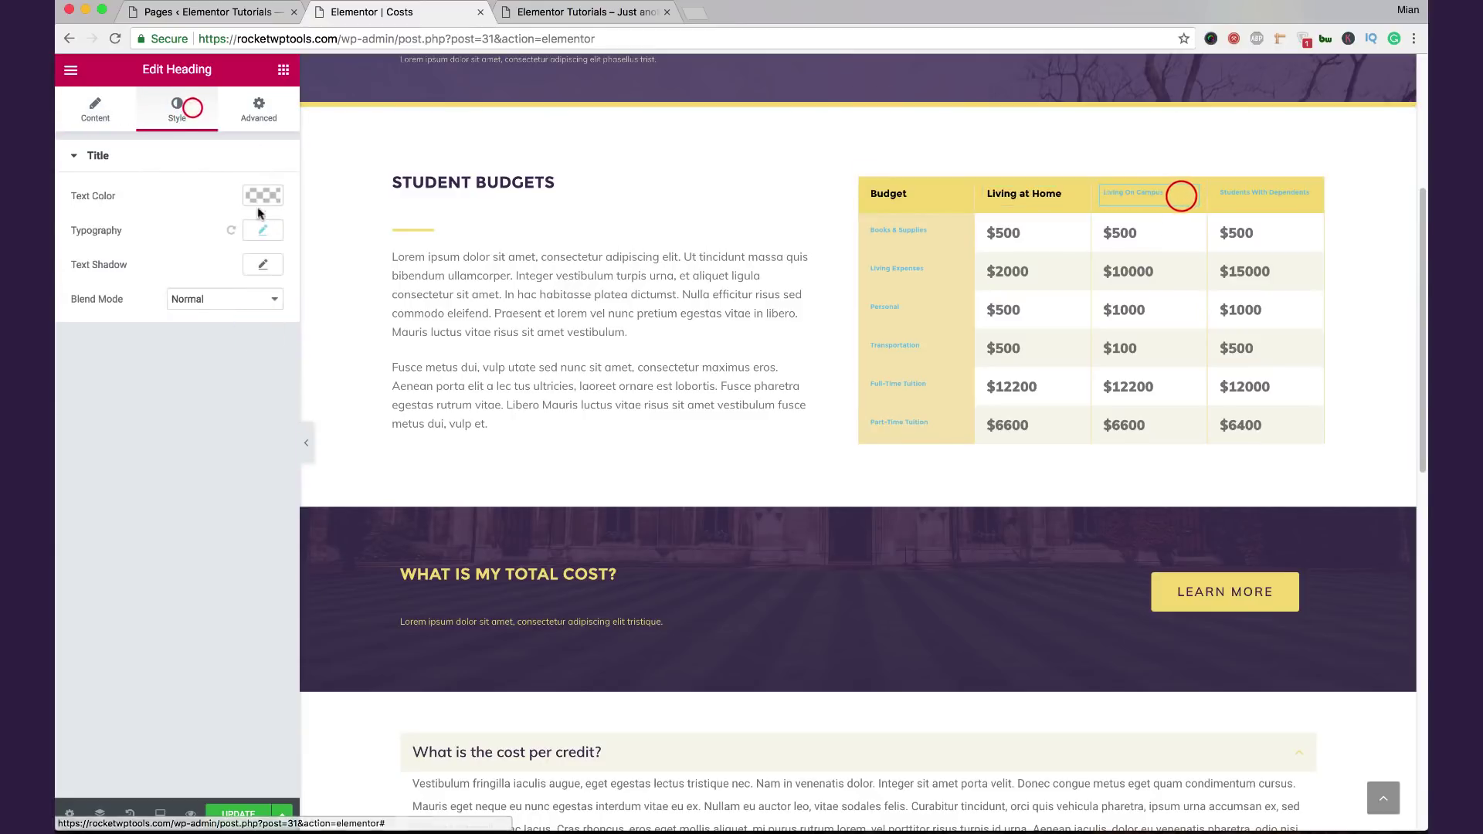
pyautogui.click(262, 196)
pyautogui.click(203, 397)
pyautogui.click(264, 230)
# Step: Make the Students With Dependents heading and all row headings through Part-Time Tuition black with larger text
pyautogui.click(1285, 199)
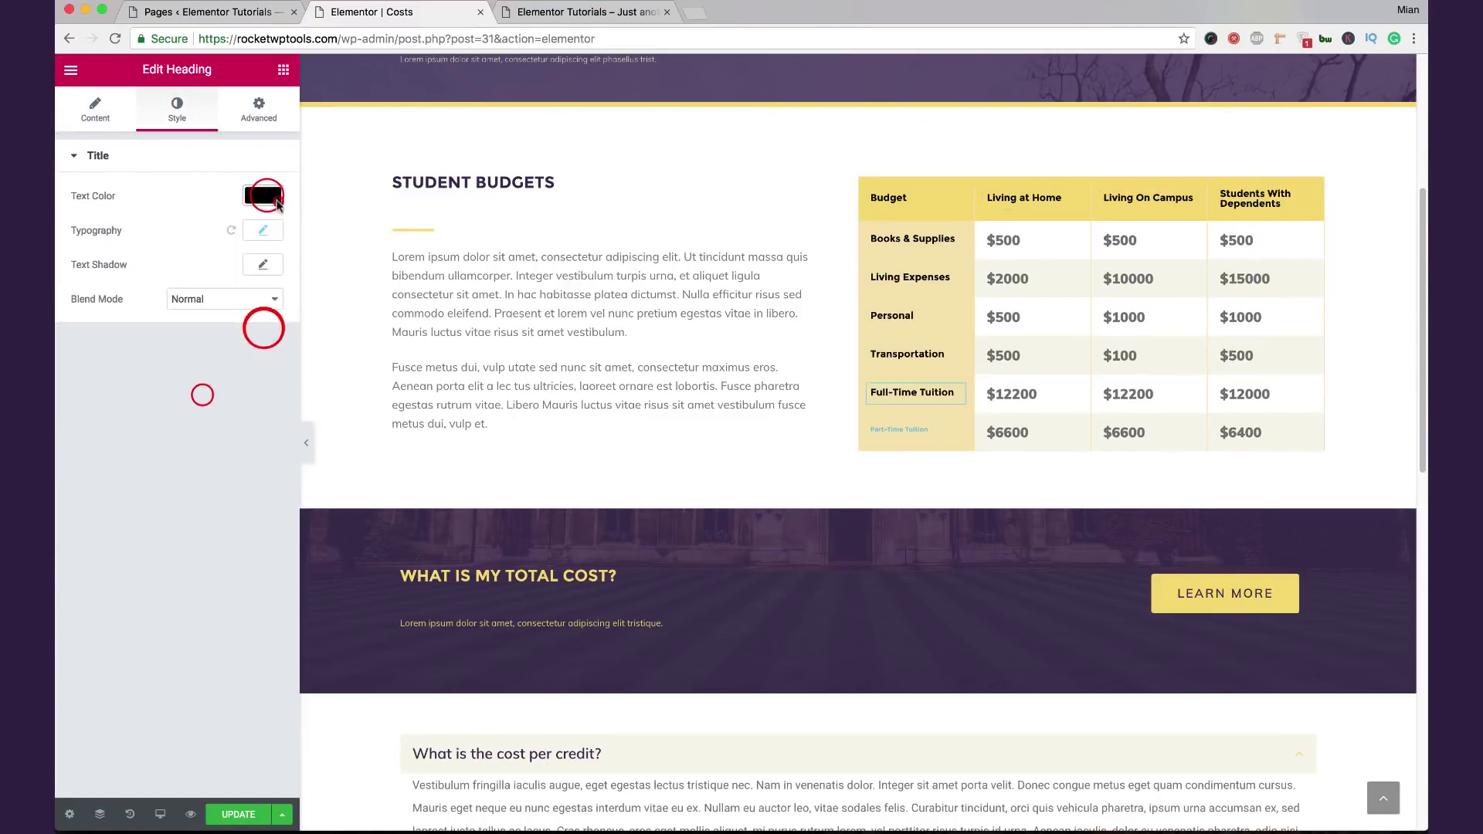
pyautogui.click(953, 429)
pyautogui.click(196, 130)
pyautogui.click(258, 230)
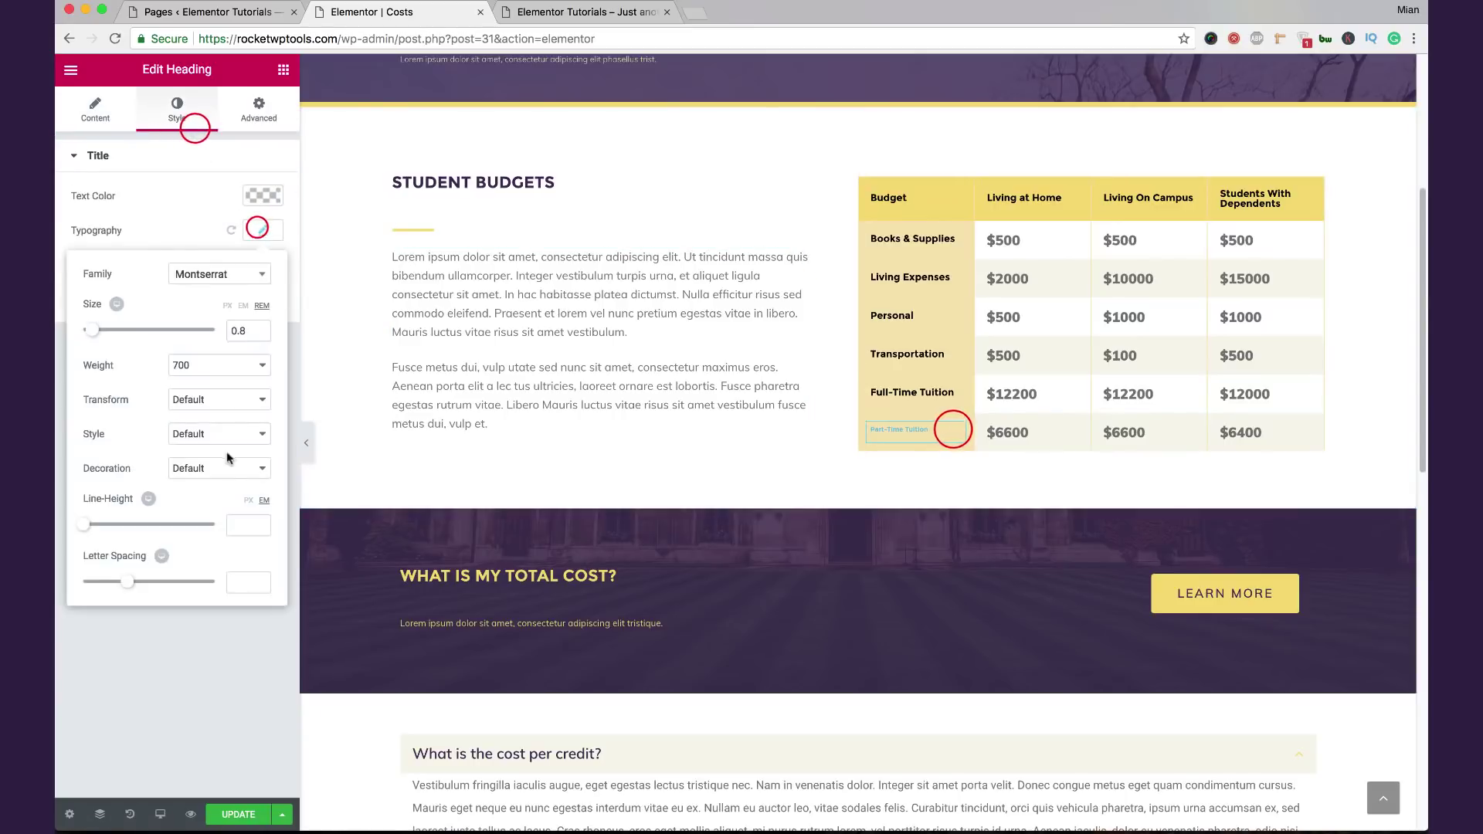
pyautogui.click(261, 195)
pyautogui.click(202, 394)
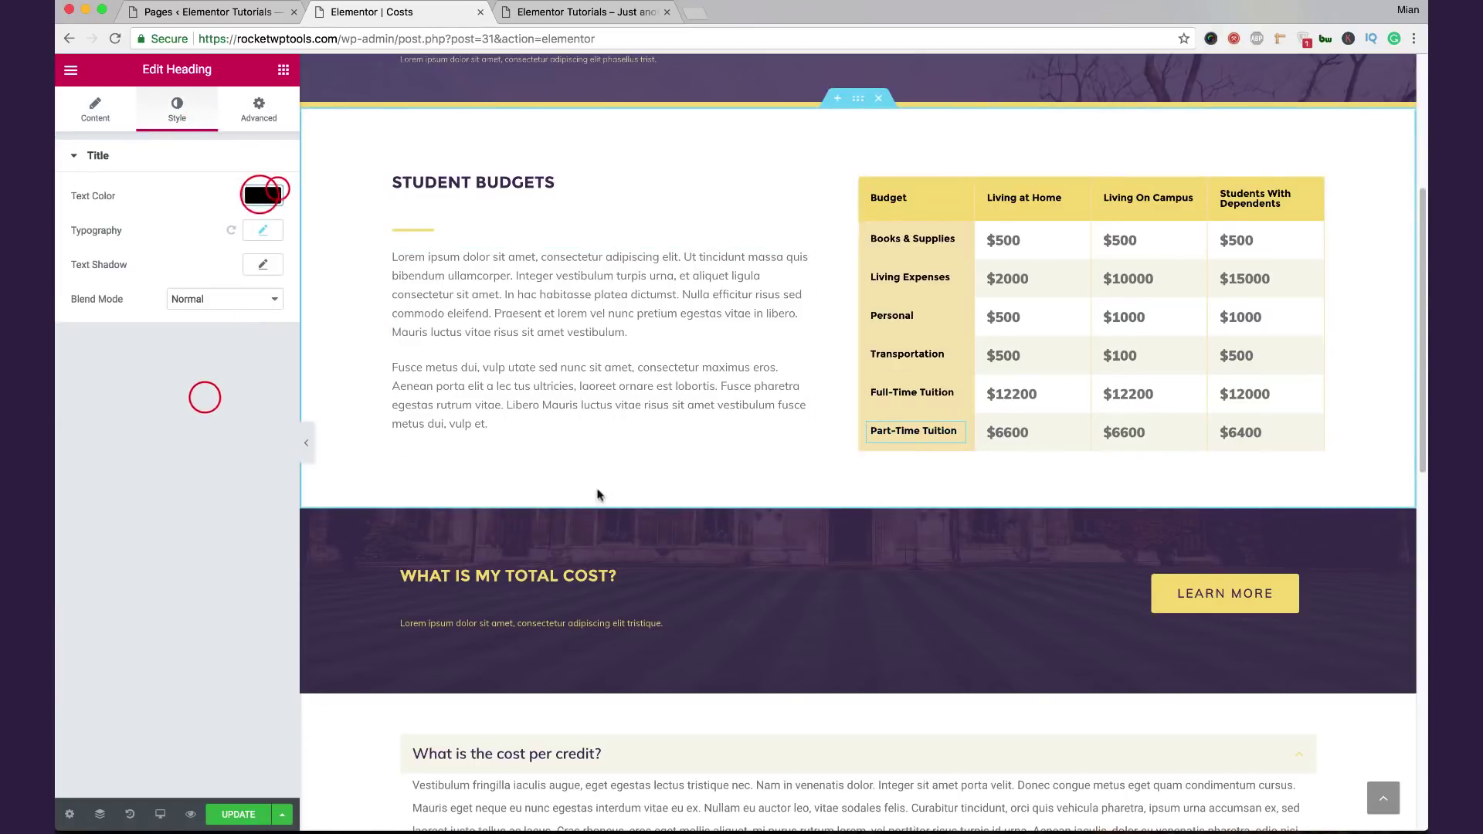
# Step: Update the Costs page and close its Elementor editor
pyautogui.scroll(-12, 636, 473)
pyautogui.moveTo(1424, 678); pyautogui.dragTo(1424, 192)
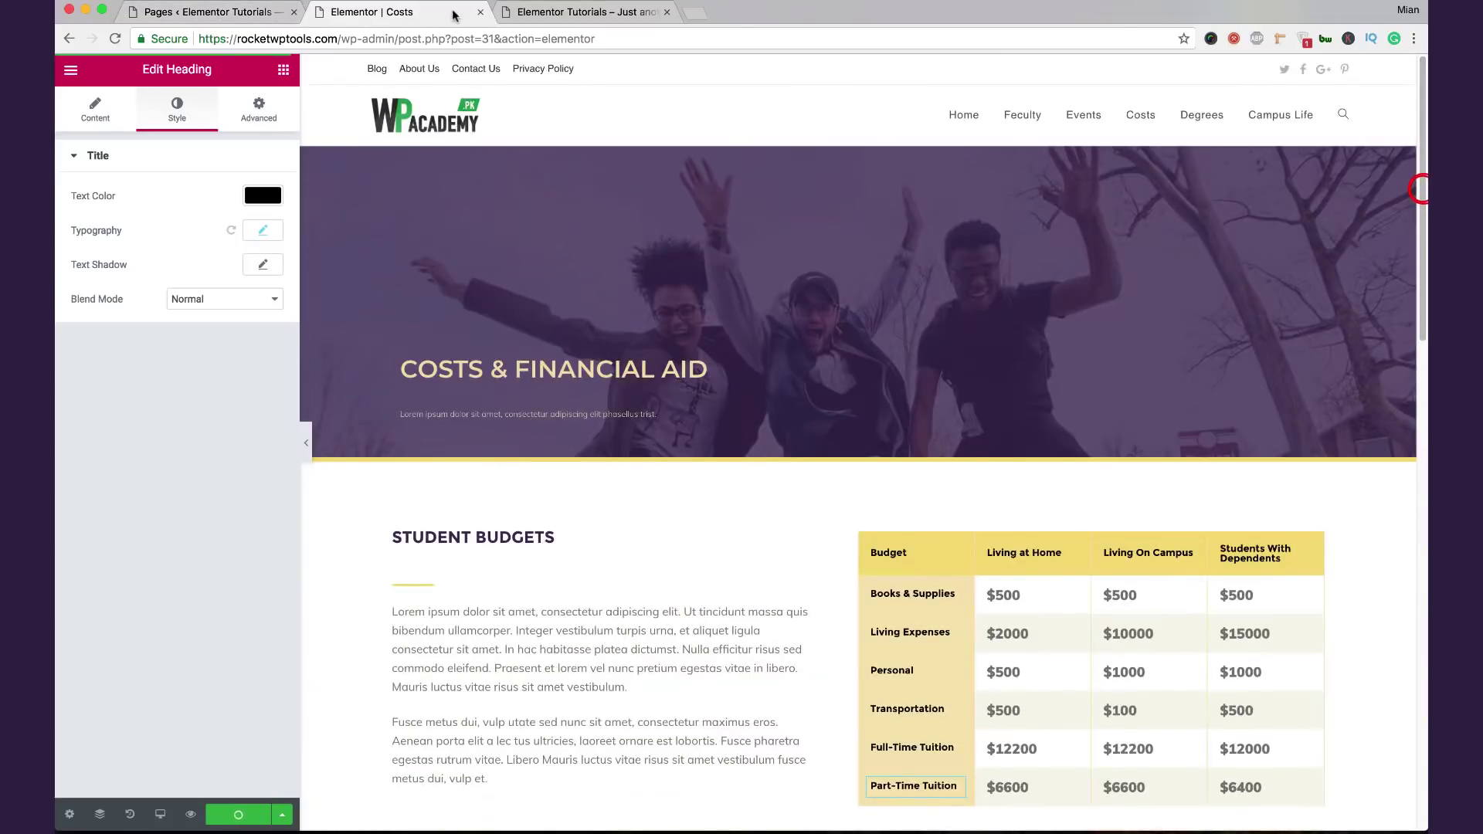
pyautogui.click(480, 11)
# Step: Refresh the WordPress Pages list and open the Degrees page for editing in a new tab
pyautogui.click(163, 11)
pyautogui.click(116, 39)
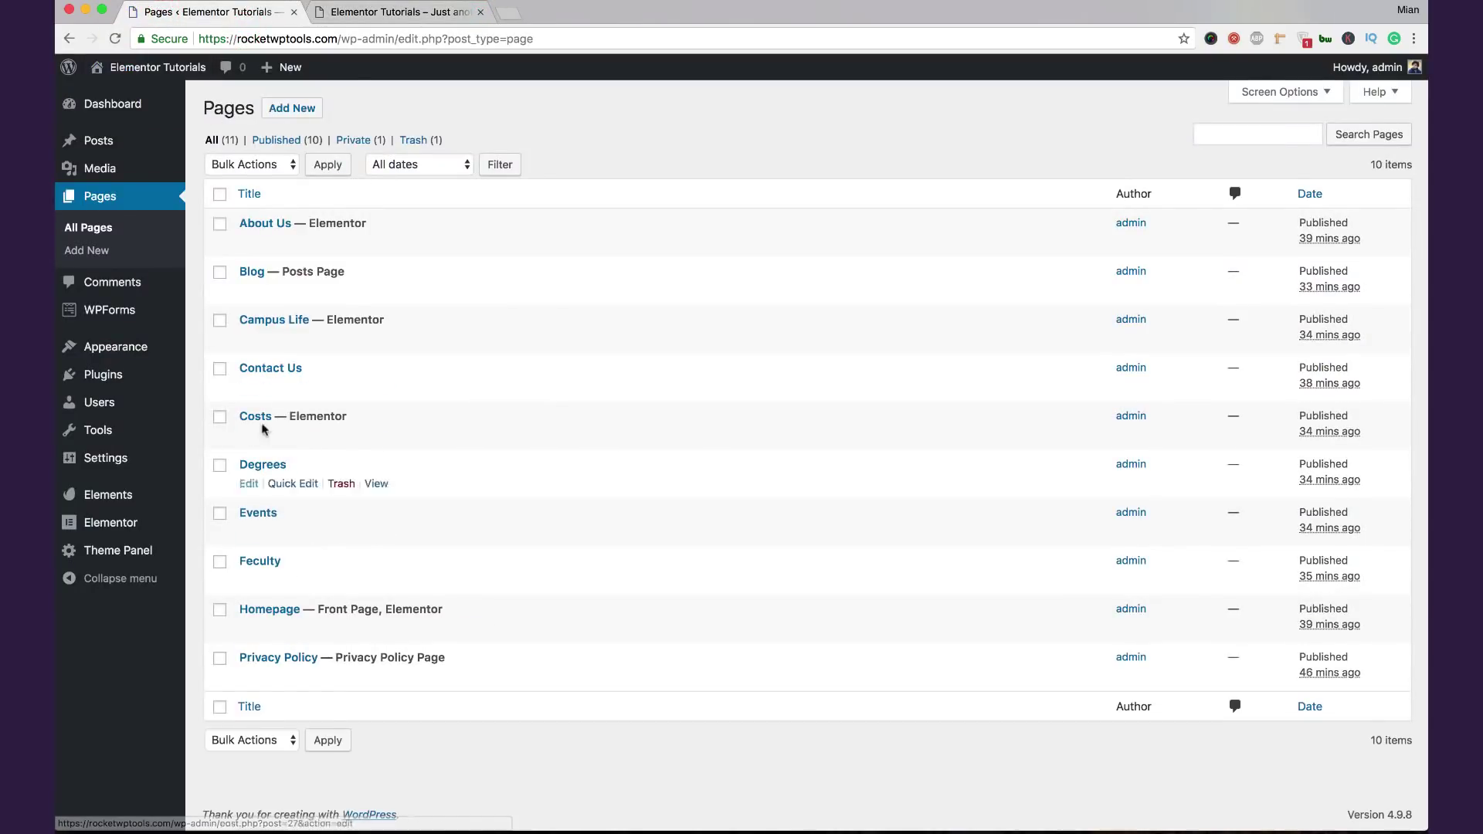
pyautogui.keyDown('super'); pyautogui.click(249, 484); pyautogui.keyUp('super')
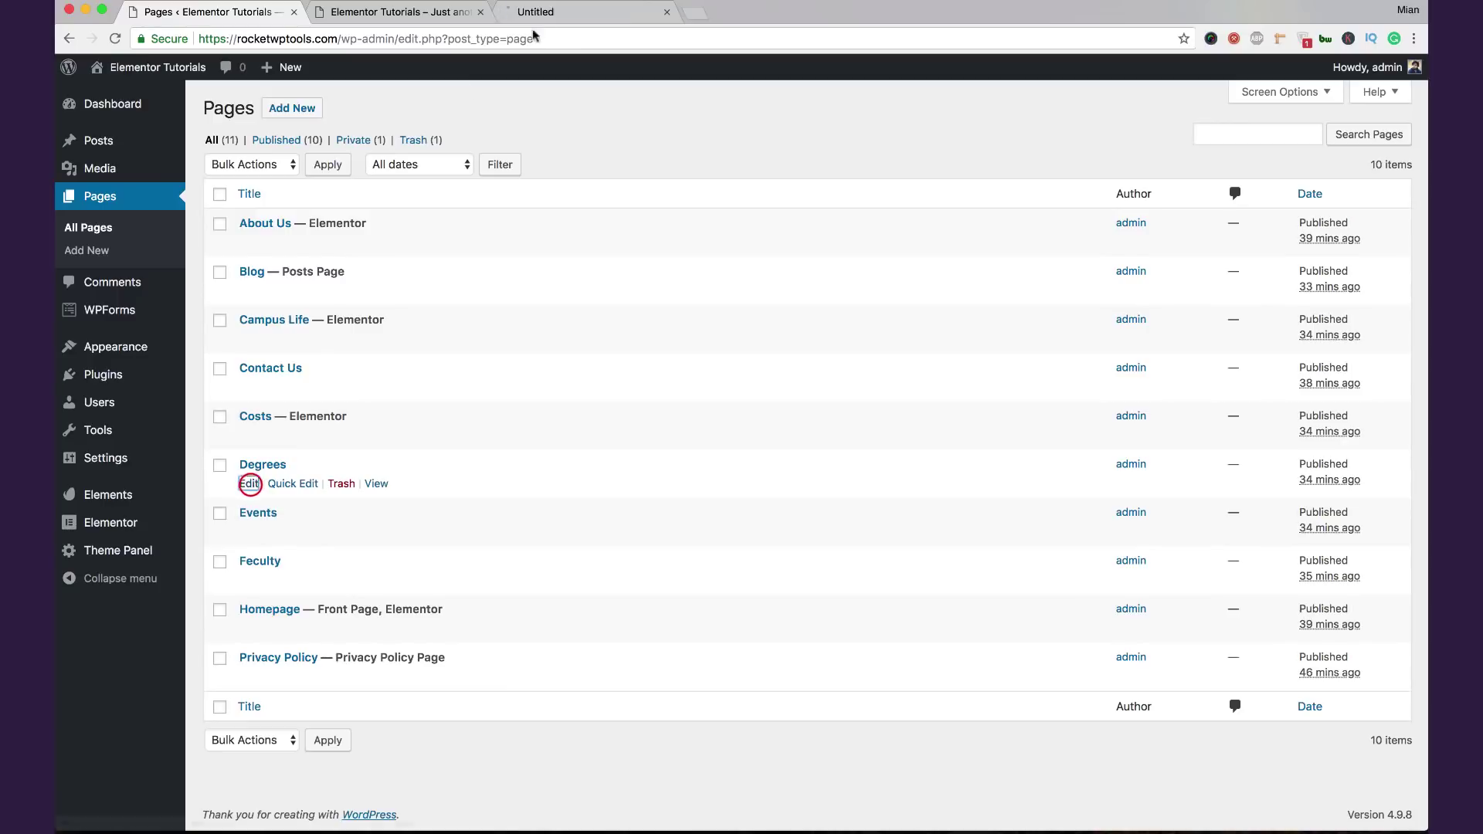
pyautogui.click(541, 14)
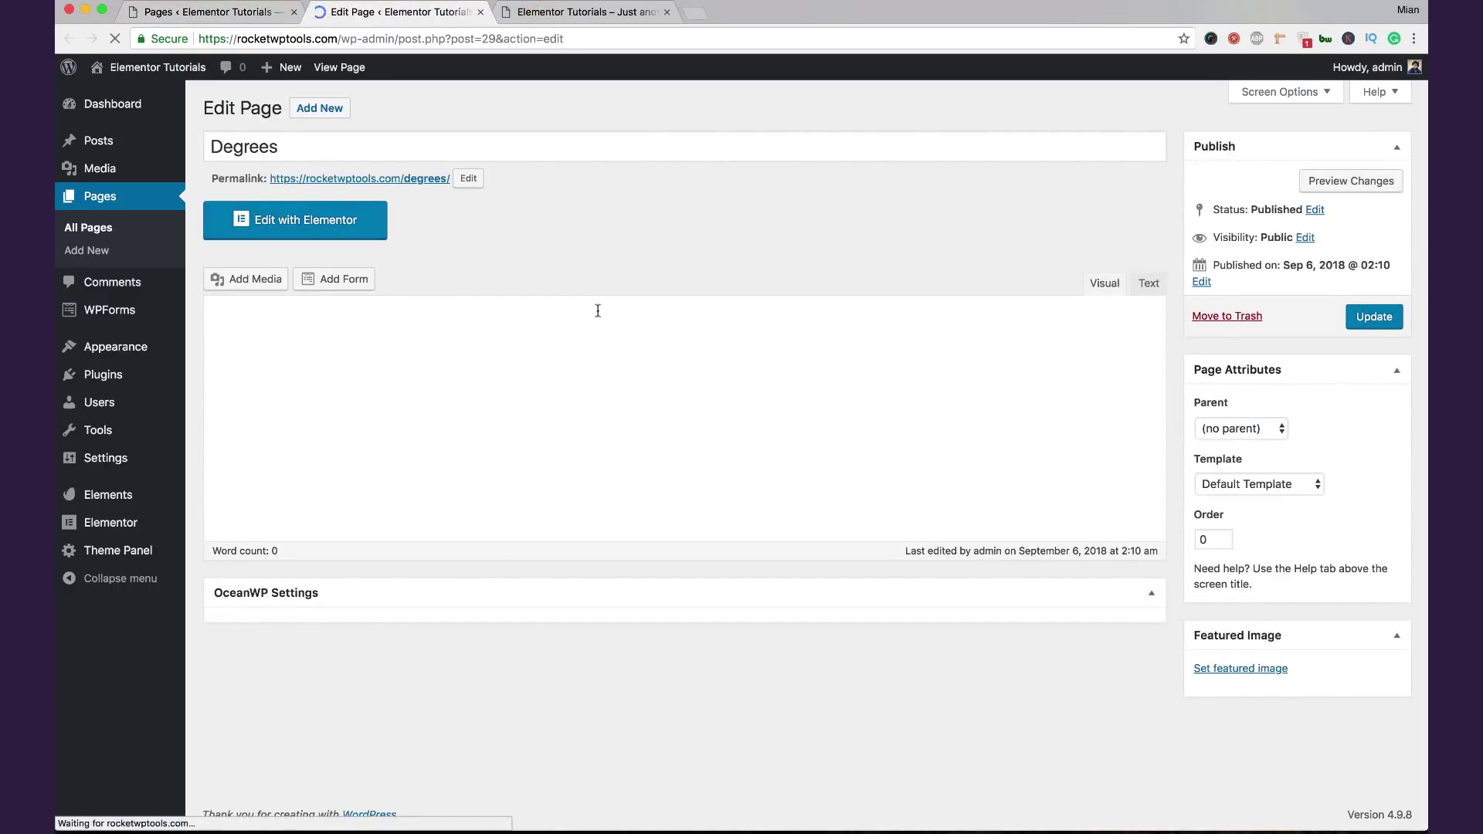
# Step: Disable the page title for Degrees in the OceanWP settings and update the page
pyautogui.scroll(-3, 610, 314)
pyautogui.click(761, 521)
pyautogui.click(836, 666)
pyautogui.click(319, 672)
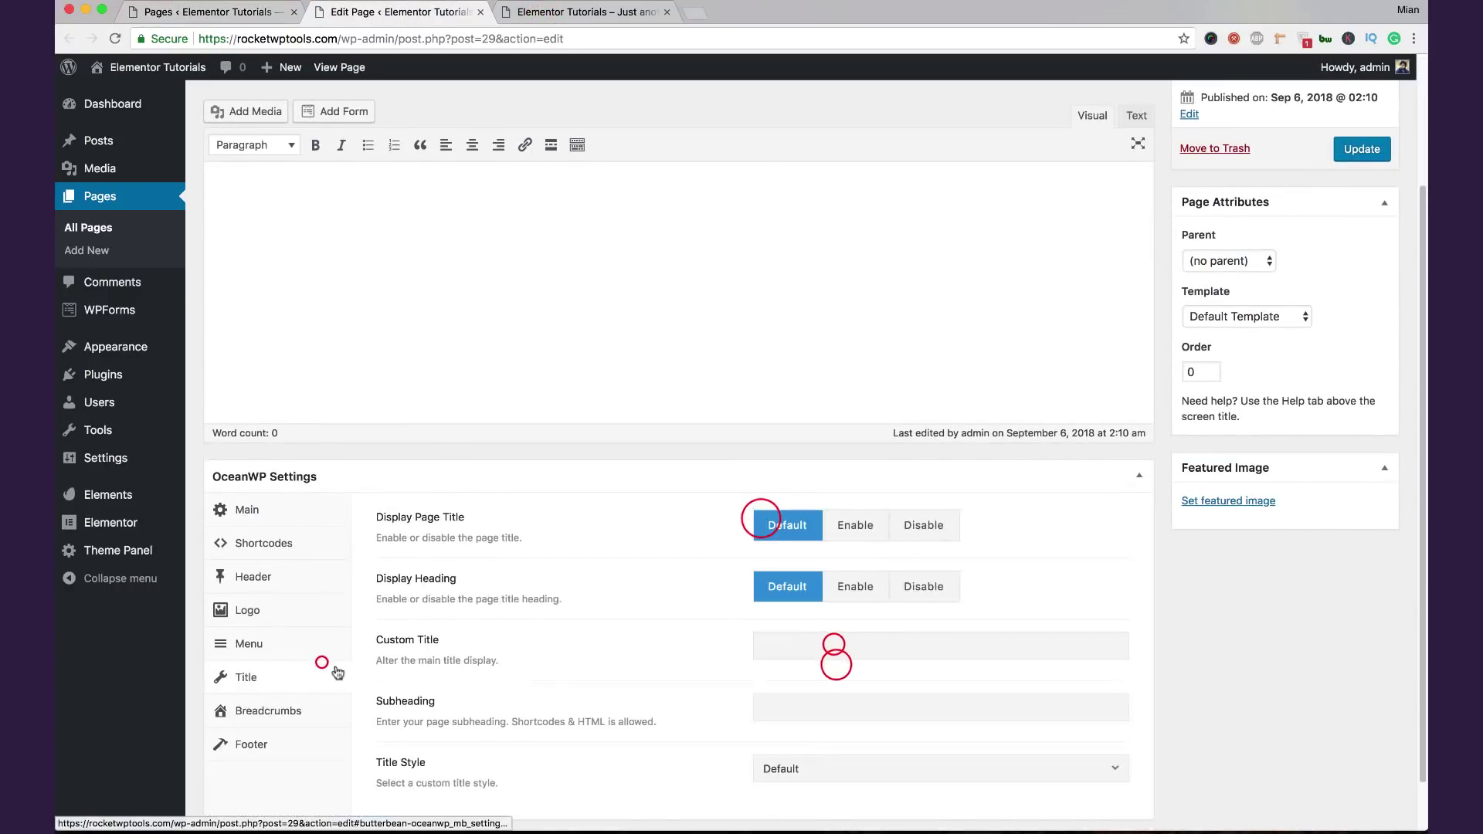
pyautogui.click(926, 523)
pyautogui.click(1362, 149)
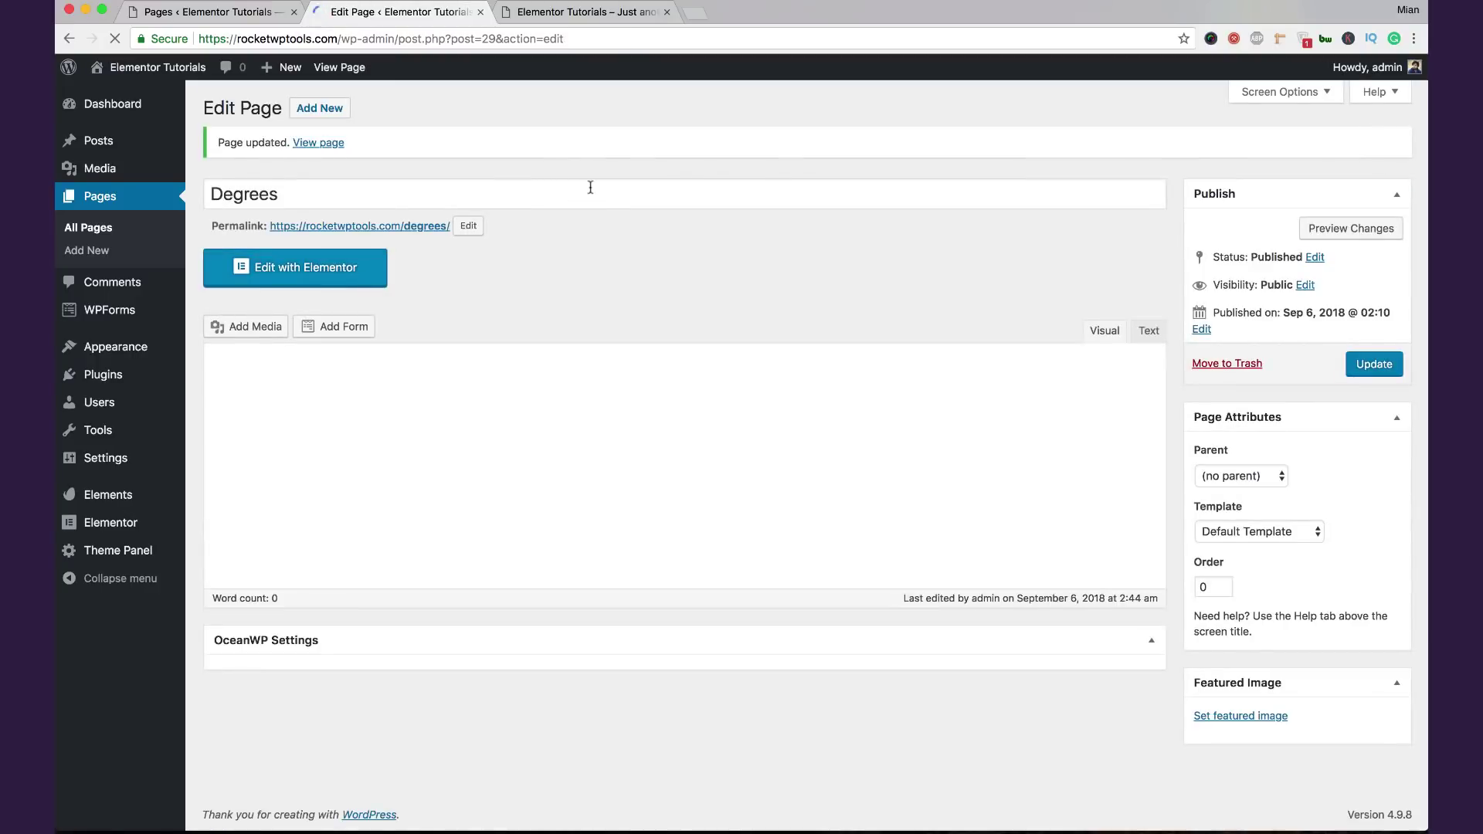
# Step: Insert the saved template Education > Degrees with its document settings into the Degrees page in Elementor, and set the page layout to Default
pyautogui.click(280, 285)
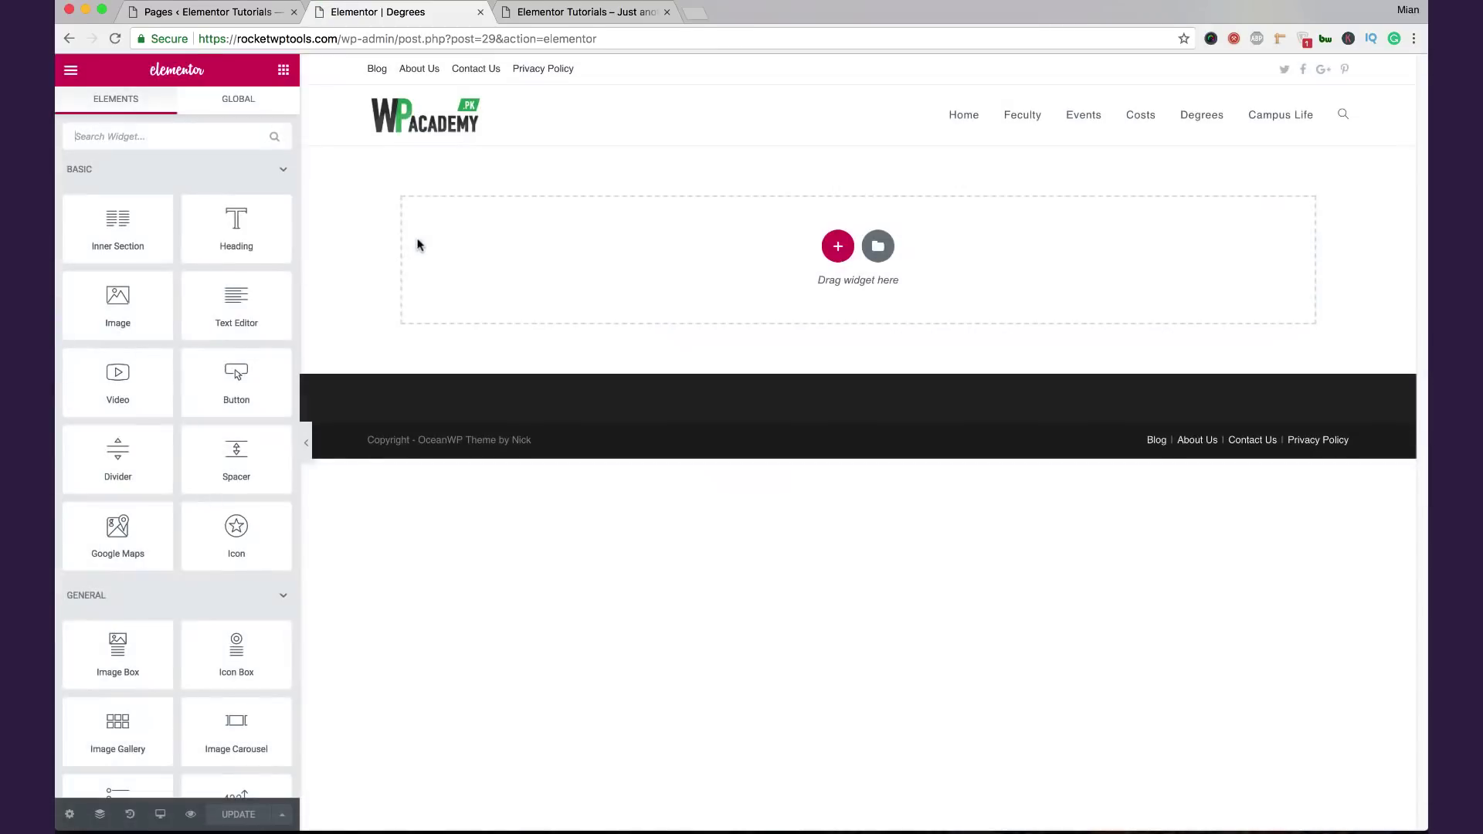
pyautogui.click(882, 240)
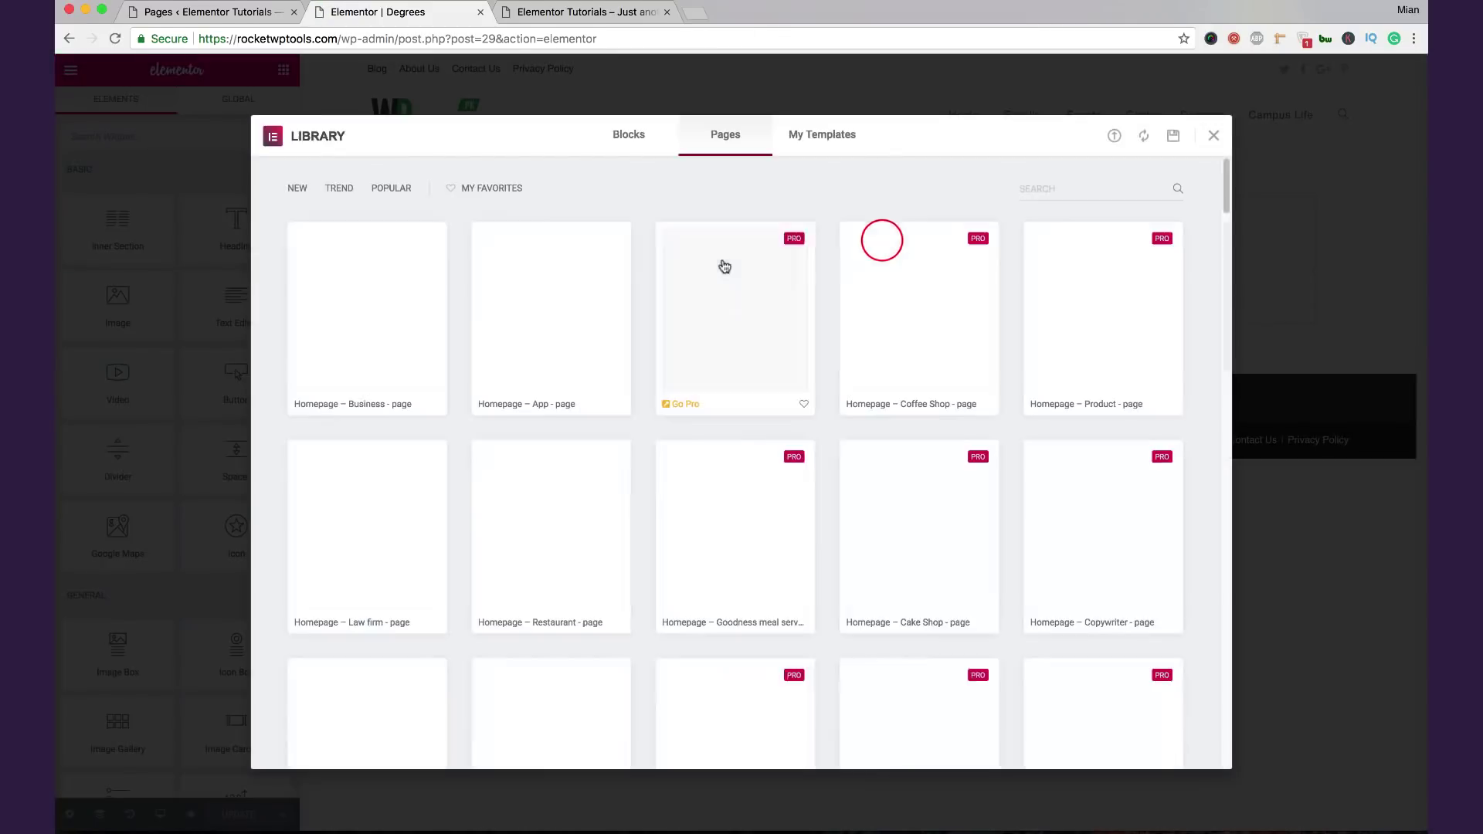
pyautogui.click(819, 136)
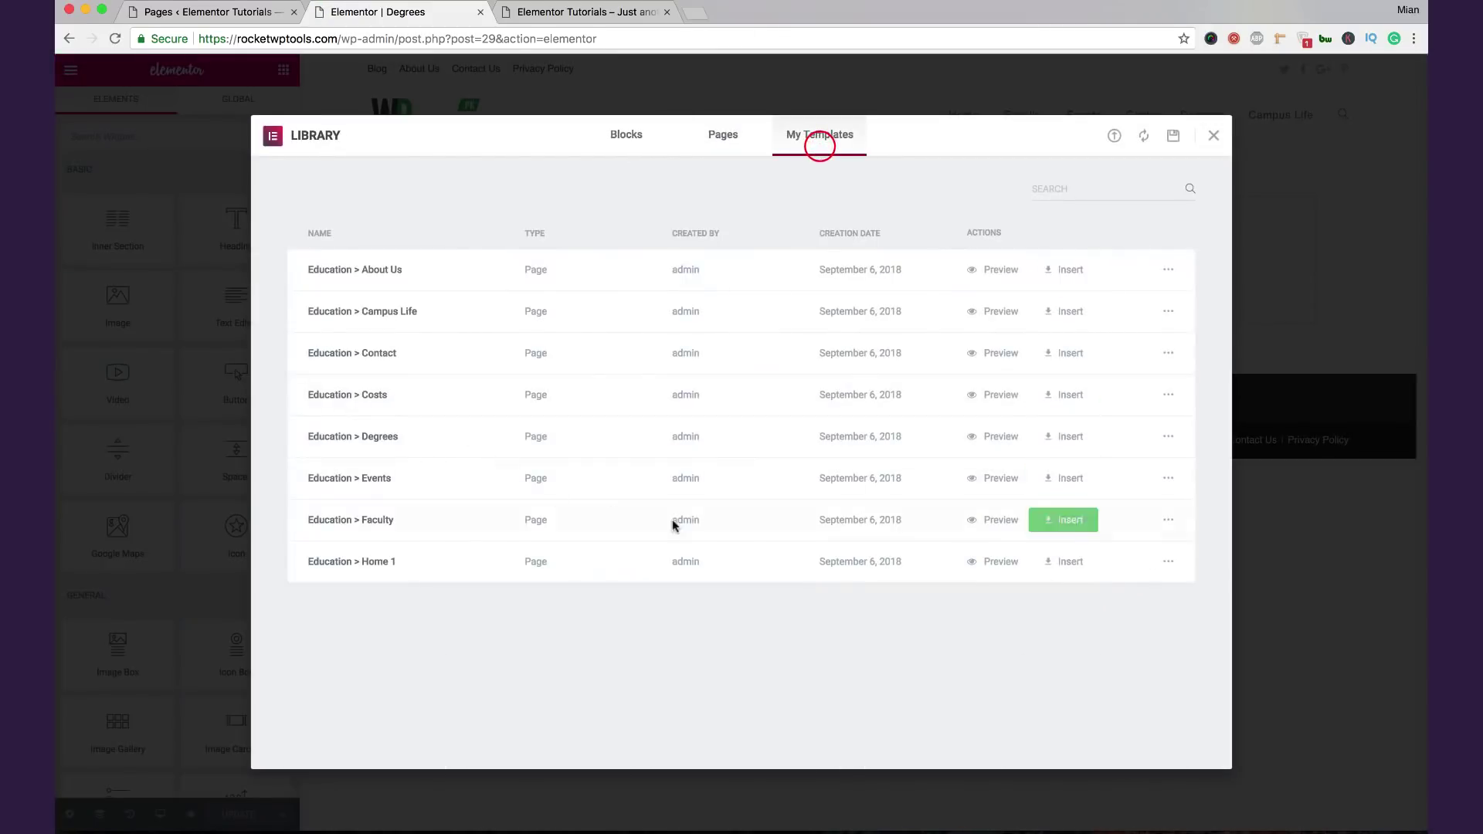
pyautogui.click(1054, 441)
pyautogui.click(809, 491)
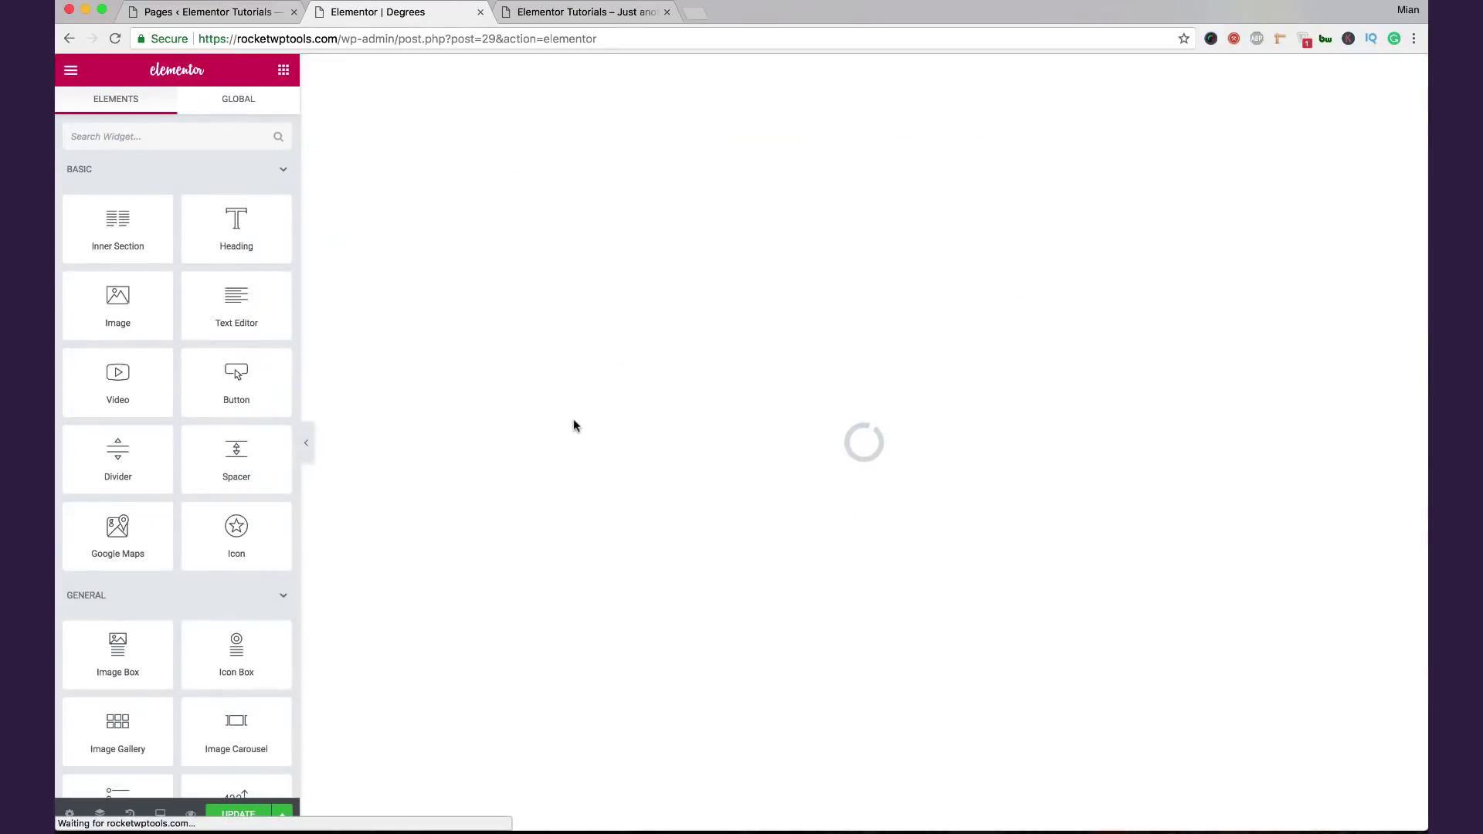
pyautogui.click(271, 497)
pyautogui.click(242, 487)
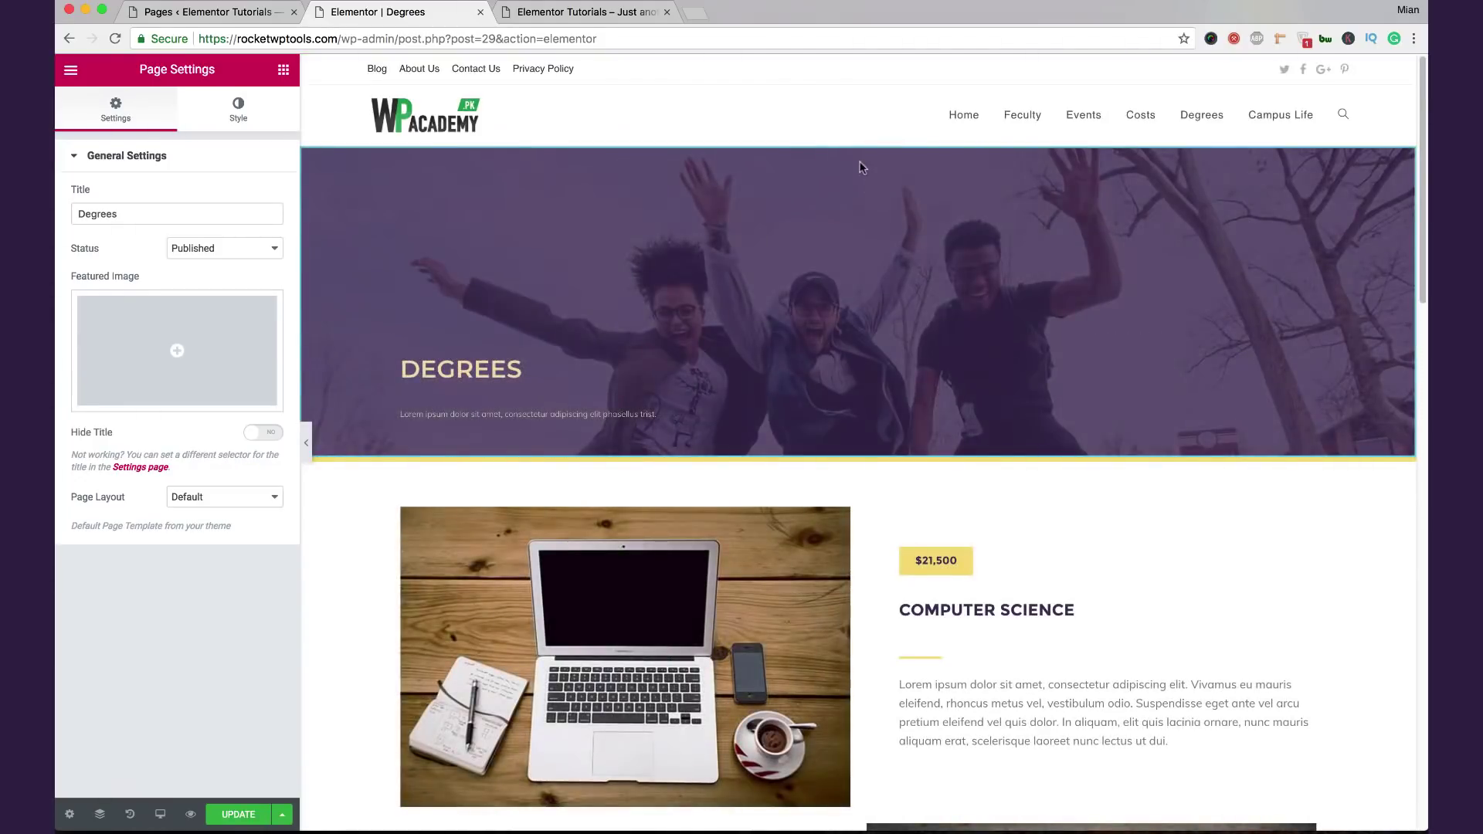
# Step: Try a dark green background overlay color on the Degrees hero section
pyautogui.rightClick(862, 167)
pyautogui.click(873, 170)
pyautogui.click(199, 106)
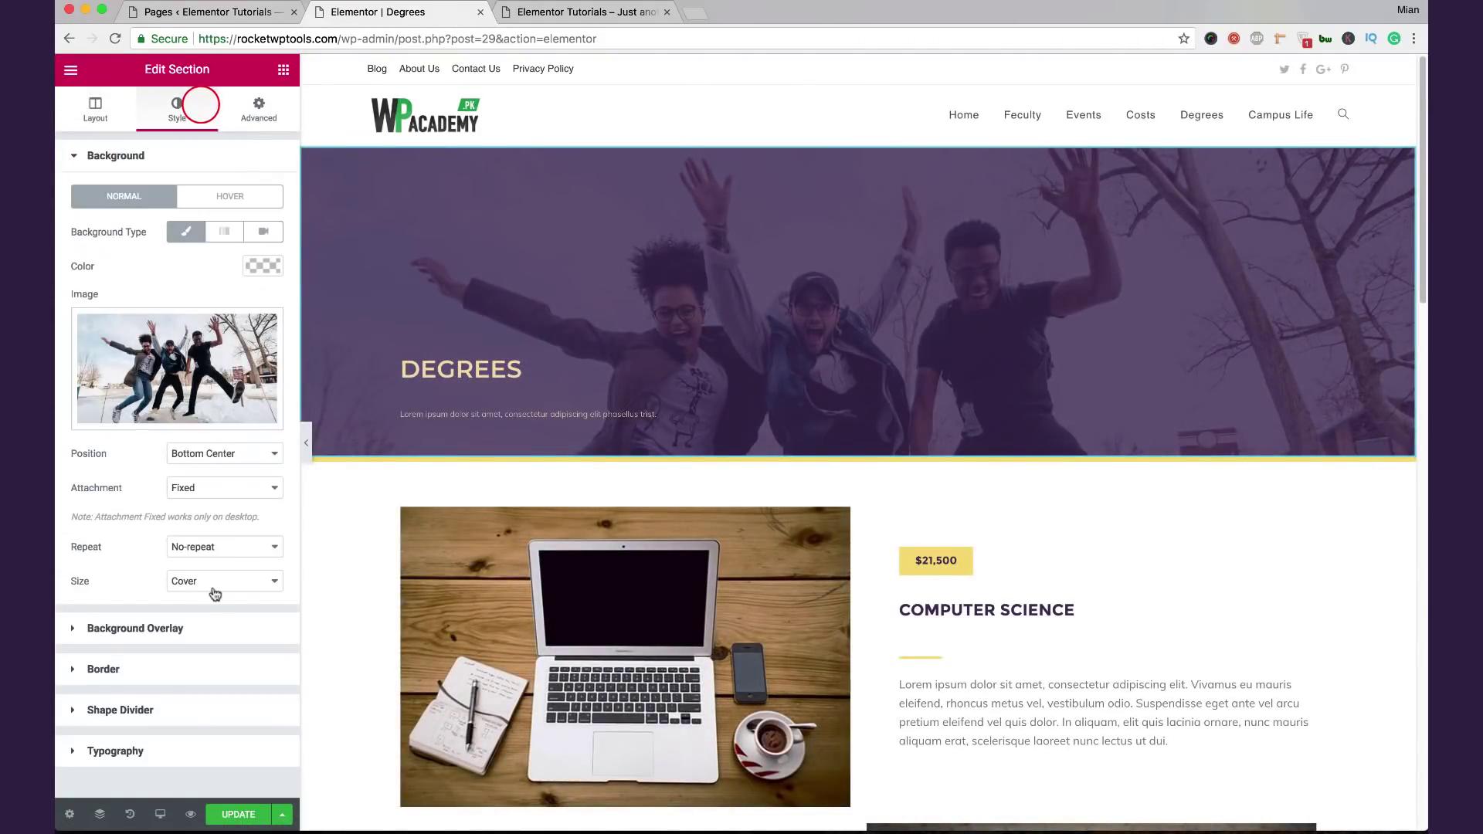
pyautogui.click(205, 626)
pyautogui.click(264, 308)
pyautogui.moveTo(175, 391); pyautogui.dragTo(133, 355)
pyautogui.click(254, 309)
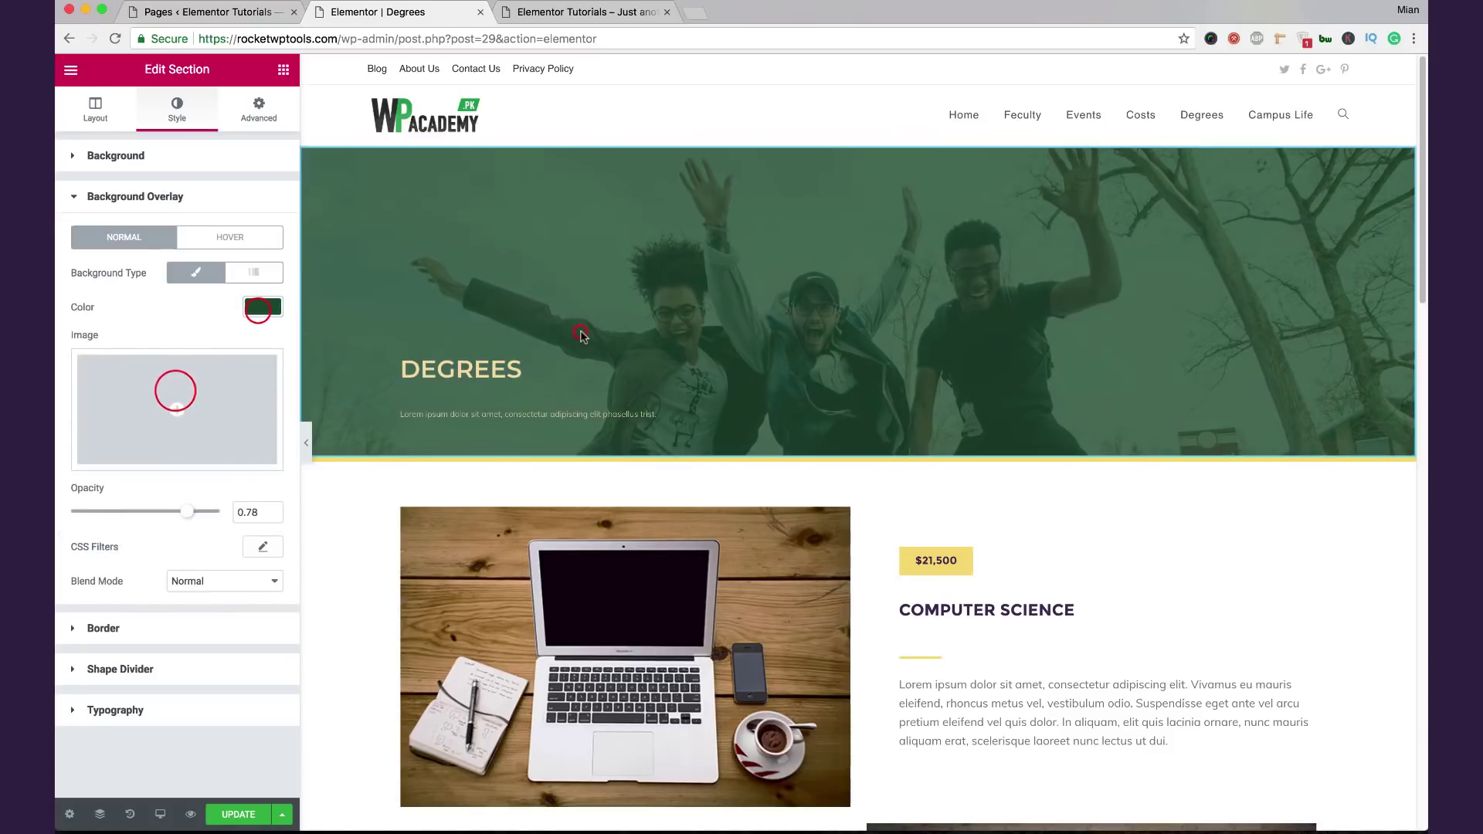
# Step: Set the font size of the Computer Science price button to 2.1 rem
pyautogui.scroll(-5, 838, 265)
pyautogui.click(700, 267)
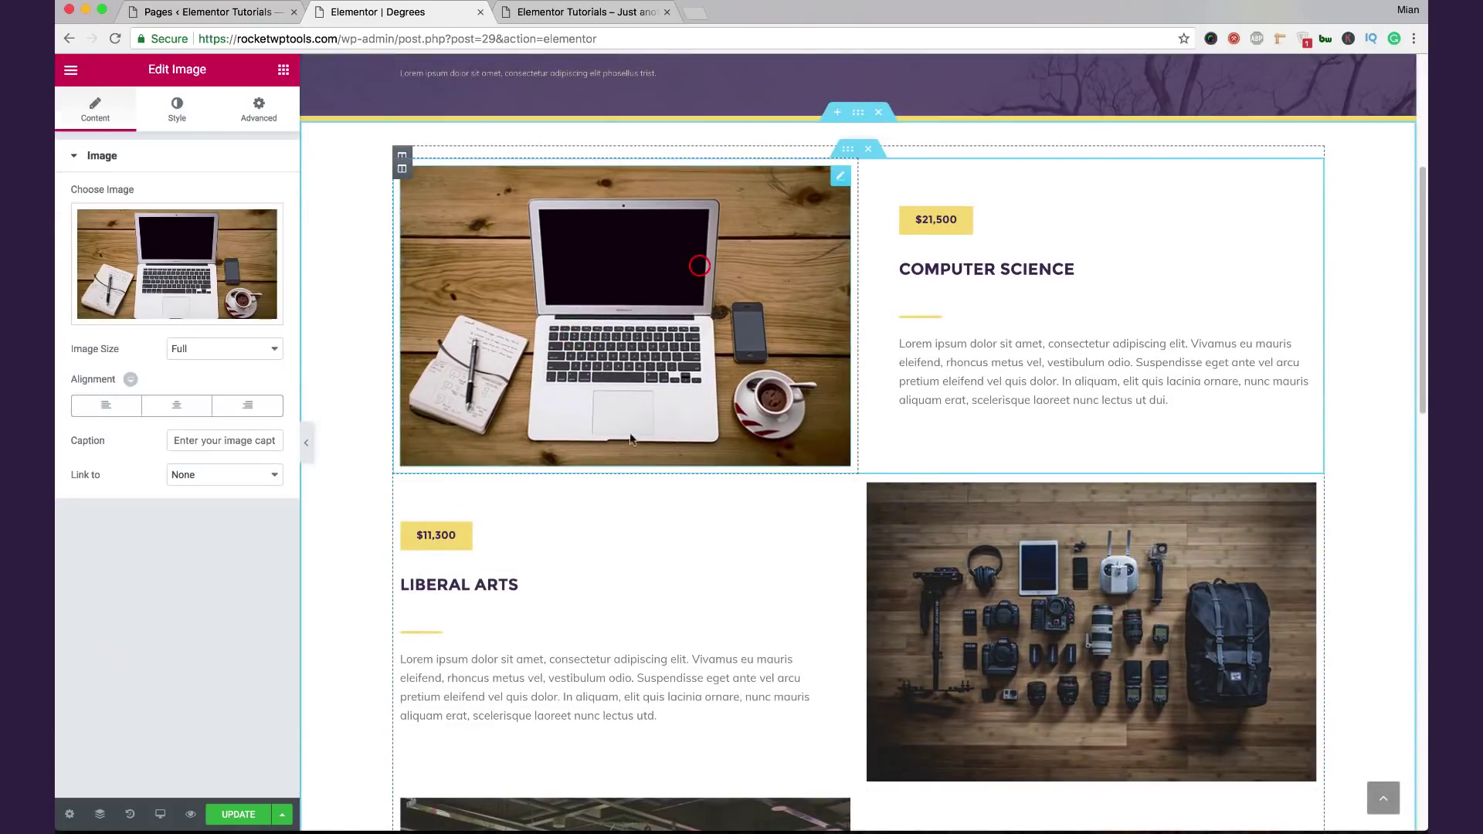
pyautogui.click(943, 270)
pyautogui.click(915, 217)
pyautogui.click(185, 114)
pyautogui.click(262, 194)
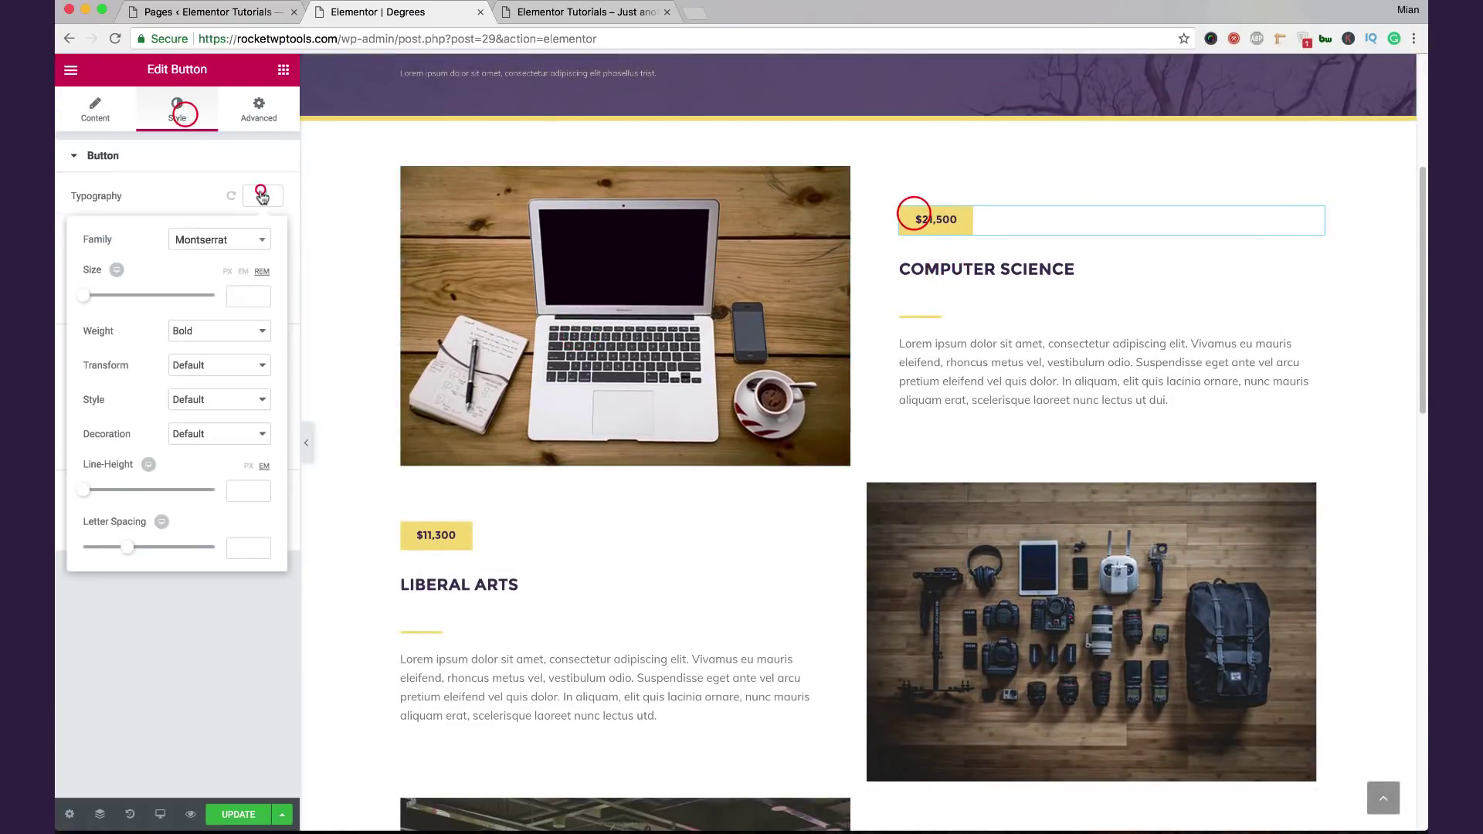
pyautogui.click(262, 297)
pyautogui.write('0.1')
# Step: Enlarge the font size of the price button above the Liberal Arts heading
pyautogui.click(484, 541)
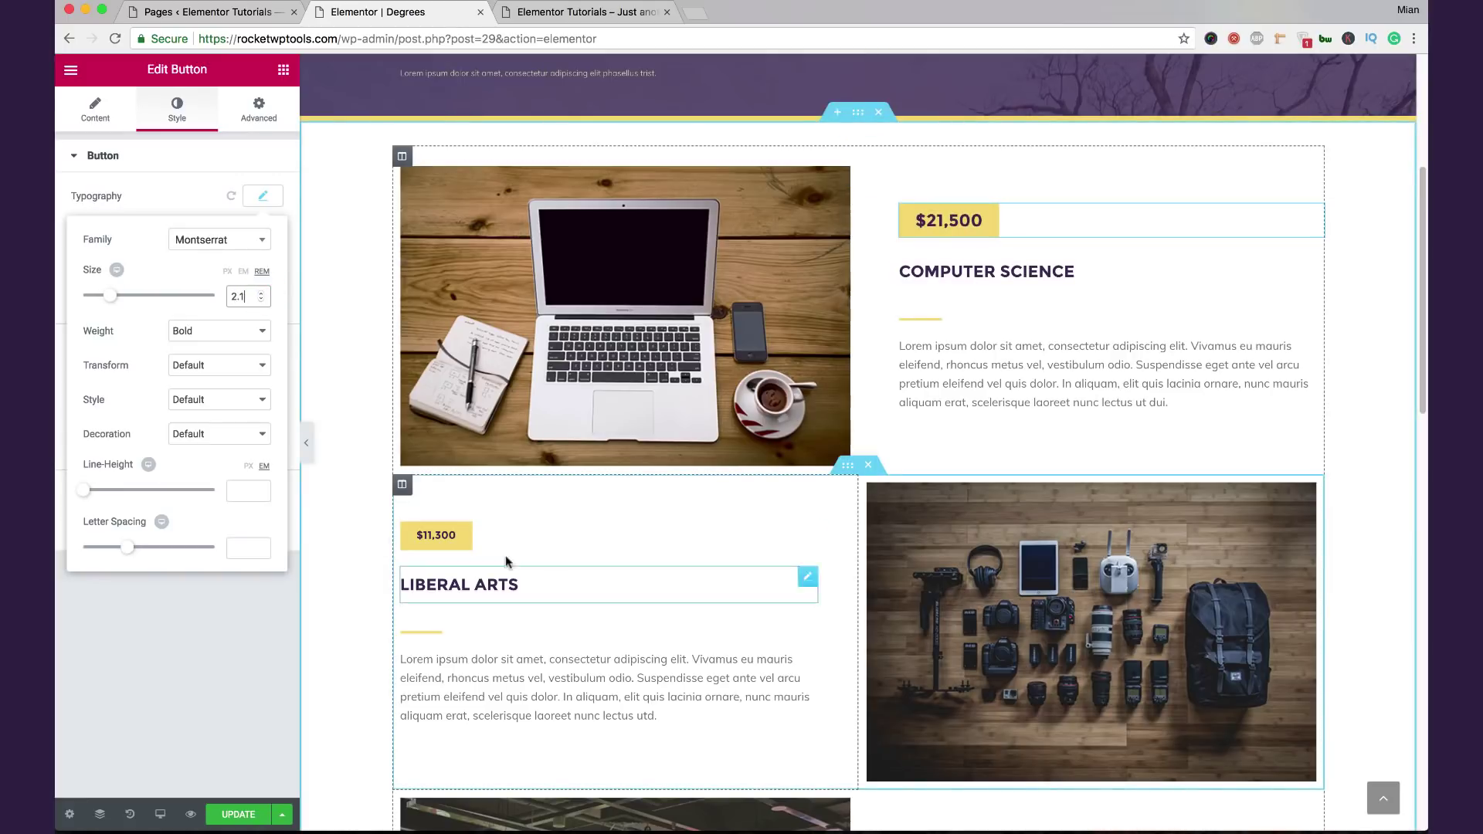
pyautogui.click(177, 107)
pyautogui.click(262, 196)
pyautogui.click(261, 293)
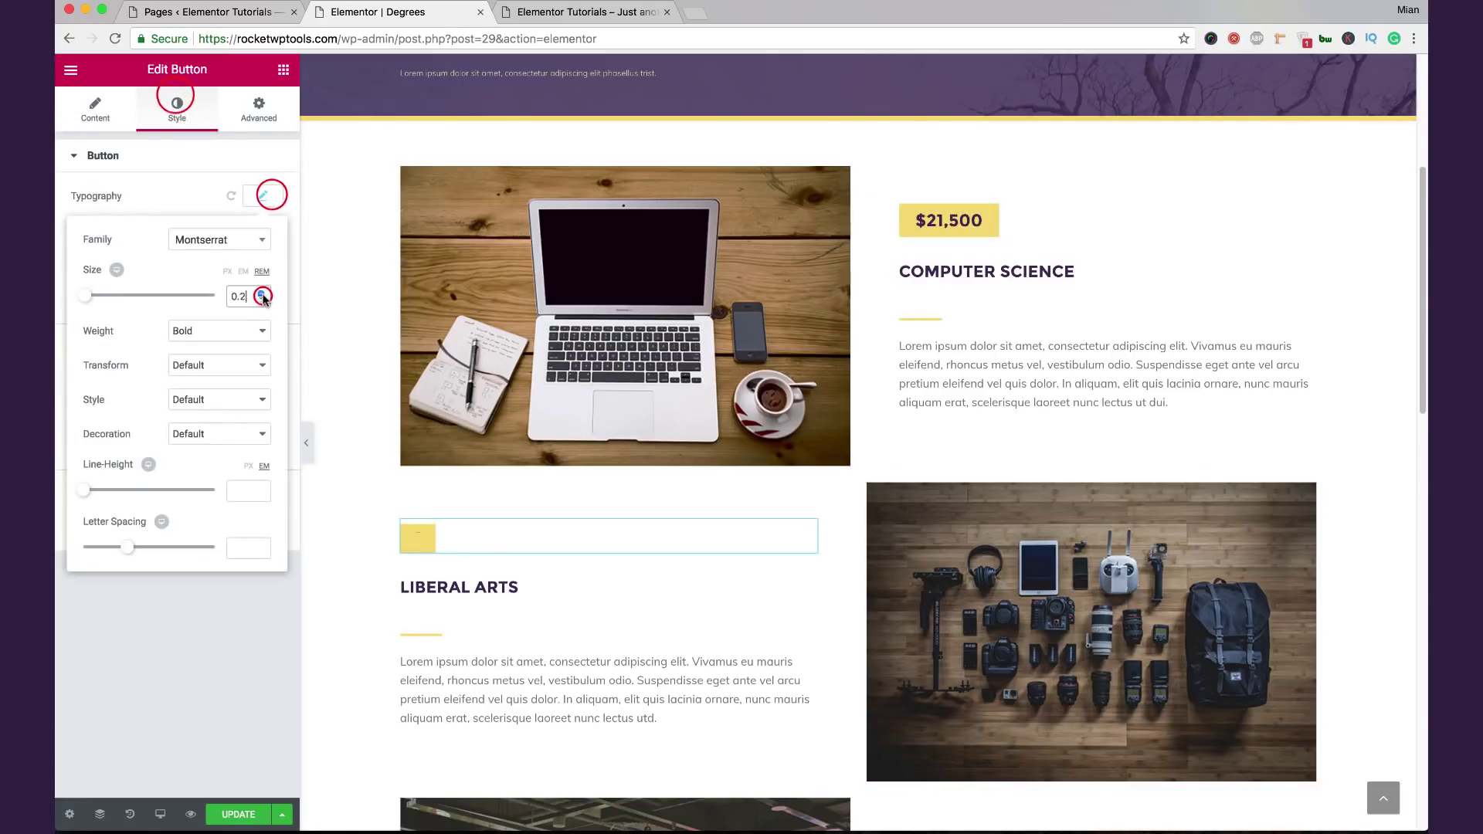